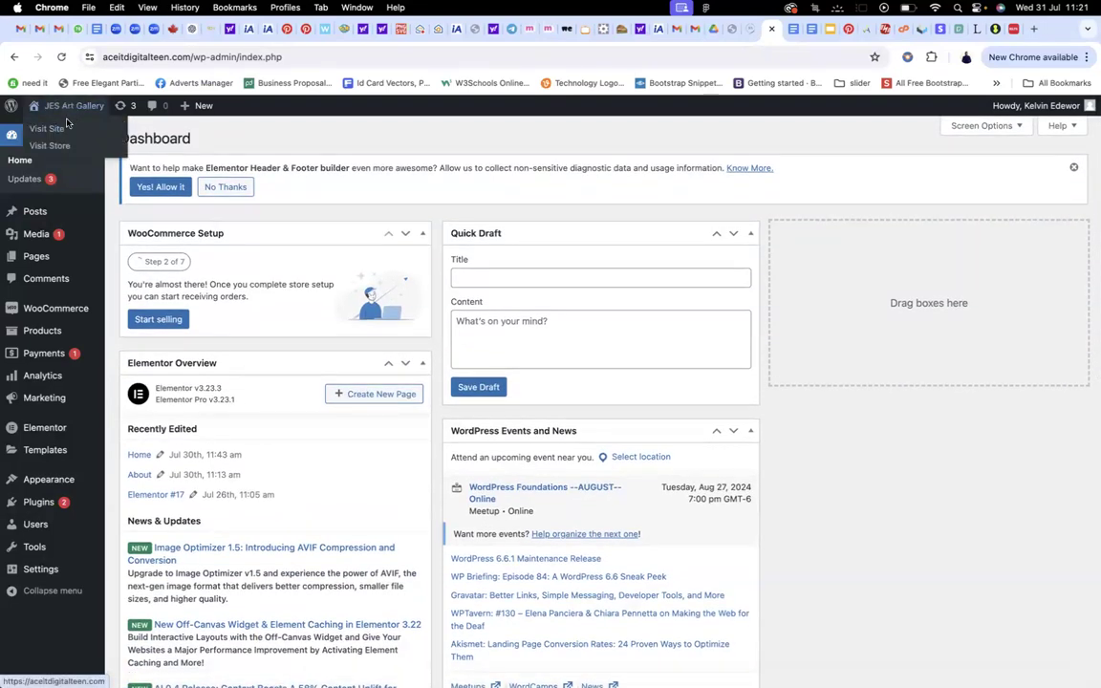
# Visit the live JES Art Gallery homepage and review its hero, artwork, artists, blog and signup sections
pyautogui.click(55, 129)
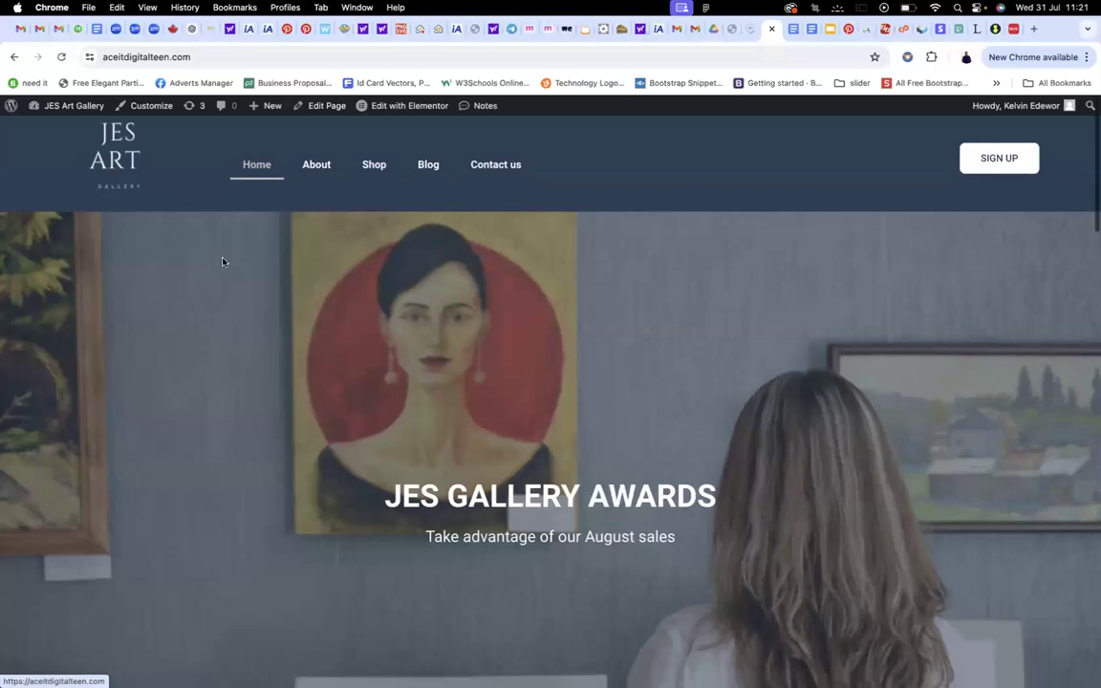
pyautogui.scroll(-3, 222, 259)
pyautogui.scroll(-4, 278, 233)
pyautogui.scroll(2, 311, 246)
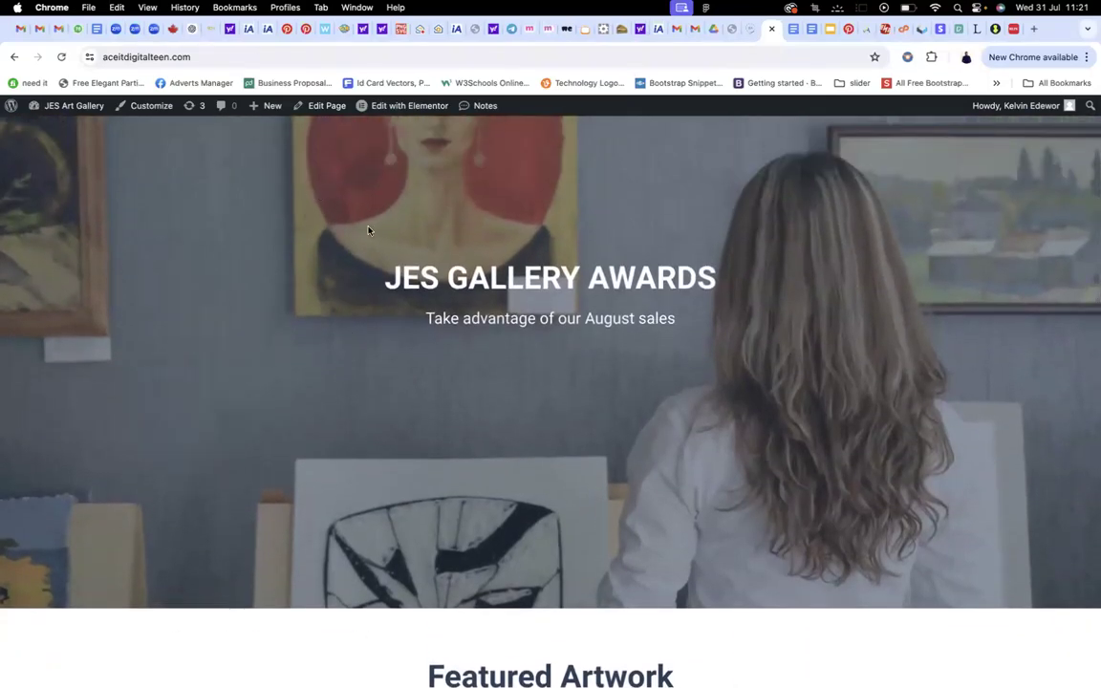
pyautogui.scroll(3, 448, 253)
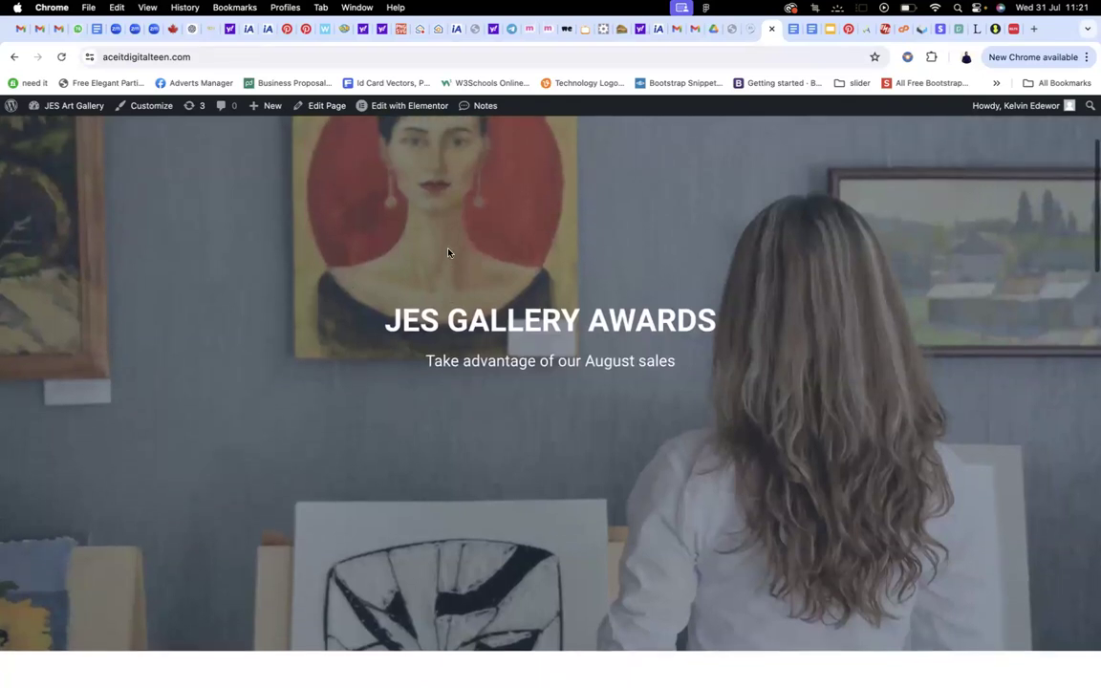
pyautogui.scroll(1, 400, 296)
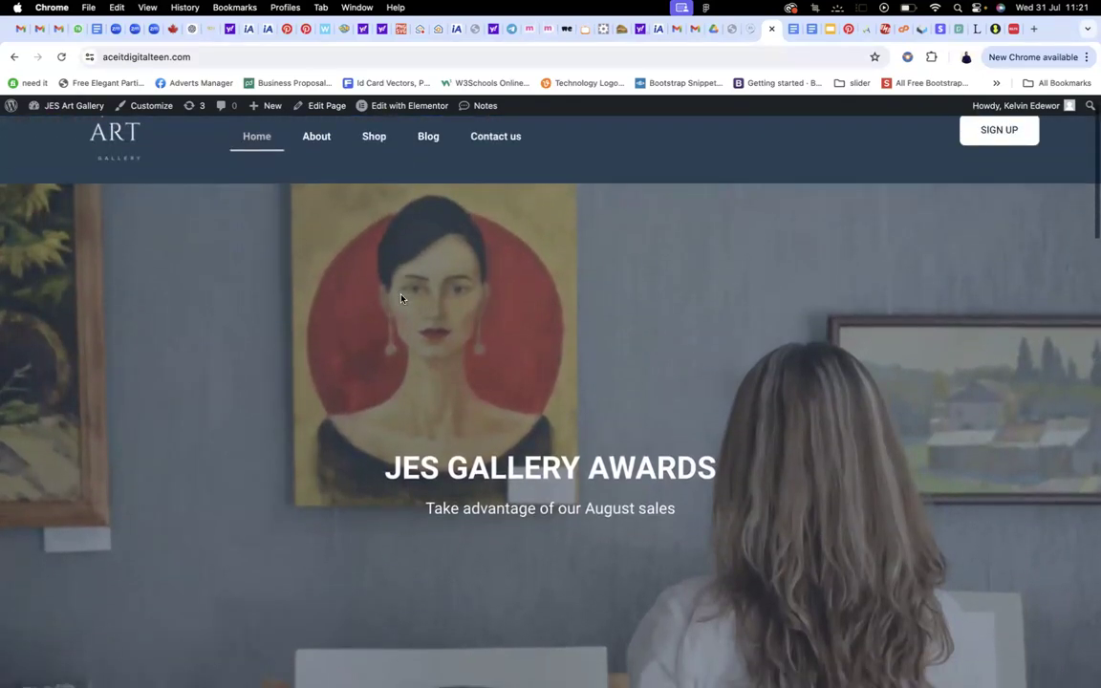
pyautogui.scroll(-6, 402, 294)
pyautogui.scroll(-1, 401, 294)
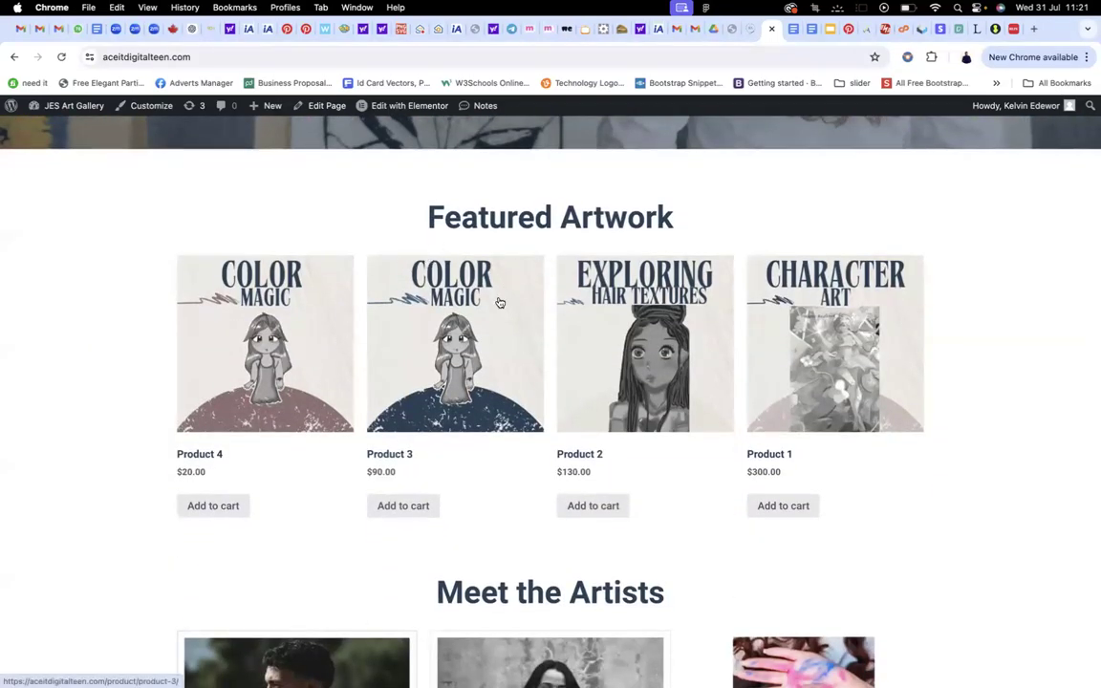
pyautogui.scroll(-1, 528, 307)
pyautogui.scroll(-5, 531, 306)
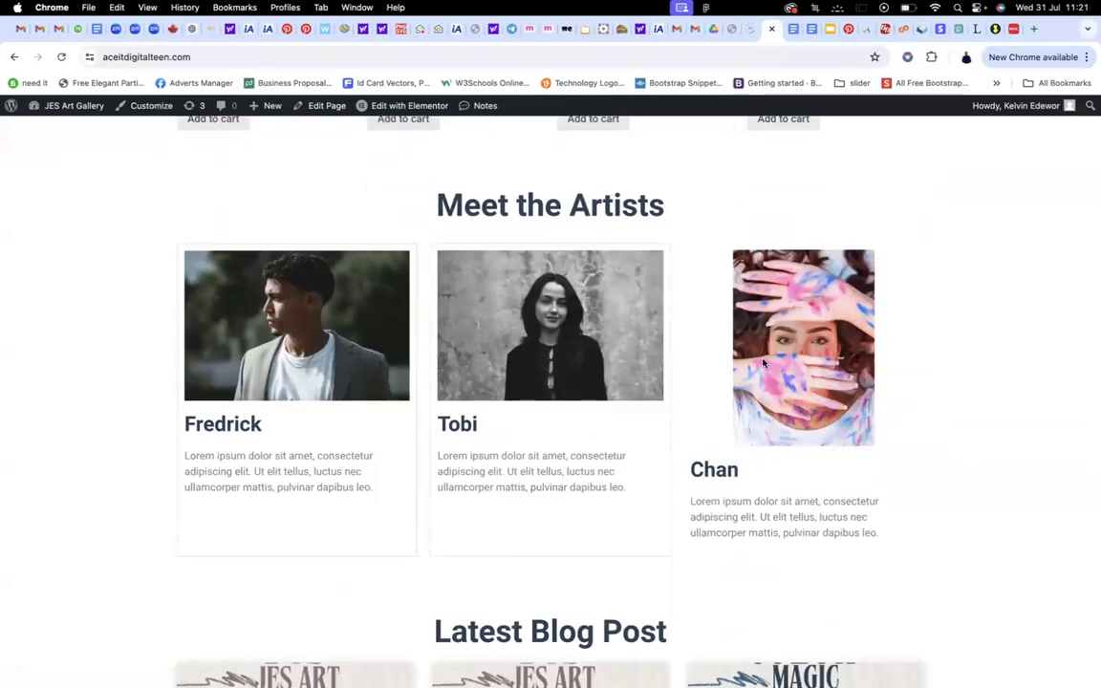
pyautogui.scroll(-2, 758, 383)
pyautogui.scroll(3, 758, 382)
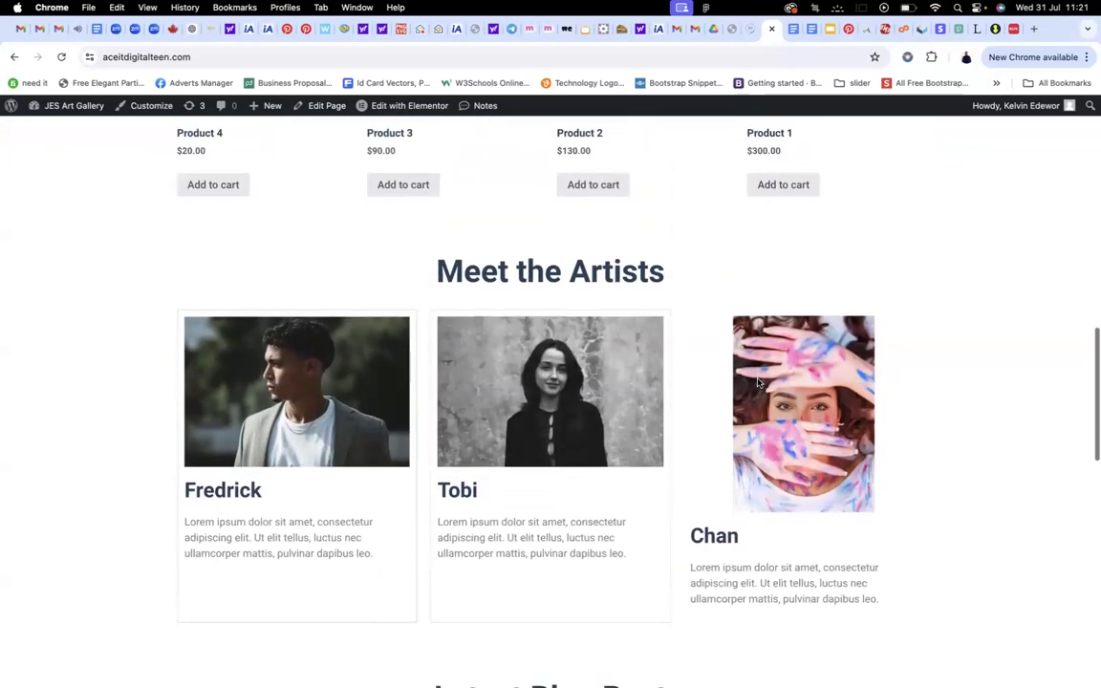
pyautogui.scroll(-5, 588, 334)
pyautogui.scroll(-9, 611, 309)
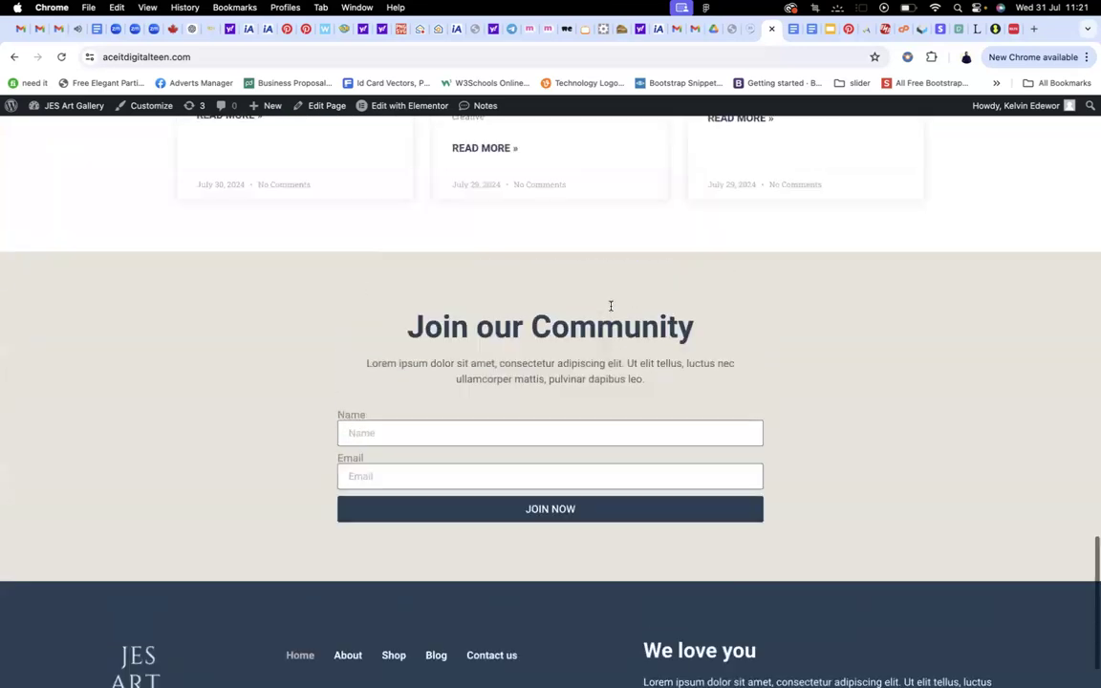
pyautogui.scroll(18, 612, 306)
pyautogui.scroll(6, 612, 311)
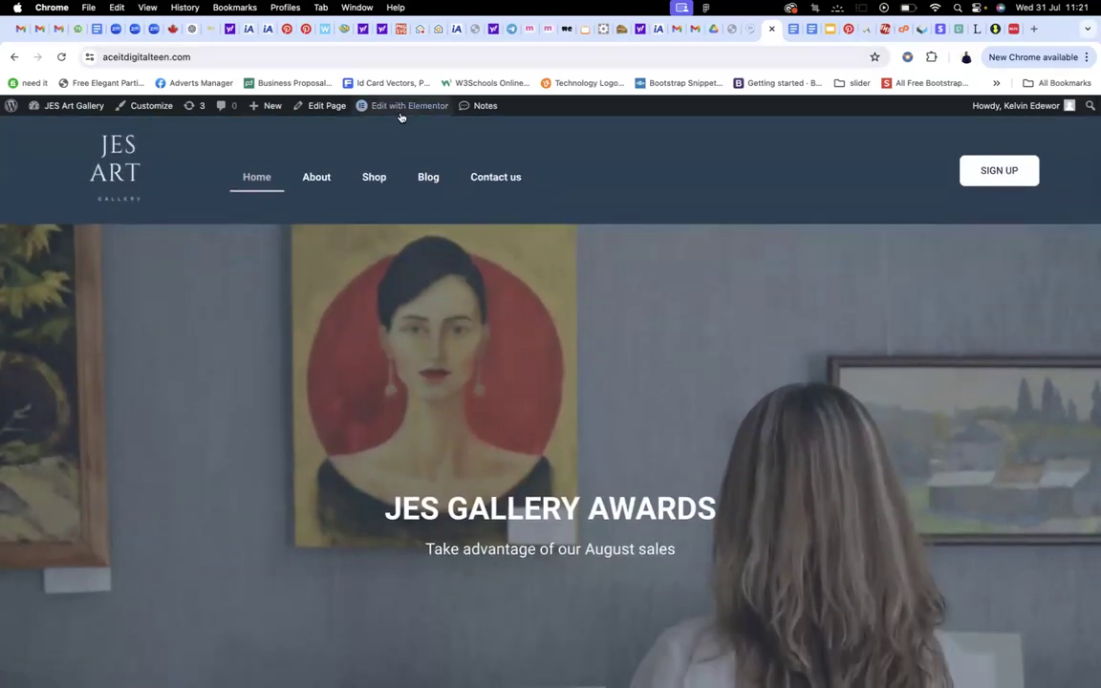
# Try Edit with Elementor and compare the editor tab with the live site tab
pyautogui.click(406, 111)
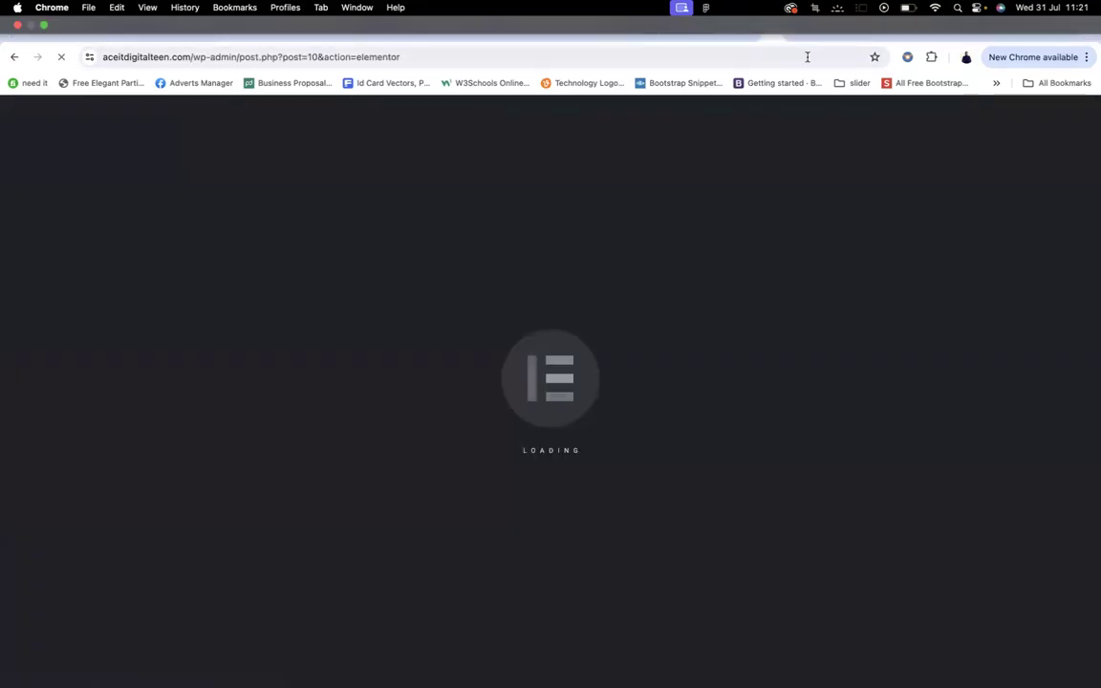
pyautogui.click(769, 30)
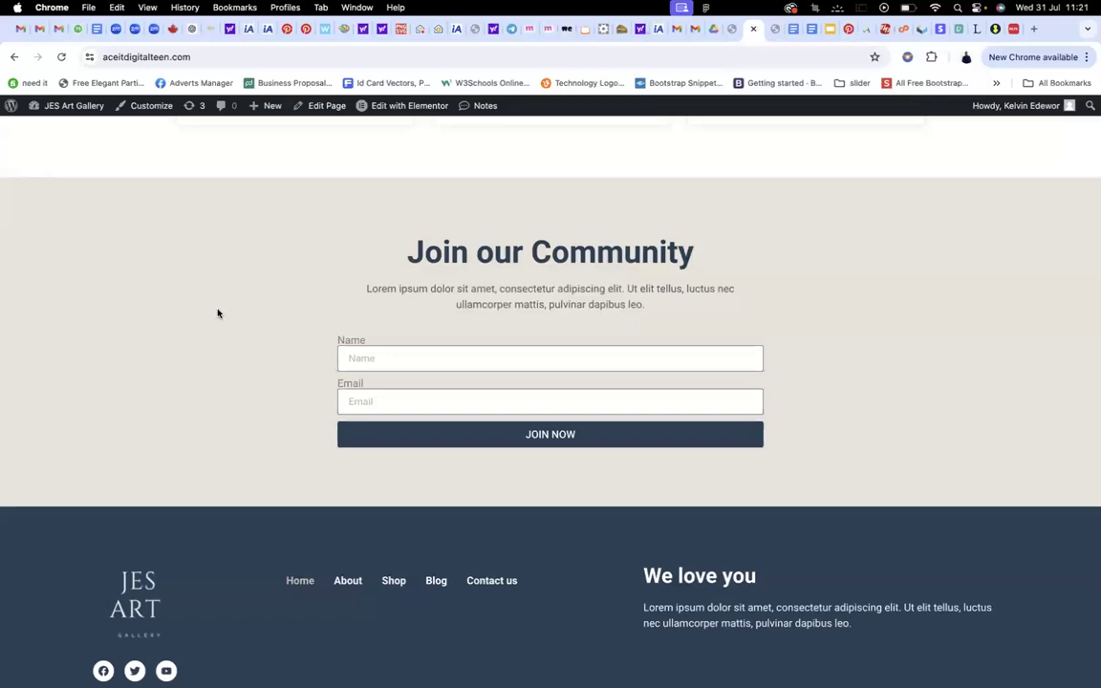
pyautogui.scroll(15, 218, 310)
pyautogui.scroll(-2, 191, 301)
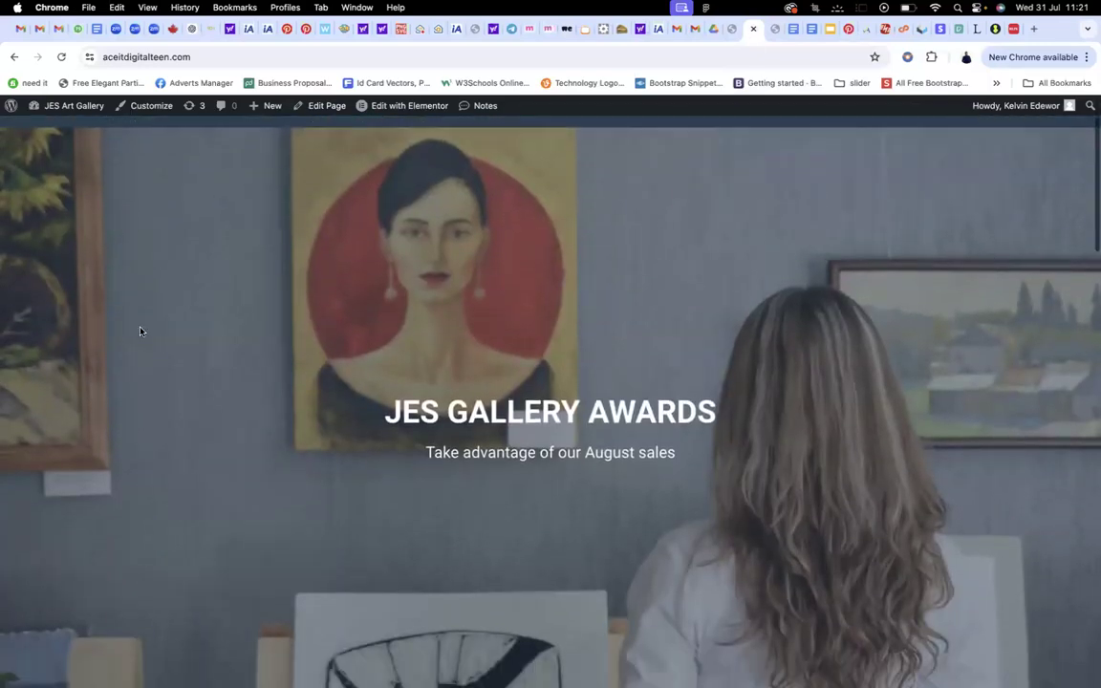
pyautogui.scroll(-1, 239, 335)
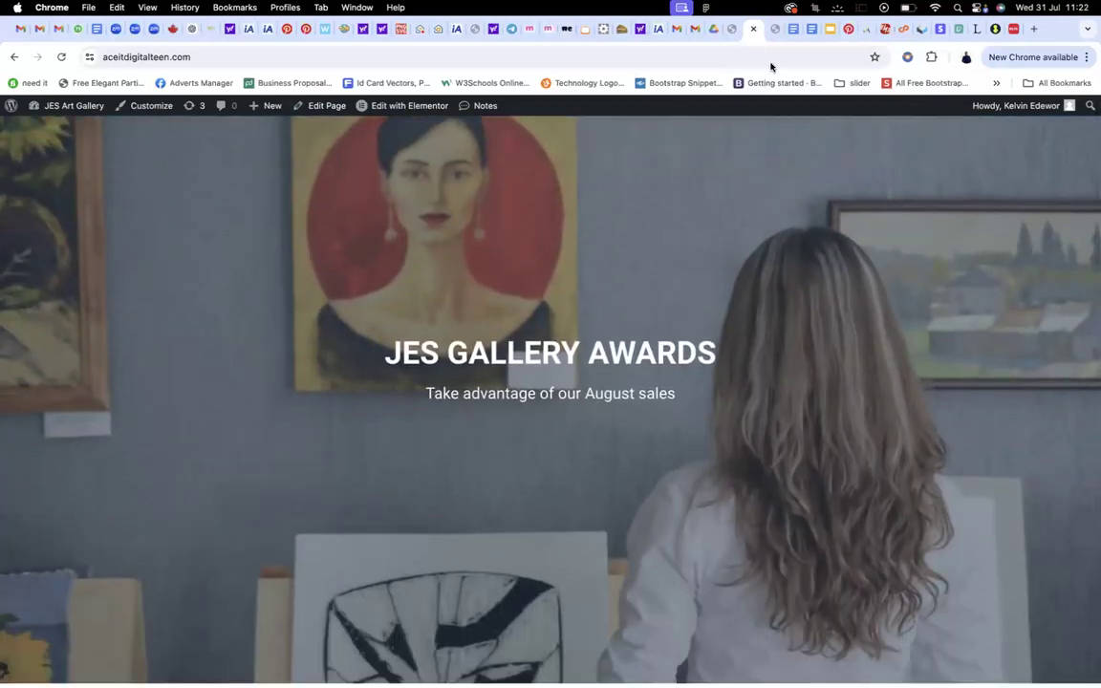
pyautogui.click(769, 30)
pyautogui.scroll(-5, 697, 305)
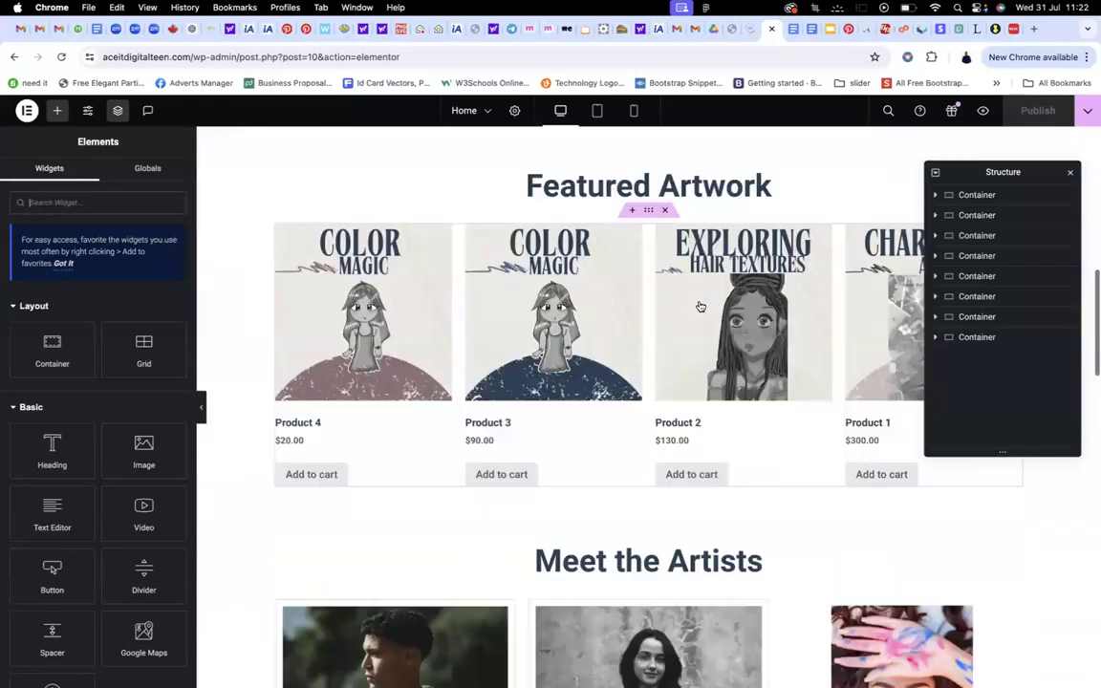
pyautogui.scroll(1, 573, 306)
# Exit the editor via Pages and the Dashboard, then reopen the homepage with Edit with Elementor
pyautogui.click(27, 110)
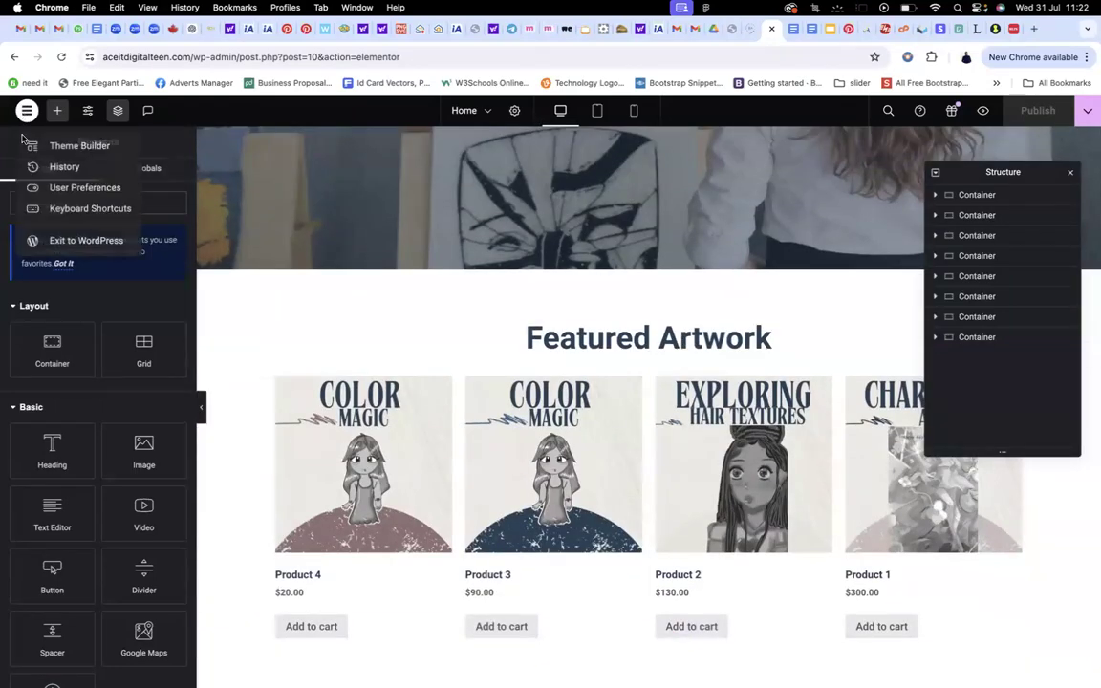
pyautogui.click(43, 242)
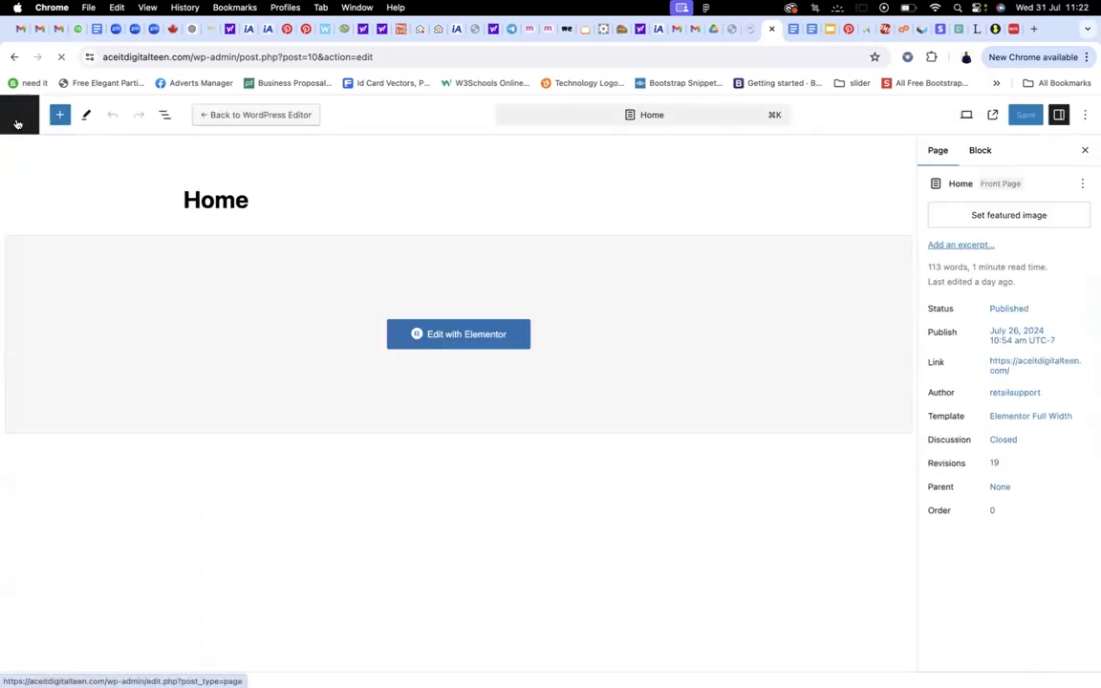
pyautogui.click(18, 123)
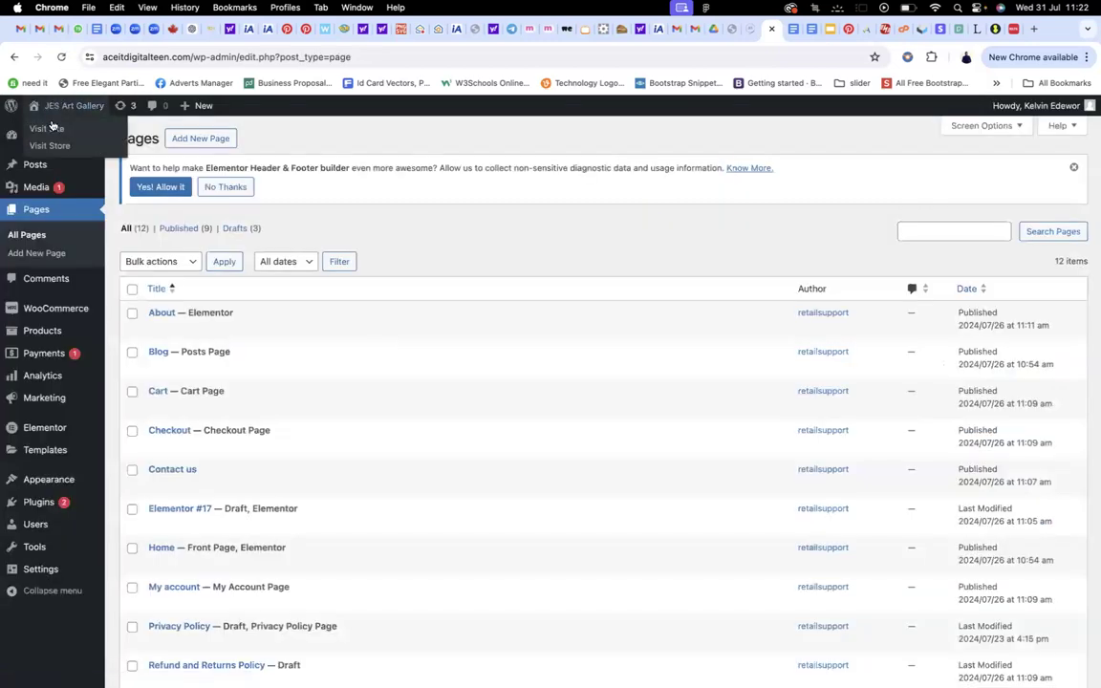
pyautogui.click(48, 128)
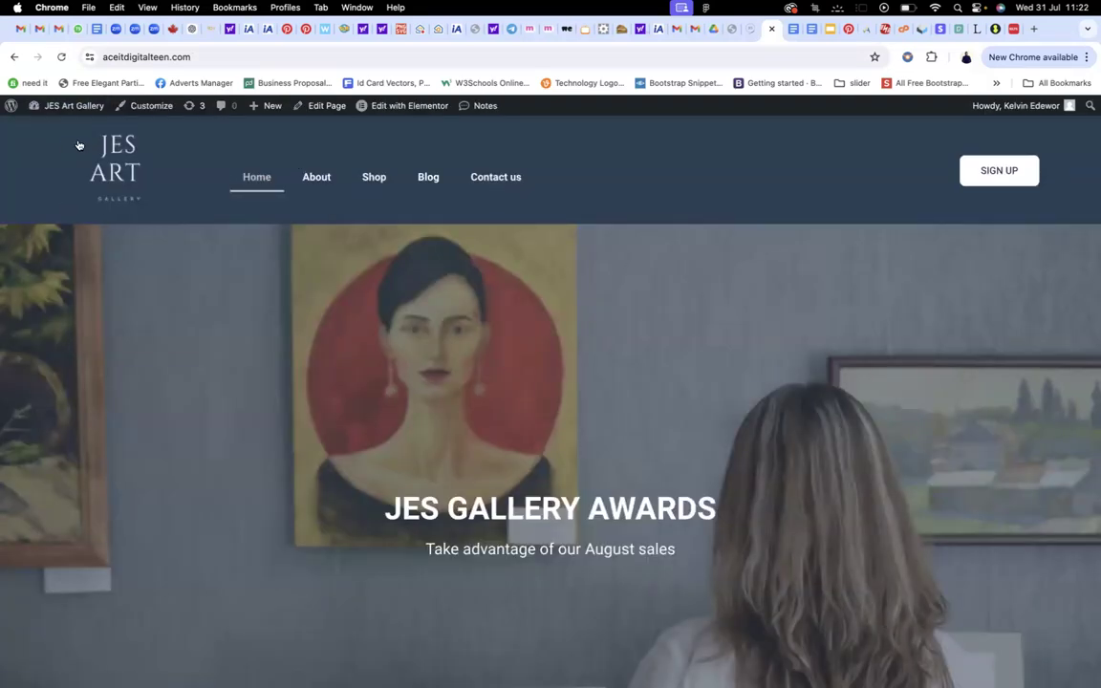
pyautogui.moveTo(72, 108)
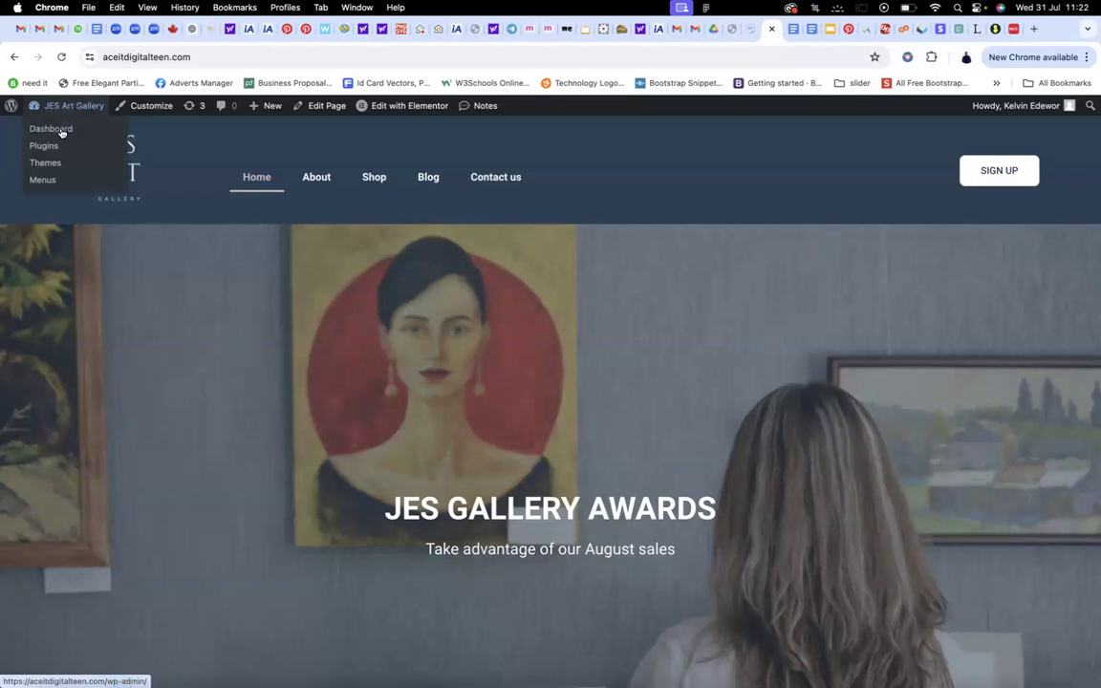
pyautogui.click(61, 131)
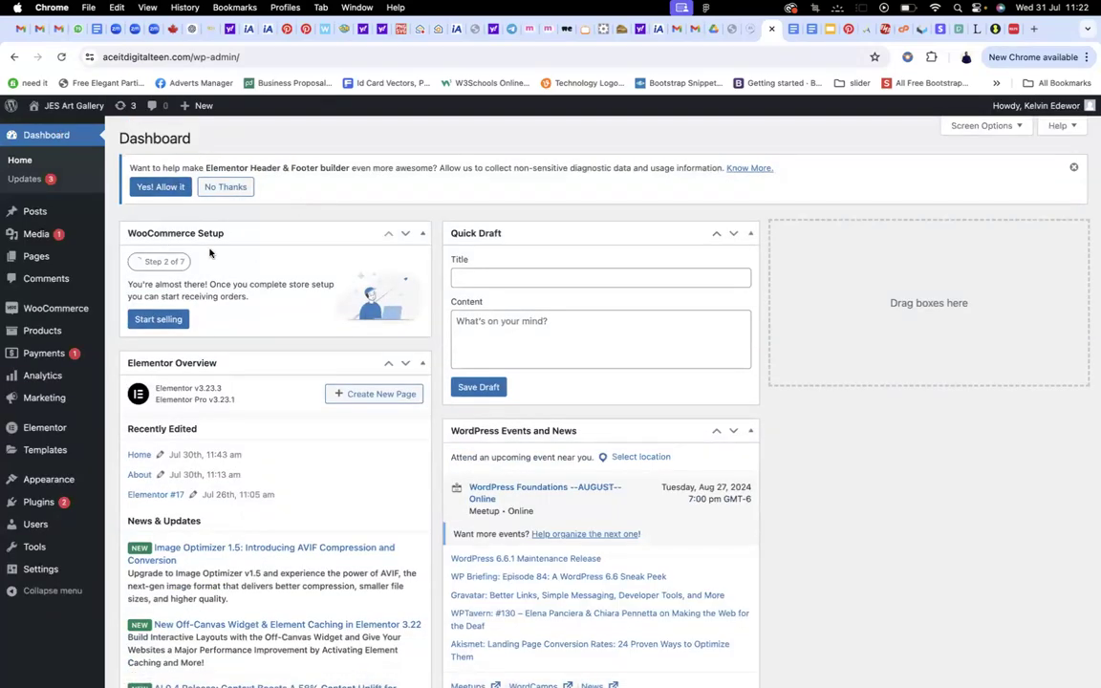
pyautogui.click(57, 130)
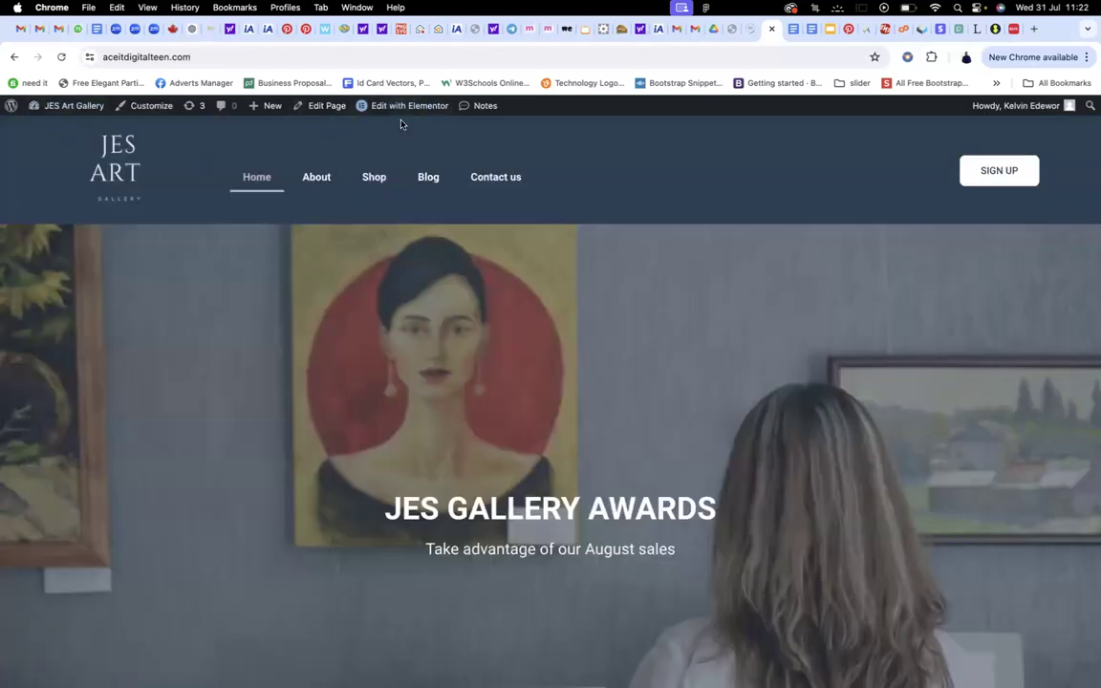
pyautogui.moveTo(404, 107)
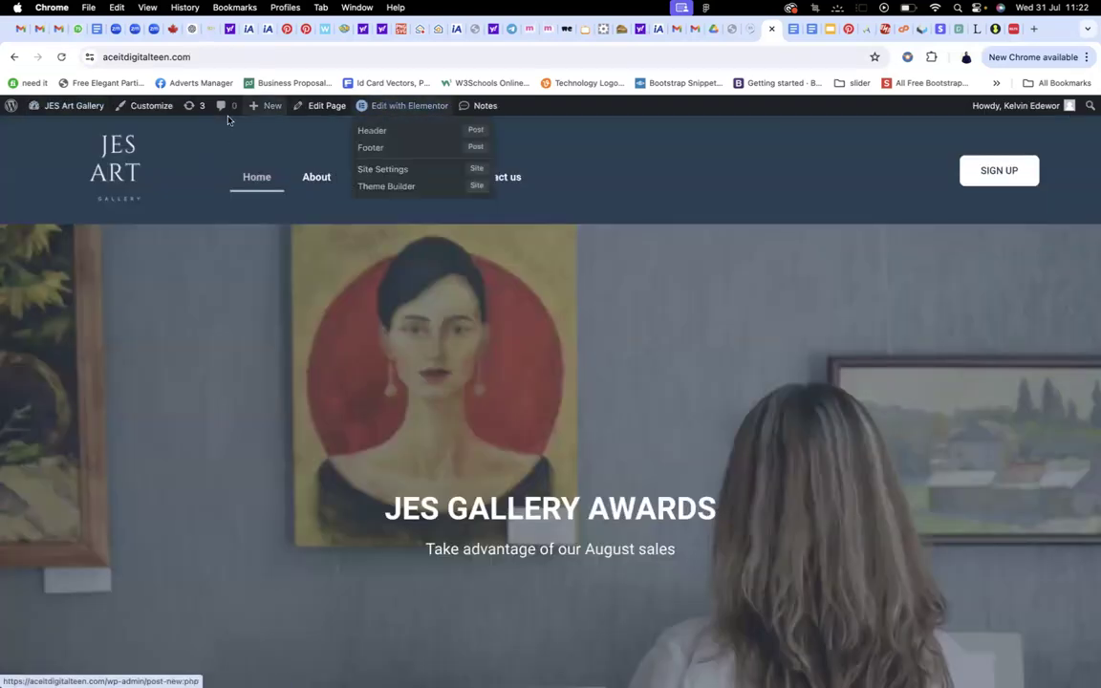
pyautogui.scroll(-5, 420, 272)
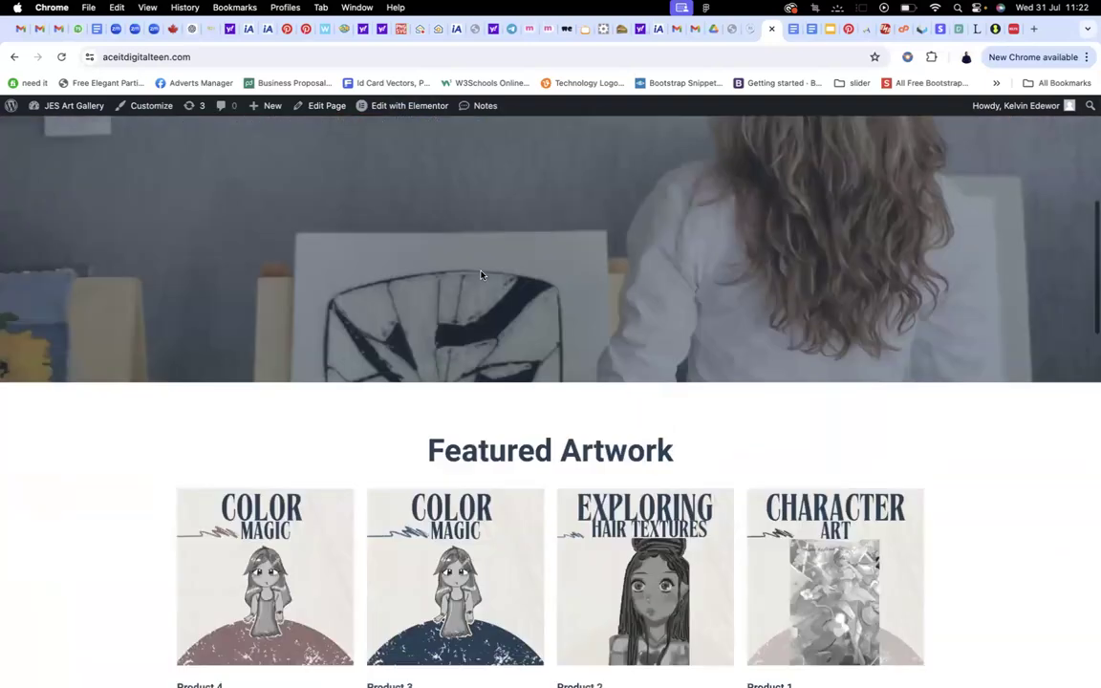
pyautogui.scroll(10, 459, 239)
pyautogui.click(399, 106)
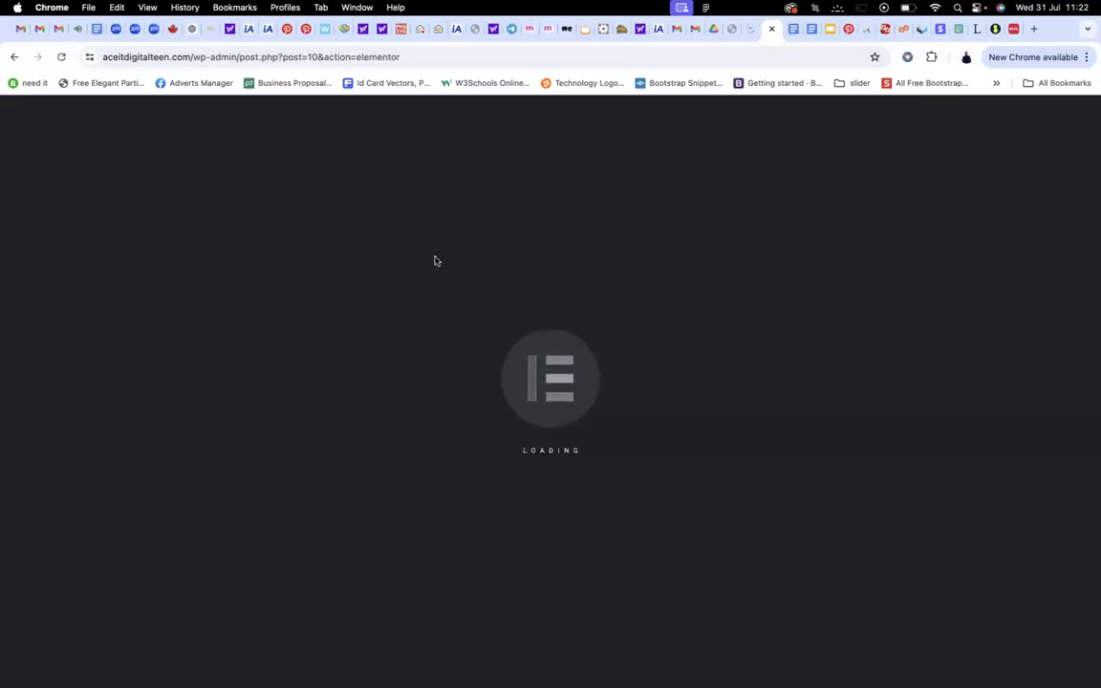
# After checking the live site, add a new container in the empty section above the footer
pyautogui.scroll(-10, 430, 224)
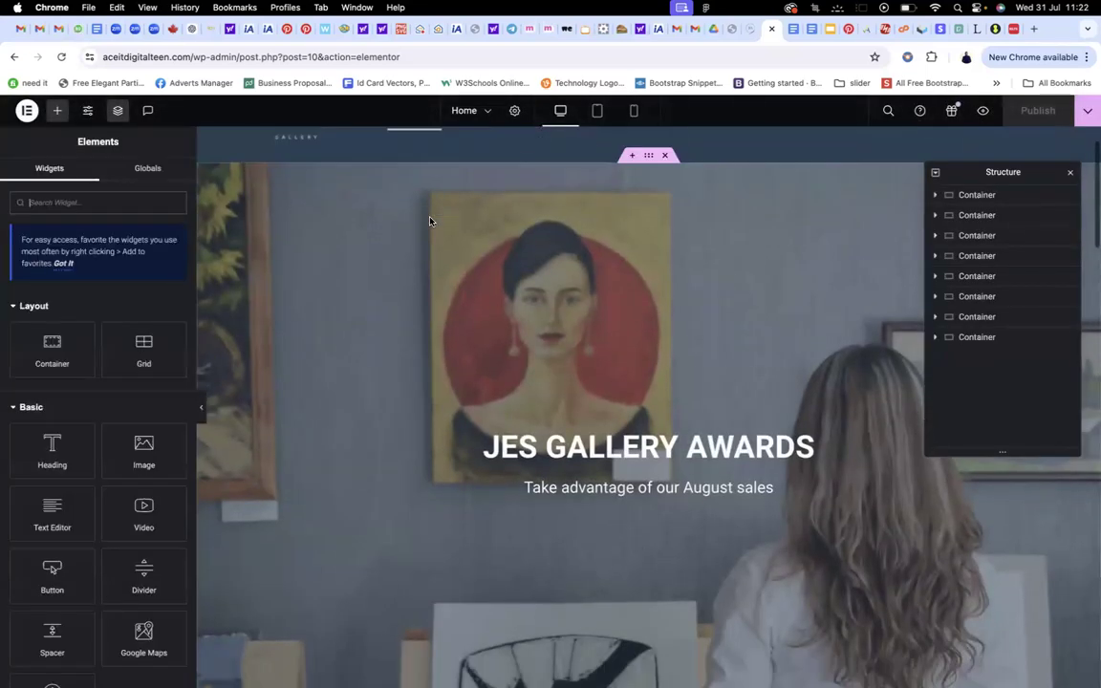
pyautogui.scroll(-10, 430, 221)
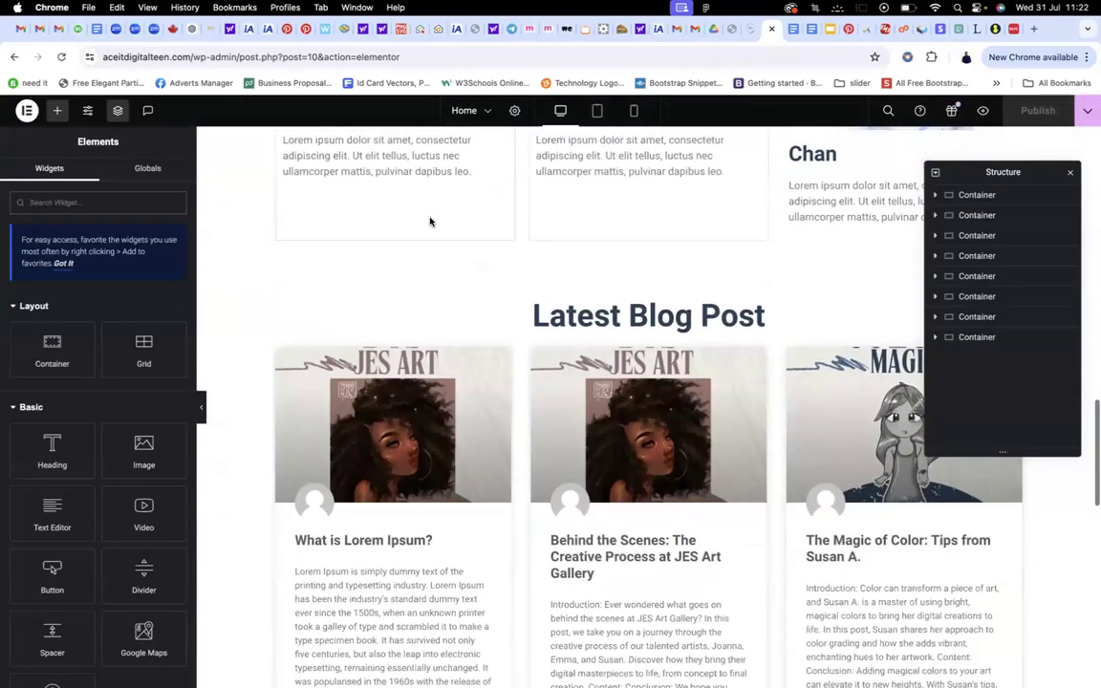
pyautogui.scroll(1, 545, 272)
pyautogui.scroll(20, 607, 352)
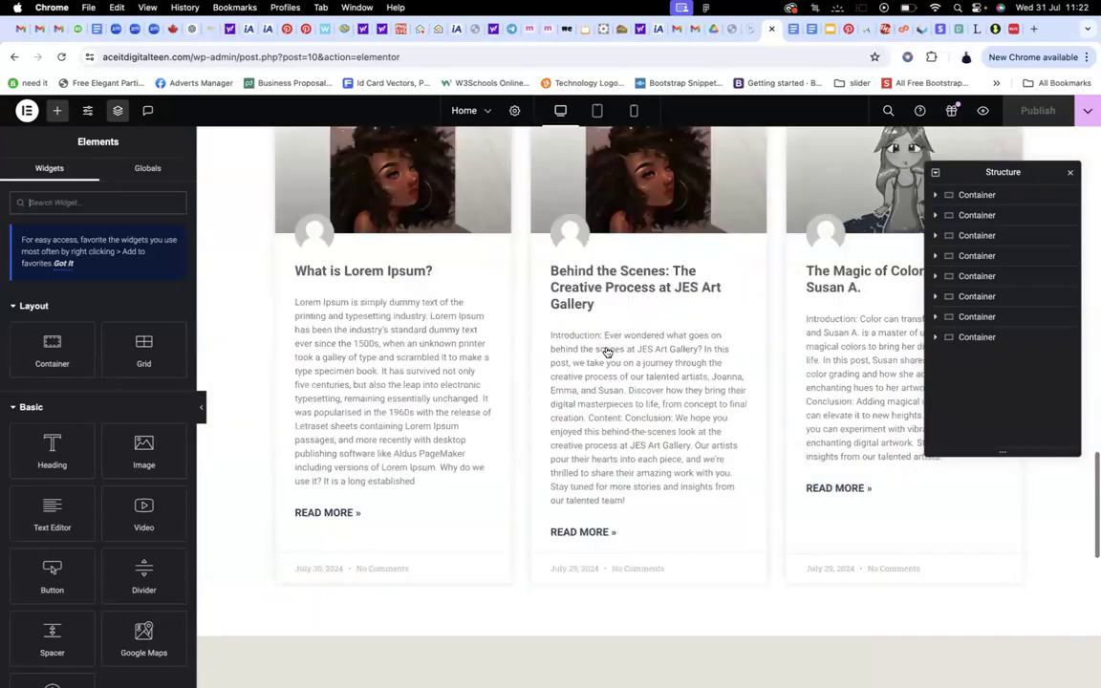
pyautogui.click(755, 28)
pyautogui.scroll(-7, 621, 307)
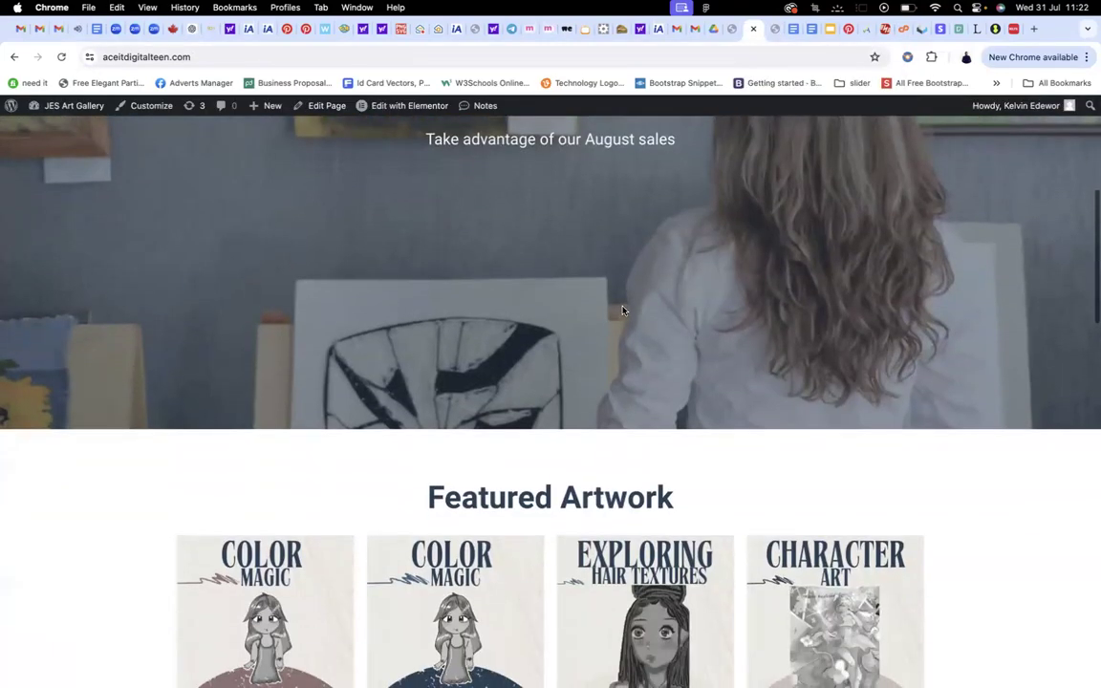
pyautogui.click(772, 29)
pyautogui.scroll(-15, 592, 375)
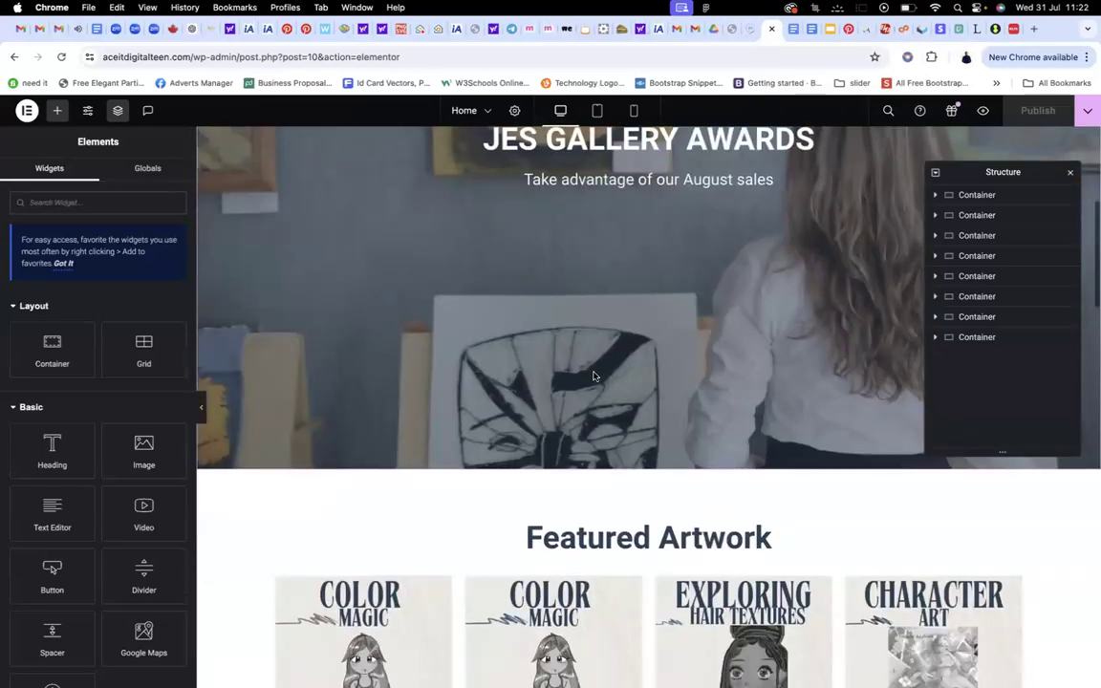
pyautogui.scroll(-10, 593, 376)
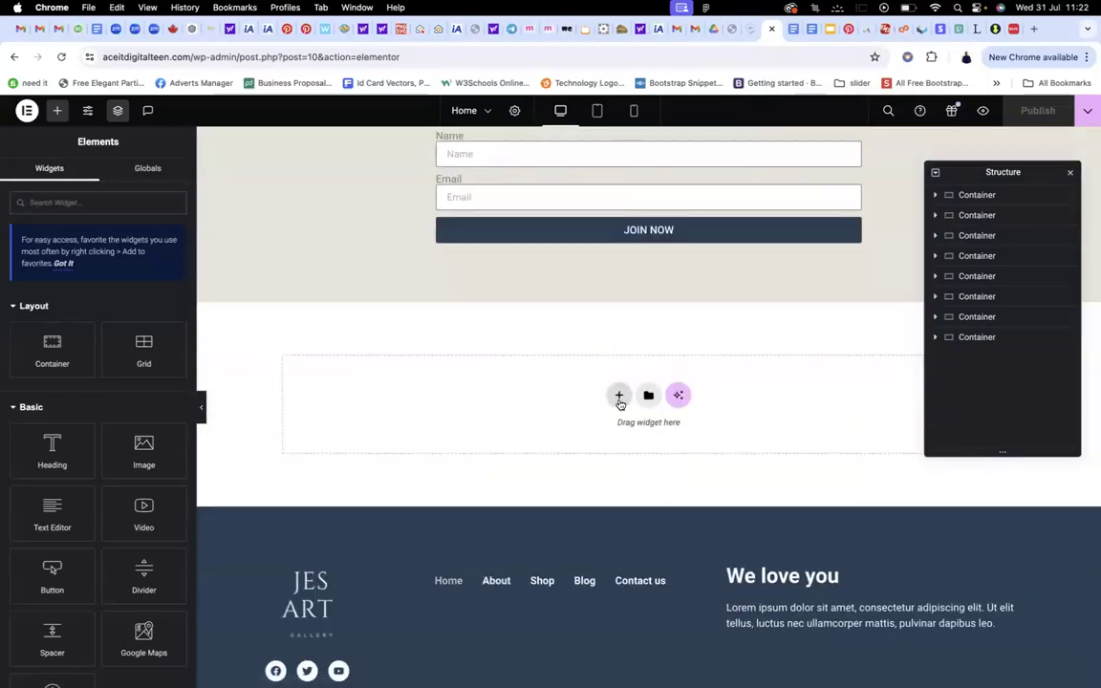
pyautogui.click(619, 401)
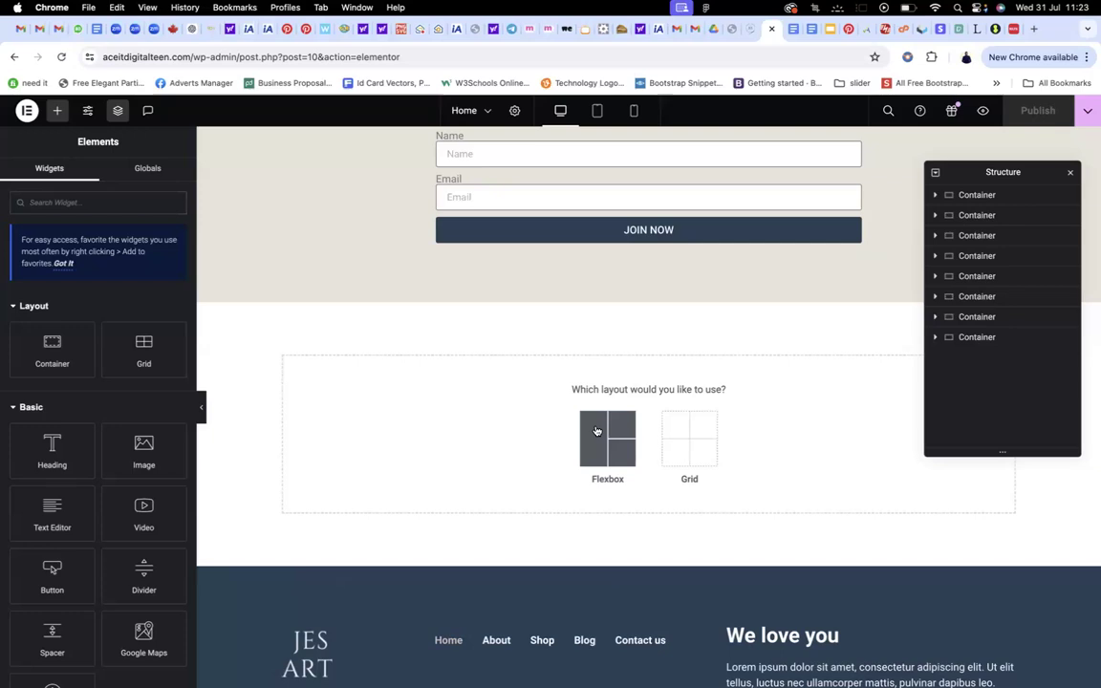
# Insert an empty Flexbox container using the second structure preset below the signup form
pyautogui.click(596, 430)
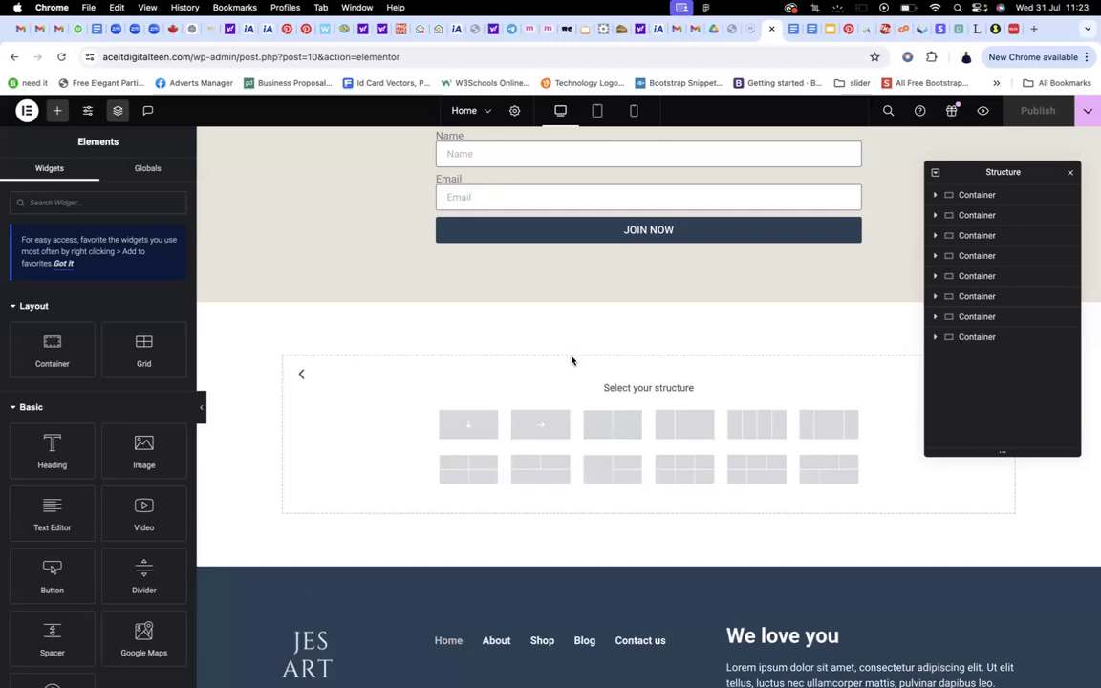
pyautogui.scroll(-1, 555, 368)
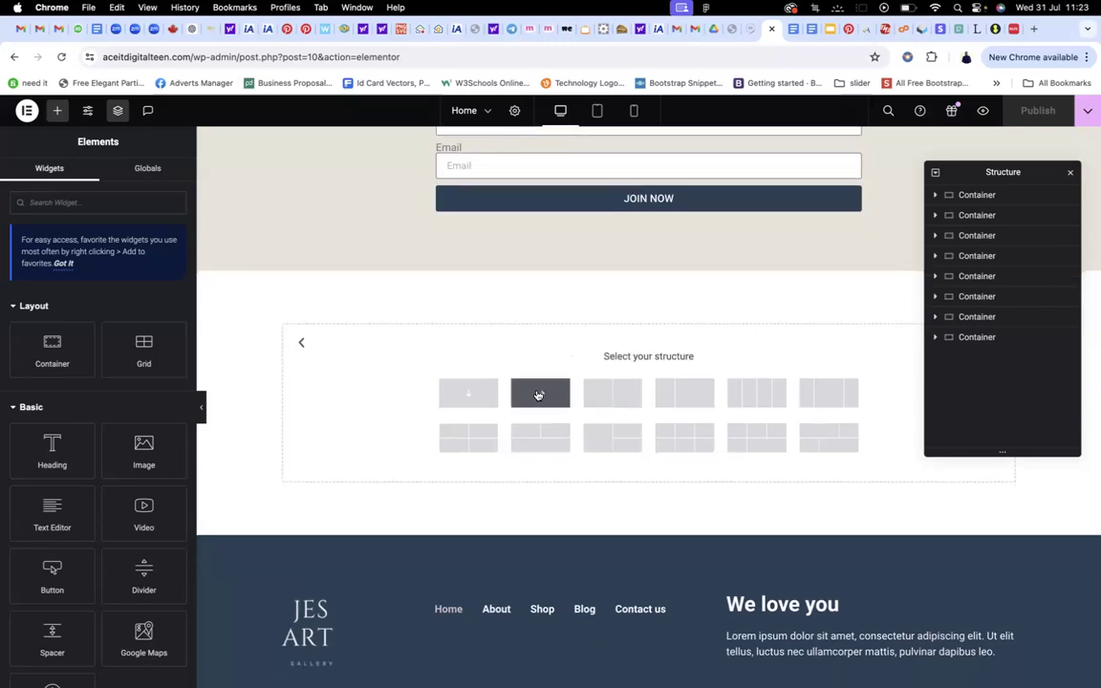
pyautogui.click(536, 395)
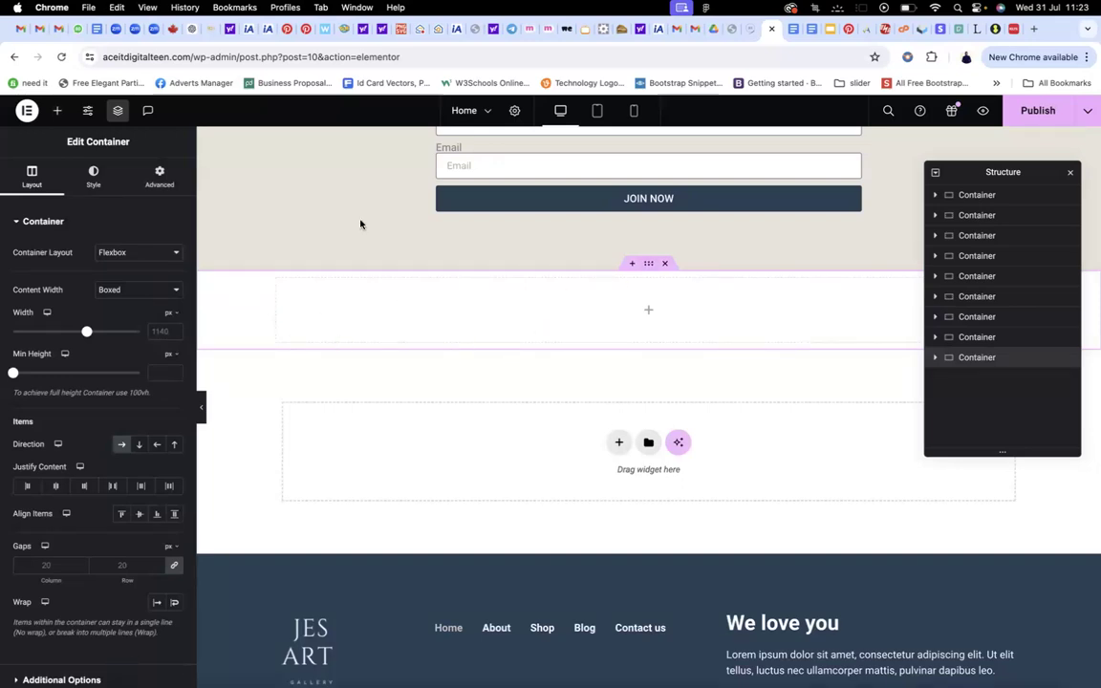
# In the container's Style tab, set Background Type to Classic
pyautogui.click(91, 177)
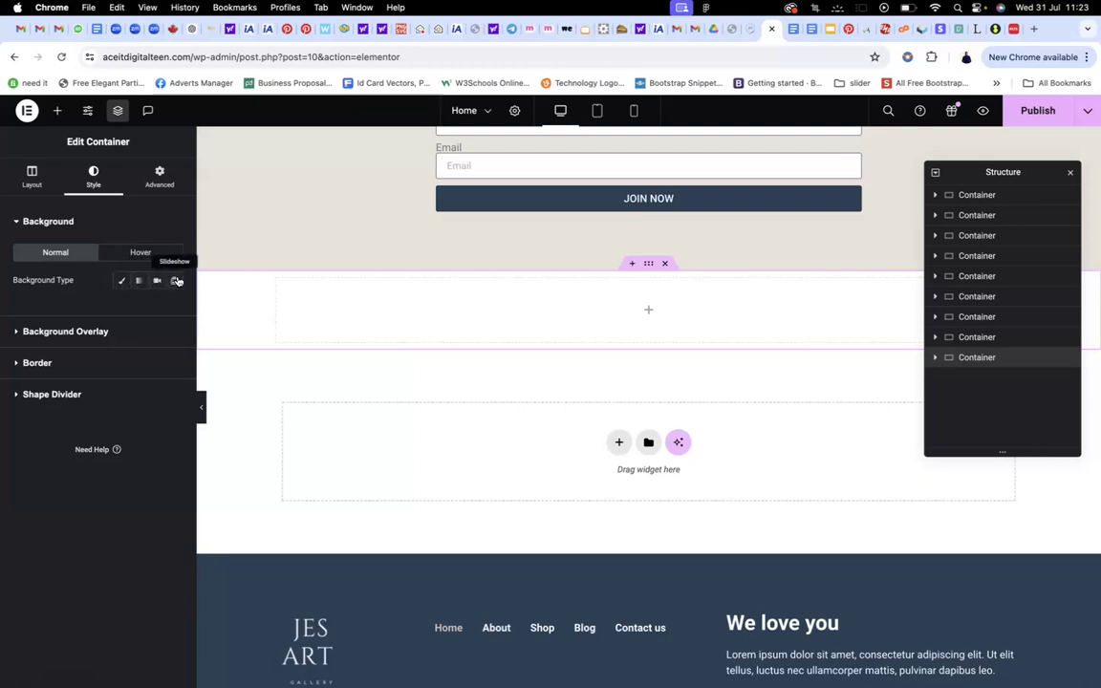
pyautogui.click(121, 280)
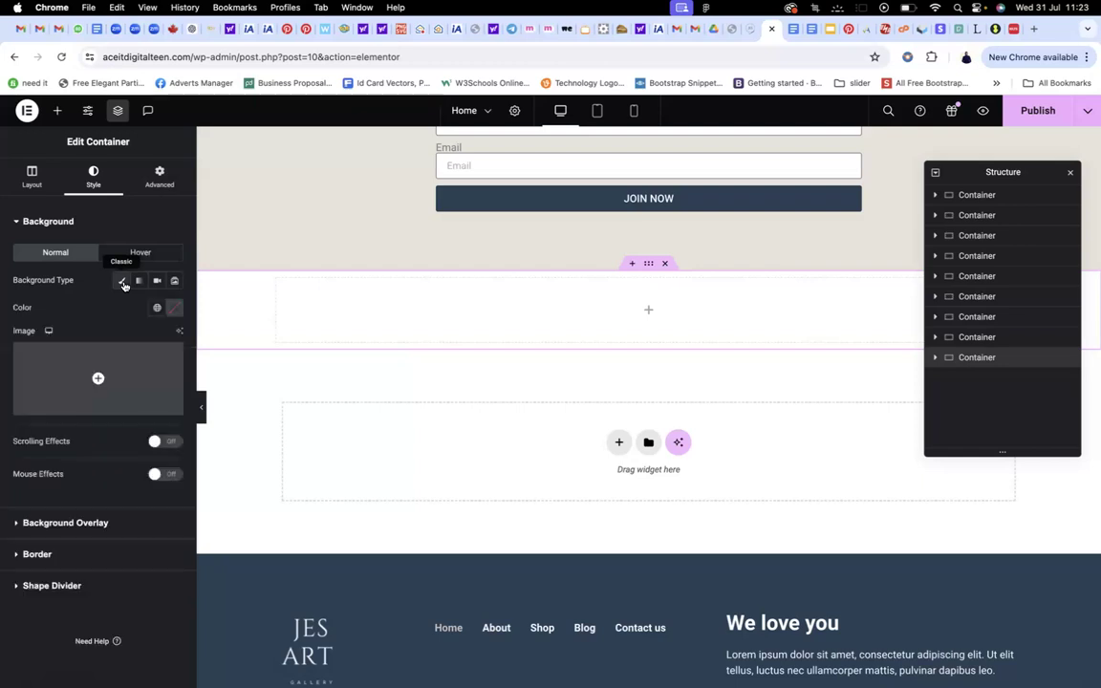
# Set gal-image-scaled.jpg from the Media Library as the container's background image
pyautogui.click(99, 379)
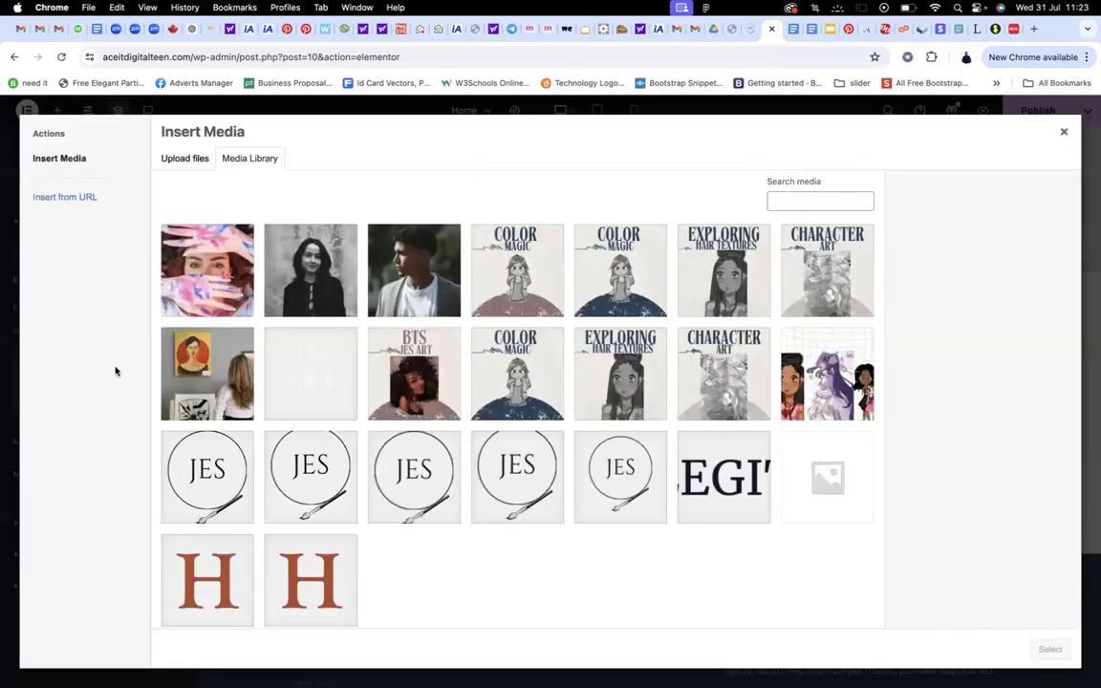
pyautogui.scroll(-1, 427, 325)
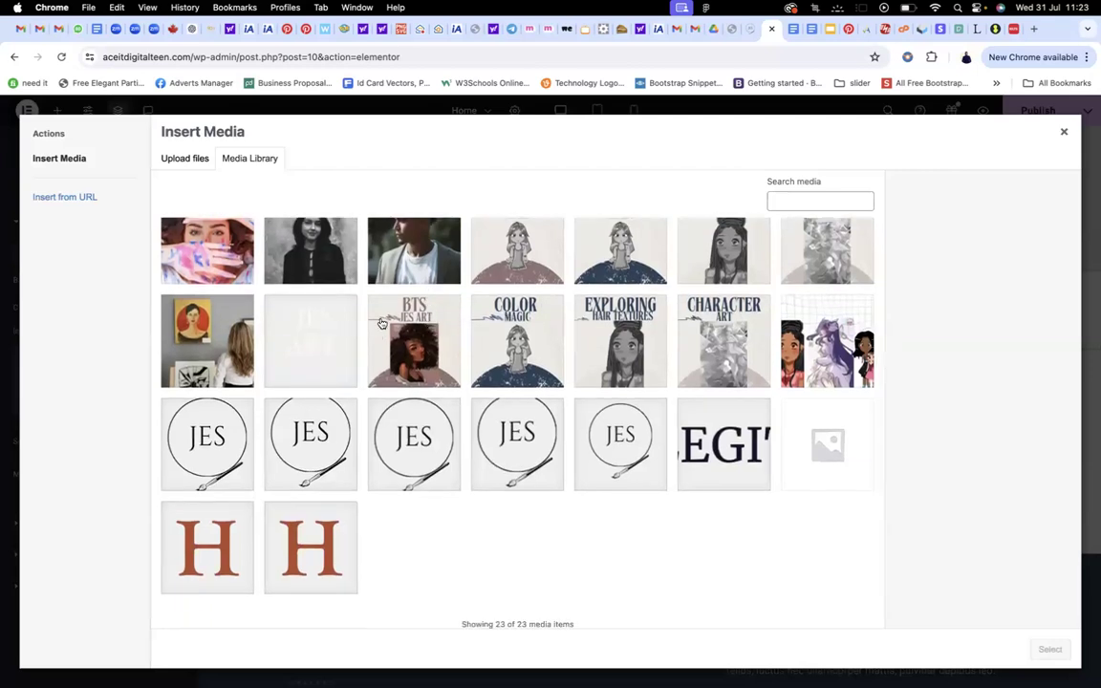
pyautogui.scroll(1, 325, 306)
pyautogui.click(191, 383)
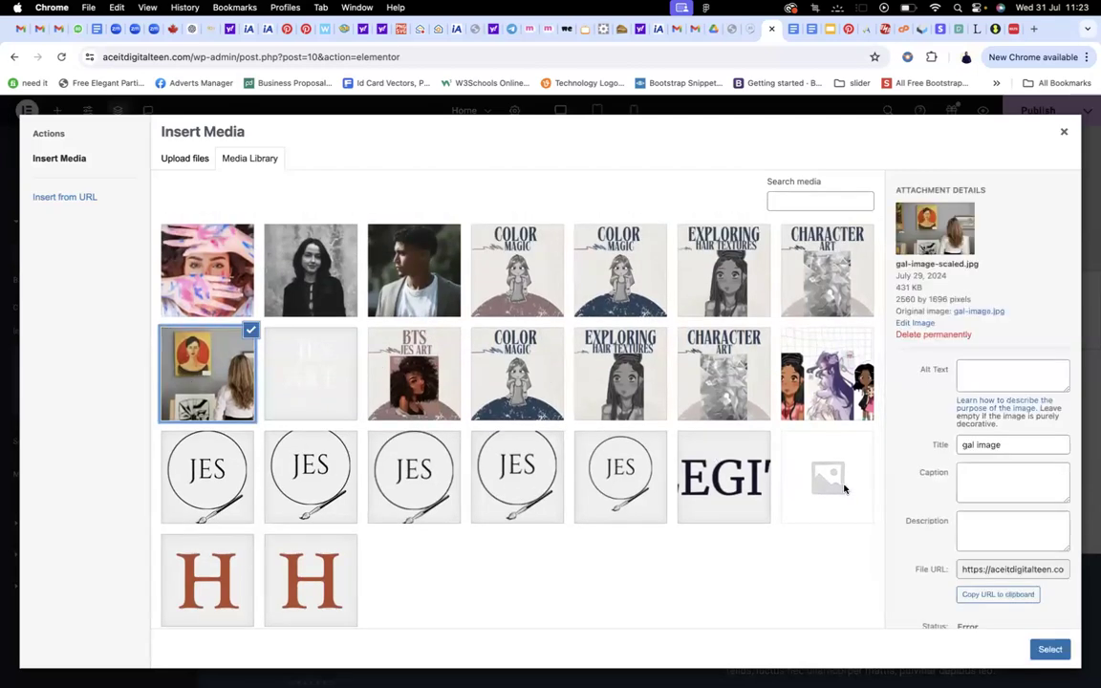
pyautogui.click(1050, 649)
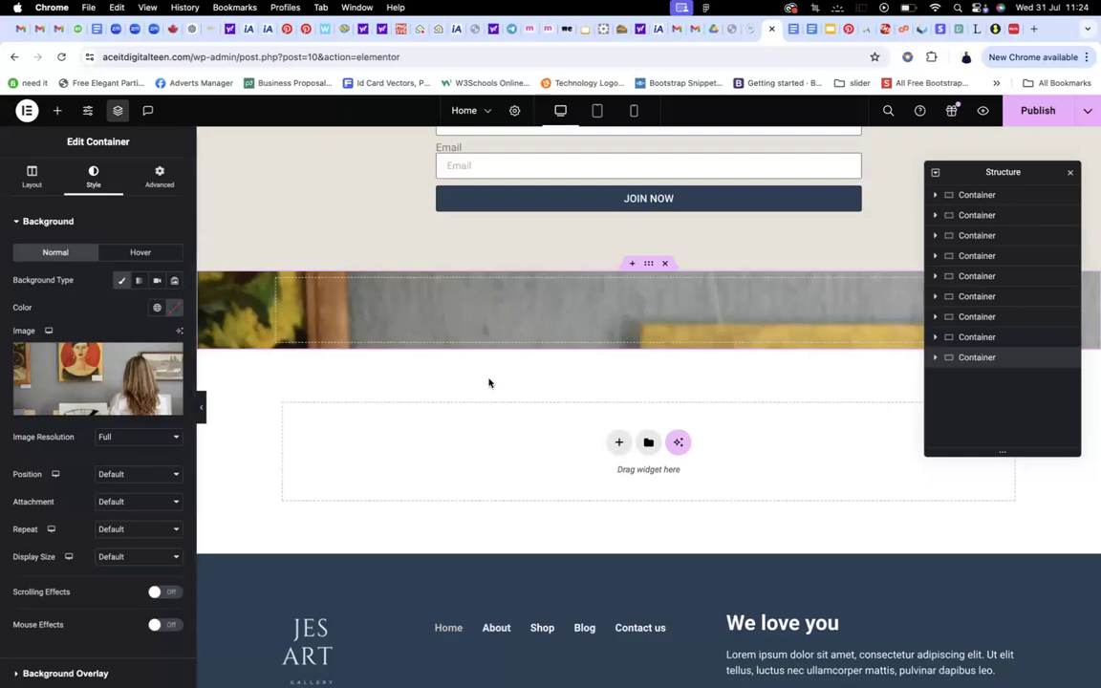
# Keep the background at Full resolution and Default attachment, positioned Center Center
pyautogui.scroll(7, 524, 365)
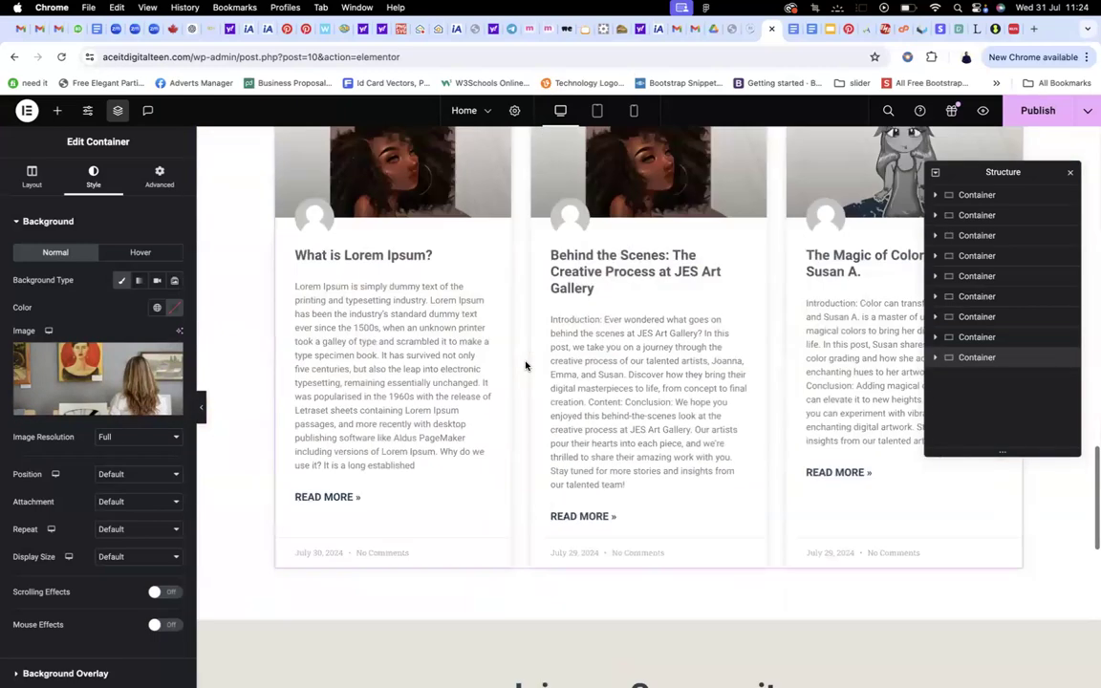
pyautogui.scroll(-7, 524, 365)
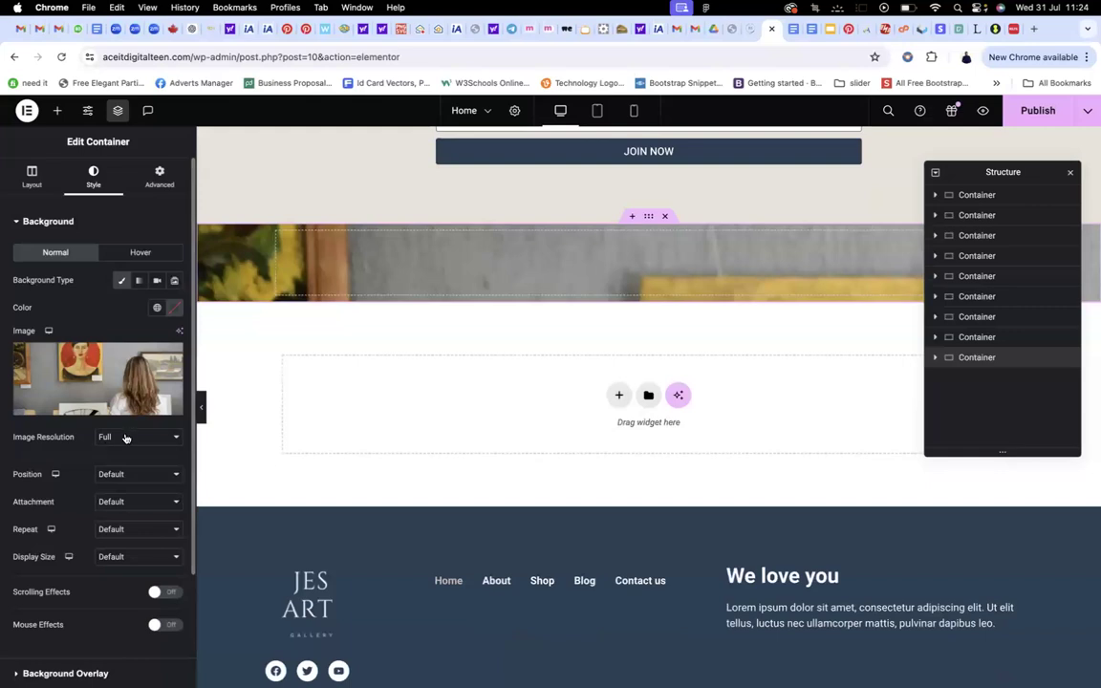
pyautogui.click(125, 438)
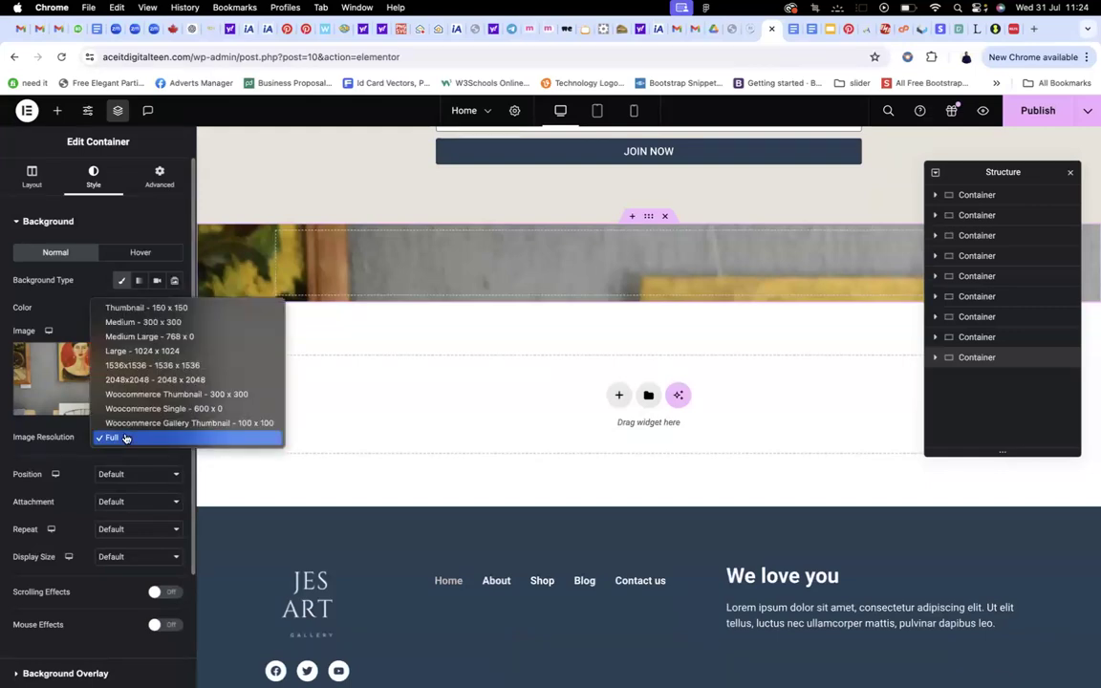
pyautogui.click(125, 438)
pyautogui.click(113, 473)
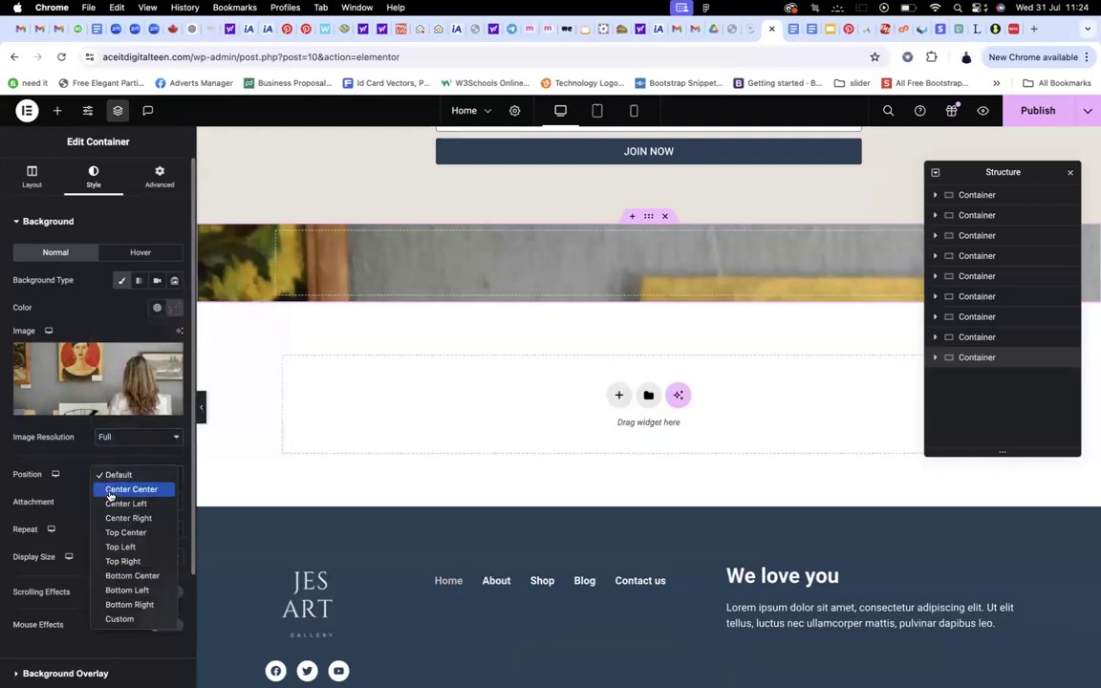
pyautogui.click(110, 491)
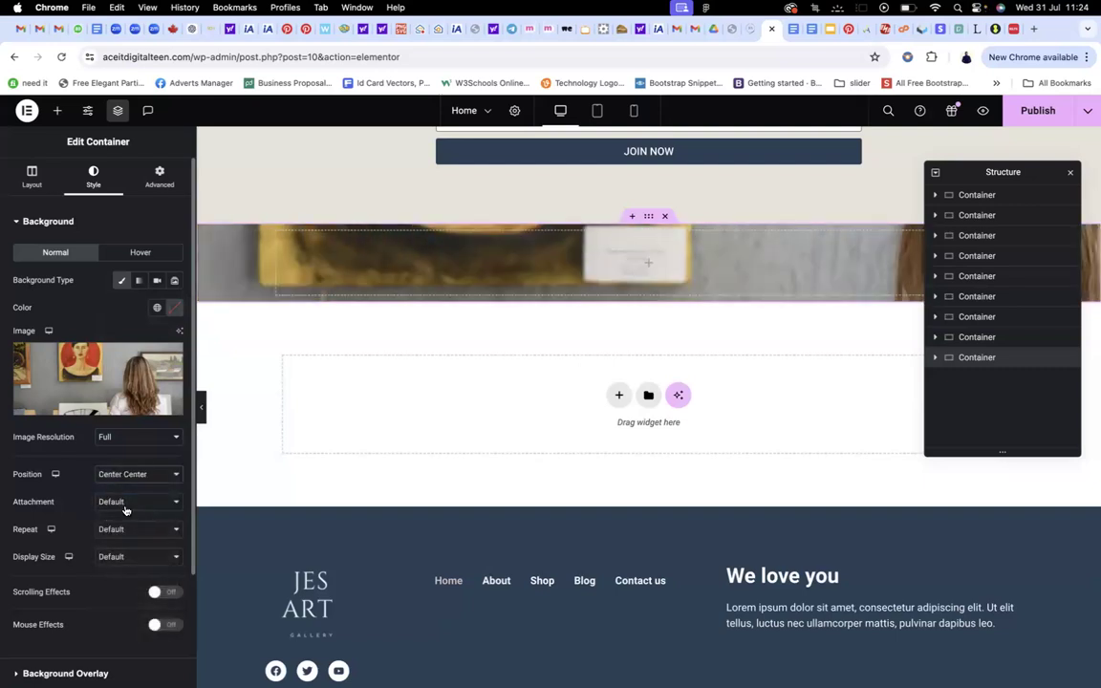
pyautogui.click(122, 503)
pyautogui.click(120, 503)
# Set the background image to No-repeat with Cover display size
pyautogui.click(121, 530)
pyautogui.click(124, 546)
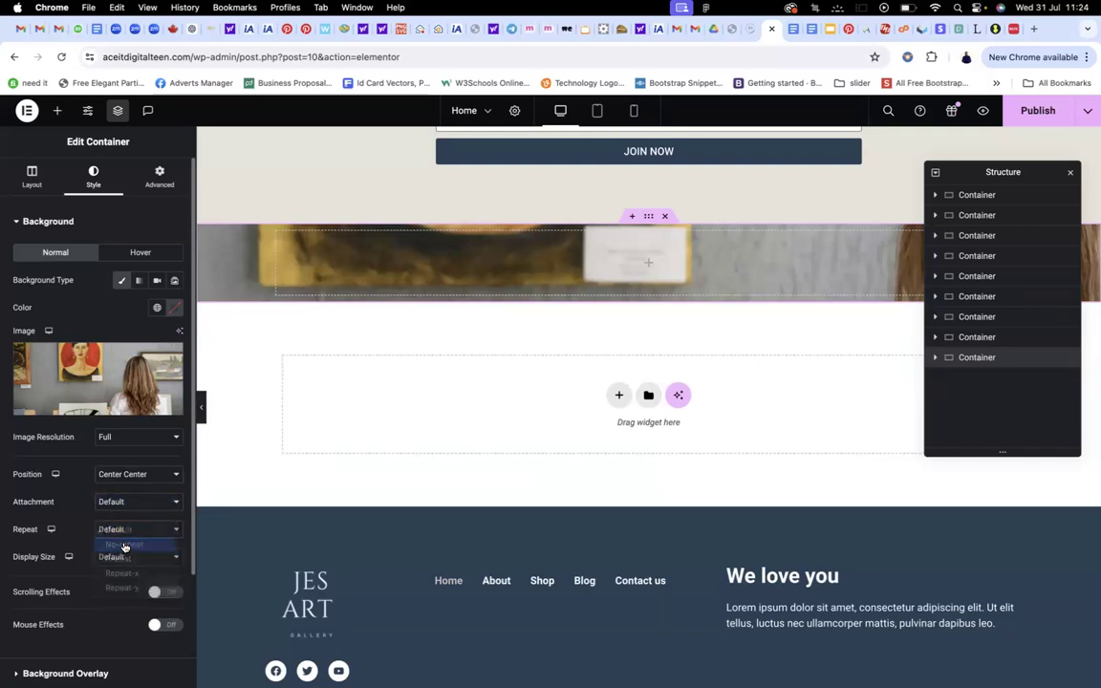
pyautogui.scroll(-1, 134, 540)
pyautogui.click(142, 547)
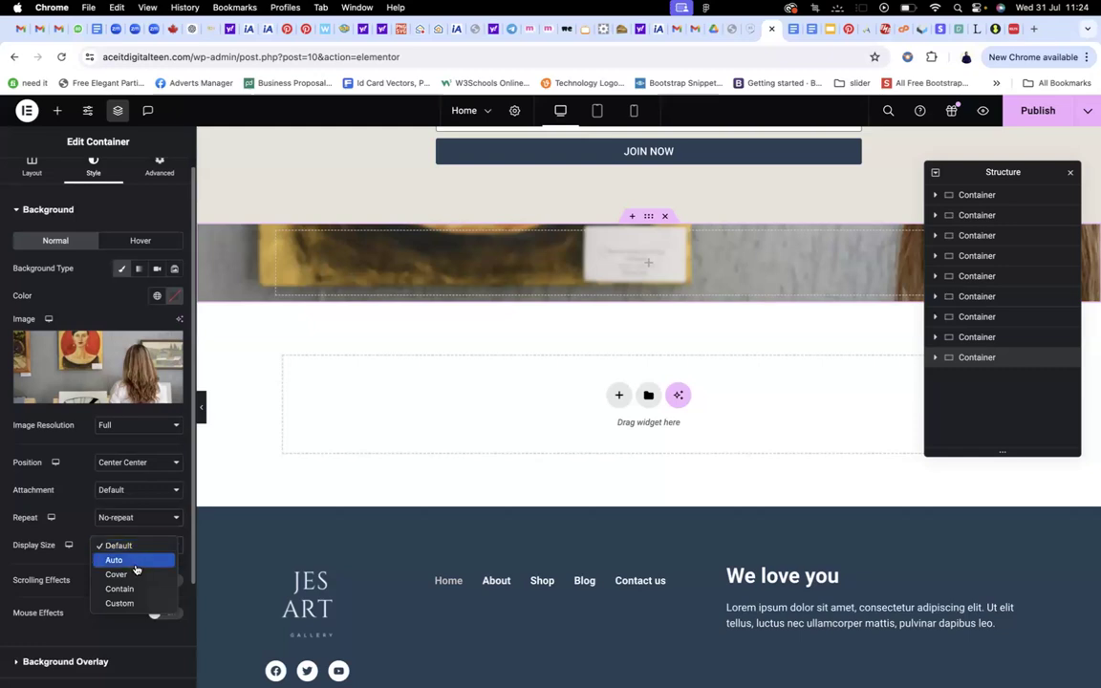
pyautogui.click(116, 574)
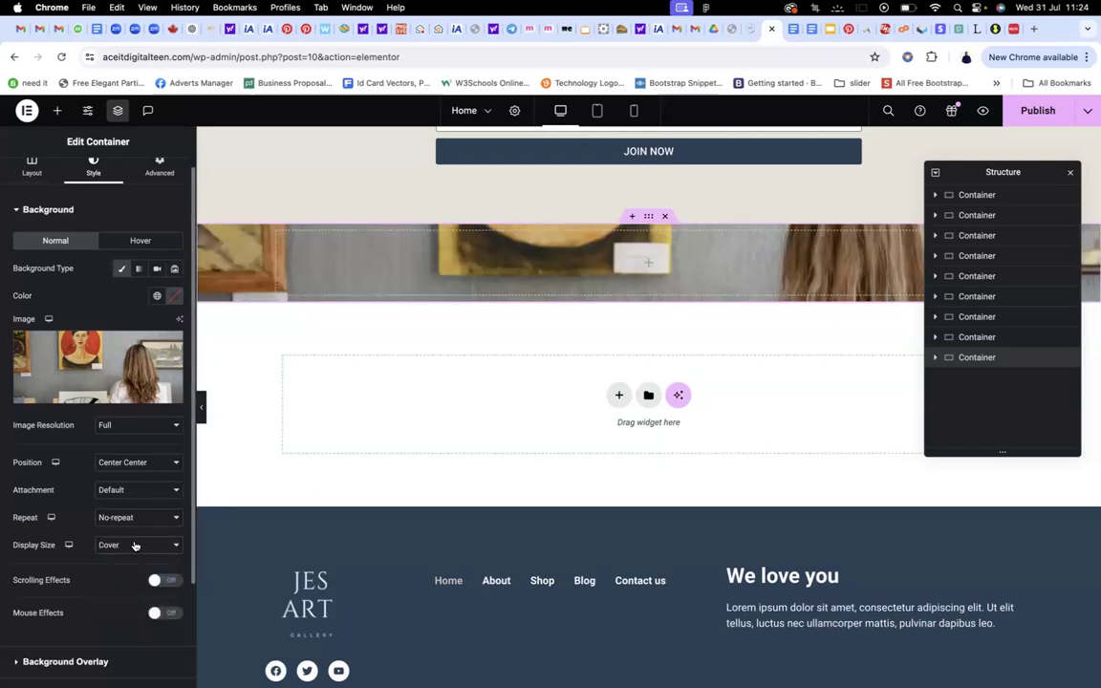
pyautogui.scroll(1, 412, 436)
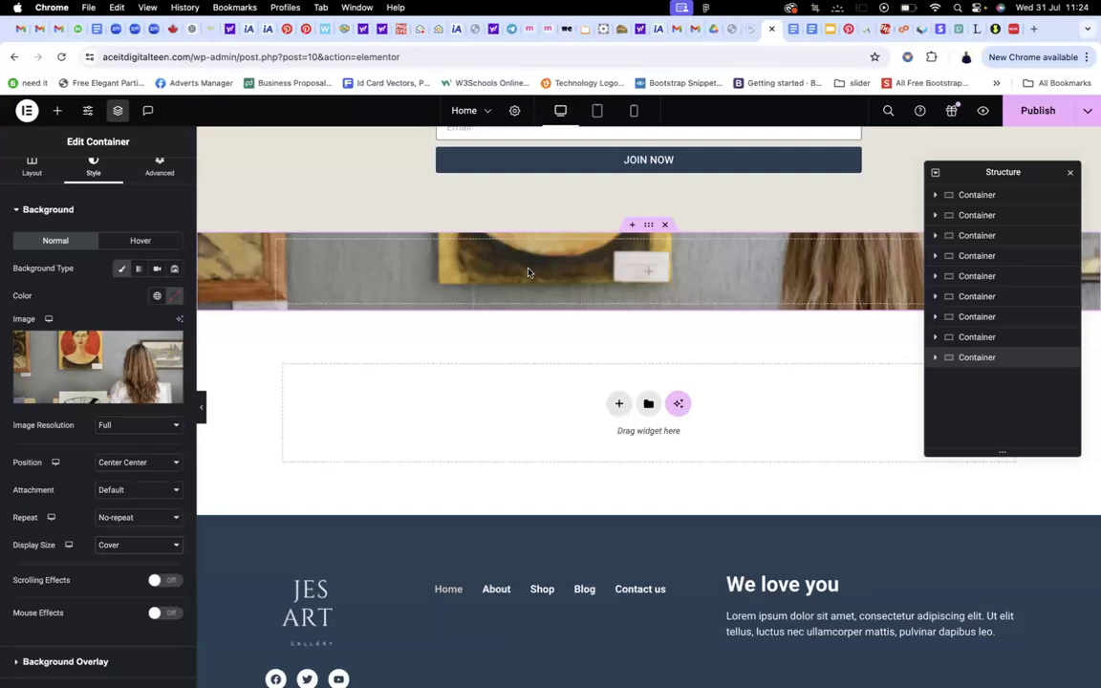
pyautogui.scroll(1, 86, 220)
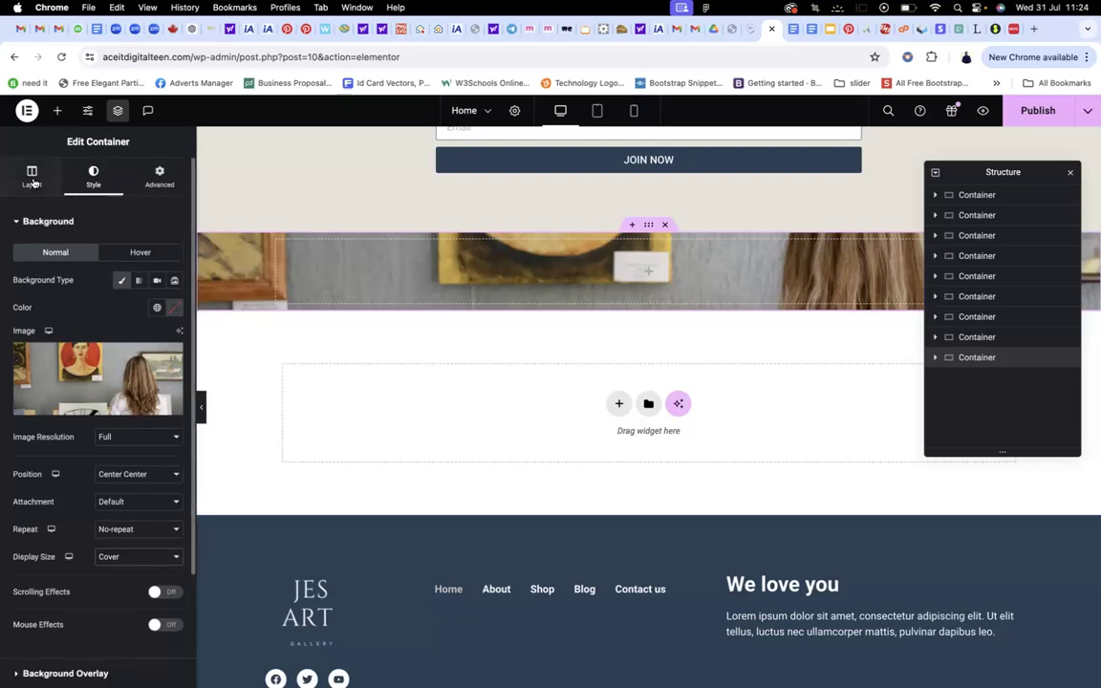
# In the Advanced tab, unlink padding and set Top and Bottom to 400 px
pyautogui.click(163, 177)
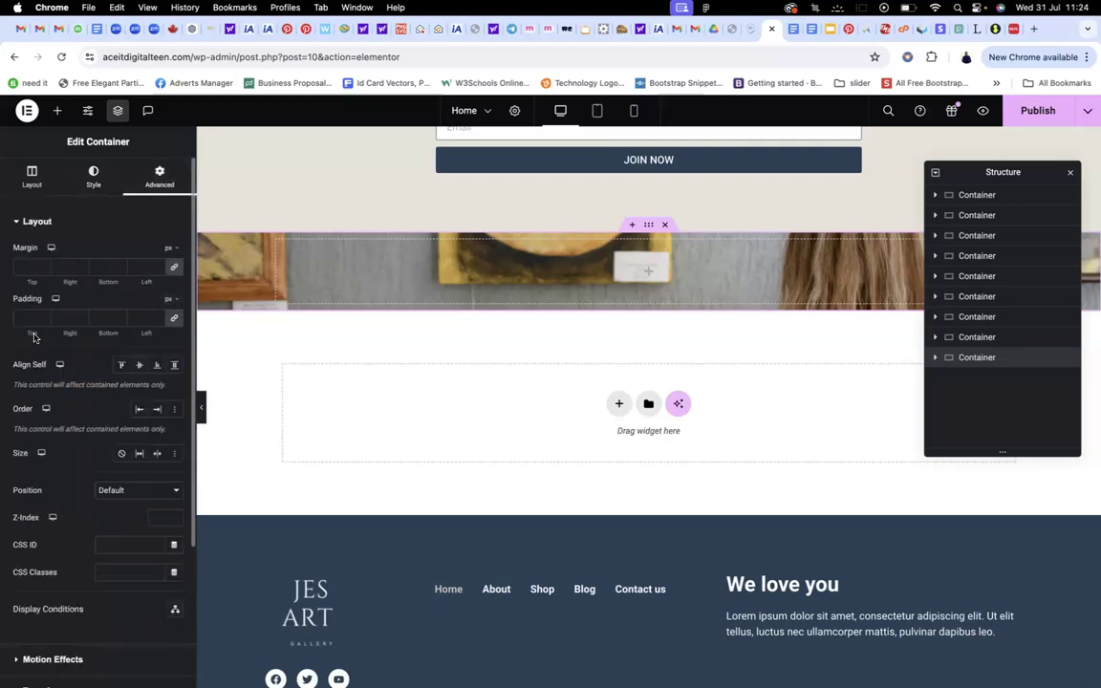
pyautogui.click(176, 320)
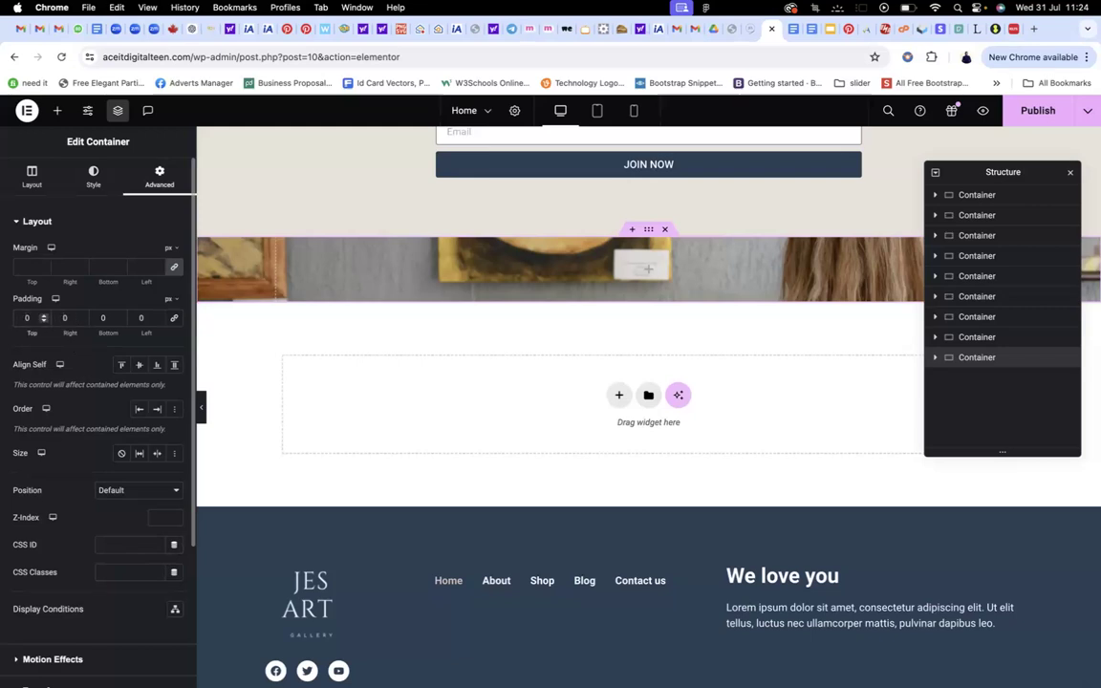
pyautogui.write('400')
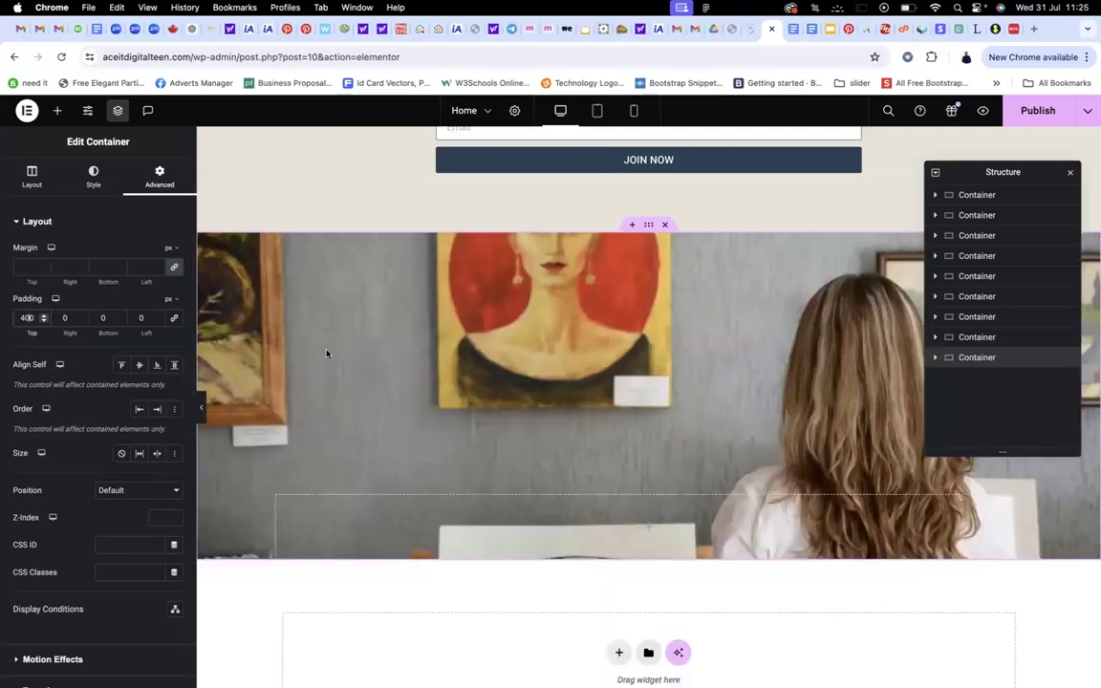
pyautogui.click(102, 318)
pyautogui.write('400')
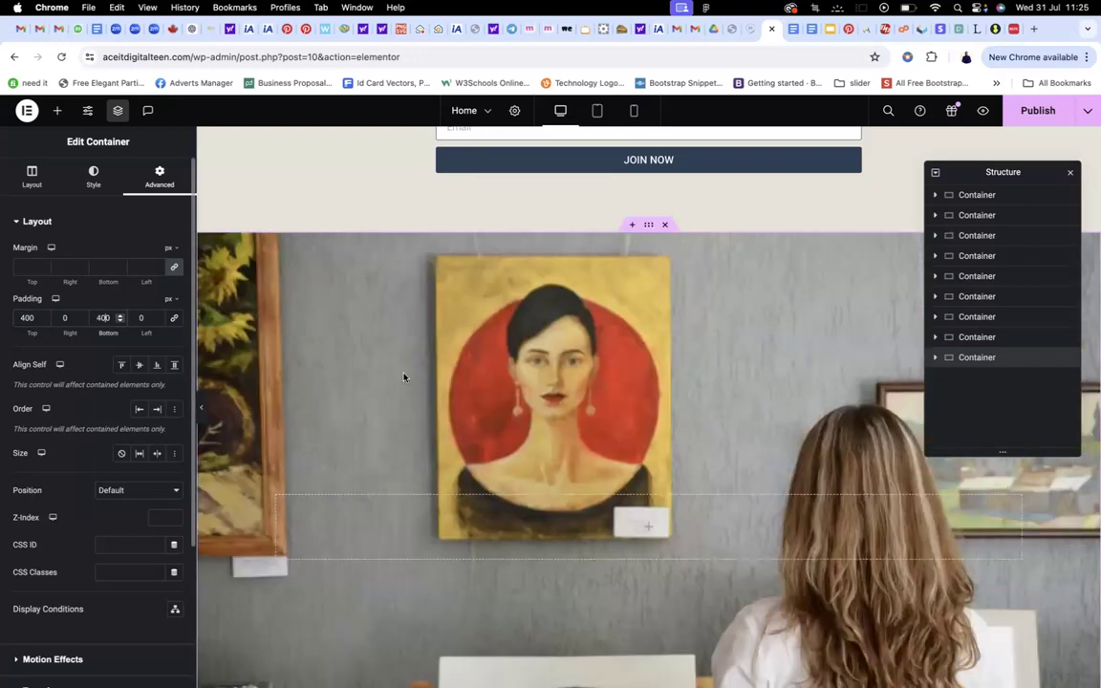
pyautogui.scroll(-3, 512, 375)
pyautogui.scroll(-1, 570, 421)
pyautogui.scroll(1, 678, 350)
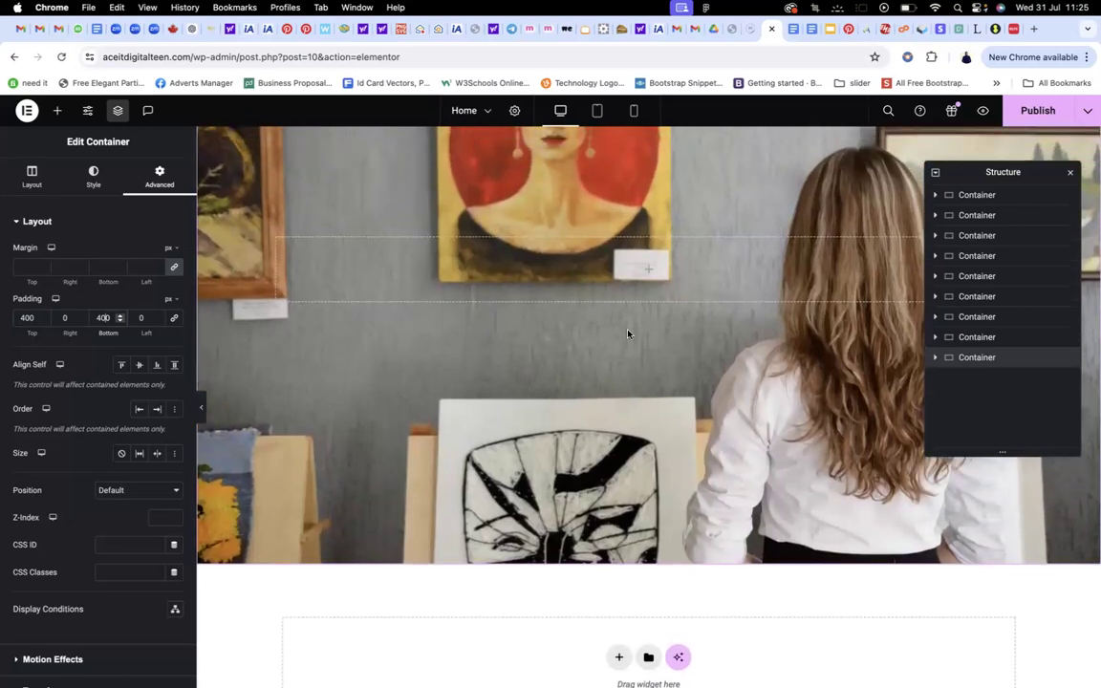
# Preview the taller hero on the live site tab, then return to the editor
pyautogui.click(751, 29)
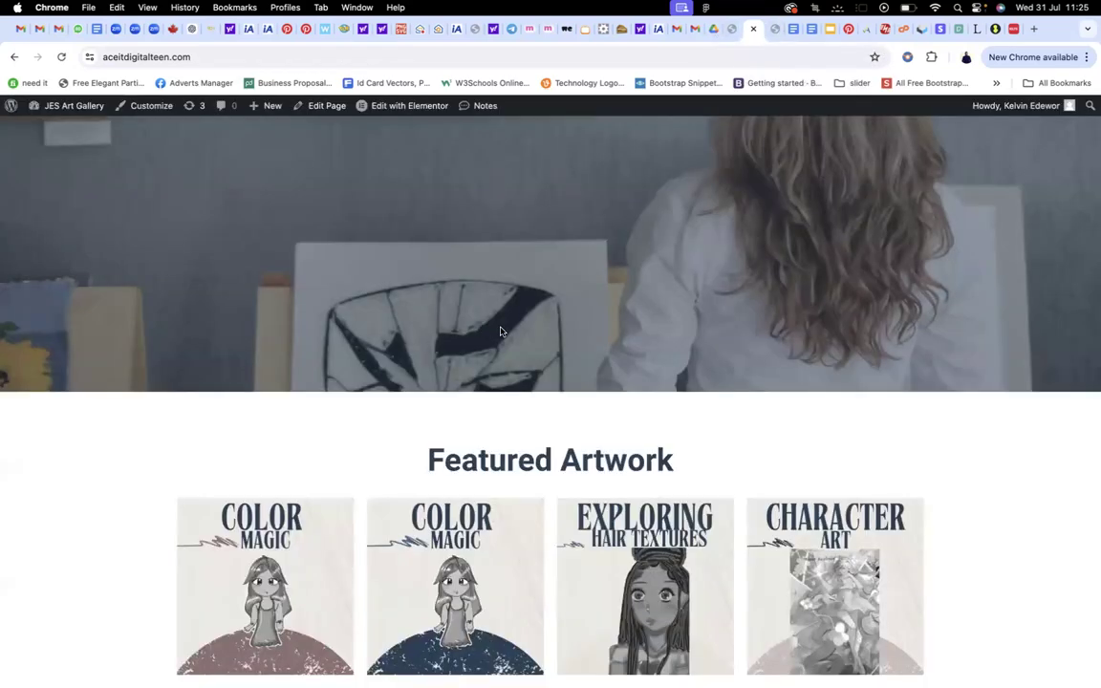
pyautogui.scroll(5, 501, 325)
pyautogui.scroll(2, 501, 321)
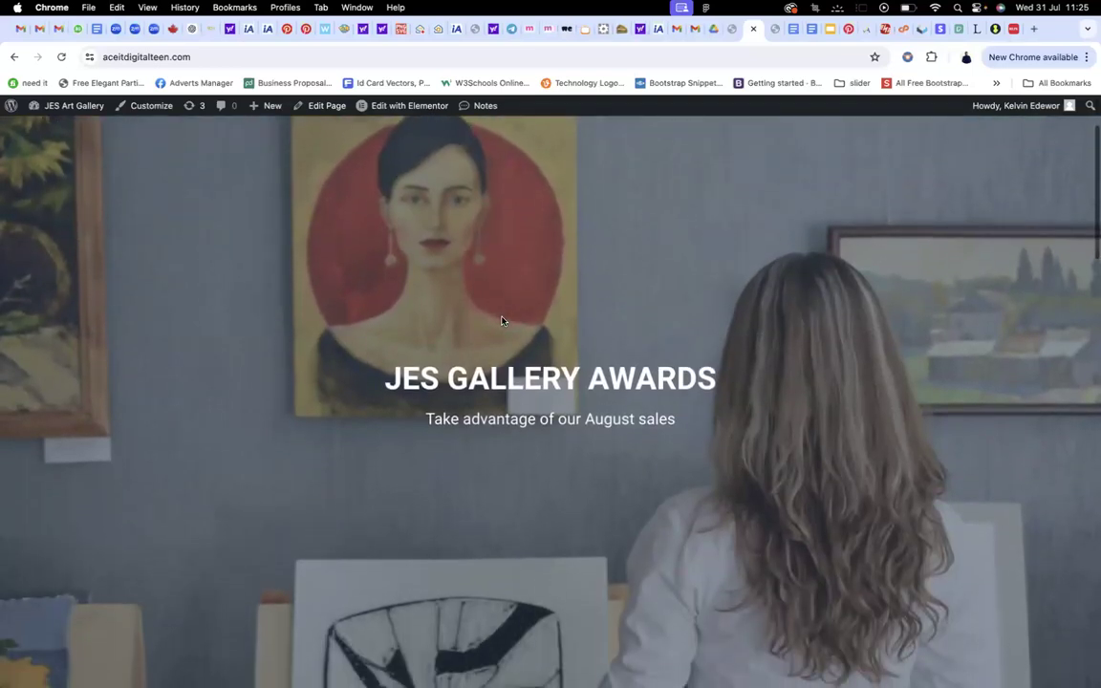
pyautogui.click(776, 29)
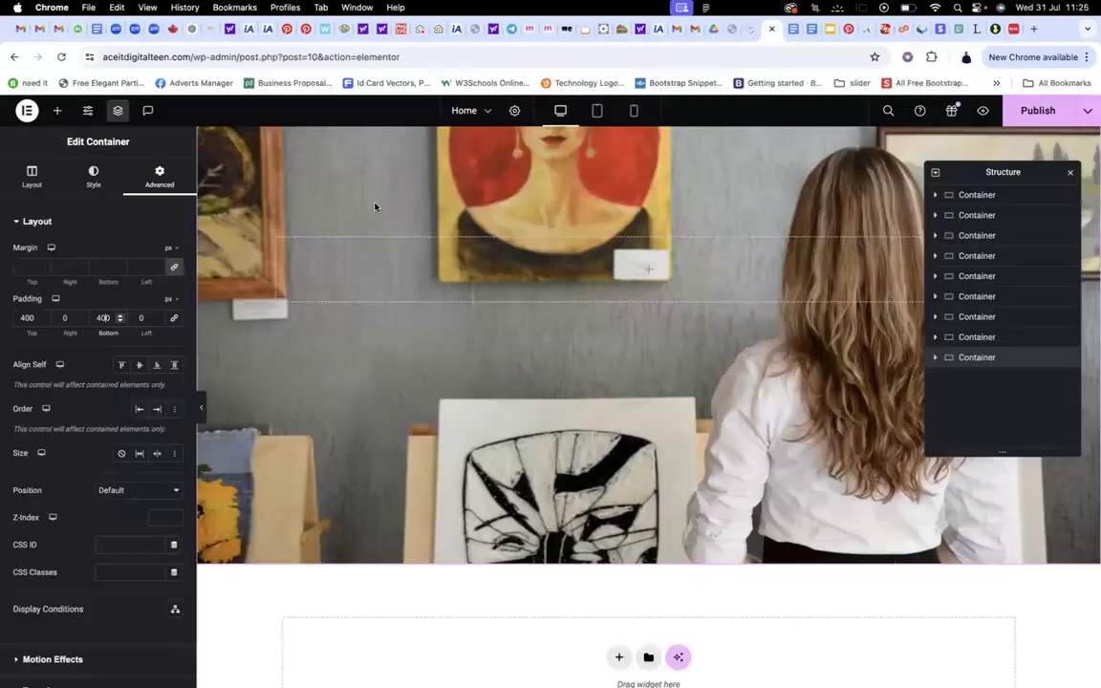
# Drop a nested container into the hero section and place a Heading widget inside it
pyautogui.click(647, 274)
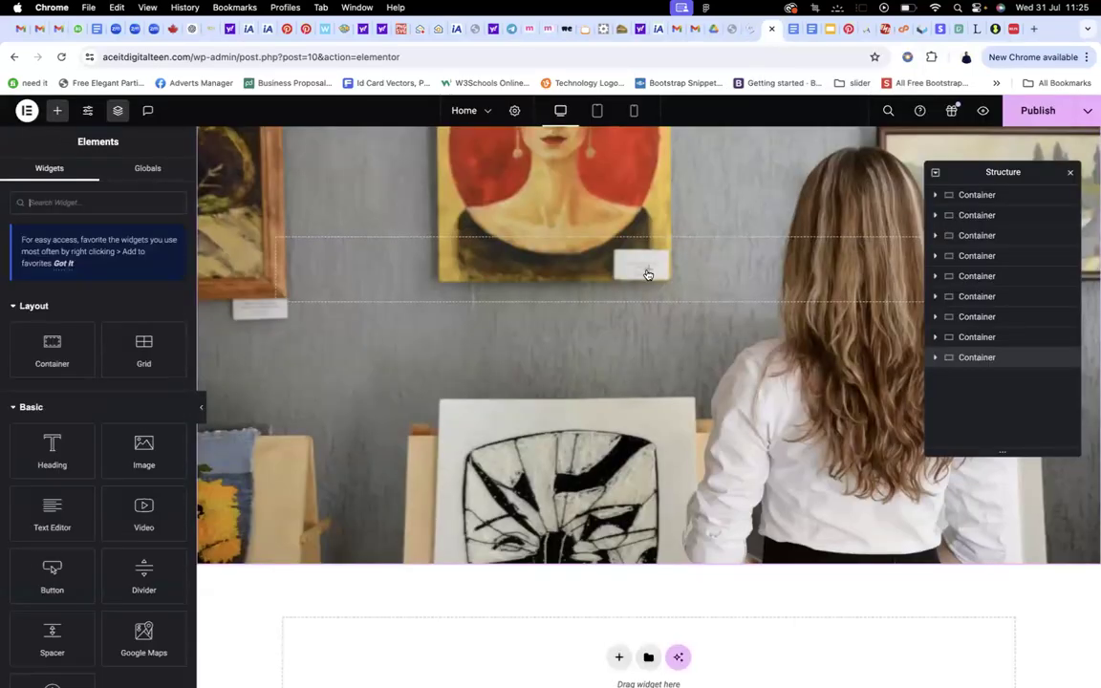
pyautogui.moveTo(78, 351); pyautogui.dragTo(639, 282)
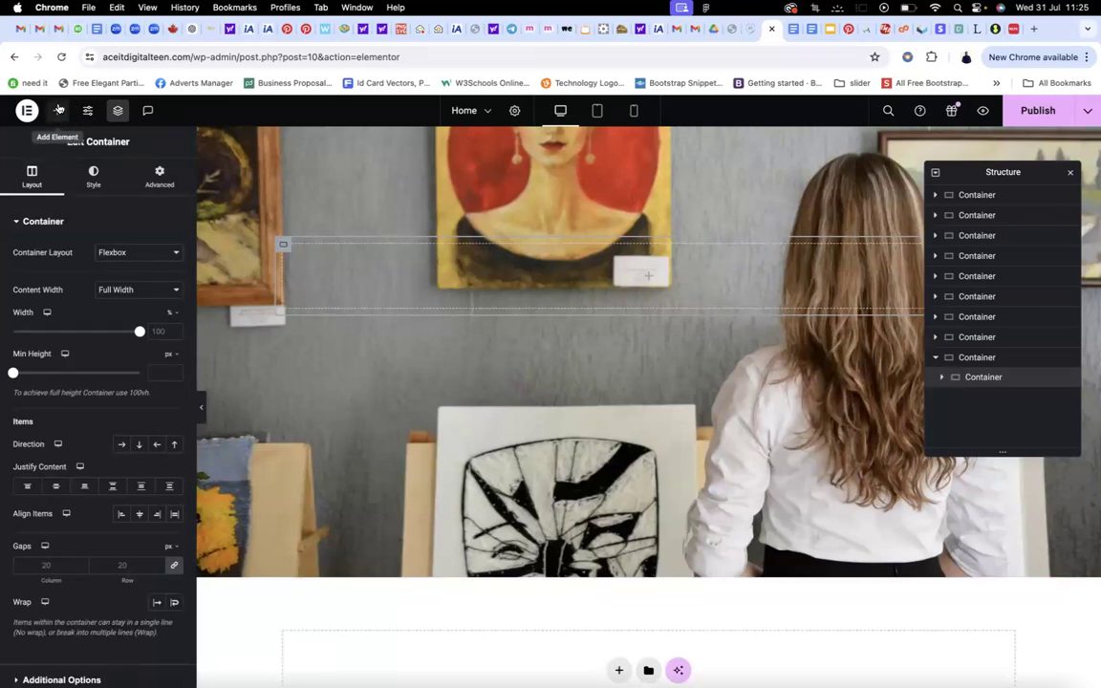
pyautogui.click(56, 111)
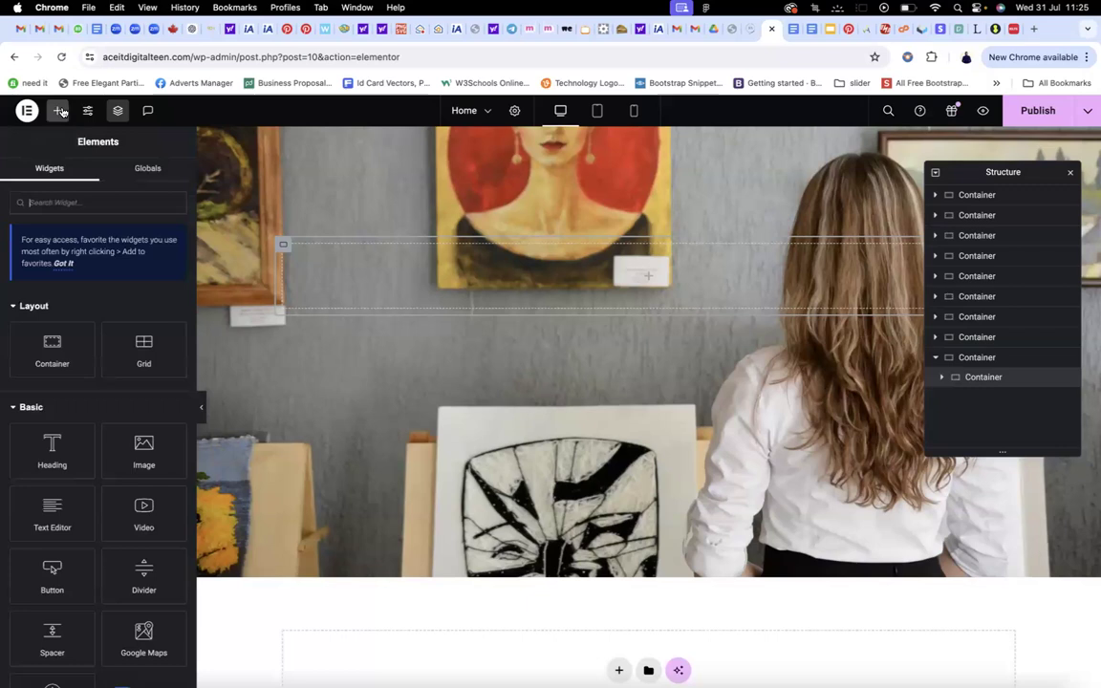
pyautogui.moveTo(51, 438); pyautogui.dragTo(649, 287)
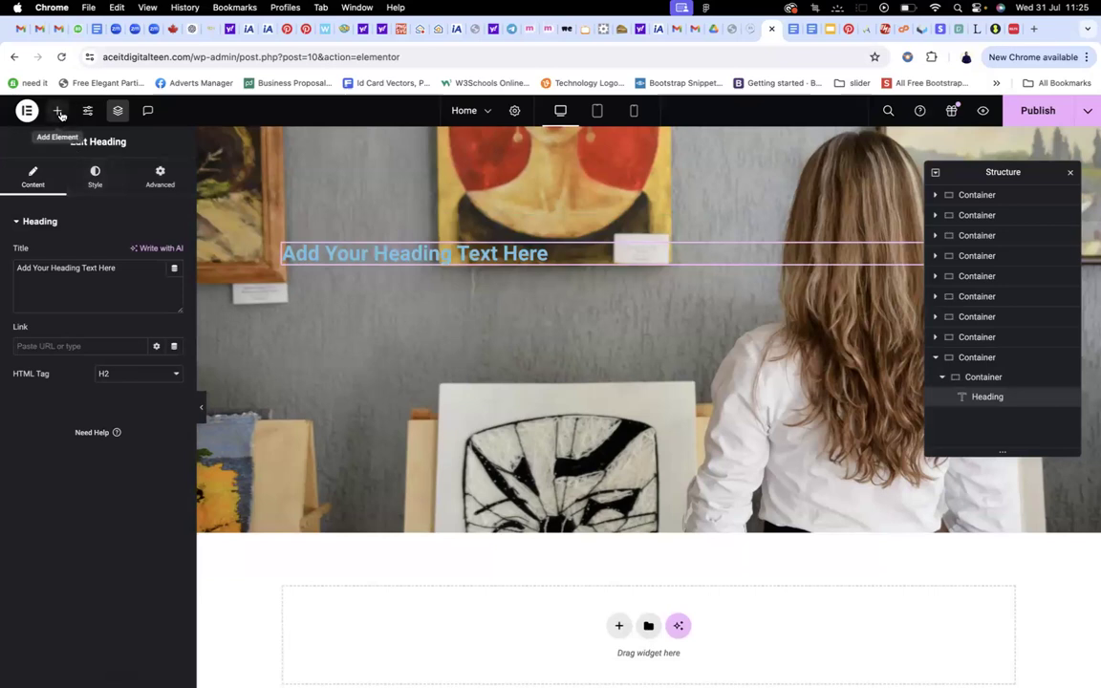
# Add a Text Editor widget with Lorem ipsum text under the heading, then select the heading
pyautogui.click(58, 111)
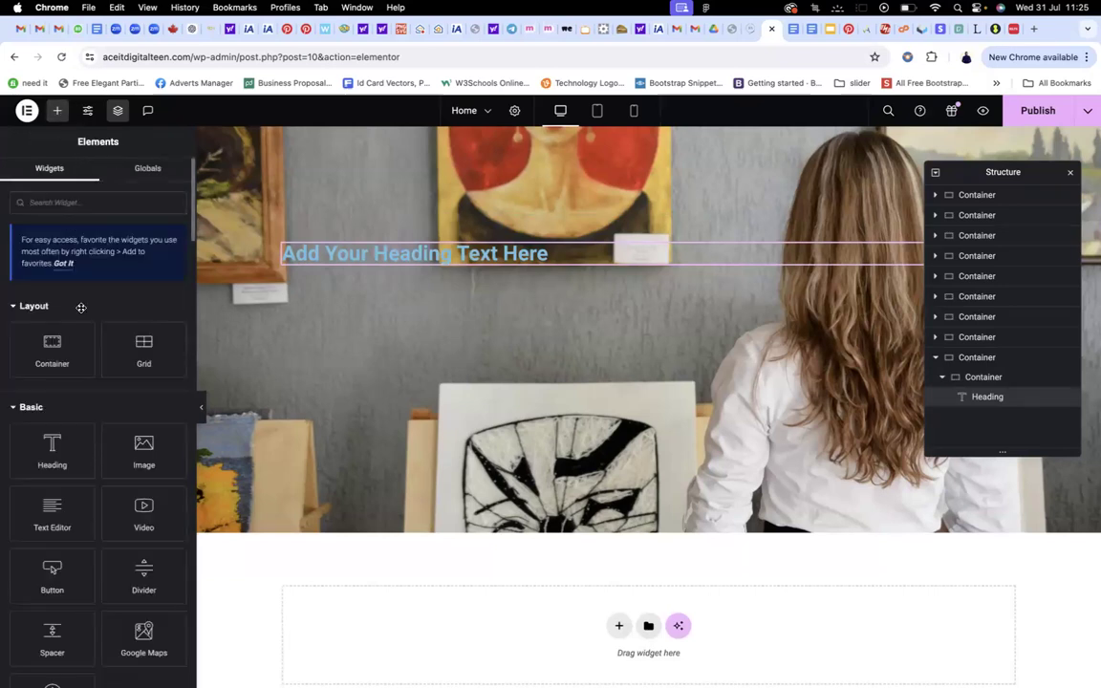
pyautogui.moveTo(52, 516); pyautogui.dragTo(521, 264)
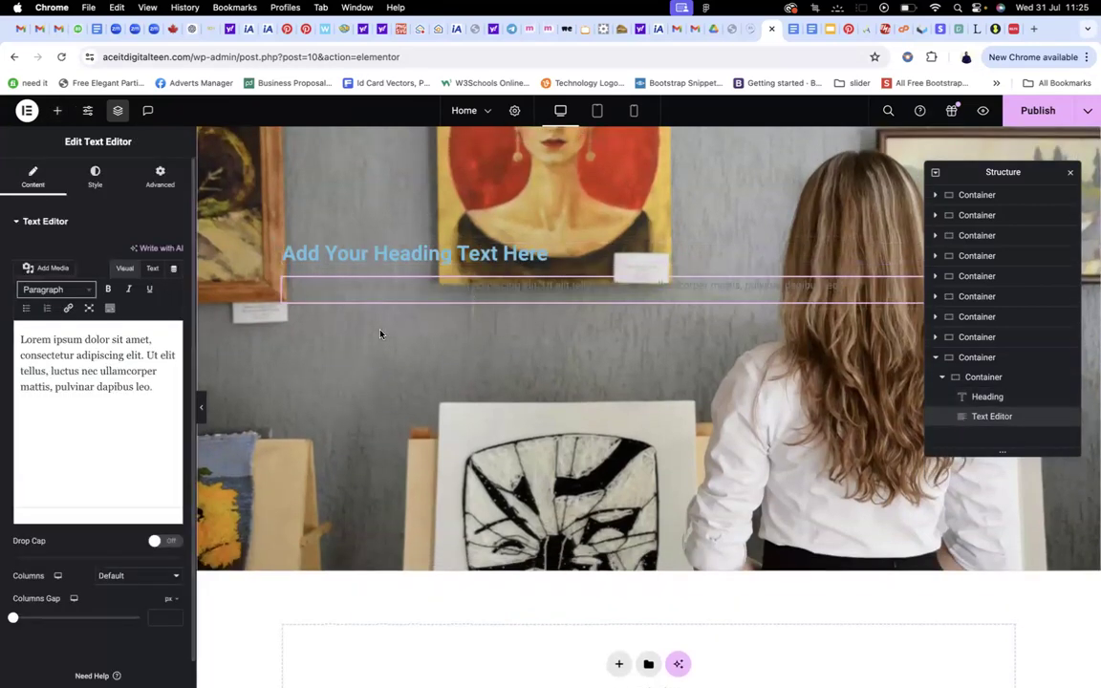
pyautogui.click(341, 260)
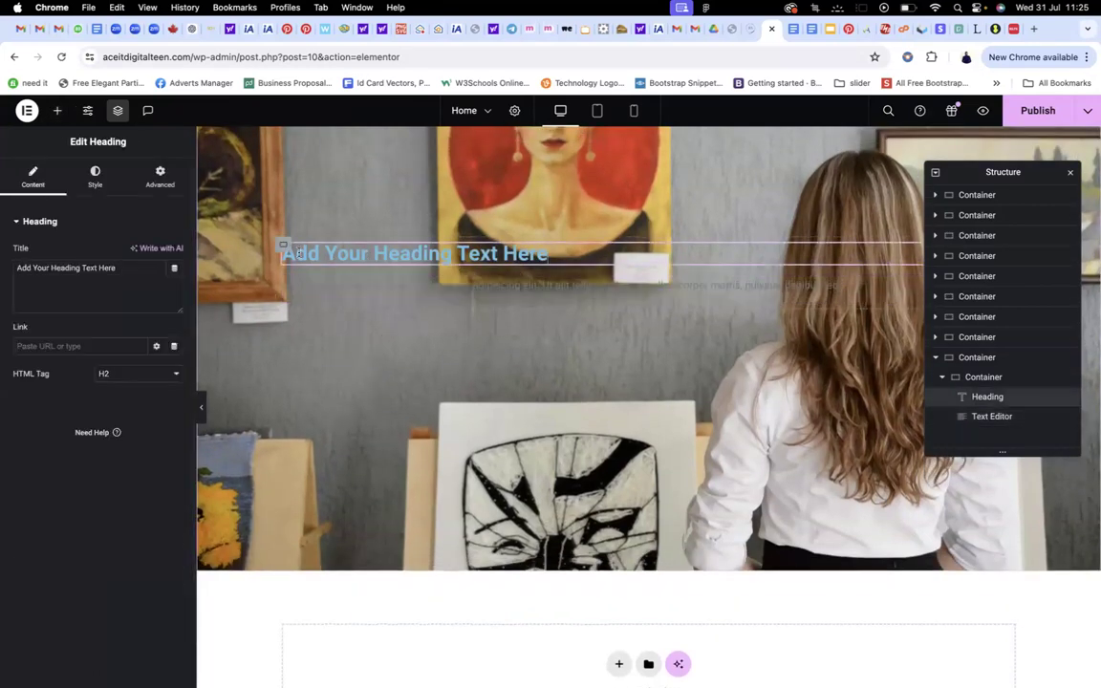
# Replace the hero heading placeholder with 'WELCOME TO JES' and bring up its style settings
pyautogui.moveTo(107, 269); pyautogui.dragTo(8, 268)
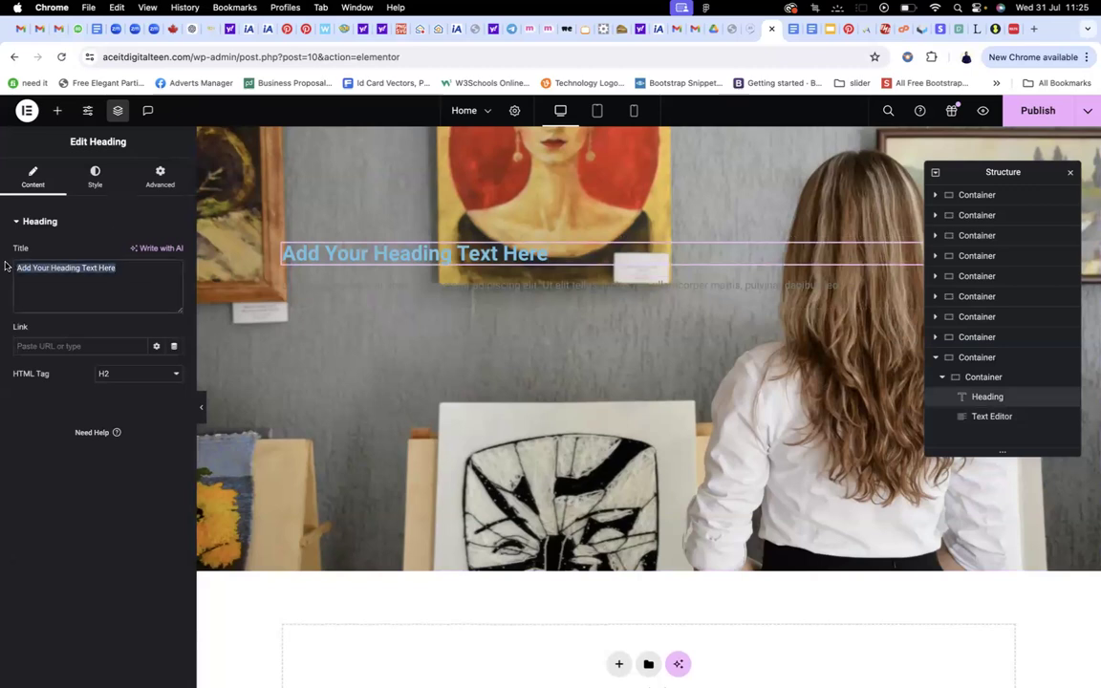
pyautogui.write('WELCO')
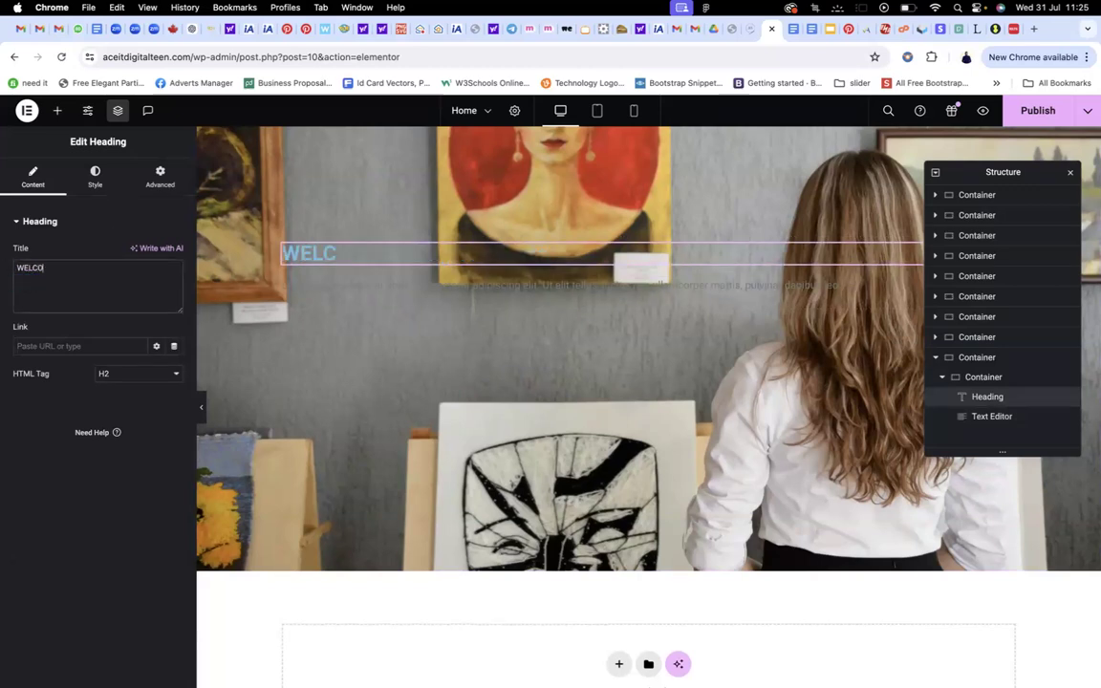
pyautogui.write('ME TO JE')
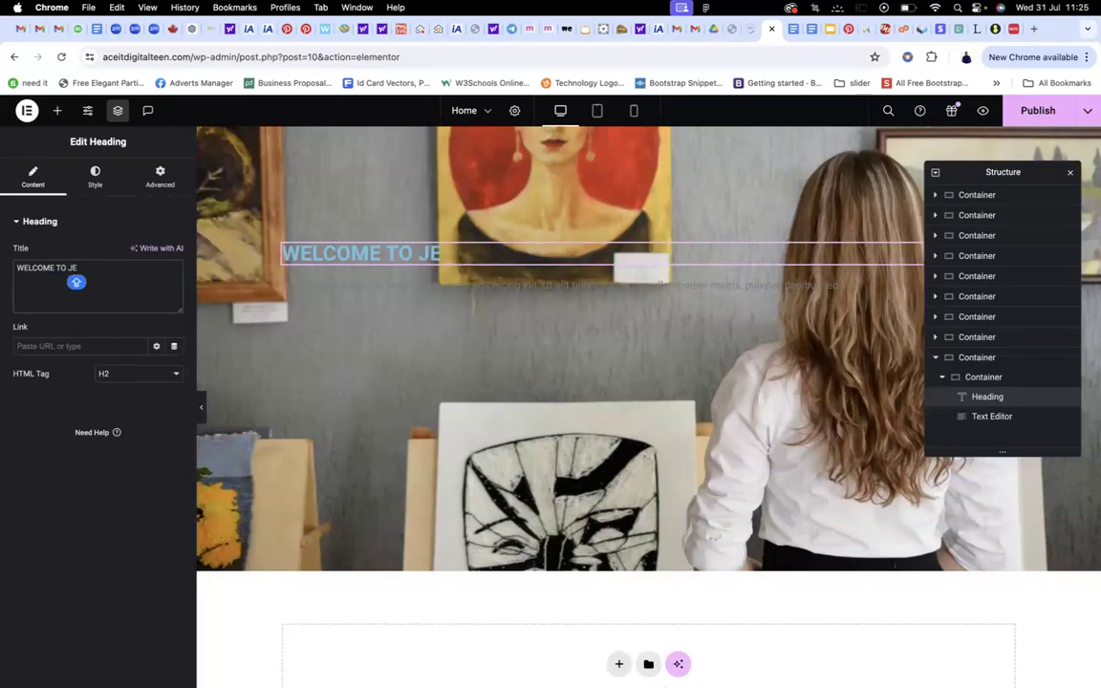
pyautogui.write('S')
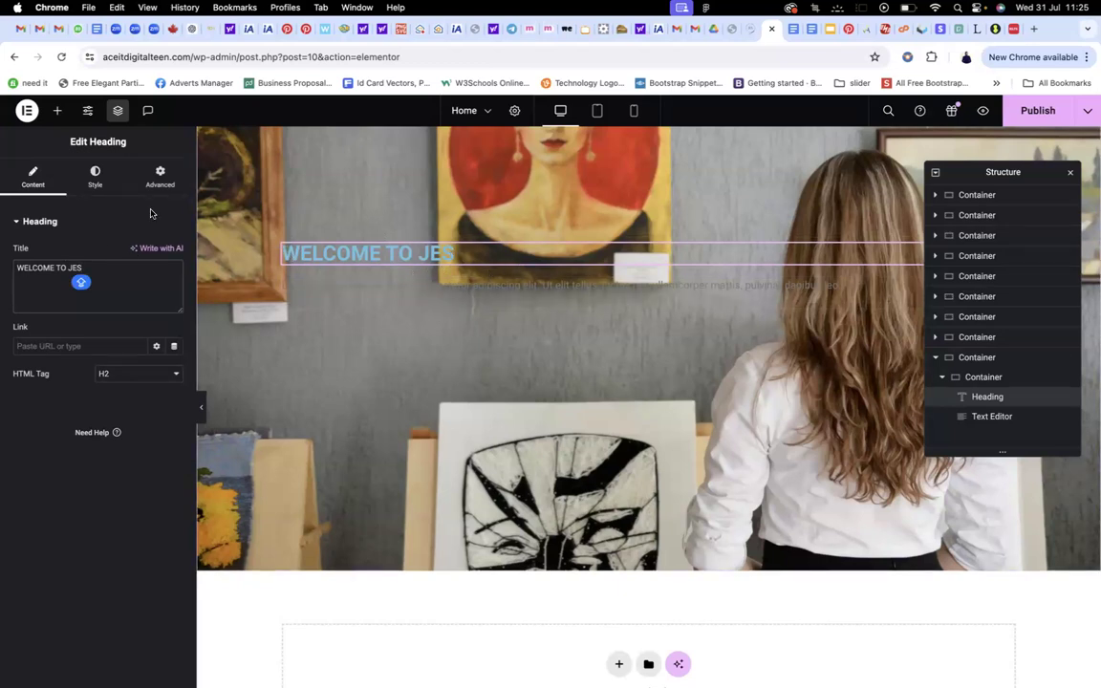
pyautogui.click(95, 176)
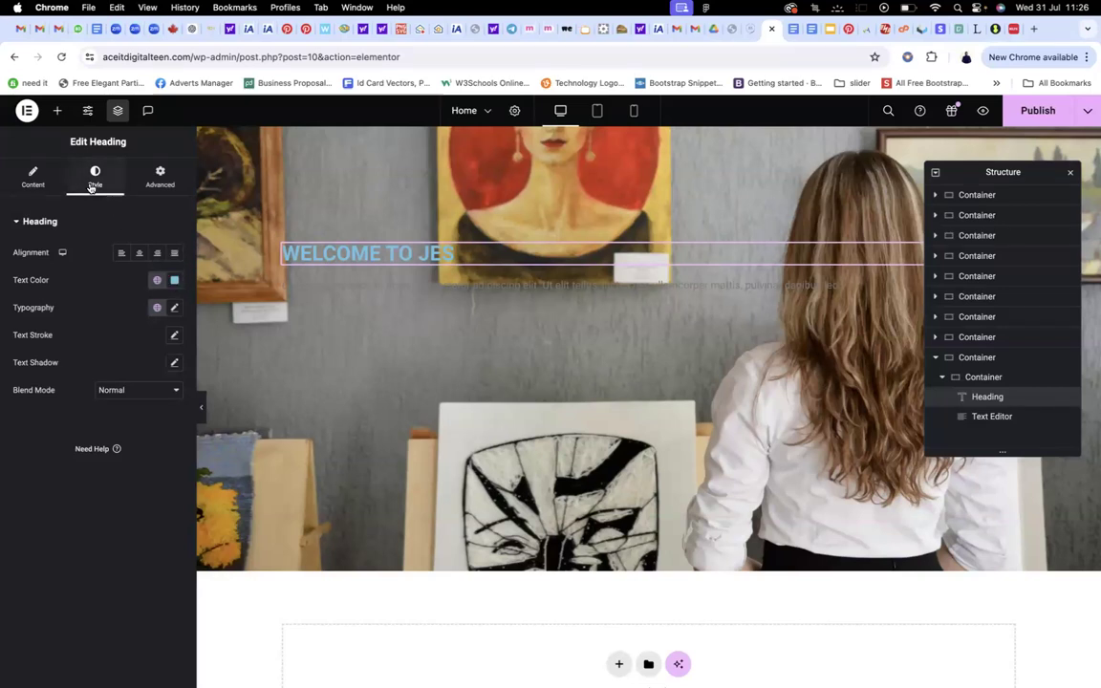
# Set the heading text colour to #424242 and begin saving it as a new global colour
pyautogui.click(174, 281)
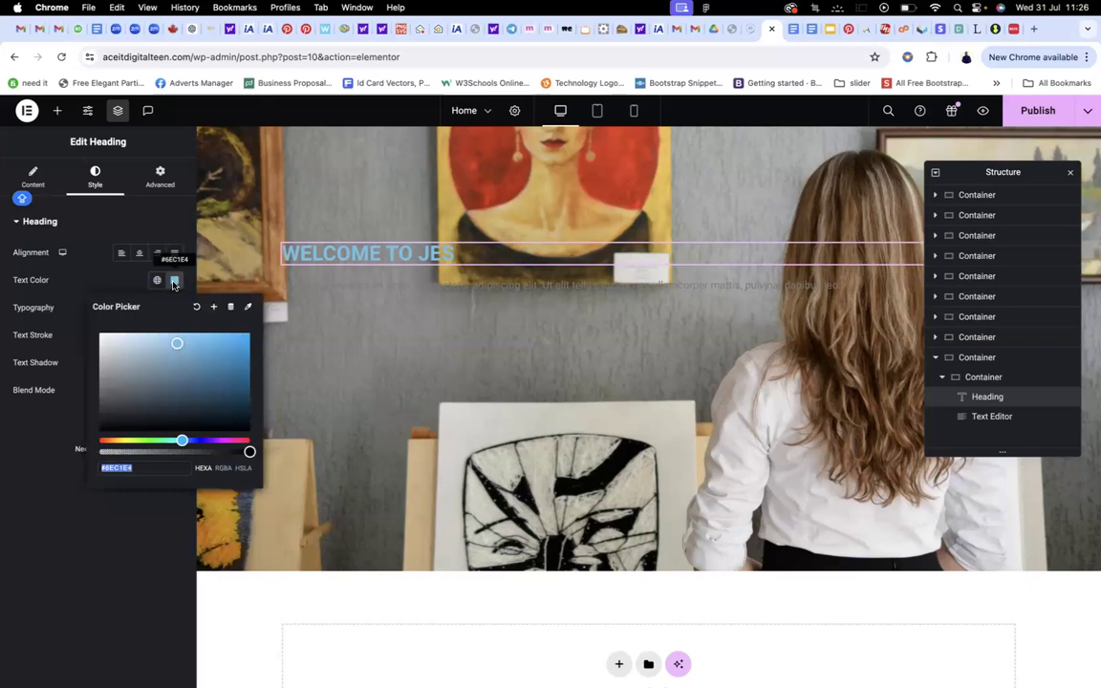
pyautogui.write('424242')
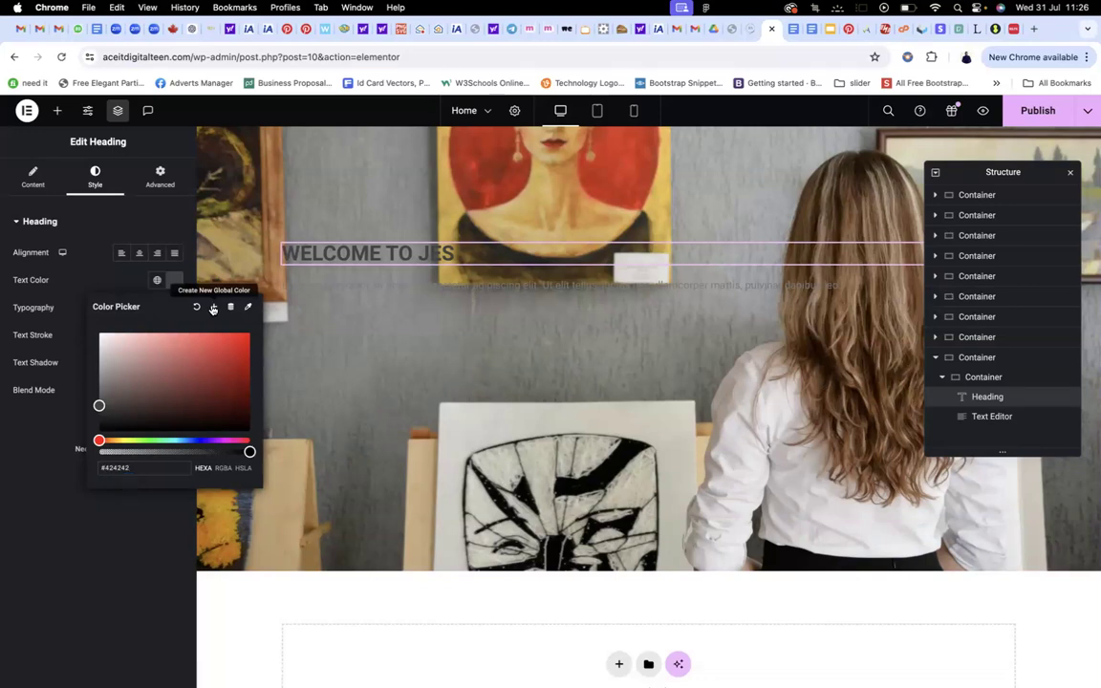
pyautogui.click(213, 307)
pyautogui.write('dARK gR')
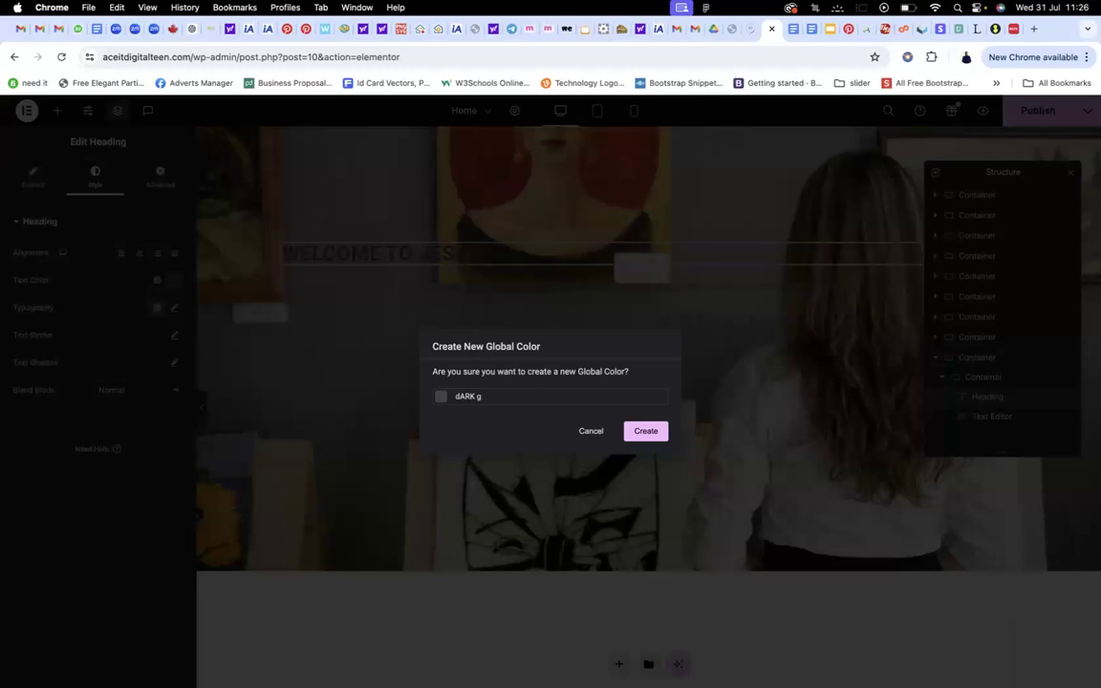
# Name the new global colour 'Dark grey' and create it
pyautogui.press('BackSpace')
pyautogui.press('BackSpace')
pyautogui.press('BackSpace')
pyautogui.write('Da')
pyautogui.click(663, 431)
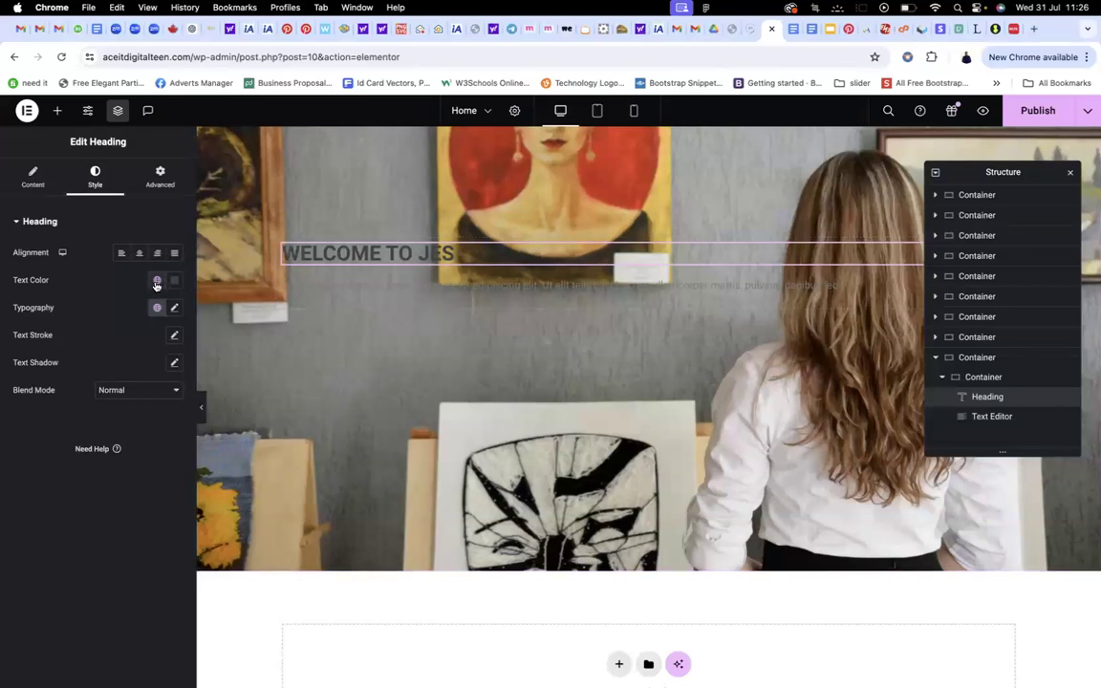
# Give the WELCOME TO JES heading the global White text colour
pyautogui.click(156, 282)
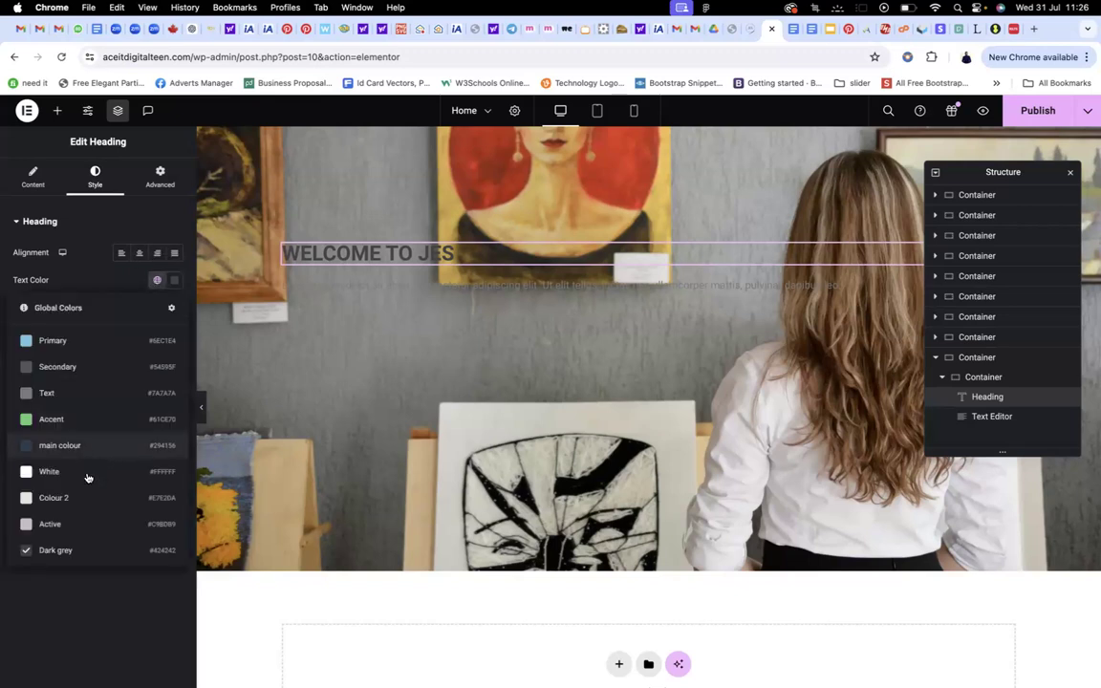
pyautogui.click(81, 470)
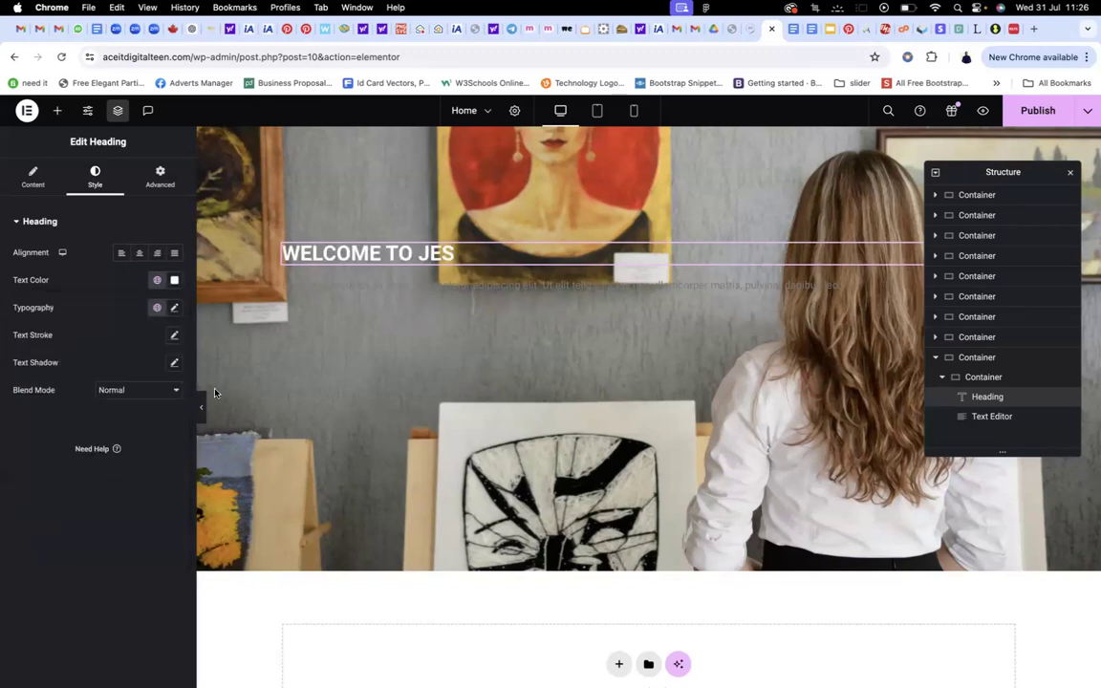
pyautogui.click(490, 288)
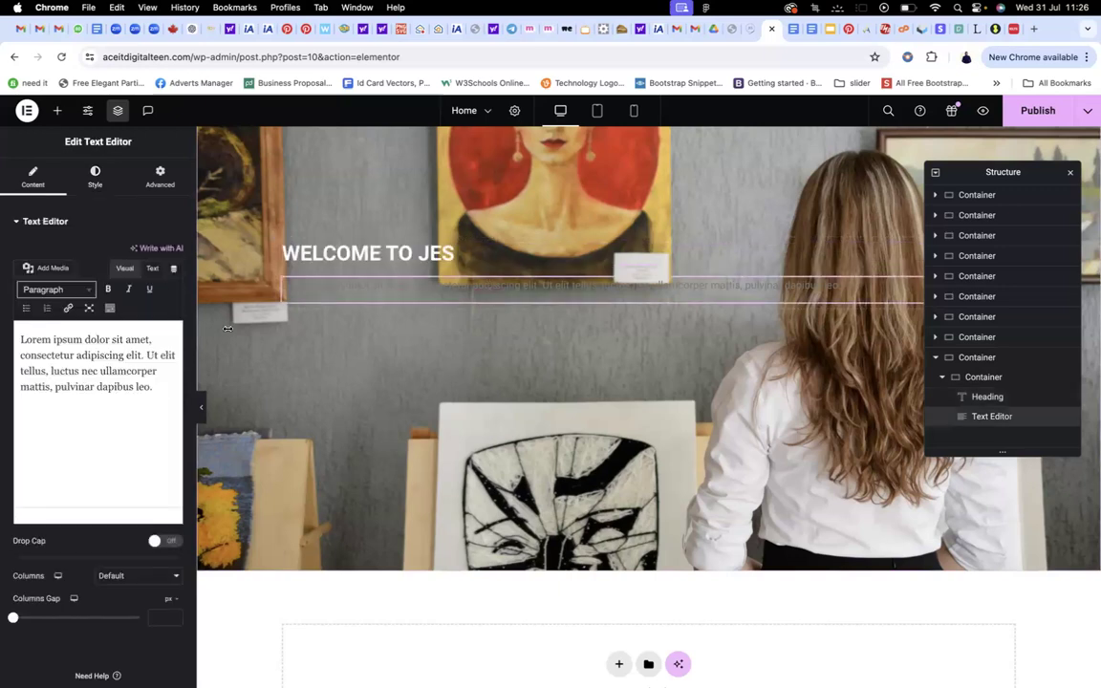
# Set the WELCOME TO JES heading's alignment to Center, then return to the paragraph's style settings
pyautogui.click(95, 182)
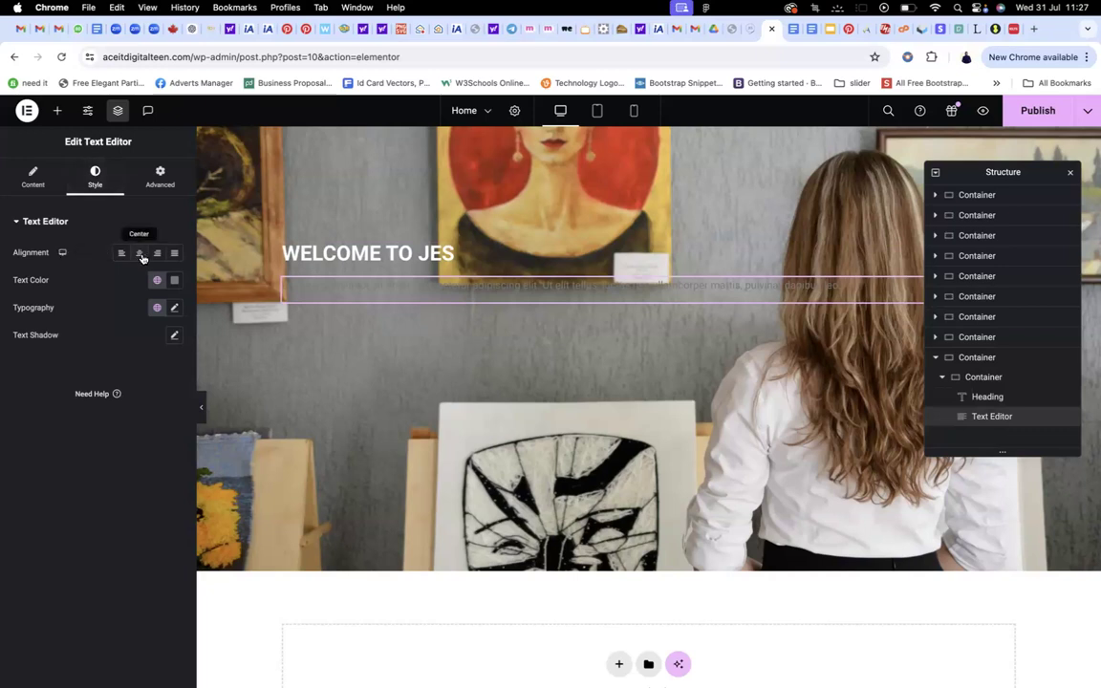
pyautogui.click(402, 255)
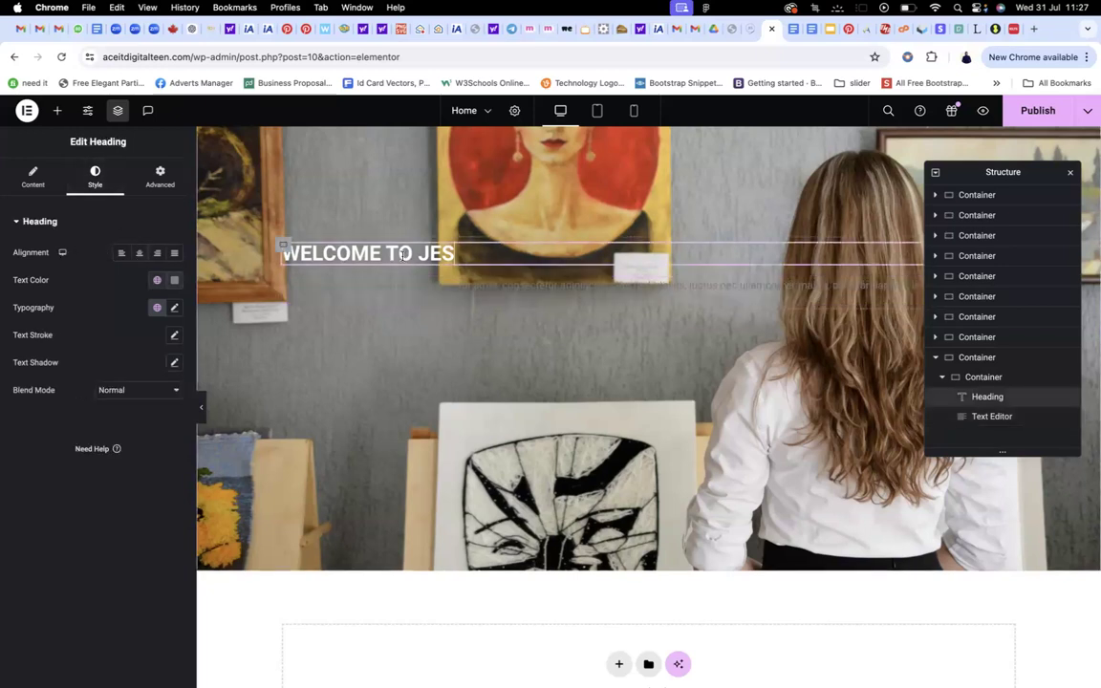
pyautogui.click(140, 254)
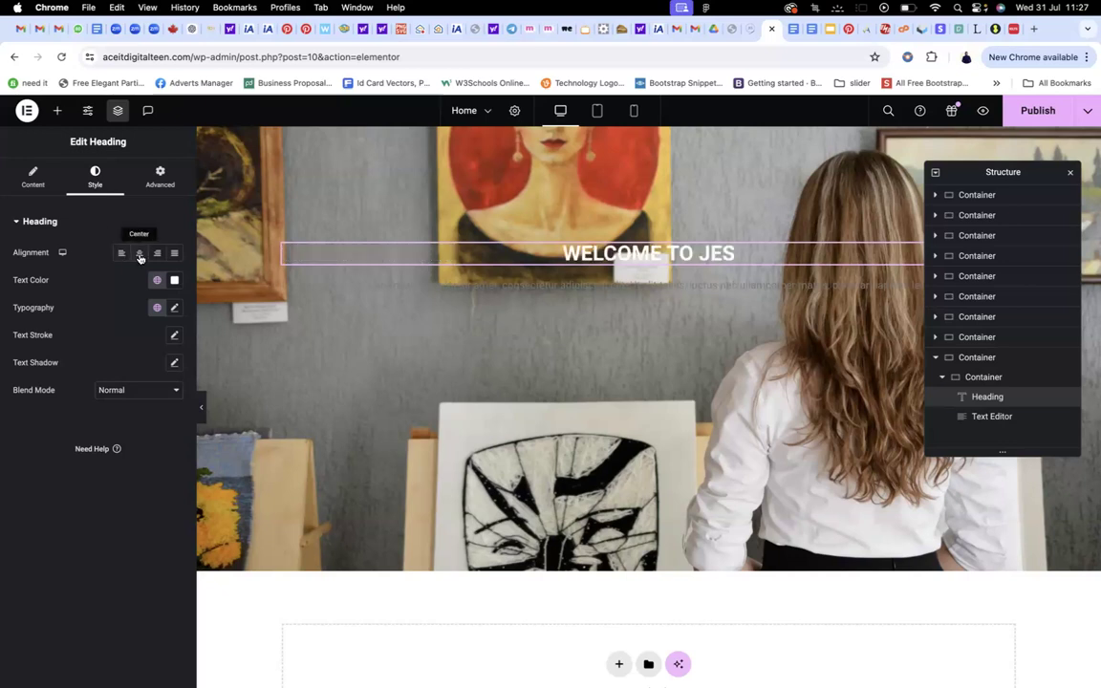
pyautogui.click(533, 288)
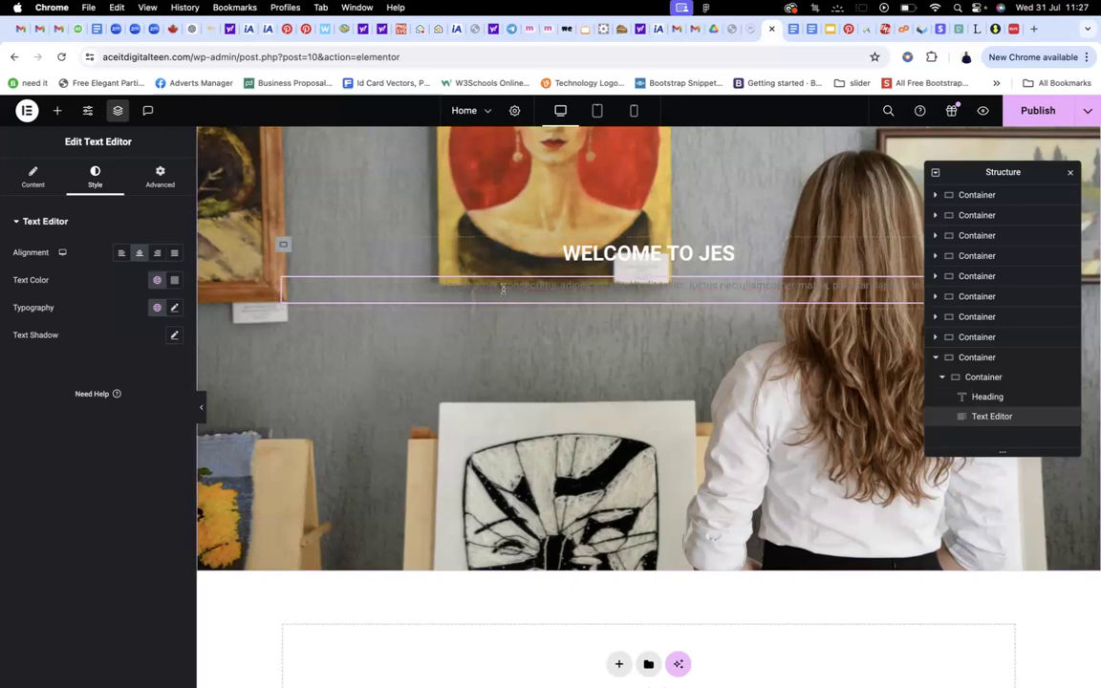
pyautogui.doubleClick(502, 289)
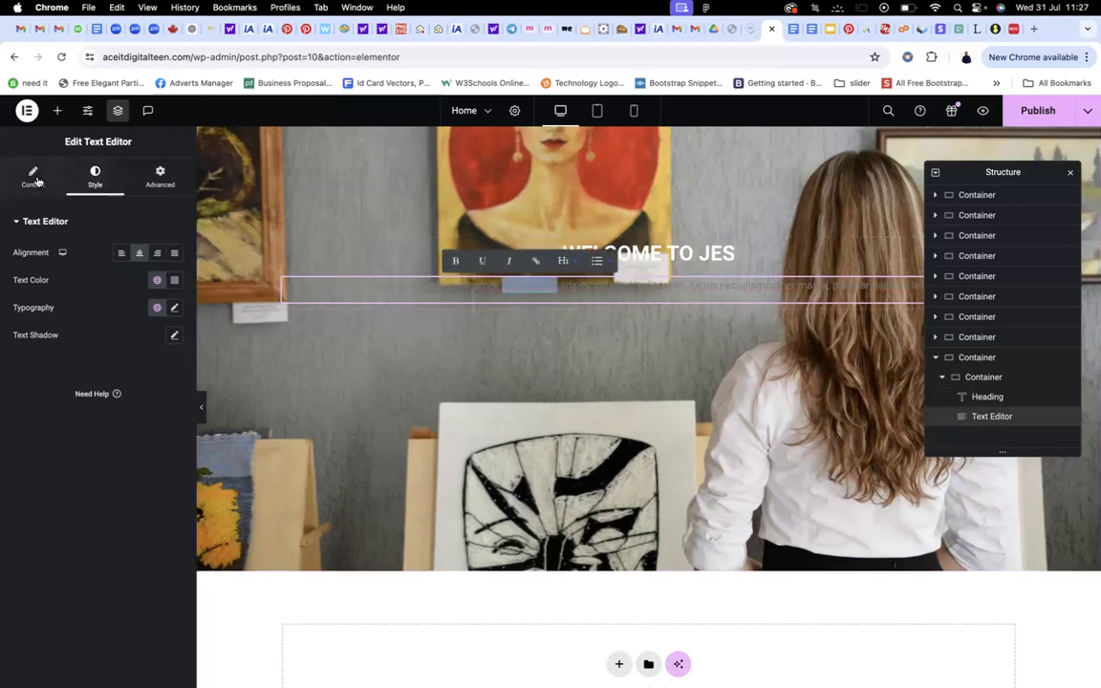
pyautogui.click(34, 178)
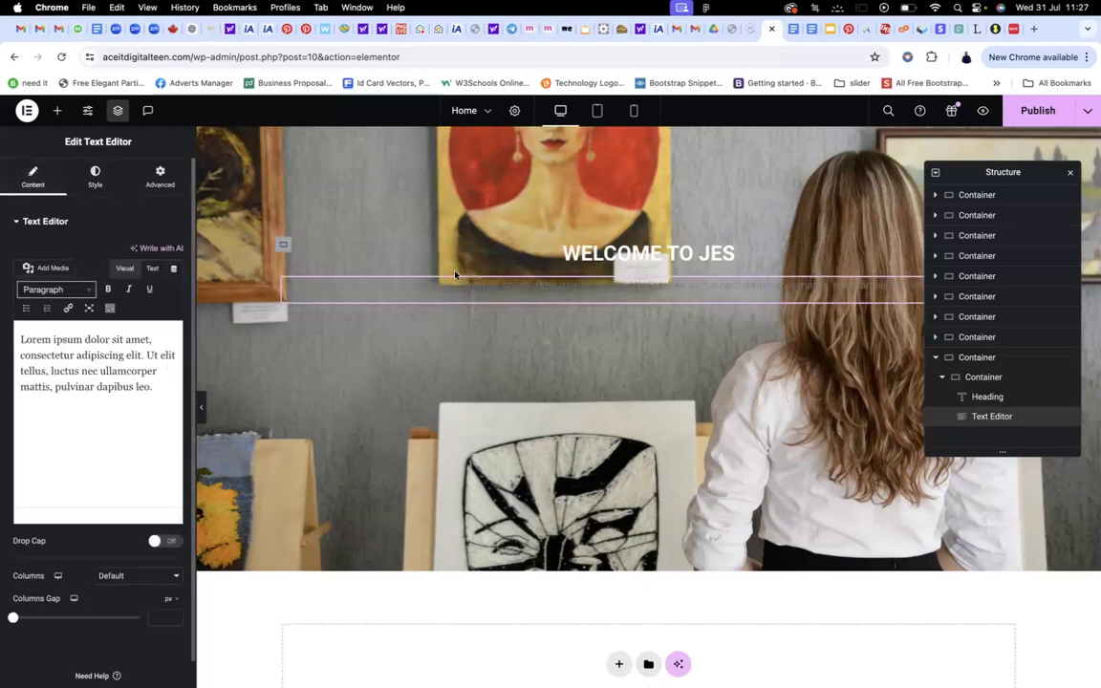
pyautogui.click(96, 182)
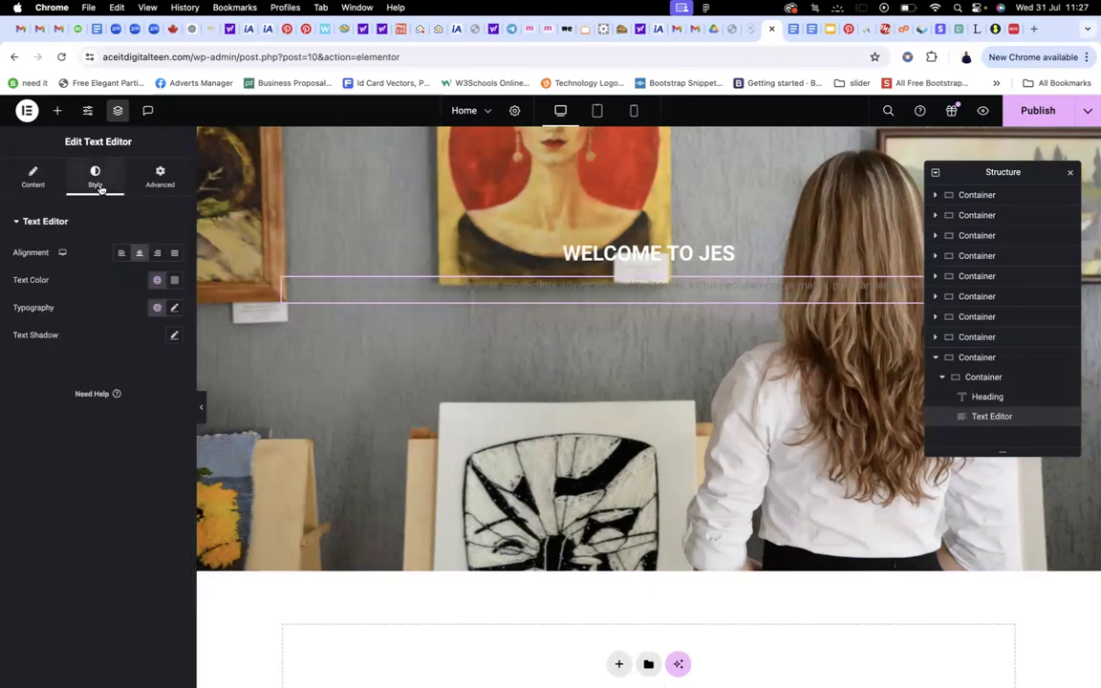
# Set the paragraph typography to a 24 px size with 500 (Medium) weight
pyautogui.click(174, 309)
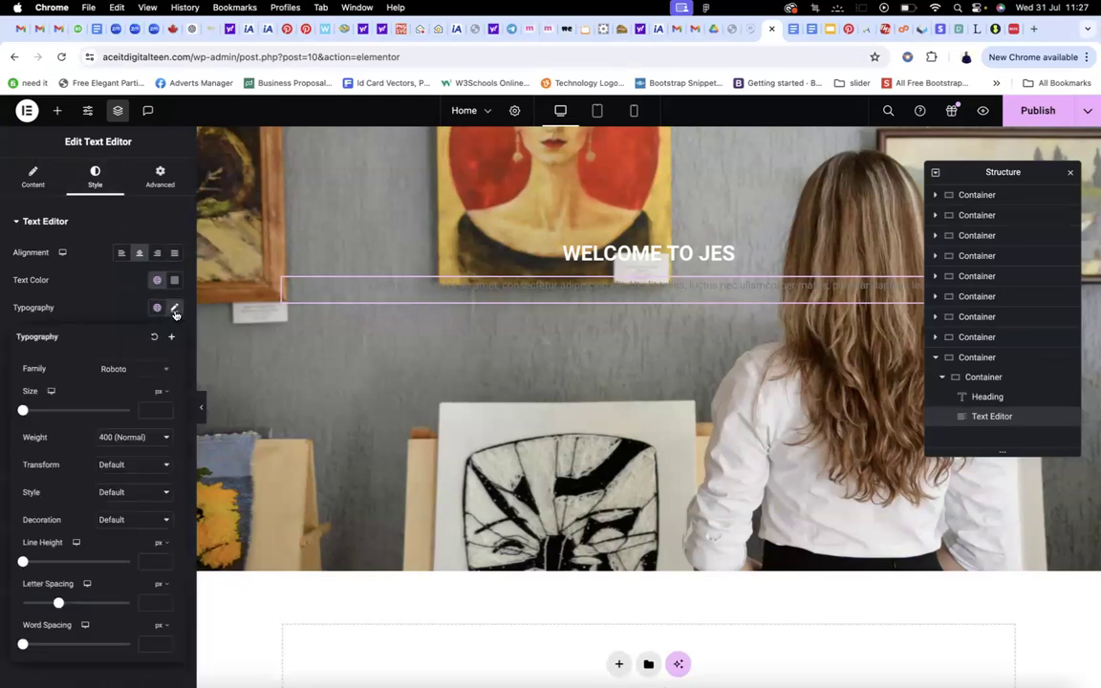
pyautogui.click(142, 410)
pyautogui.write('28')
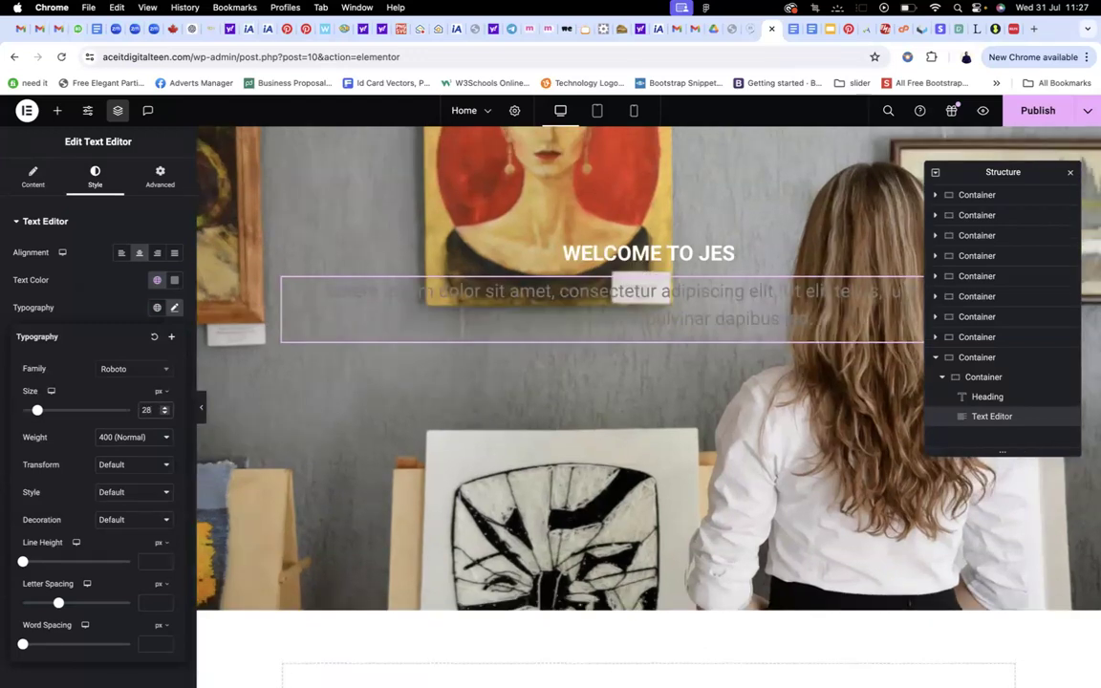
pyautogui.press('BackSpace')
pyautogui.write('4')
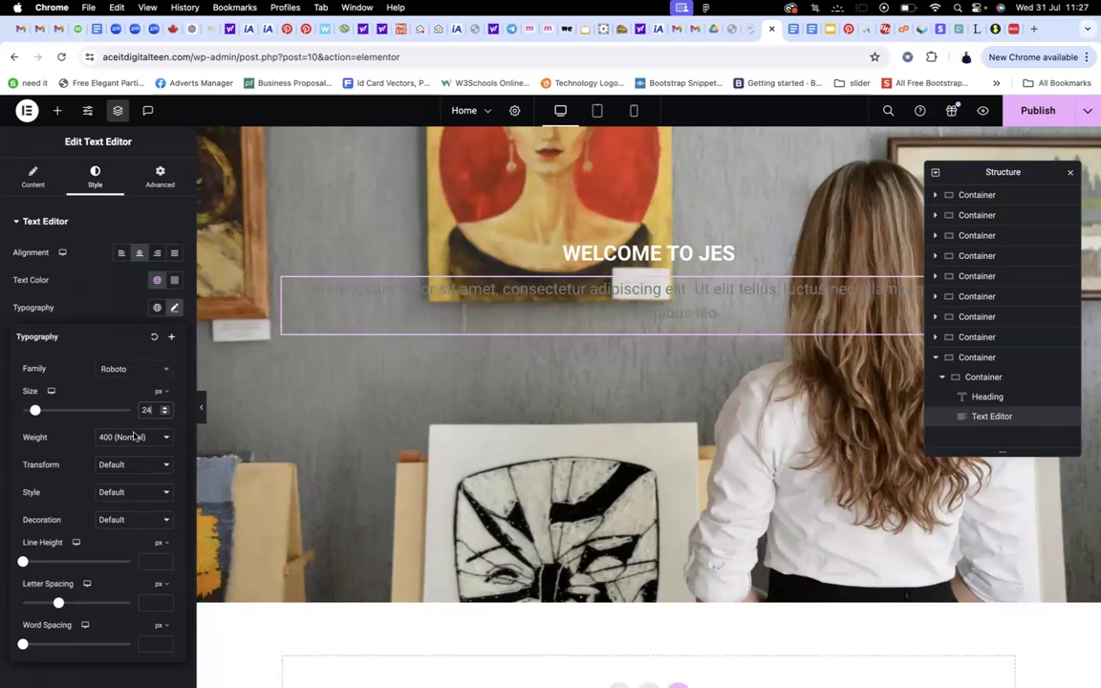
pyautogui.click(128, 439)
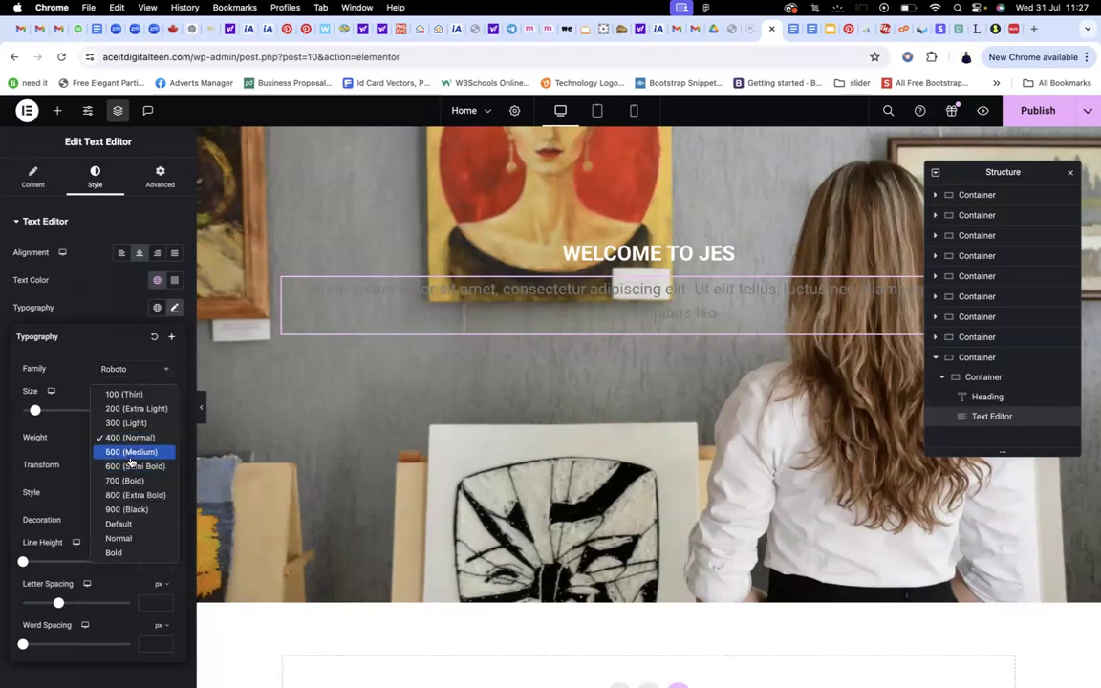
pyautogui.click(131, 453)
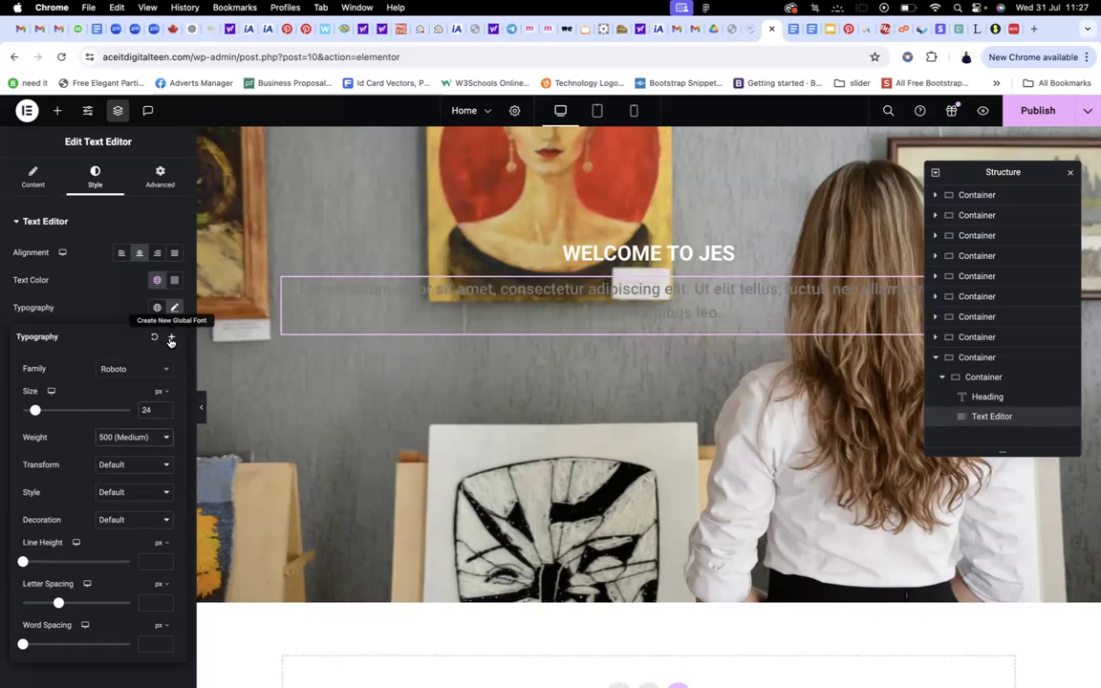
# Save the paragraph typography as a new global font named 'H8' and make the paragraph text White
pyautogui.click(173, 339)
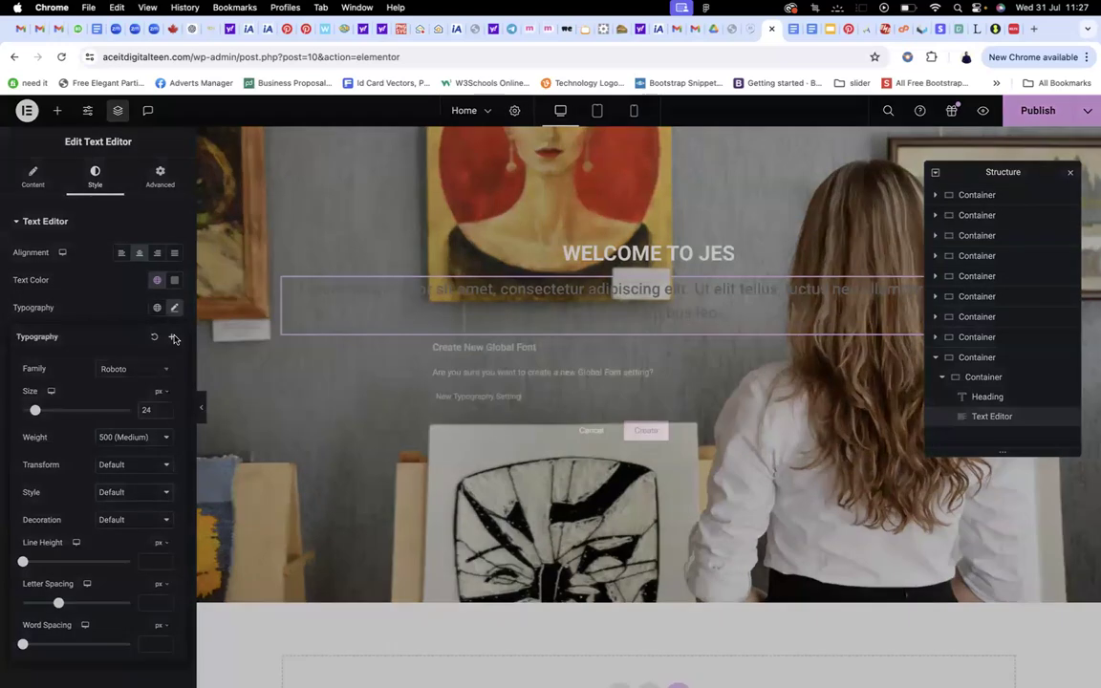
pyautogui.moveTo(524, 400); pyautogui.dragTo(437, 396)
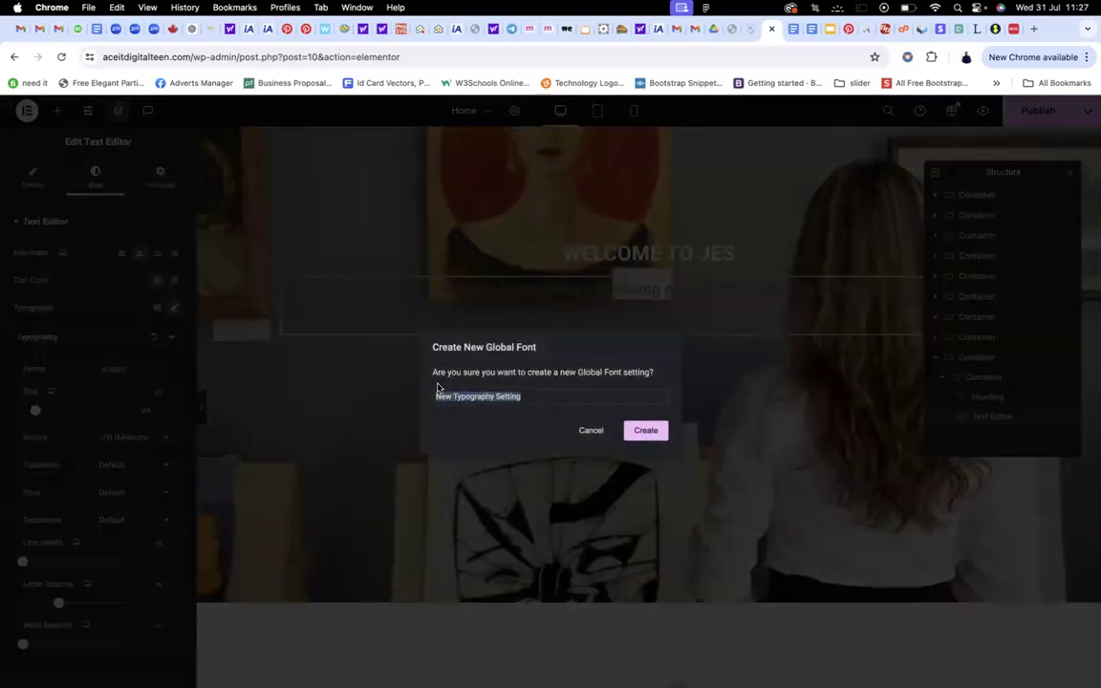
pyautogui.write('H8')
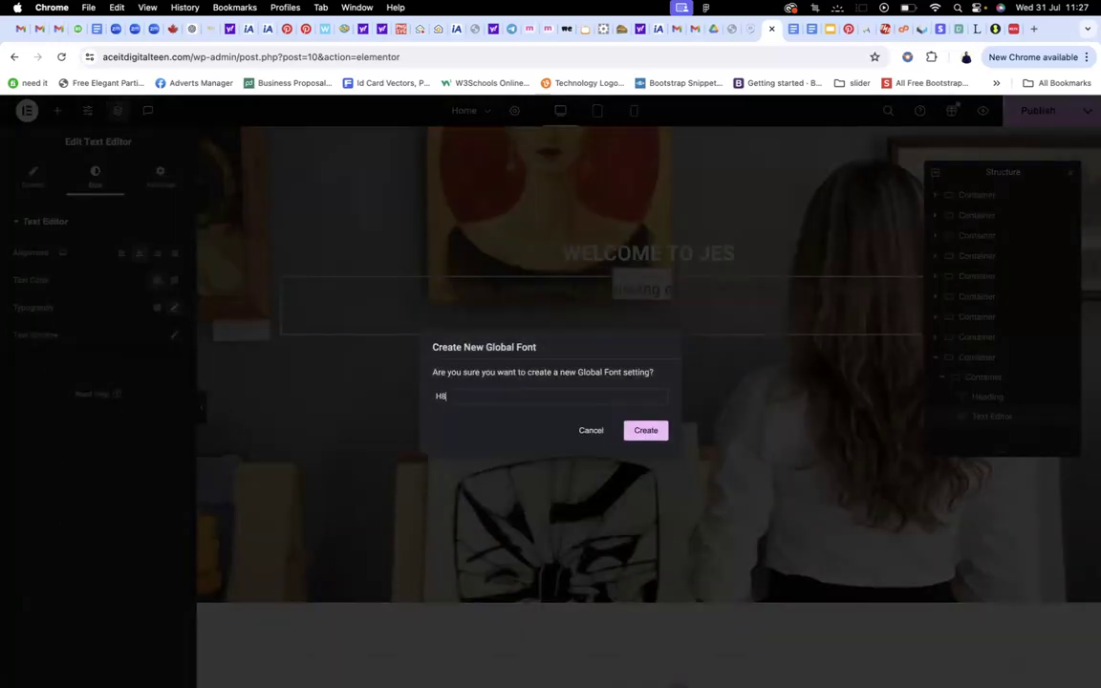
pyautogui.click(646, 431)
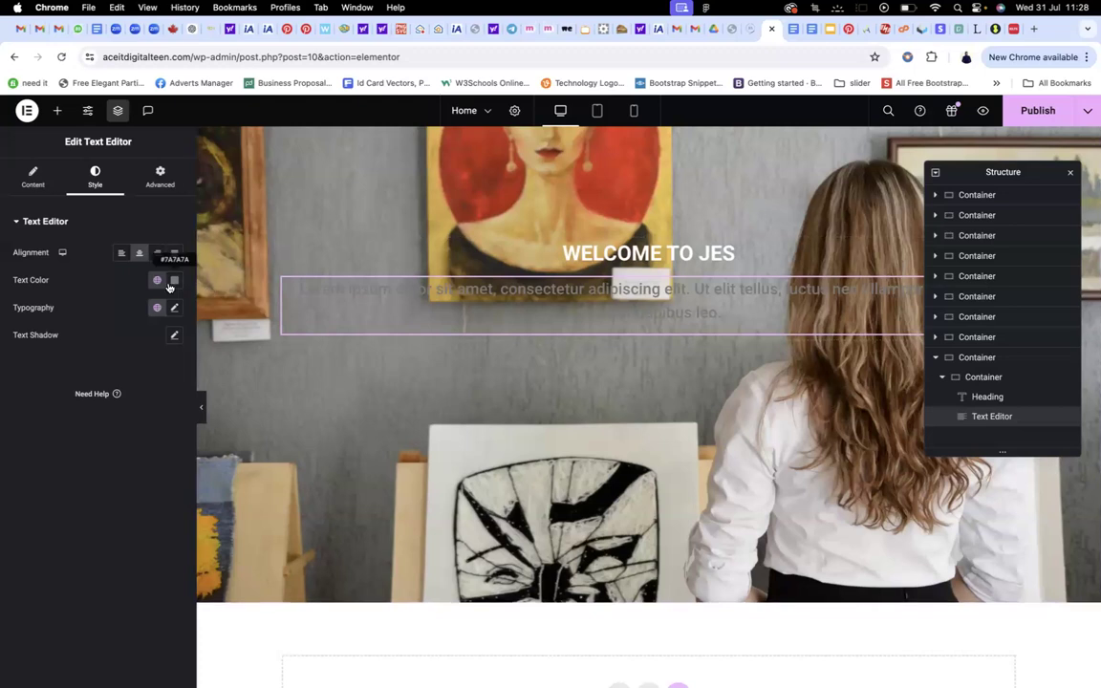
pyautogui.click(156, 280)
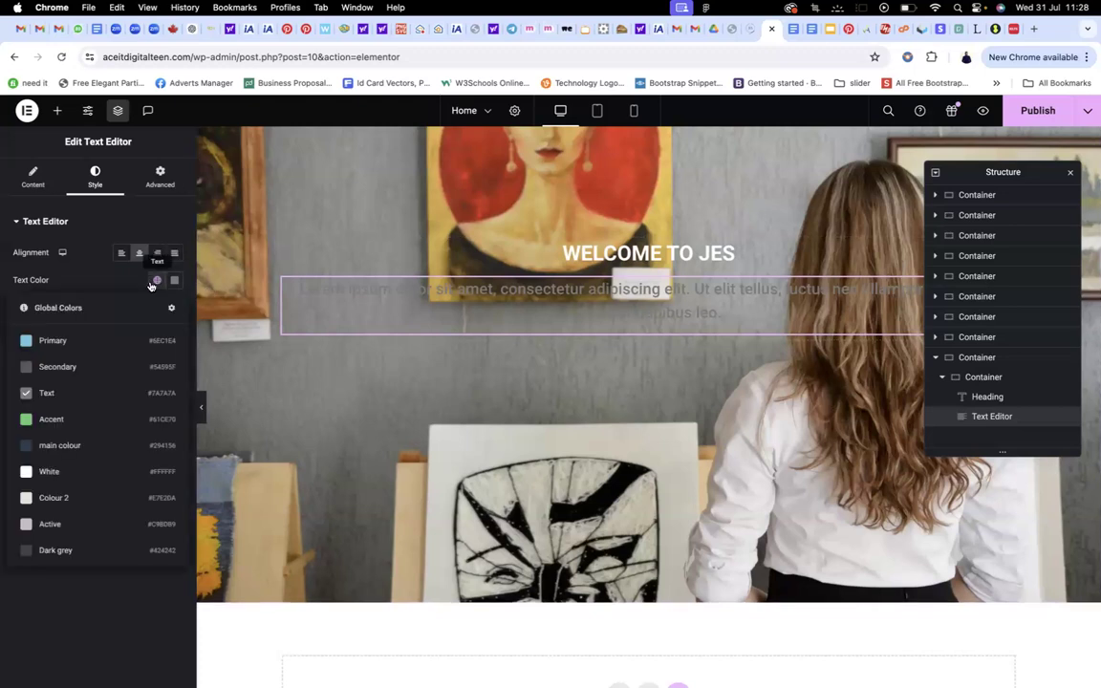
pyautogui.click(49, 472)
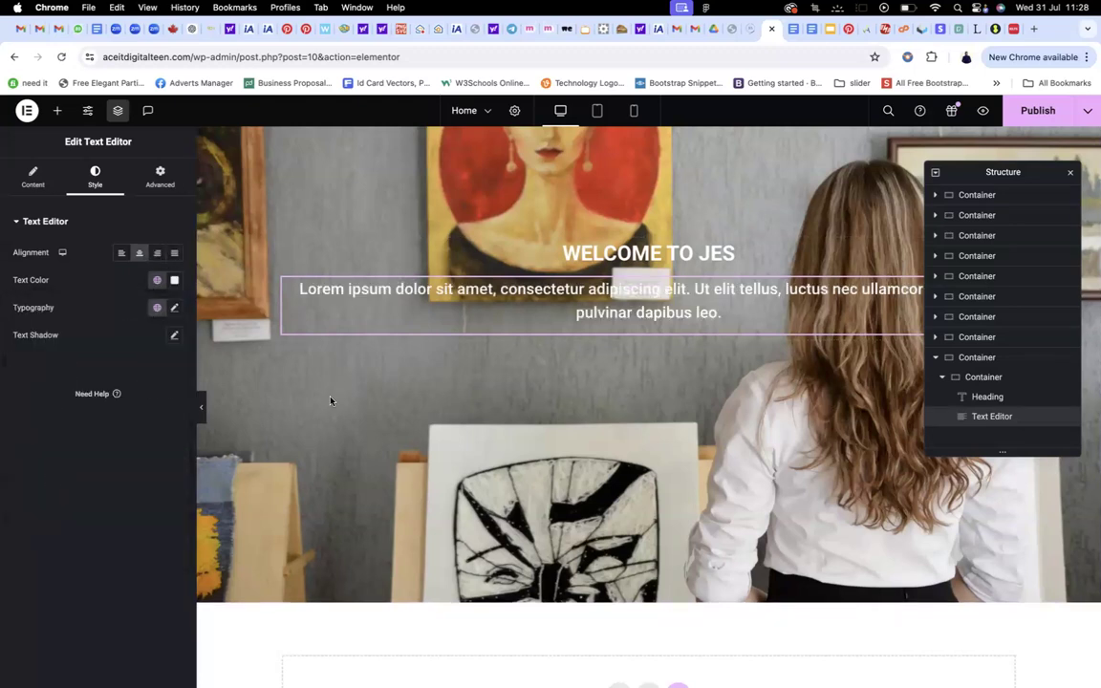
# Apply the H3 global font to the heading and the body text global font to the paragraph
pyautogui.click(650, 252)
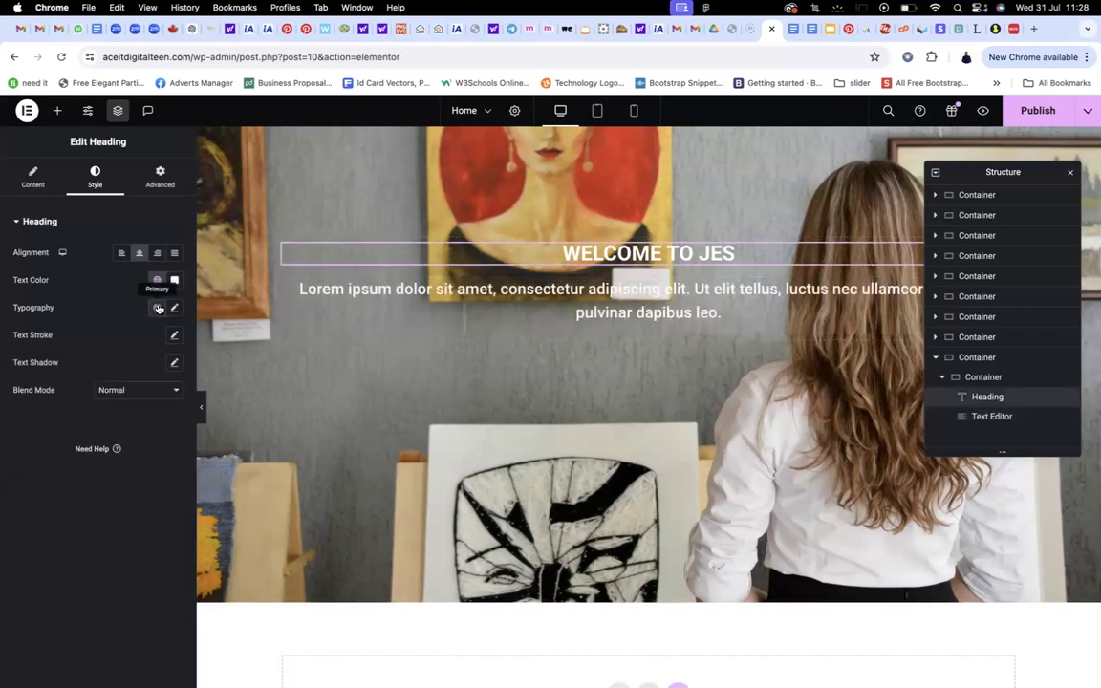
pyautogui.click(158, 308)
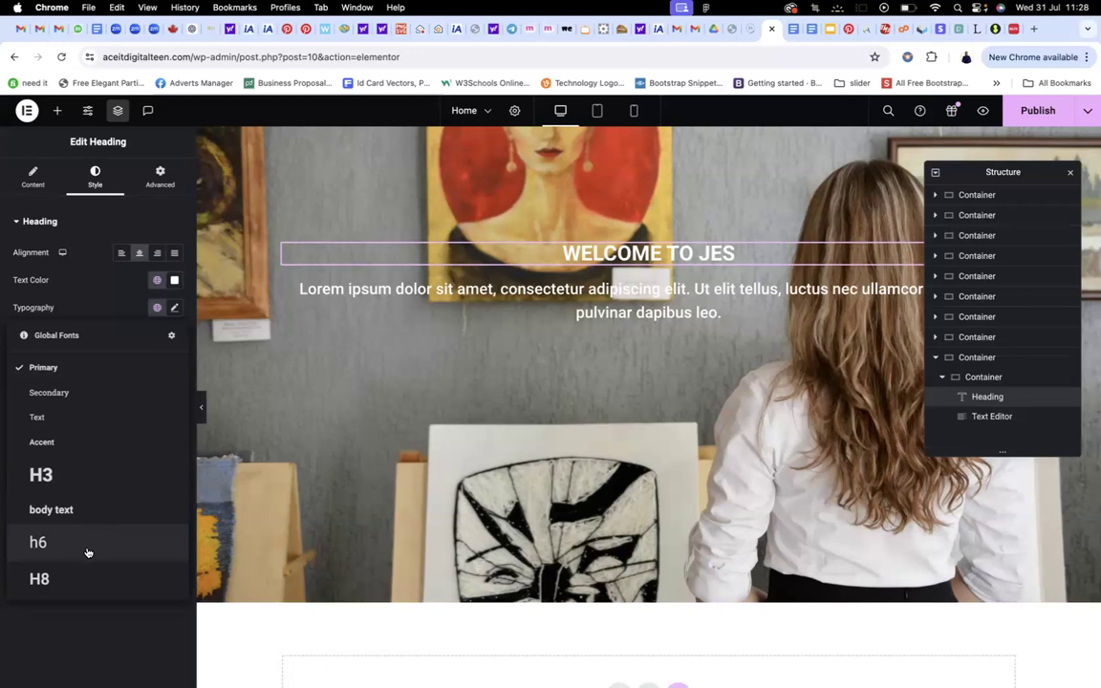
pyautogui.click(66, 475)
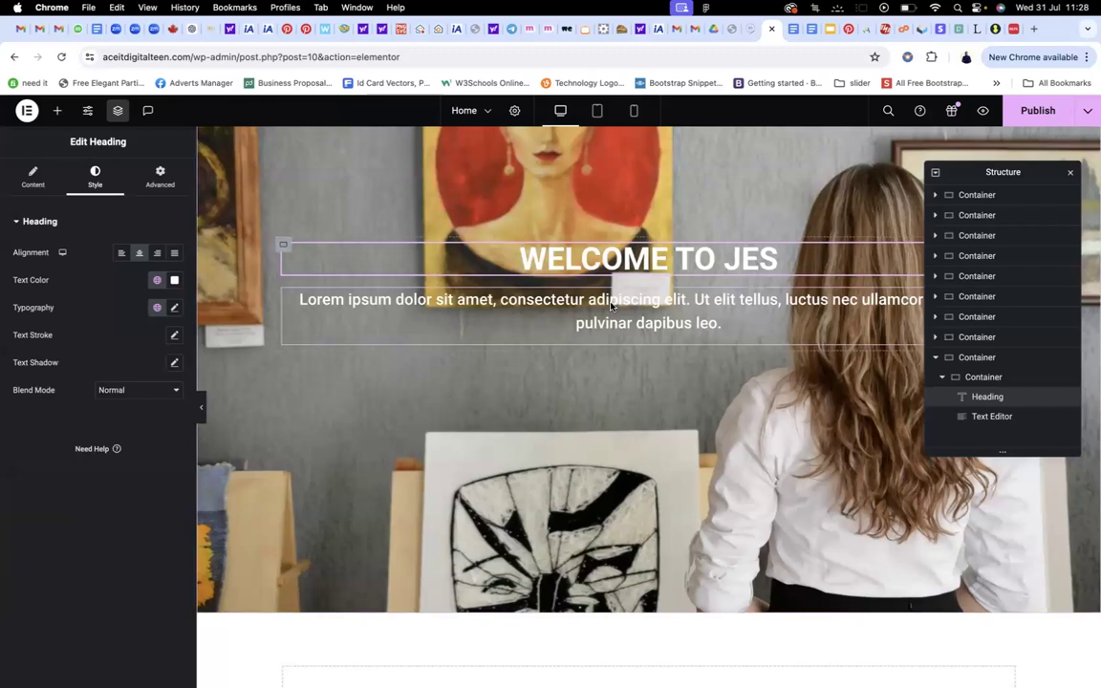
pyautogui.click(612, 303)
pyautogui.click(158, 306)
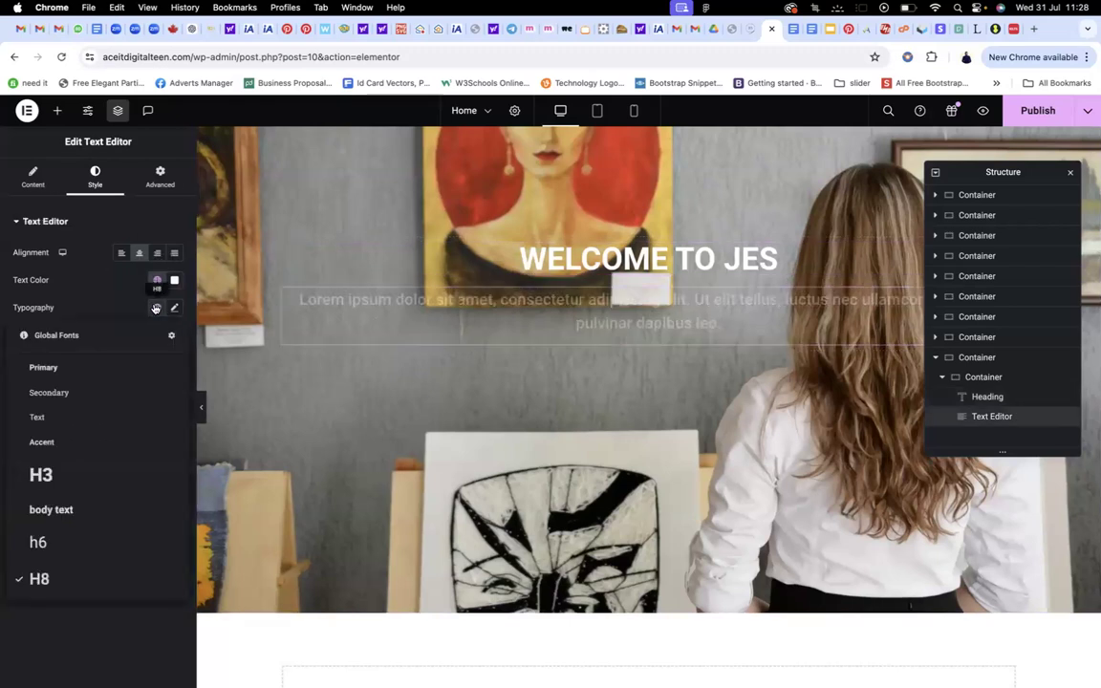
pyautogui.click(53, 510)
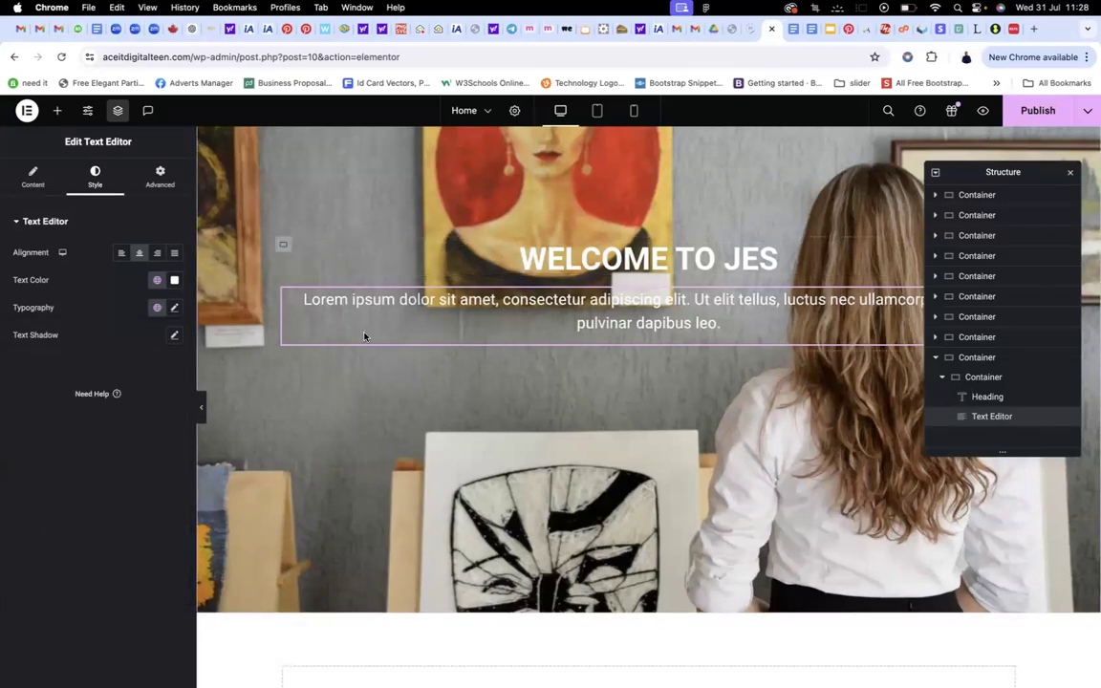
# Toggle the hero container's visibility off and on, then select the inner heading-and-paragraph container
pyautogui.scroll(-2, 383, 277)
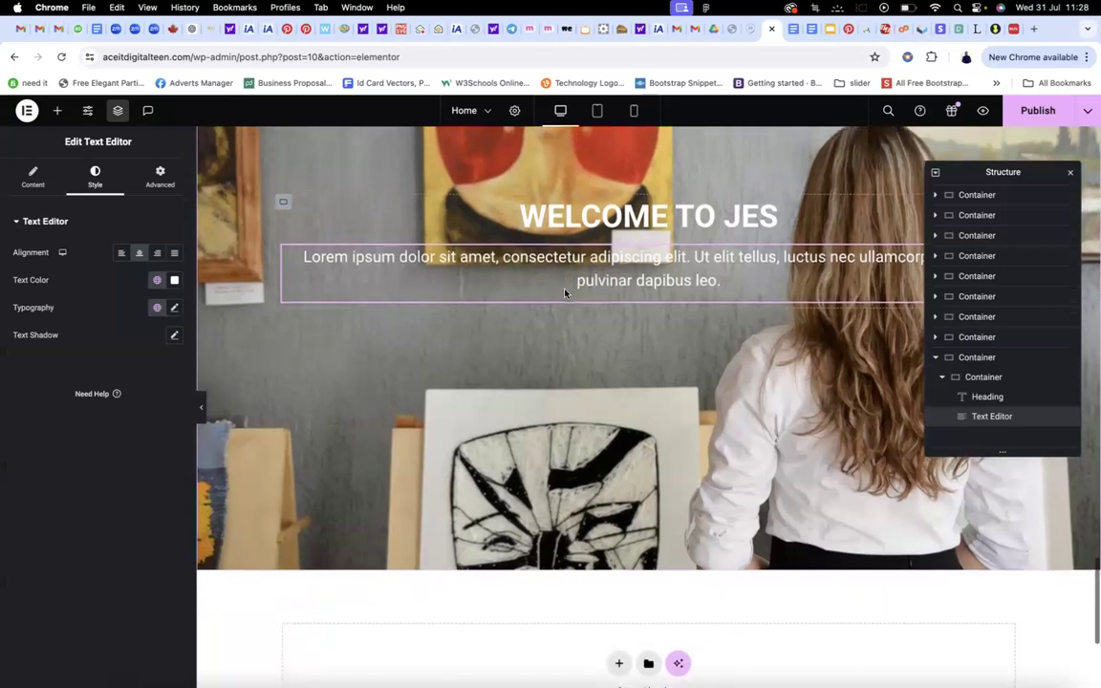
pyautogui.scroll(3, 401, 267)
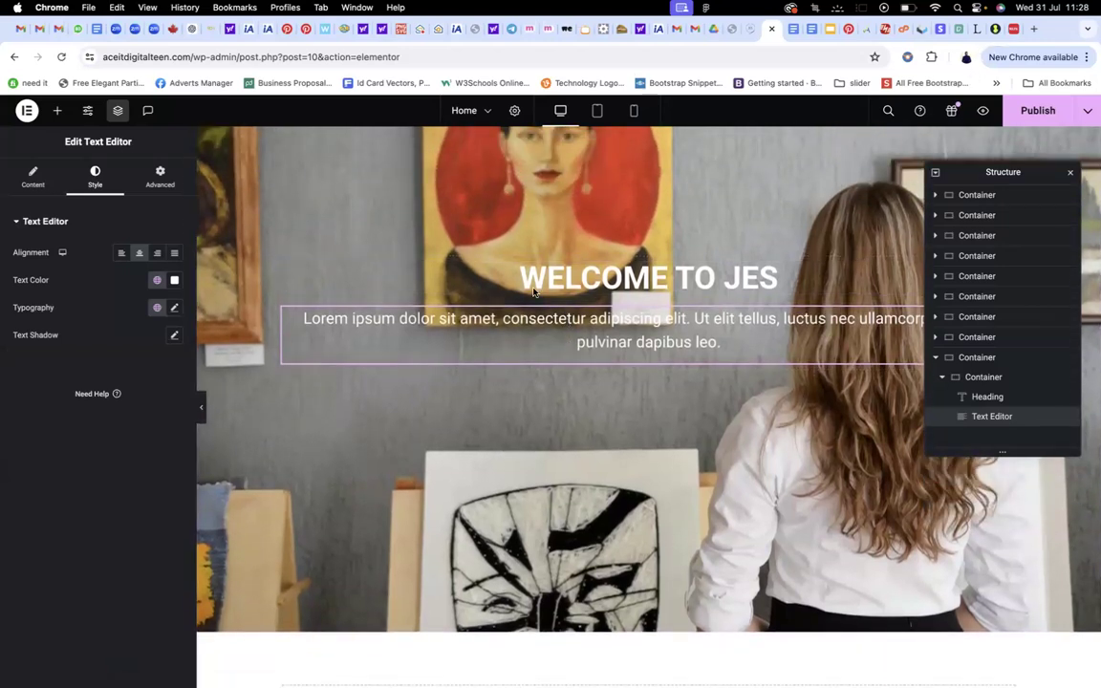
pyautogui.click(971, 358)
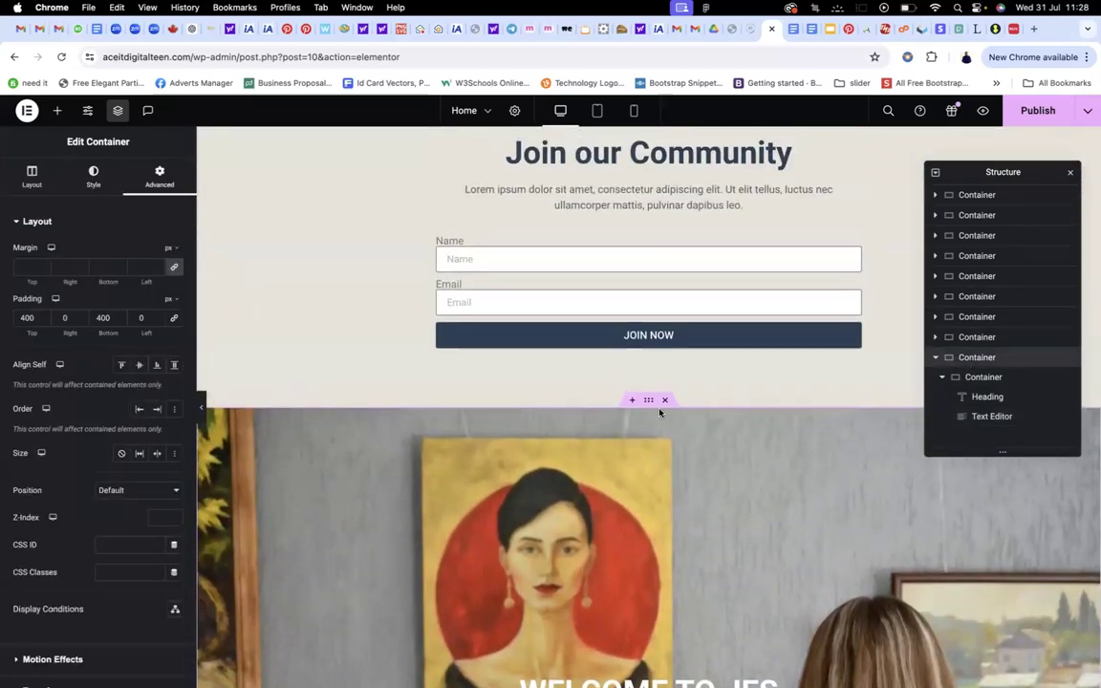
pyautogui.scroll(-10, 659, 412)
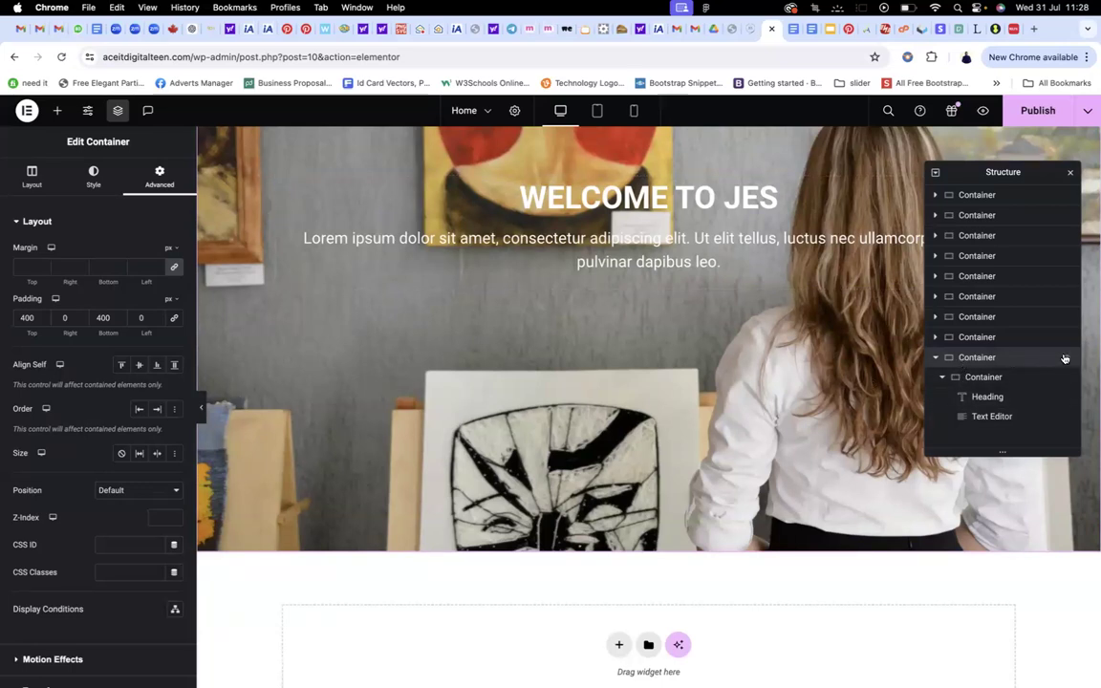
pyautogui.click(1065, 358)
pyautogui.click(1065, 358)
pyautogui.click(968, 377)
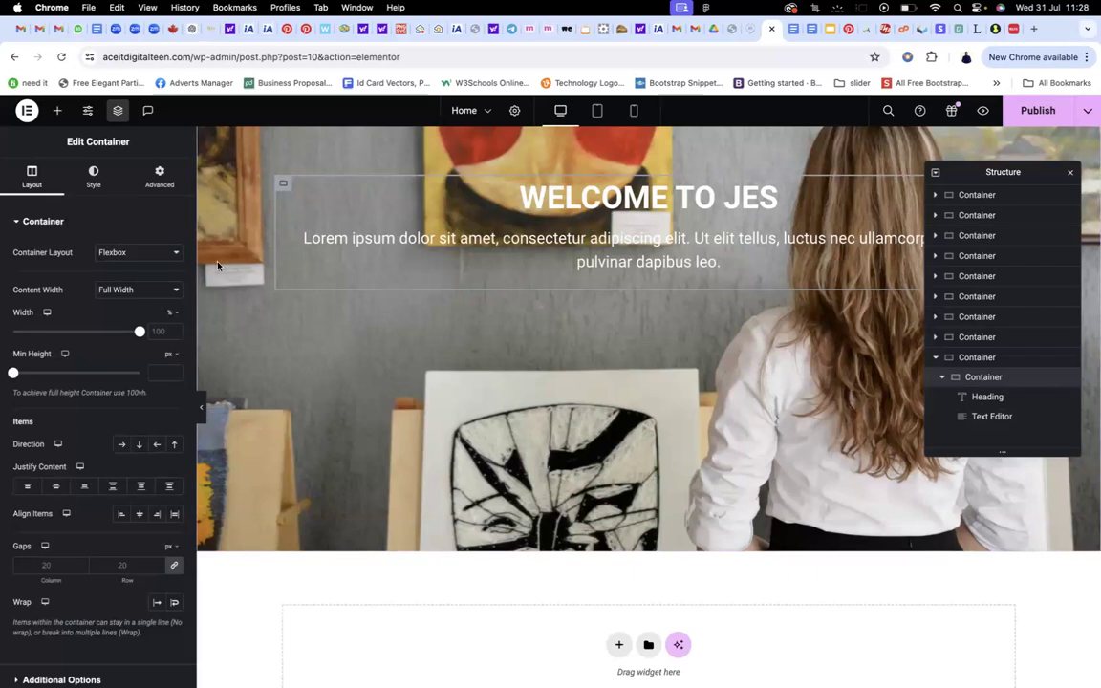
# Give the inner container centred content, Boxed content width and a 611 px width
pyautogui.moveTo(138, 333); pyautogui.dragTo(64, 348)
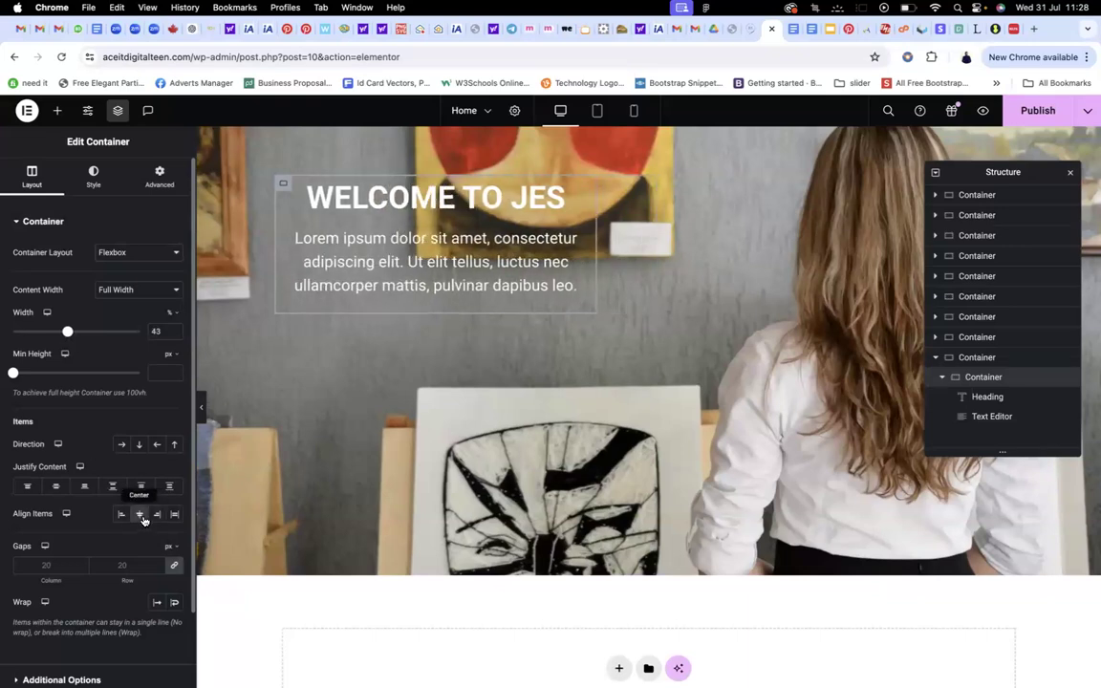
pyautogui.click(56, 489)
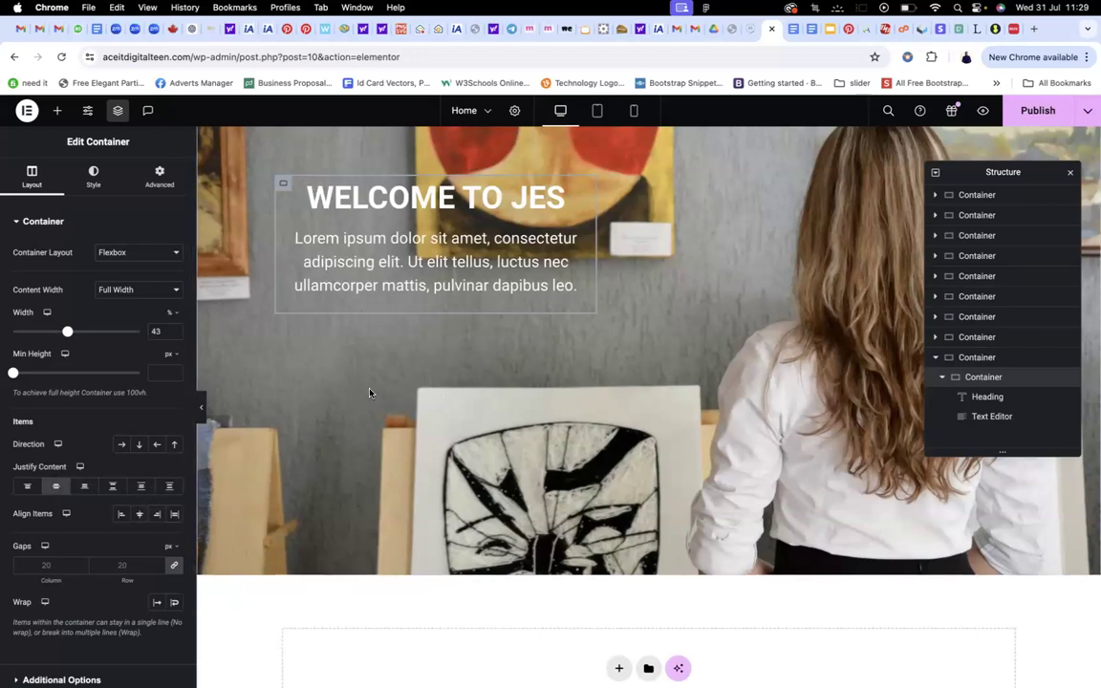
pyautogui.click(126, 290)
pyautogui.click(116, 275)
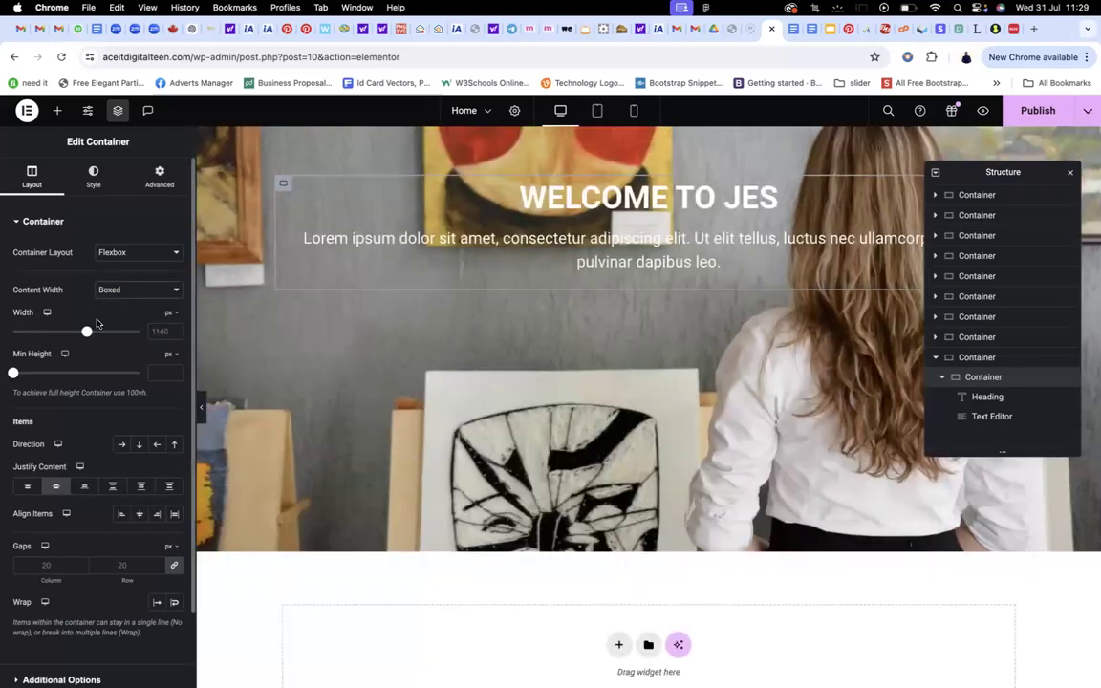
pyautogui.moveTo(86, 333); pyautogui.dragTo(25, 333)
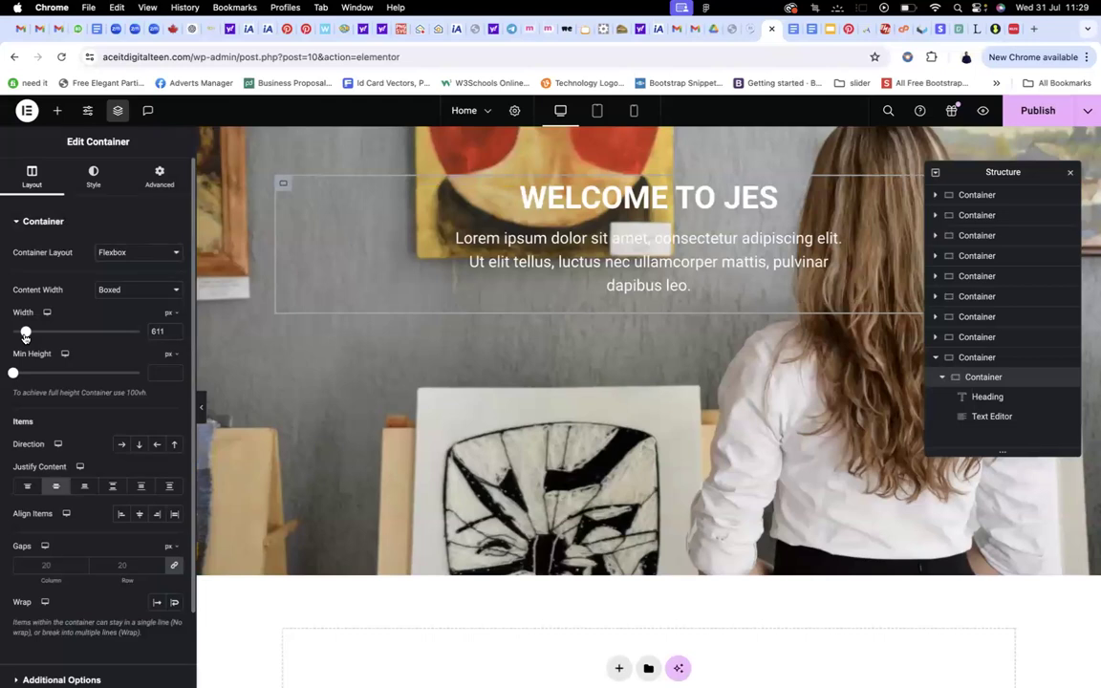
pyautogui.scroll(-1, 727, 312)
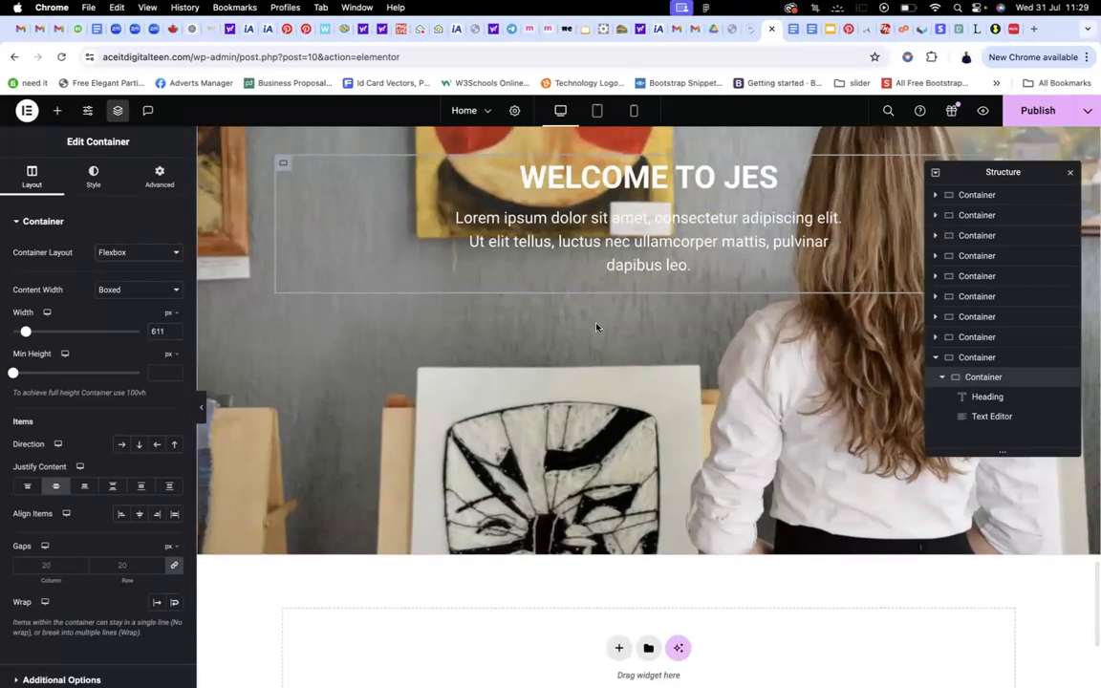
pyautogui.scroll(5, 596, 328)
pyautogui.scroll(-2, 596, 328)
pyautogui.scroll(-5, 596, 315)
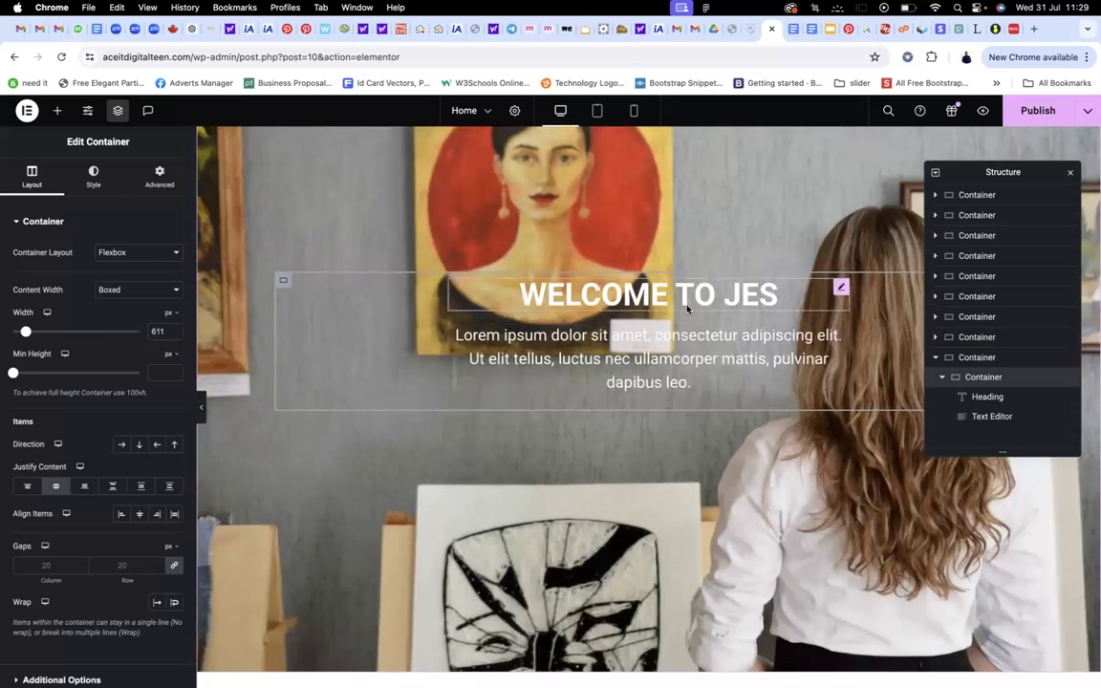
# Add a classic dark global-colour background overlay at 0.67 opacity to the hero section
pyautogui.scroll(6, 723, 230)
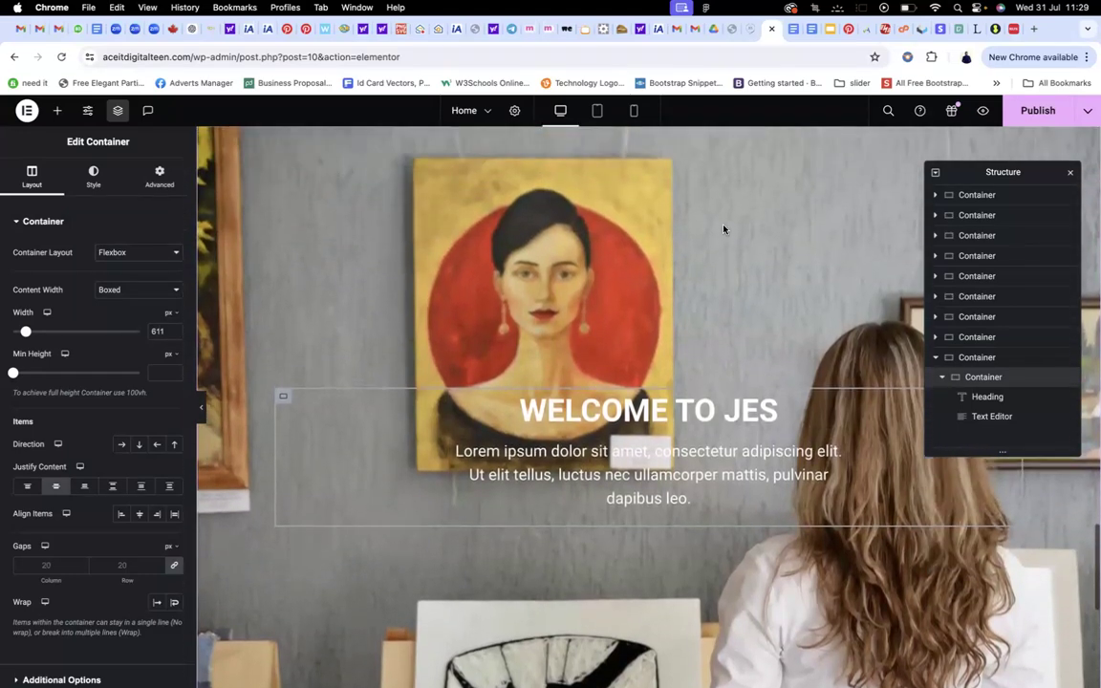
pyautogui.scroll(4, 723, 230)
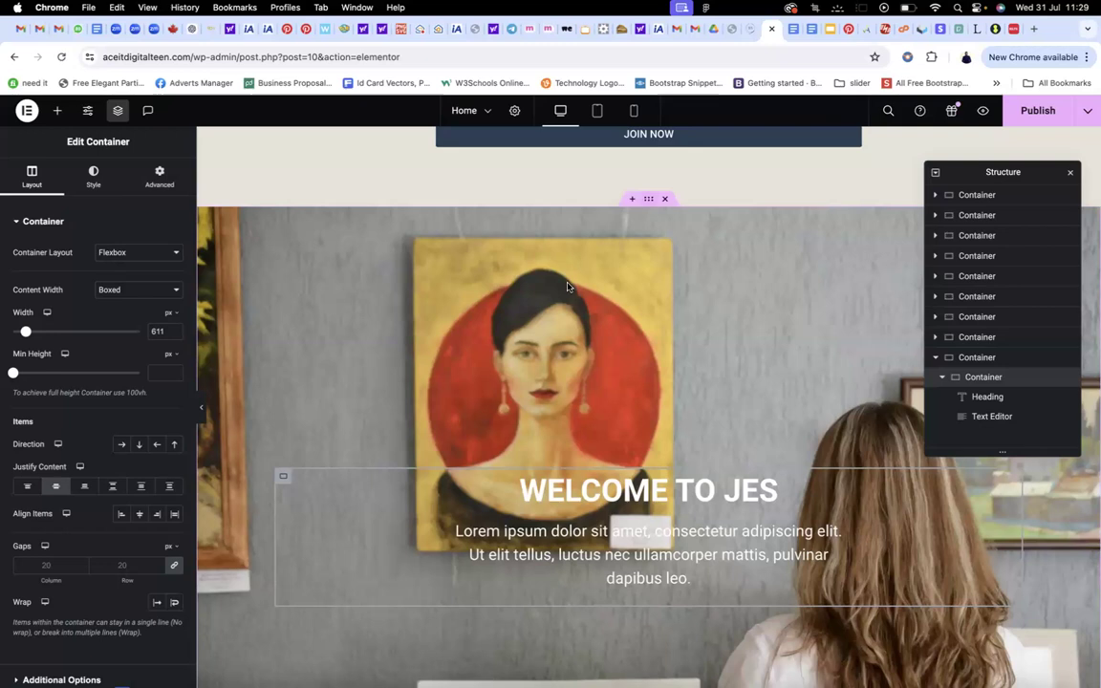
pyautogui.click(649, 200)
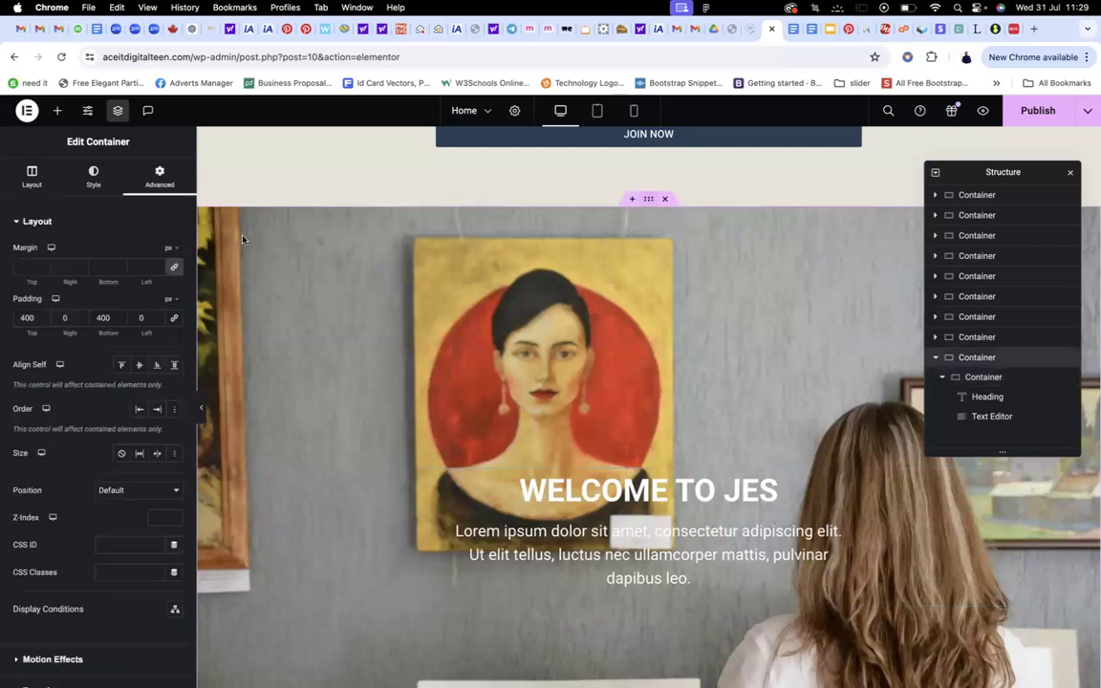
pyautogui.click(92, 178)
pyautogui.scroll(-4, 38, 430)
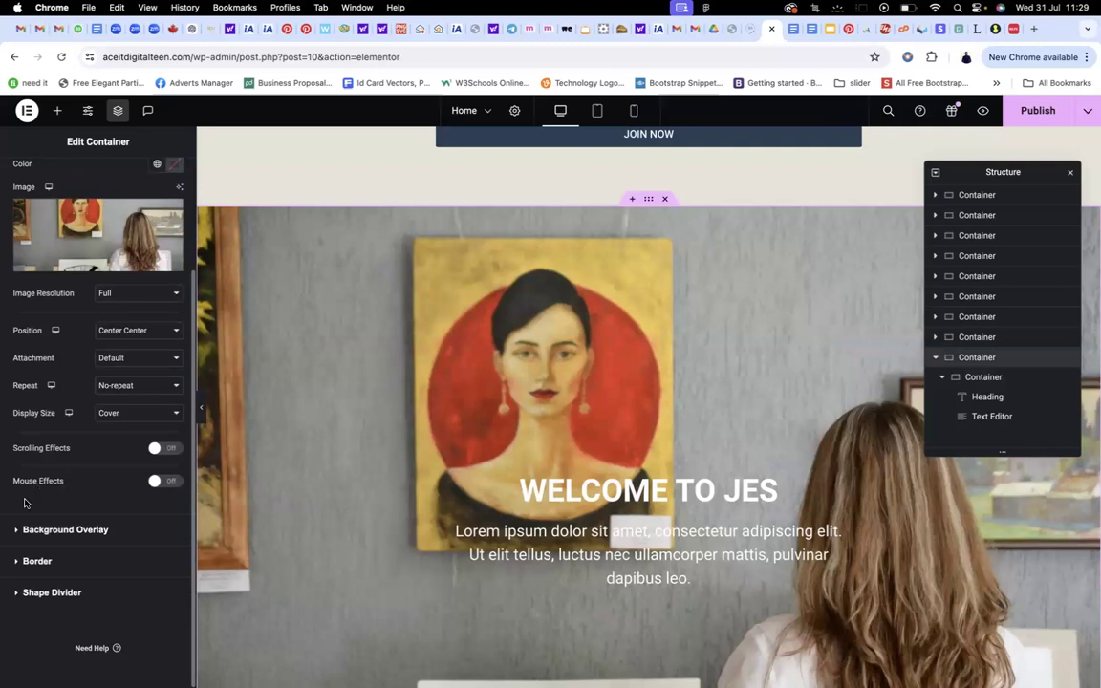
pyautogui.click(15, 533)
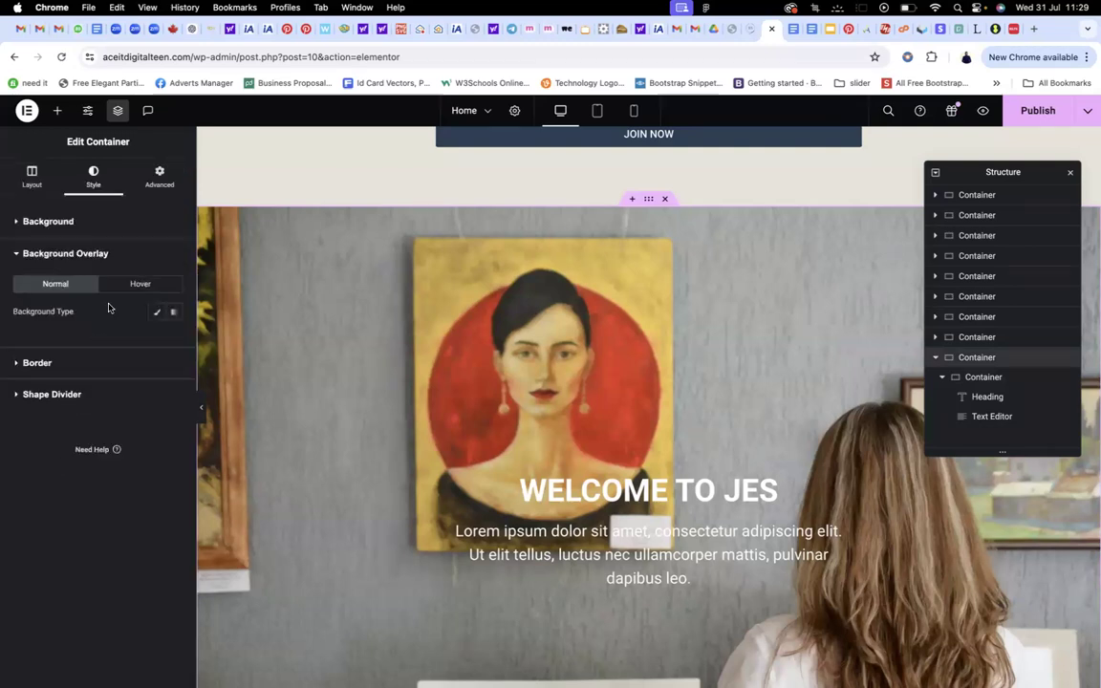
pyautogui.click(159, 313)
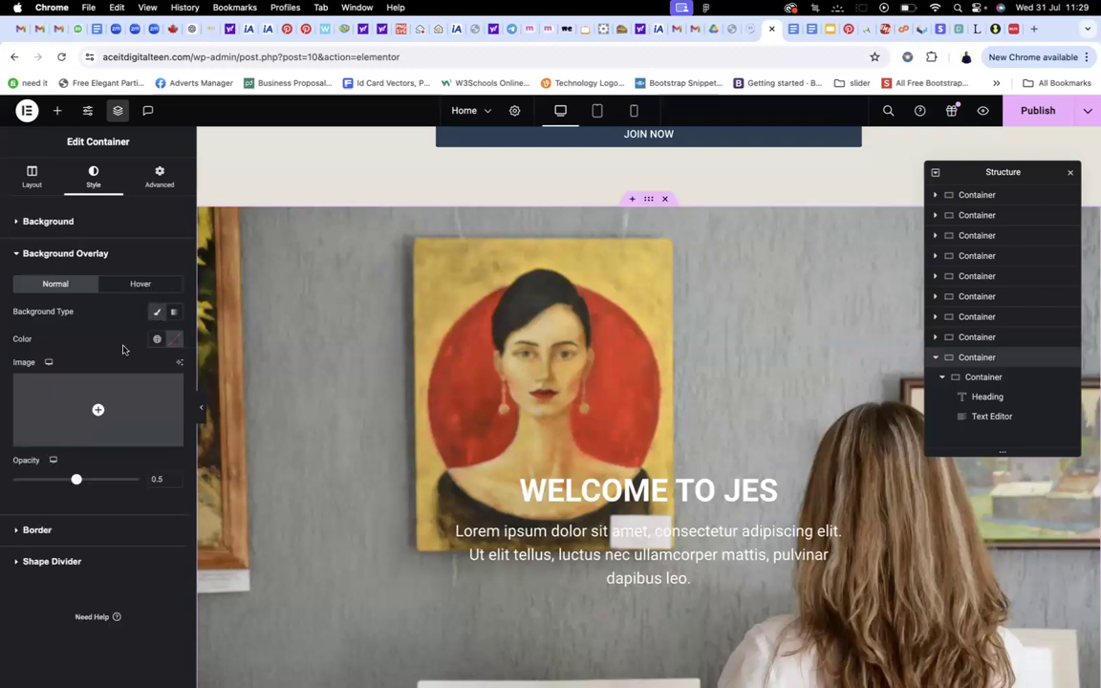
pyautogui.click(158, 340)
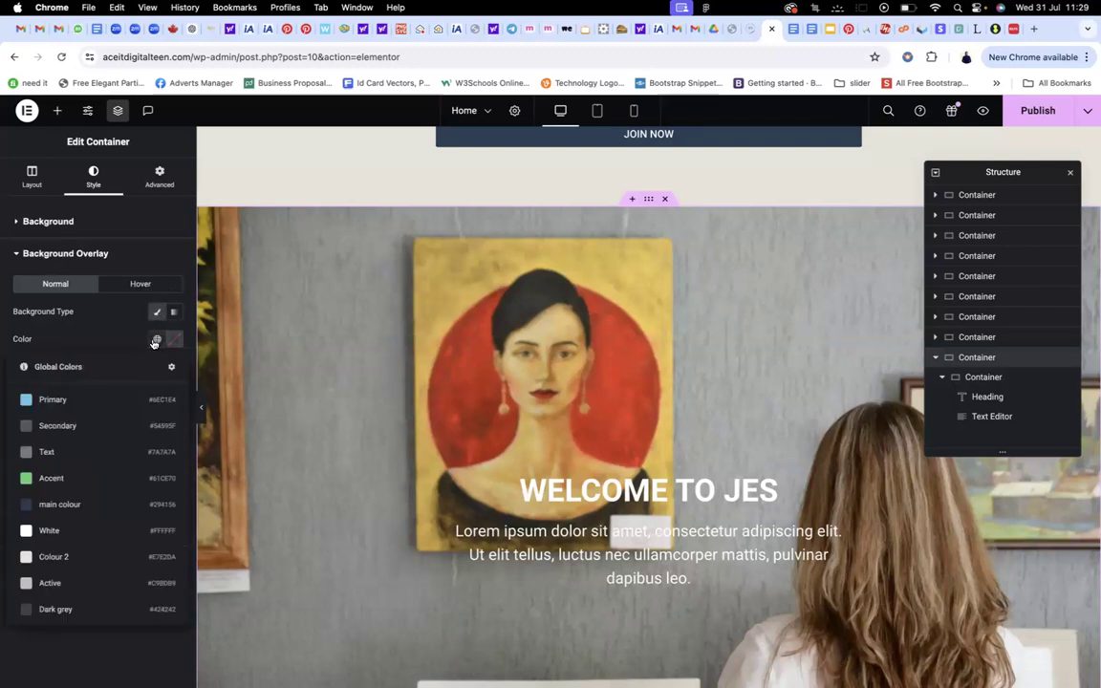
pyautogui.click(81, 506)
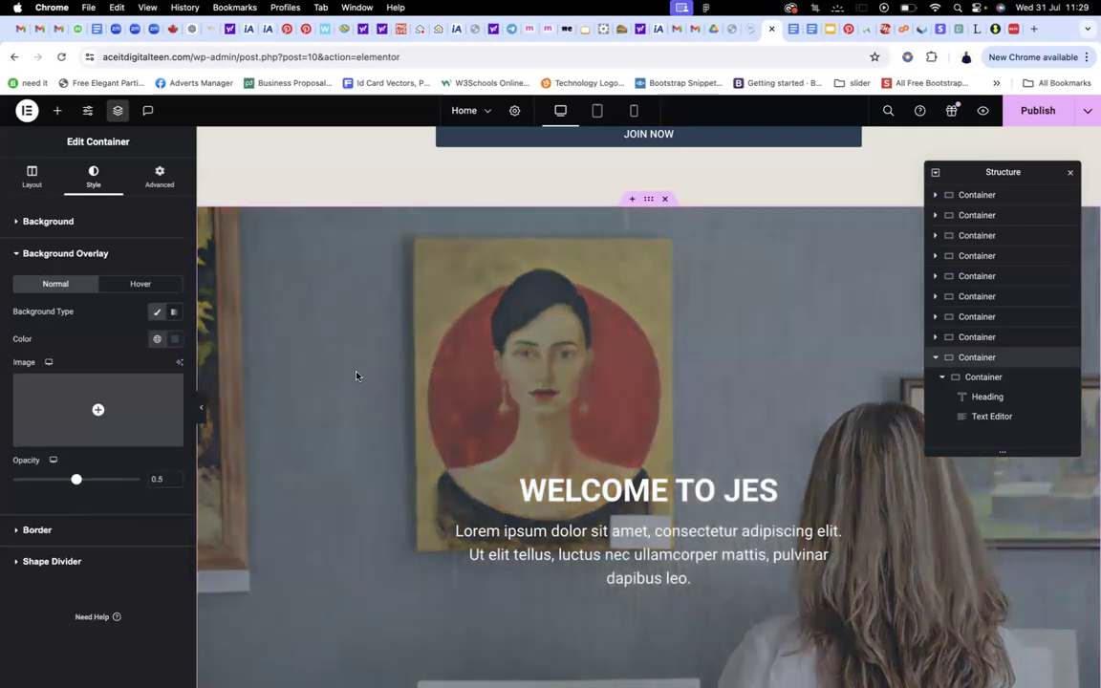
pyautogui.scroll(-3, 463, 393)
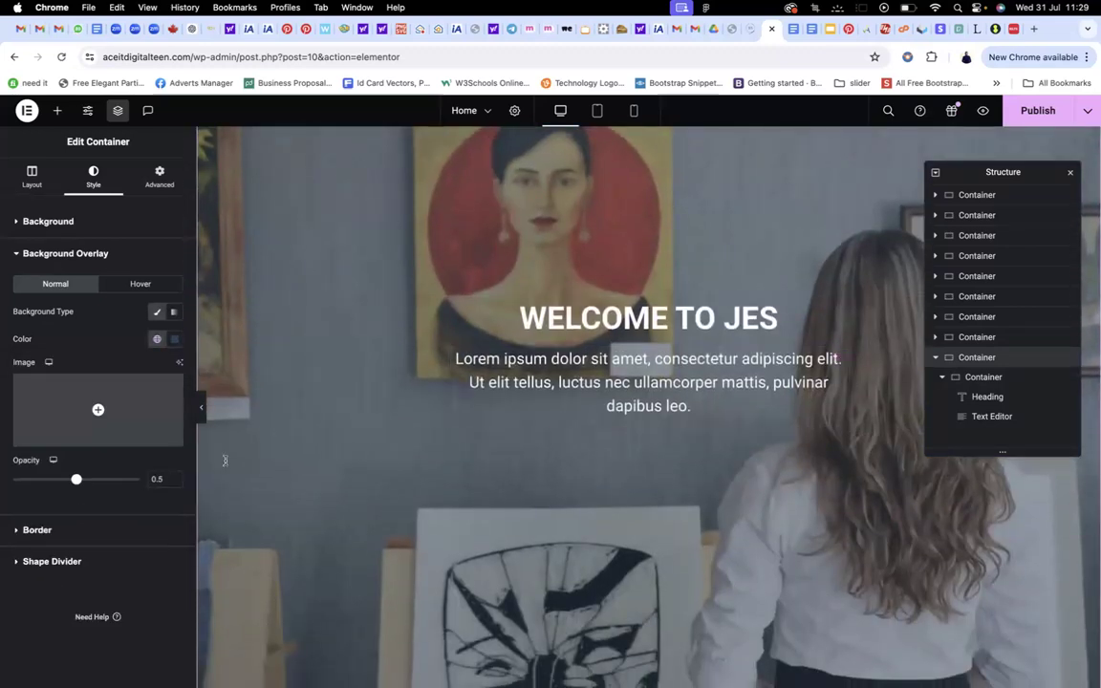
pyautogui.moveTo(78, 482); pyautogui.dragTo(98, 483)
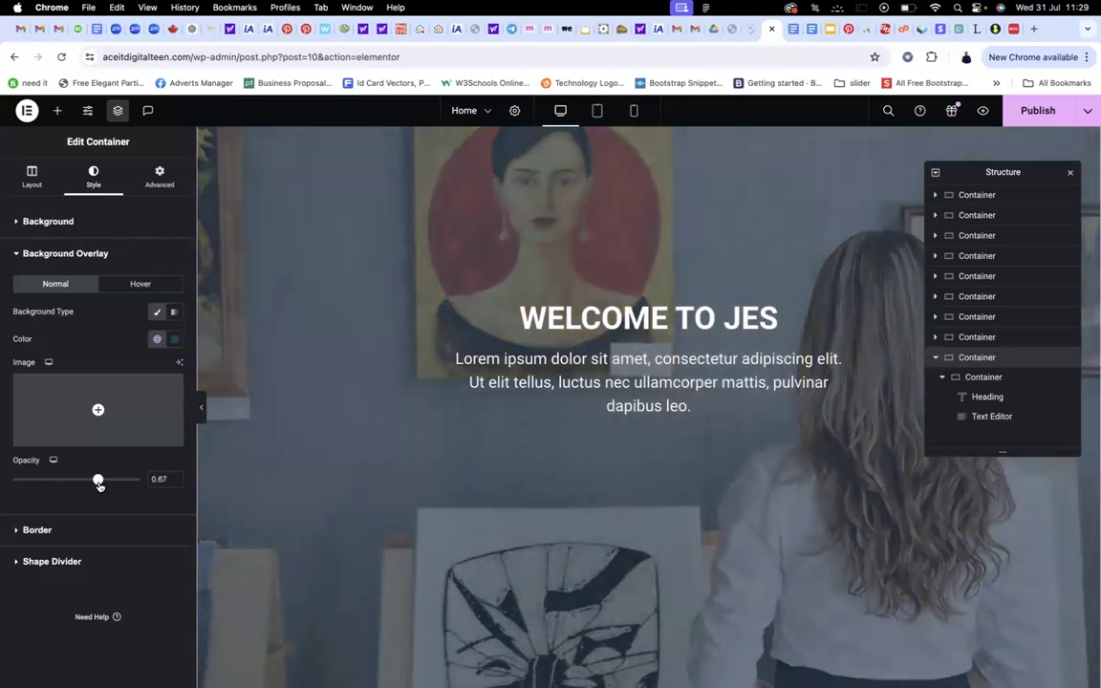
pyautogui.scroll(-6, 520, 287)
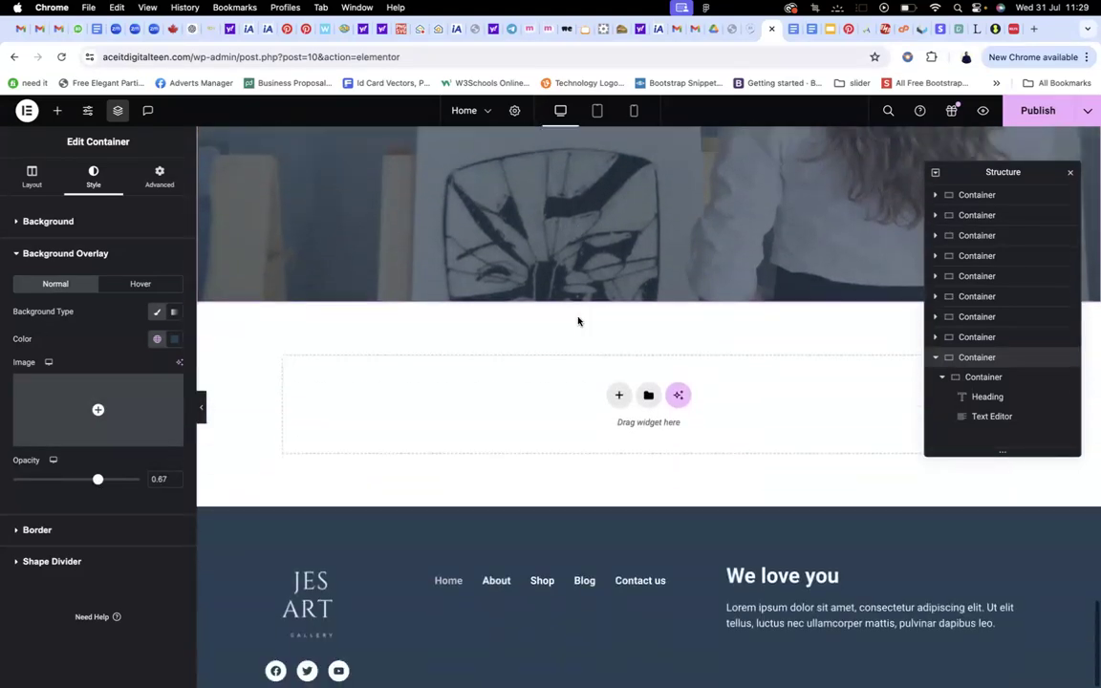
# Review the page by scrolling through it, then publish the Home page
pyautogui.scroll(10, 577, 320)
pyautogui.scroll(10, 577, 322)
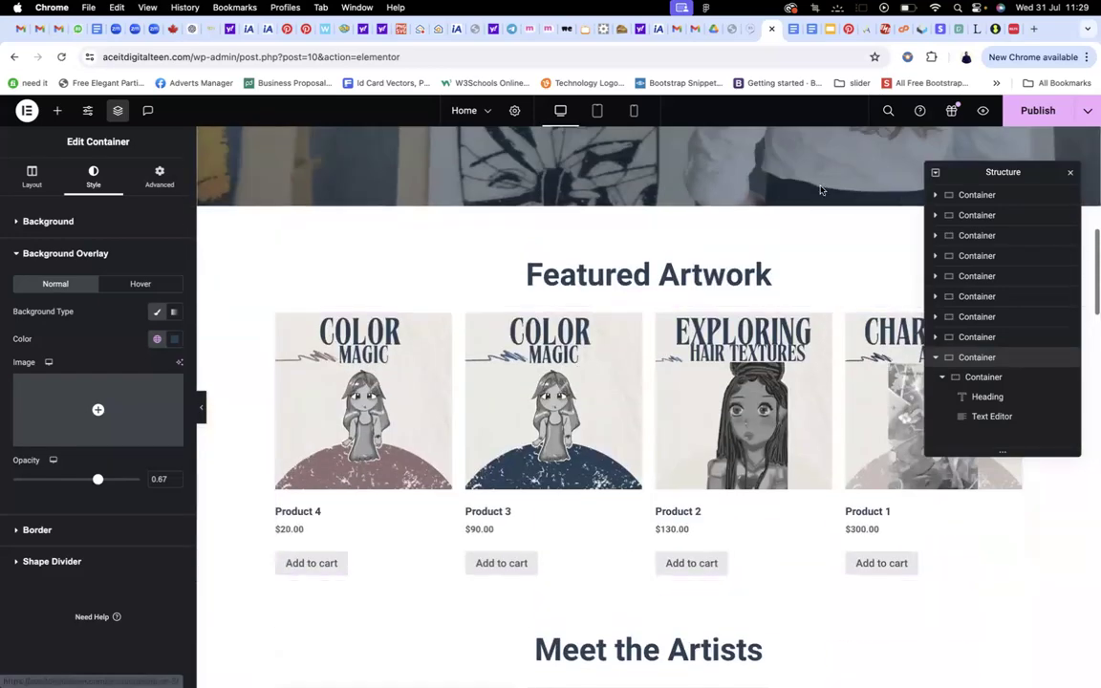
pyautogui.scroll(-5, 666, 363)
pyautogui.scroll(-3, 666, 362)
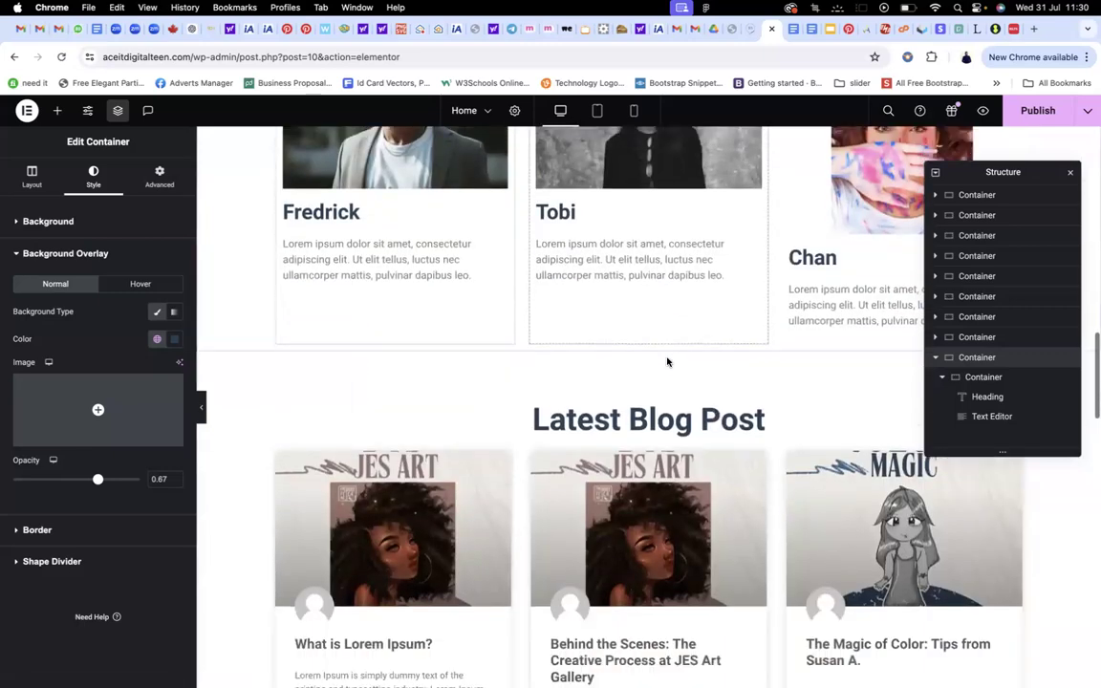
pyautogui.scroll(6, 565, 390)
pyautogui.scroll(4, 565, 396)
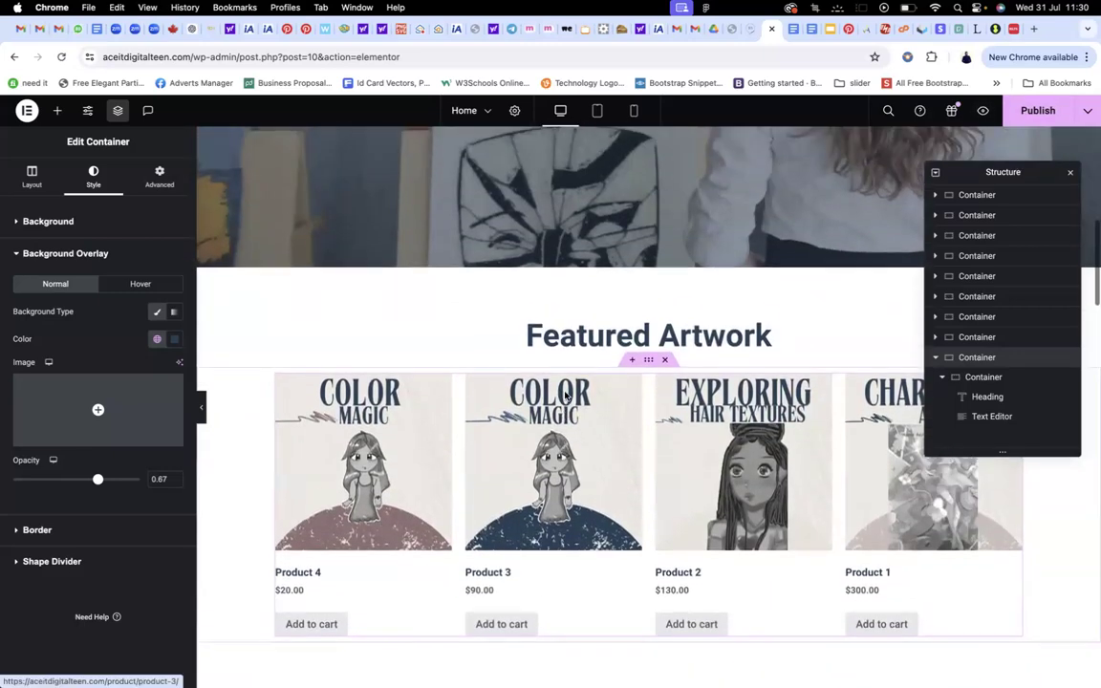
pyautogui.scroll(-2, 620, 378)
pyautogui.scroll(-1, 627, 392)
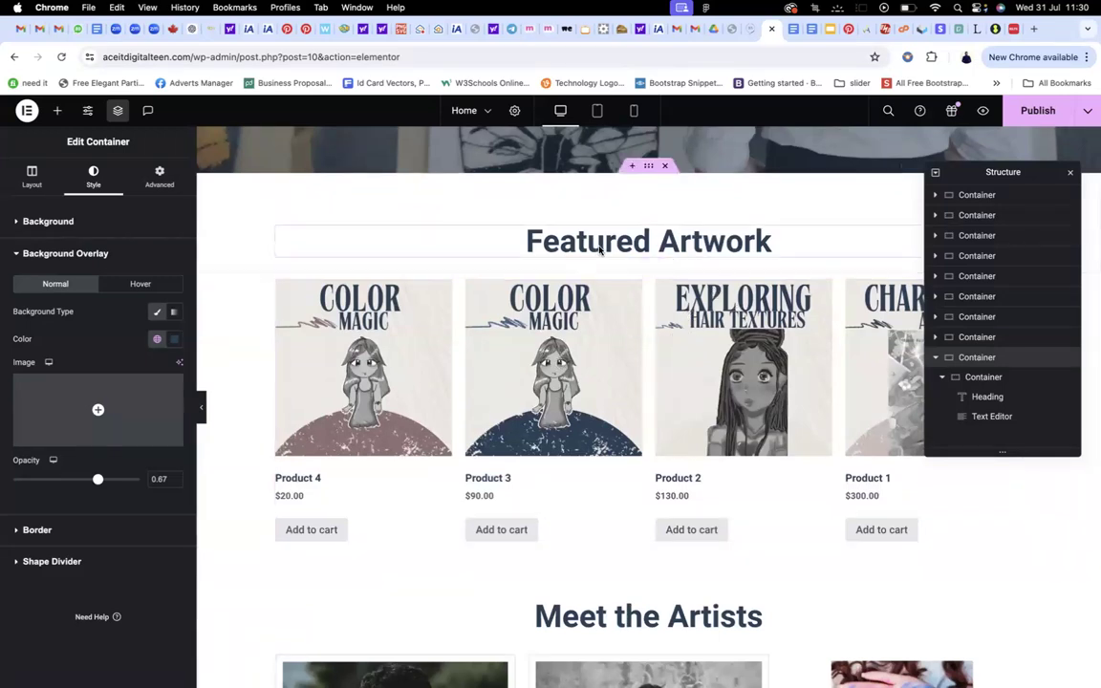
pyautogui.click(1033, 117)
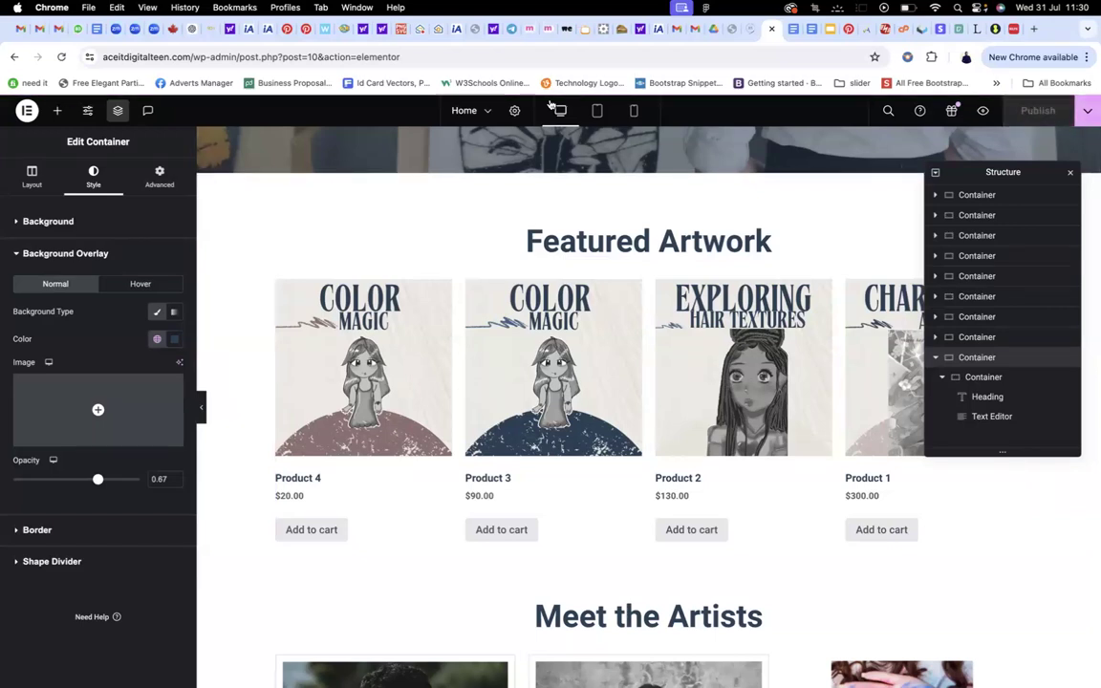
# Exit Elementor back to the WordPress admin and open the All Pages list
pyautogui.click(29, 111)
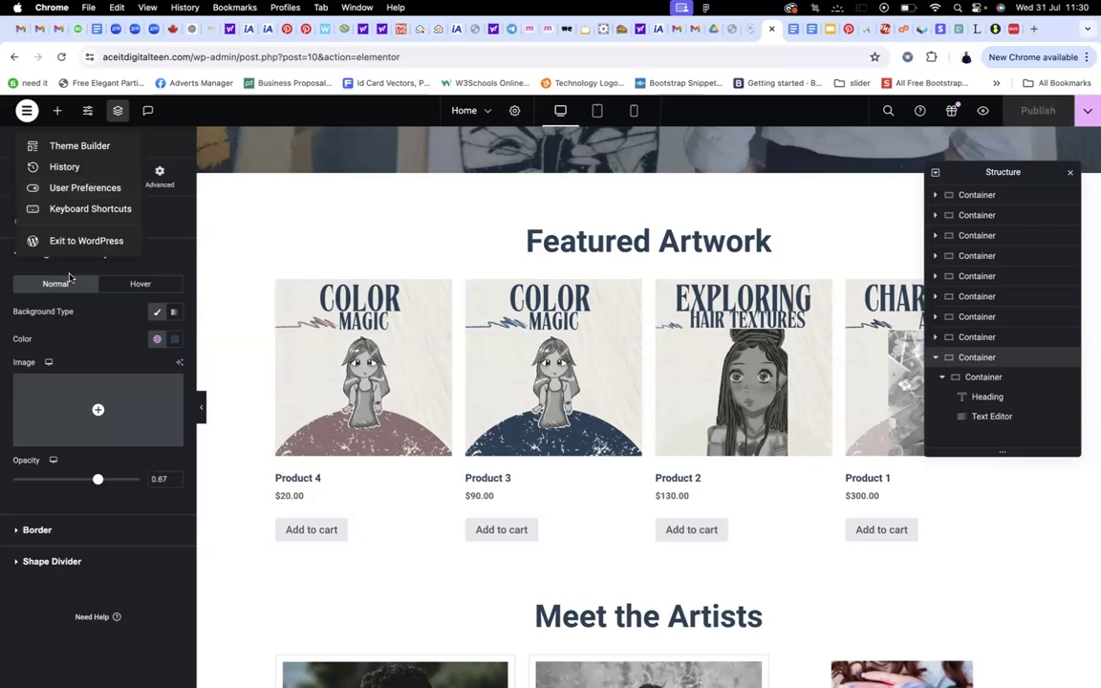
pyautogui.click(69, 239)
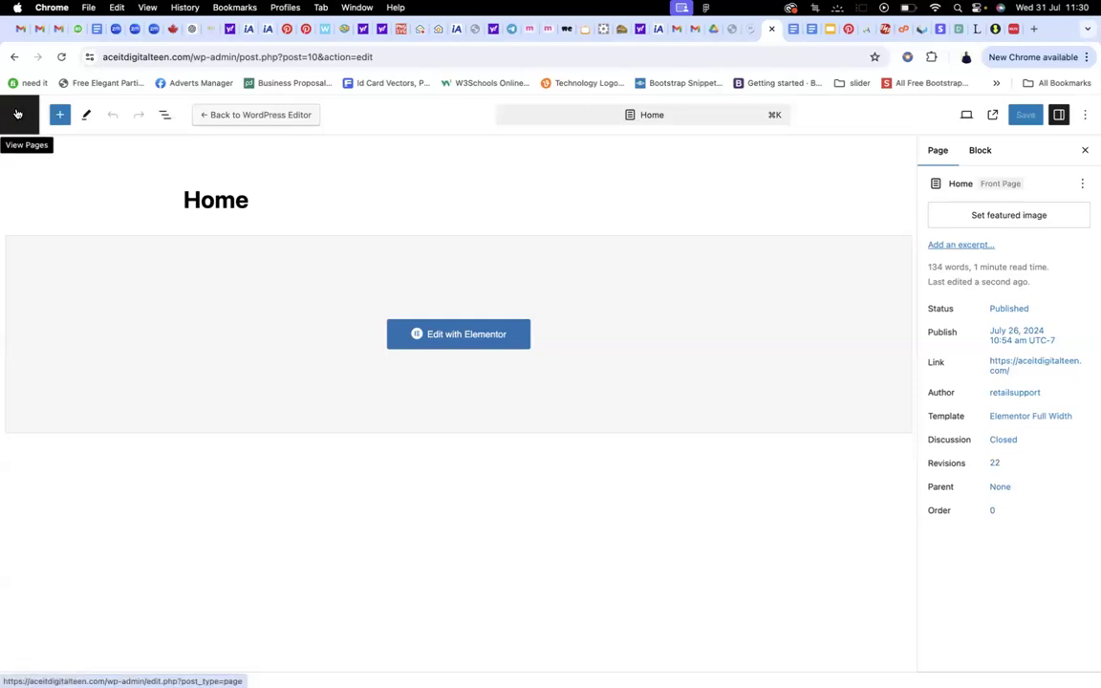
pyautogui.click(17, 114)
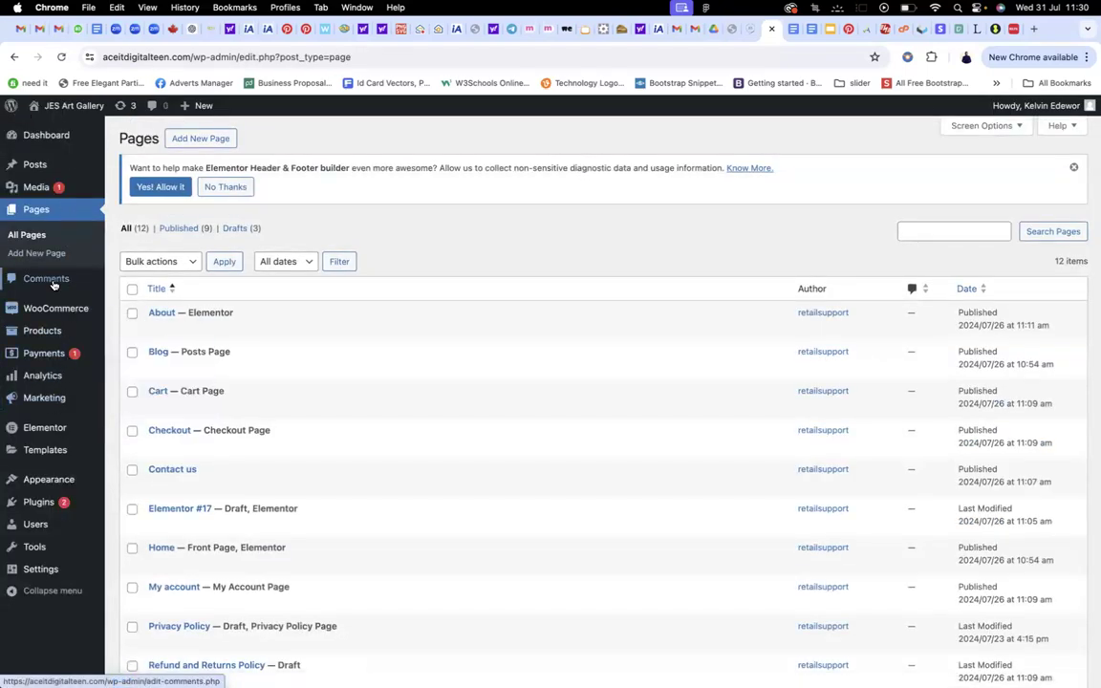
pyautogui.moveTo(41, 335)
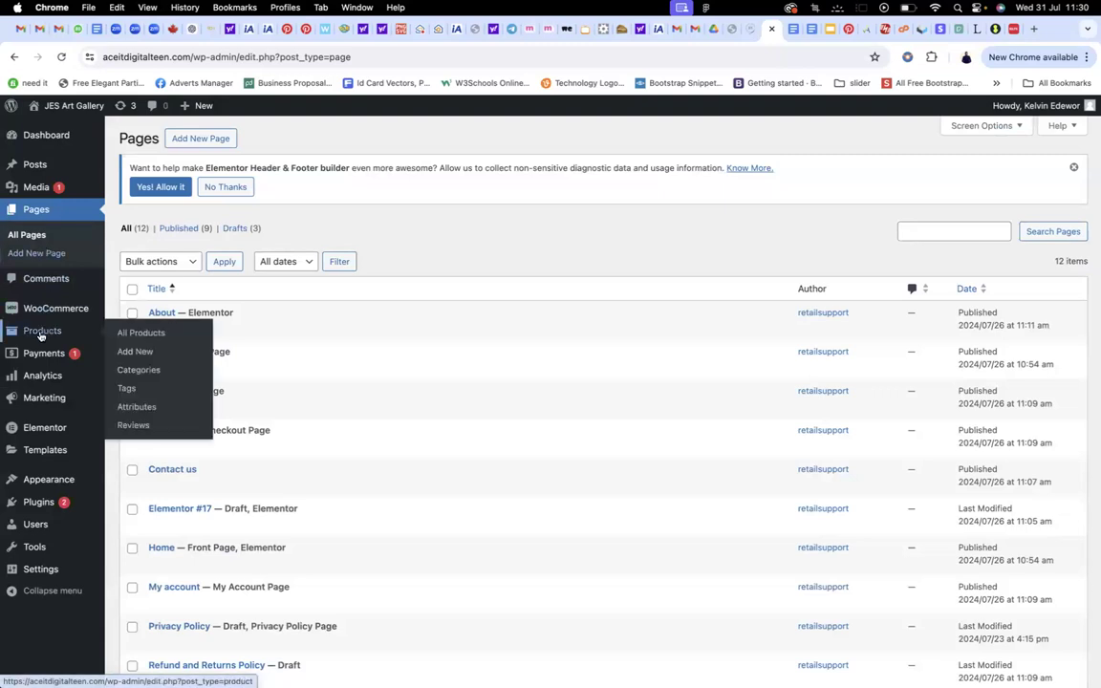
# Start a new product named 'Product 5' with description 'This is product 5 for today'
pyautogui.click(155, 353)
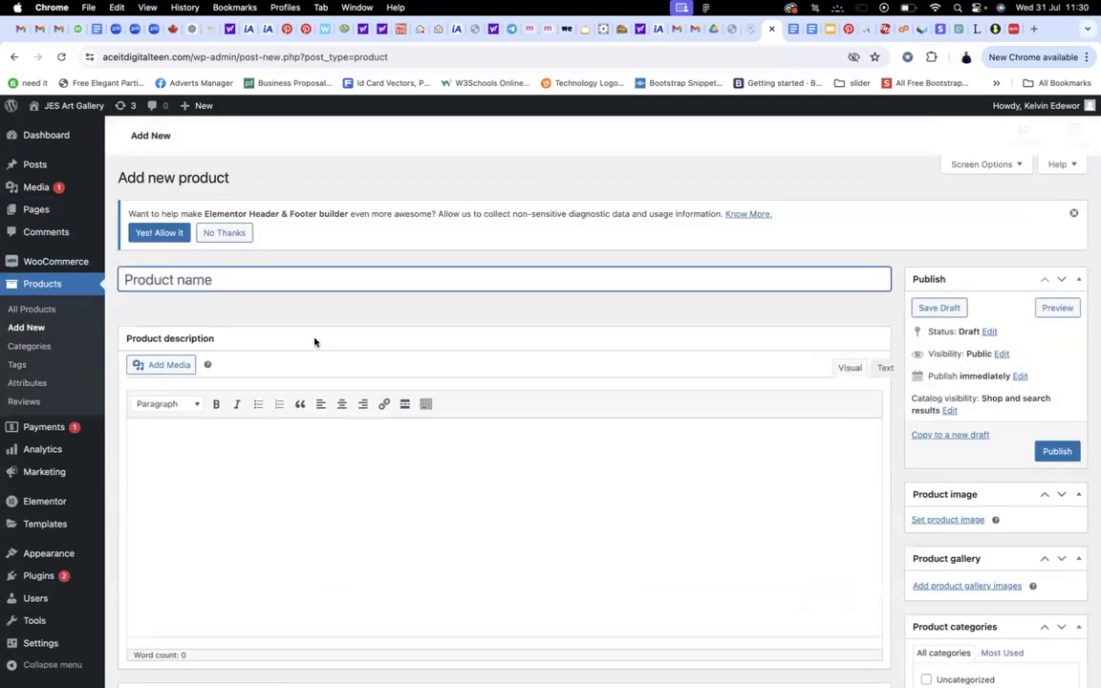
pyautogui.write('P')
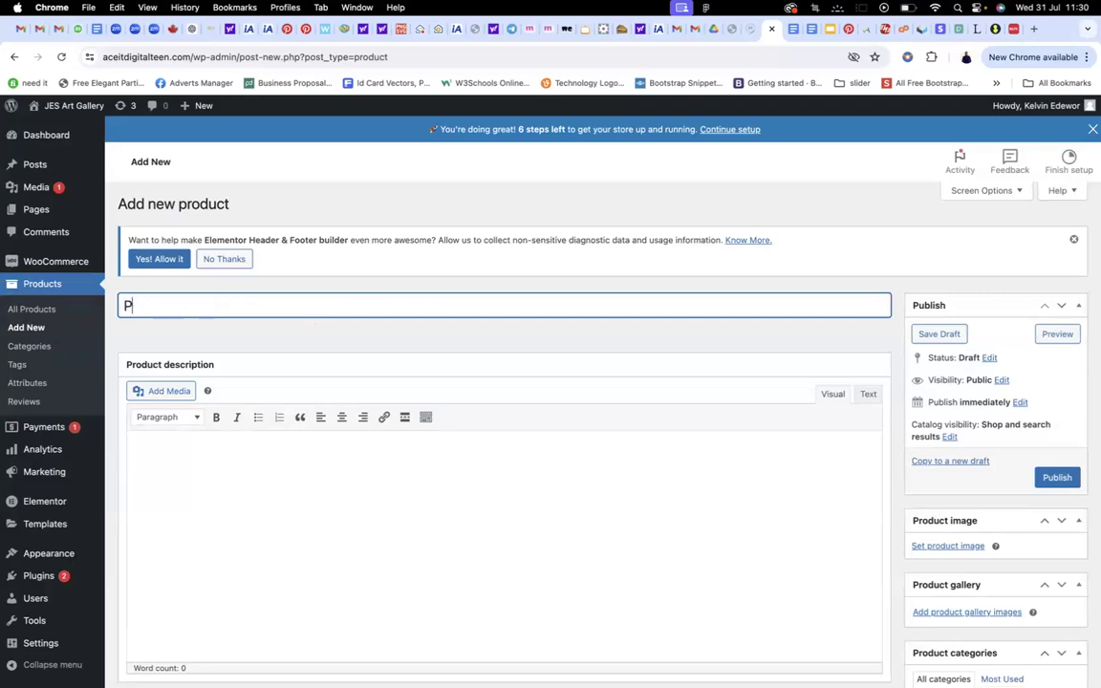
pyautogui.write('roduct 5')
pyautogui.scroll(-3, 359, 334)
pyautogui.click(284, 332)
pyautogui.write('T')
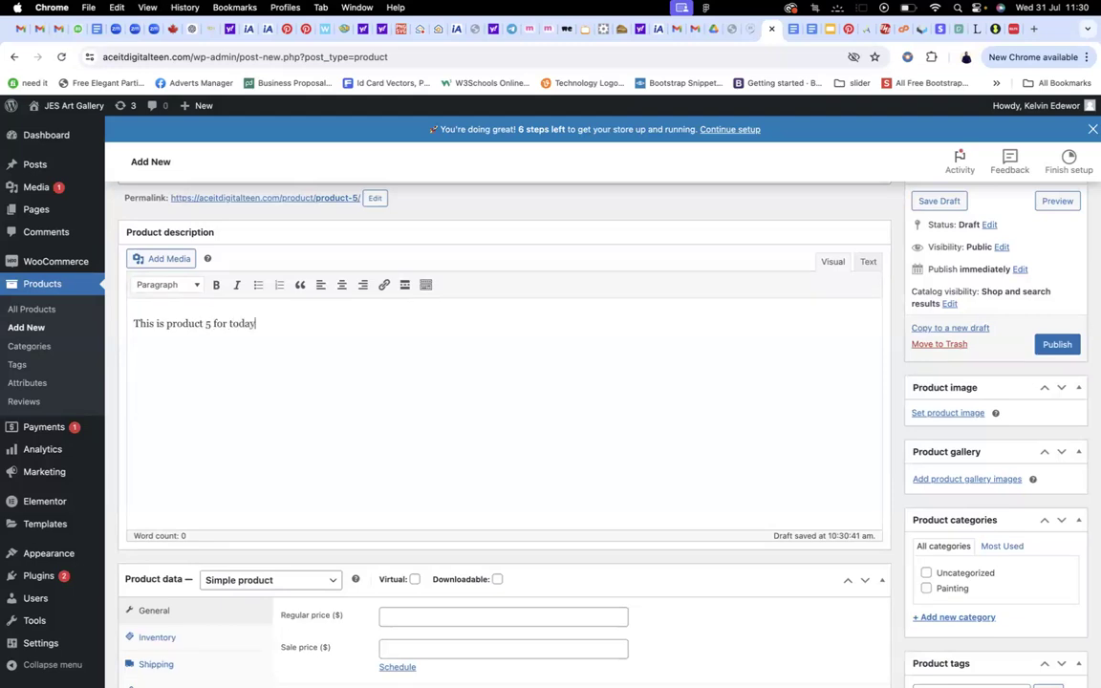
# Set the product's regular price to 500 in Product data > General
pyautogui.scroll(-5, 531, 325)
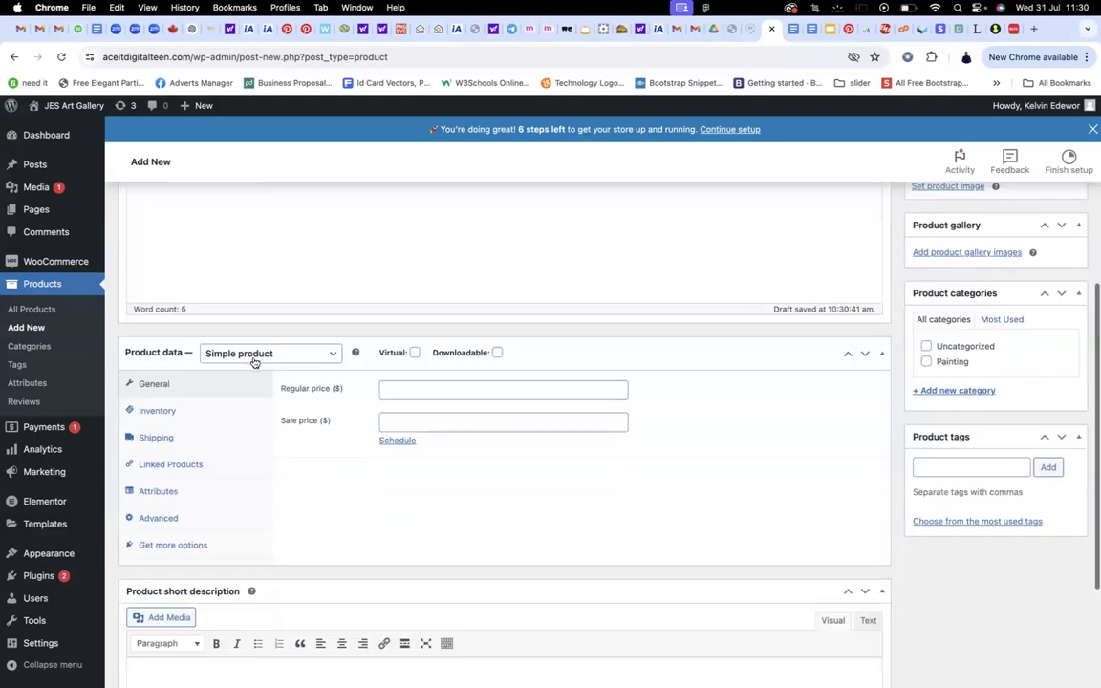
pyautogui.click(452, 389)
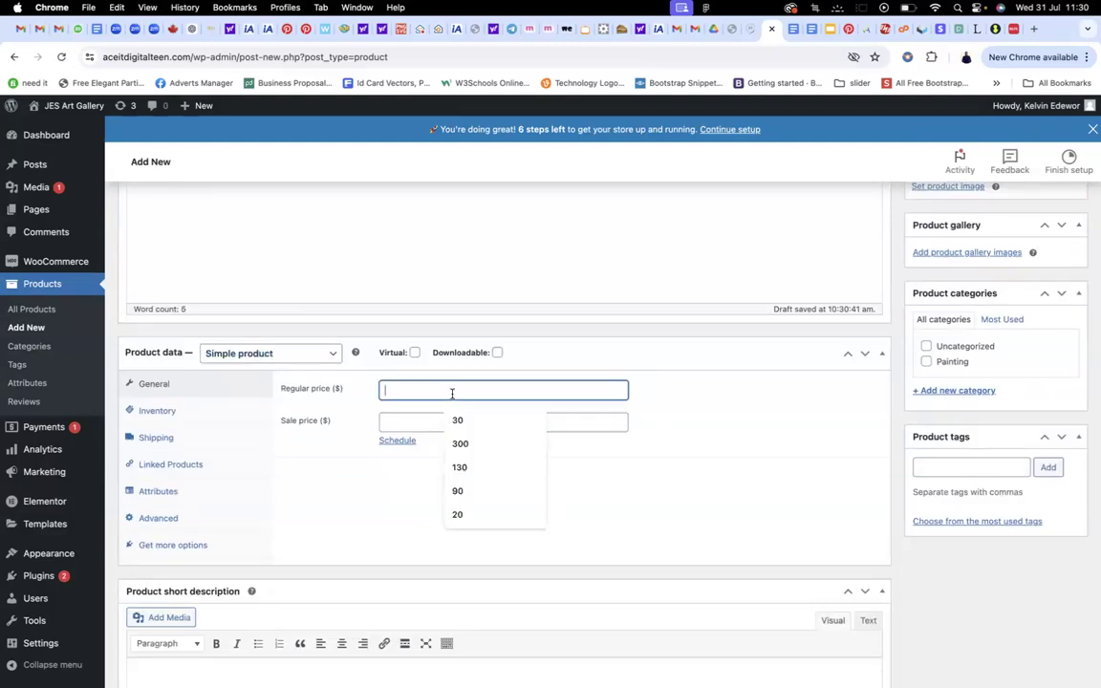
pyautogui.write('500')
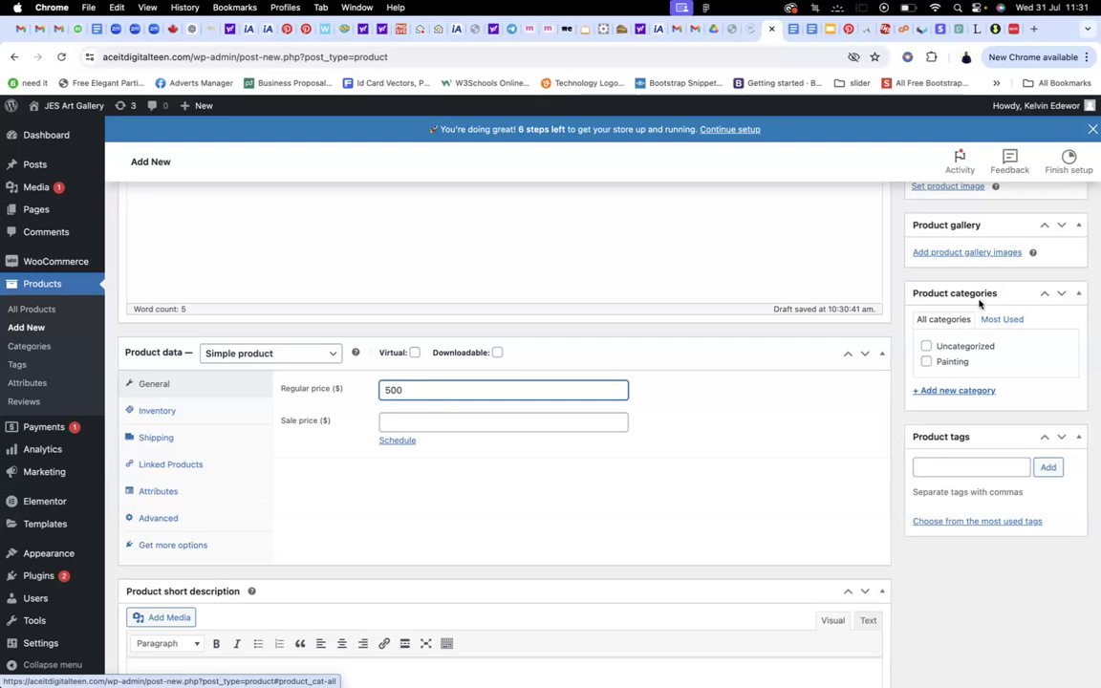
# Add a new 'Frame' product category, ticked for this product
pyautogui.click(960, 392)
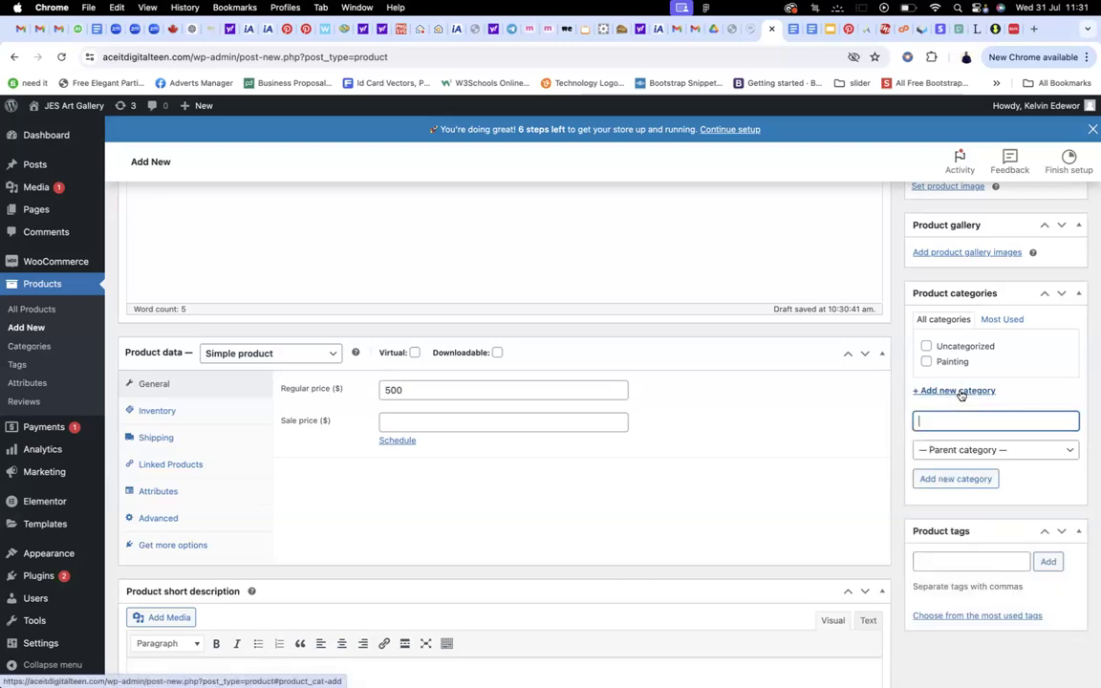
pyautogui.write('Frame')
pyautogui.press('Return')
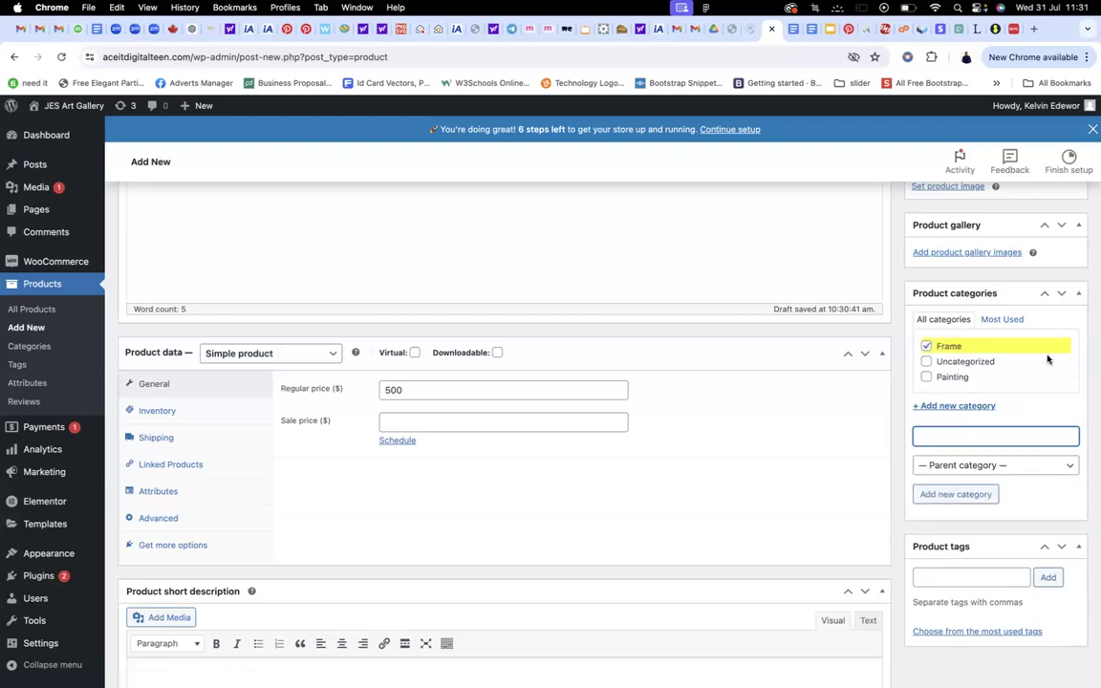
pyautogui.scroll(-2, 1003, 368)
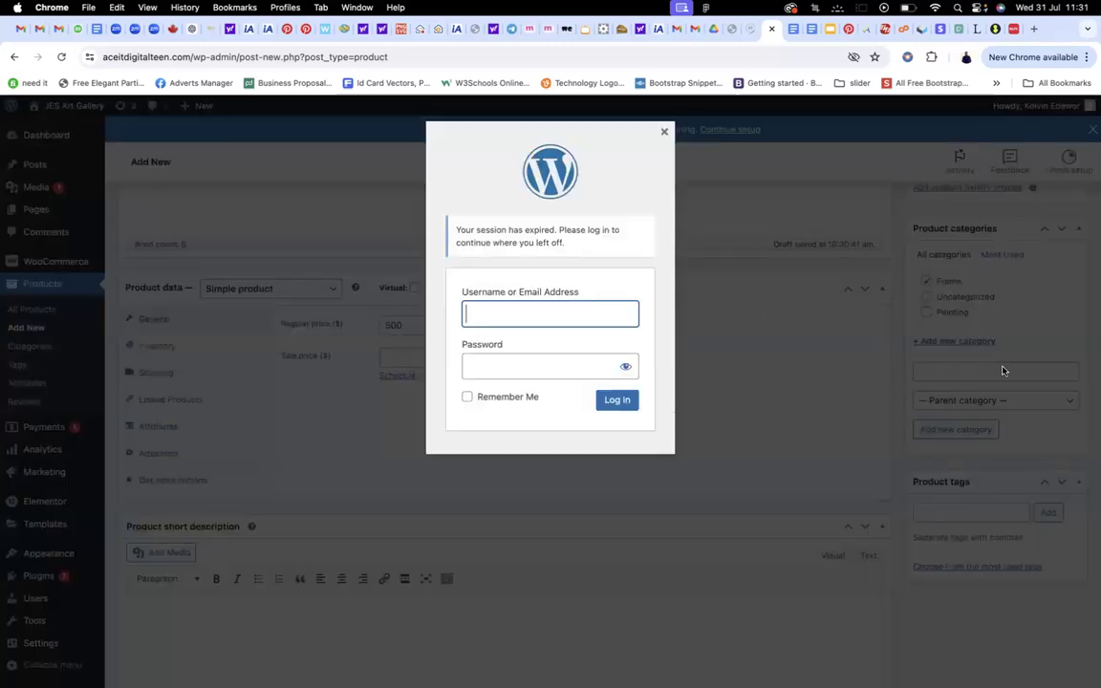
# Close the session-expired login prompt and review the product editor
pyautogui.click(664, 133)
pyautogui.scroll(-3, 895, 280)
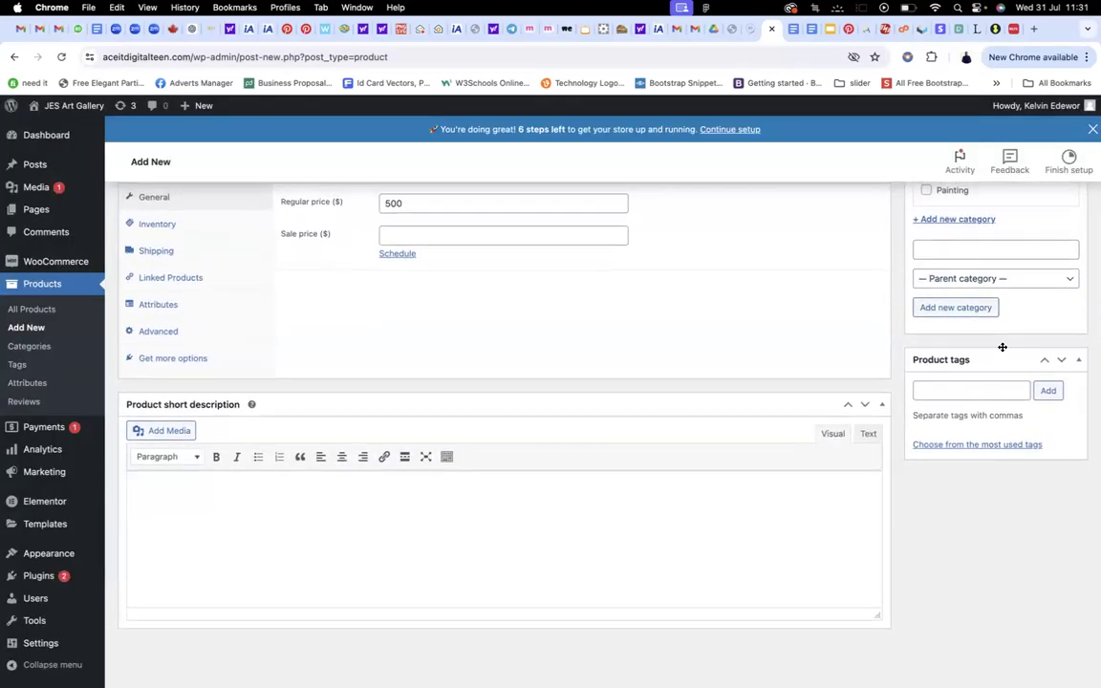
pyautogui.scroll(5, 986, 315)
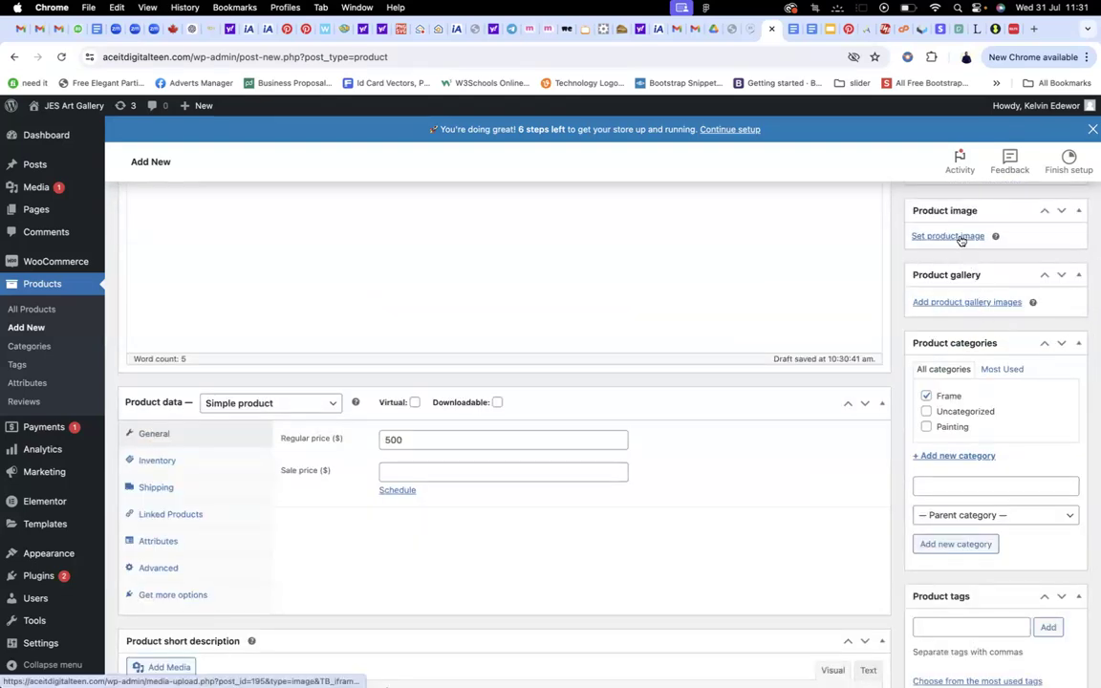
# Try setting a product image, then reload the page despite the unsaved-changes warning
pyautogui.click(960, 238)
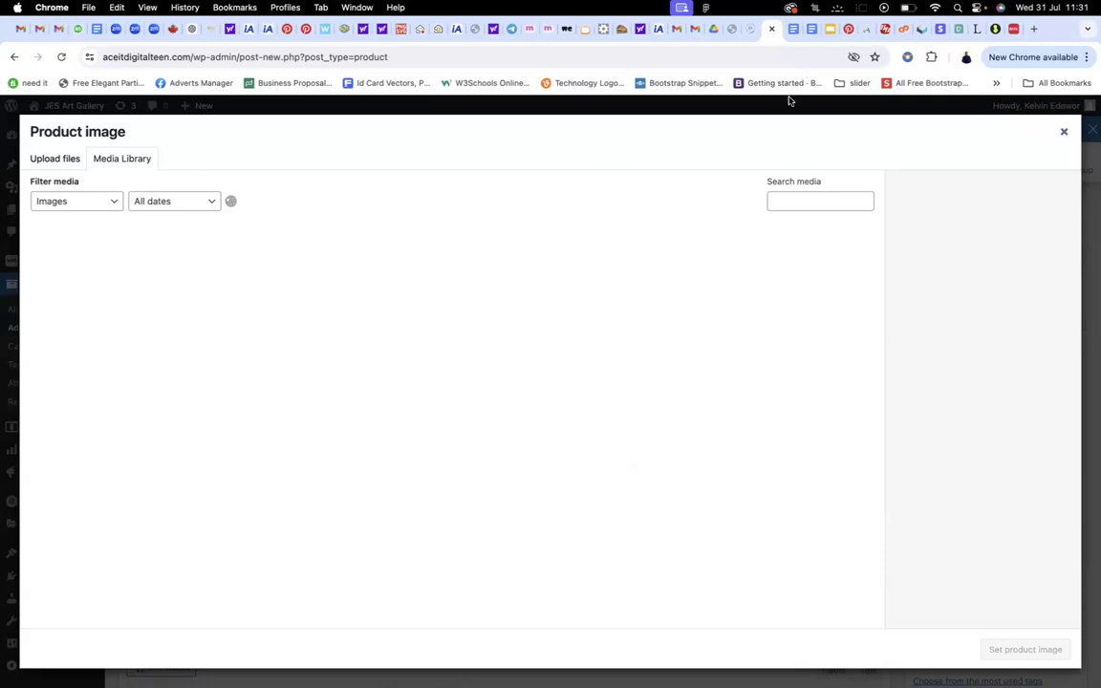
pyautogui.click(63, 58)
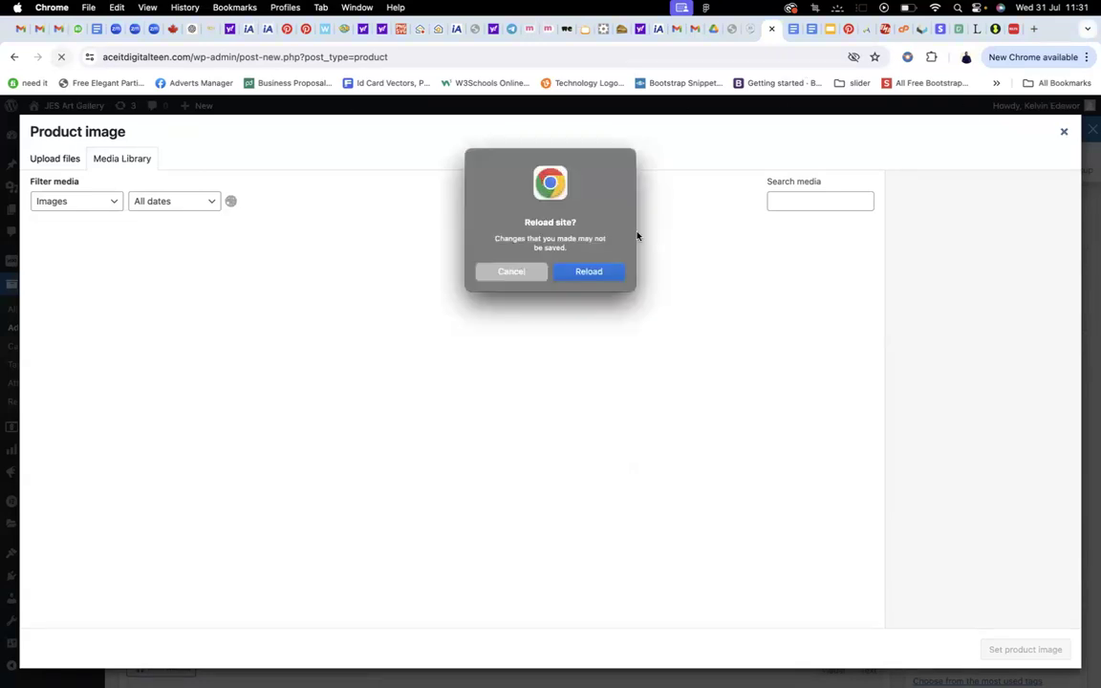
pyautogui.click(599, 275)
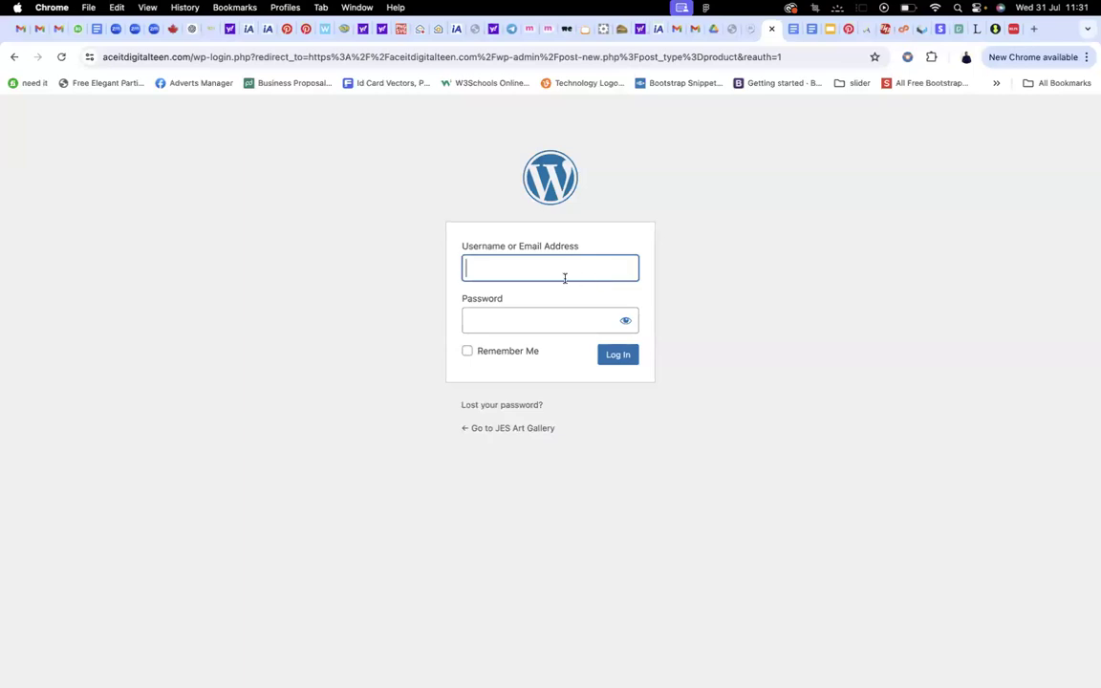
# Submit the WordPress login form with the username and account password
pyautogui.write('admin')
pyautogui.click(550, 320)
pyautogui.write('***')
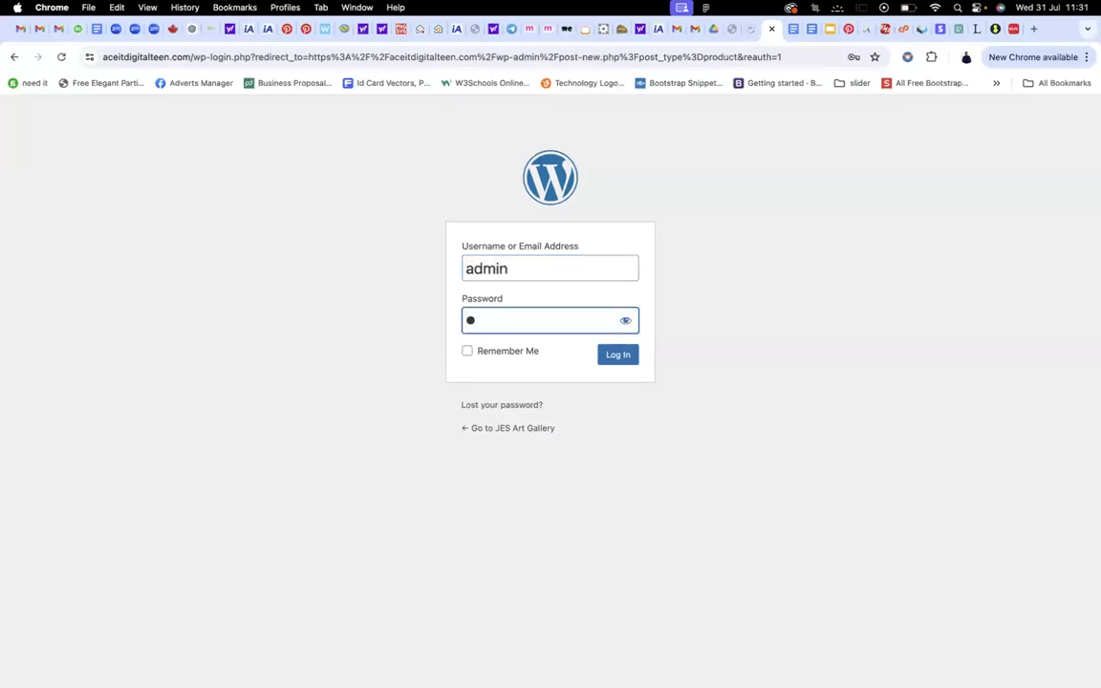
pyautogui.write('********')
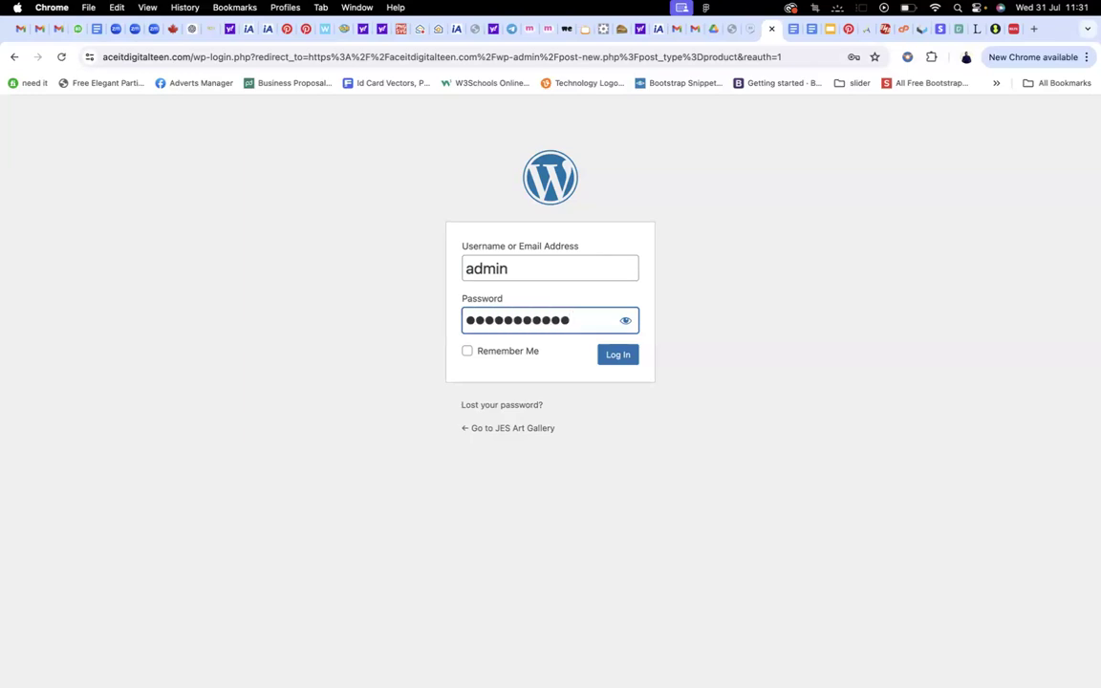
pyautogui.press('Return')
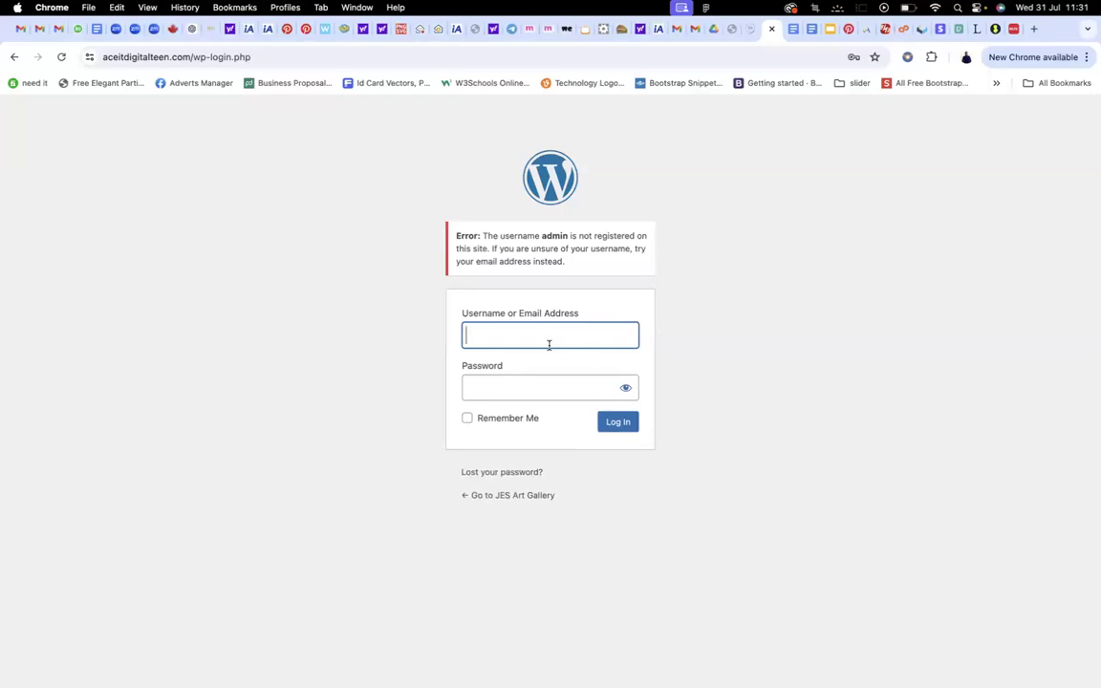
# After the unregistered-username error, re-enter the username and password
pyautogui.click(548, 344)
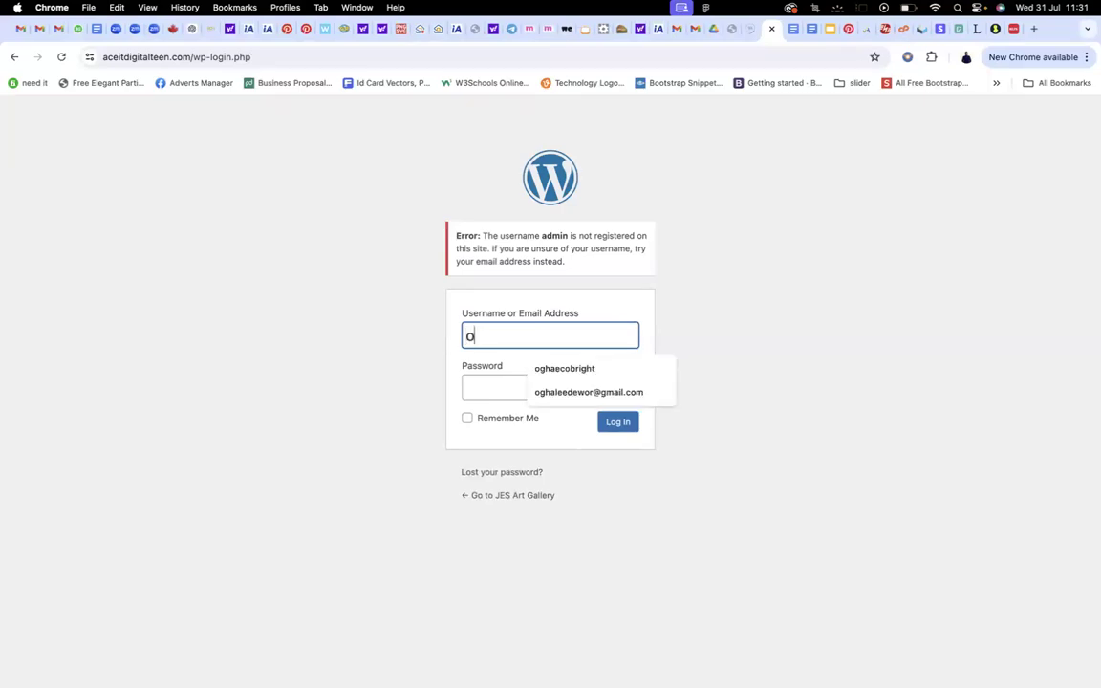
pyautogui.write('admin')
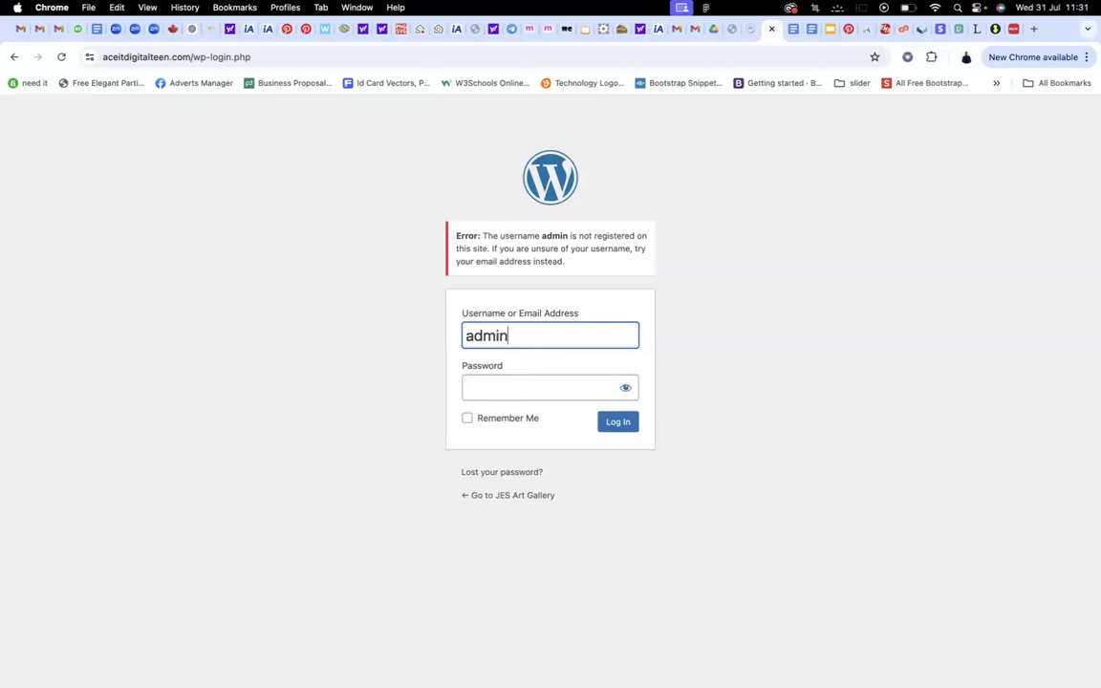
pyautogui.press('Tab')
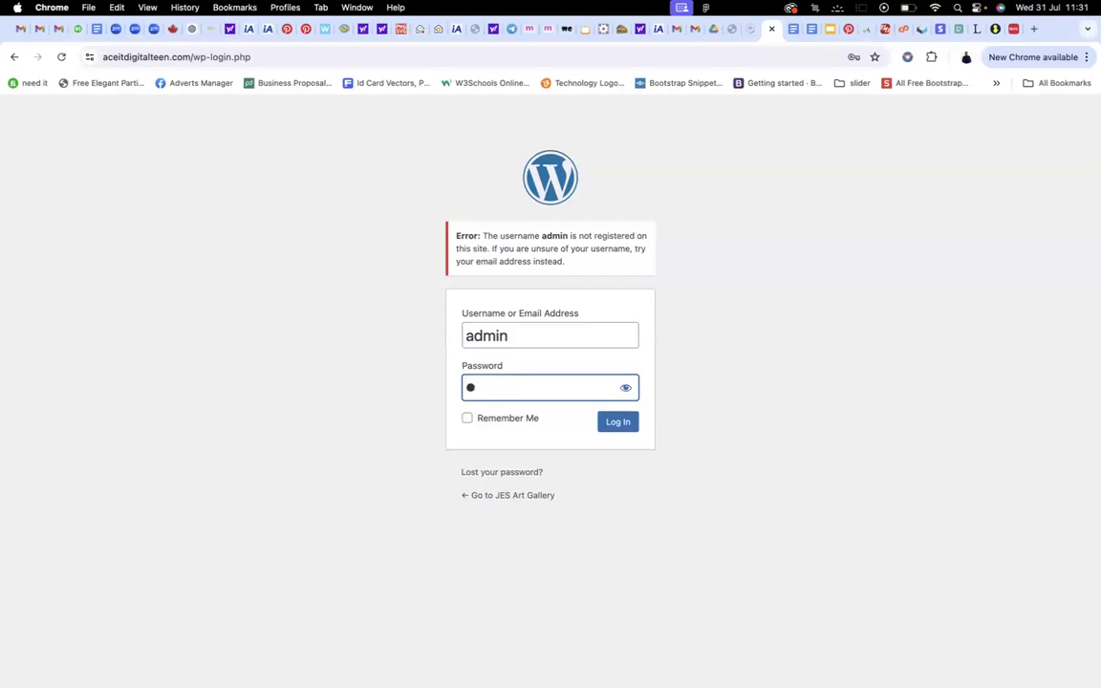
pyautogui.write('******')
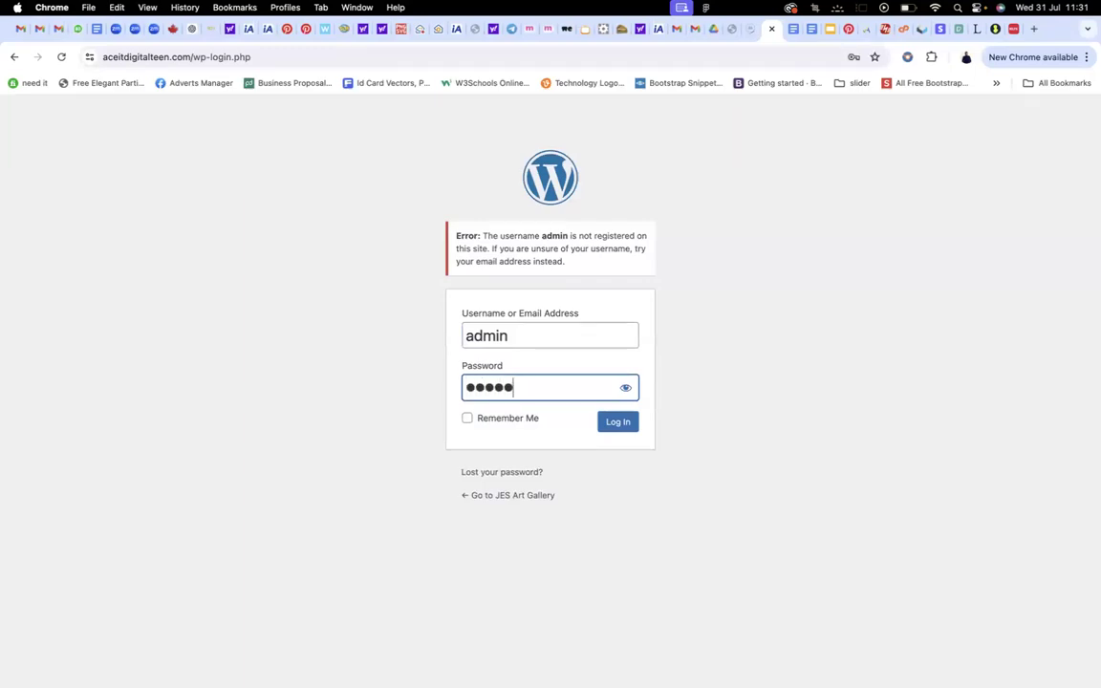
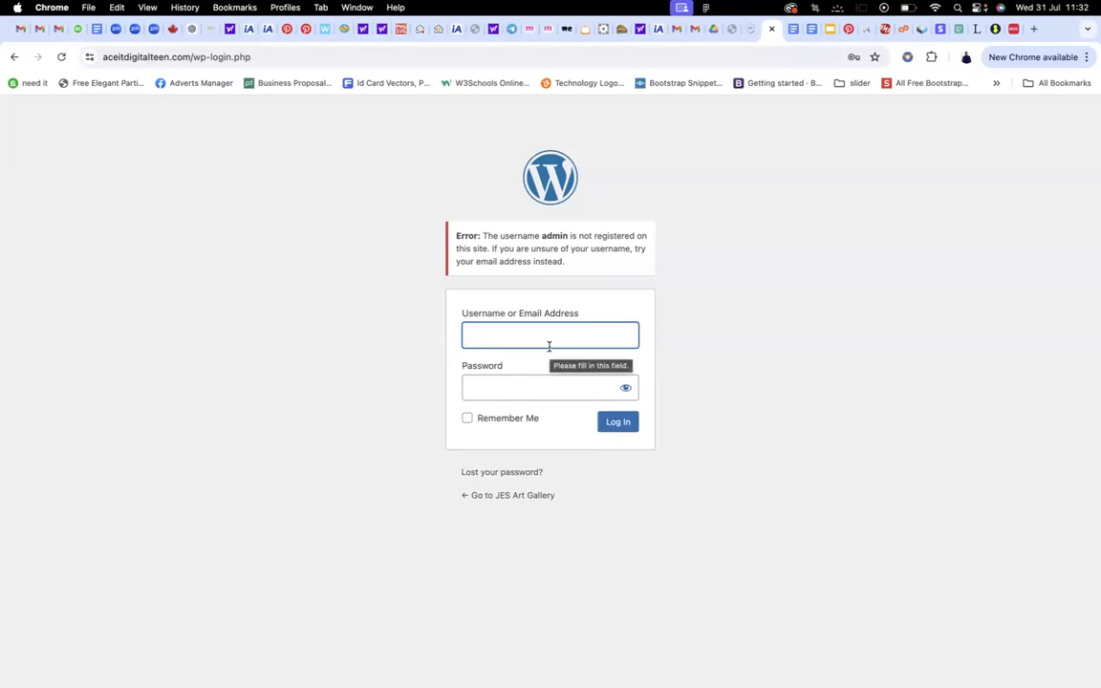
# Enter a different WordPress username in the Username or Email Address field
pyautogui.write('kelvin')
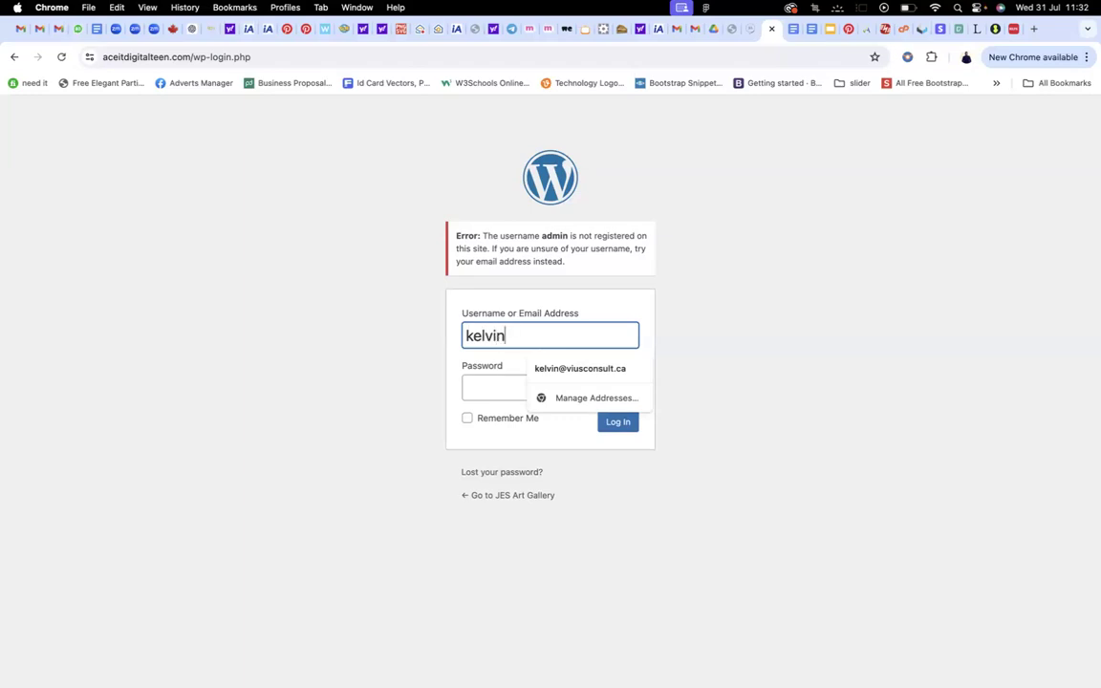
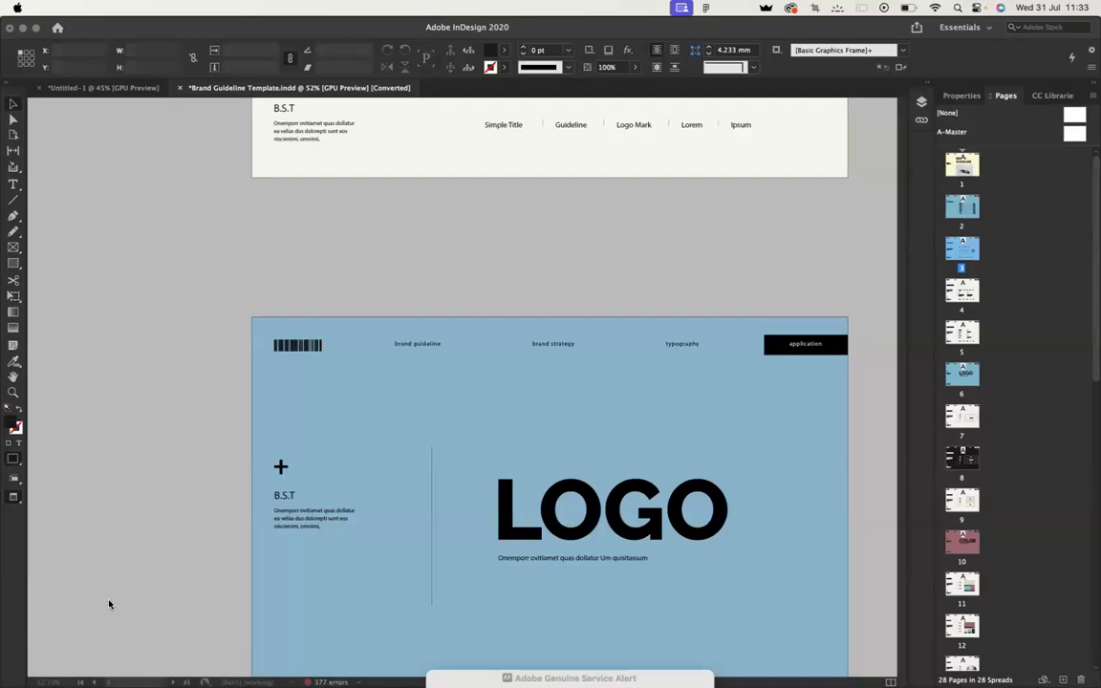
# Switch from the InDesign brand guideline layout to the WordPress dashboard in Chrome
pyautogui.moveTo(696, 659)
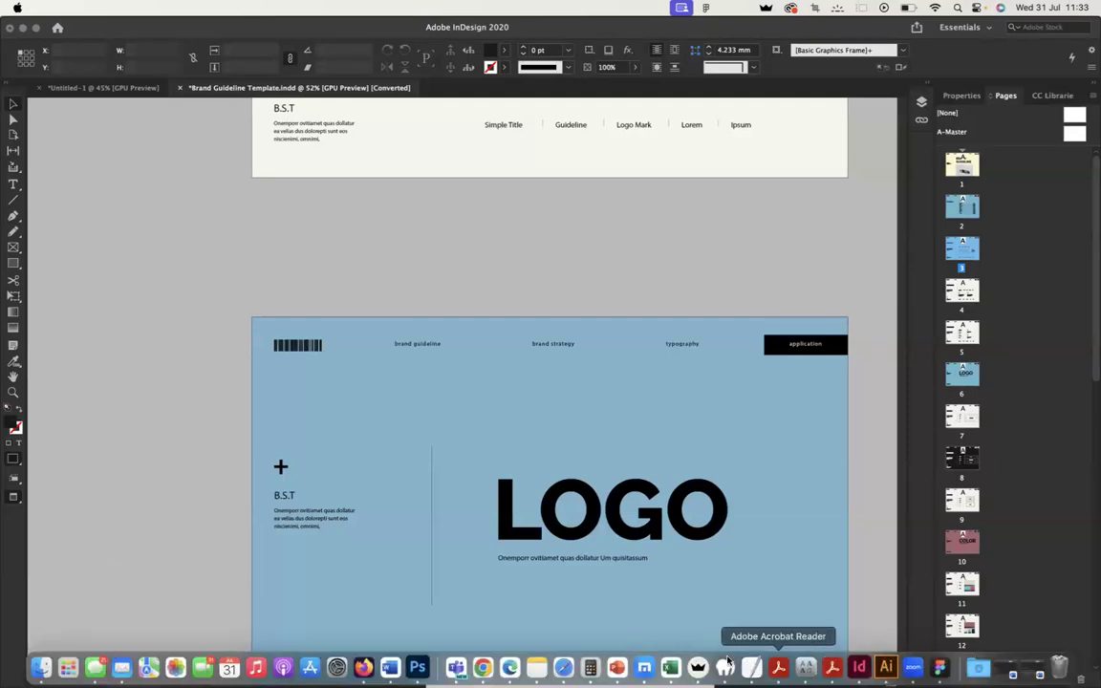
pyautogui.click(482, 667)
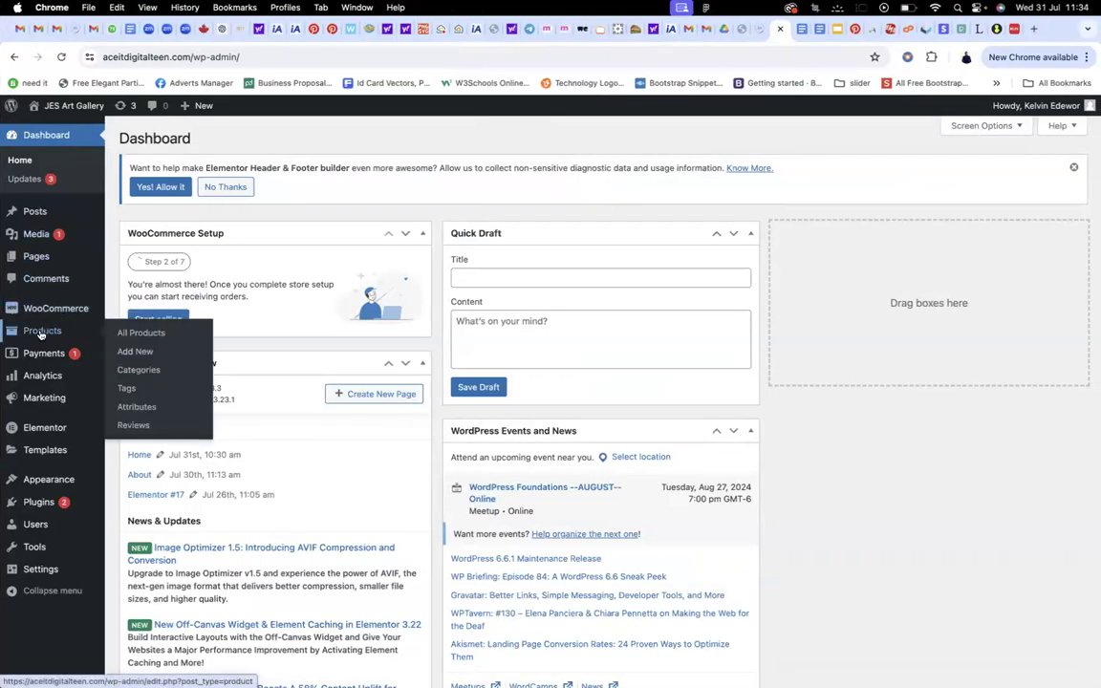
# Trash the old Product 5 draft and enter 'Product 5' as the new product's name and description
pyautogui.click(41, 334)
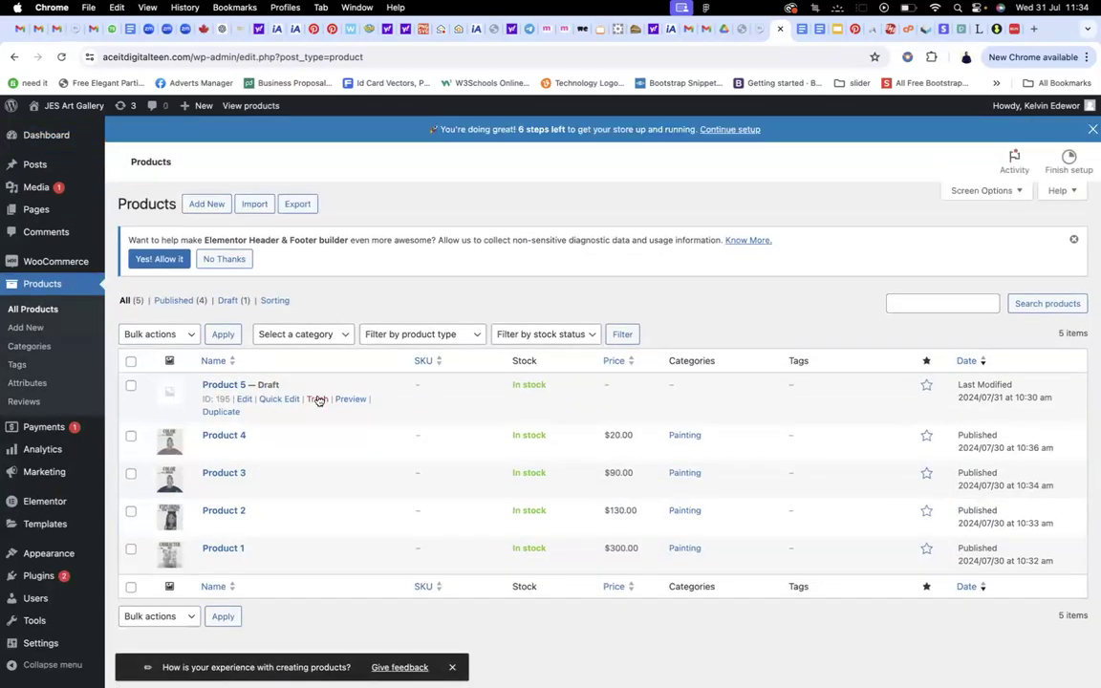
pyautogui.click(317, 399)
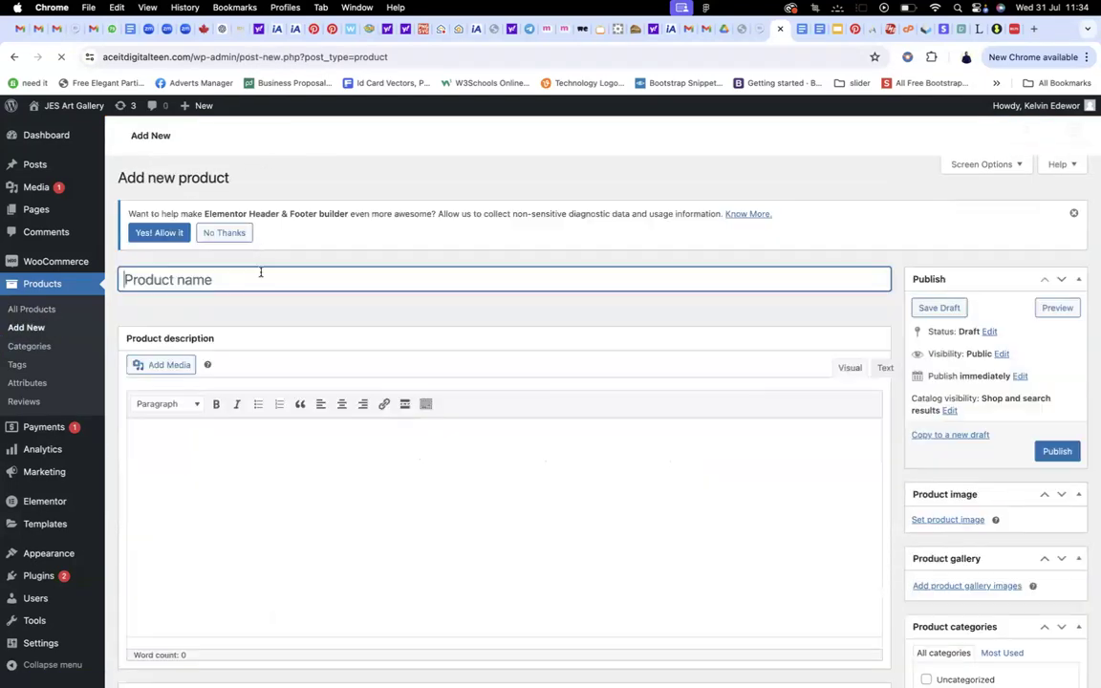
pyautogui.write('Product 5')
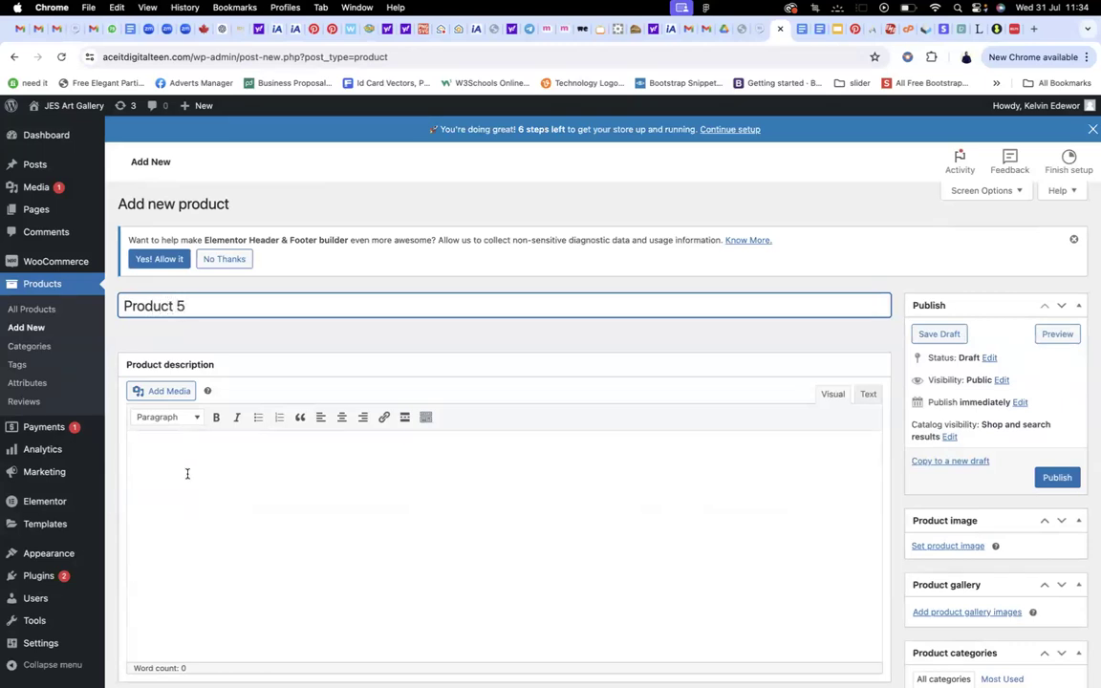
pyautogui.click(188, 473)
pyautogui.write('Product 5')
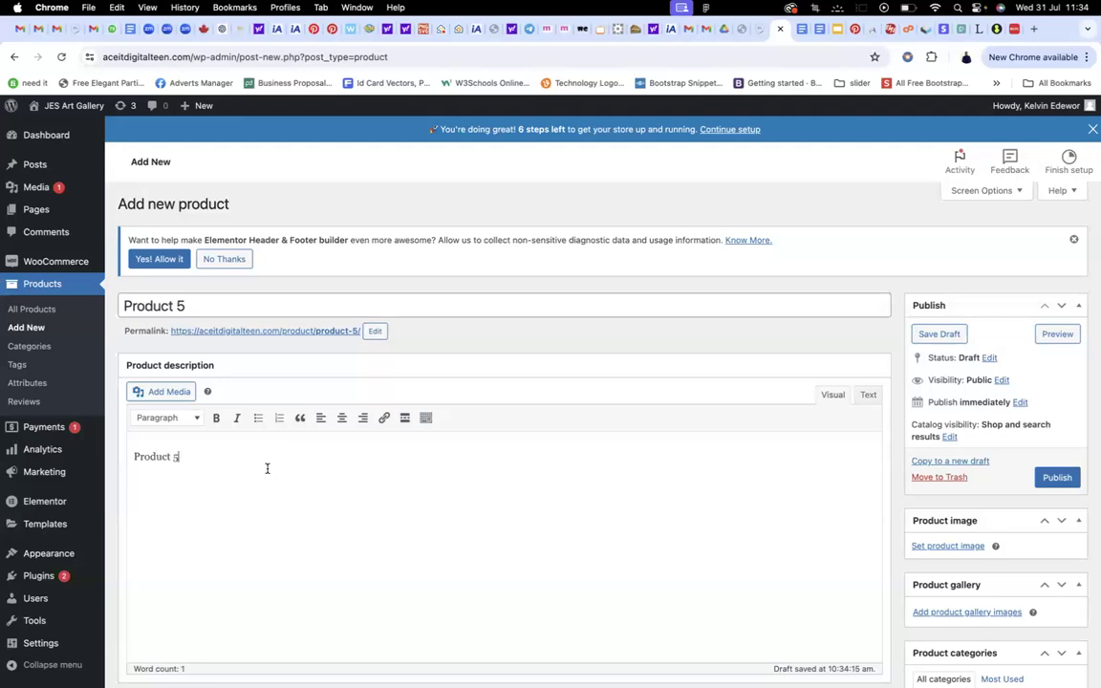
# Set the regular price to 400 and assign the Painting category
pyautogui.scroll(-5, 503, 371)
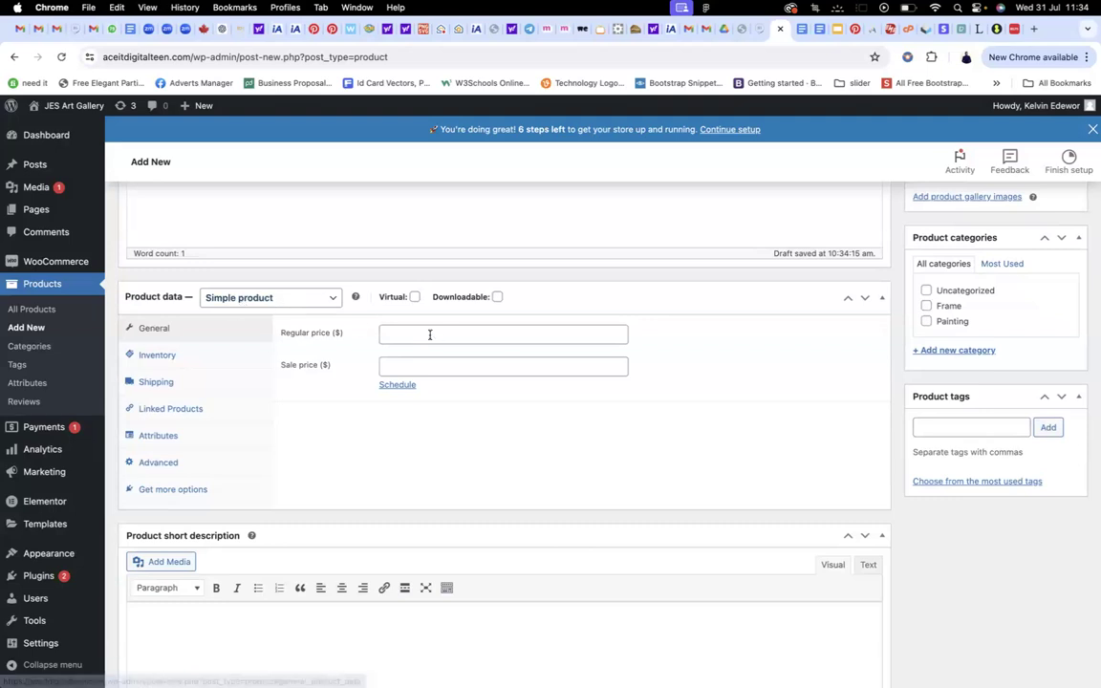
pyautogui.click(447, 336)
pyautogui.write('400')
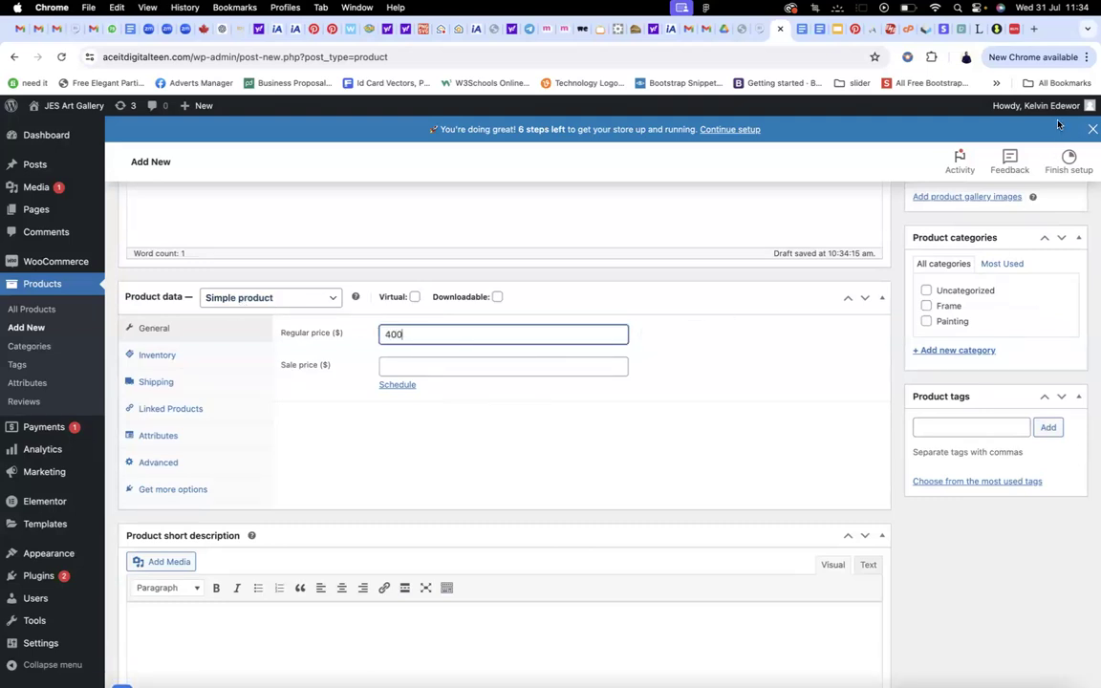
pyautogui.click(925, 322)
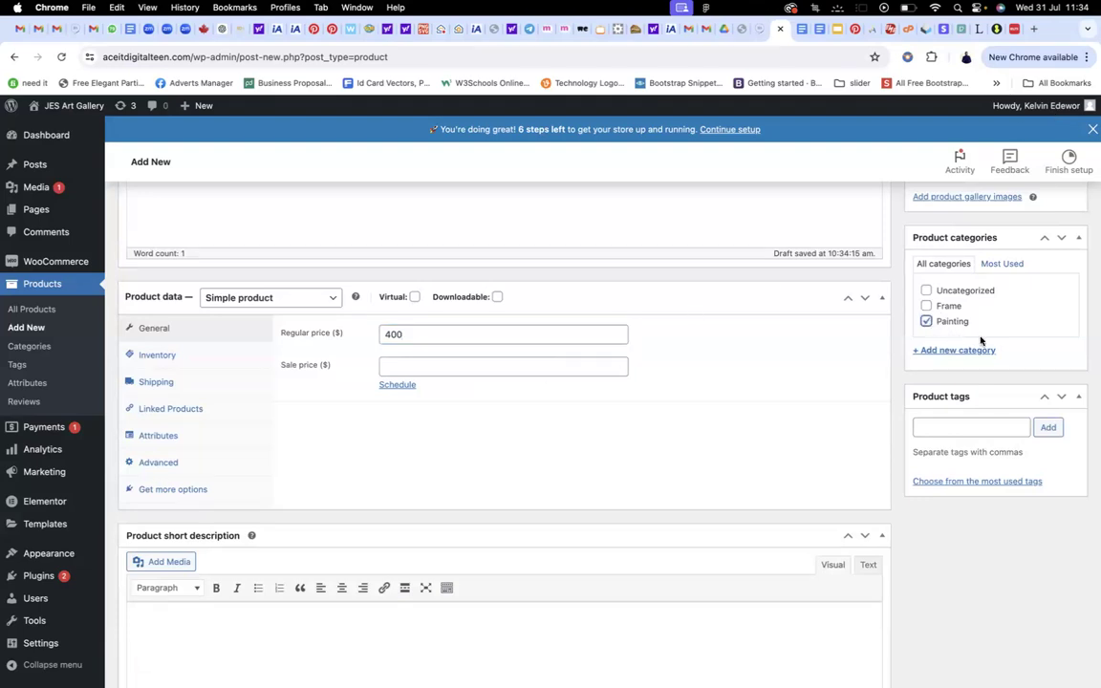
pyautogui.scroll(5, 979, 325)
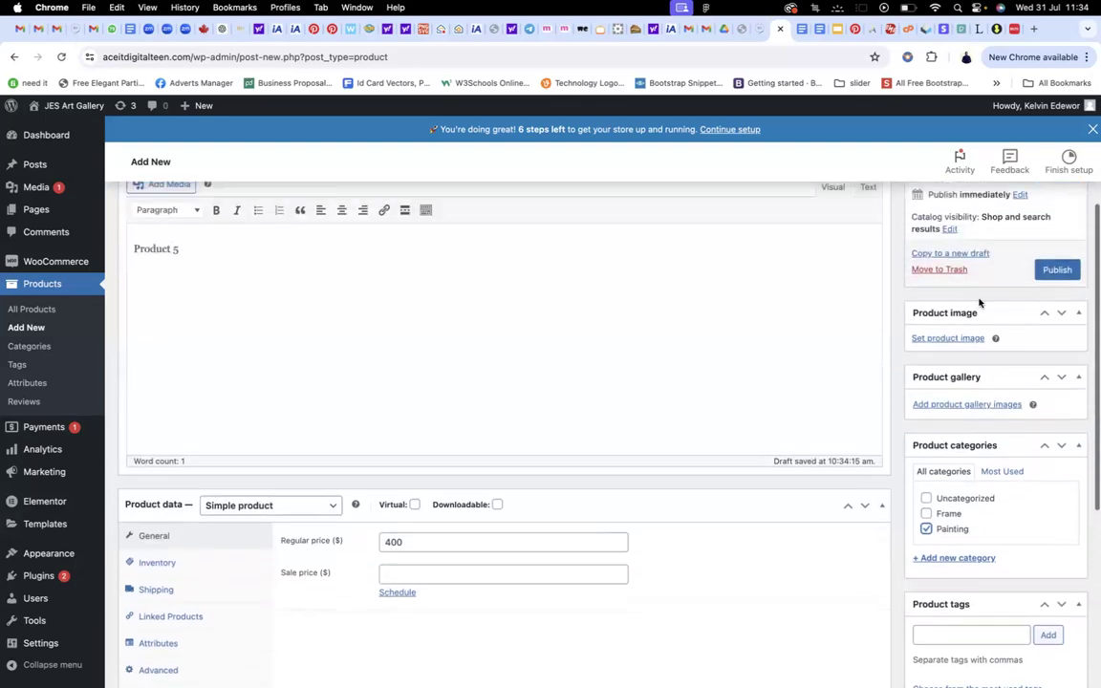
pyautogui.scroll(1, 980, 303)
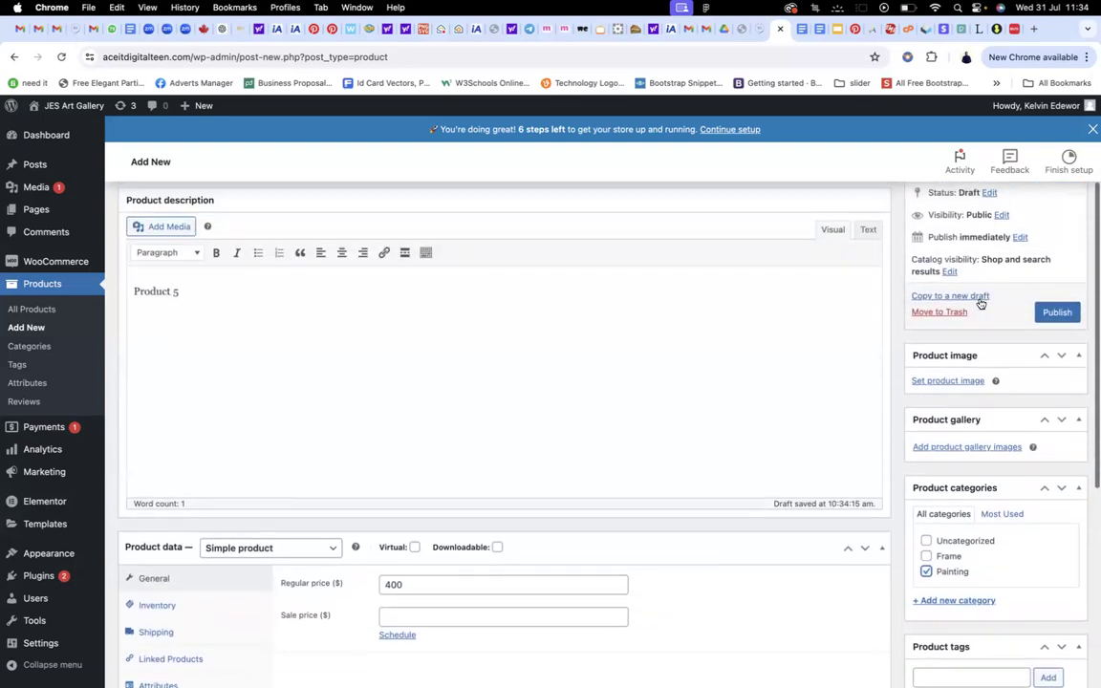
pyautogui.click(948, 382)
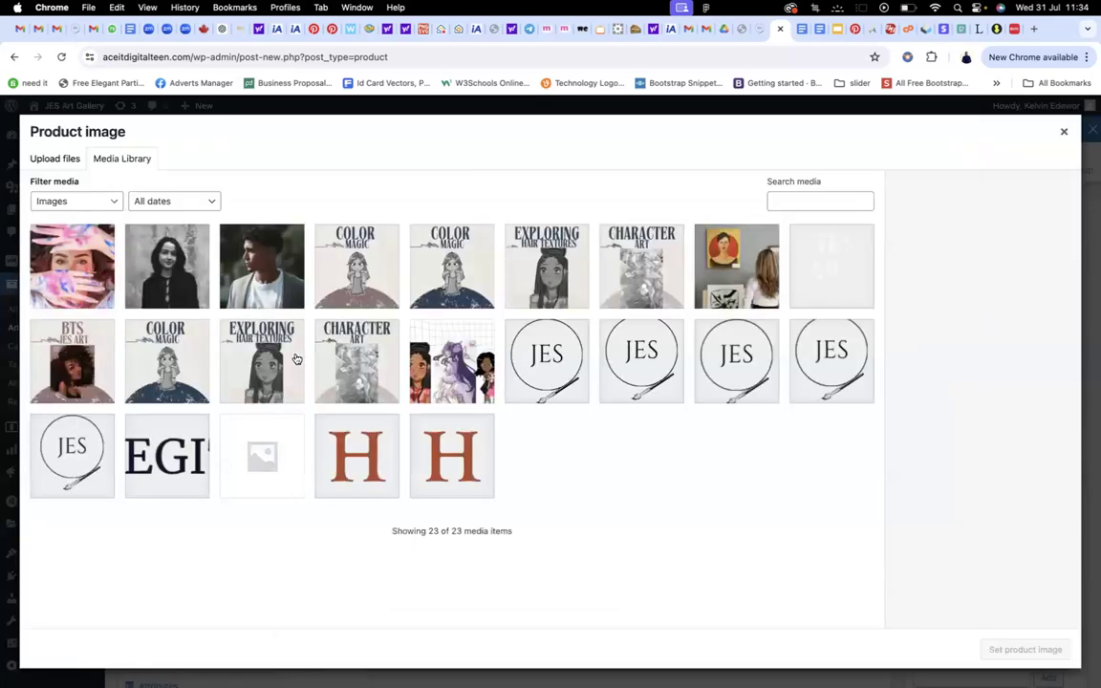
# Set BTS JES ART as the product image
pyautogui.click(104, 368)
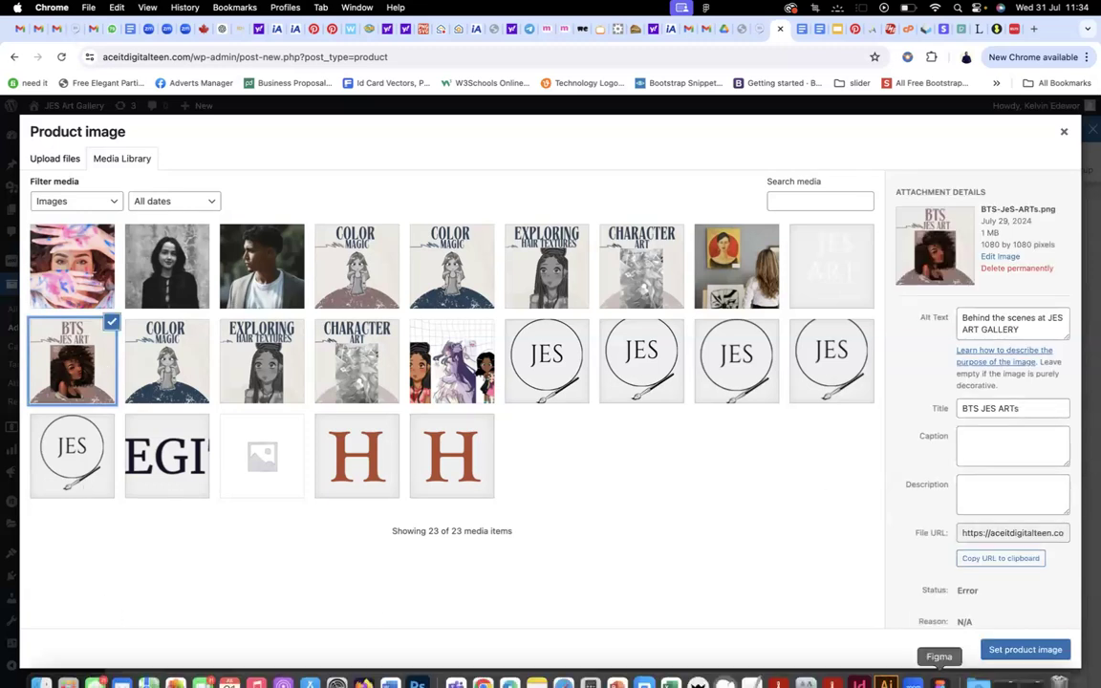
pyautogui.click(999, 649)
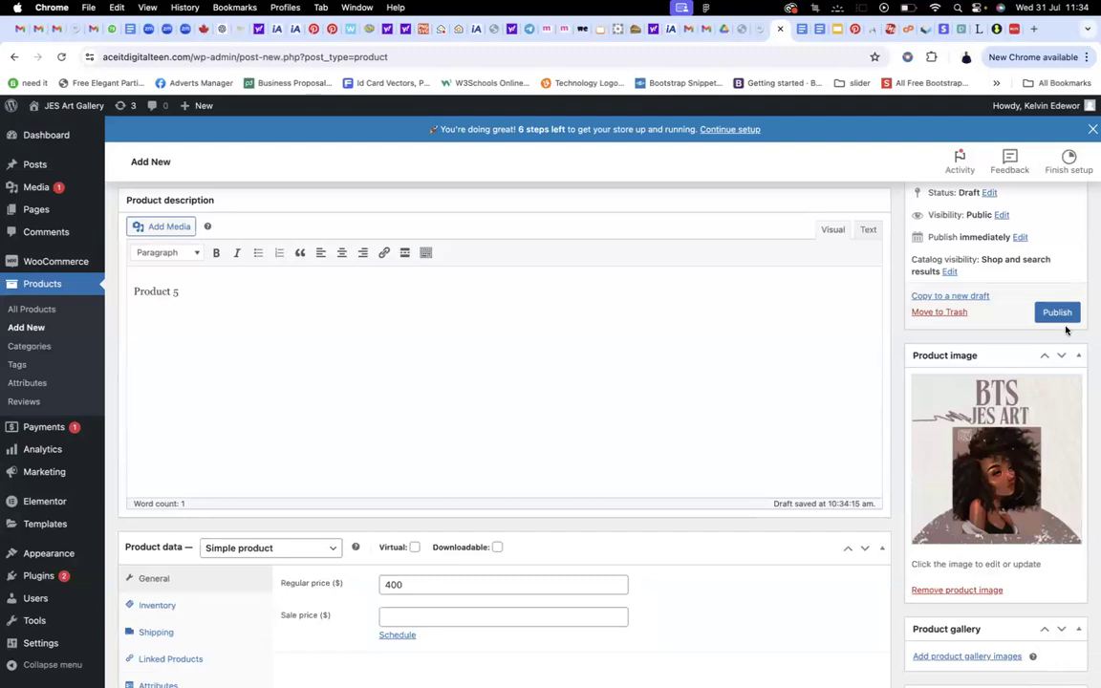
pyautogui.scroll(-2, 1063, 315)
pyautogui.scroll(2, 1079, 296)
pyautogui.scroll(2, 1092, 276)
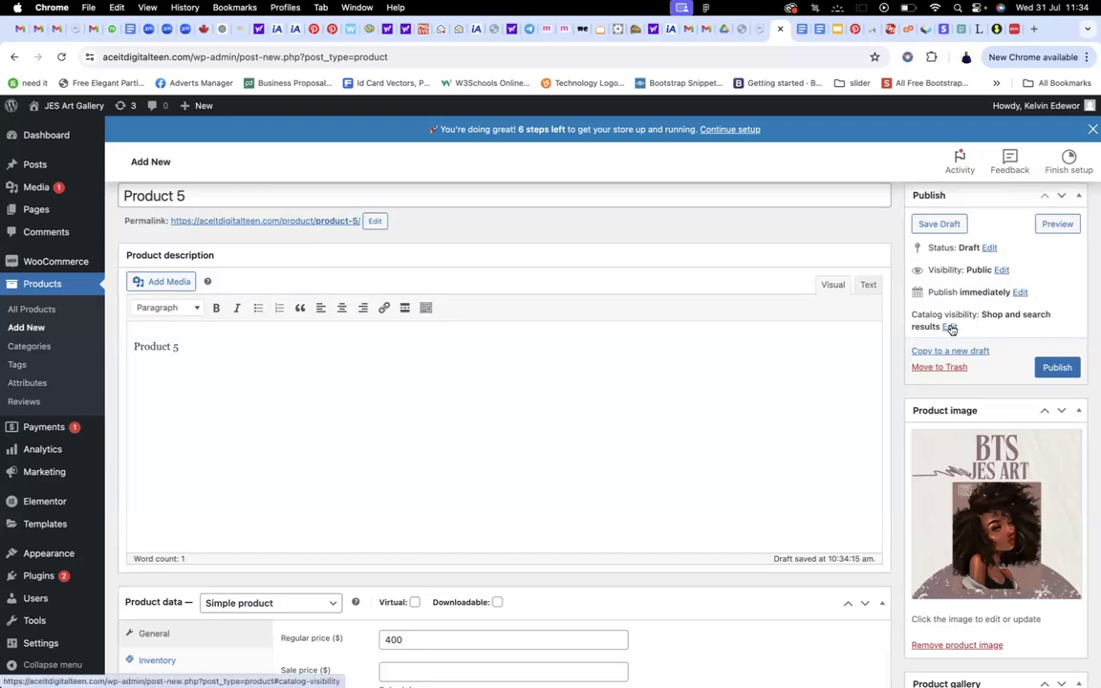
# Mark the product as featured in Catalog visibility and publish it
pyautogui.click(951, 327)
pyautogui.scroll(-2, 956, 363)
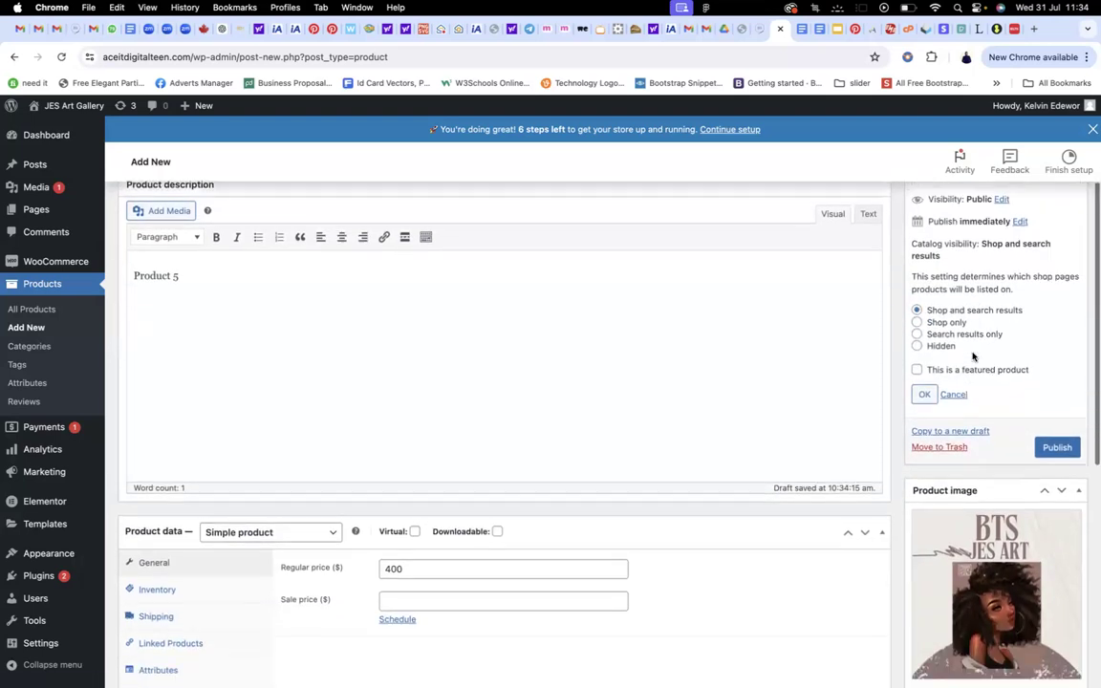
pyautogui.click(945, 371)
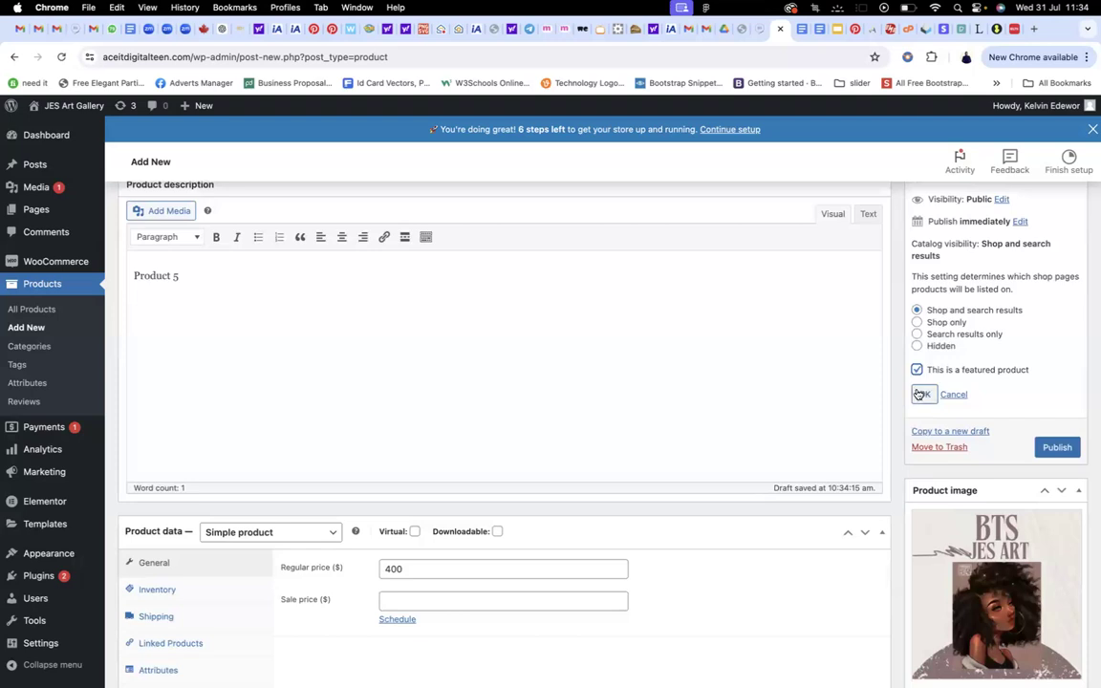
pyautogui.click(924, 393)
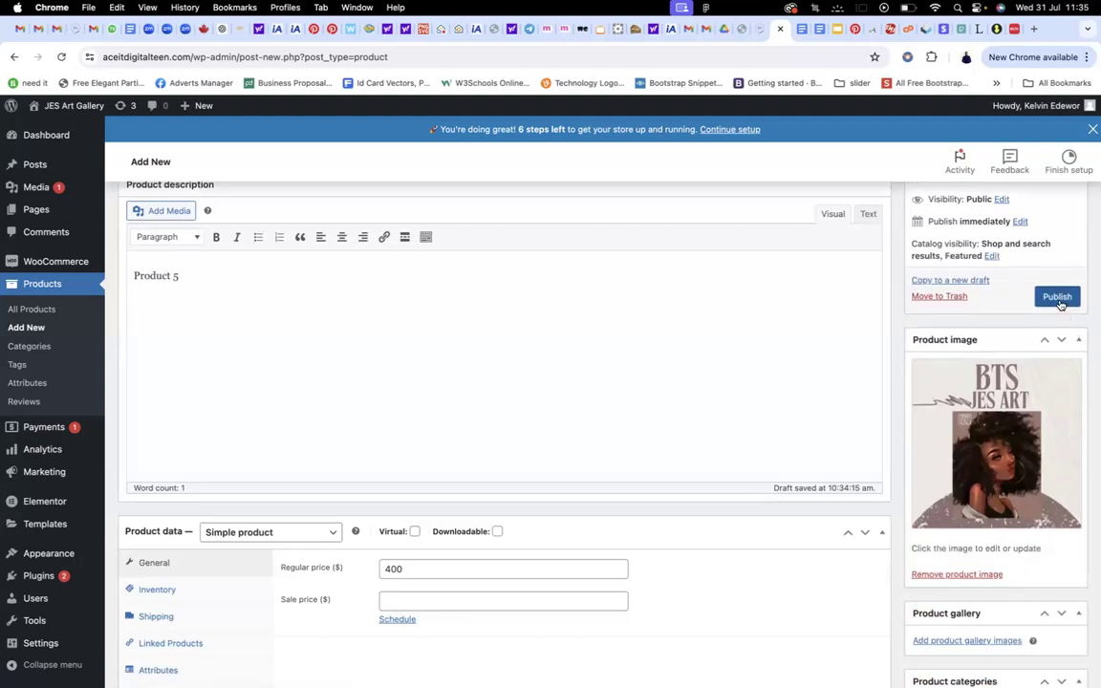
pyautogui.click(1057, 298)
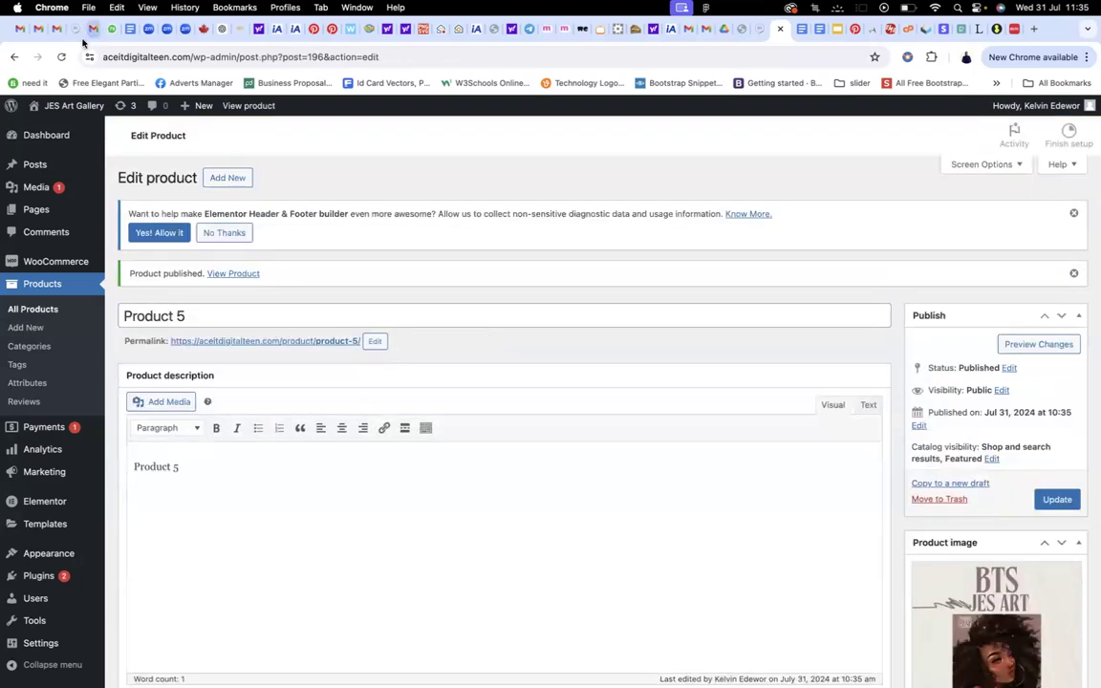
# Update Product 5, check it under Featured Artwork on the live home page, then edit with Elementor
pyautogui.scroll(-3, 666, 275)
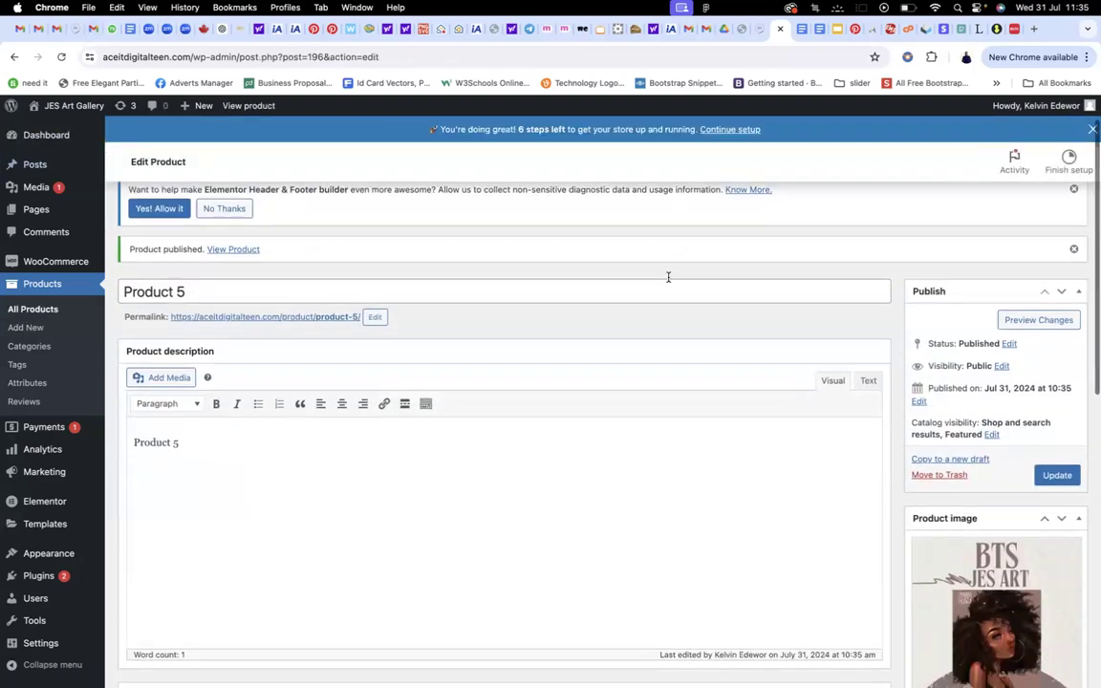
pyautogui.click(1043, 418)
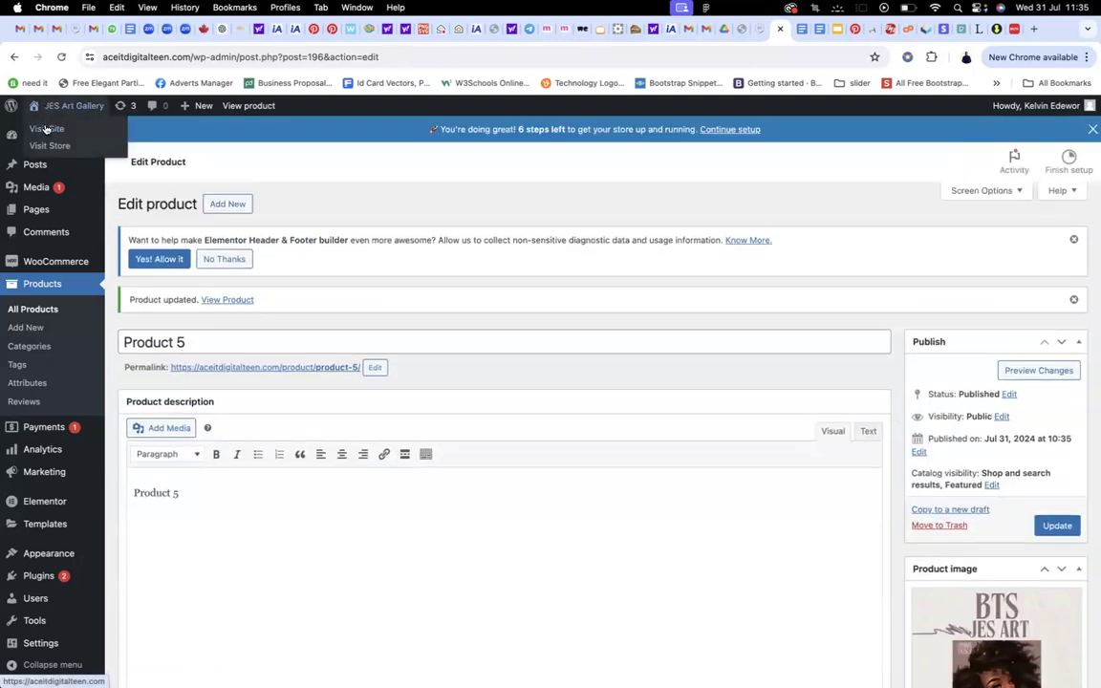
pyautogui.click(46, 129)
pyautogui.scroll(-4, 323, 250)
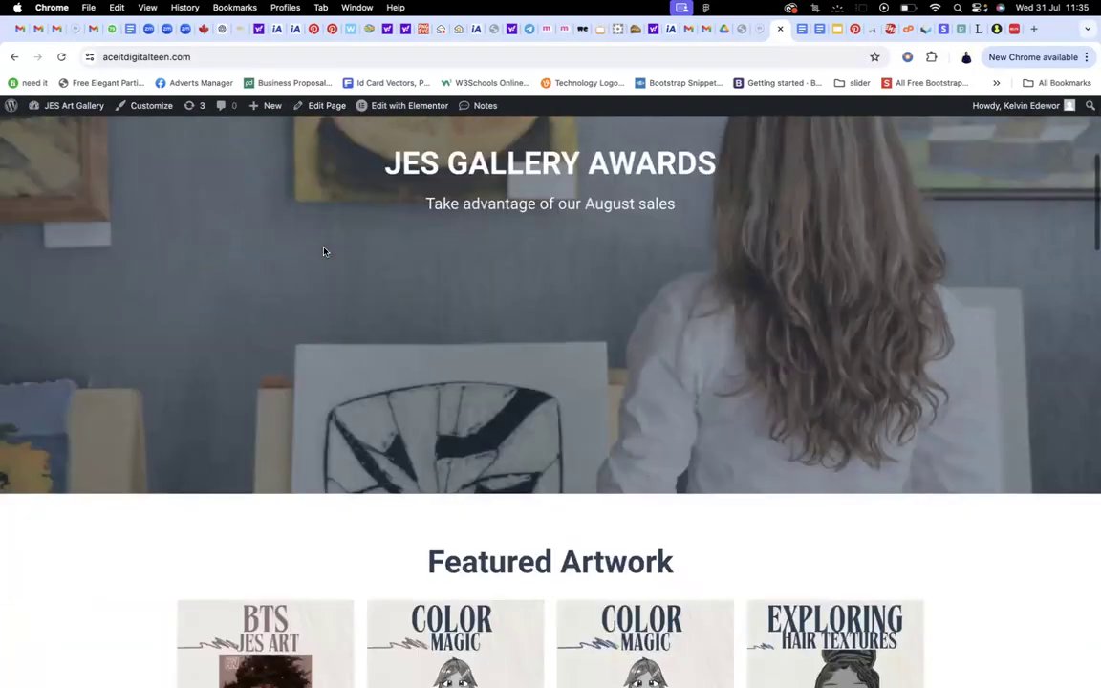
pyautogui.scroll(2, 323, 250)
pyautogui.scroll(-10, 323, 253)
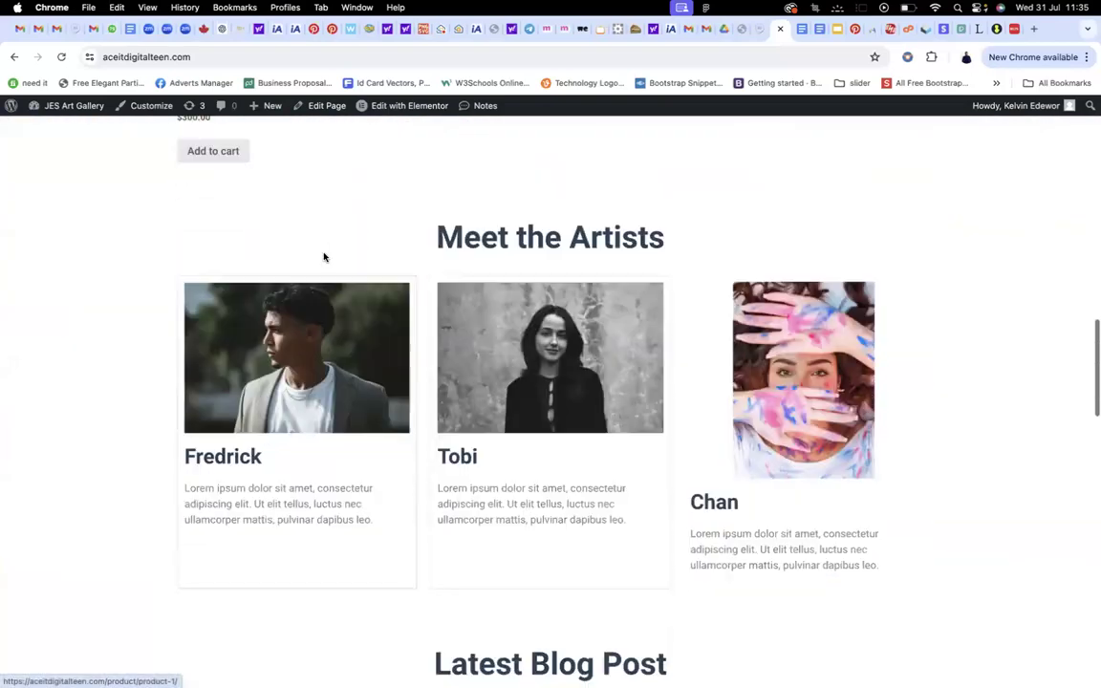
pyautogui.scroll(-10, 325, 258)
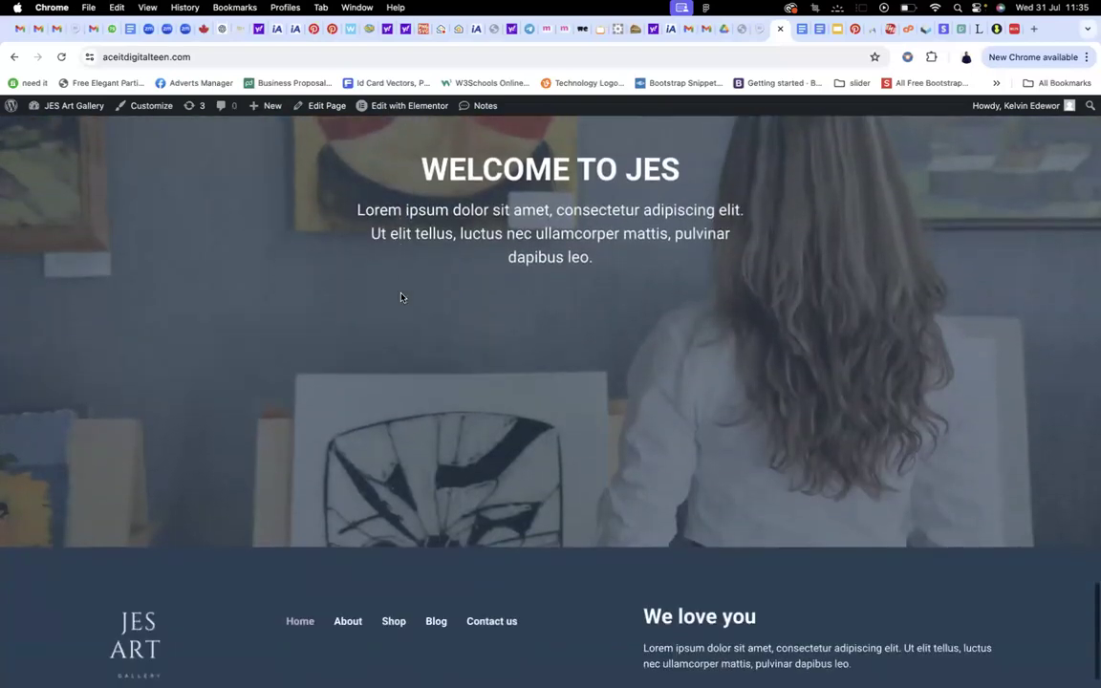
pyautogui.scroll(2, 400, 297)
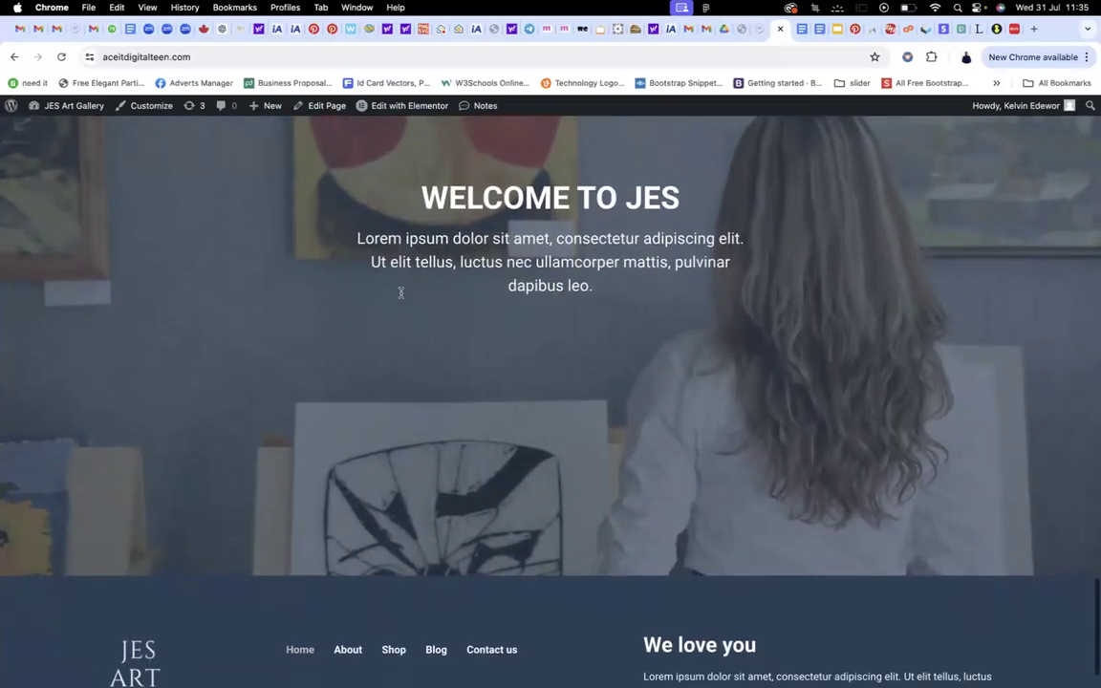
pyautogui.click(400, 106)
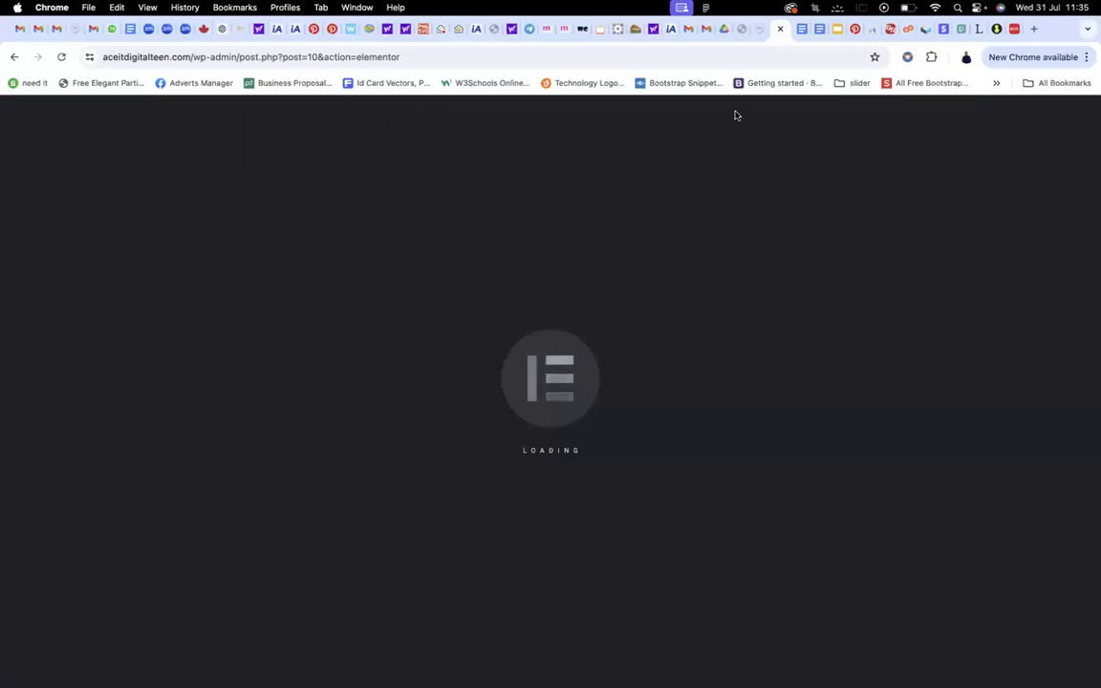
# Add an empty Flexbox container with the second structure below the Featured Artwork products
pyautogui.click(760, 34)
pyautogui.scroll(-5, 550, 281)
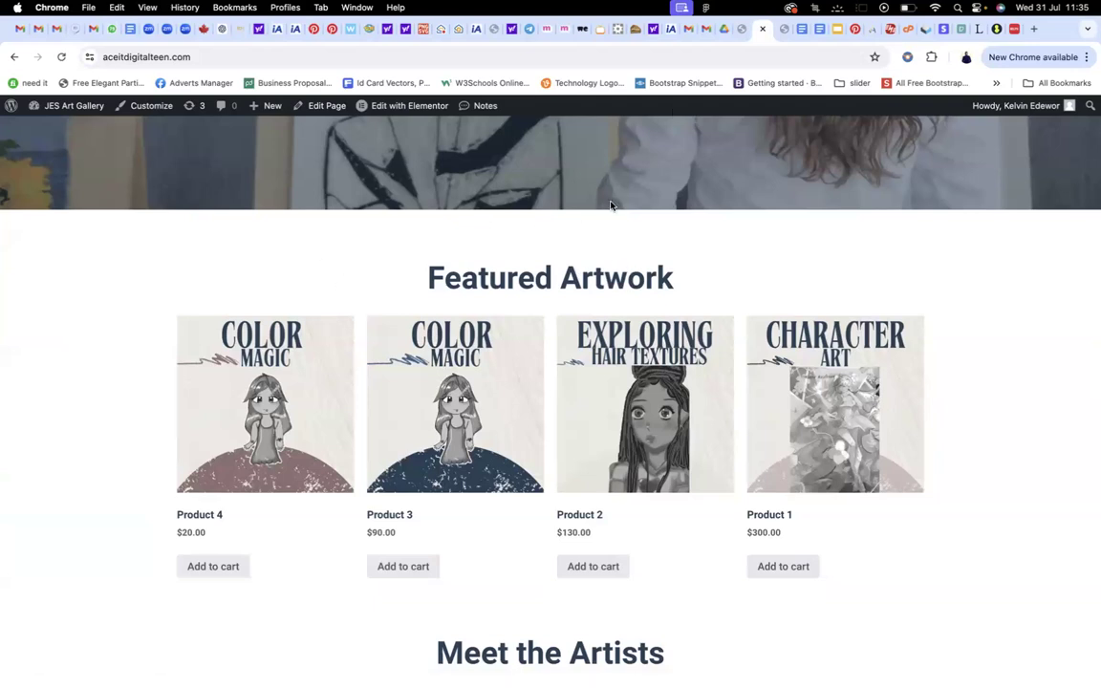
pyautogui.click(746, 32)
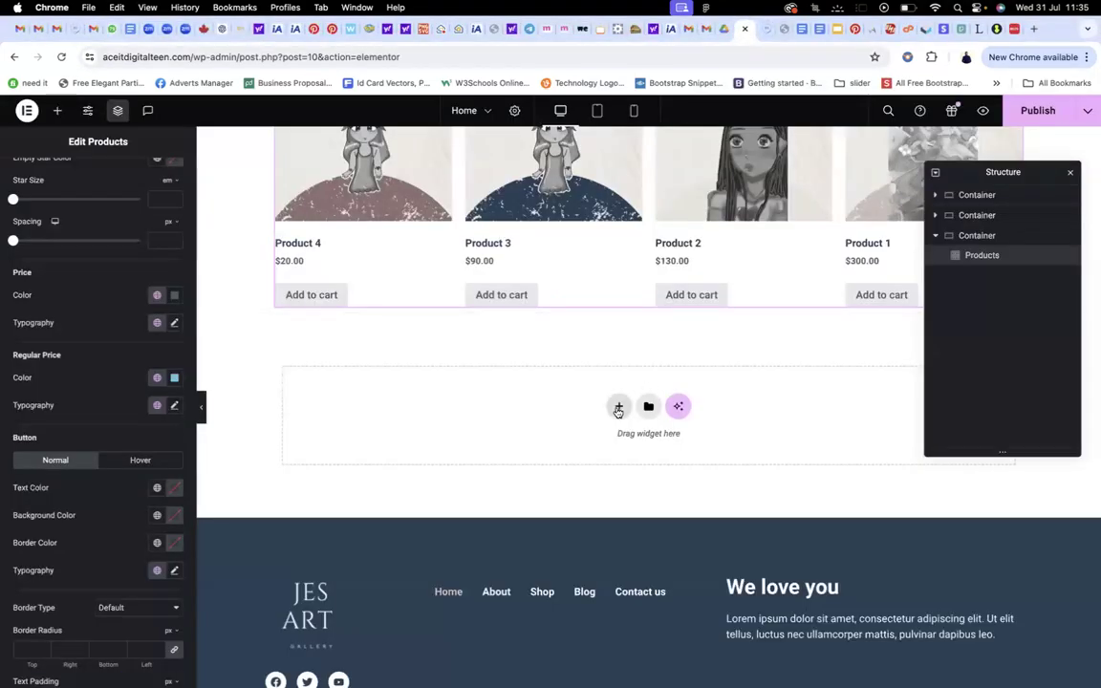
pyautogui.click(615, 407)
pyautogui.scroll(-3, 612, 413)
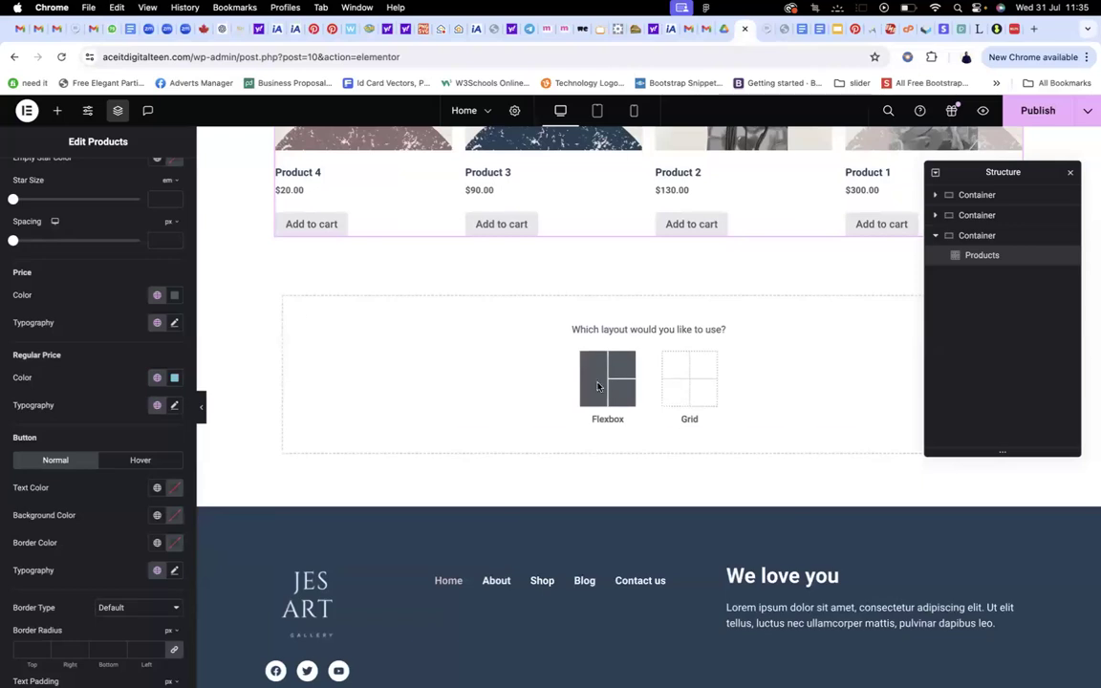
pyautogui.click(599, 384)
pyautogui.click(540, 364)
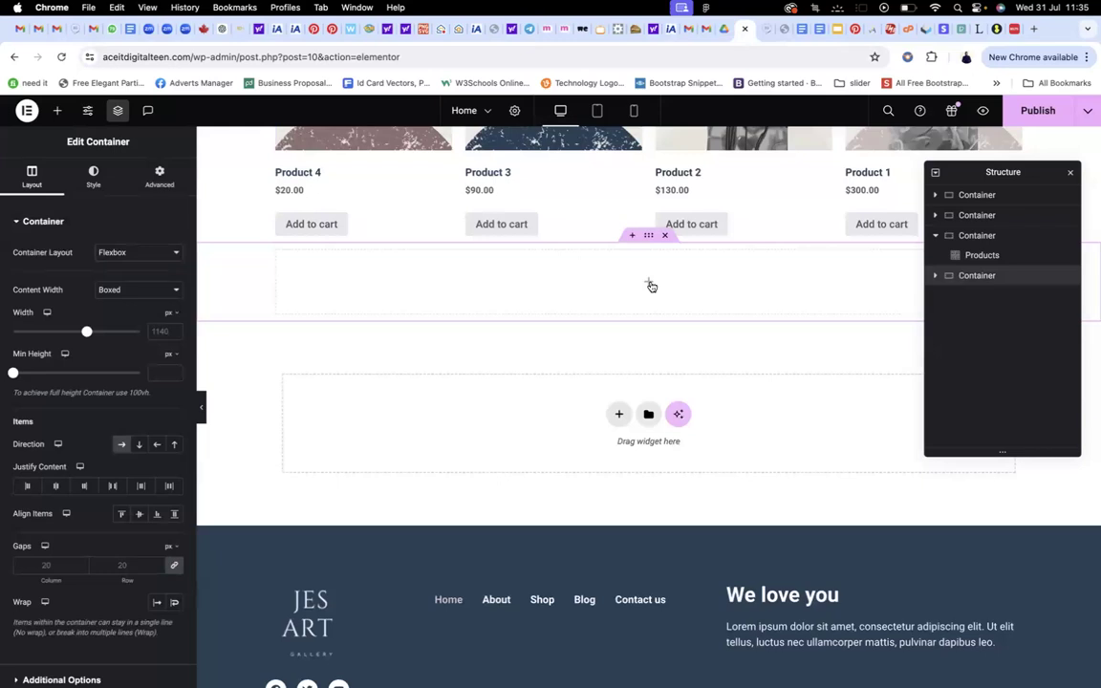
pyautogui.click(650, 284)
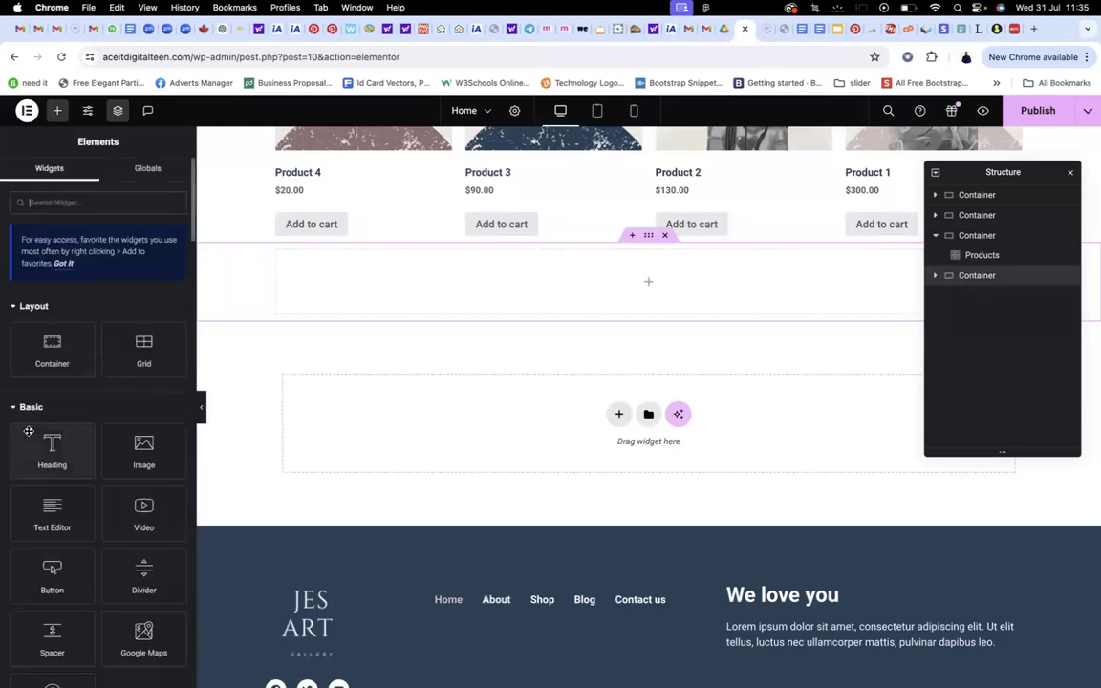
# Drop a Heading widget into the empty container and title it 'FEATURED PRODUCT'
pyautogui.moveTo(34, 444); pyautogui.dragTo(631, 287)
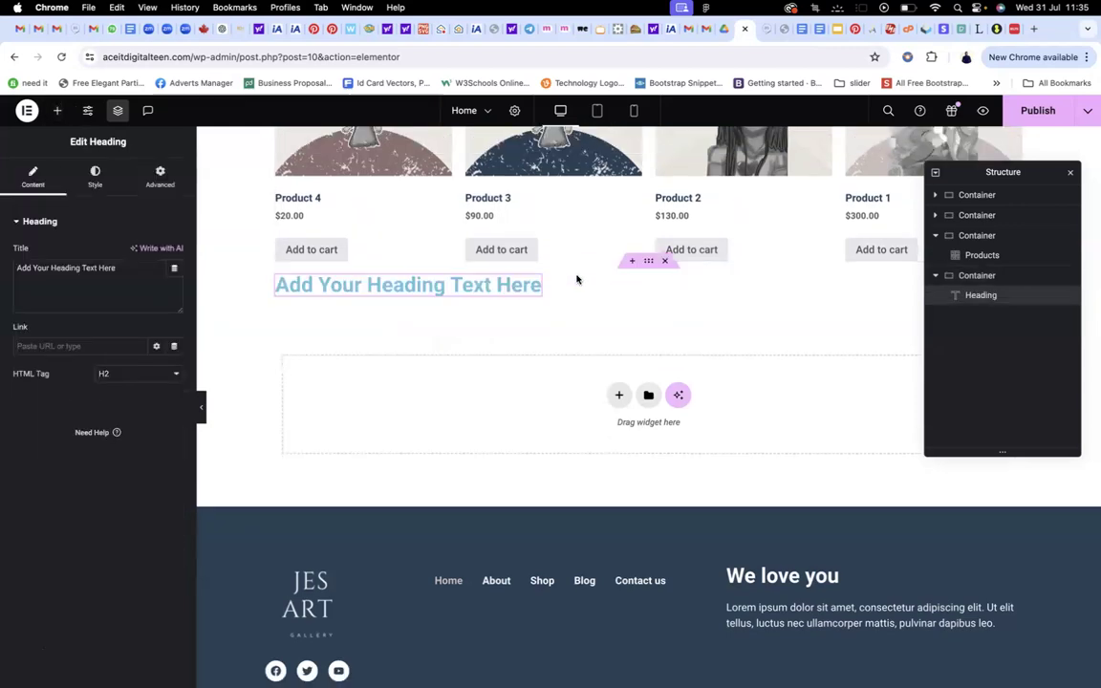
pyautogui.press('super+a')
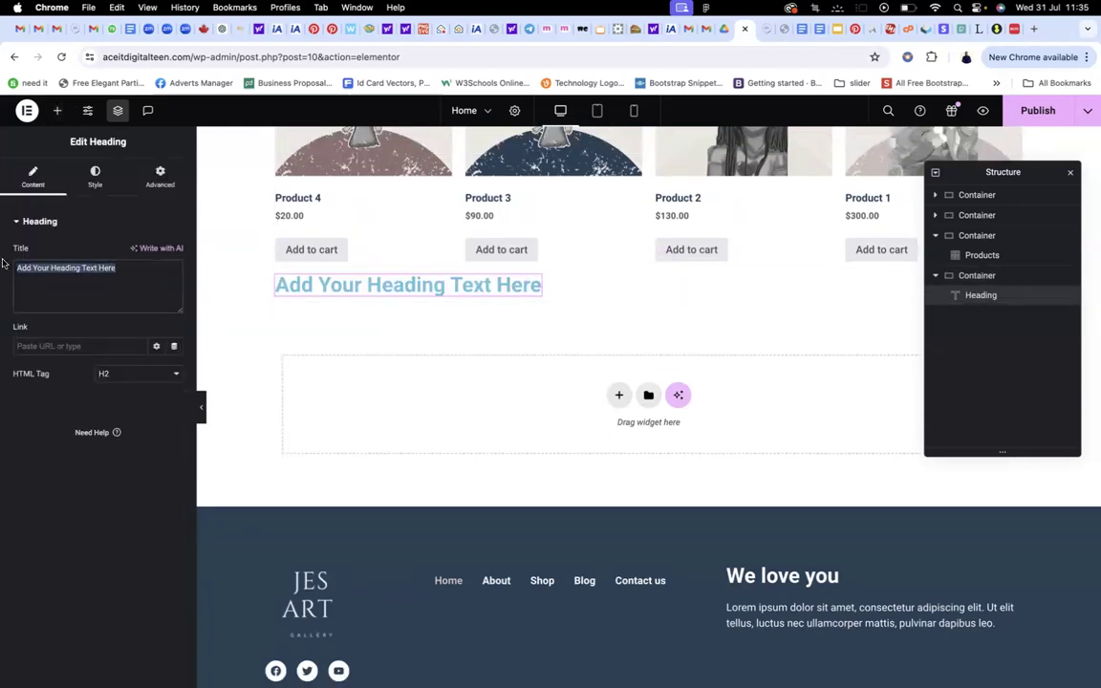
pyautogui.write('FEAT')
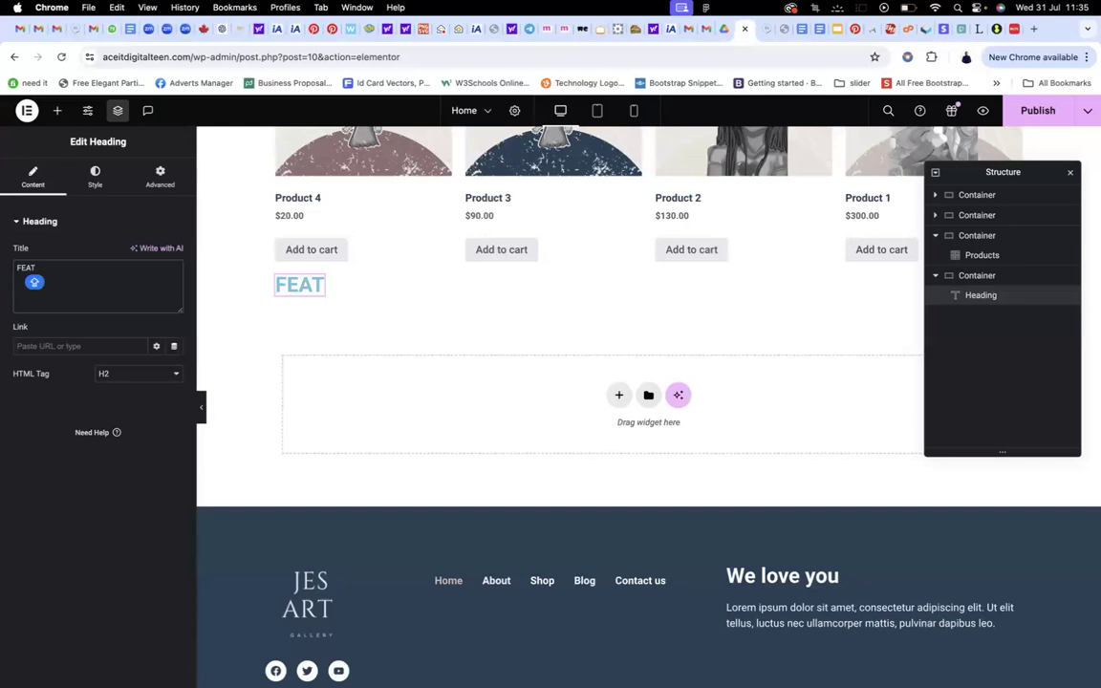
pyautogui.write('URED')
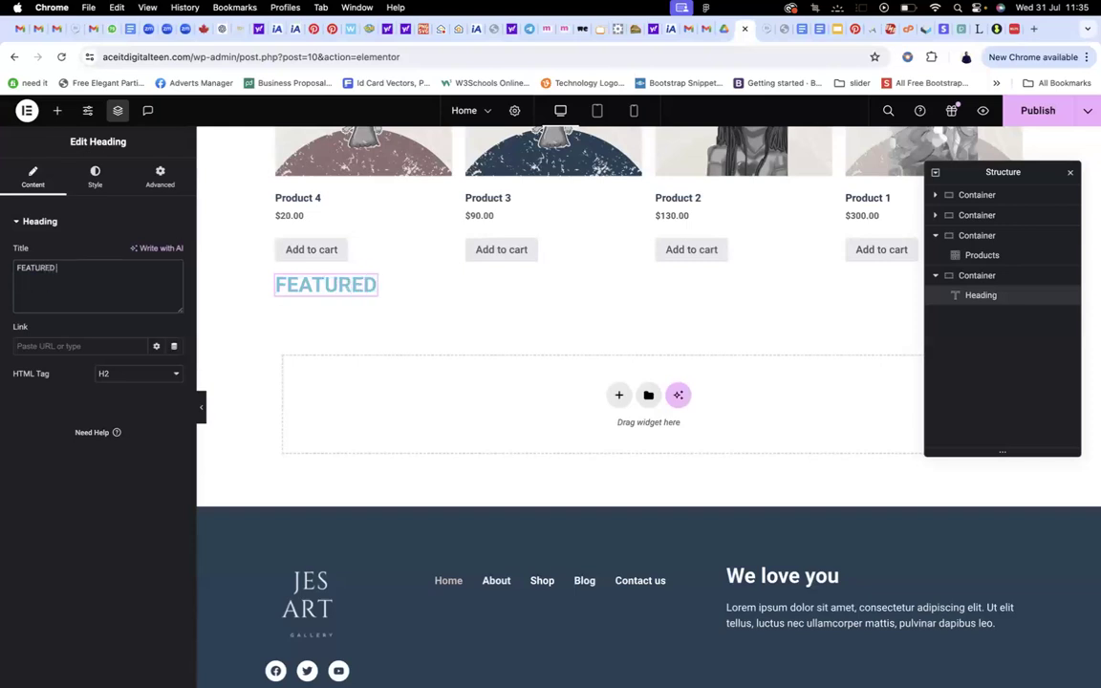
pyautogui.write(' PRODUCT')
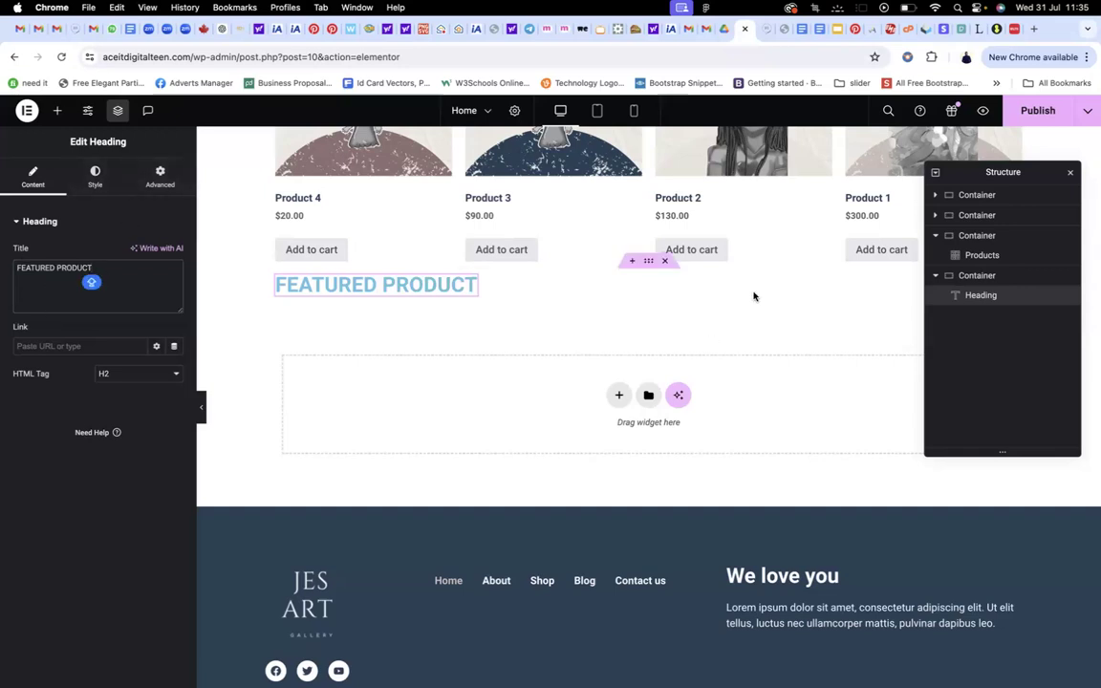
# Select the heading's container, then switch to the live-site tab to check the page
pyautogui.click(978, 277)
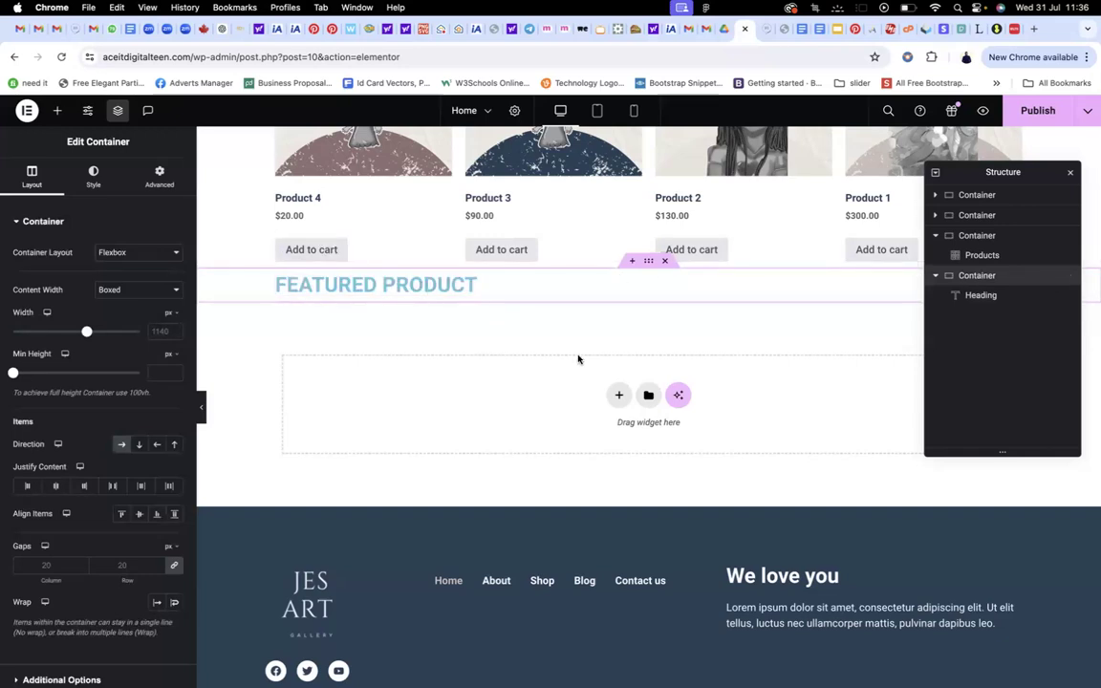
pyautogui.scroll(2, 580, 361)
pyautogui.scroll(-2, 580, 361)
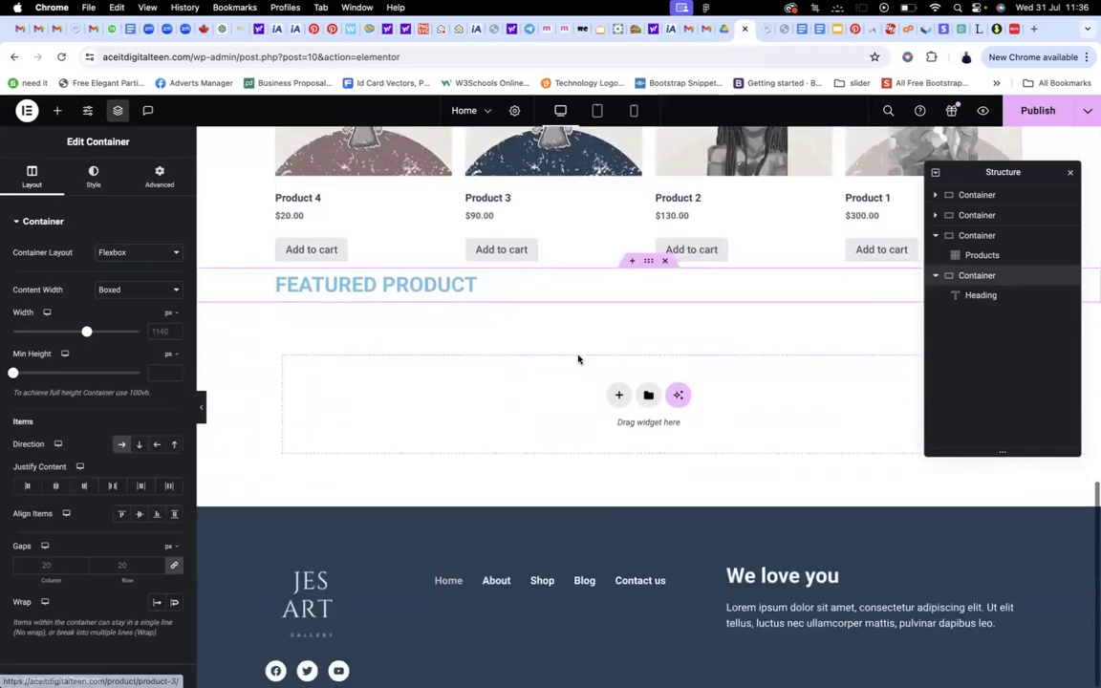
pyautogui.scroll(15, 578, 359)
pyautogui.scroll(-15, 579, 359)
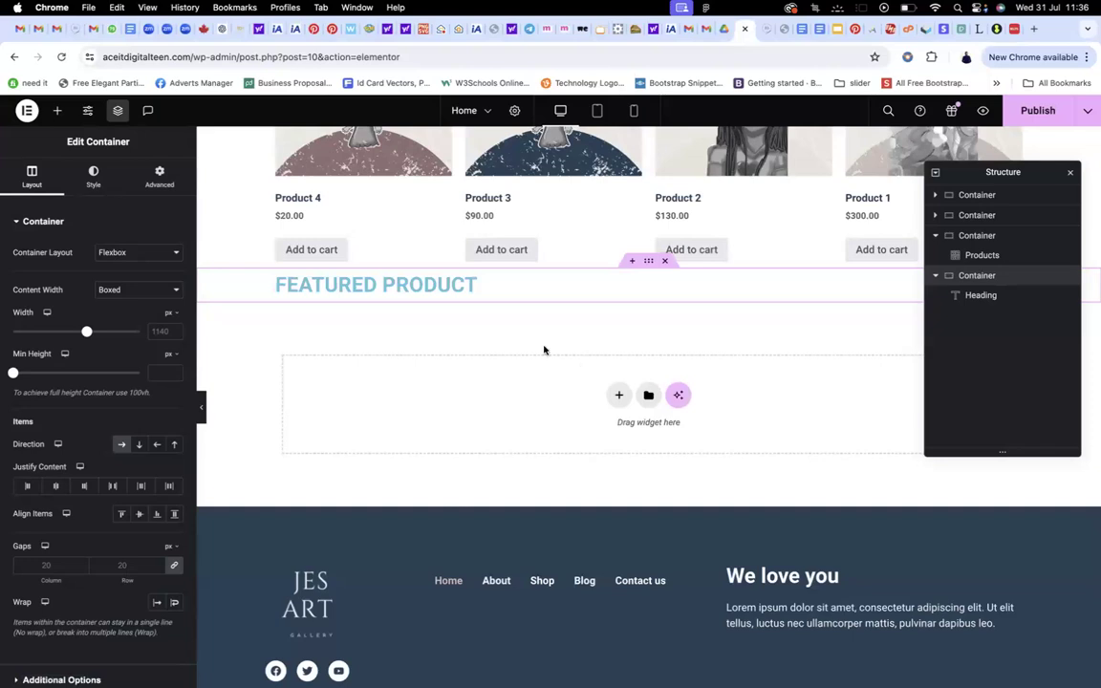
pyautogui.click(766, 29)
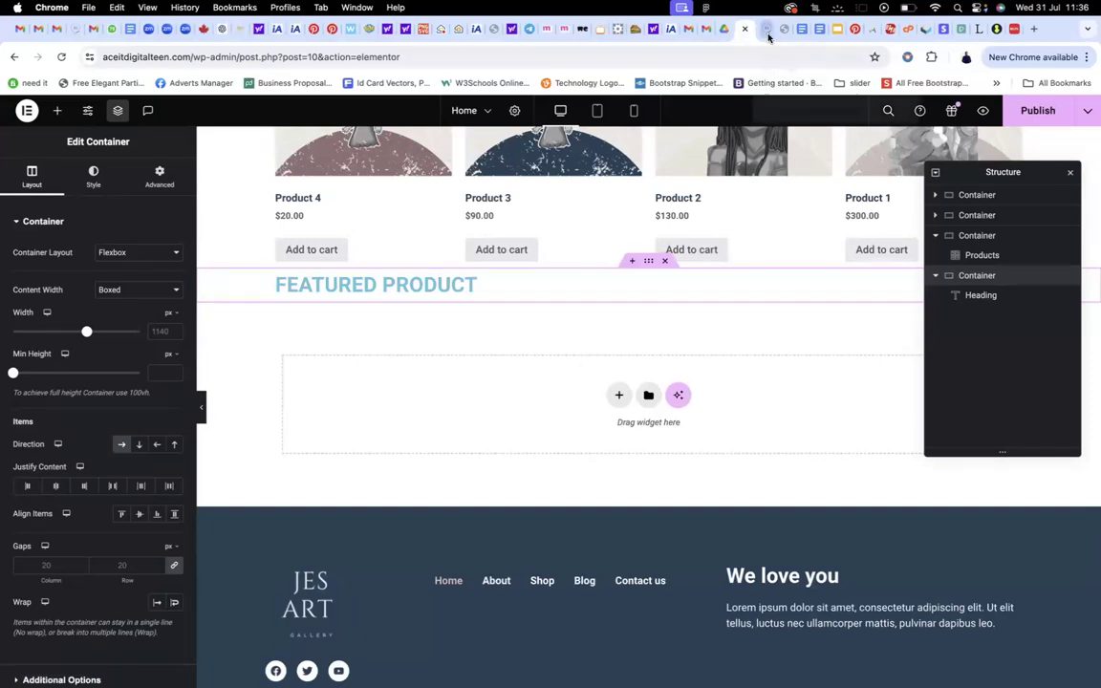
pyautogui.scroll(-12, 688, 229)
pyautogui.scroll(20, 688, 229)
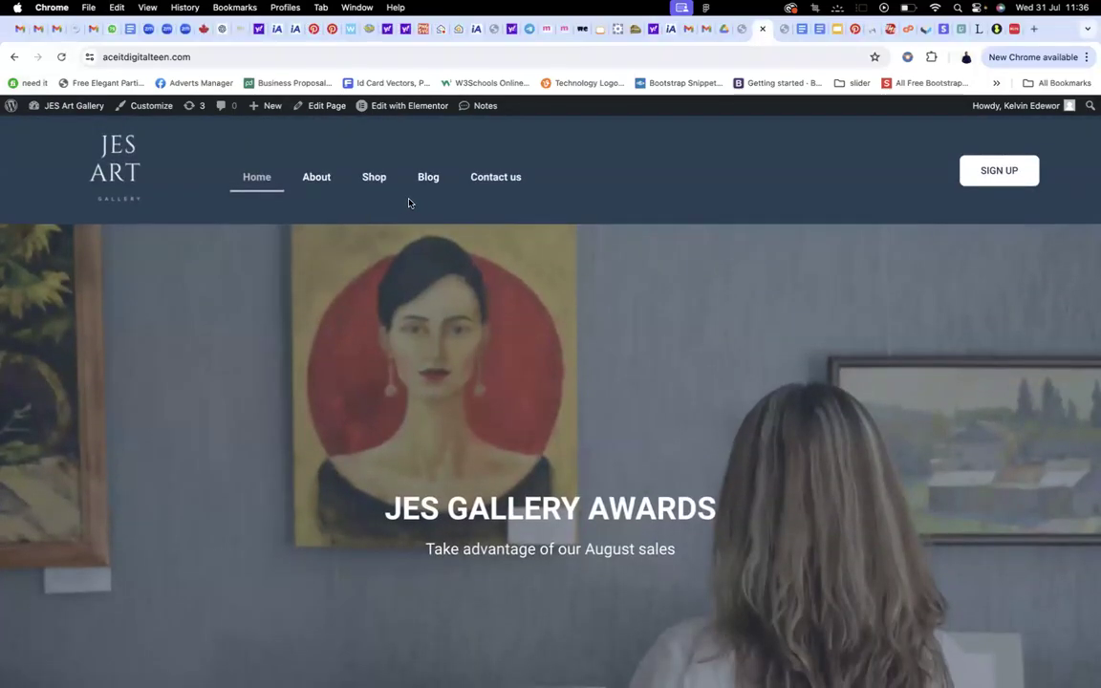
# Review the live homepage, glance at the editor tab, then reopen the homepage in Elementor
pyautogui.scroll(-15, 412, 258)
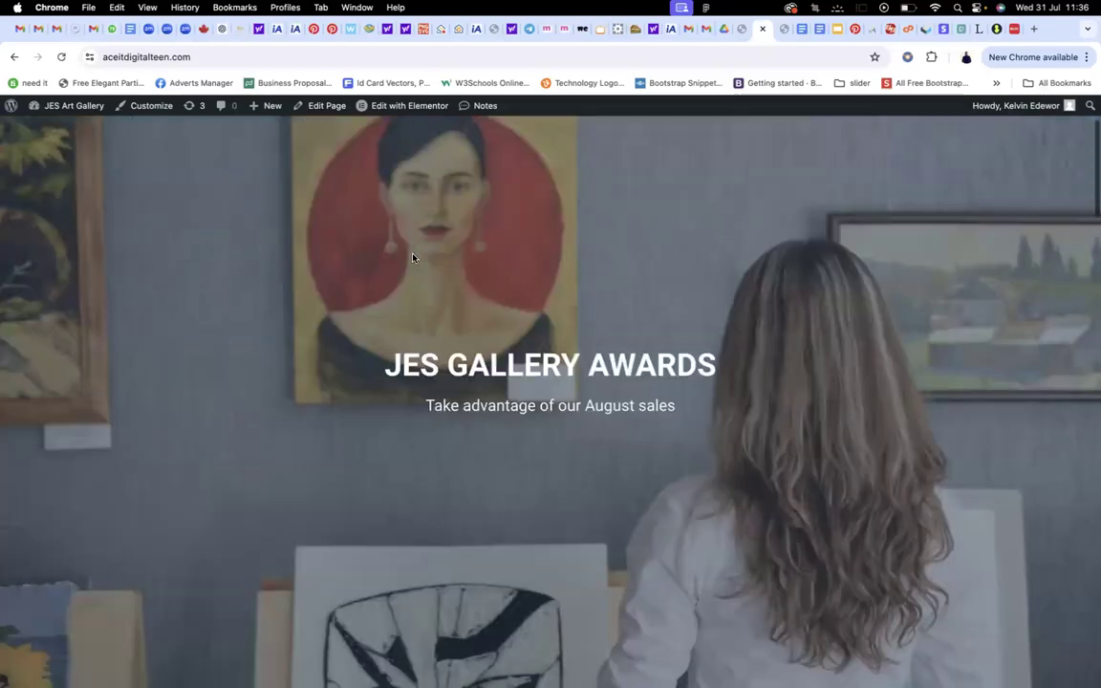
pyautogui.scroll(-10, 413, 258)
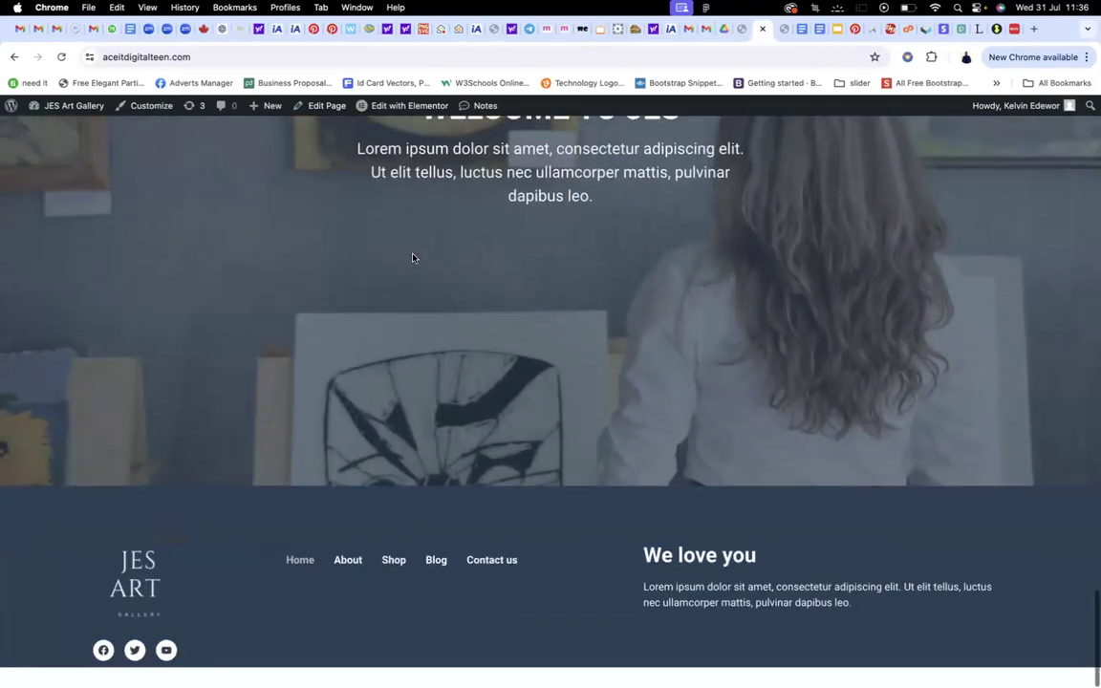
pyautogui.scroll(5, 413, 258)
pyautogui.scroll(3, 413, 258)
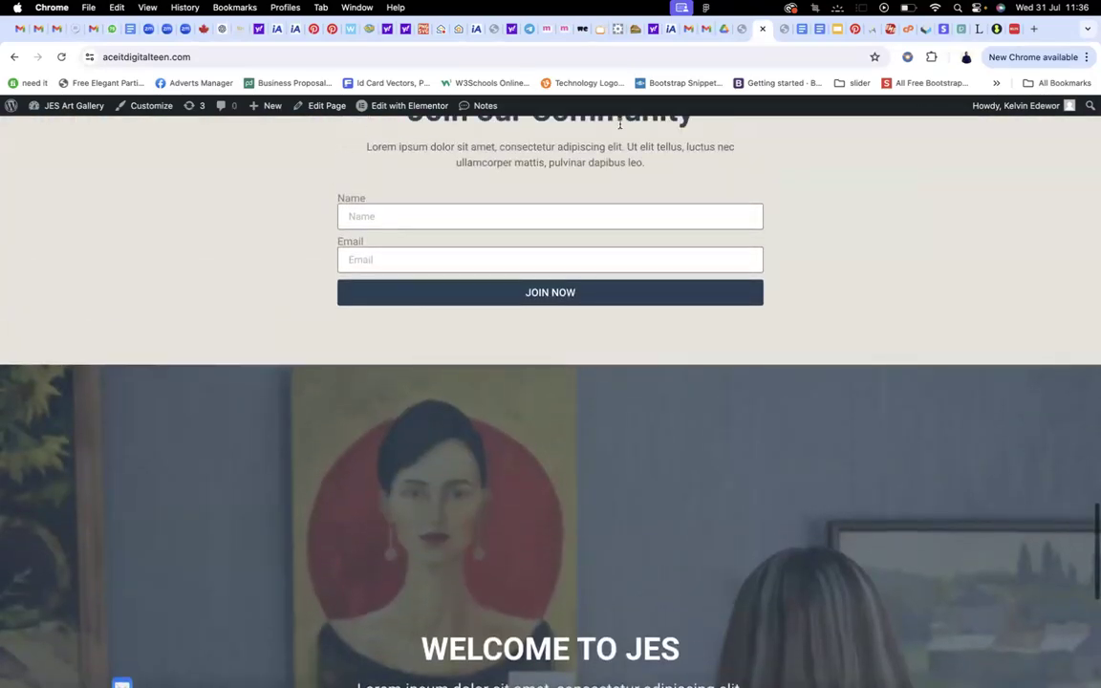
pyautogui.click(740, 33)
pyautogui.scroll(3, 657, 281)
pyautogui.scroll(-3, 657, 287)
pyautogui.scroll(10, 656, 285)
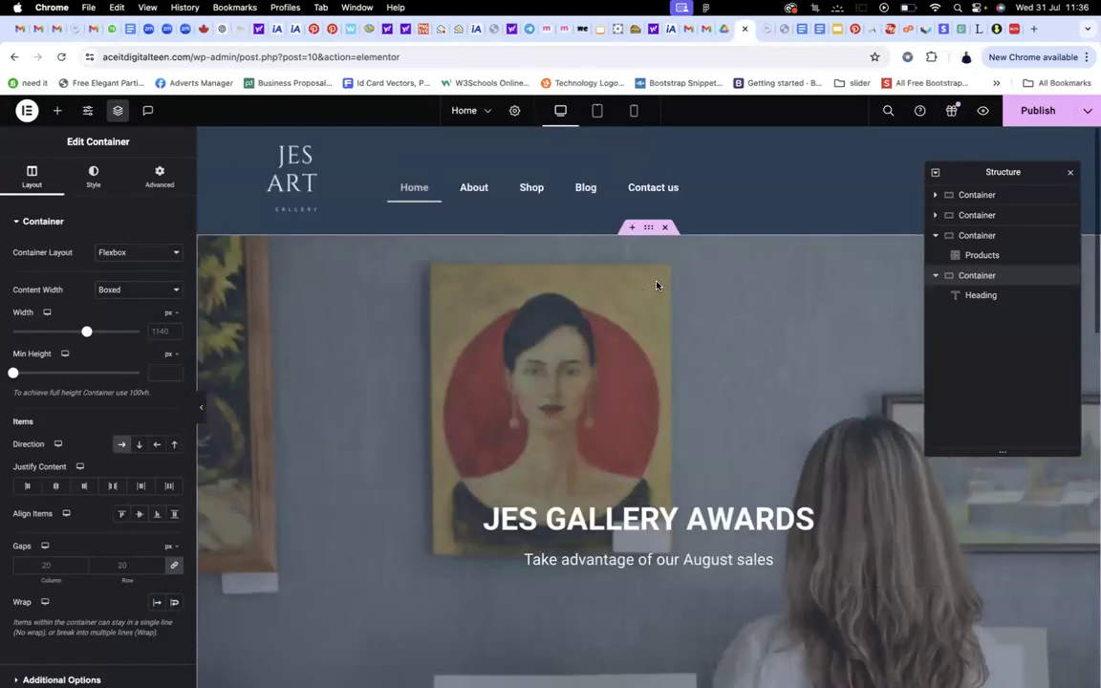
pyautogui.scroll(-2, 656, 283)
pyautogui.click(764, 29)
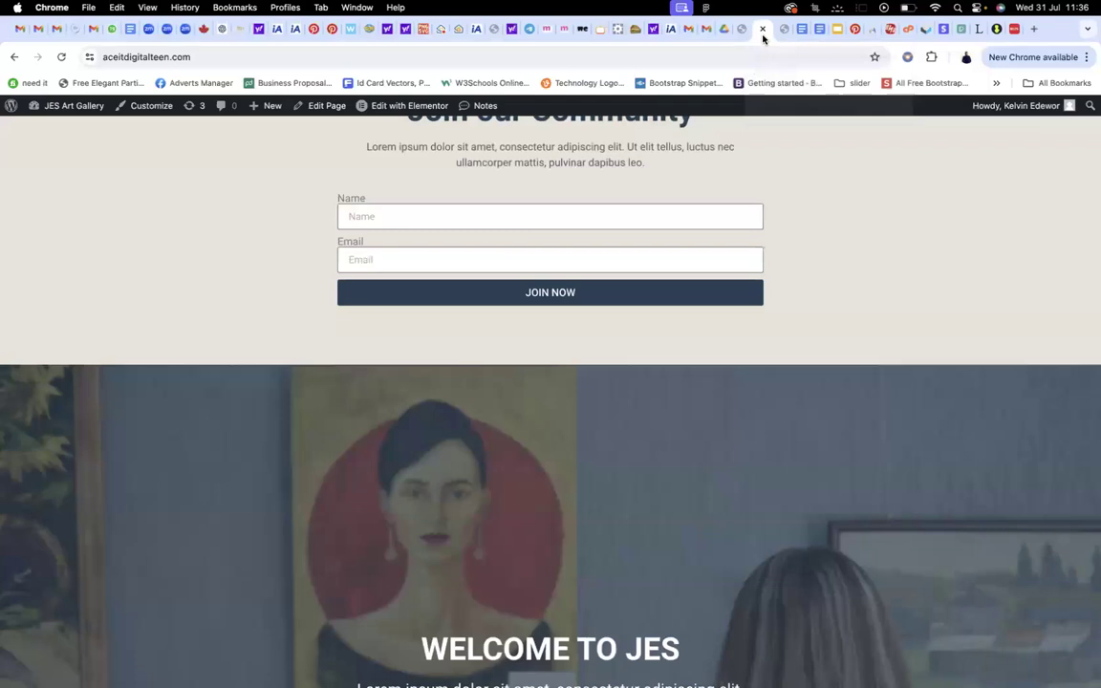
pyautogui.click(409, 107)
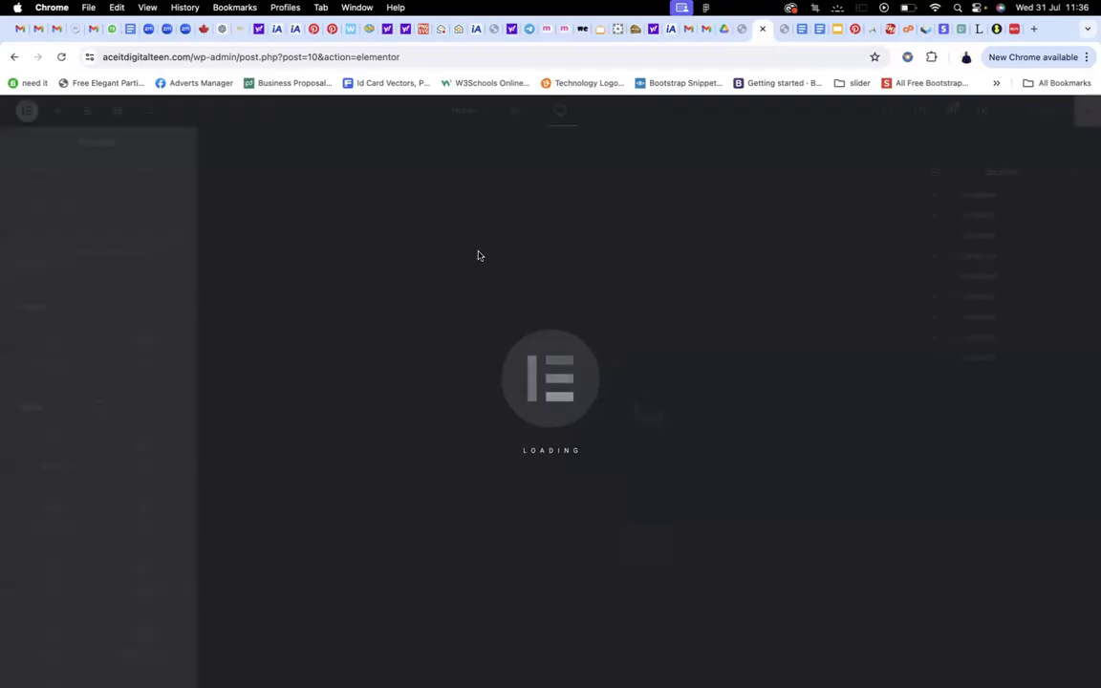
# Add a single-column Flexbox container above the footer
pyautogui.scroll(-20, 479, 255)
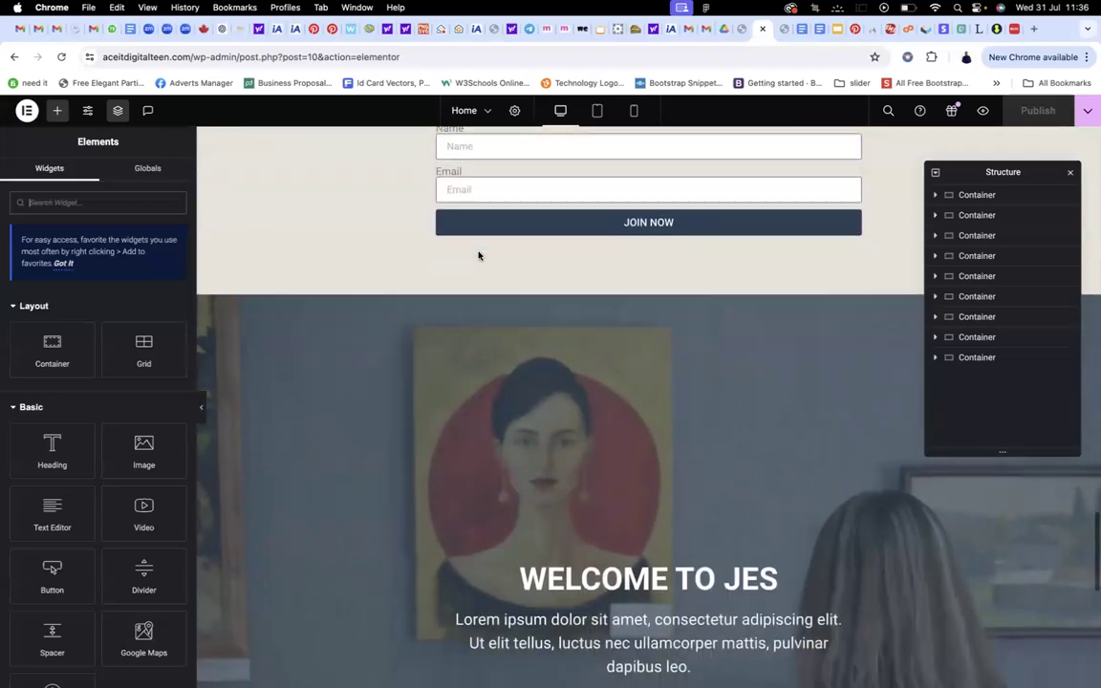
pyautogui.scroll(5, 551, 152)
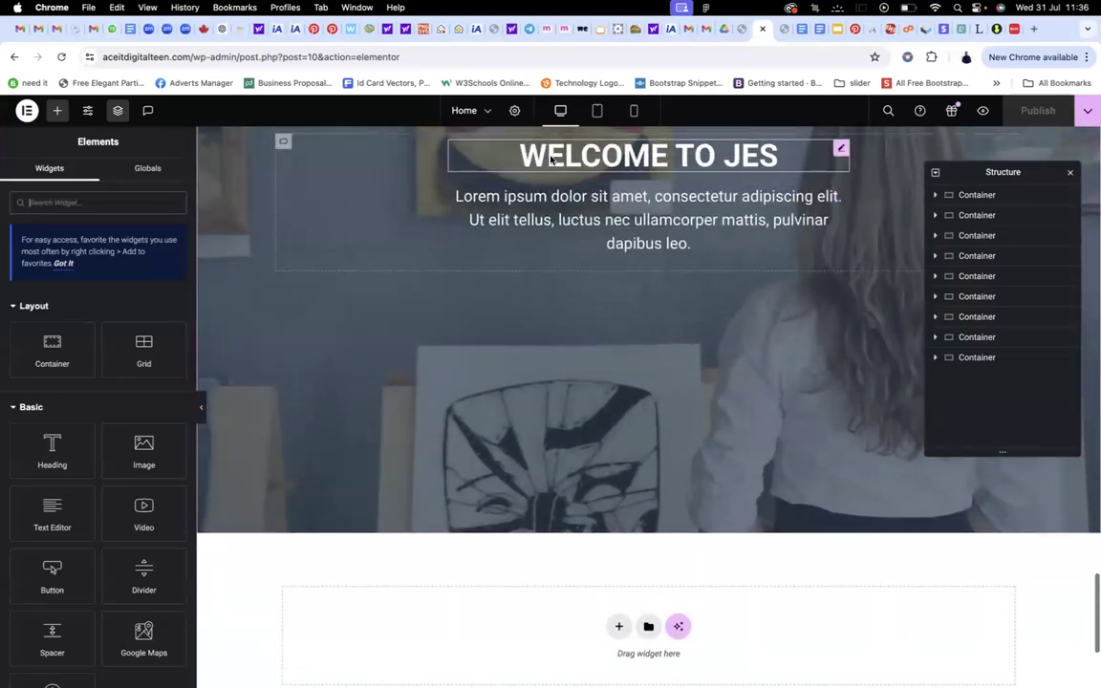
pyautogui.scroll(-4, 619, 316)
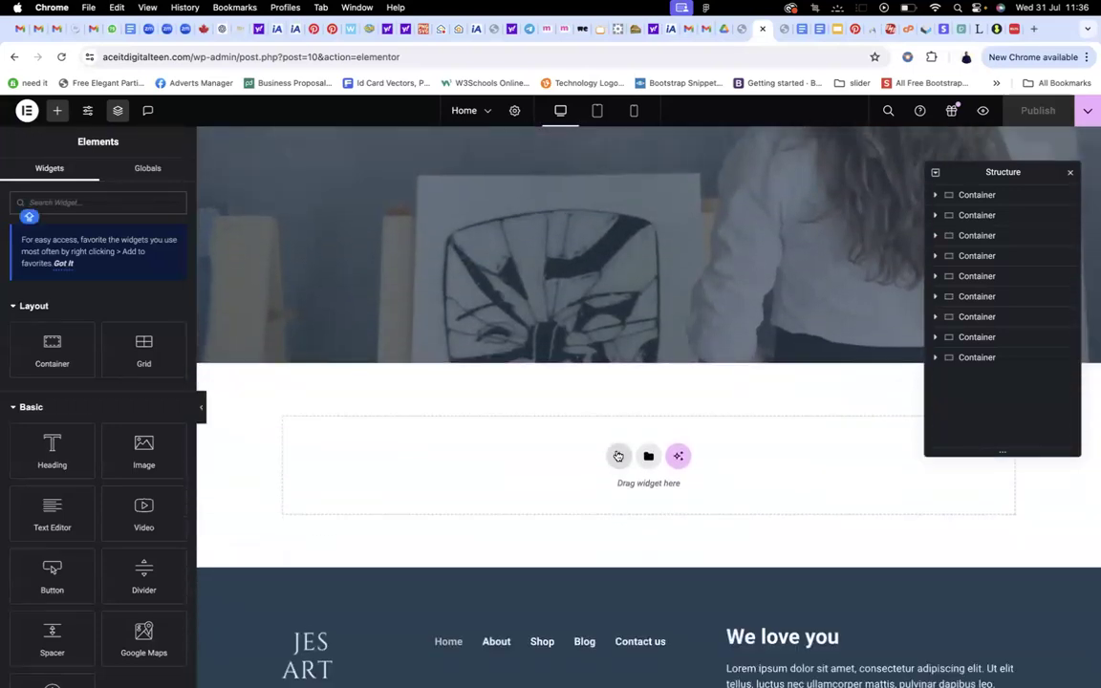
pyautogui.click(618, 456)
pyautogui.scroll(-2, 609, 393)
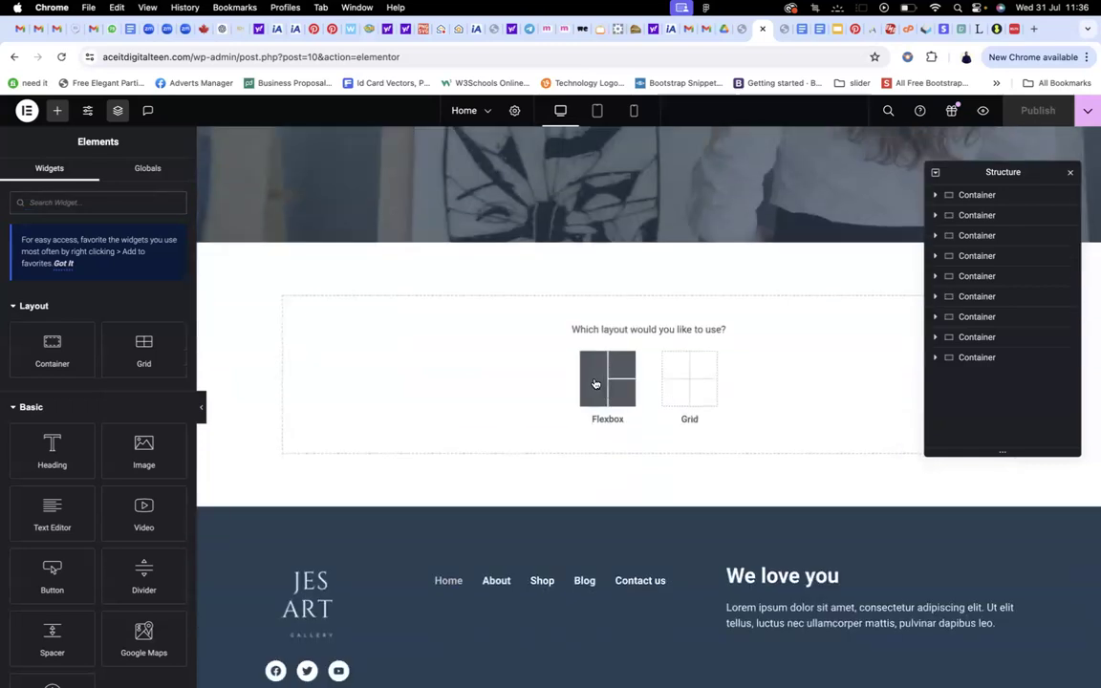
pyautogui.click(594, 383)
pyautogui.click(538, 361)
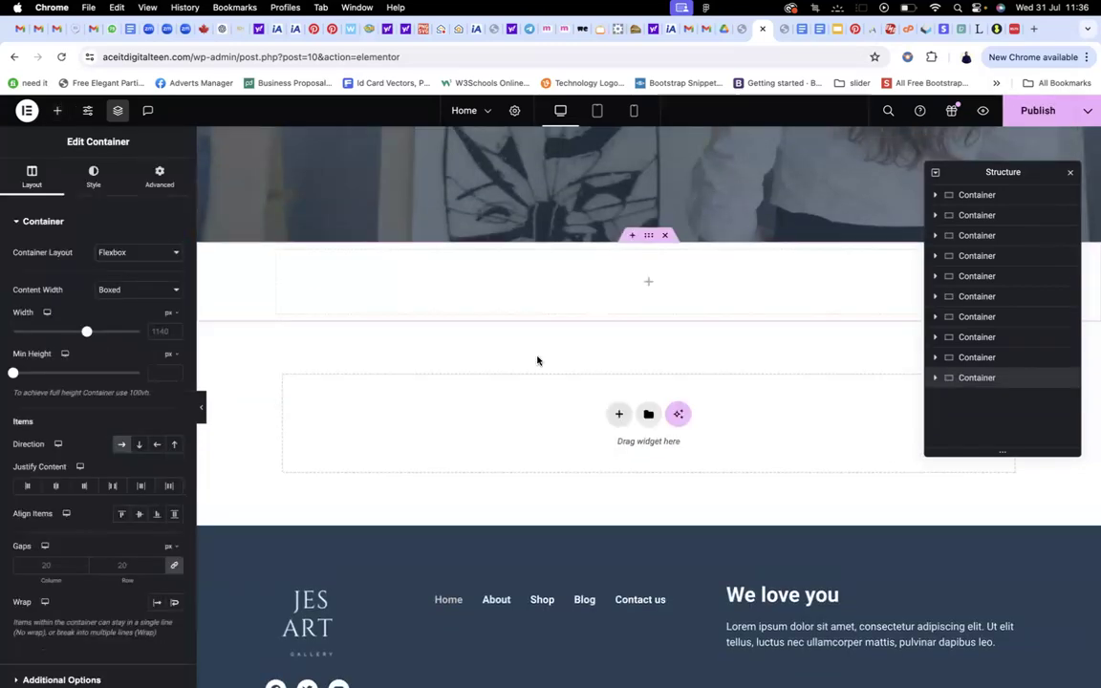
pyautogui.click(648, 284)
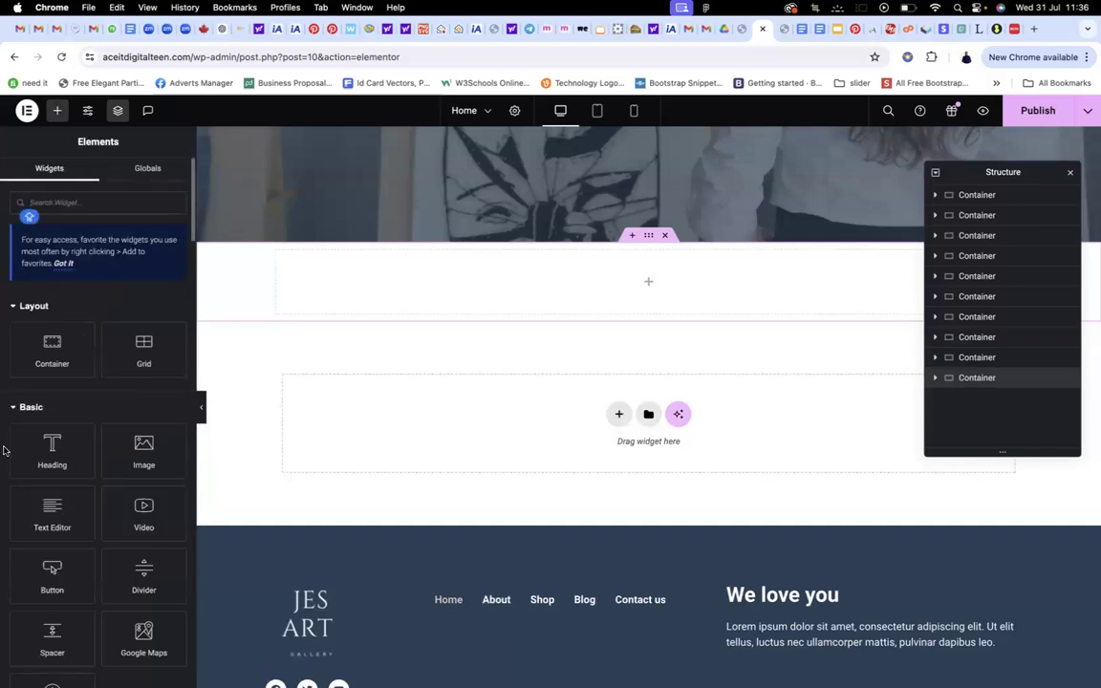
# Drop a Heading widget into it and title it 'Featured Product'
pyautogui.moveTo(50, 448); pyautogui.dragTo(650, 297)
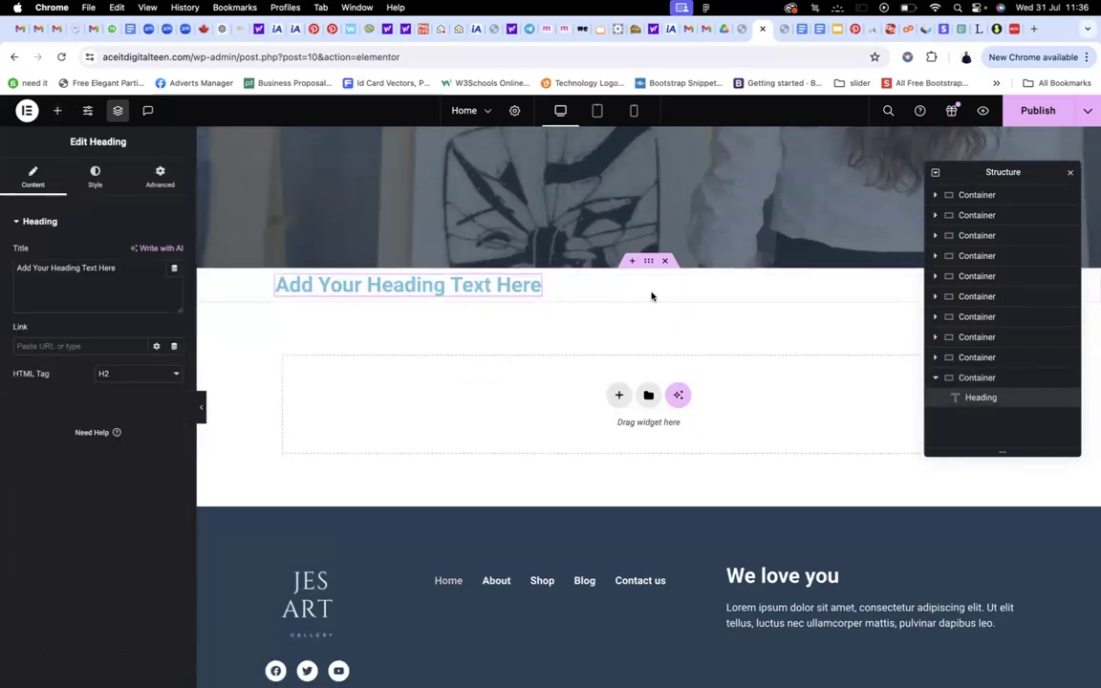
pyautogui.moveTo(117, 268); pyautogui.dragTo(2, 272)
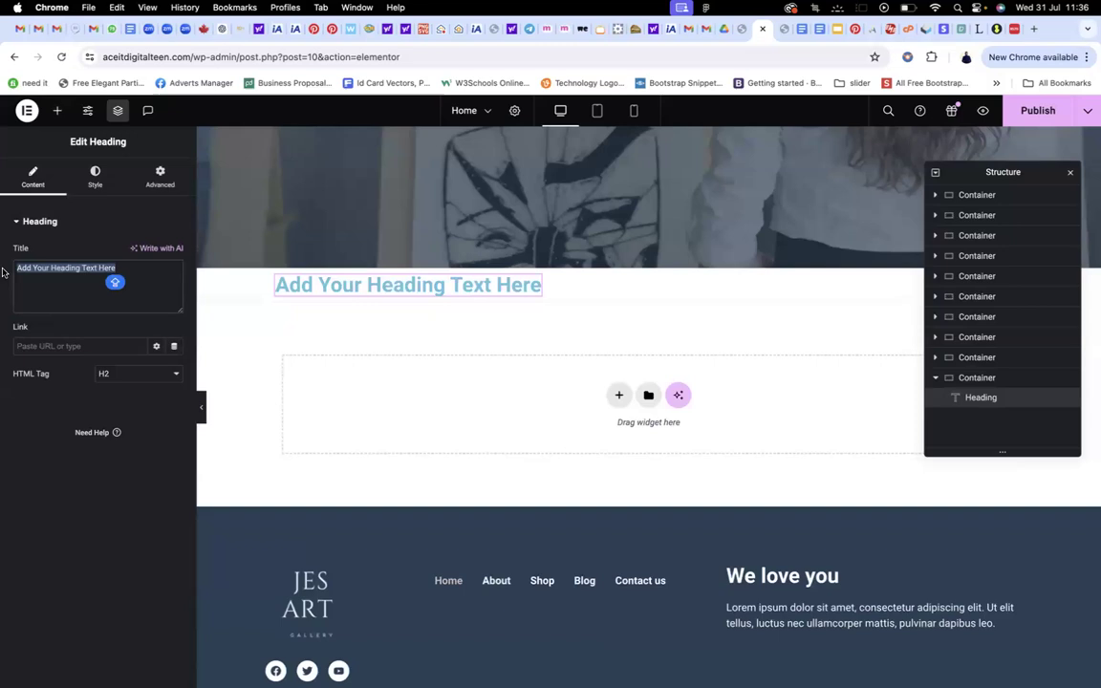
pyautogui.write('Feat')
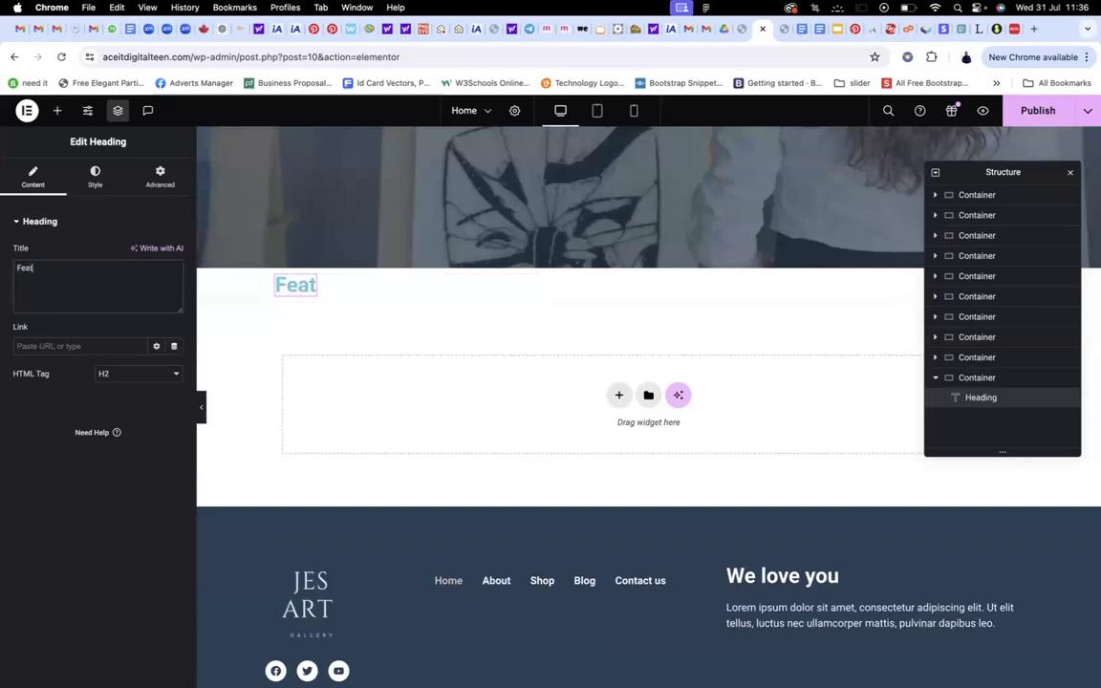
pyautogui.write('ured Product')
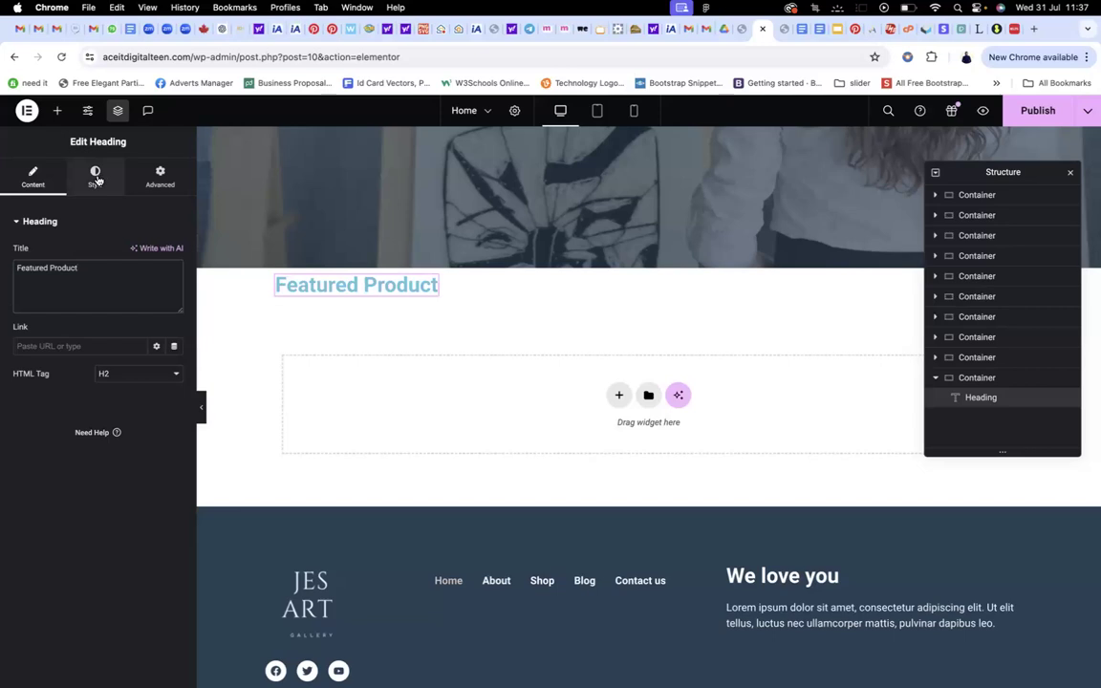
# Style the heading with the dark navy global colour and the H3 font preset
pyautogui.click(95, 178)
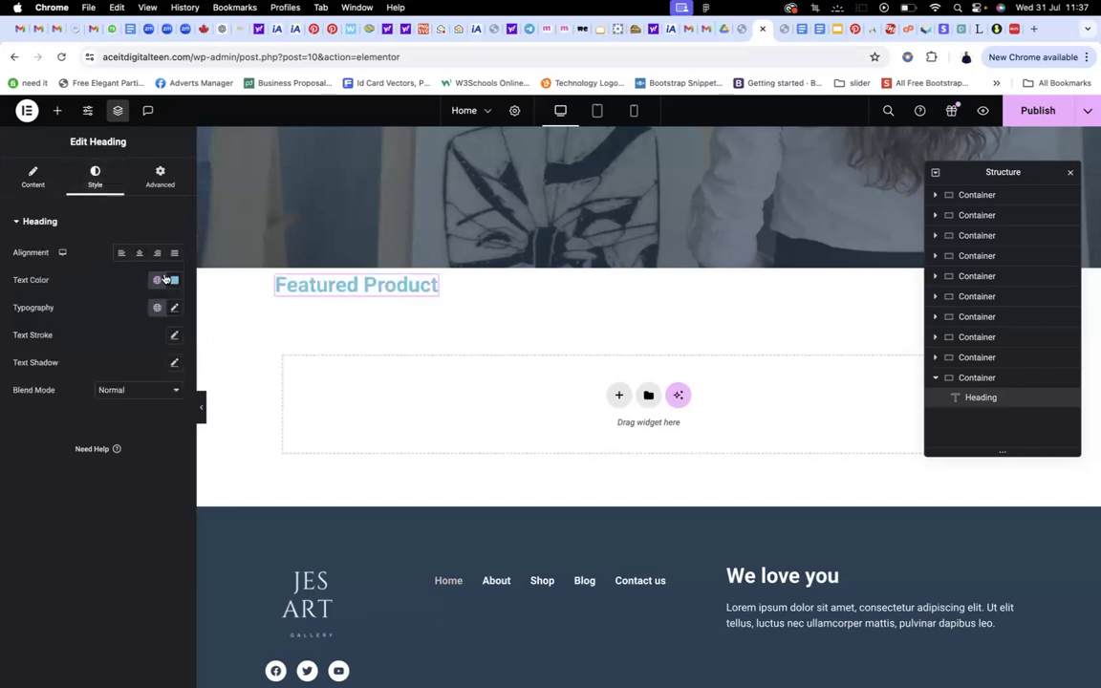
pyautogui.click(158, 280)
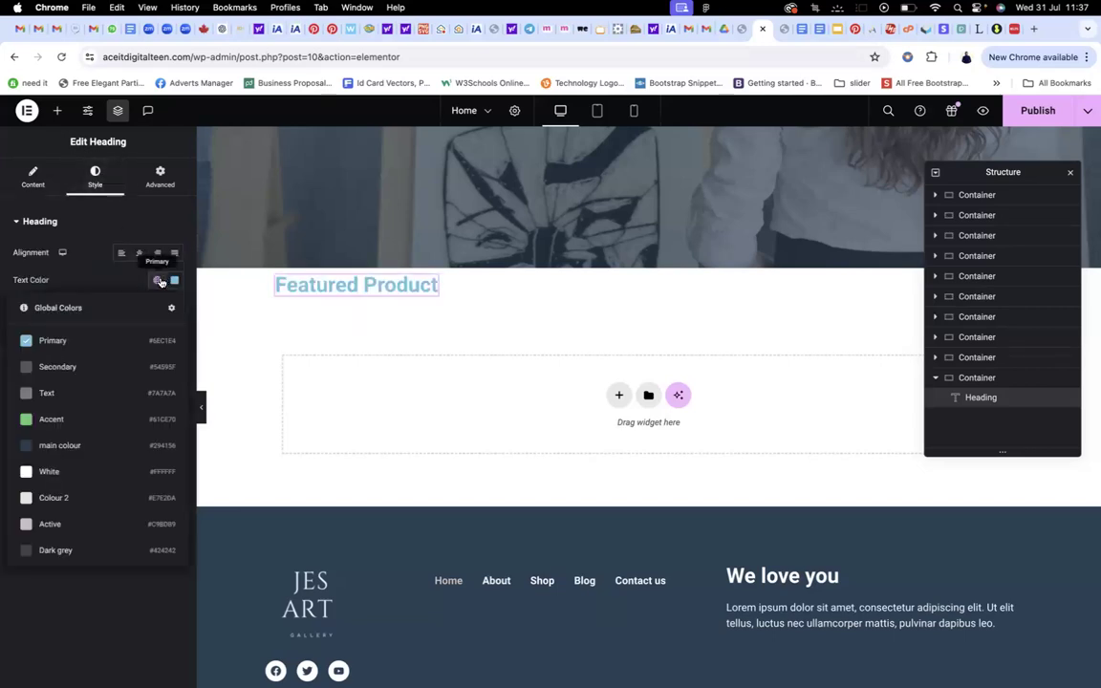
pyautogui.click(45, 445)
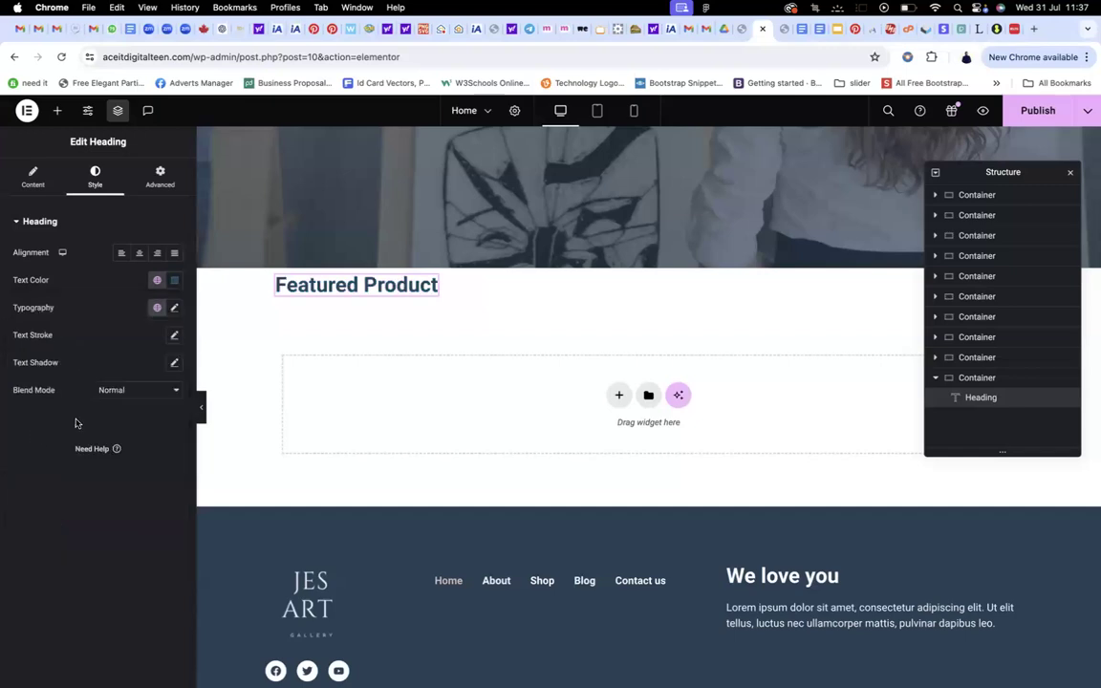
pyautogui.click(157, 307)
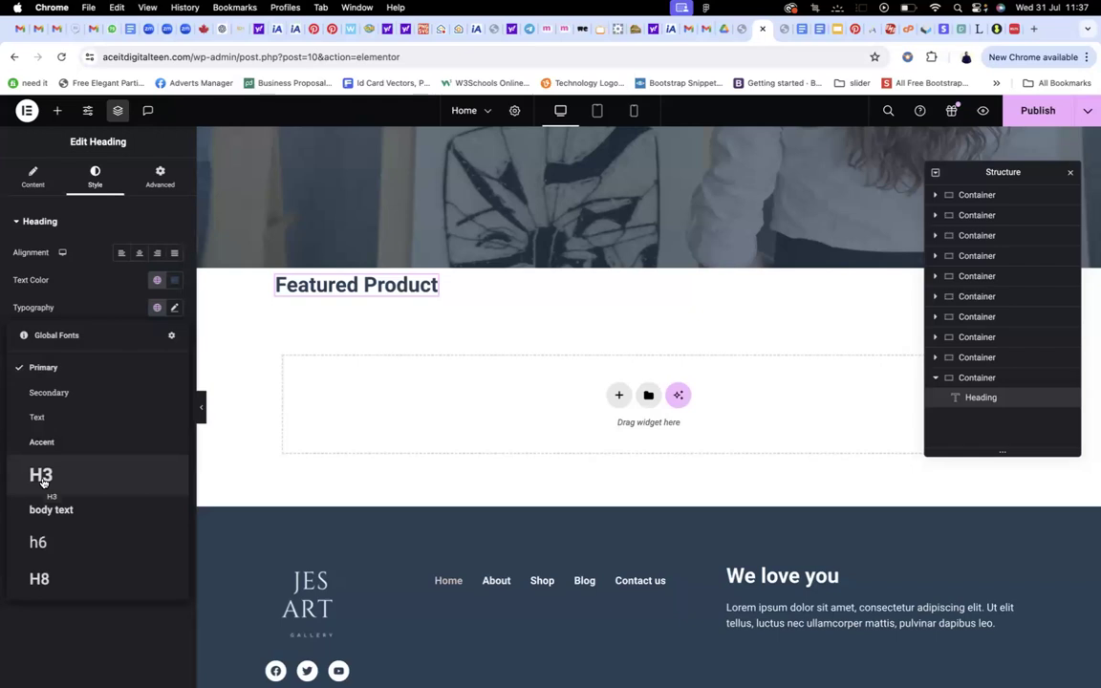
pyautogui.click(41, 478)
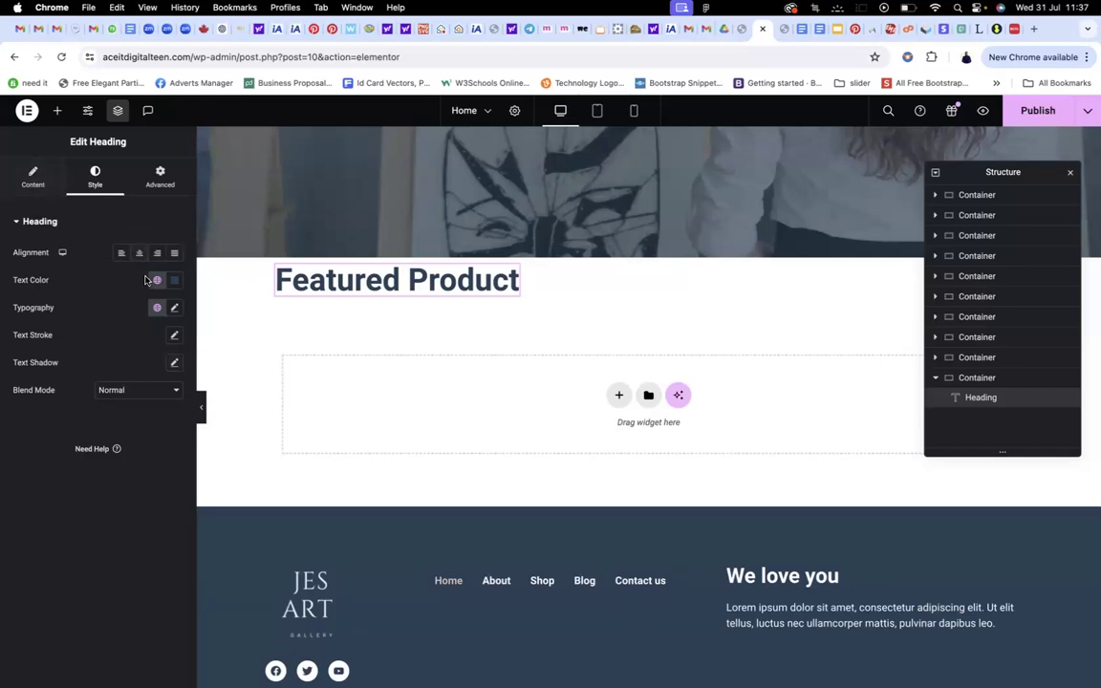
# Set the heading's Advanced layout width to Full Width (100%)
pyautogui.click(38, 182)
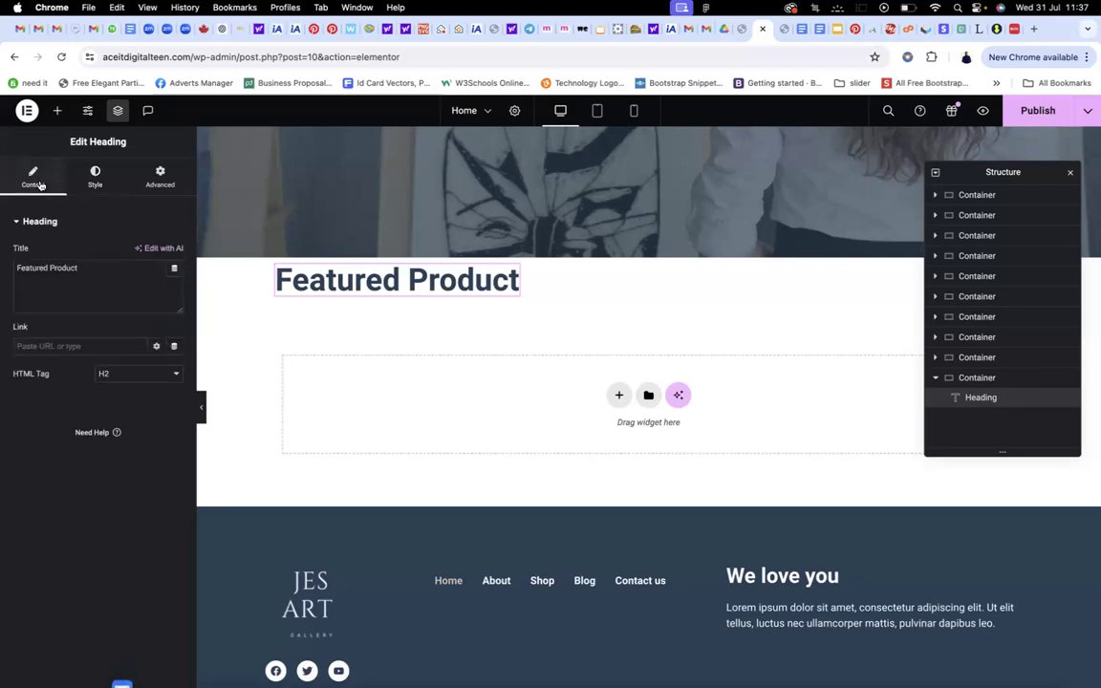
pyautogui.click(93, 174)
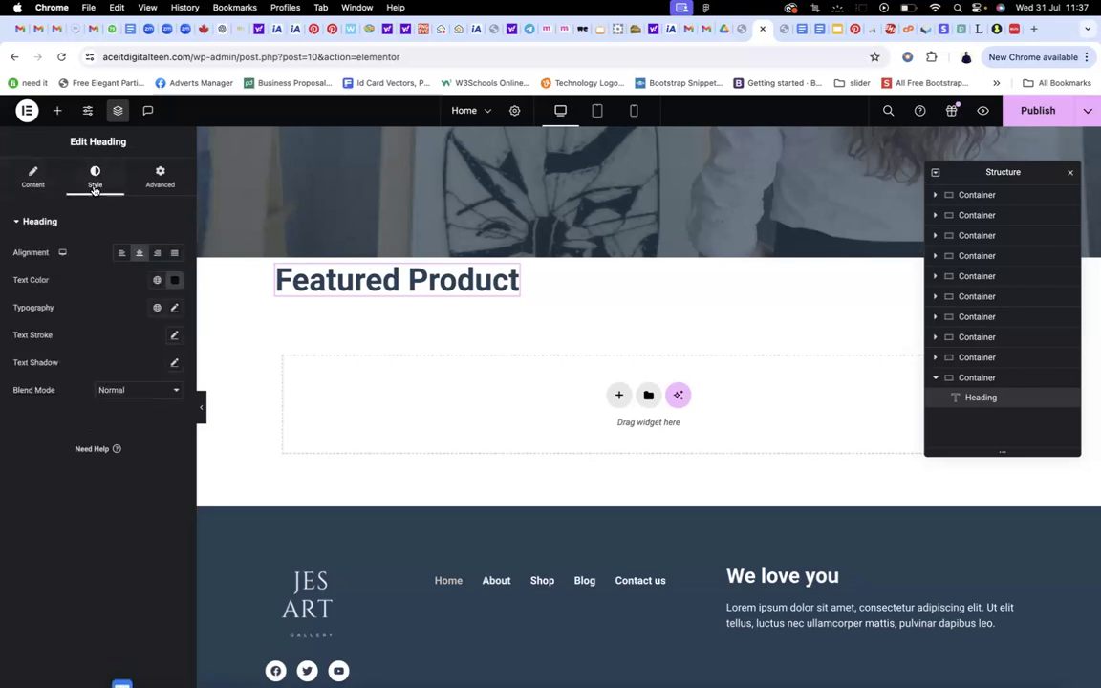
pyautogui.click(160, 178)
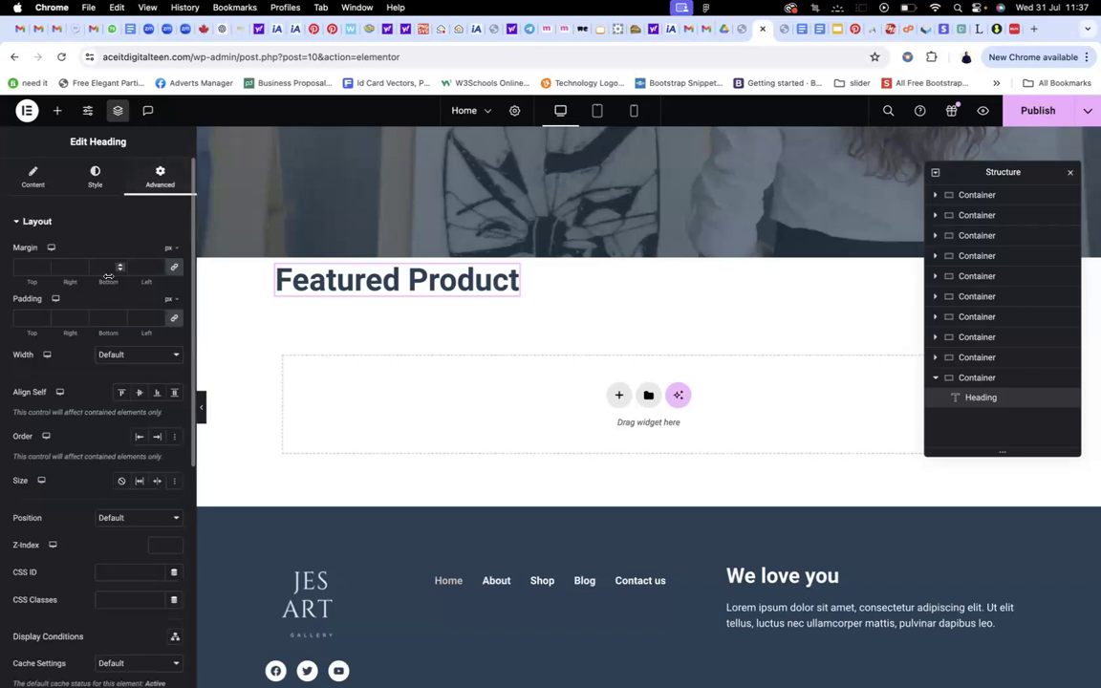
pyautogui.click(132, 361)
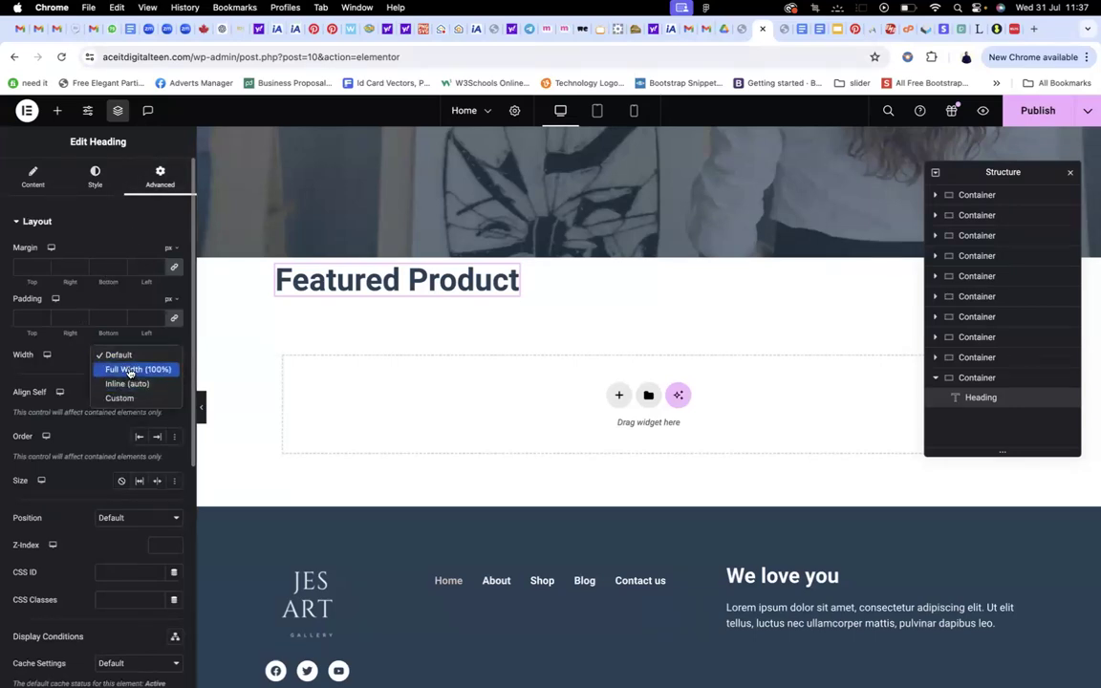
pyautogui.click(127, 370)
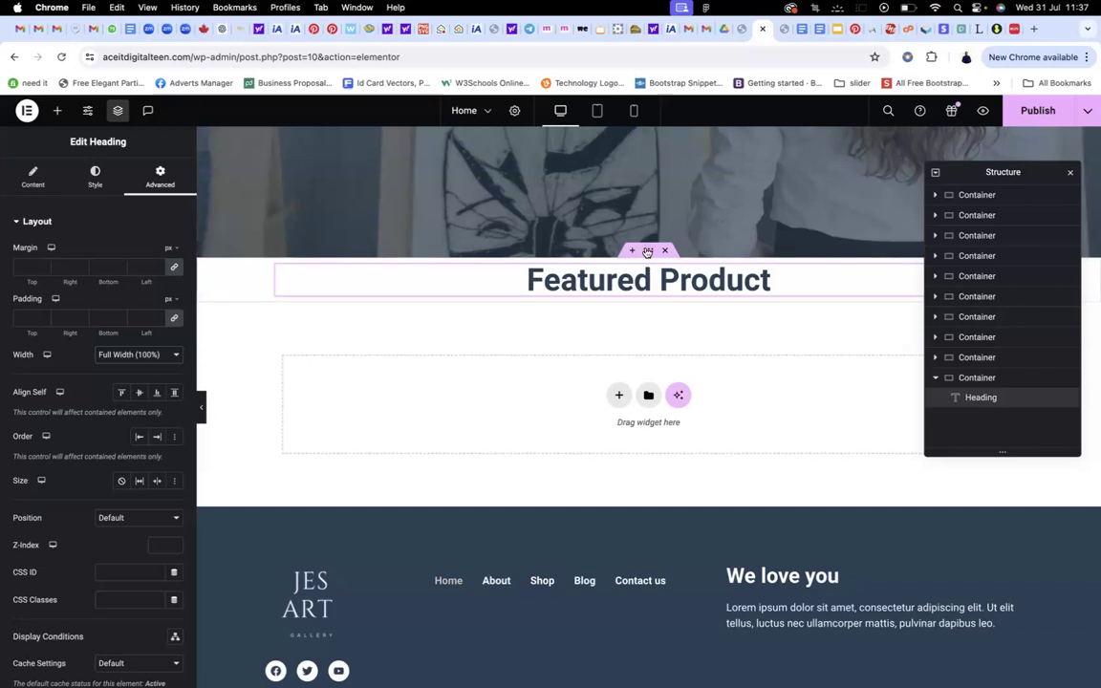
# Give the heading's parent container 80 px of top padding
pyautogui.click(647, 253)
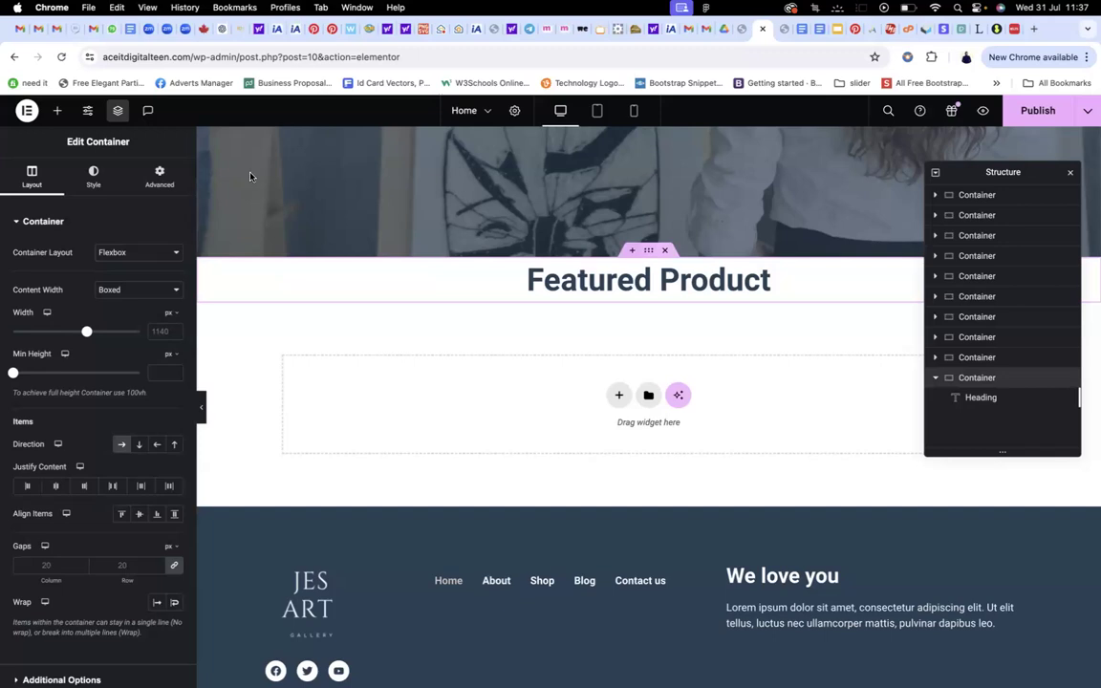
pyautogui.click(162, 174)
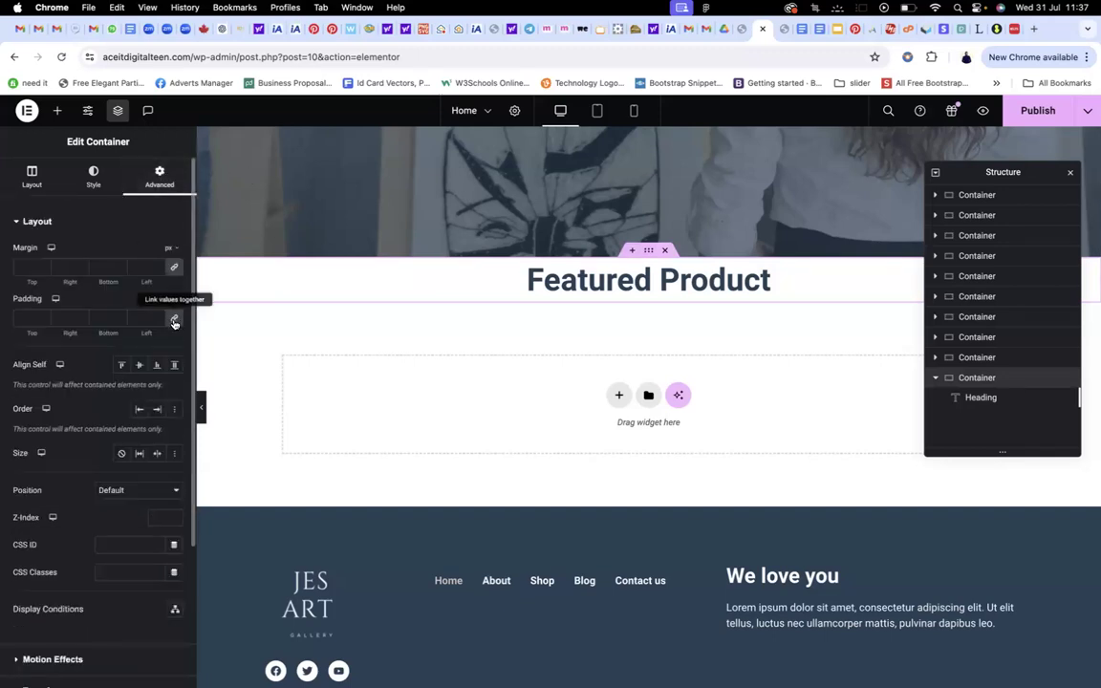
pyautogui.click(23, 319)
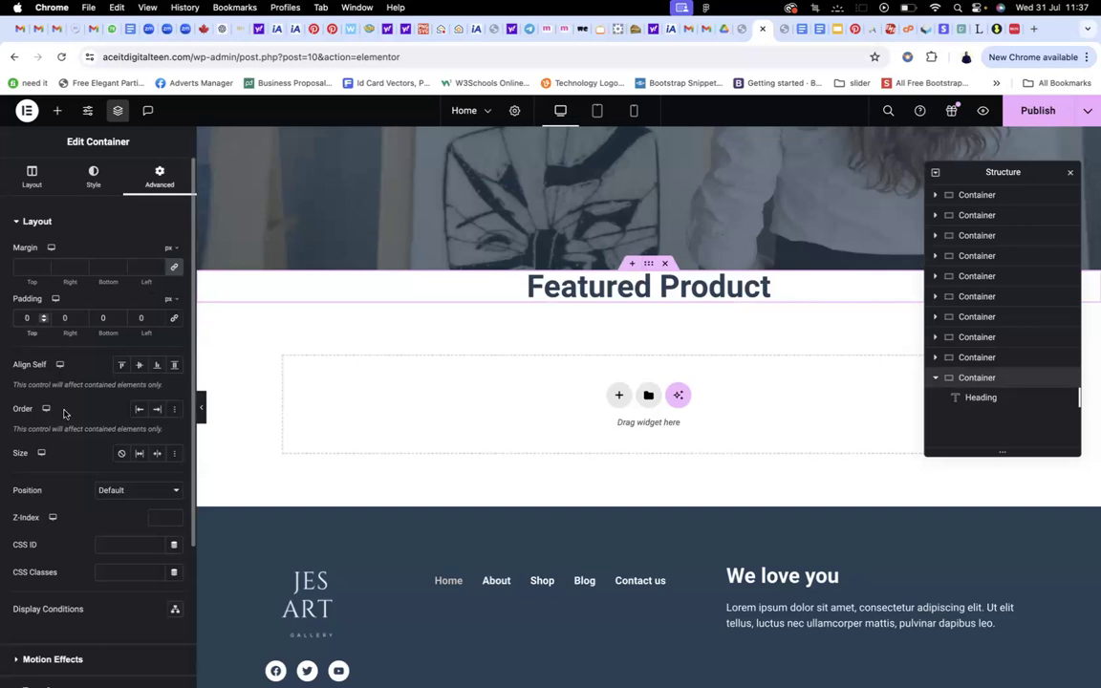
pyautogui.write('8')
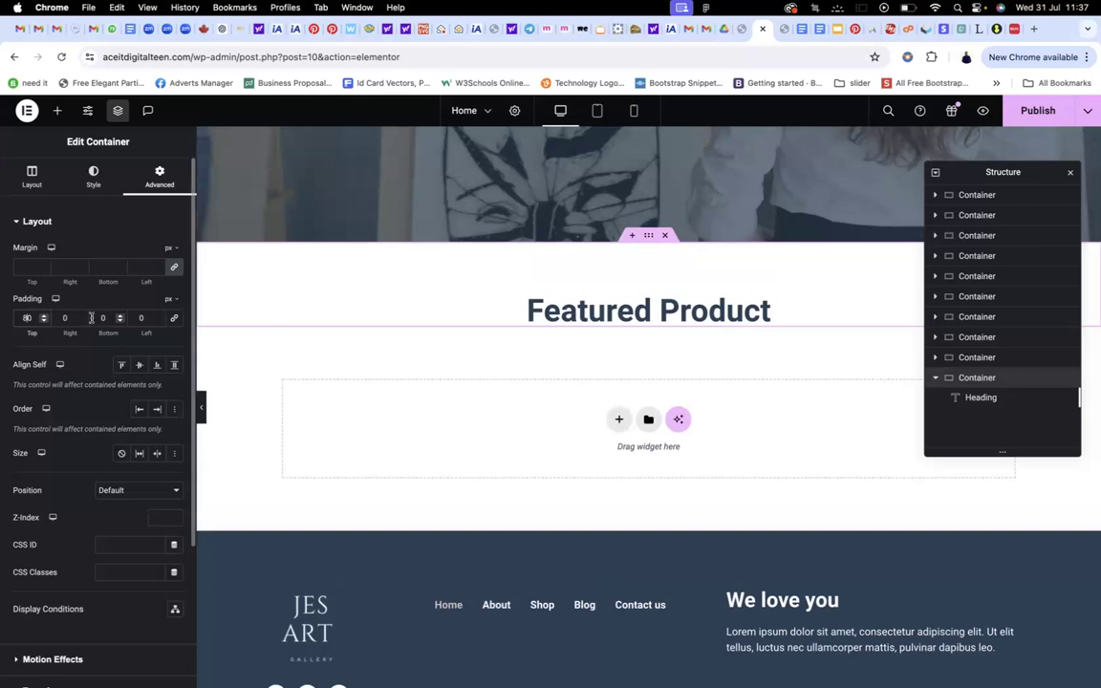
pyautogui.click(101, 319)
# Switch to the other Elementor tab and scroll to the Featured Artwork section
pyautogui.scroll(-1, 477, 334)
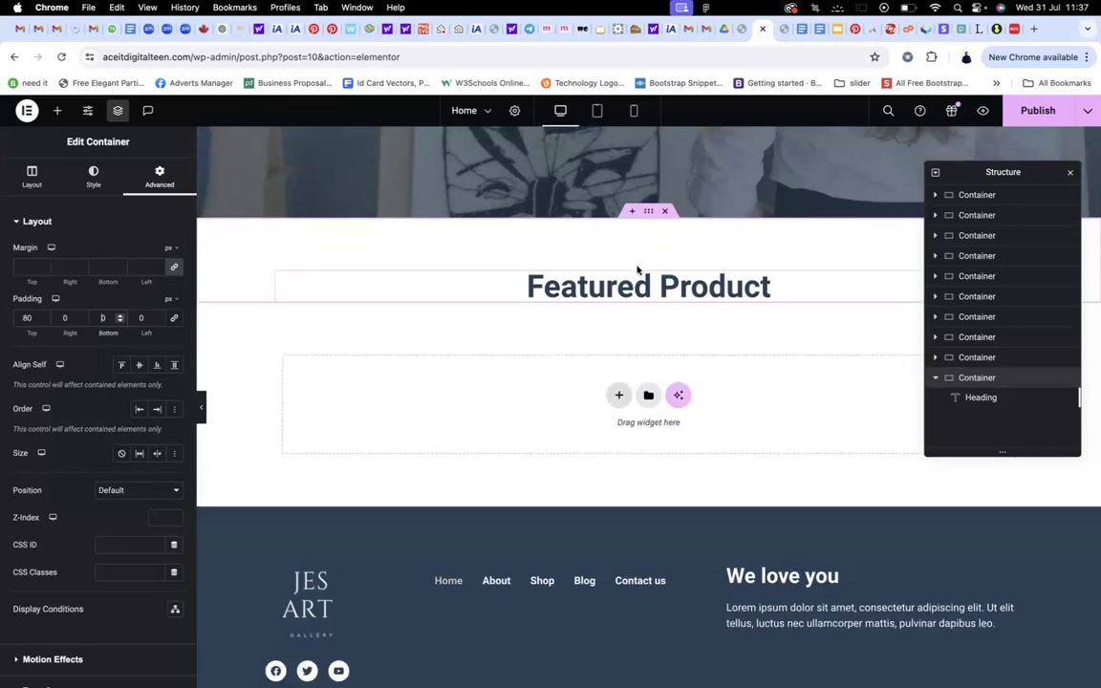
pyautogui.click(737, 29)
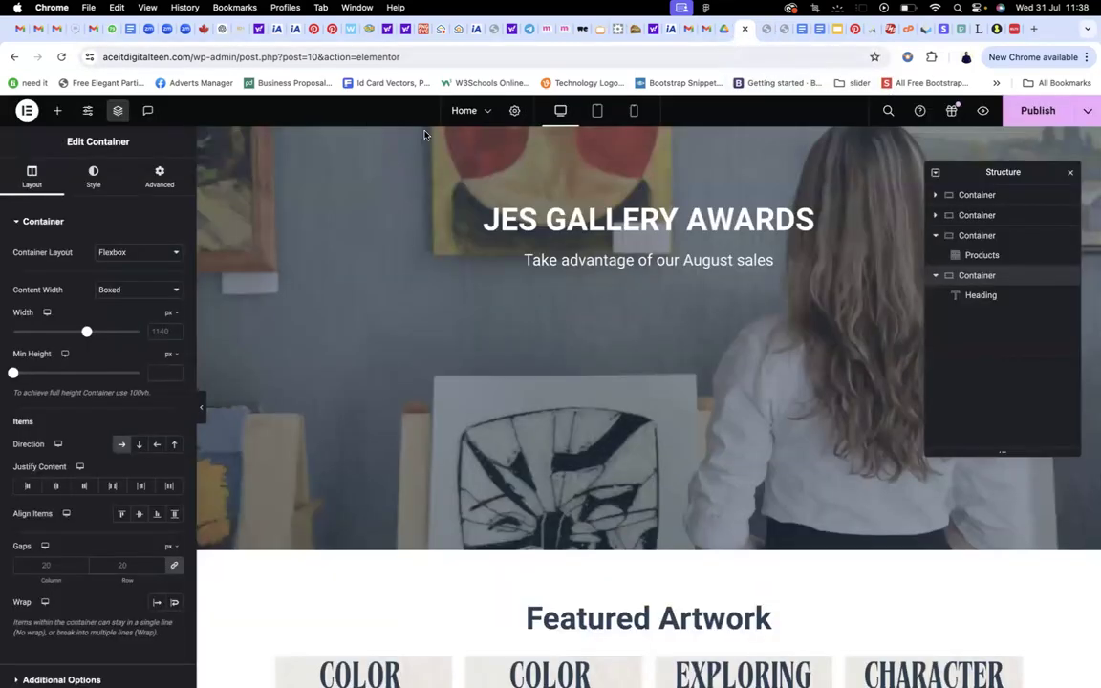
pyautogui.scroll(-6, 432, 172)
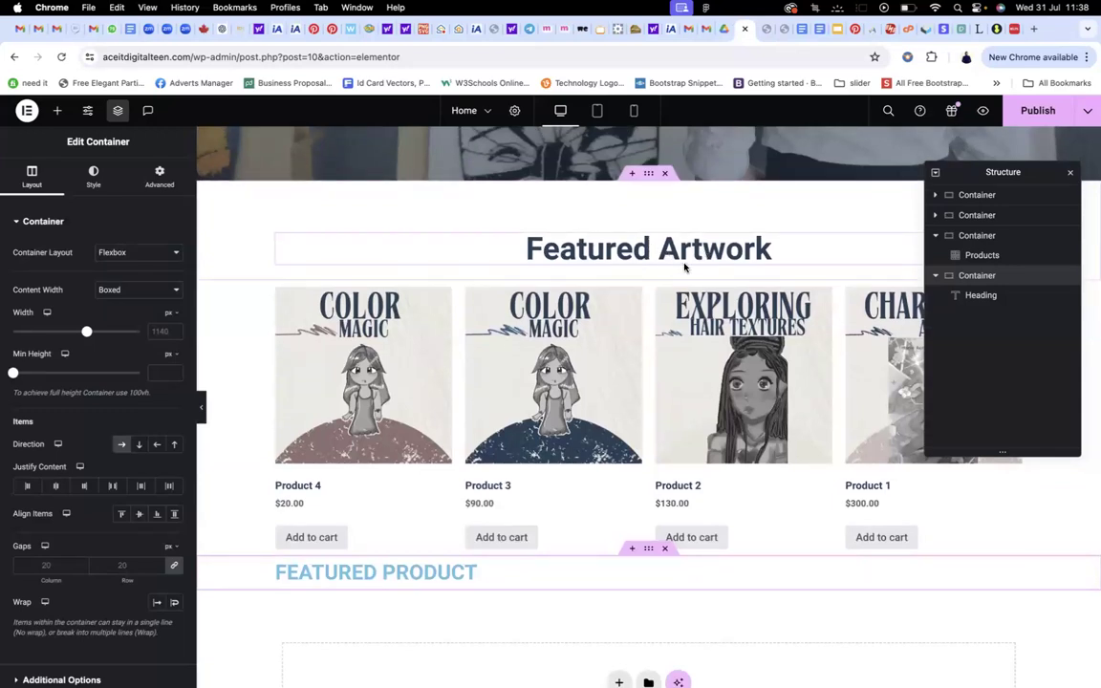
pyautogui.scroll(-2, 629, 270)
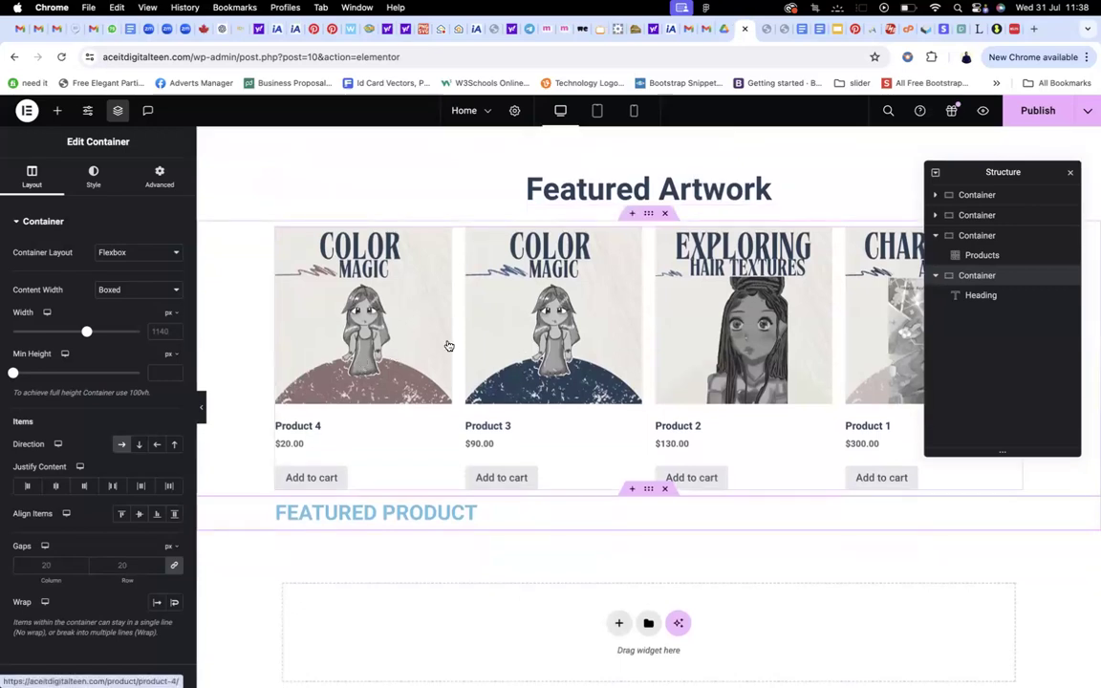
# Add a single-column flexbox container below the Featured Product heading and search widgets for 'products'
pyautogui.click(765, 29)
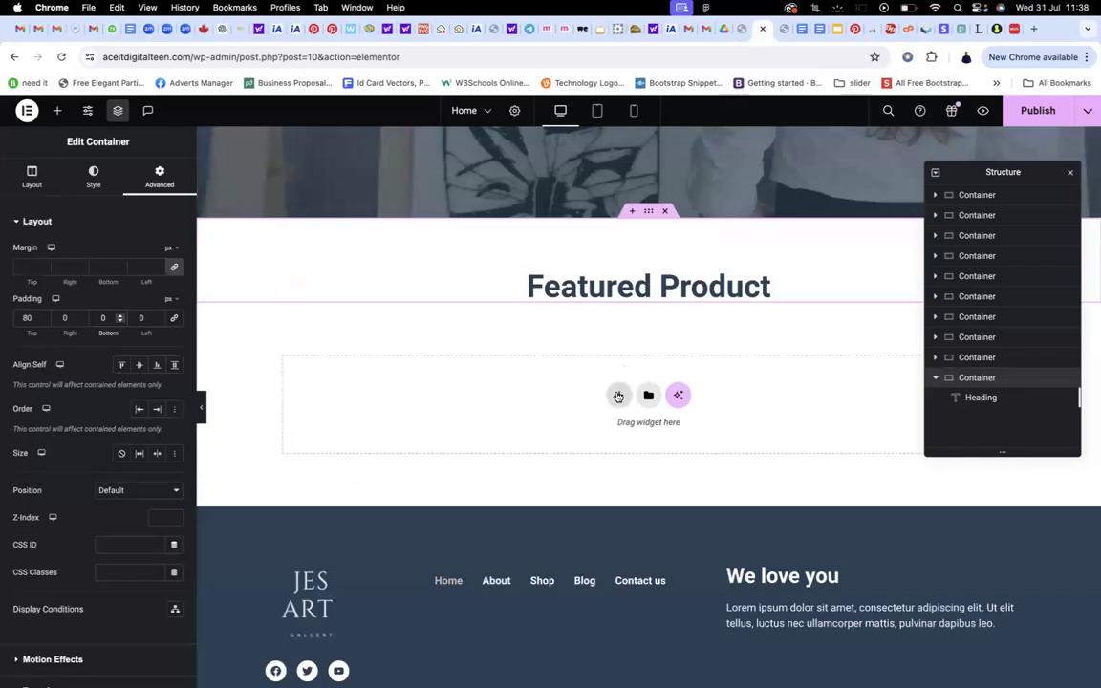
pyautogui.click(618, 396)
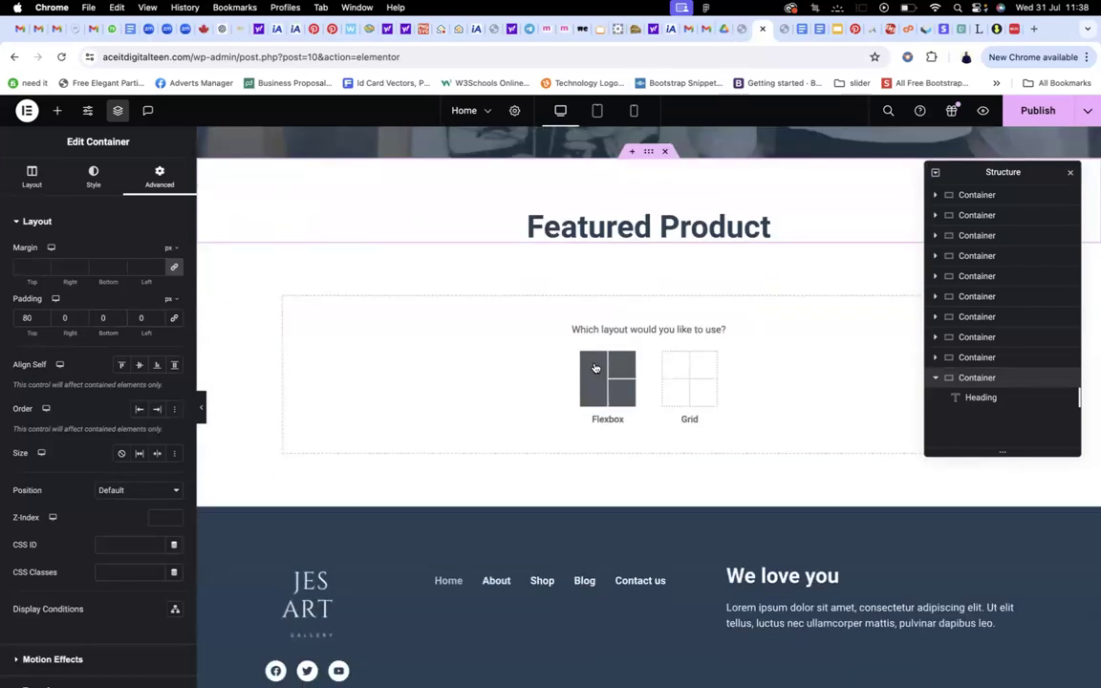
pyautogui.click(594, 368)
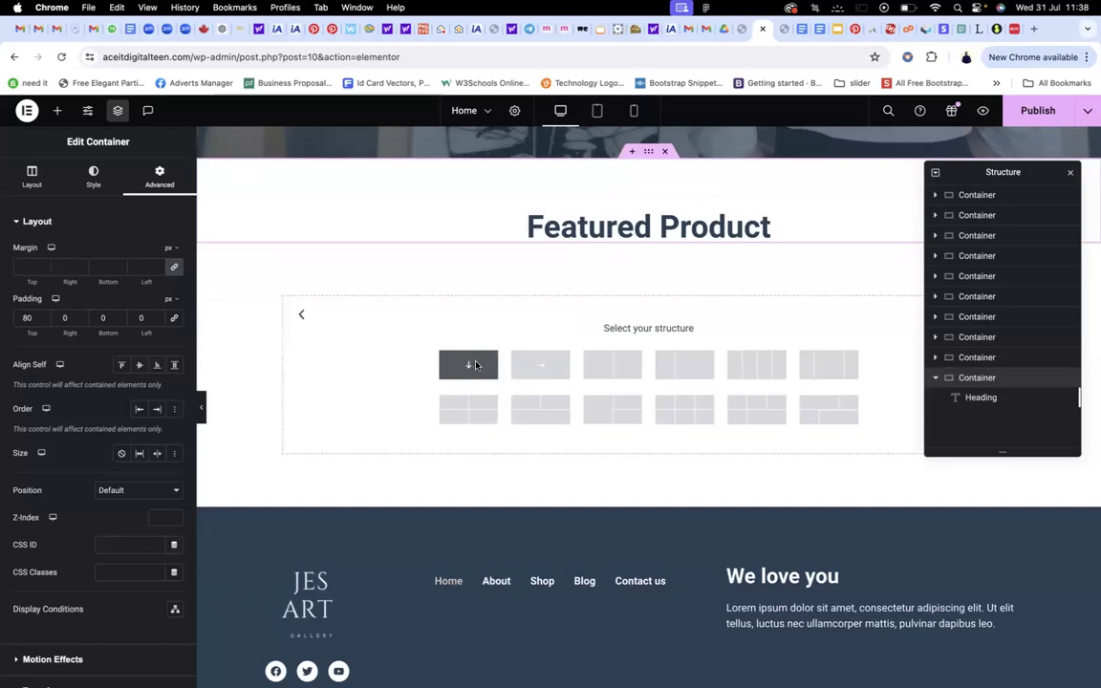
pyautogui.click(473, 365)
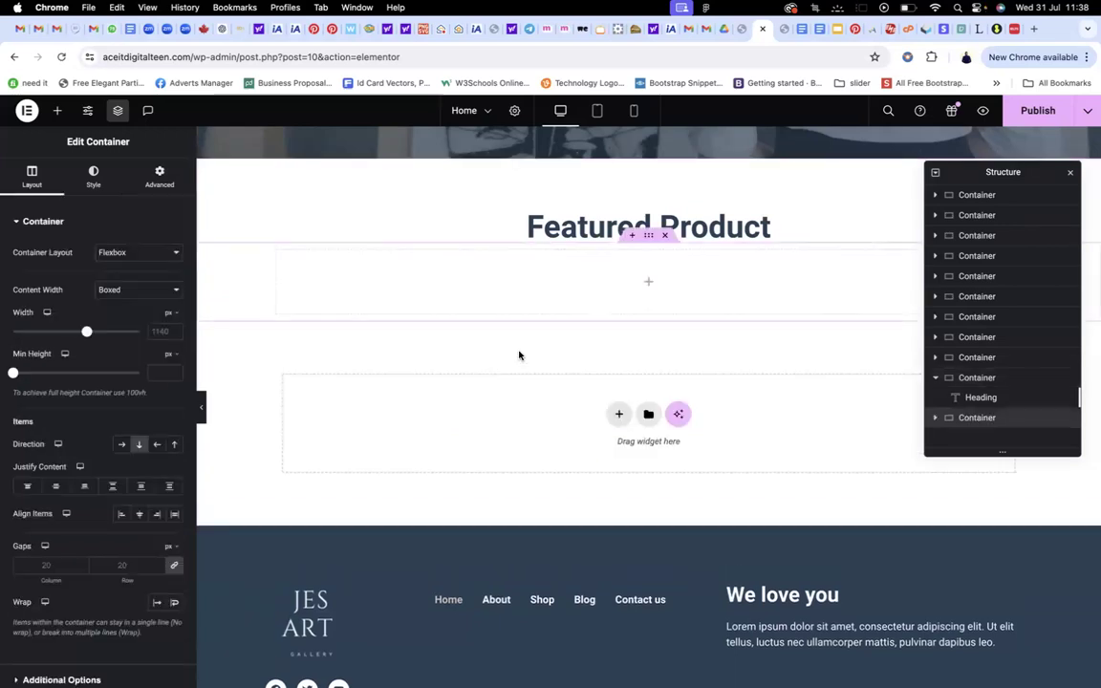
pyautogui.click(649, 284)
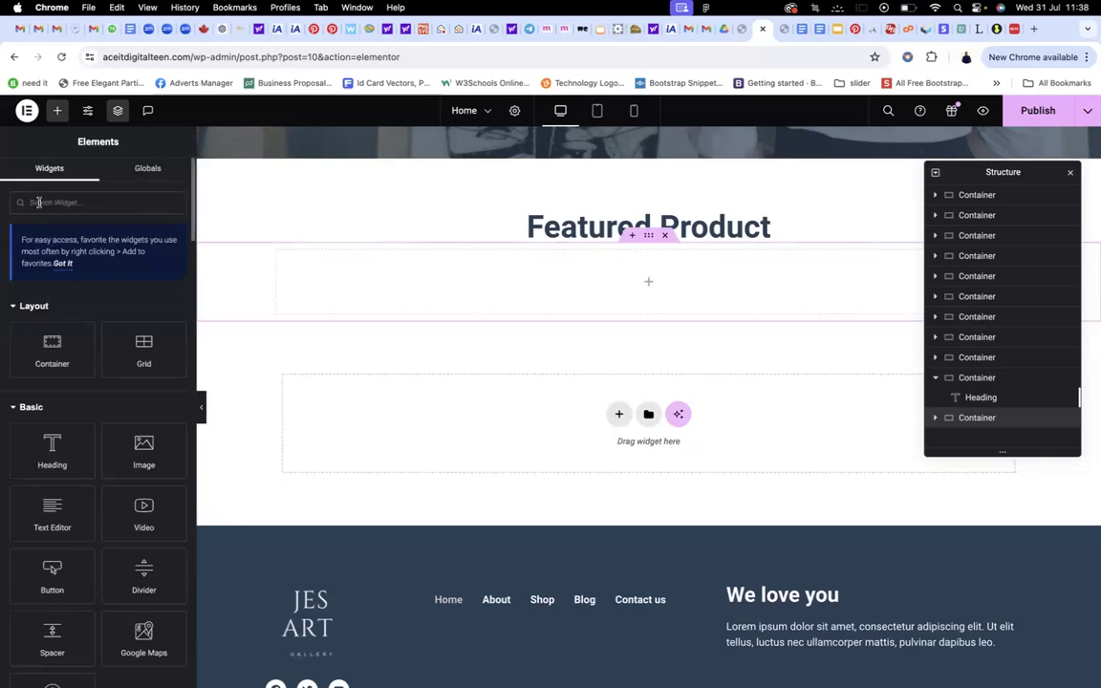
pyautogui.write('product')
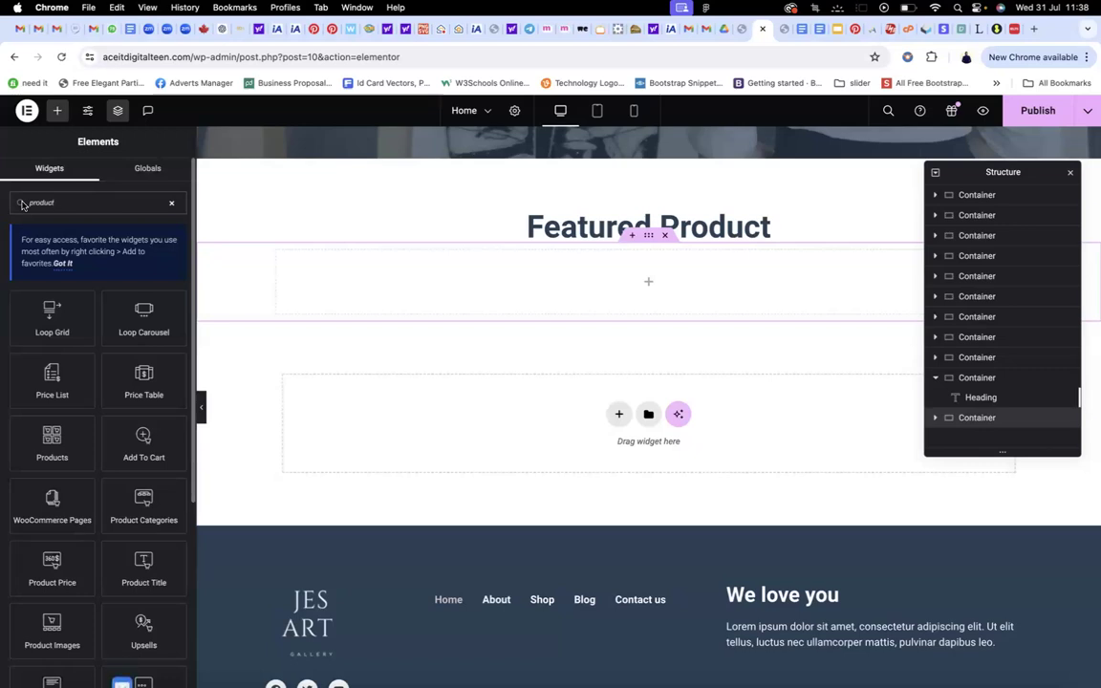
pyautogui.write('s')
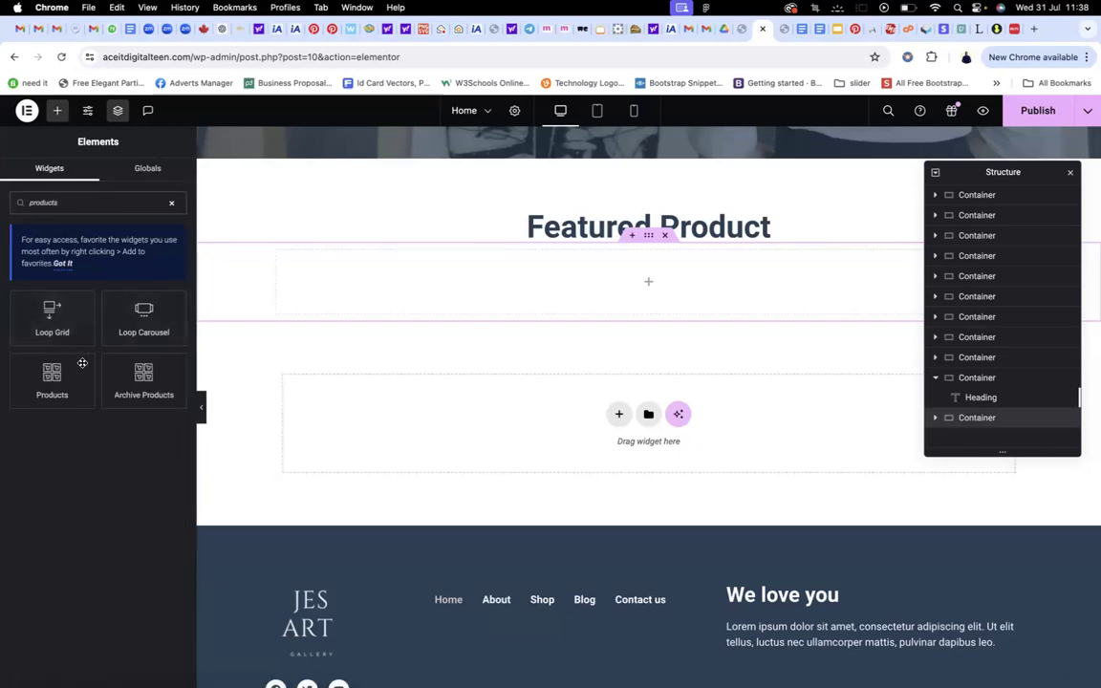
# Drop the Products widget into the new container and set it to 3 columns and 3 rows
pyautogui.moveTo(55, 385); pyautogui.dragTo(669, 294)
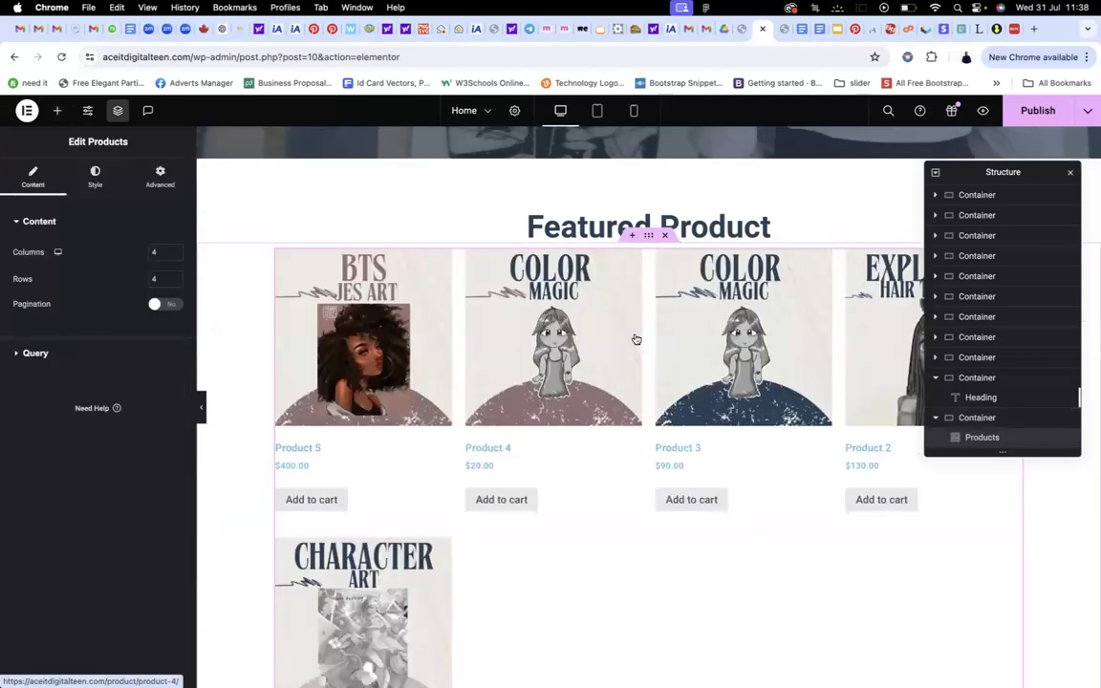
pyautogui.scroll(-7, 629, 350)
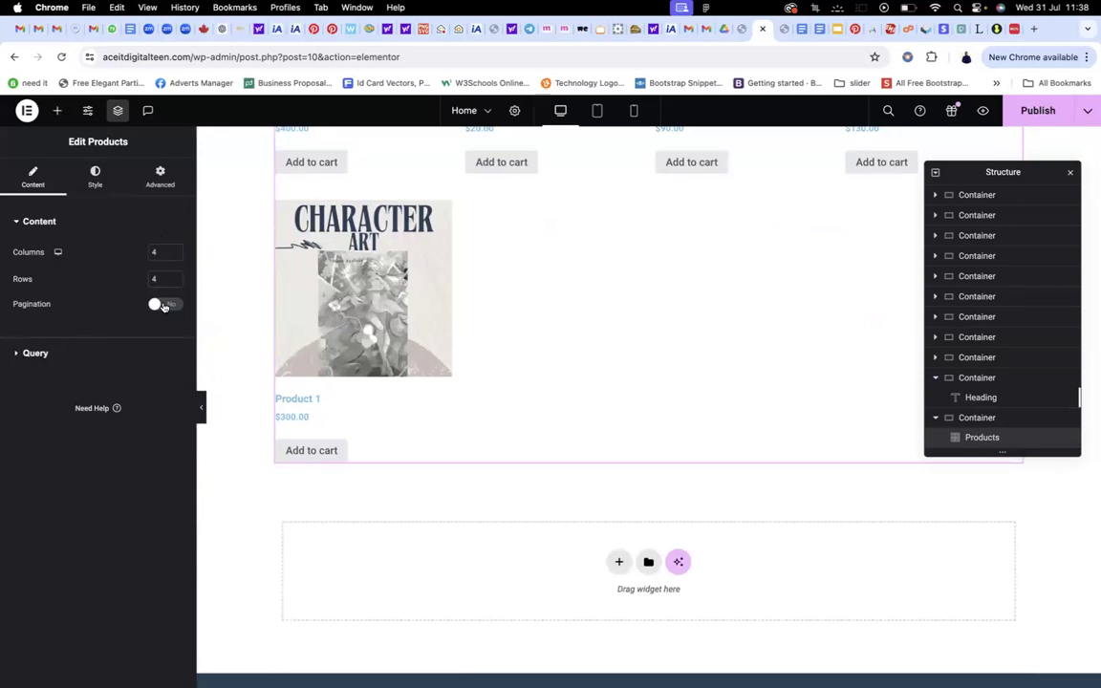
pyautogui.scroll(7, 516, 279)
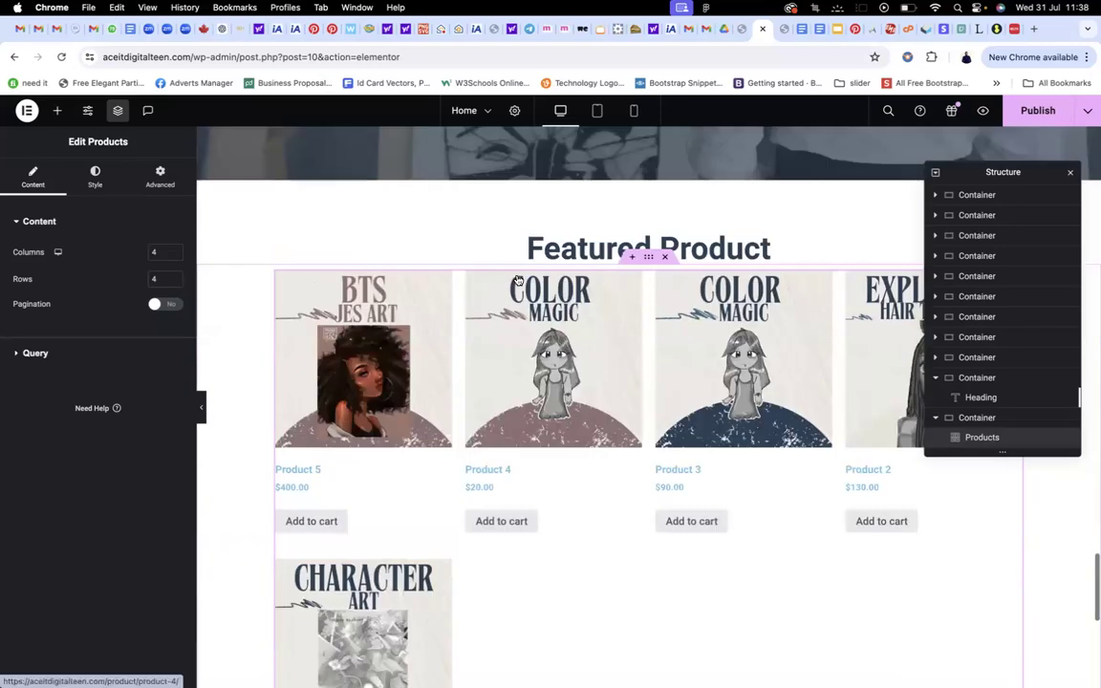
pyautogui.scroll(20, 517, 279)
pyautogui.scroll(-12, 283, 272)
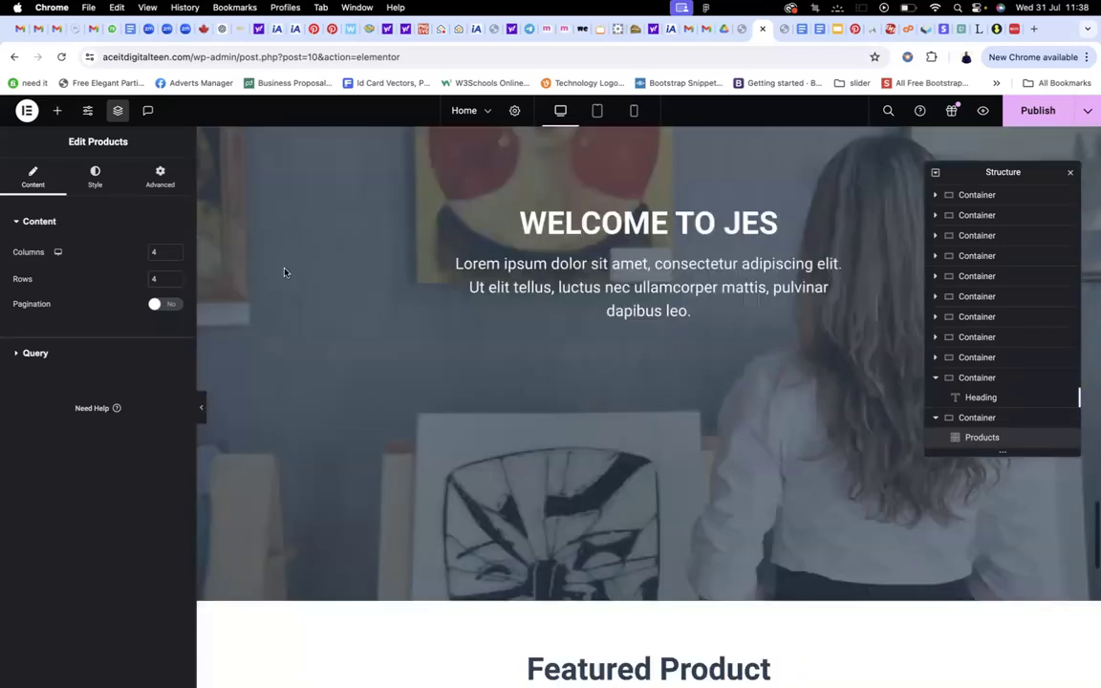
pyautogui.click(175, 256)
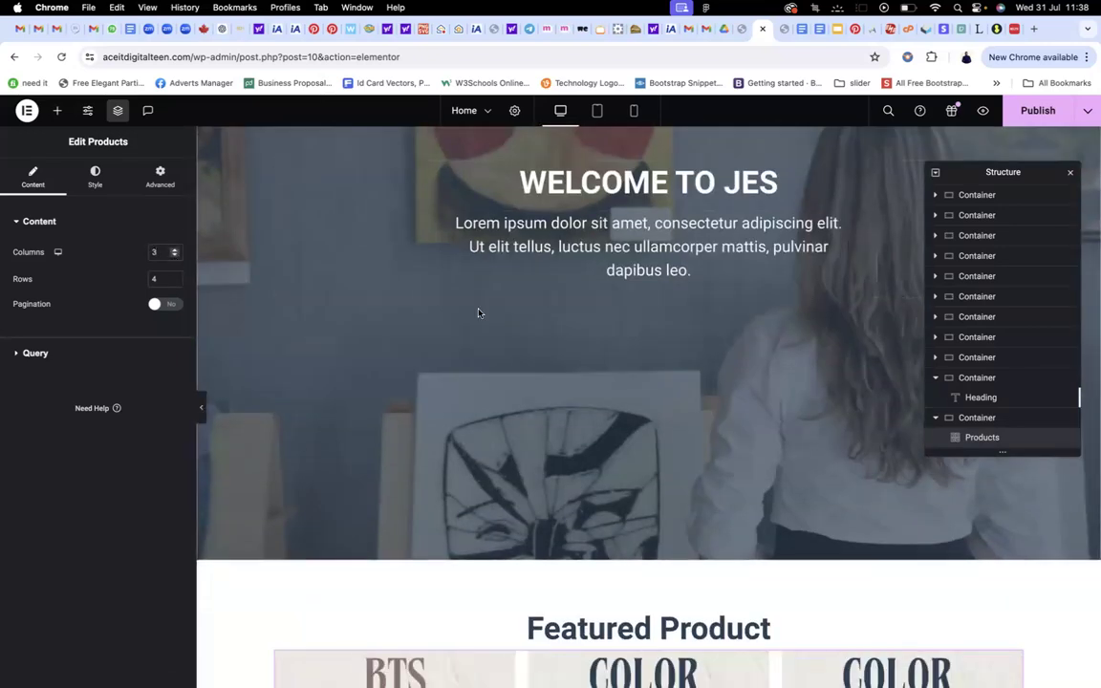
pyautogui.scroll(-8, 477, 312)
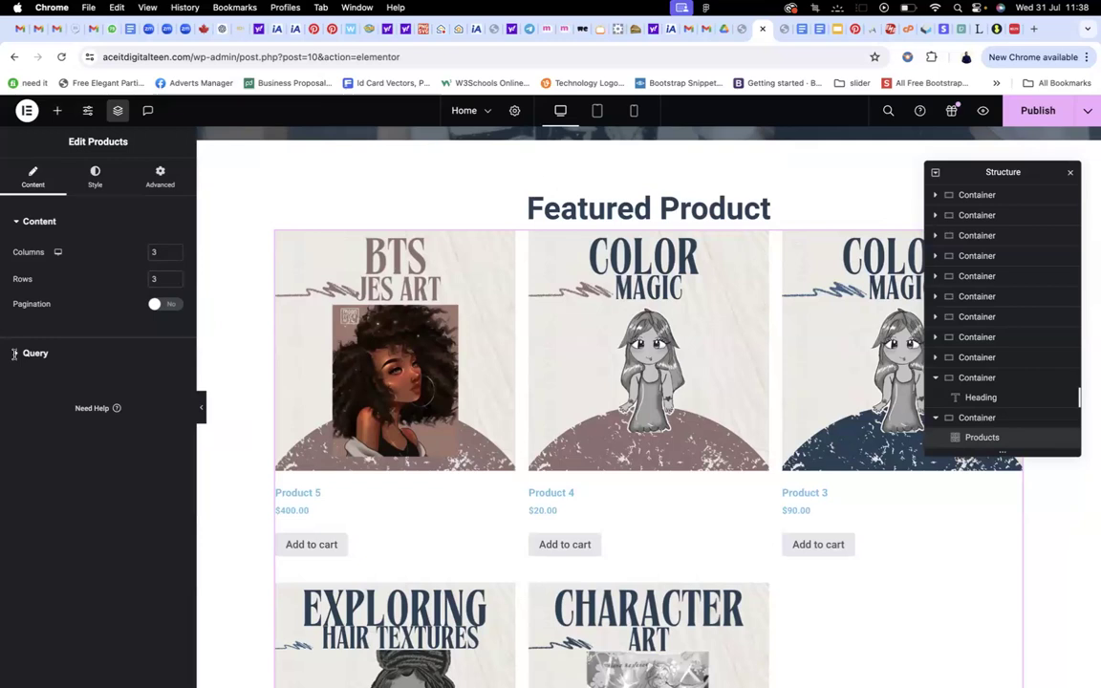
pyautogui.click(25, 353)
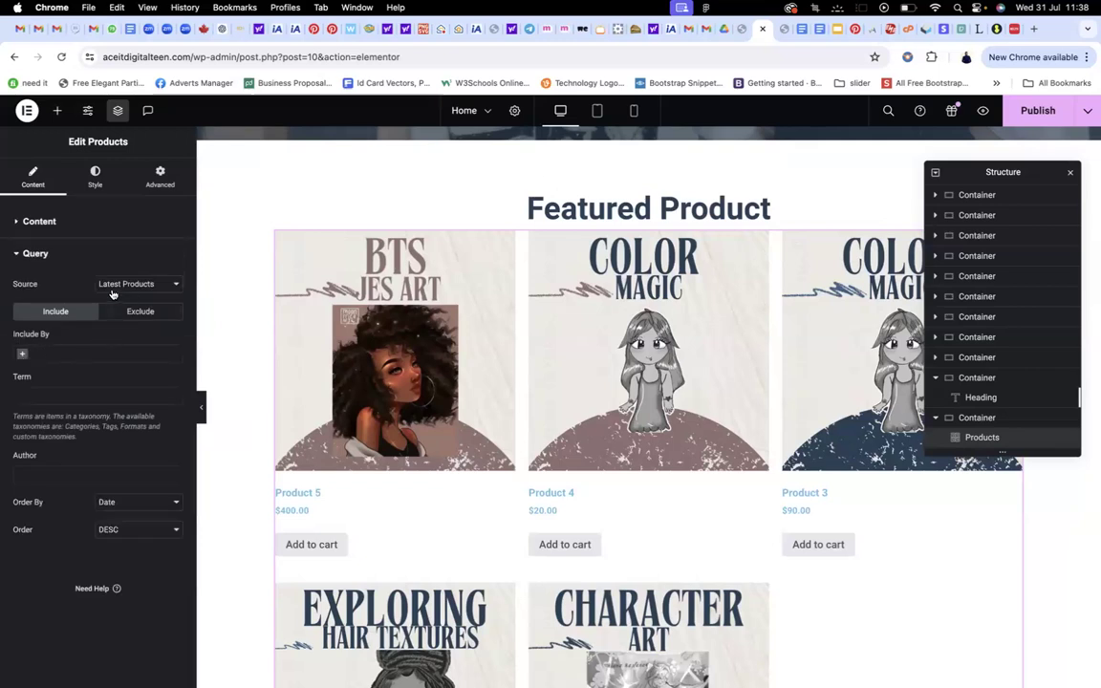
# Set the Products query source to Featured, showing only Product 5 at $400.00, and publish
pyautogui.click(125, 286)
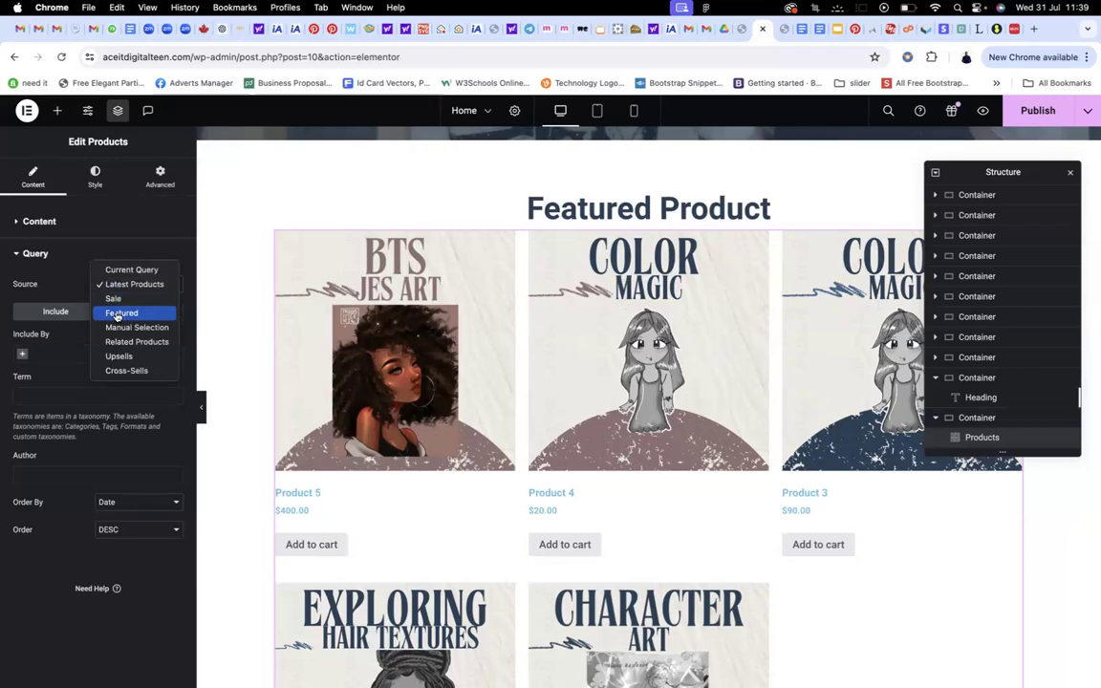
pyautogui.click(117, 313)
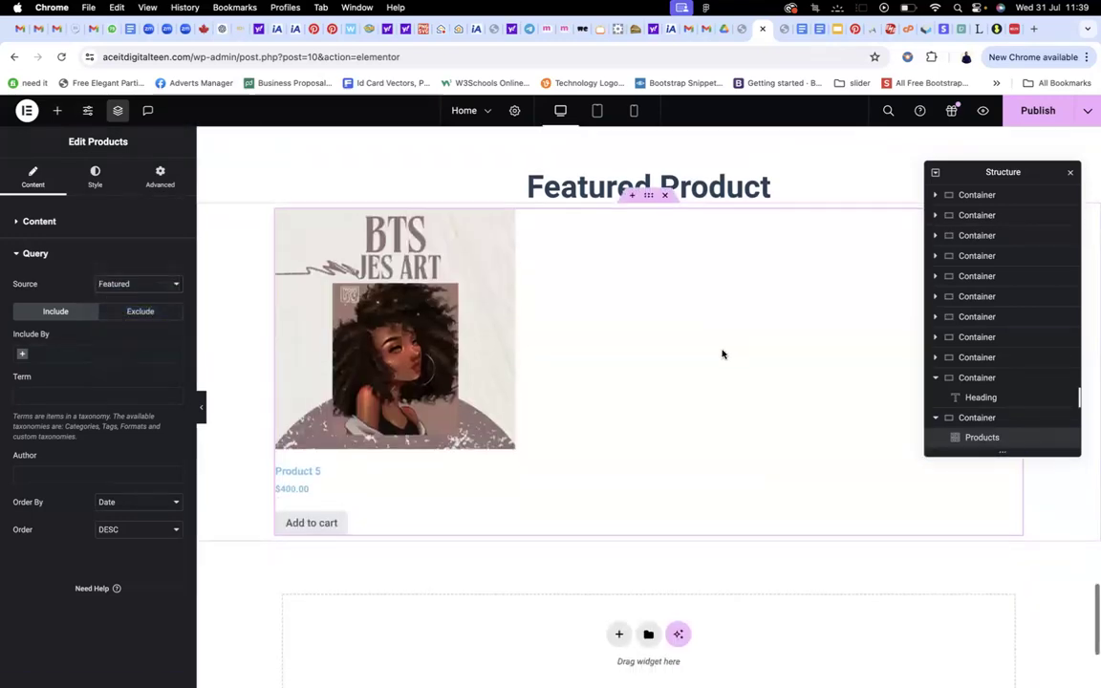
pyautogui.scroll(-3, 722, 354)
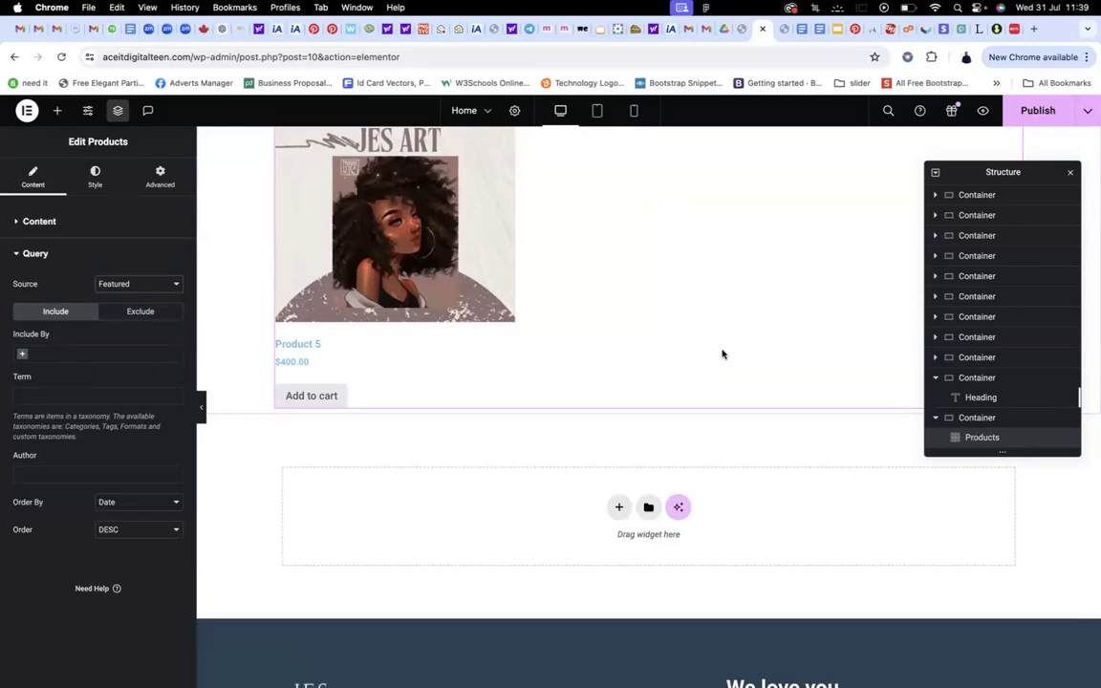
pyautogui.scroll(4, 723, 327)
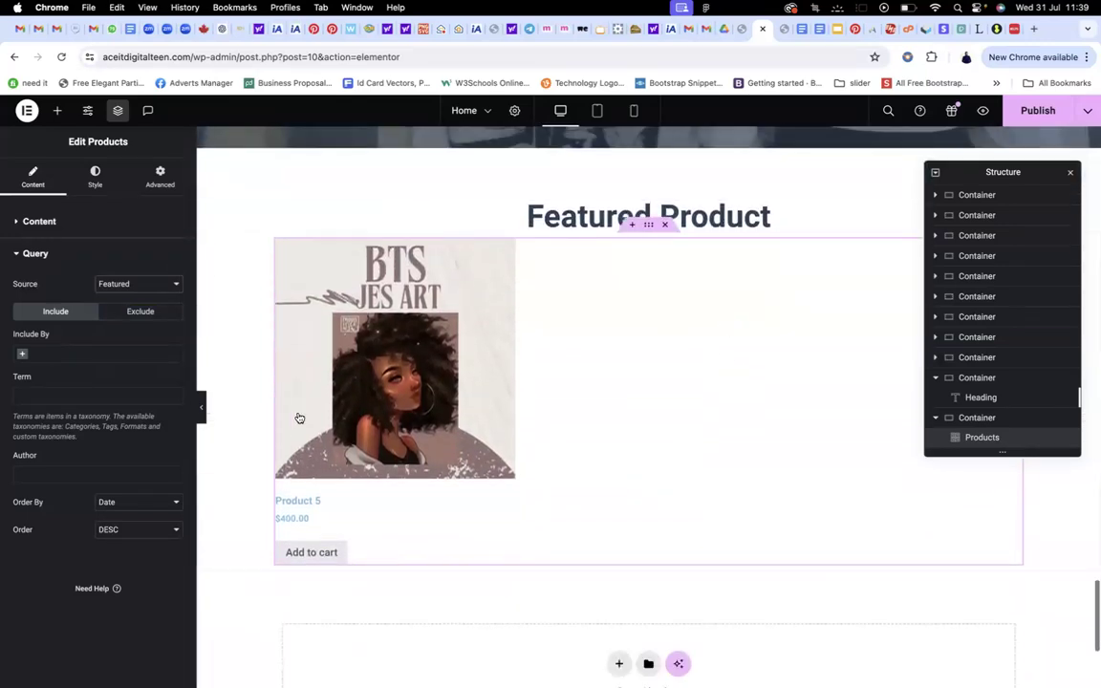
pyautogui.click(1042, 111)
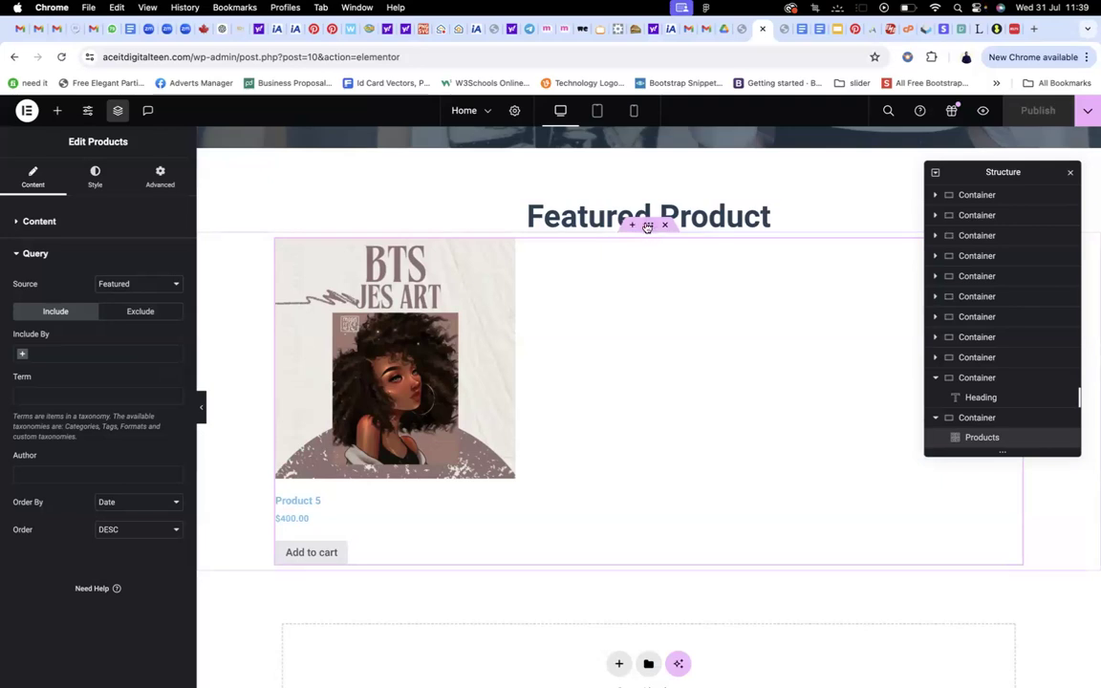
pyautogui.click(648, 225)
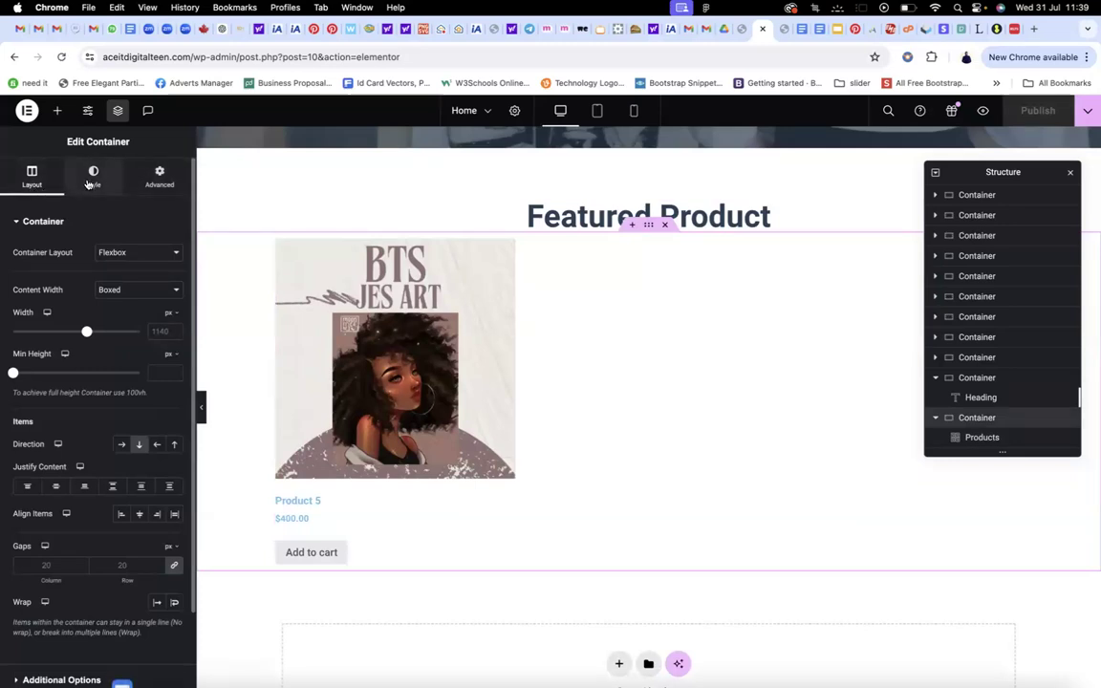
# Set the products container's Advanced Padding Top to 36 px
pyautogui.click(156, 181)
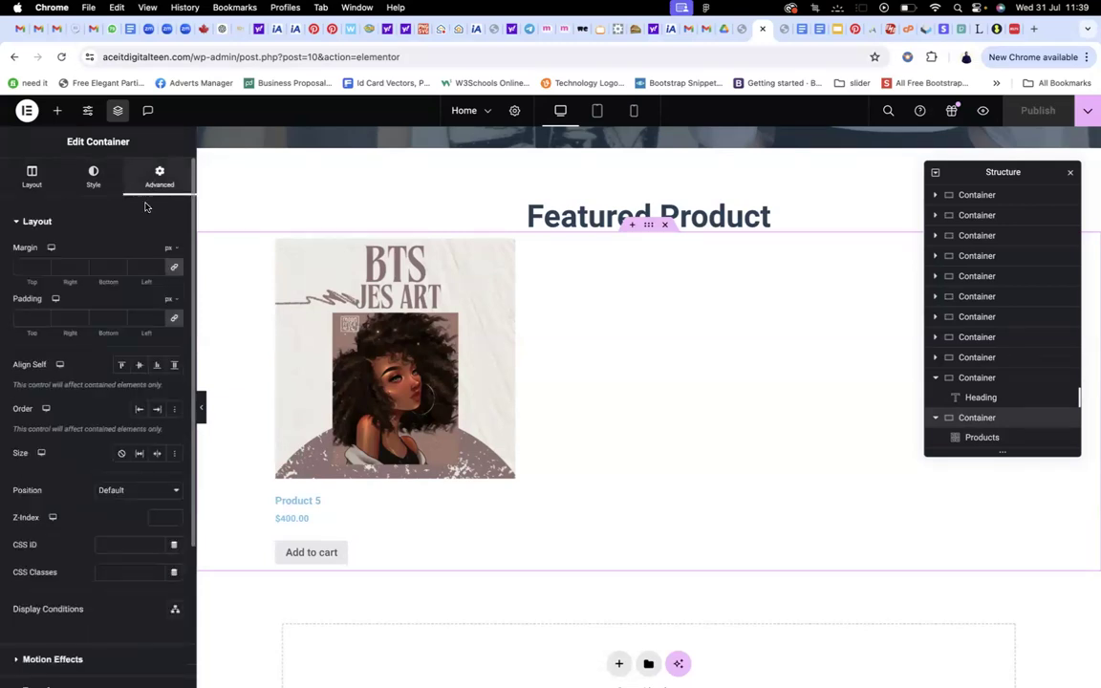
pyautogui.click(176, 320)
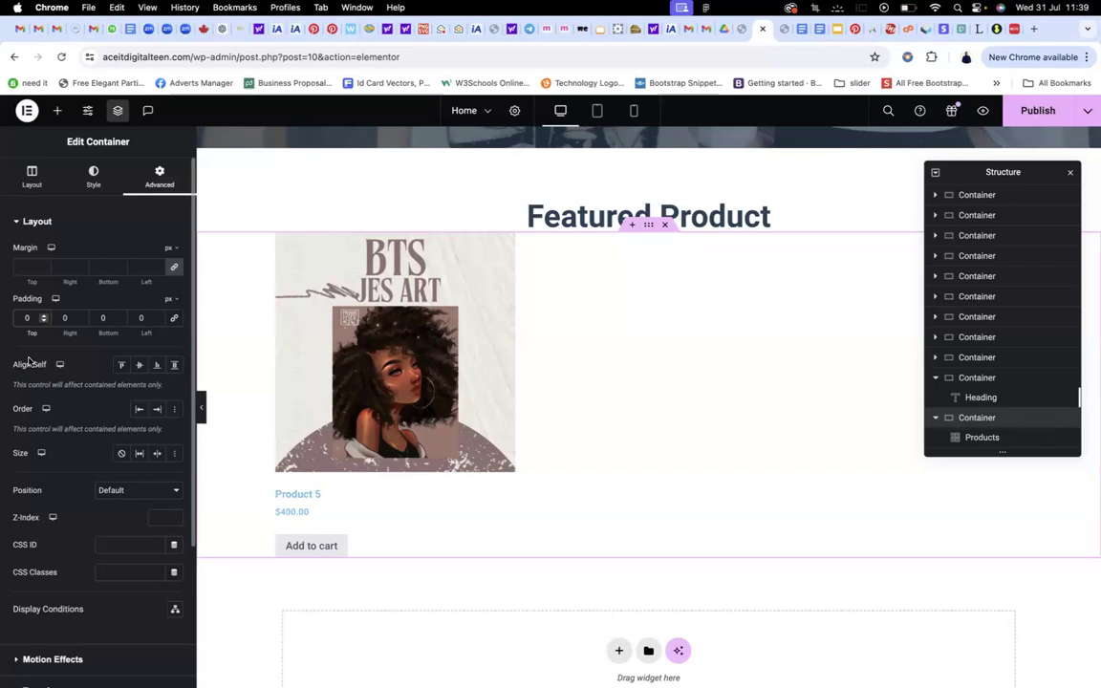
pyautogui.write('24')
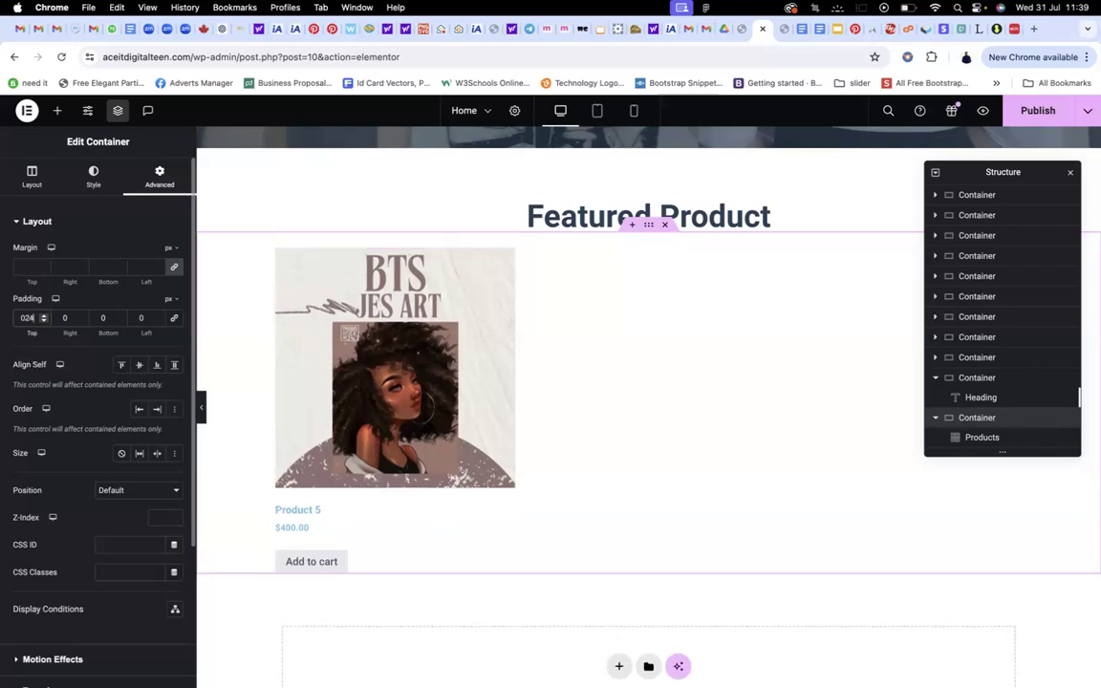
pyautogui.press('BackSpace')
pyautogui.press('BackSpace')
pyautogui.write('36')
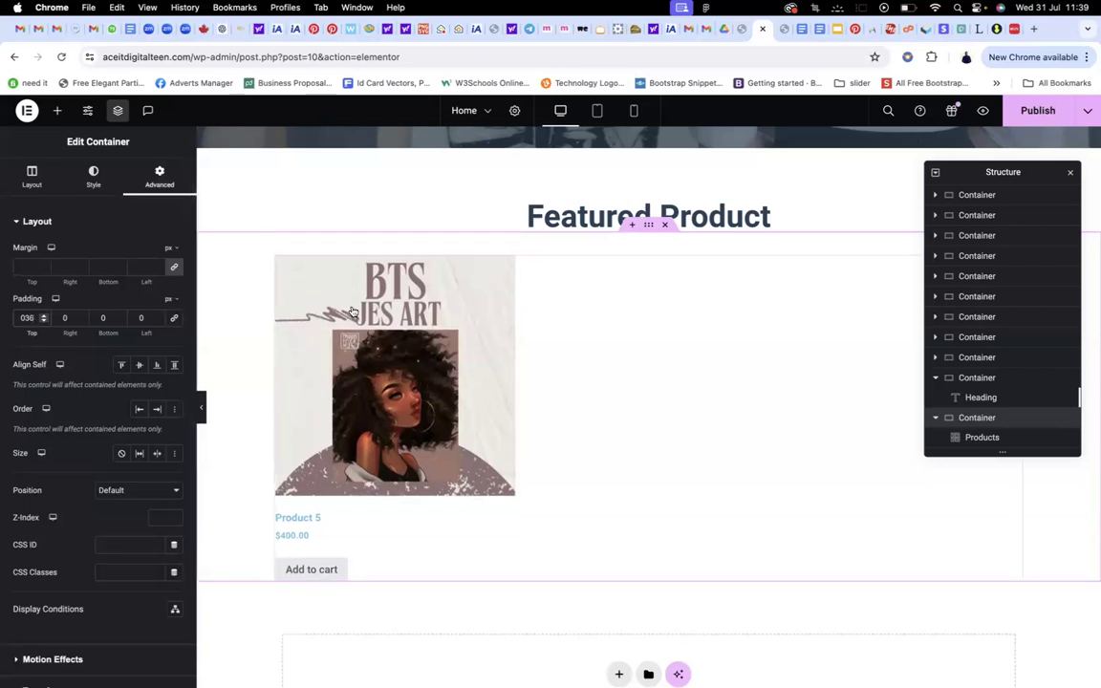
pyautogui.scroll(-4, 443, 293)
pyautogui.scroll(-2, 443, 293)
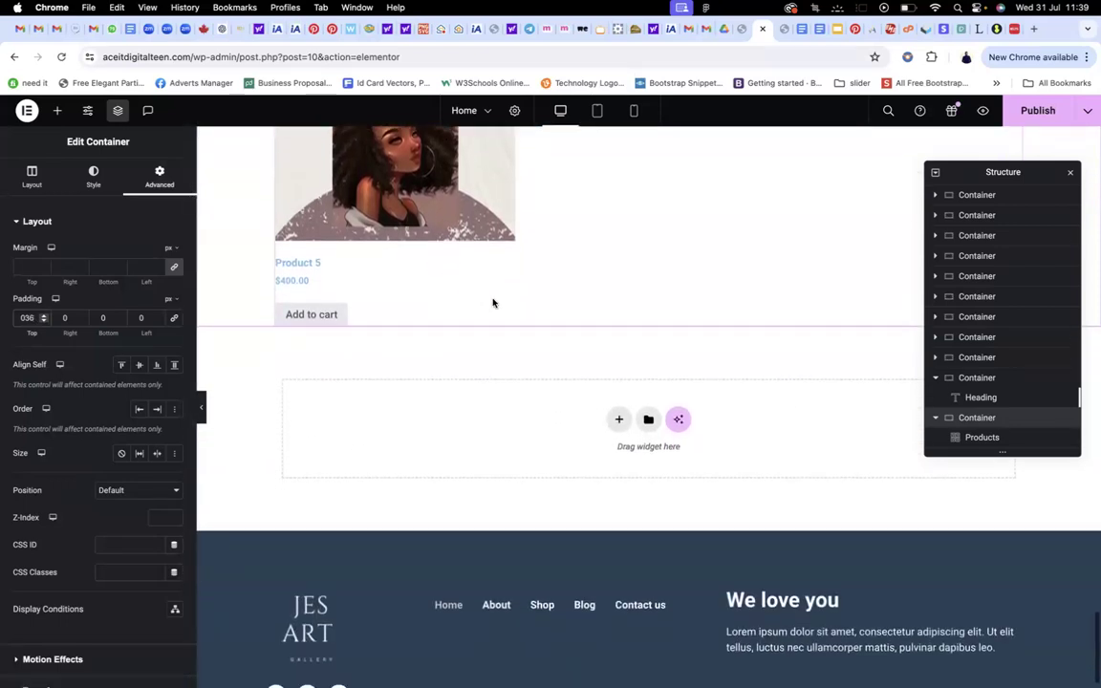
# Publish the padding change and browse the other open editor tabs
pyautogui.click(1034, 113)
pyautogui.click(742, 29)
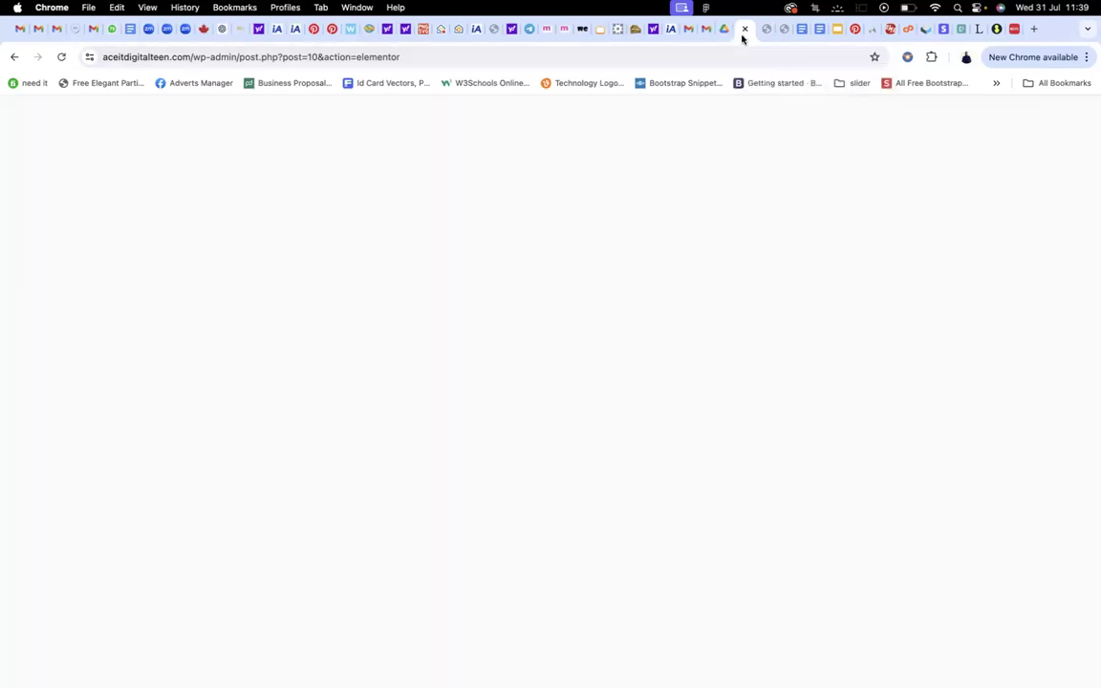
pyautogui.scroll(-5, 660, 236)
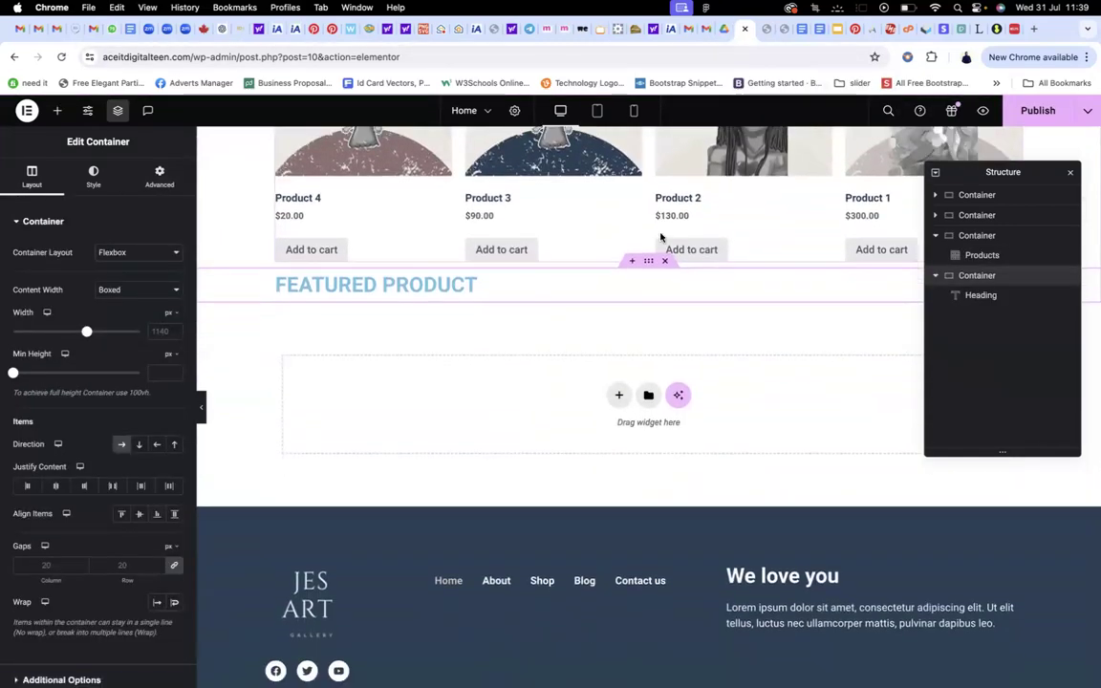
pyautogui.scroll(10, 659, 237)
pyautogui.scroll(2, 659, 236)
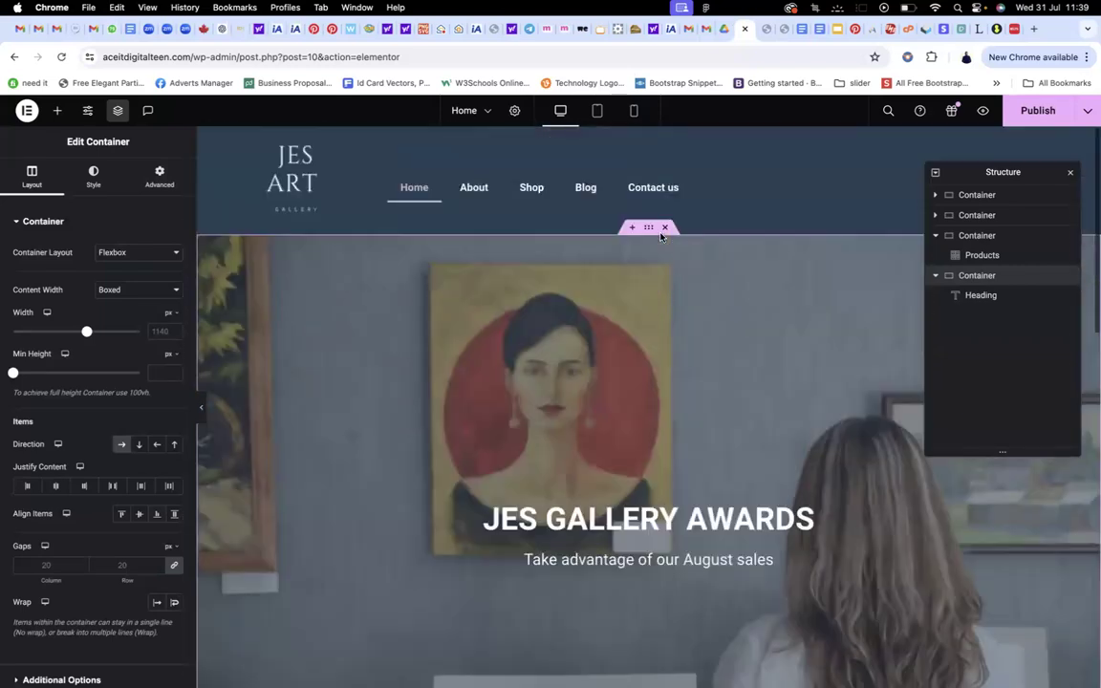
pyautogui.click(764, 30)
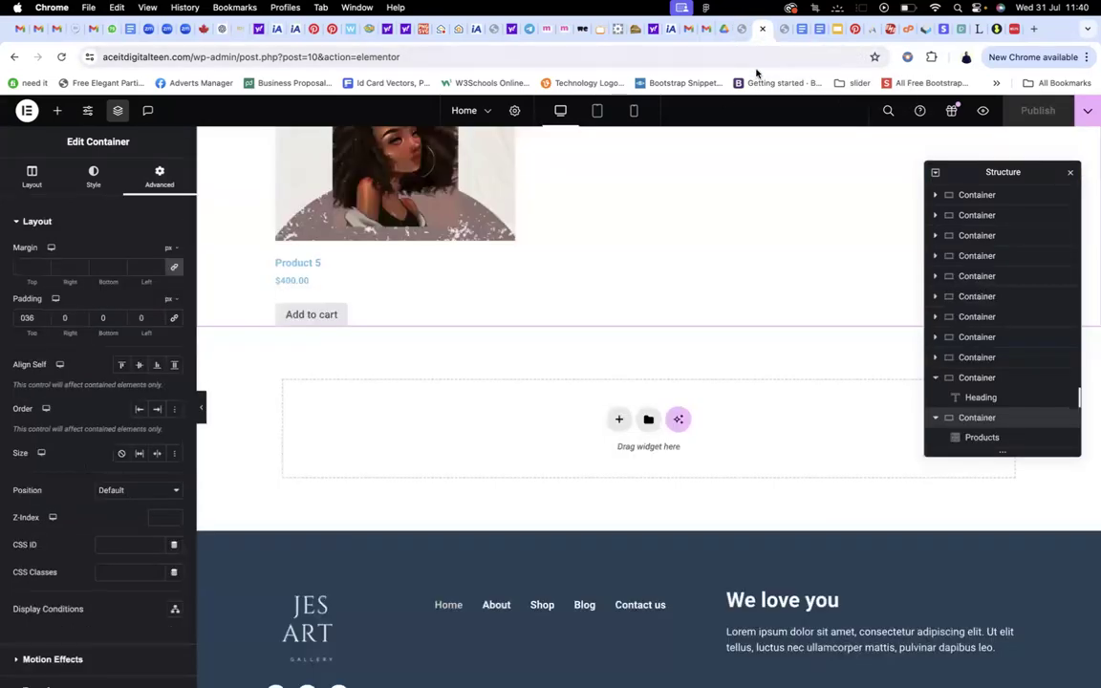
pyautogui.scroll(5, 668, 165)
pyautogui.scroll(-10, 669, 157)
pyautogui.scroll(10, 668, 162)
pyautogui.scroll(2, 667, 202)
pyautogui.scroll(-3, 667, 203)
pyautogui.scroll(-3, 668, 203)
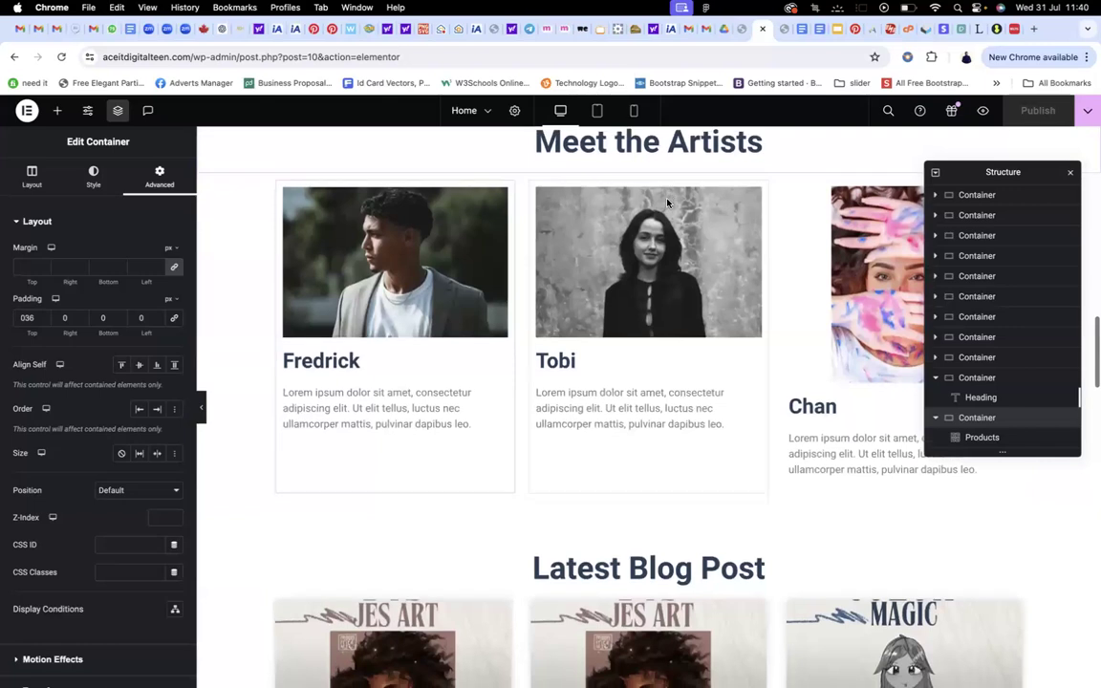
pyautogui.scroll(1, 683, 251)
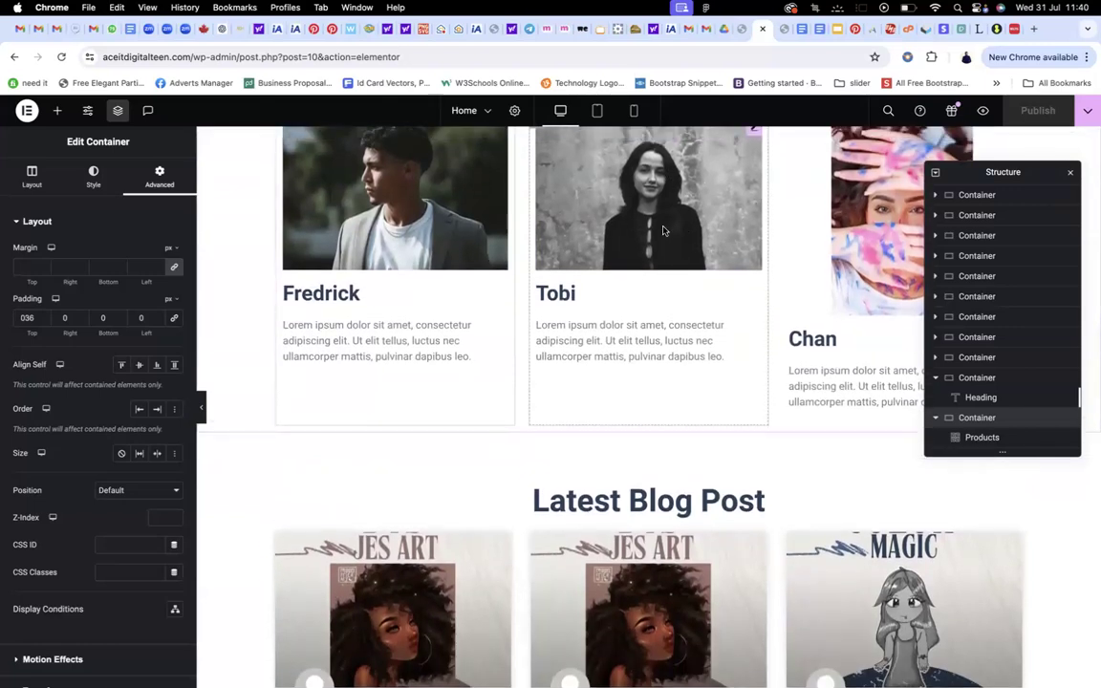
pyautogui.scroll(5, 663, 230)
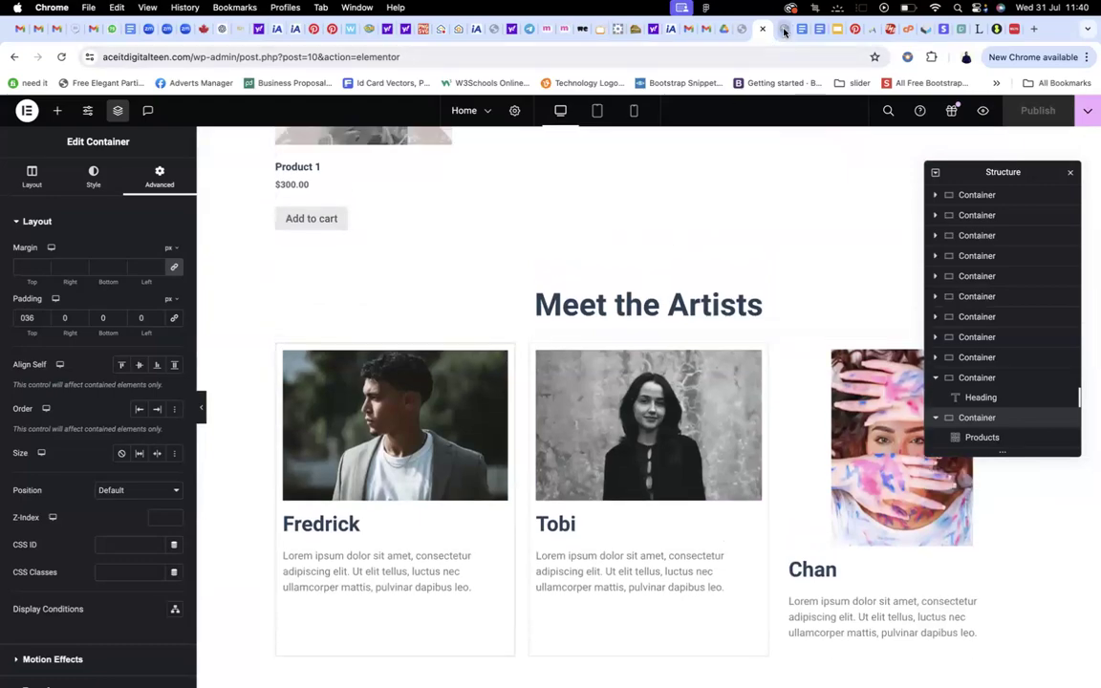
# Review the Meet the Artists cards in the reference tab, then return to the working editor
pyautogui.click(783, 33)
pyautogui.scroll(-15, 712, 229)
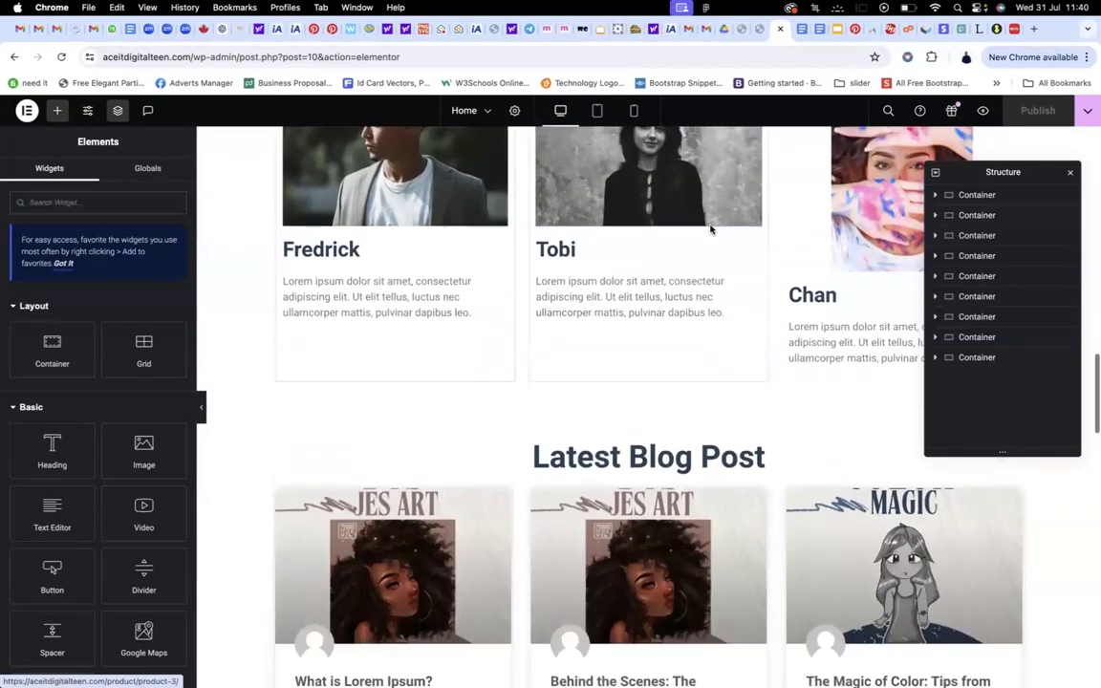
pyautogui.scroll(-20, 710, 230)
pyautogui.scroll(10, 710, 229)
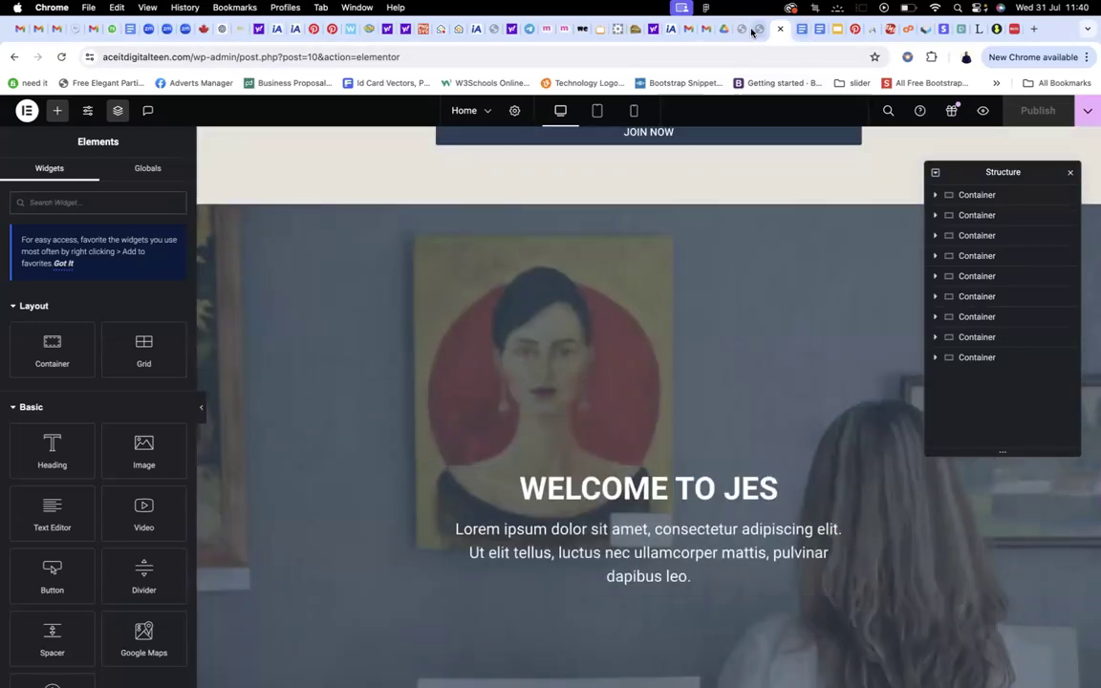
pyautogui.click(752, 32)
pyautogui.scroll(-6, 684, 266)
pyautogui.scroll(10, 684, 267)
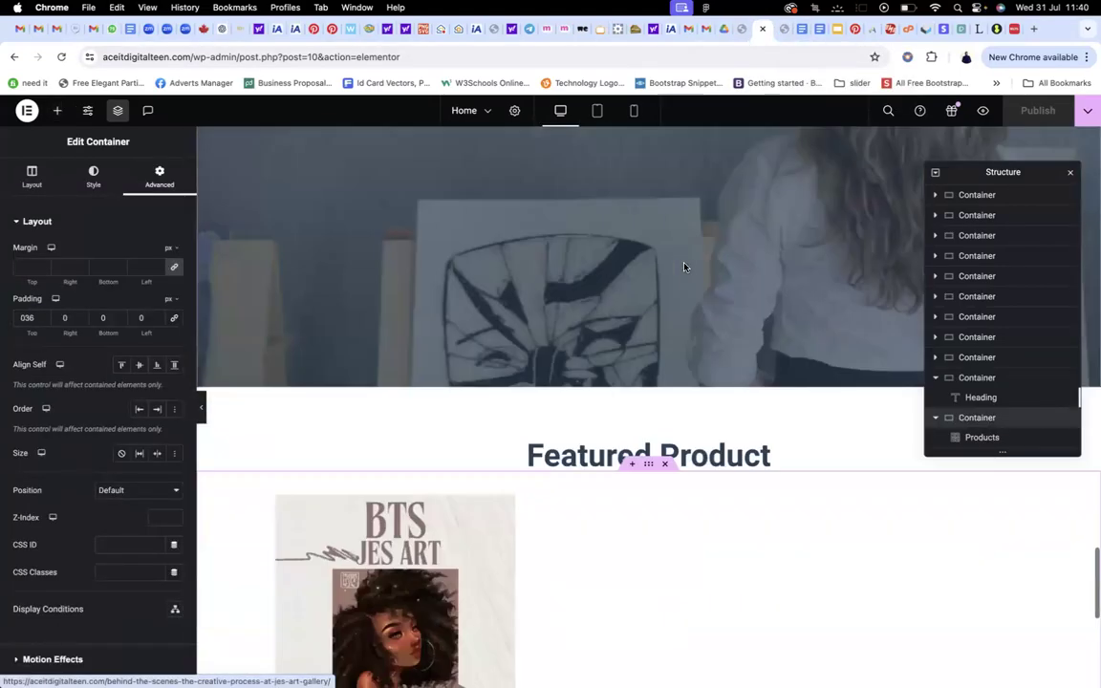
pyautogui.scroll(-5, 685, 266)
pyautogui.scroll(4, 683, 265)
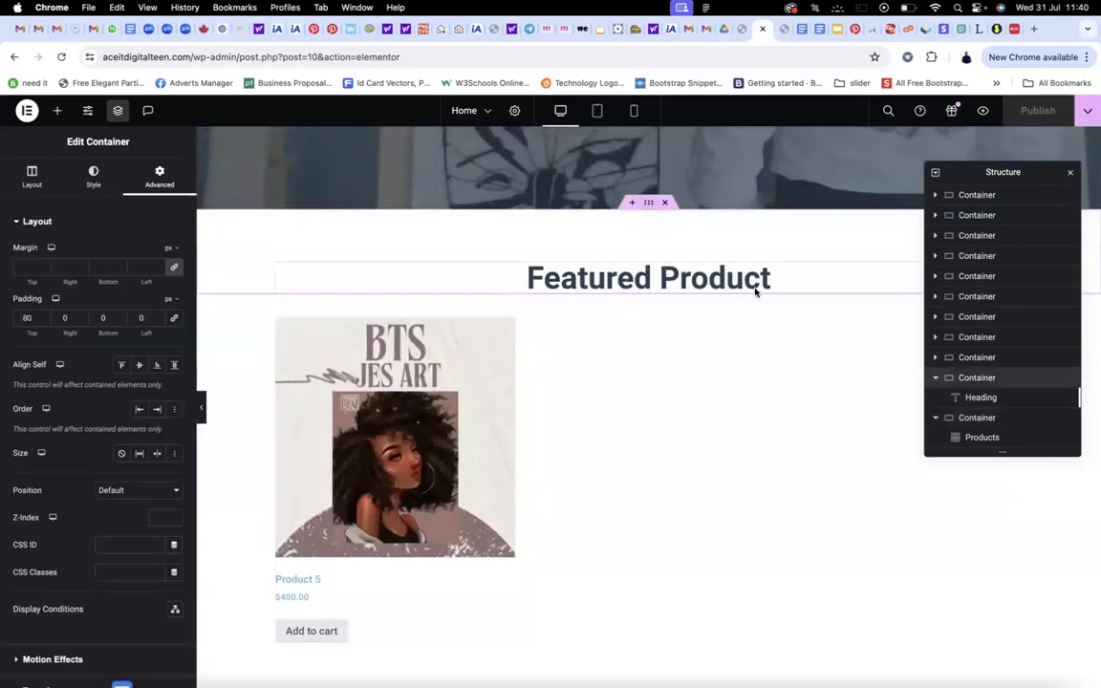
# Duplicate the Featured Product heading container and move the copy below the products grid
pyautogui.click(936, 418)
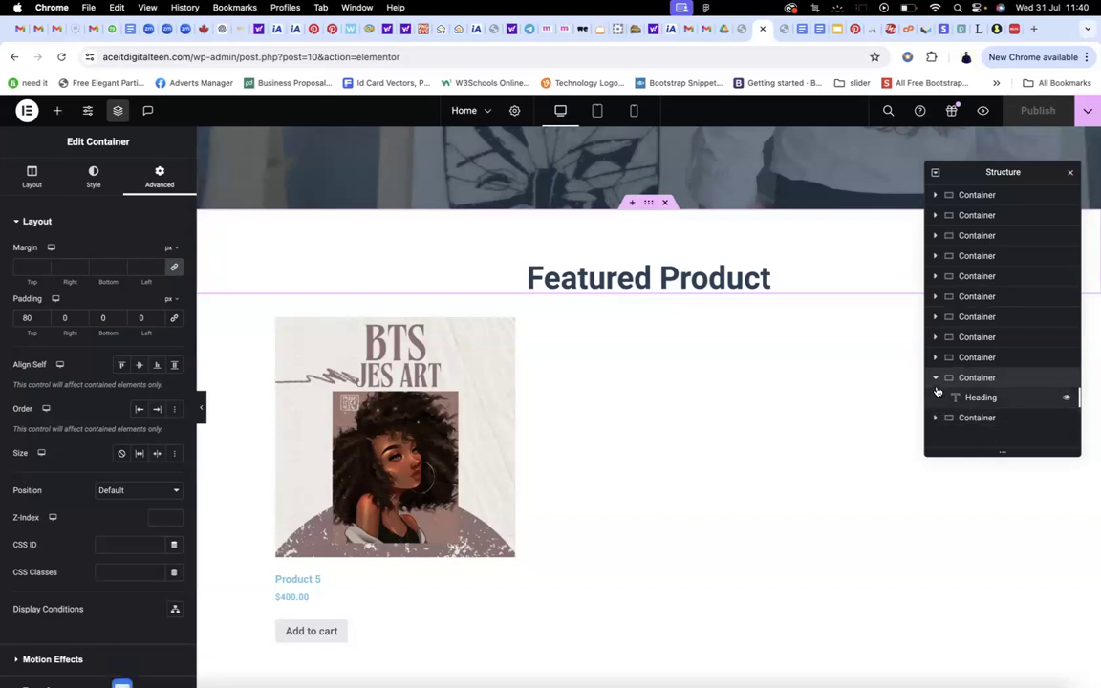
pyautogui.click(935, 377)
pyautogui.rightClick(961, 379)
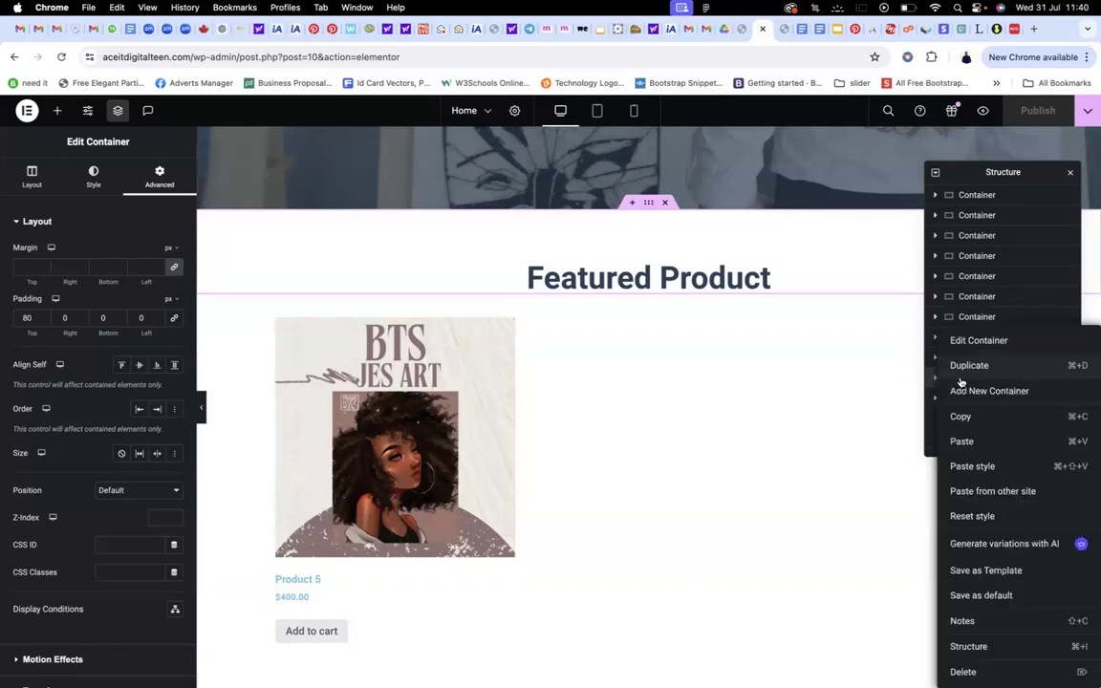
pyautogui.click(968, 366)
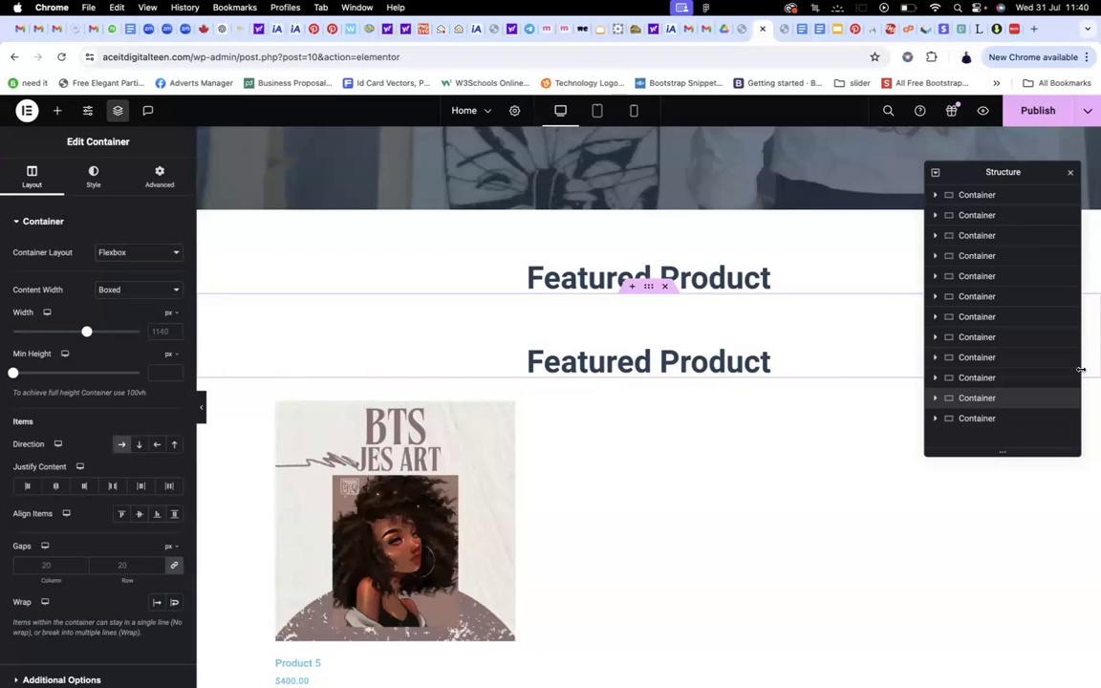
pyautogui.moveTo(987, 401); pyautogui.dragTo(974, 433)
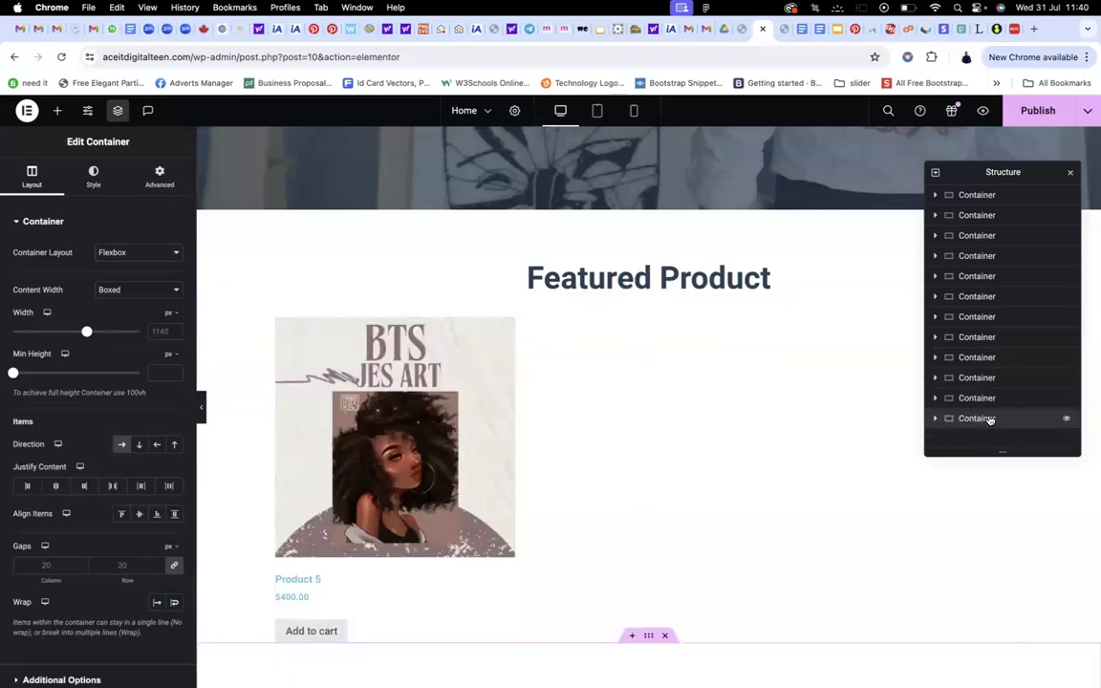
pyautogui.scroll(-5, 784, 408)
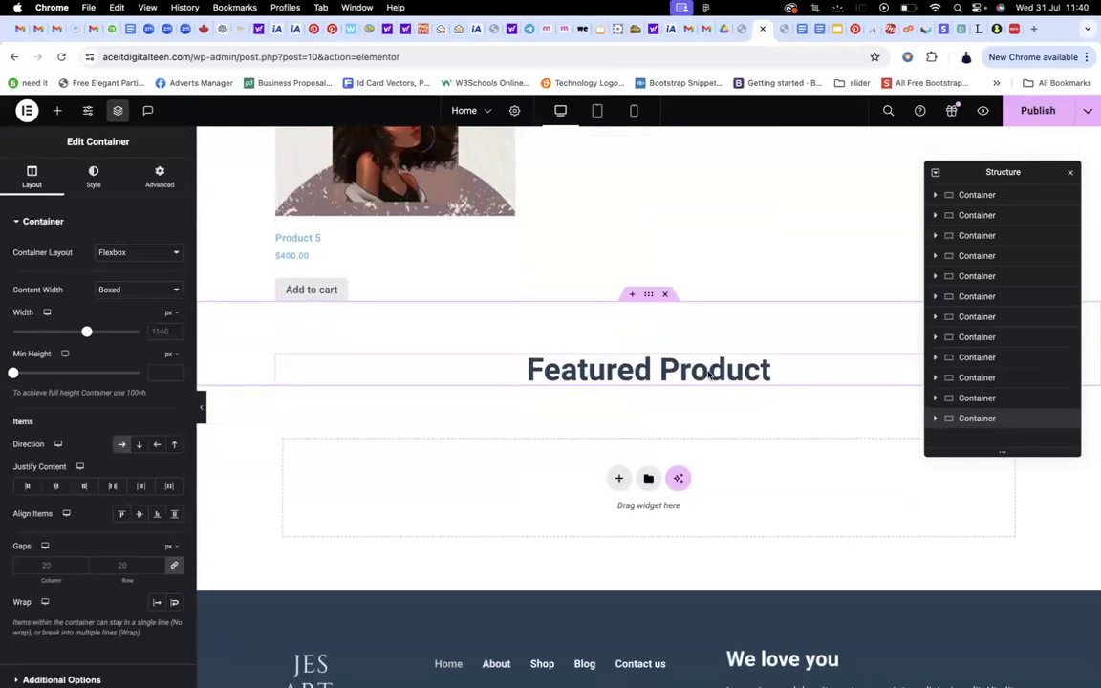
pyautogui.click(709, 374)
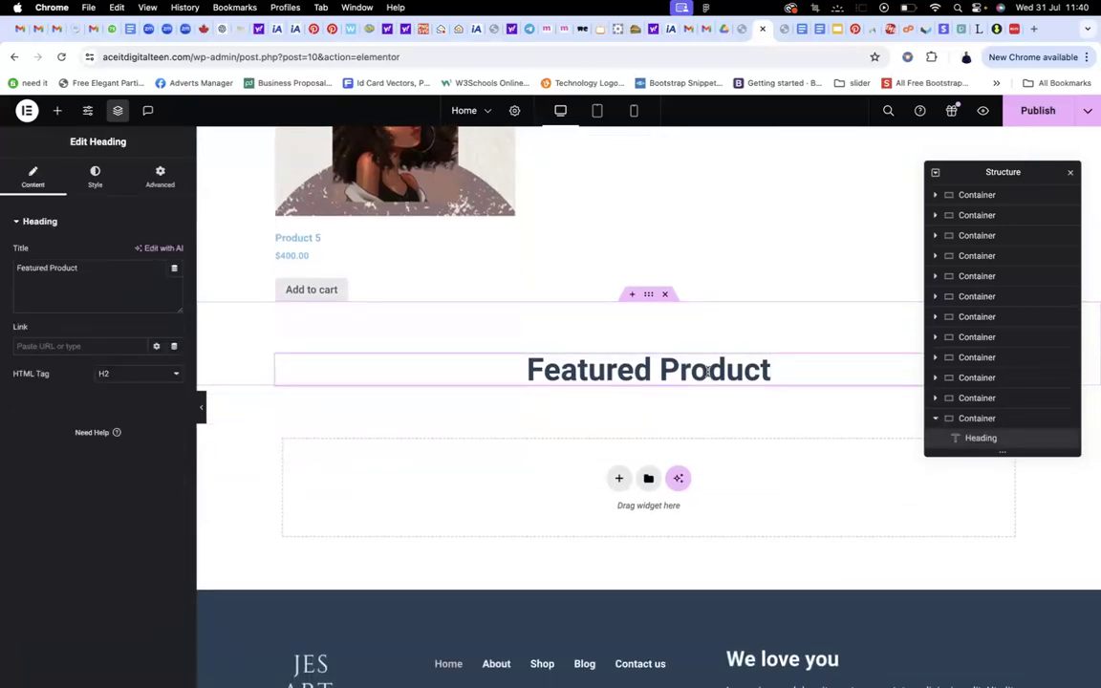
# Check the other open editor tabs for the Meet the Artists reference layout
pyautogui.click(737, 28)
pyautogui.scroll(-15, 734, 229)
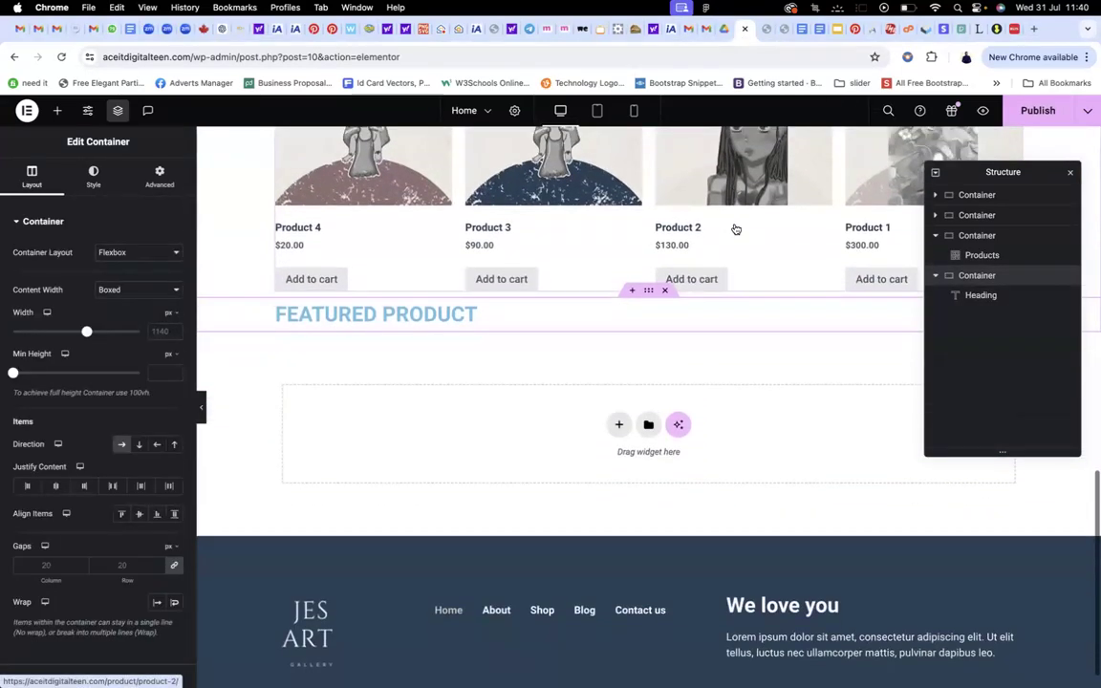
pyautogui.click(779, 28)
pyautogui.scroll(-3, 728, 258)
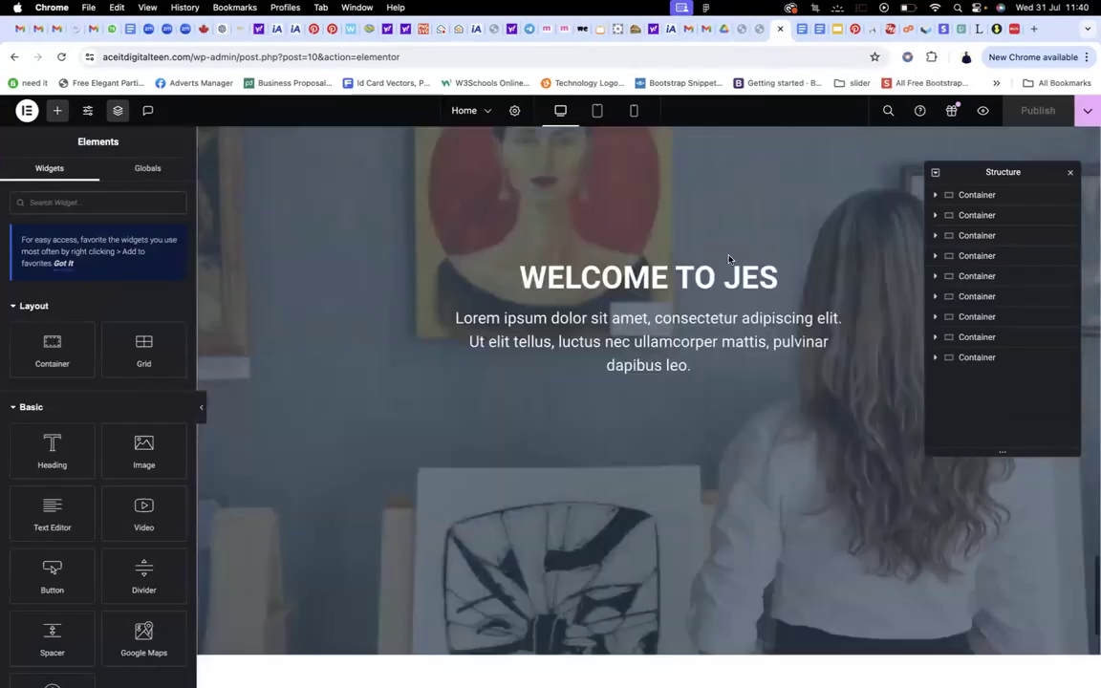
pyautogui.scroll(5, 729, 258)
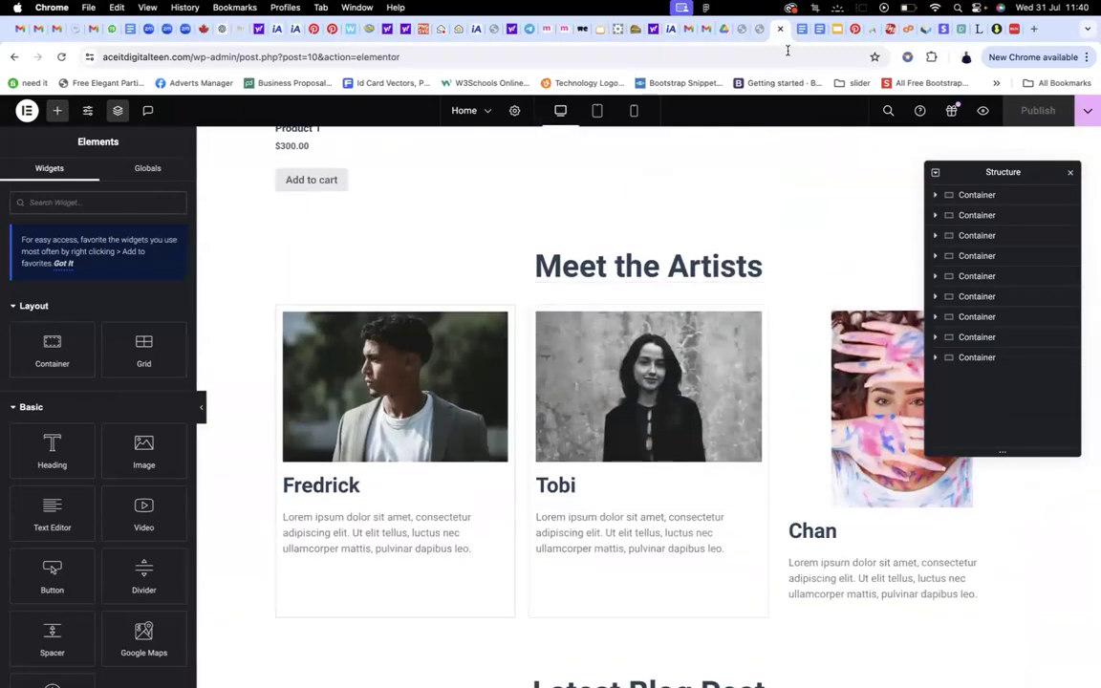
pyautogui.click(761, 29)
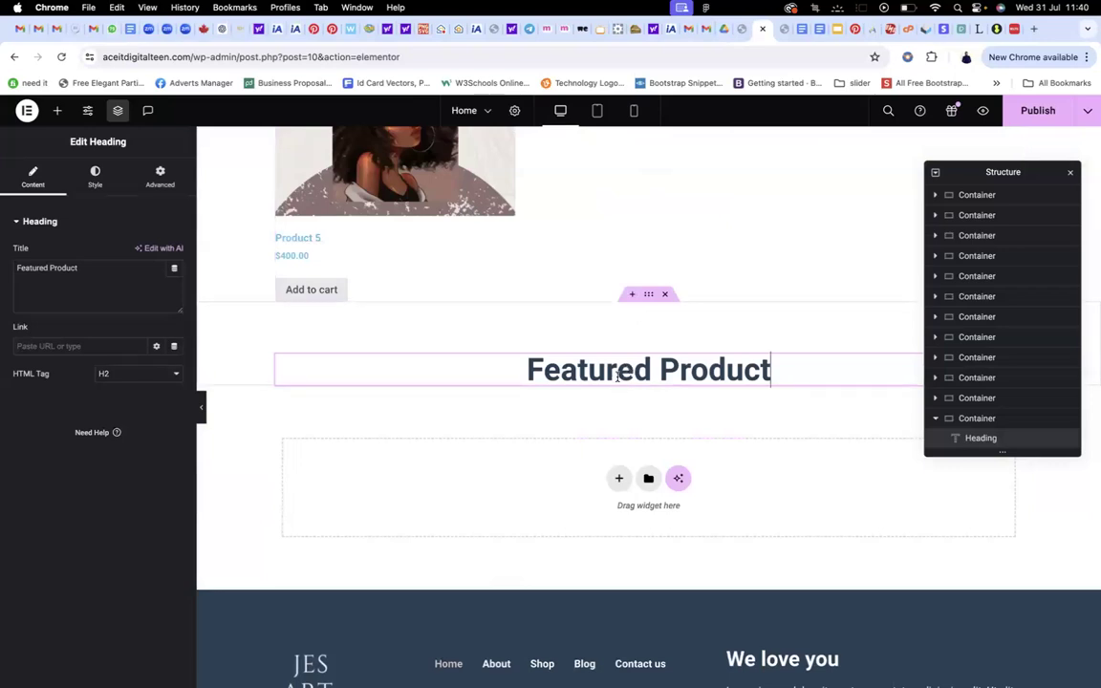
# Change the duplicated heading title to 'Meet the Artist' and close the reference tab
pyautogui.moveTo(93, 269); pyautogui.dragTo(4, 267)
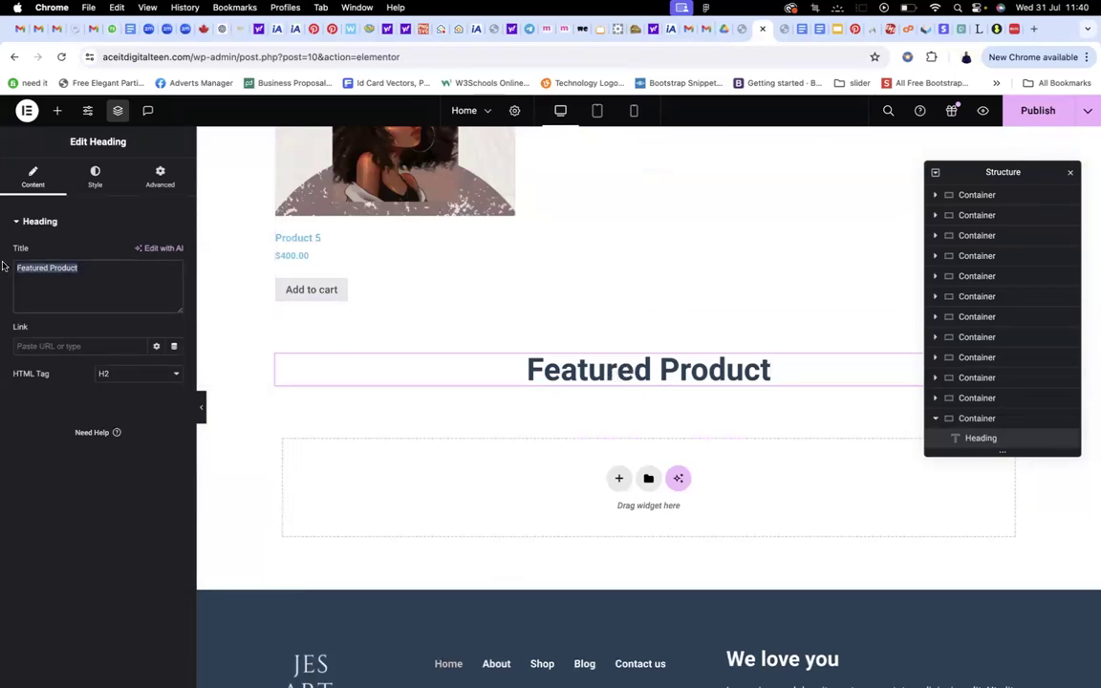
pyautogui.write('Meet')
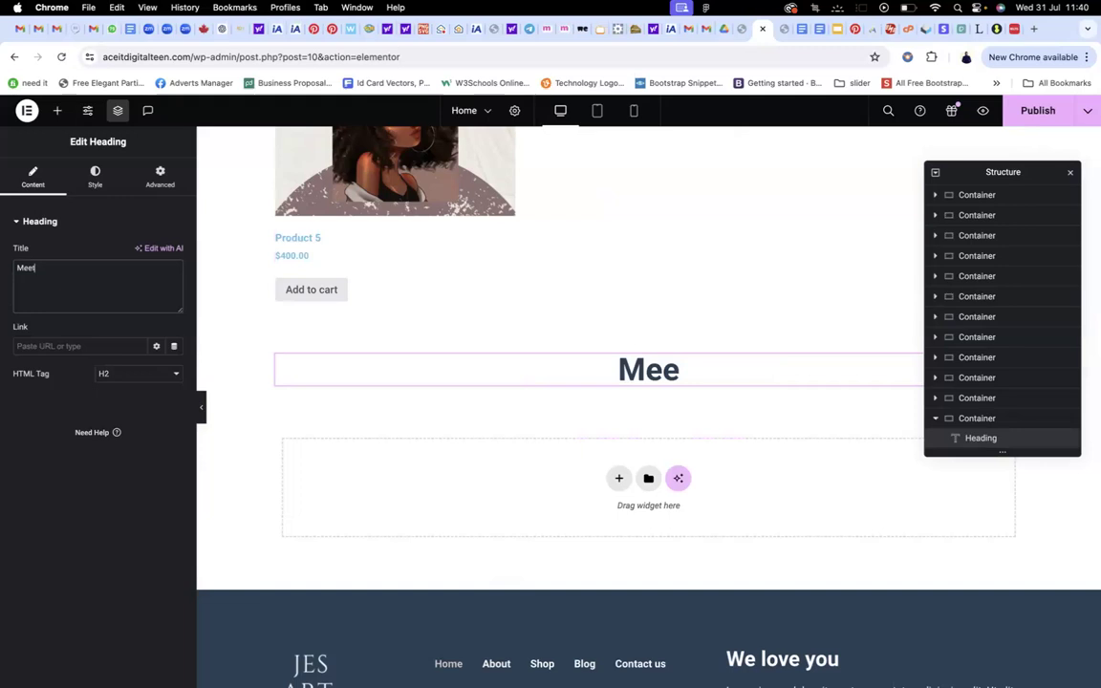
pyautogui.write(' the Arti')
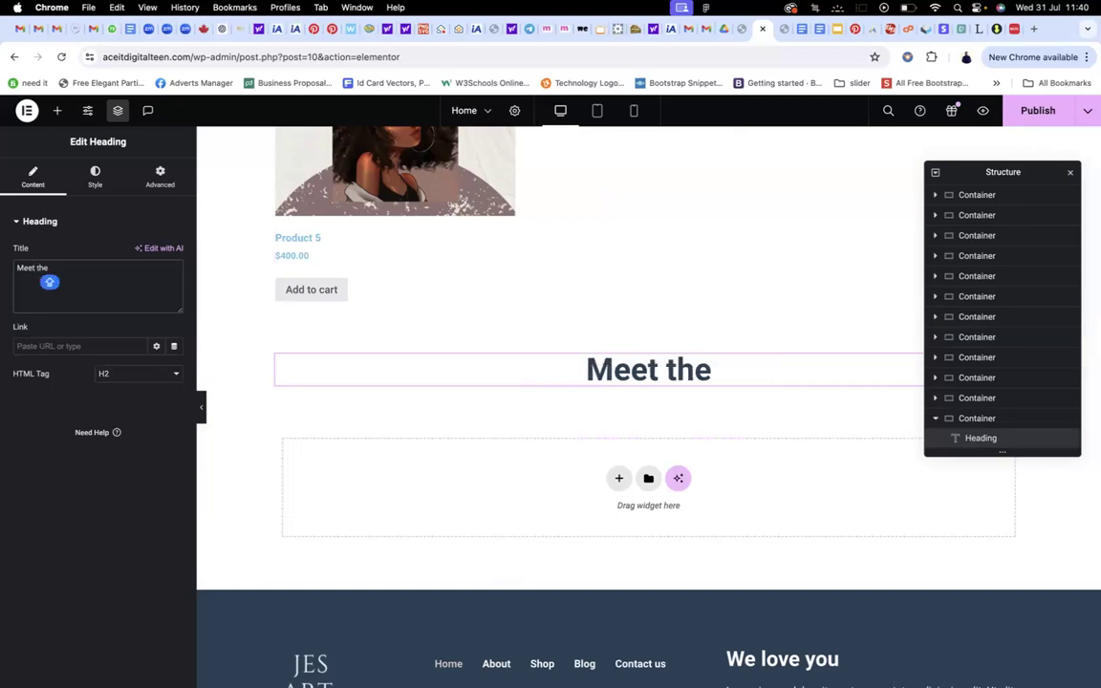
pyautogui.write('st')
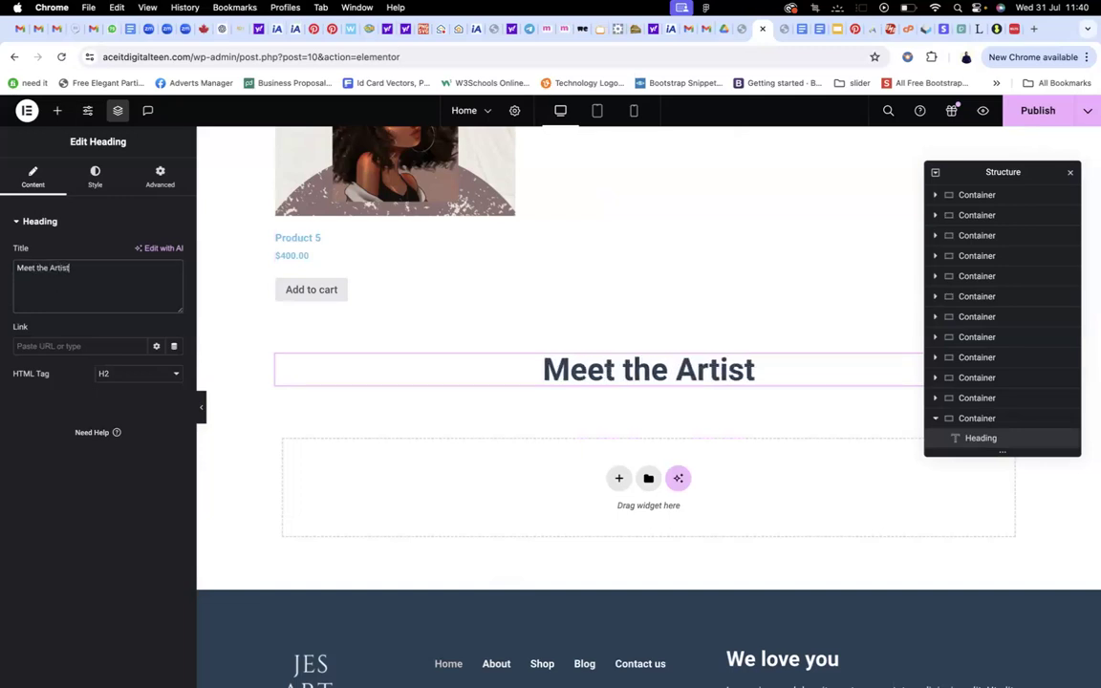
pyautogui.scroll(-2, 392, 300)
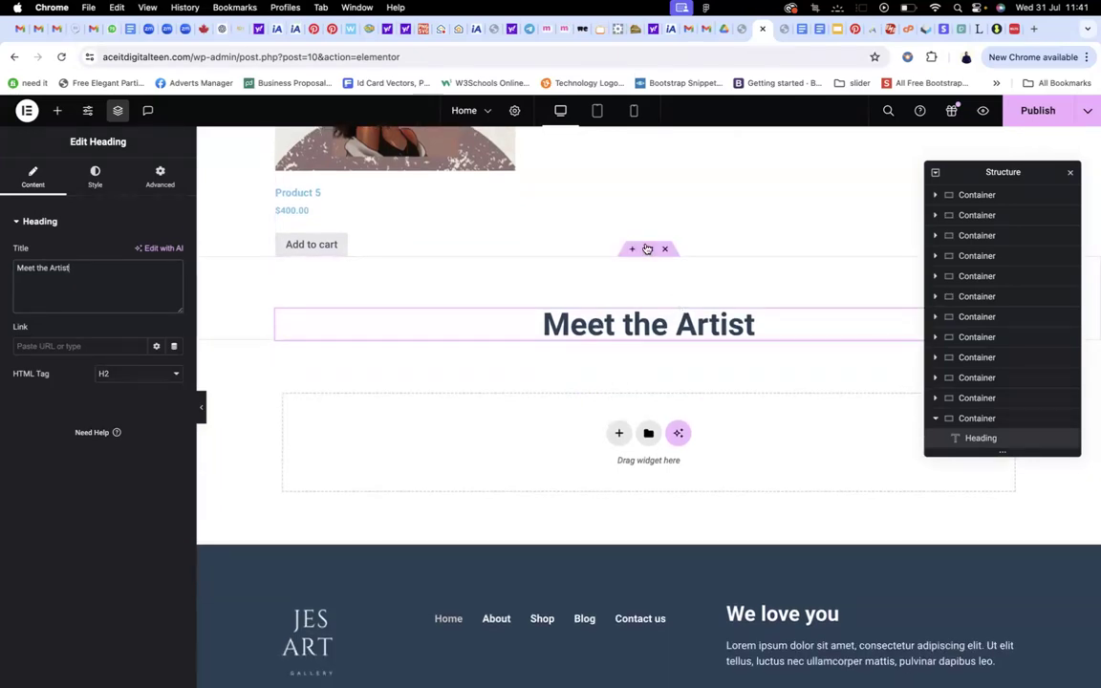
pyautogui.click(647, 248)
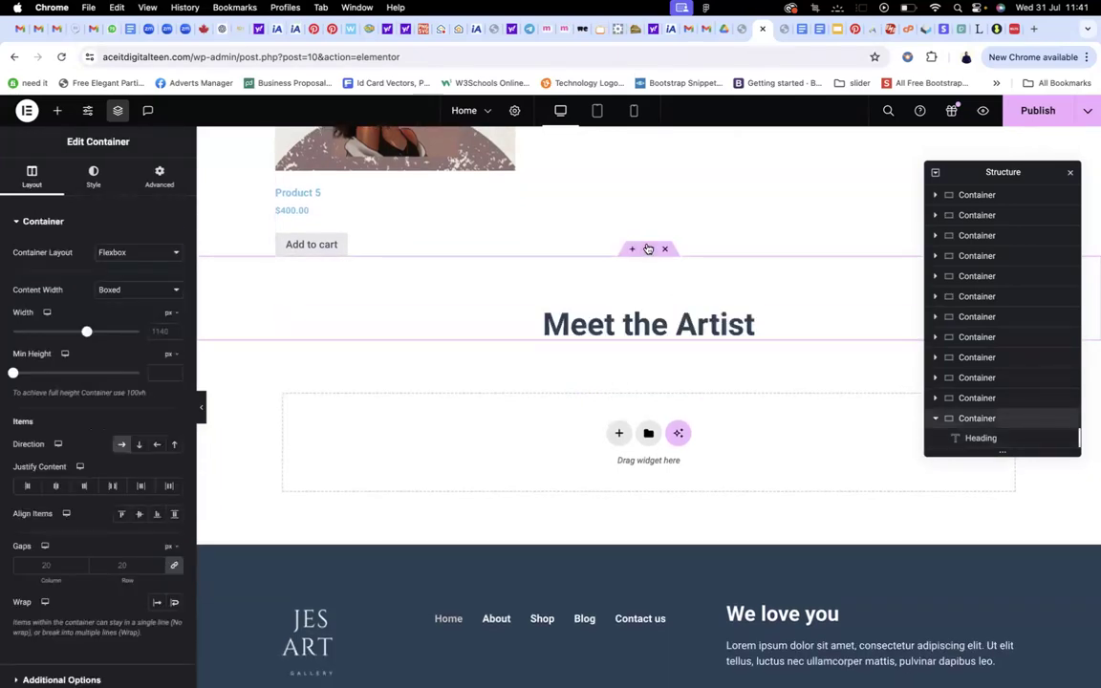
pyautogui.click(781, 30)
pyautogui.scroll(-1, 745, 206)
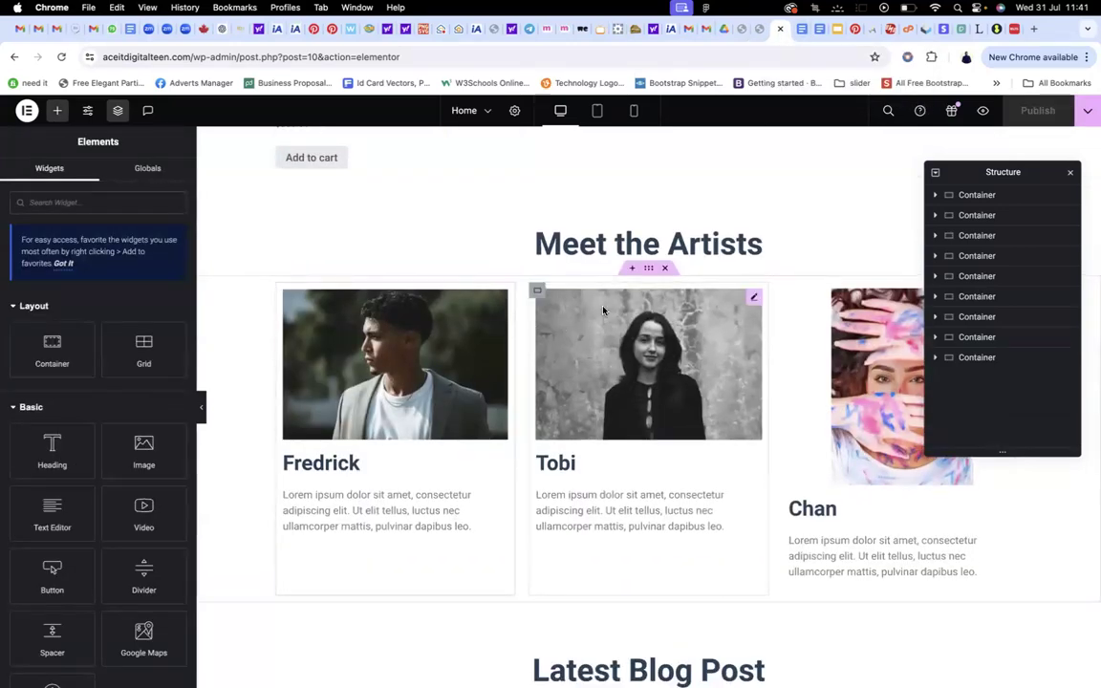
pyautogui.press('super+w')
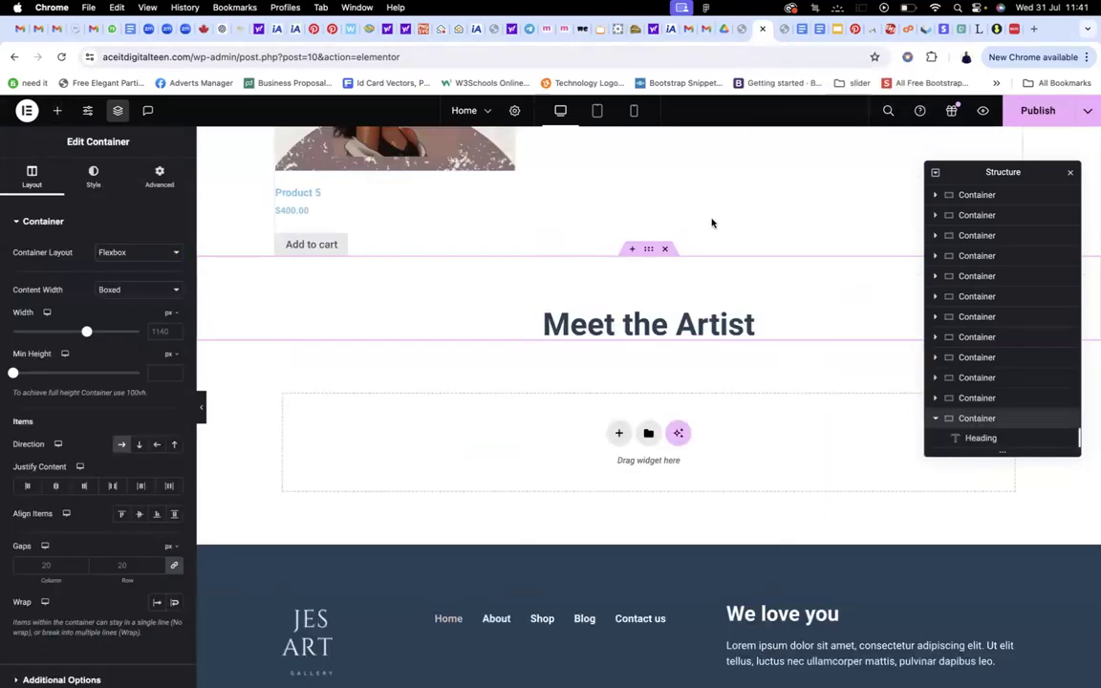
pyautogui.scroll(-1, 669, 334)
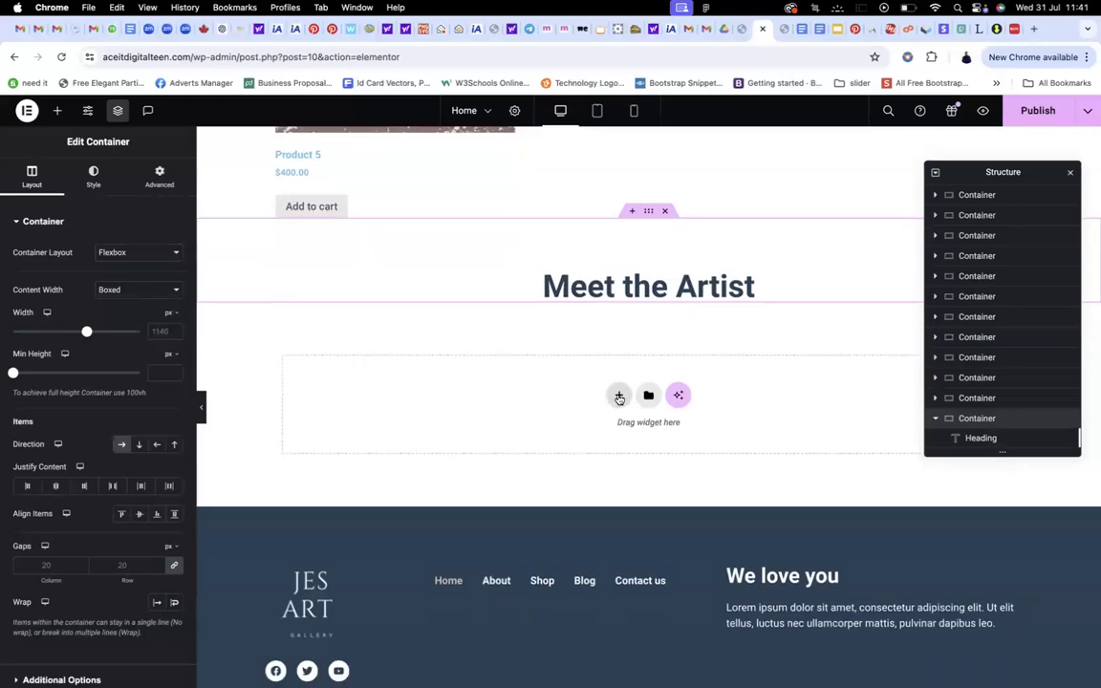
# Add a single flexbox container below the Meet the Artist heading with Full Width content
pyautogui.click(619, 396)
pyautogui.scroll(-2, 627, 412)
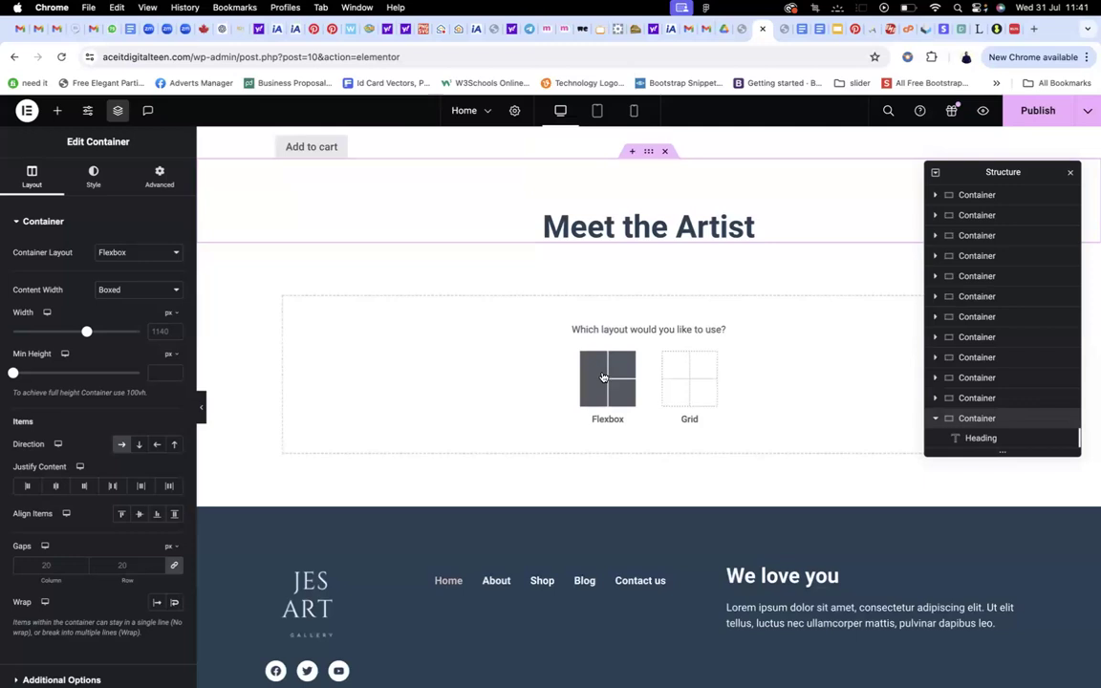
pyautogui.click(603, 377)
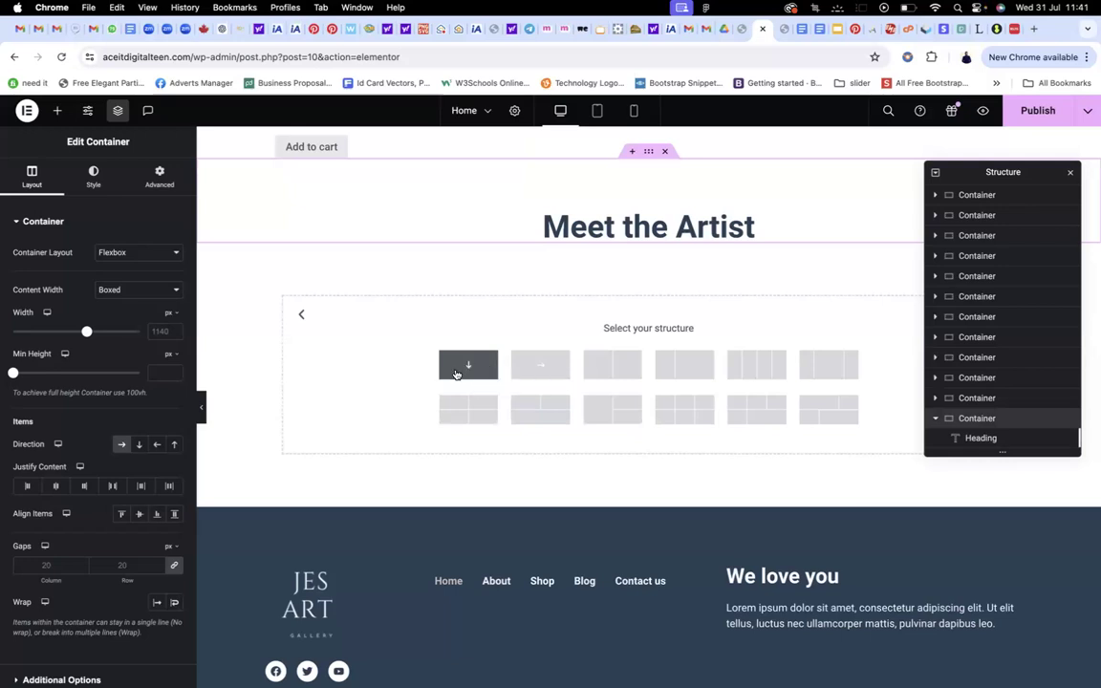
pyautogui.click(468, 366)
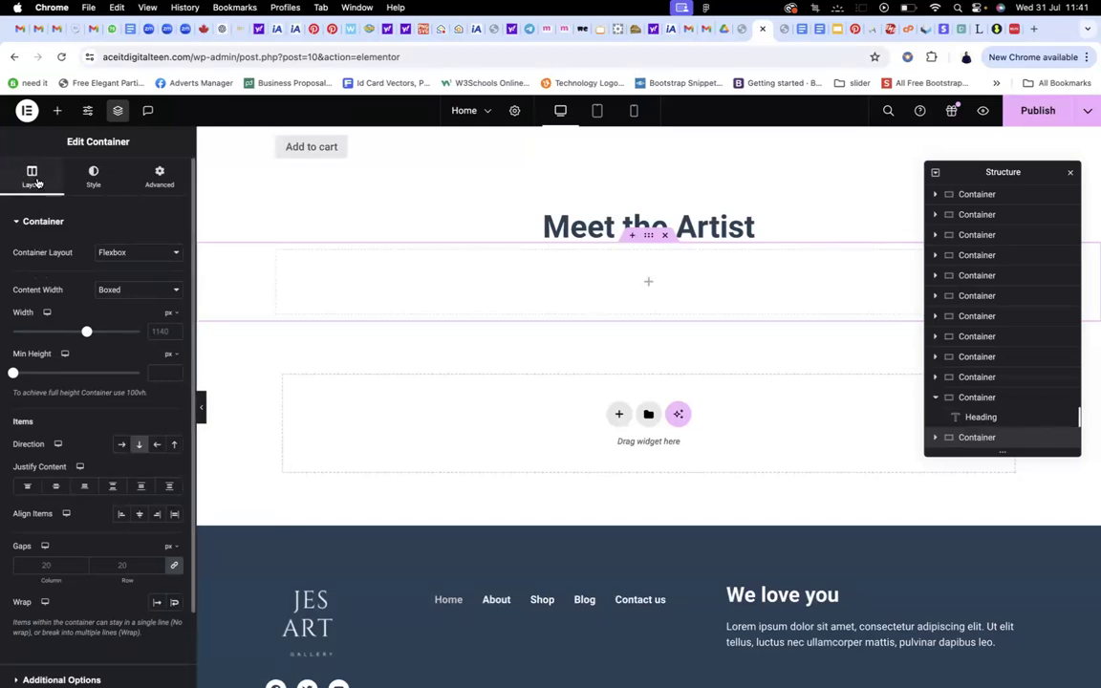
pyautogui.click(114, 292)
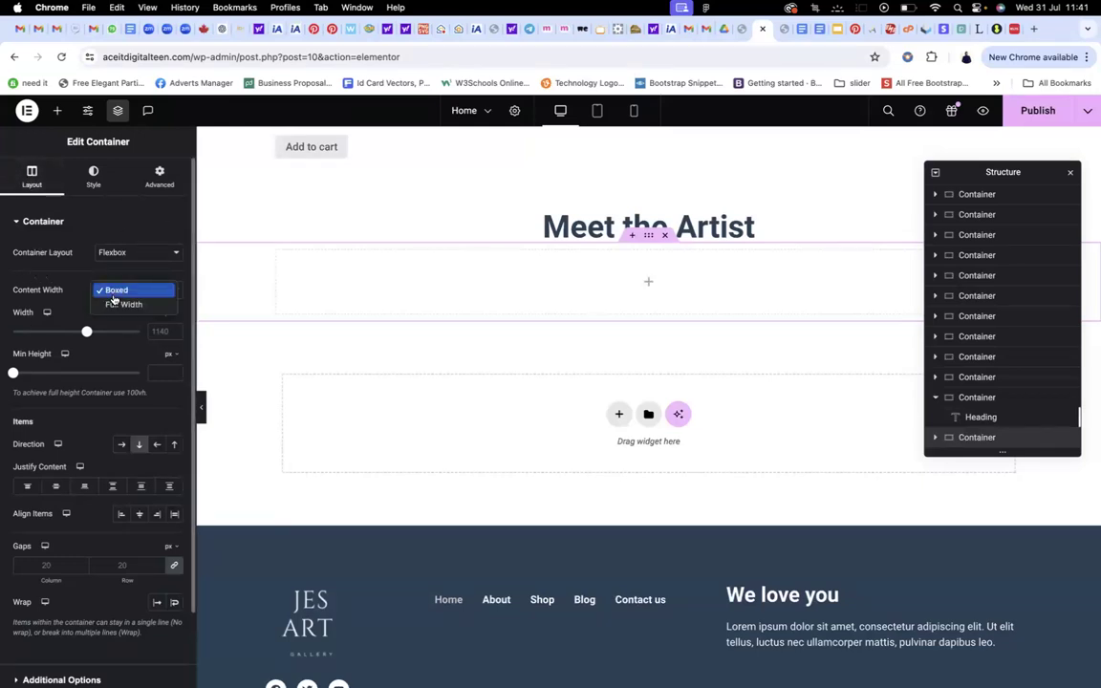
pyautogui.click(113, 302)
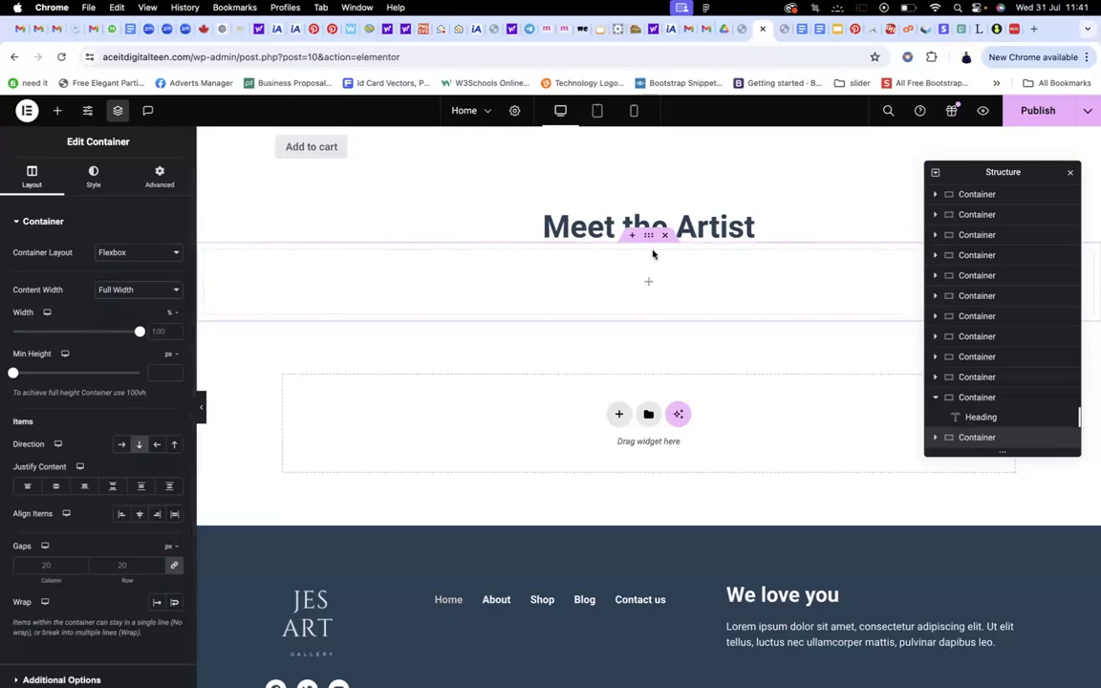
# Try a Grid widget inside it, delete the trial 3×2 grid, and add another empty container
pyautogui.click(649, 284)
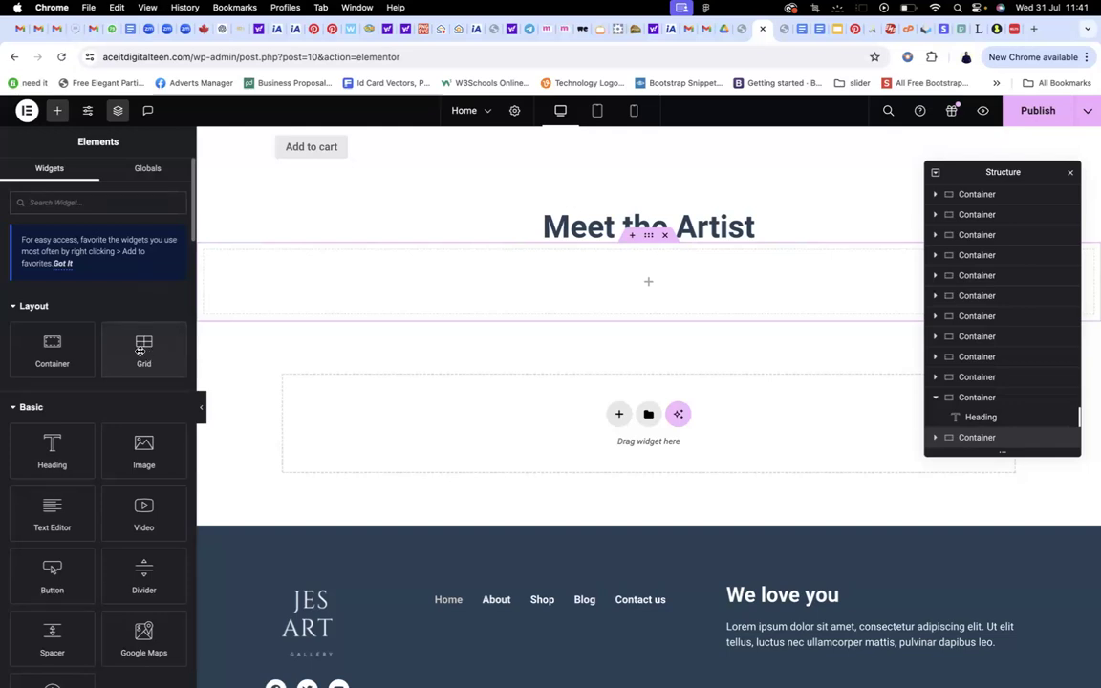
pyautogui.moveTo(140, 352); pyautogui.dragTo(255, 336)
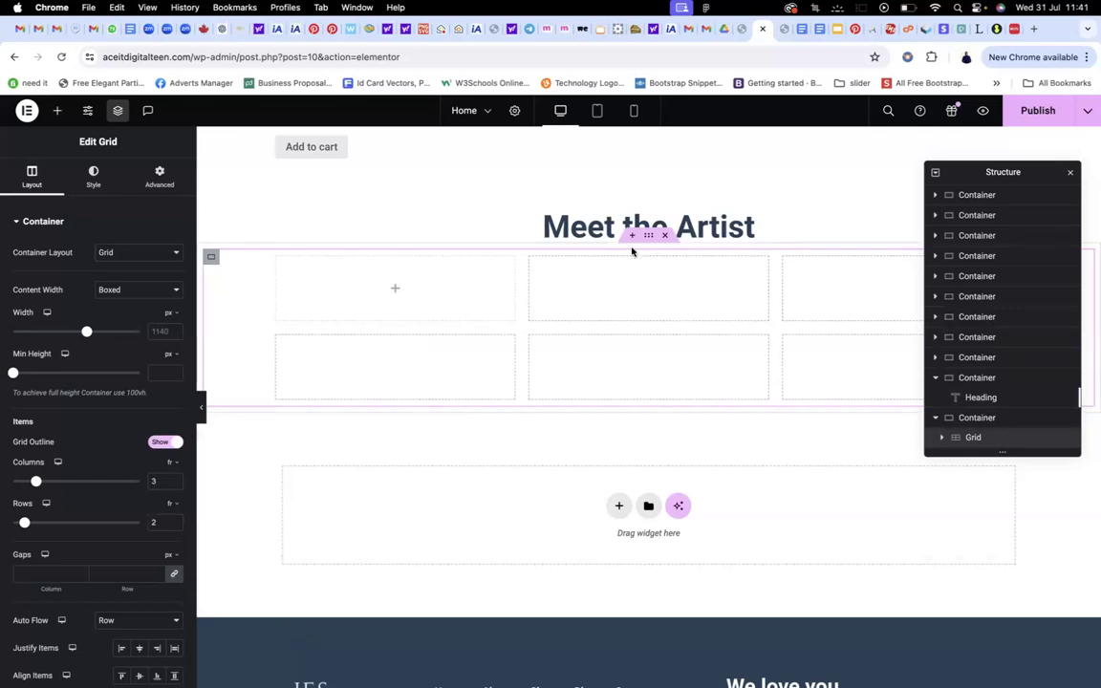
pyautogui.press('Delete')
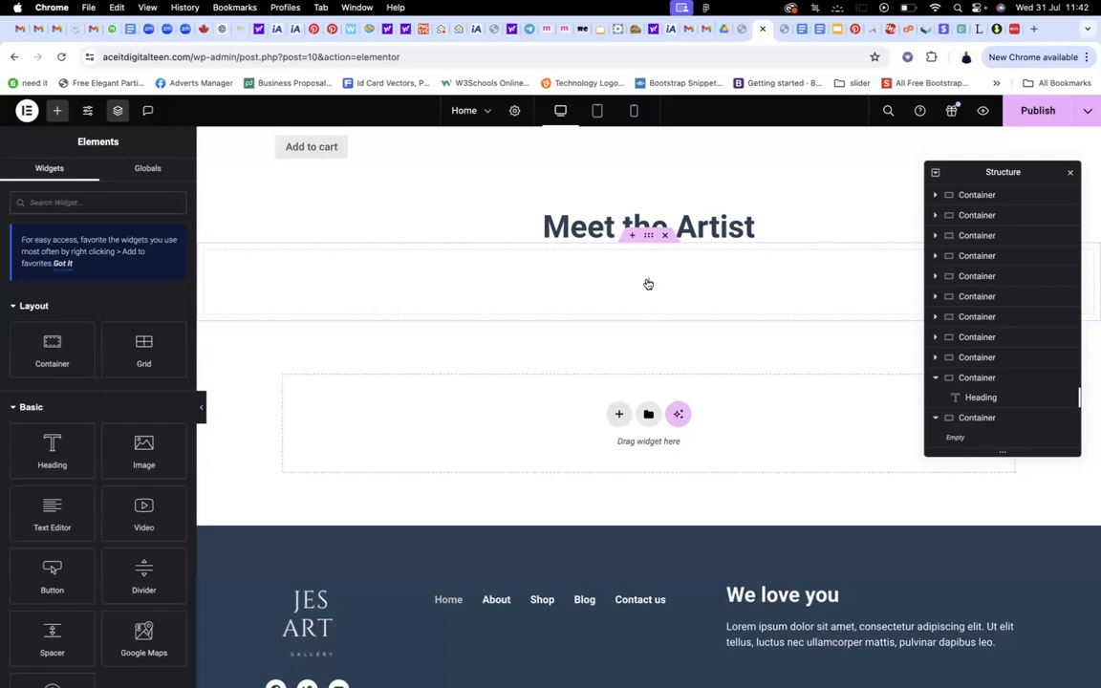
pyautogui.click(44, 353)
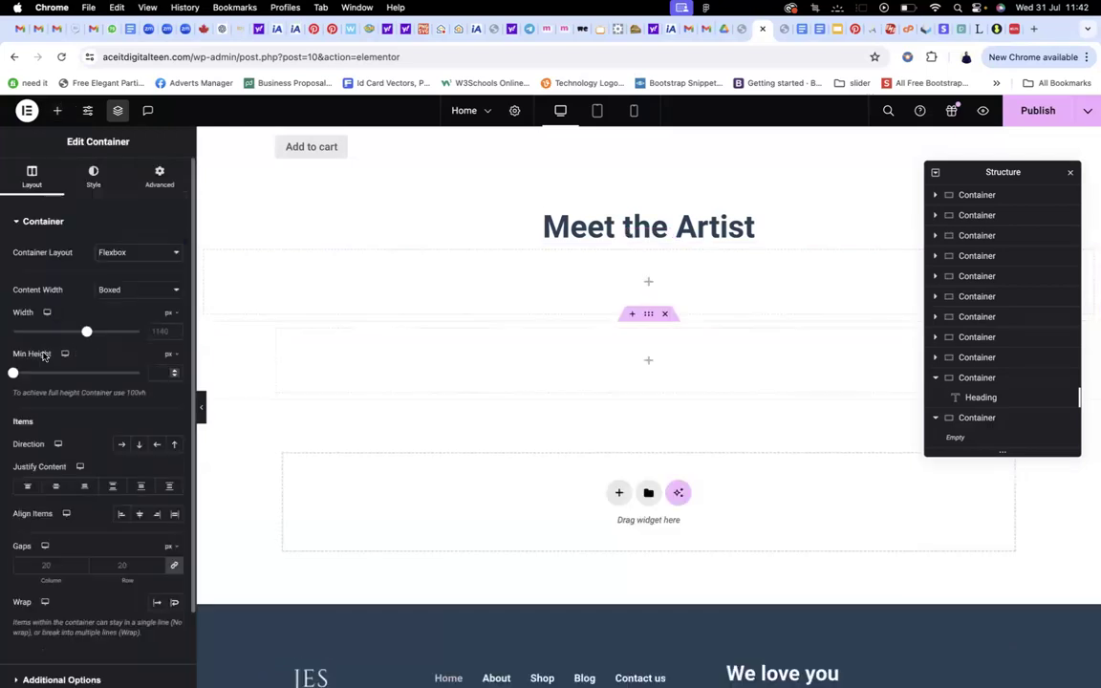
# Remove both empty containers and add a Grid layout using the 3-column, 1-row preset
pyautogui.click(667, 314)
pyautogui.click(664, 236)
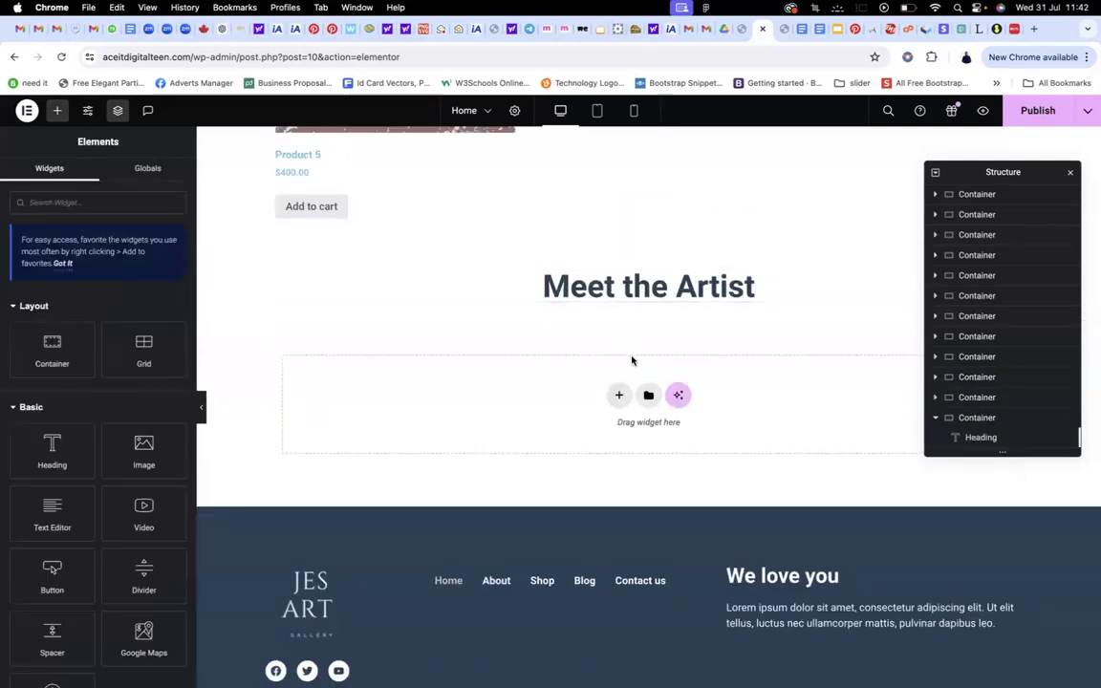
pyautogui.click(618, 396)
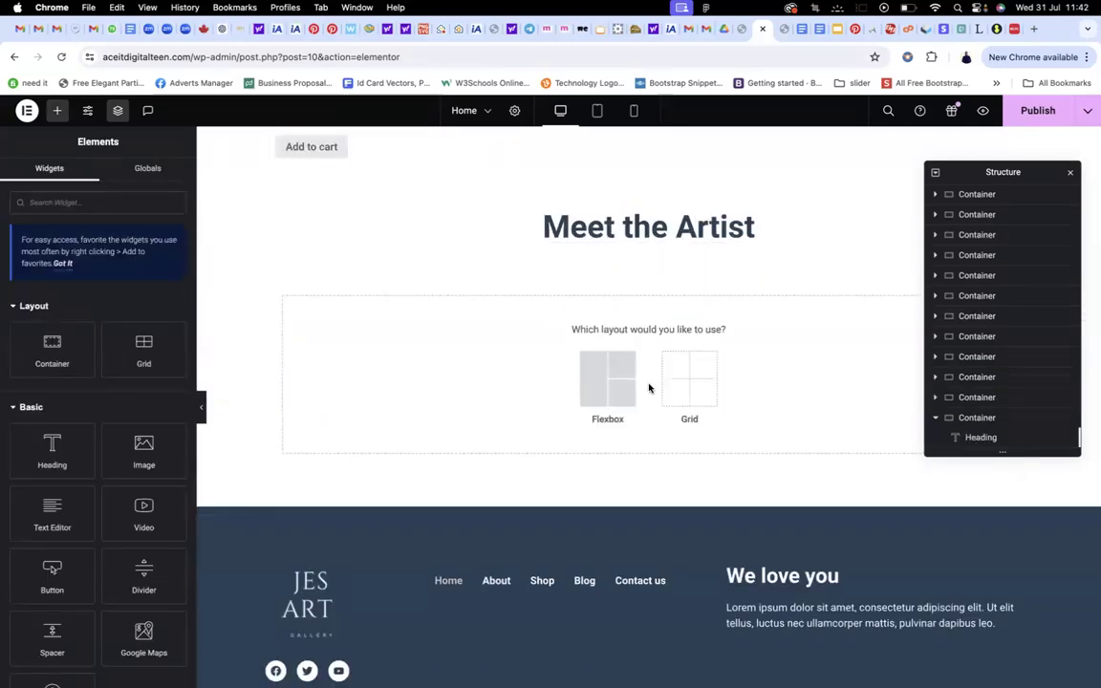
pyautogui.click(683, 381)
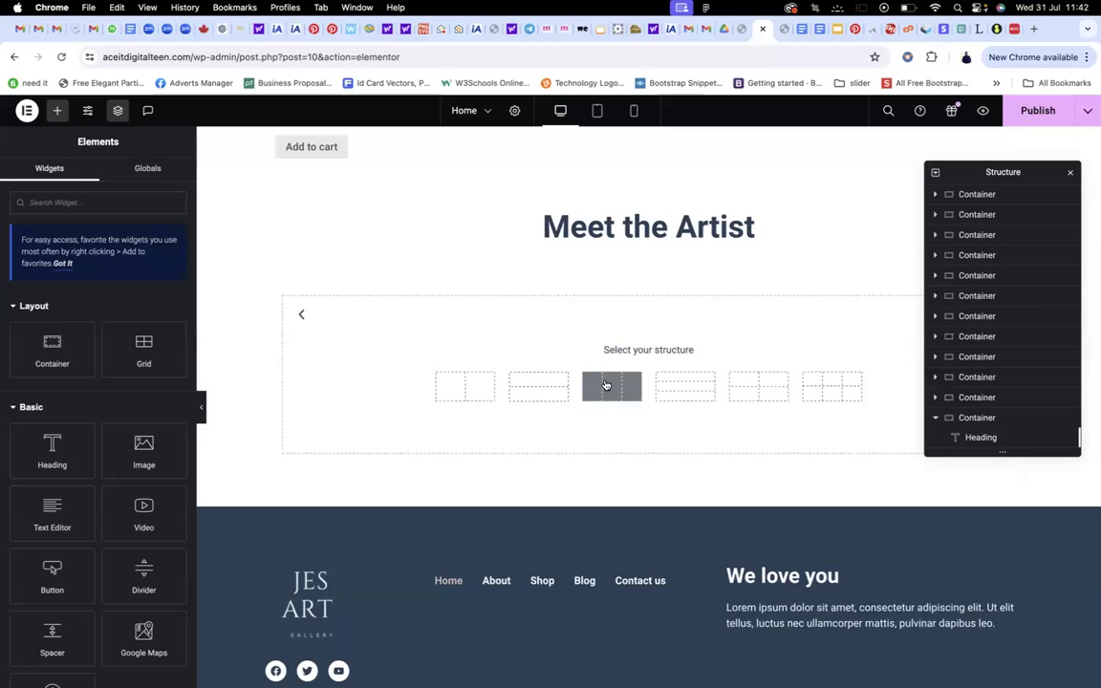
pyautogui.click(605, 385)
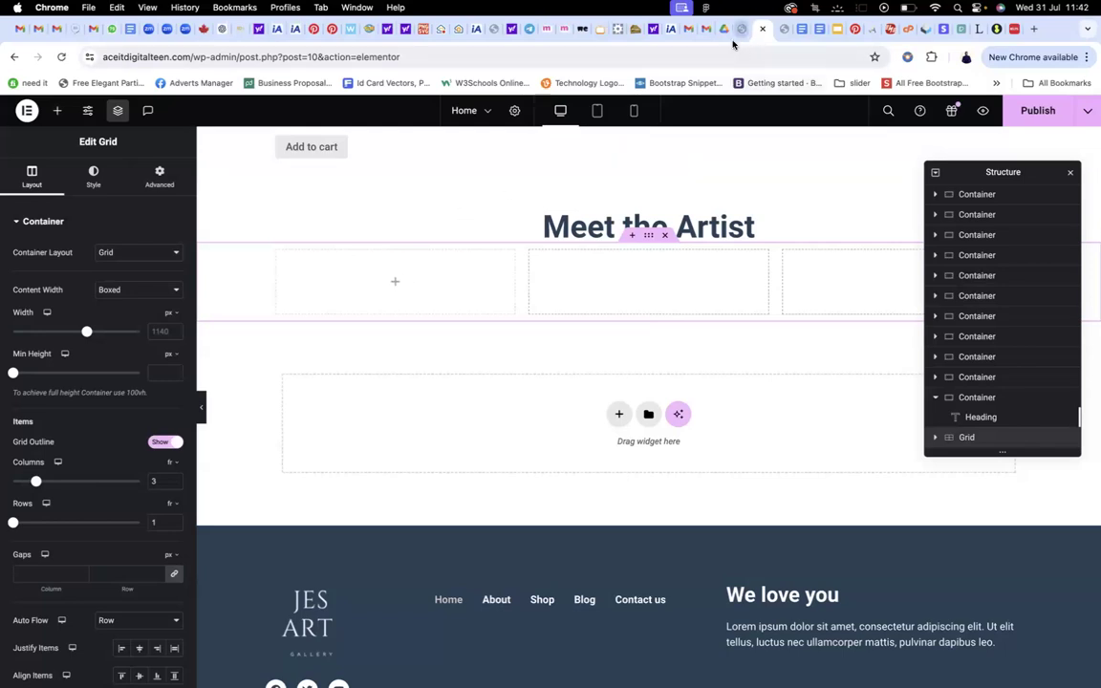
pyautogui.click(395, 281)
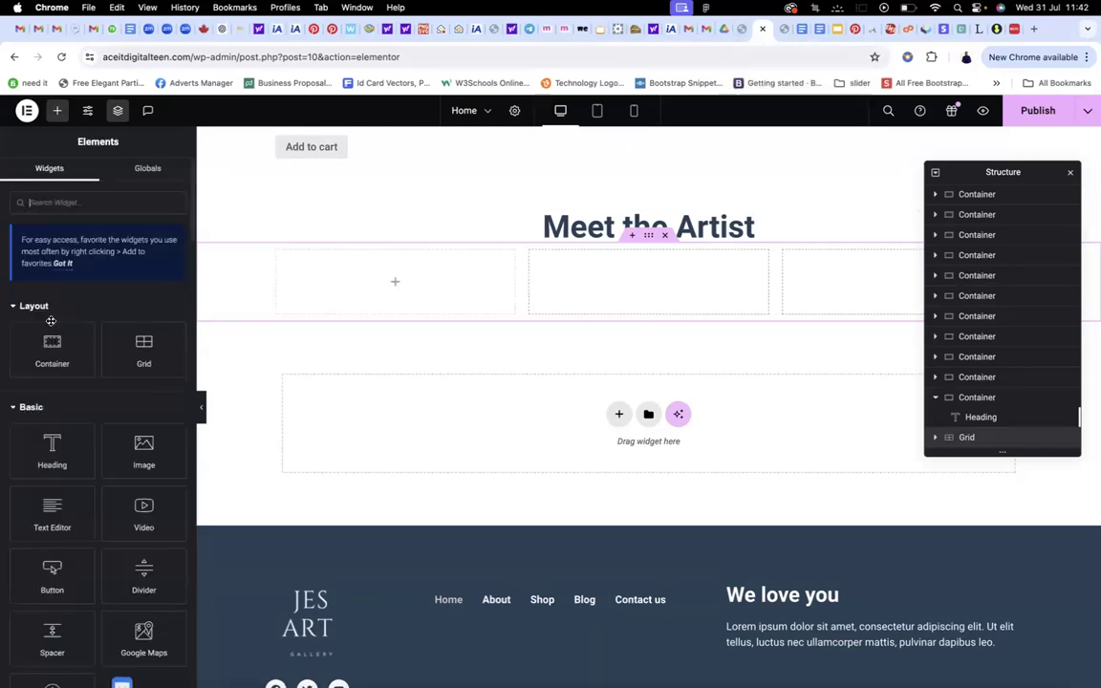
# Drag a Container widget into the first, second and third grid cells
pyautogui.moveTo(51, 325); pyautogui.dragTo(408, 302)
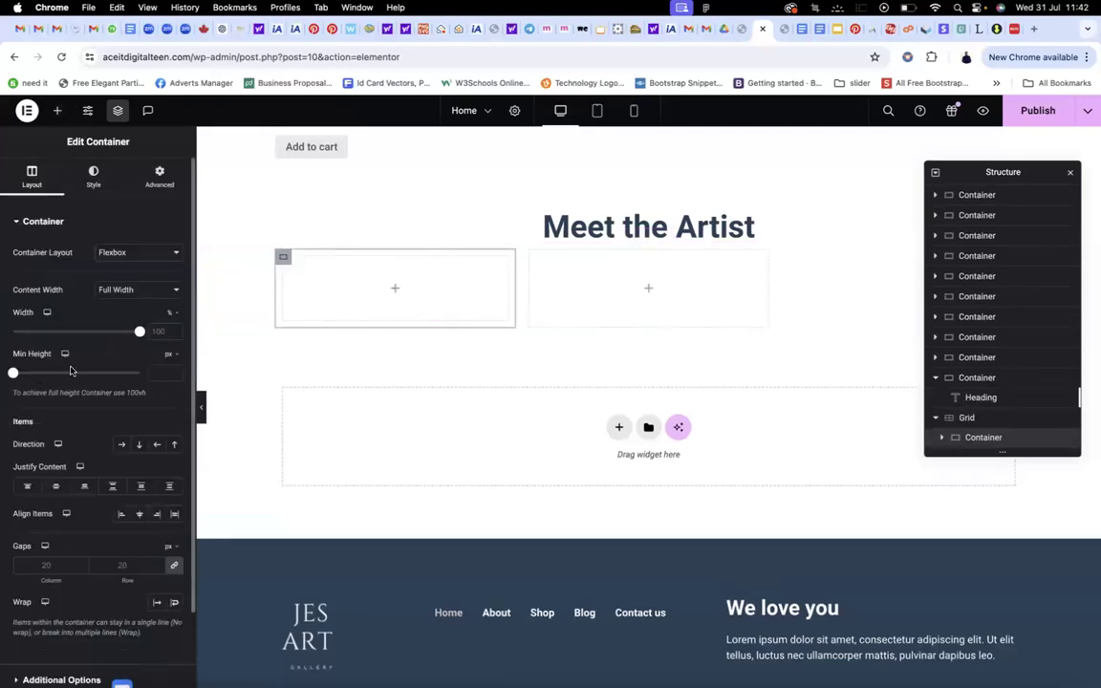
pyautogui.click(649, 289)
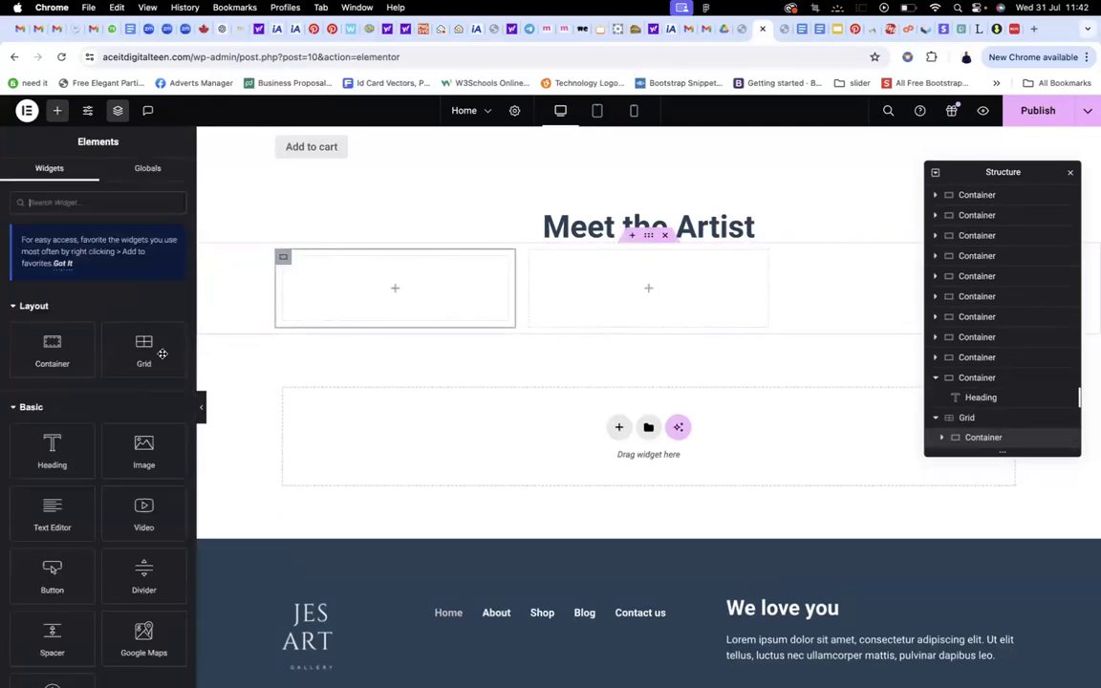
pyautogui.moveTo(51, 346); pyautogui.dragTo(638, 299)
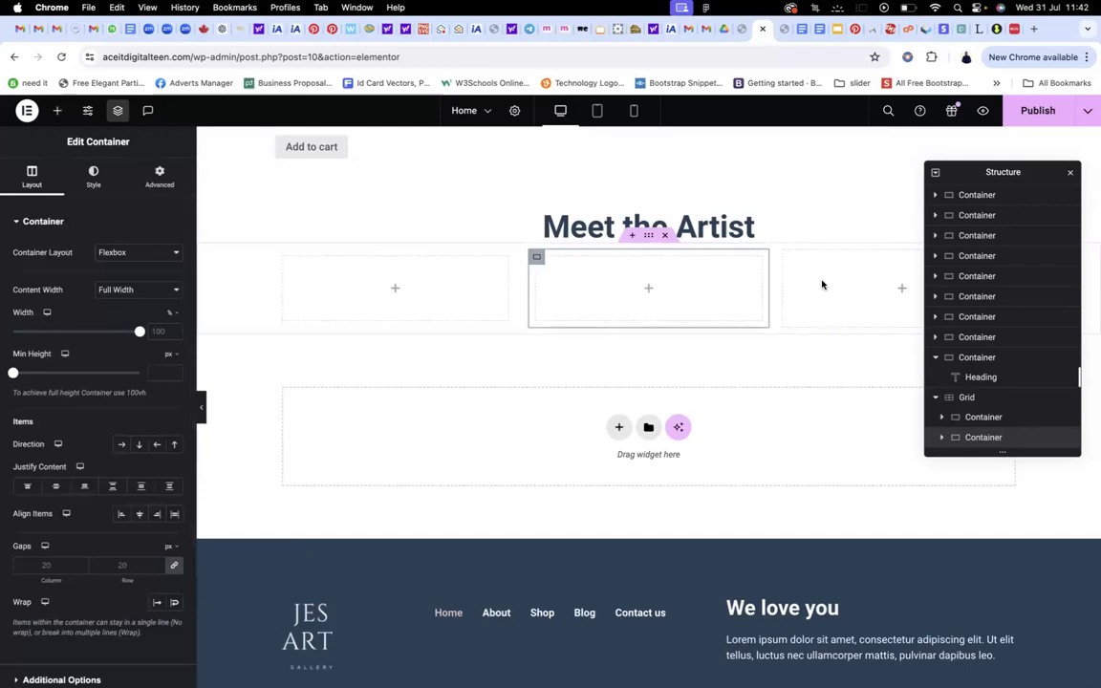
pyautogui.click(901, 288)
pyautogui.moveTo(52, 345); pyautogui.dragTo(865, 304)
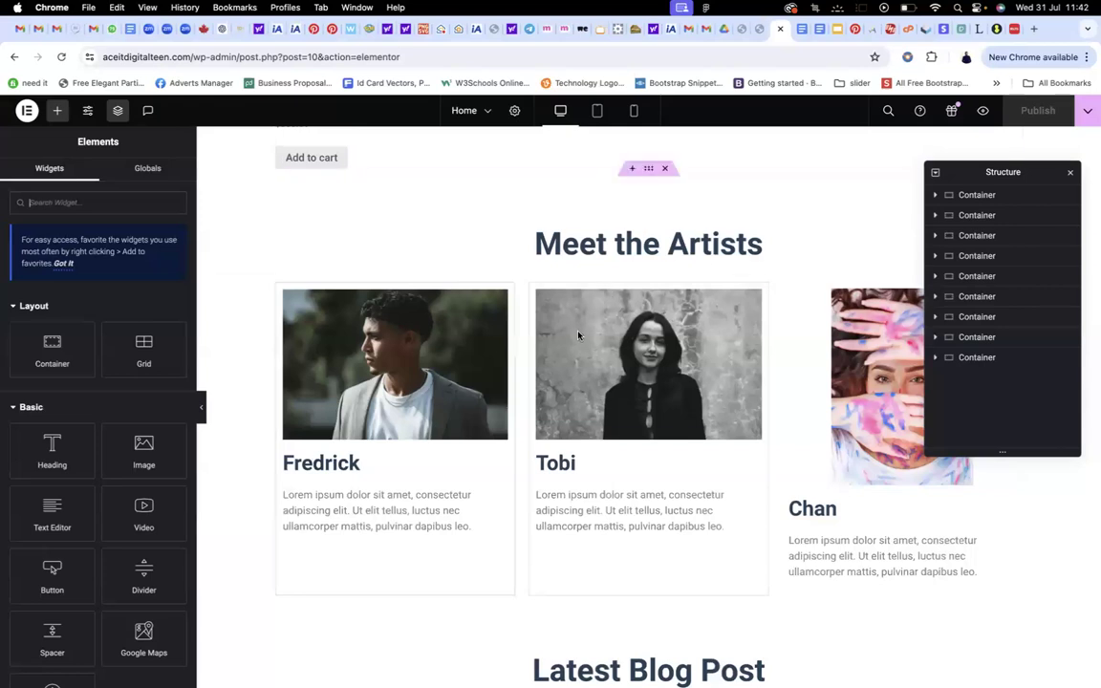
pyautogui.scroll(-1, 571, 336)
pyautogui.scroll(-2, 570, 336)
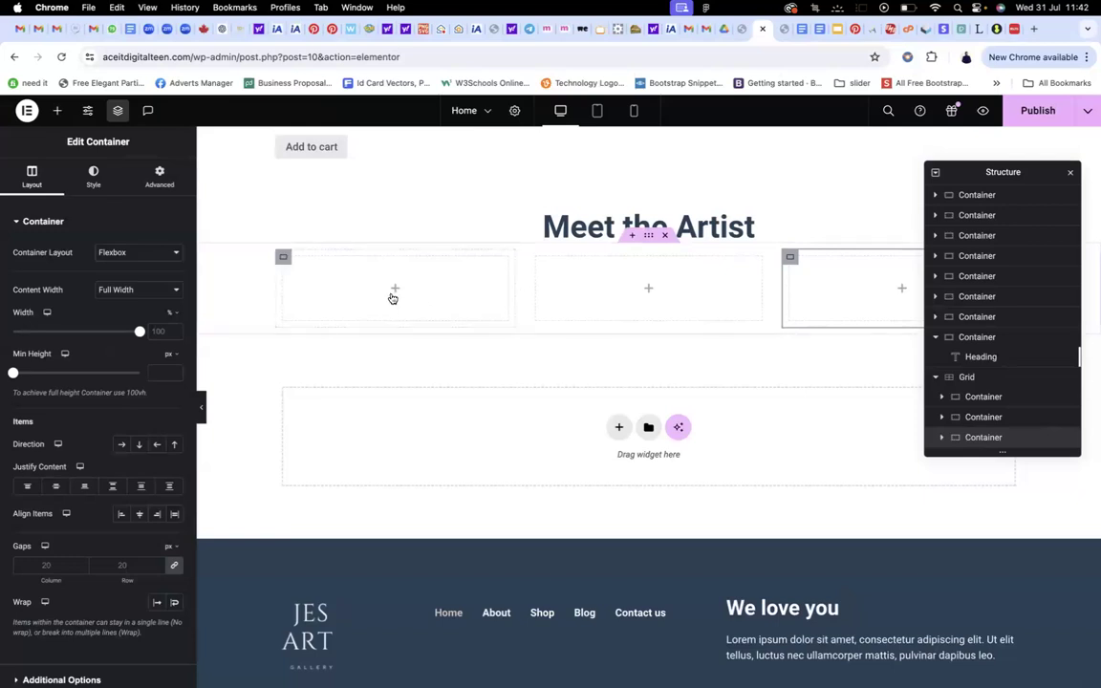
pyautogui.click(397, 286)
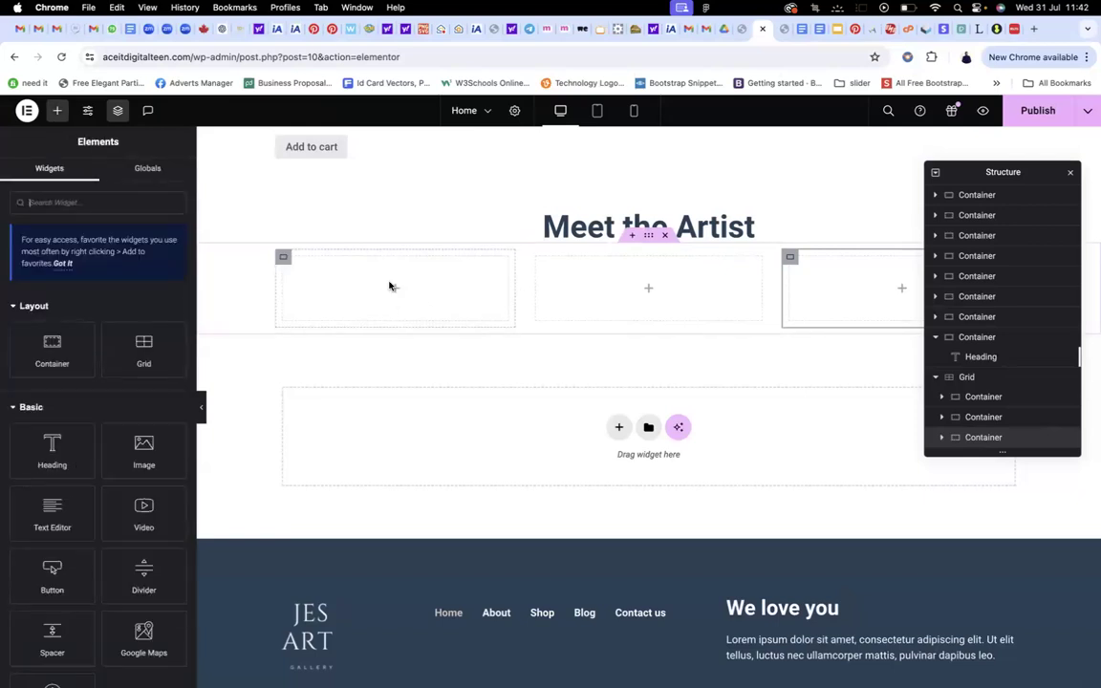
# Fill the first card with Image, Heading and Text Editor widgets, heading placed between image and text
pyautogui.moveTo(143, 441); pyautogui.dragTo(397, 287)
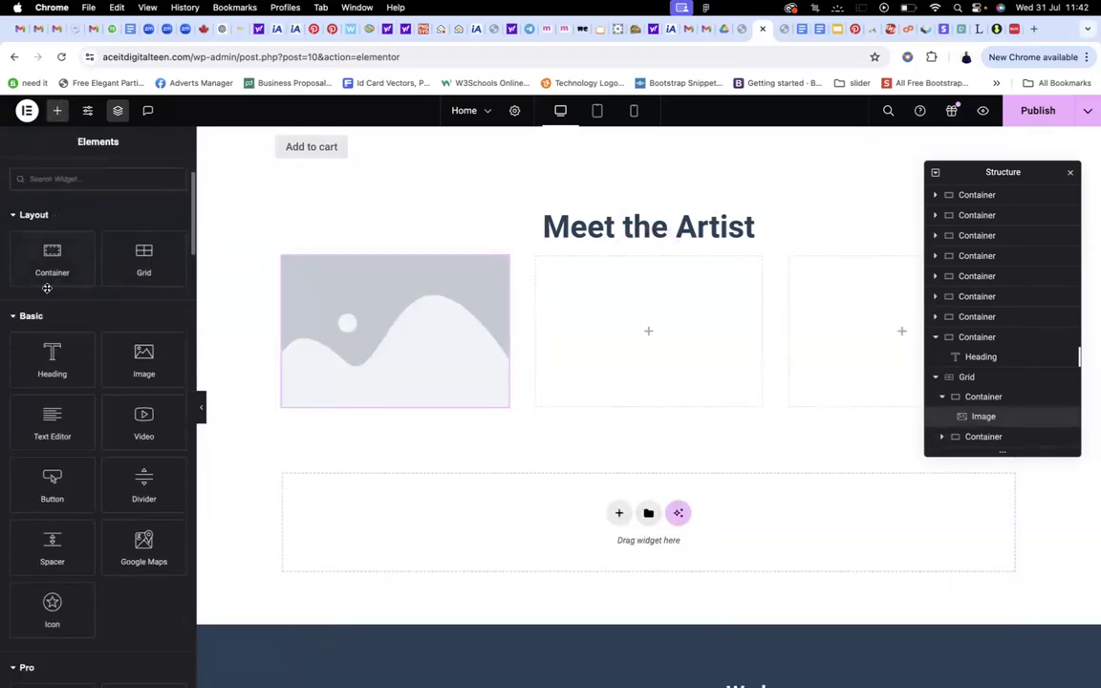
pyautogui.scroll(-1, 48, 286)
pyautogui.moveTo(43, 313); pyautogui.dragTo(336, 403)
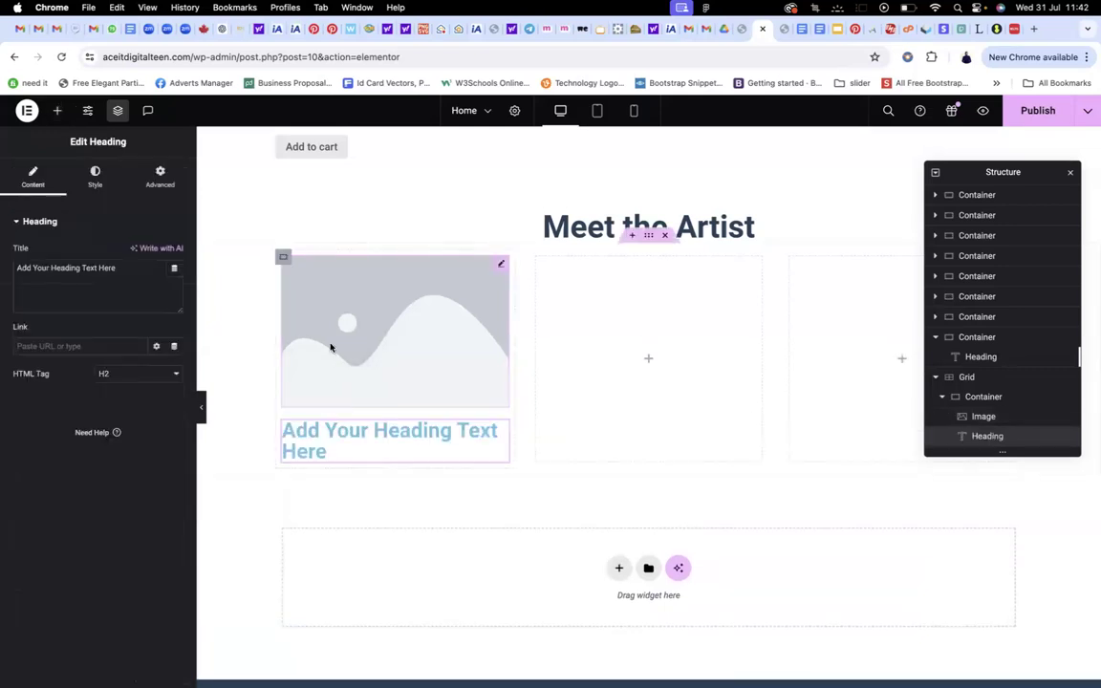
pyautogui.click(59, 110)
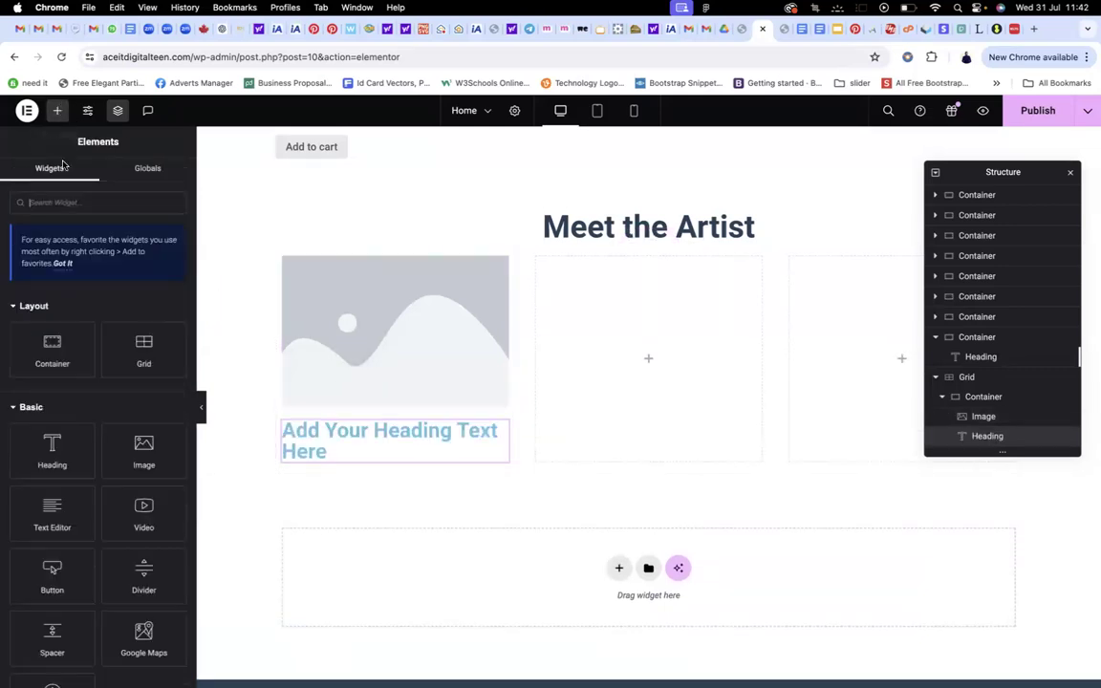
pyautogui.scroll(-3, 53, 383)
pyautogui.moveTo(52, 379); pyautogui.dragTo(350, 432)
pyautogui.scroll(-5, 439, 340)
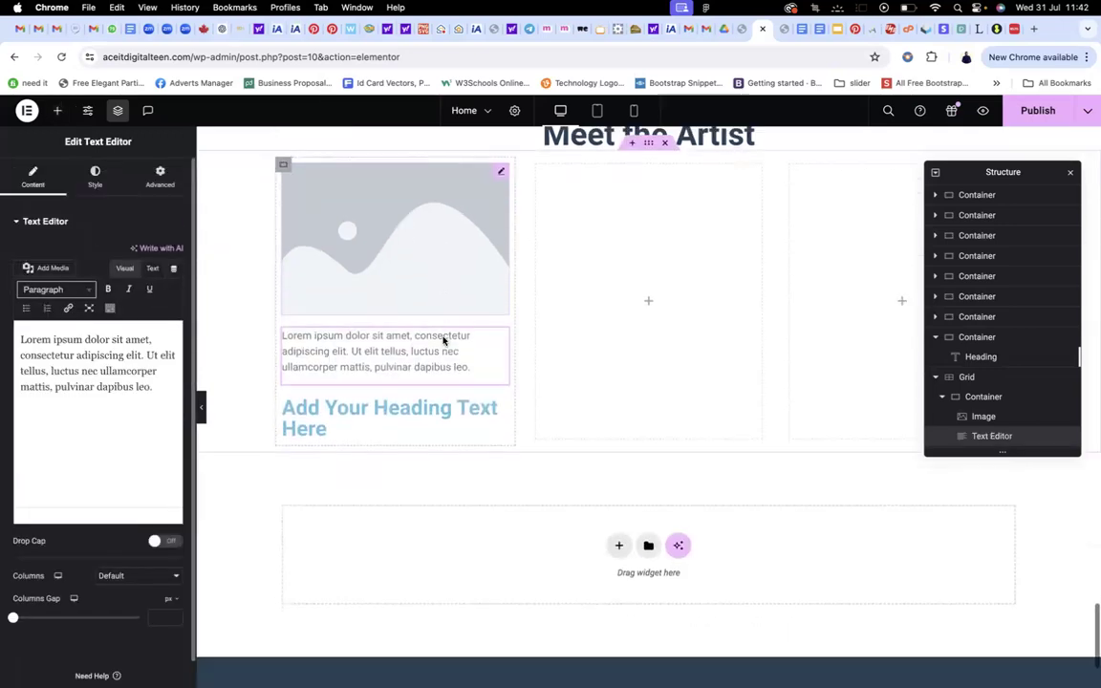
pyautogui.moveTo(423, 319); pyautogui.dragTo(405, 224)
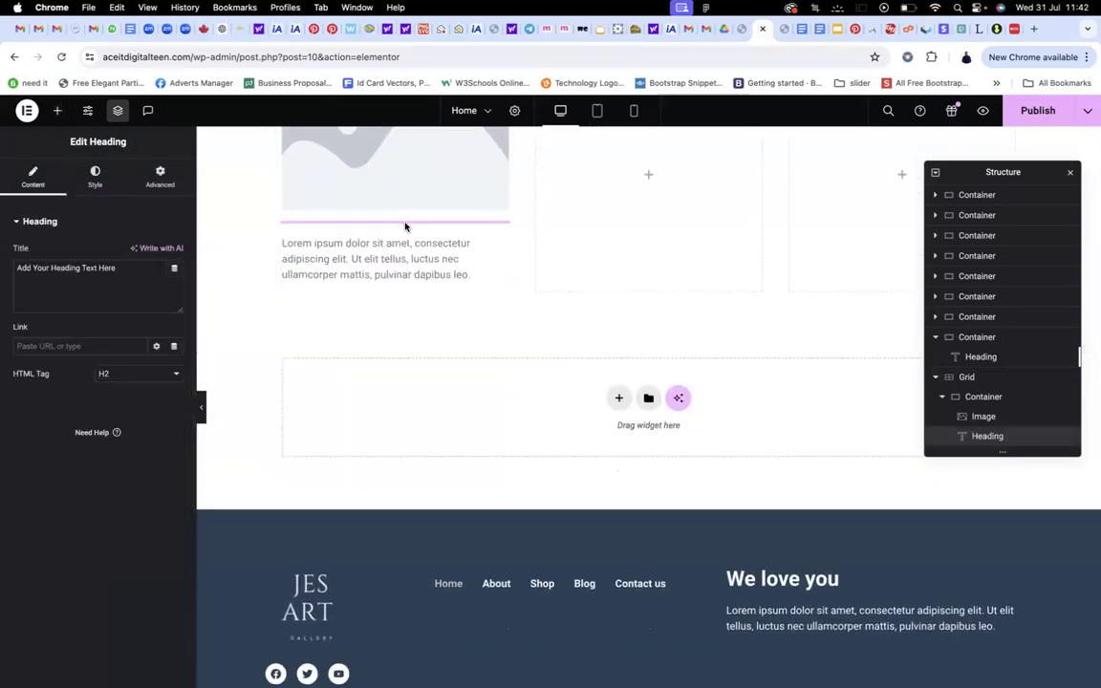
pyautogui.scroll(2, 457, 260)
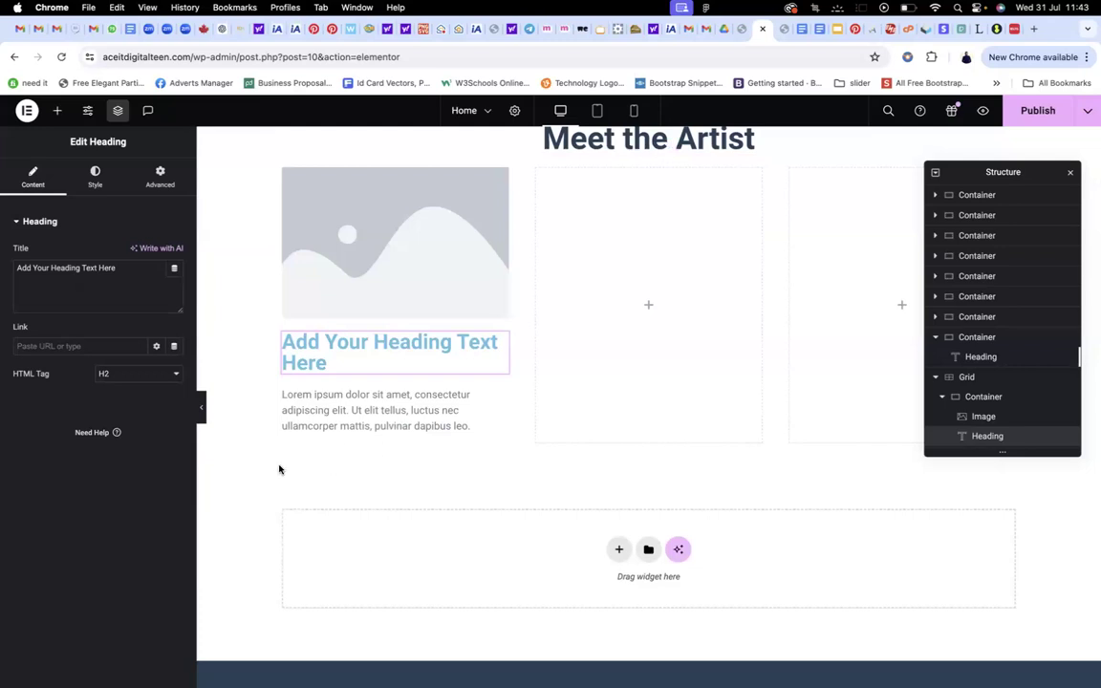
# Add Image, Heading and Text Editor widgets to the empty middle card
pyautogui.click(649, 306)
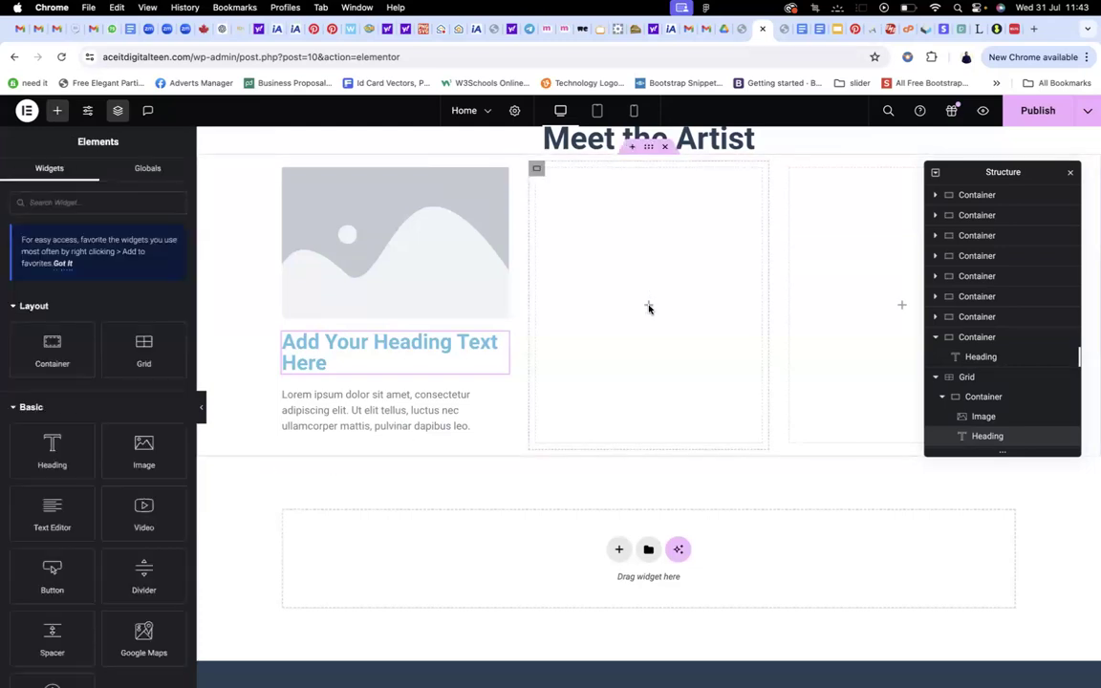
pyautogui.click(535, 168)
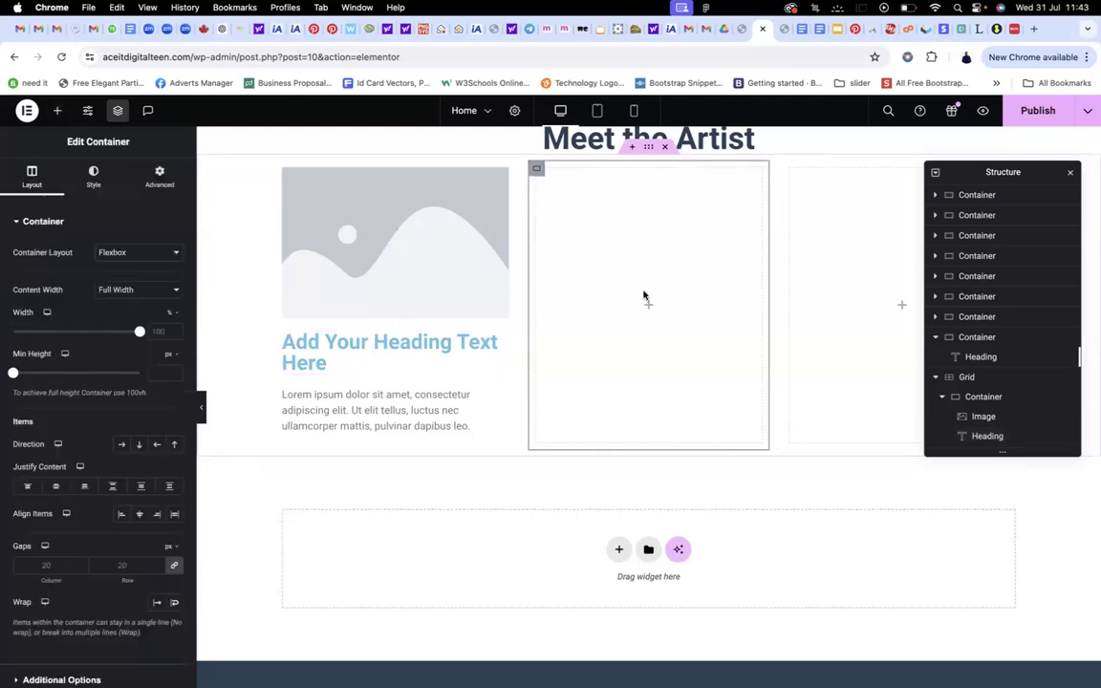
pyautogui.click(649, 307)
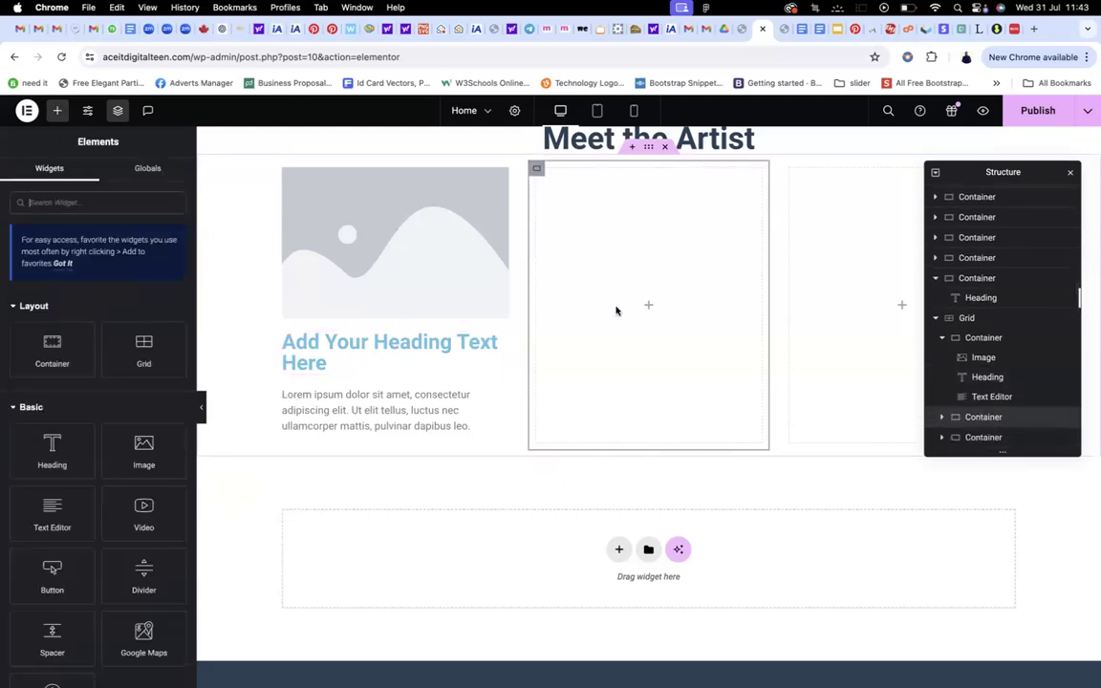
pyautogui.moveTo(131, 436); pyautogui.dragTo(659, 277)
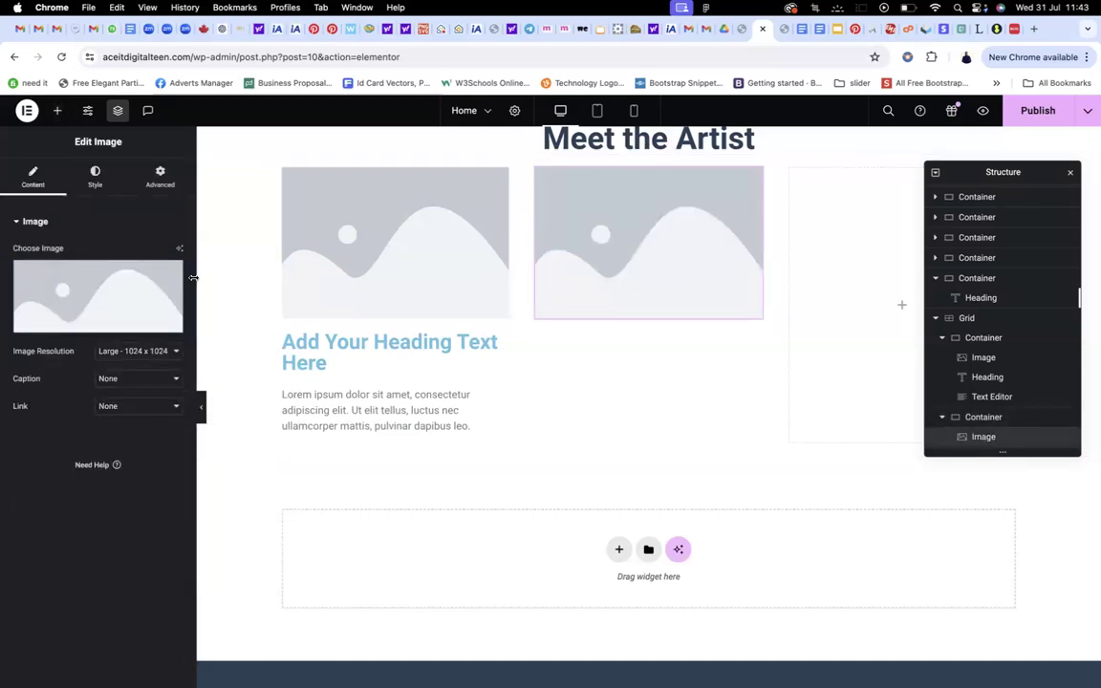
pyautogui.click(57, 111)
pyautogui.moveTo(37, 451); pyautogui.dragTo(589, 319)
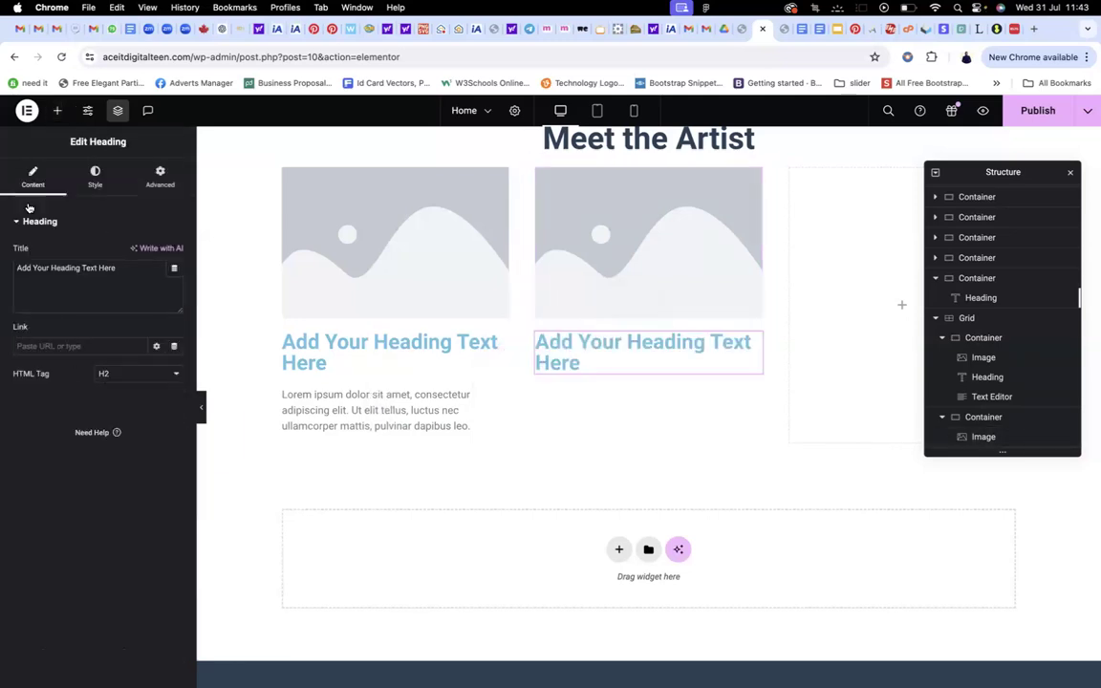
pyautogui.click(57, 111)
pyautogui.moveTo(44, 516); pyautogui.dragTo(621, 377)
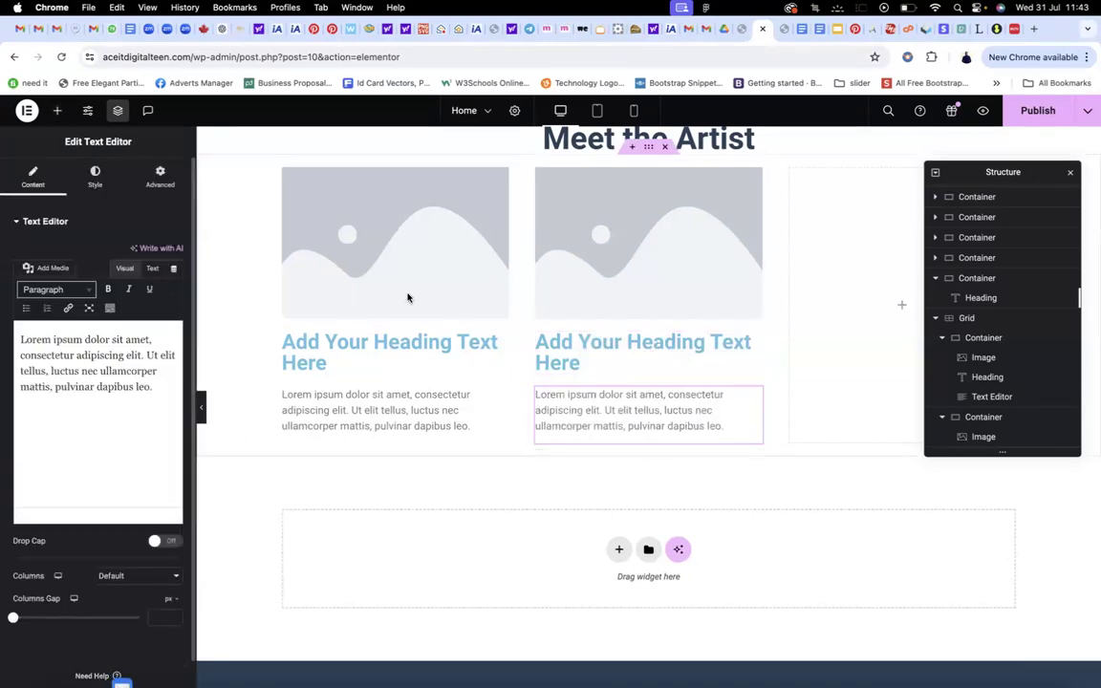
# Insert the young man's portrait from the Media Library into the first card's image
pyautogui.click(381, 235)
pyautogui.click(110, 283)
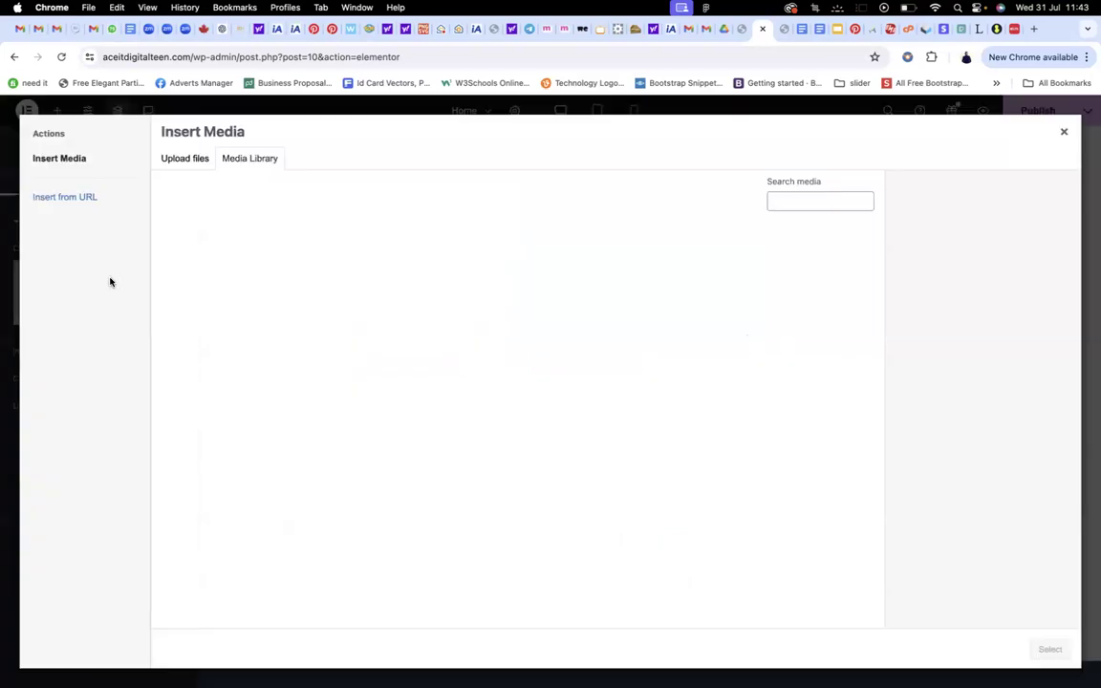
pyautogui.click(414, 278)
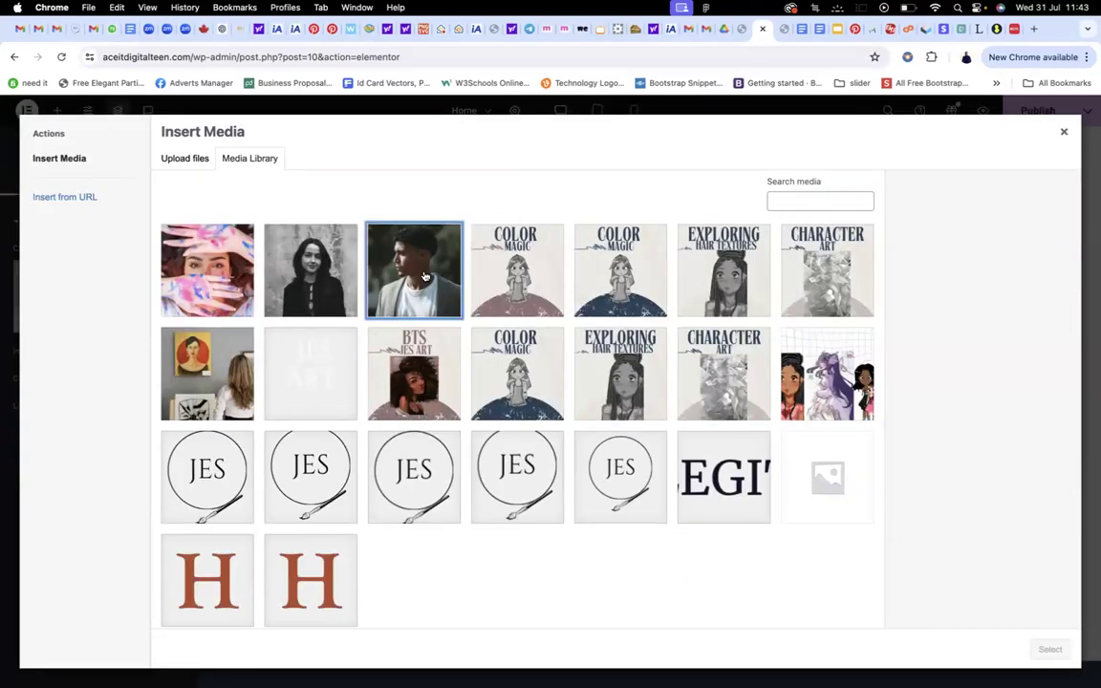
pyautogui.click(1051, 649)
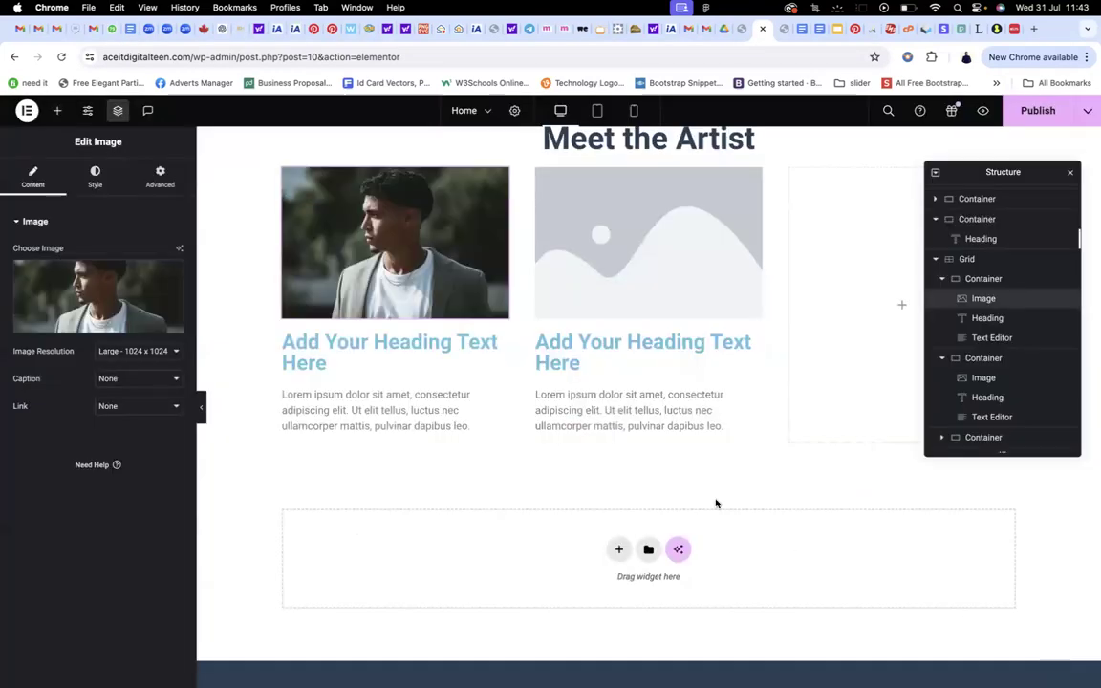
# Rename the first heading to the artist's name, Micheal, in the dark global colour with h6 font
pyautogui.click(393, 354)
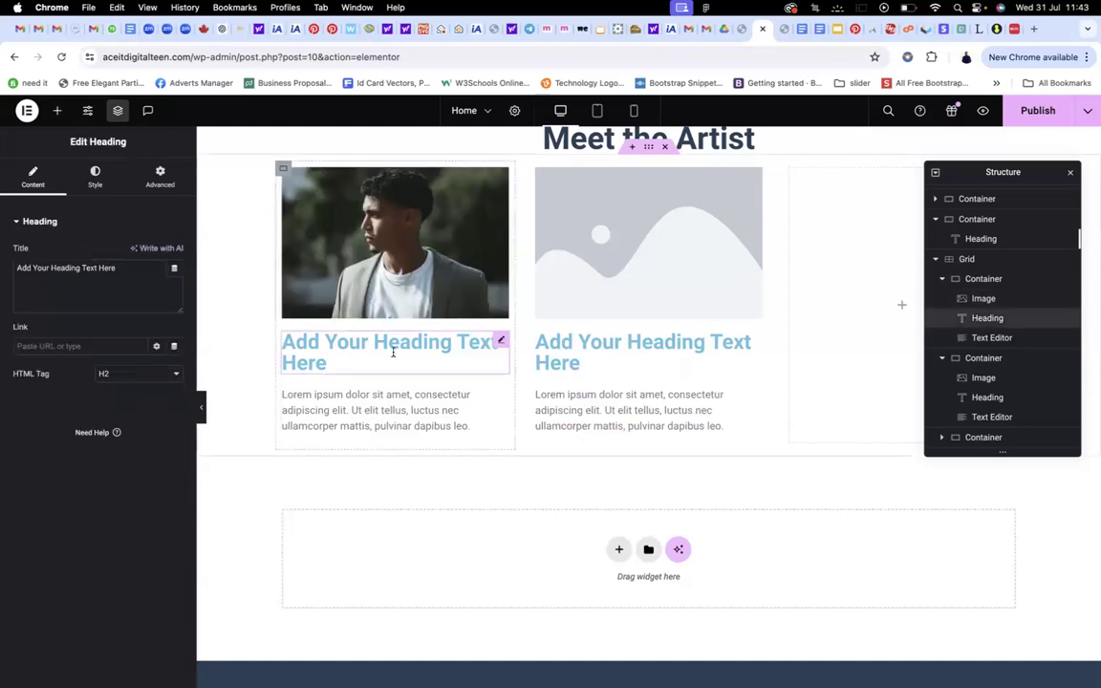
pyautogui.tripleClick(393, 352)
pyautogui.write('Micheal')
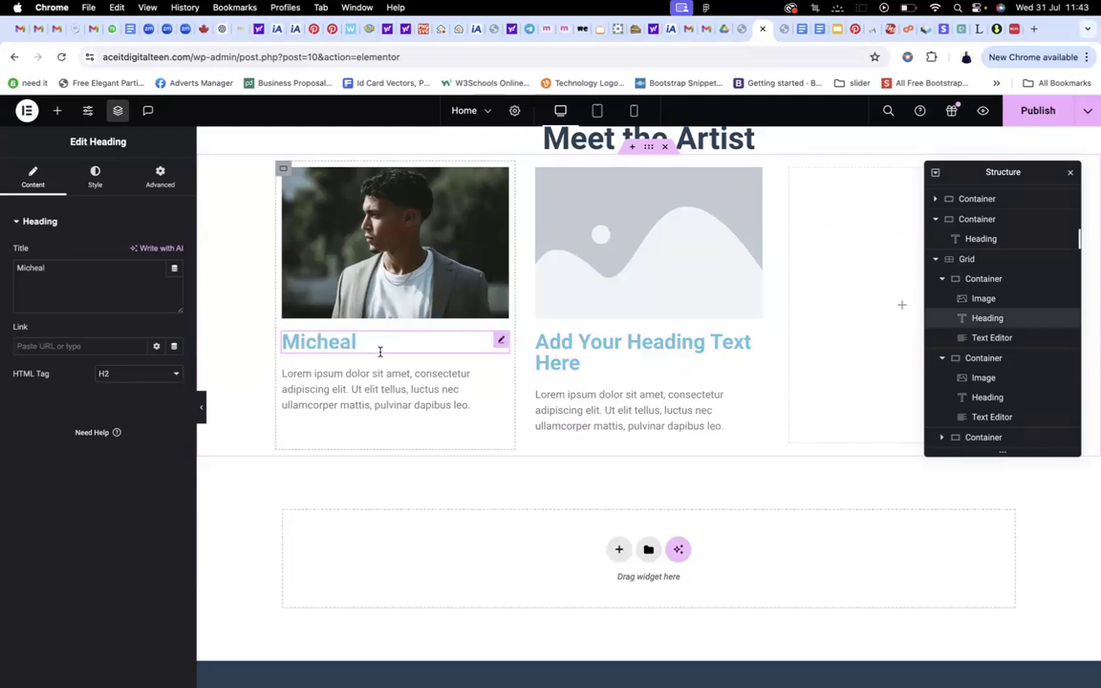
pyautogui.click(95, 185)
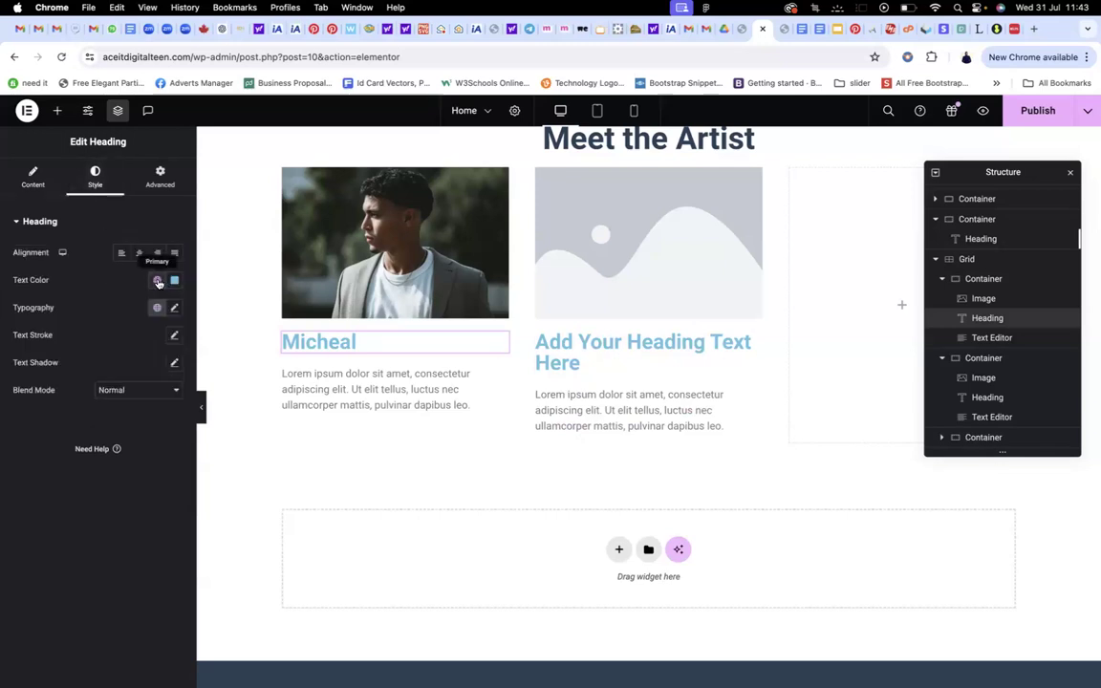
pyautogui.click(158, 281)
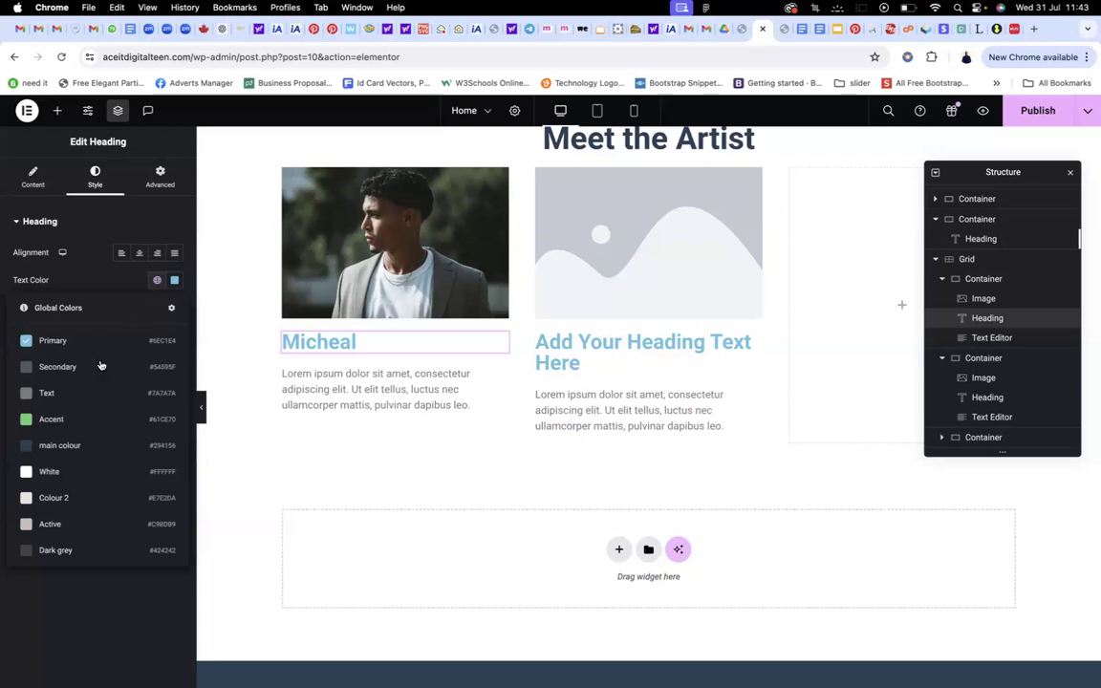
pyautogui.click(54, 447)
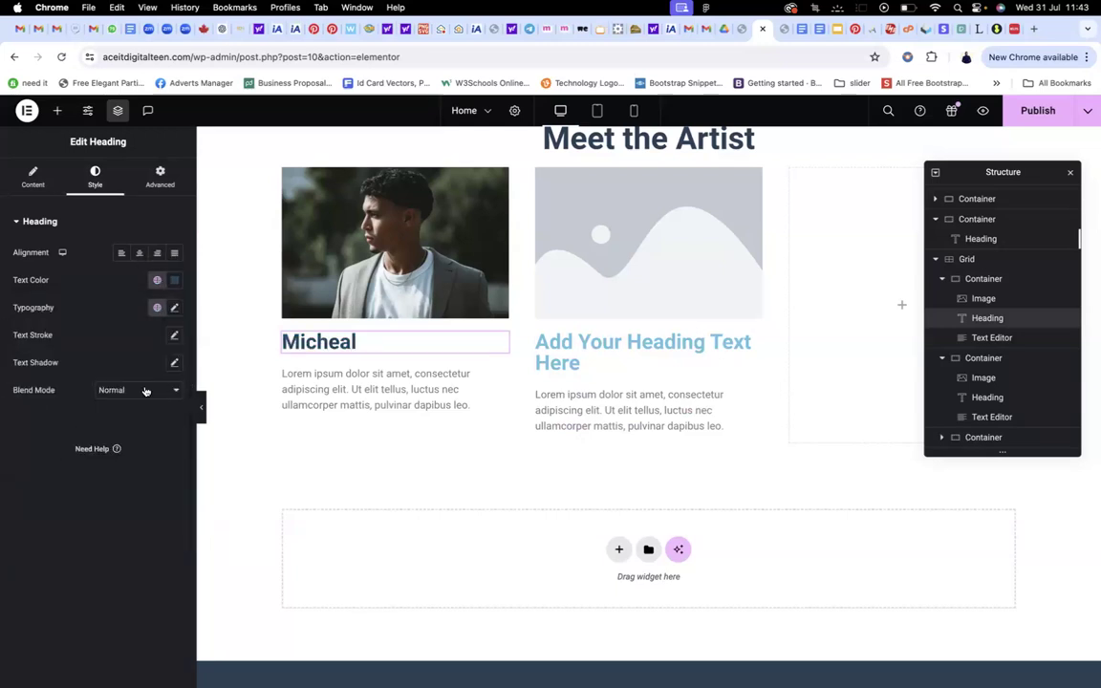
pyautogui.click(157, 307)
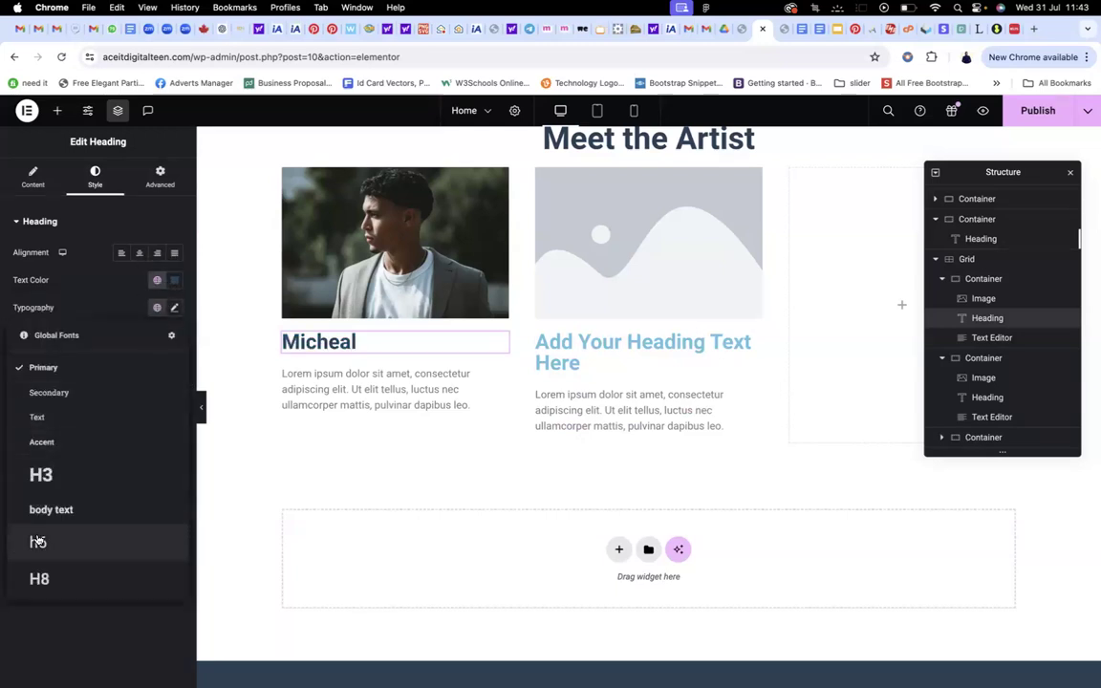
pyautogui.click(38, 542)
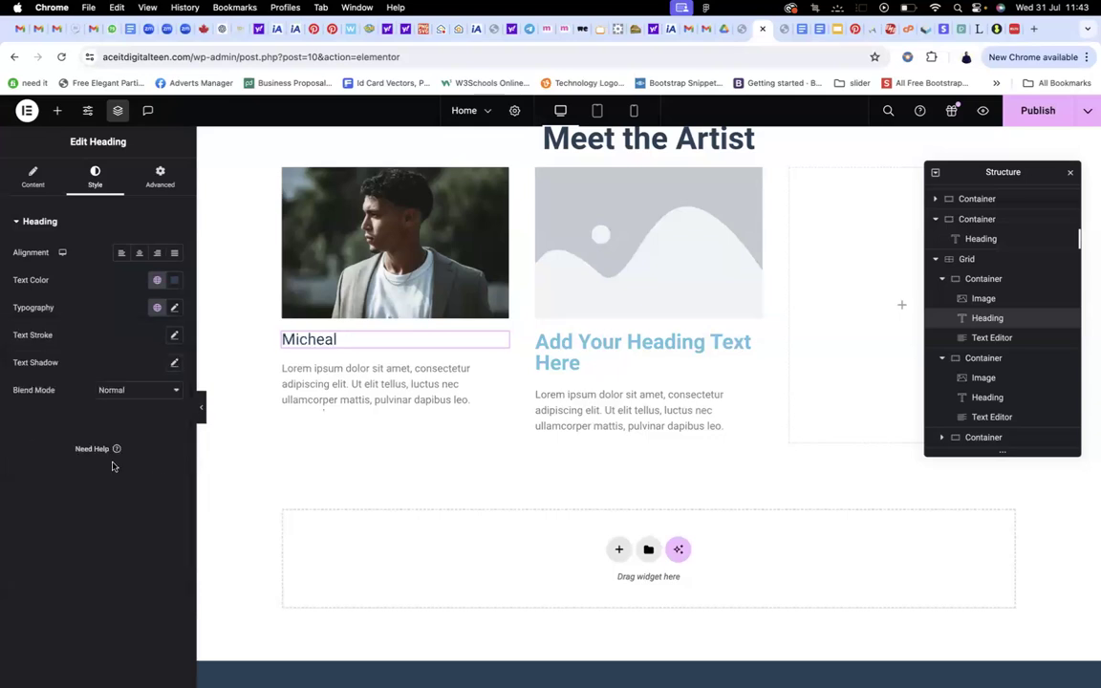
pyautogui.click(157, 306)
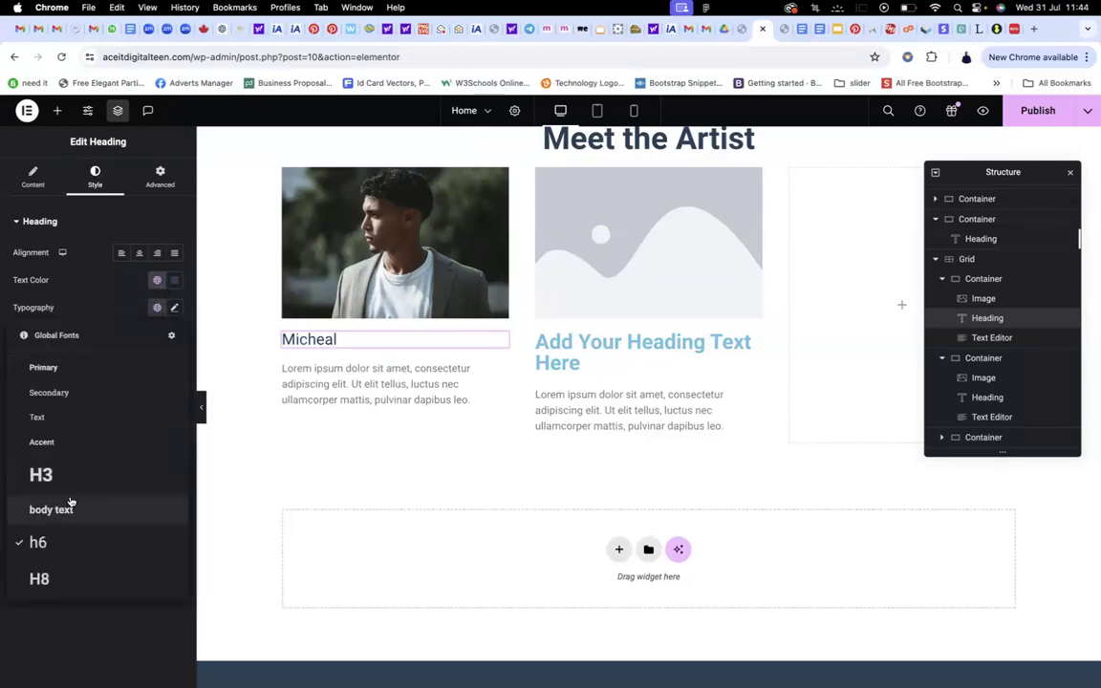
pyautogui.click(41, 577)
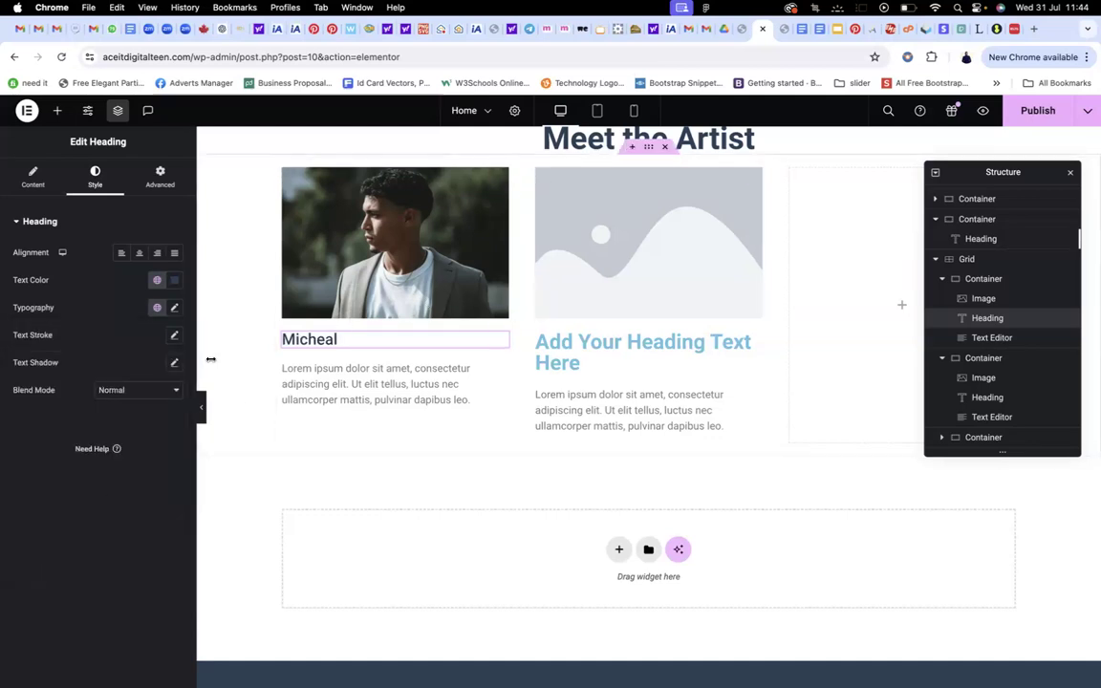
pyautogui.click(156, 309)
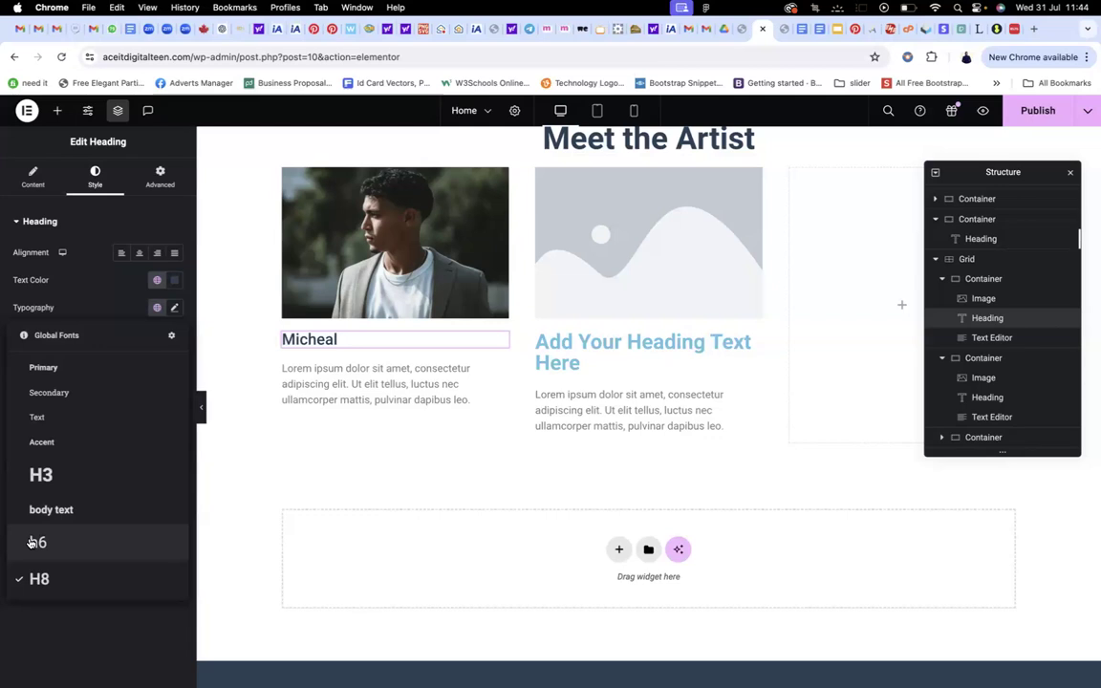
pyautogui.click(32, 542)
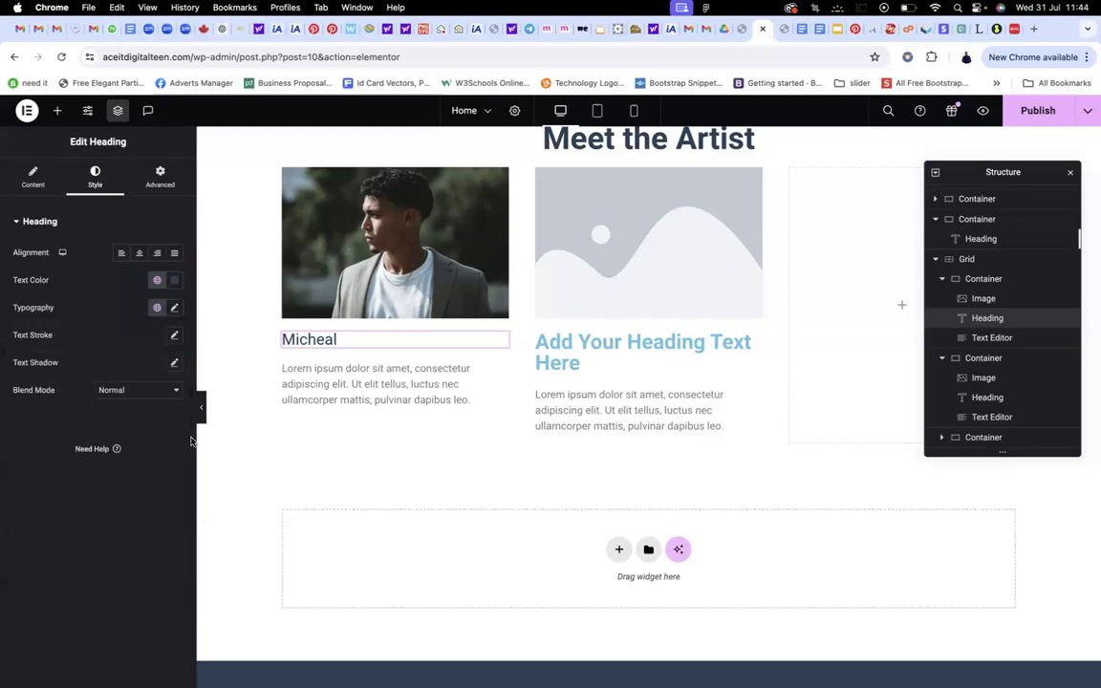
# Apply the body text global font preset to the first card's bio text
pyautogui.click(397, 385)
pyautogui.click(95, 177)
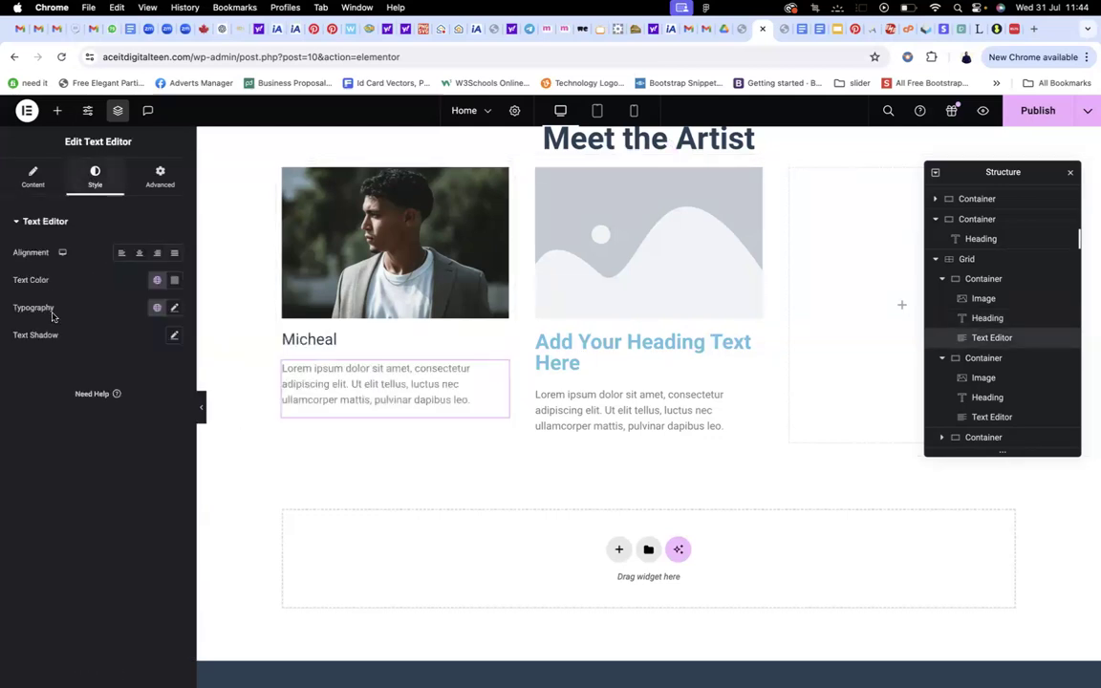
pyautogui.click(156, 280)
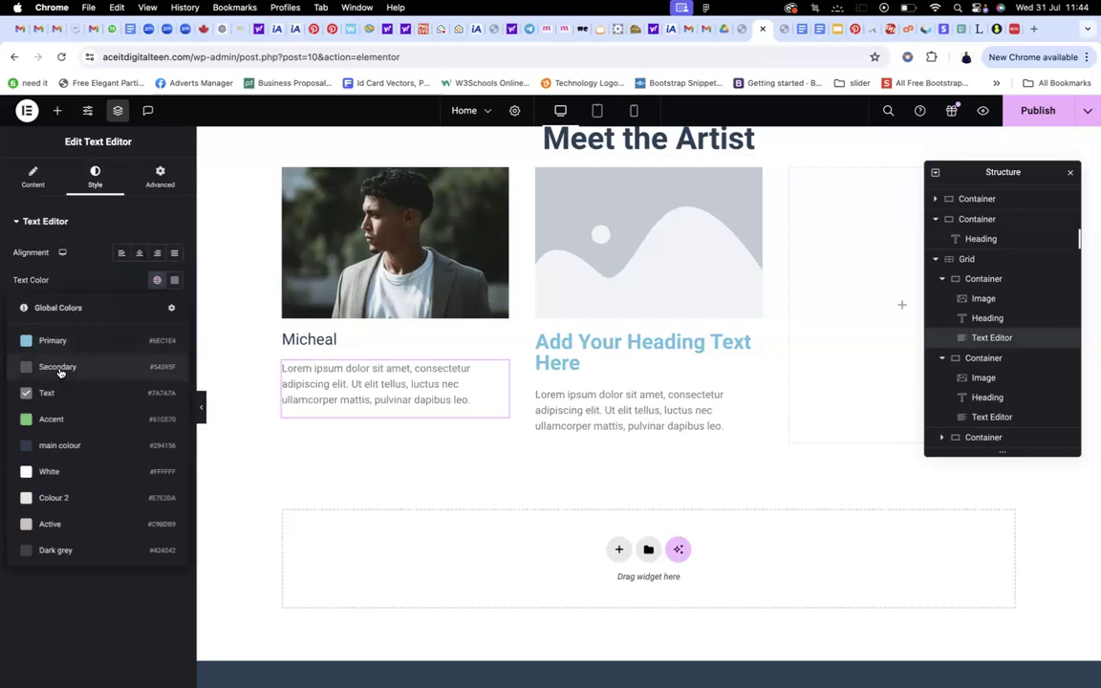
pyautogui.click(157, 280)
pyautogui.click(156, 307)
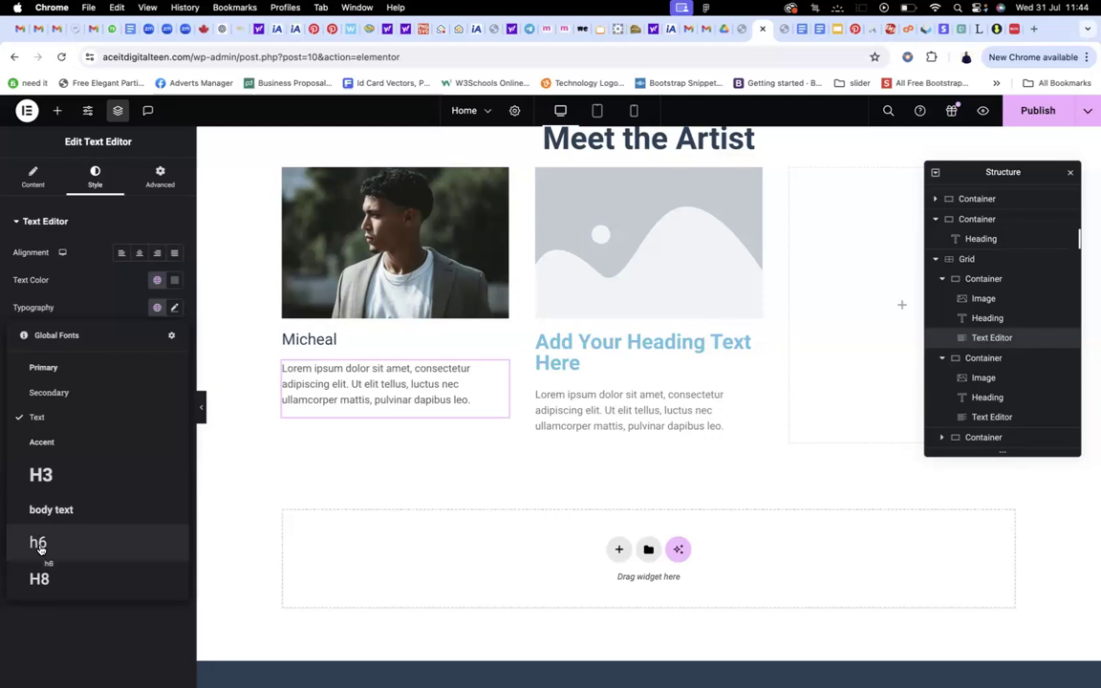
pyautogui.click(48, 514)
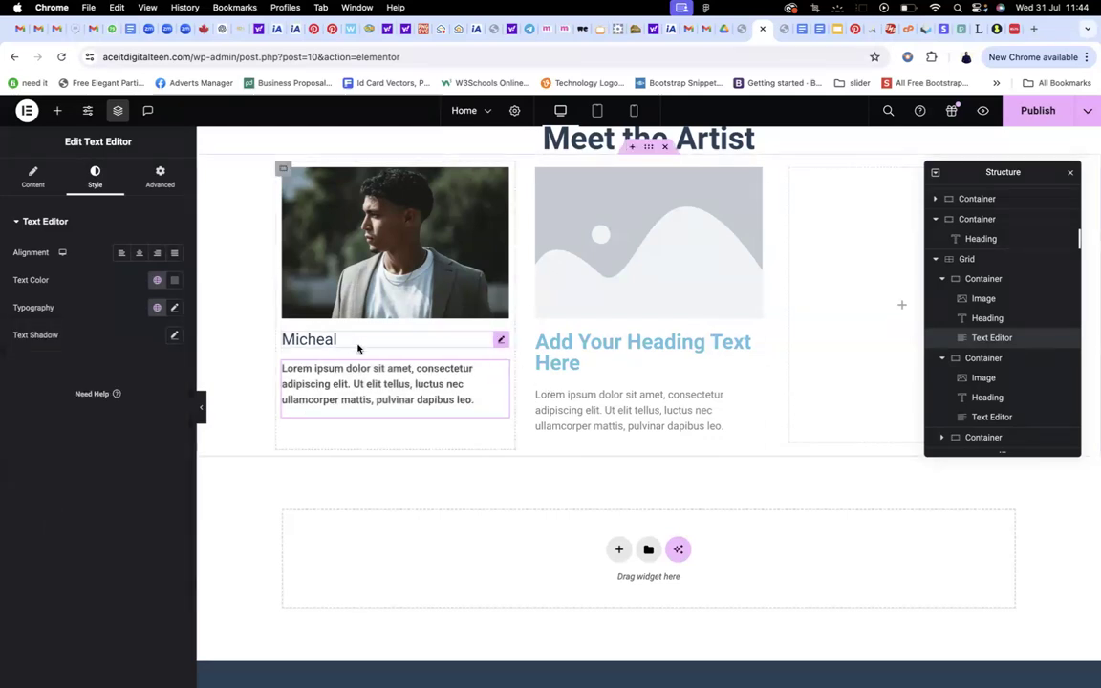
pyautogui.click(586, 352)
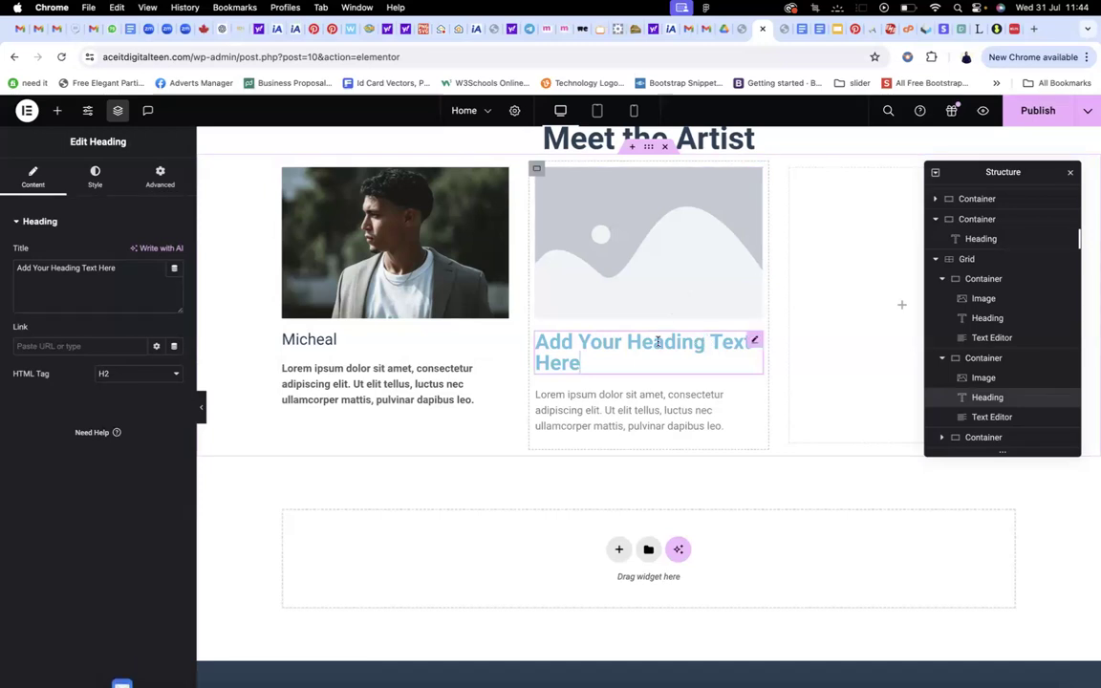
# Rename the middle heading to Teni and insert the woman's black-and-white portrait
pyautogui.press('super+a')
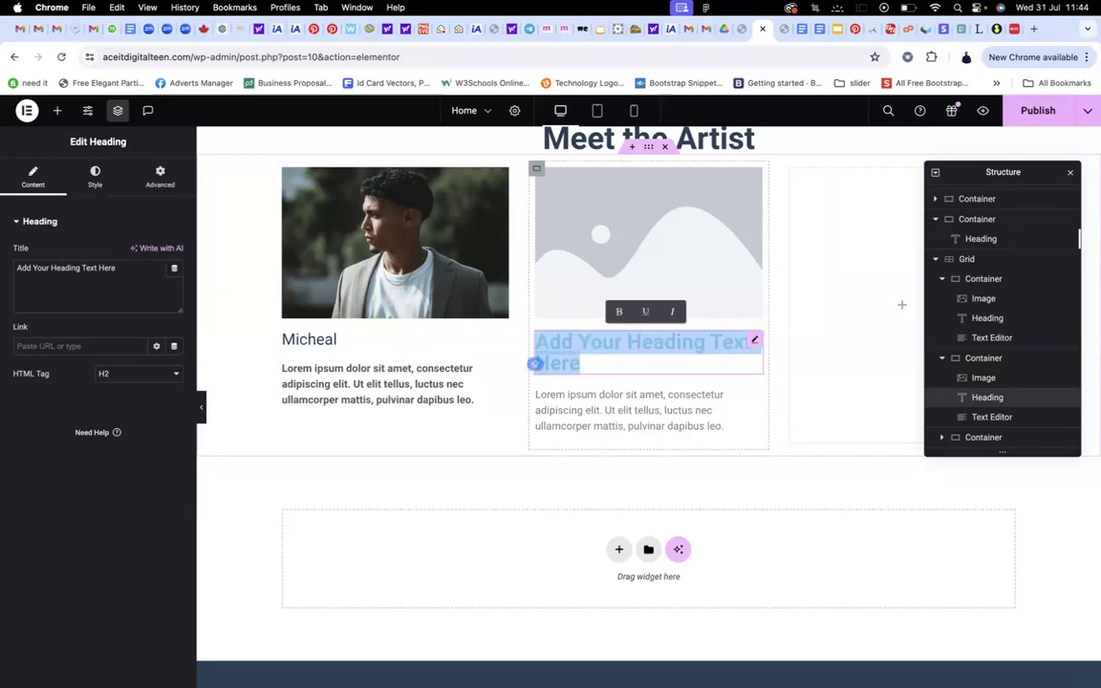
pyautogui.write('Teni')
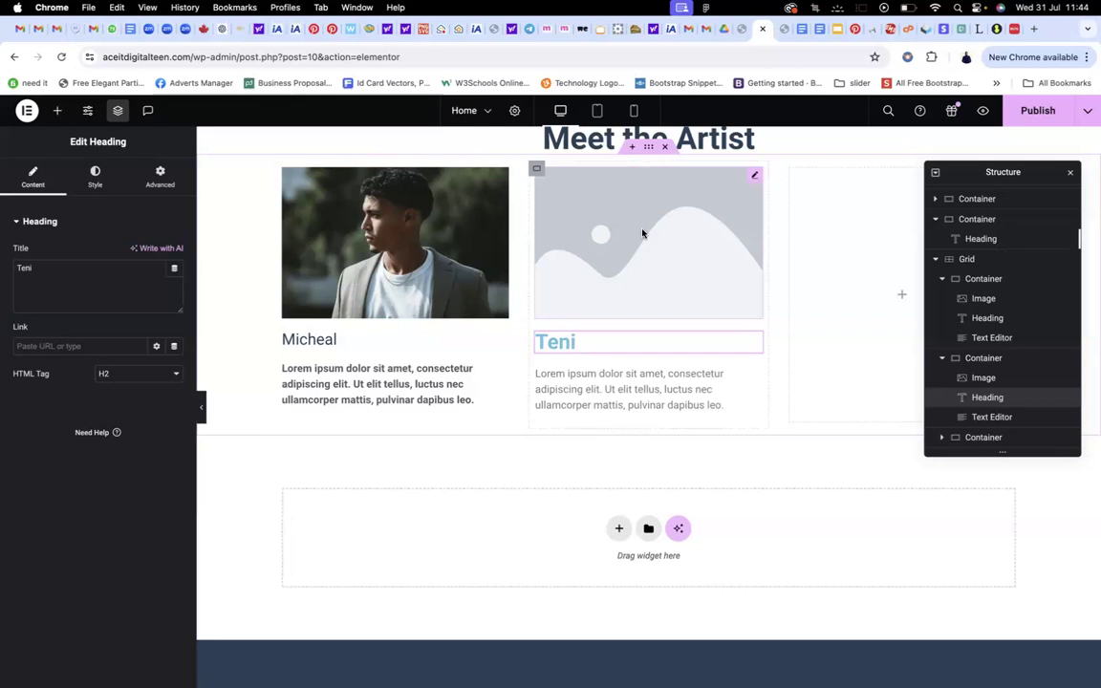
pyautogui.click(643, 233)
pyautogui.click(122, 297)
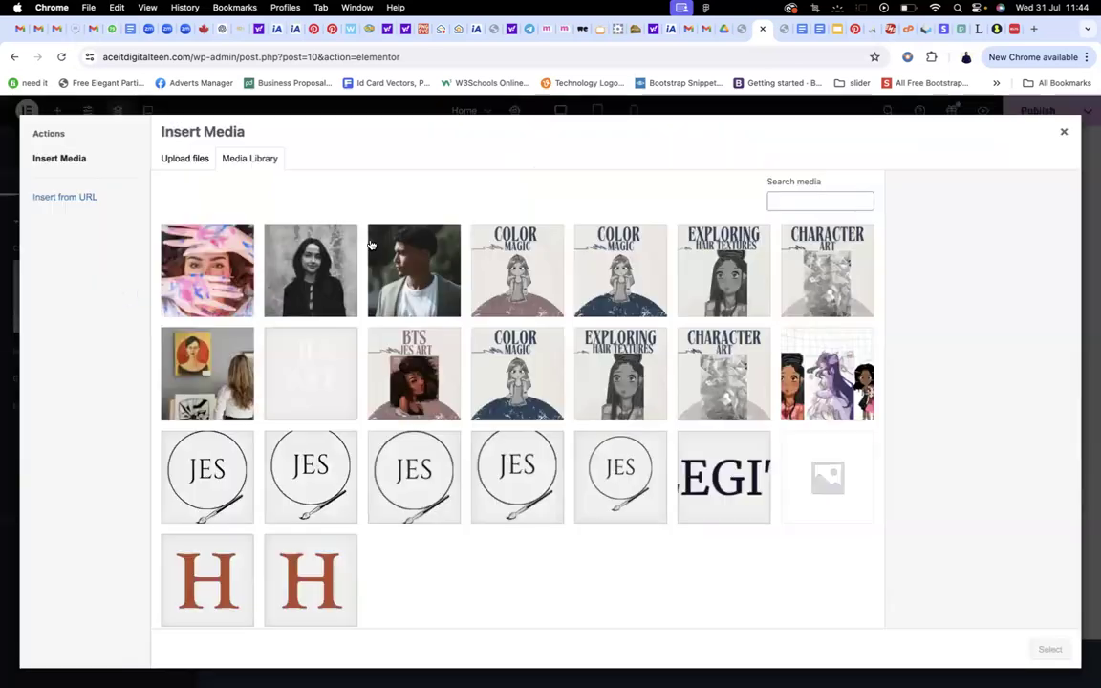
pyautogui.click(319, 291)
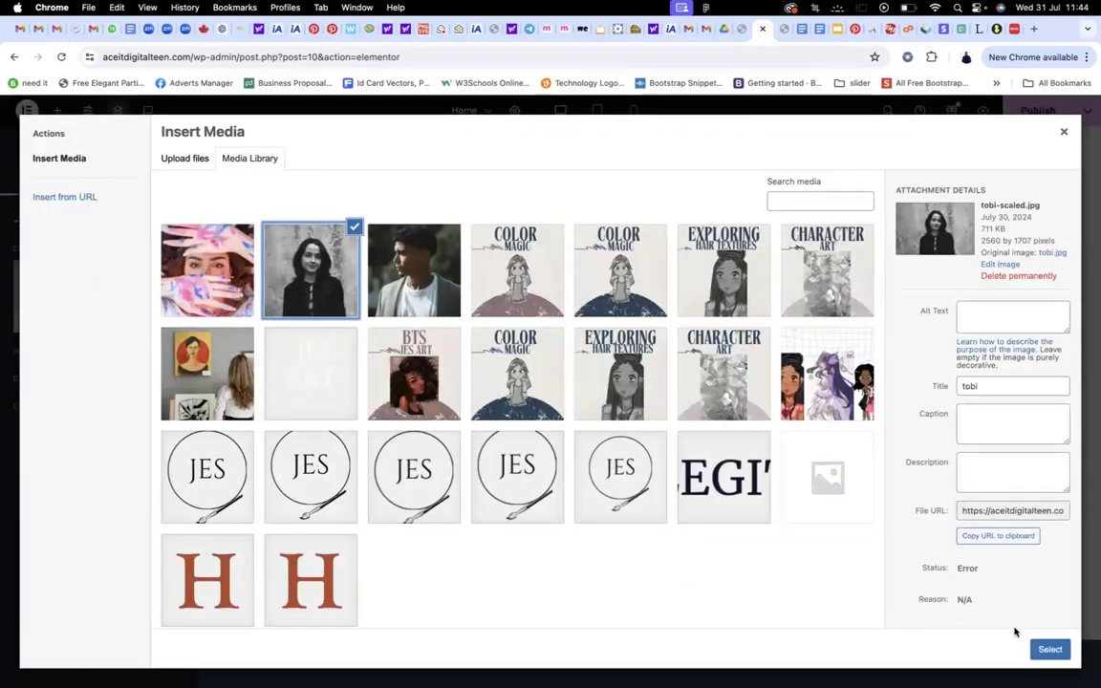
pyautogui.click(1042, 650)
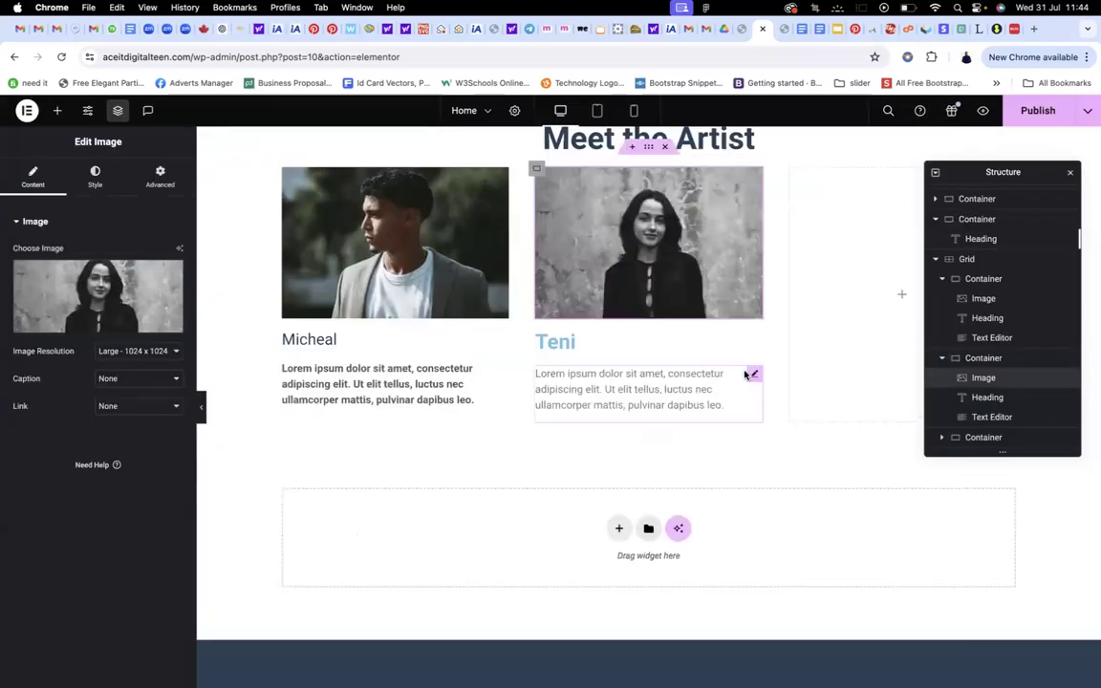
# Give the Teni heading the dark global text colour
pyautogui.click(560, 341)
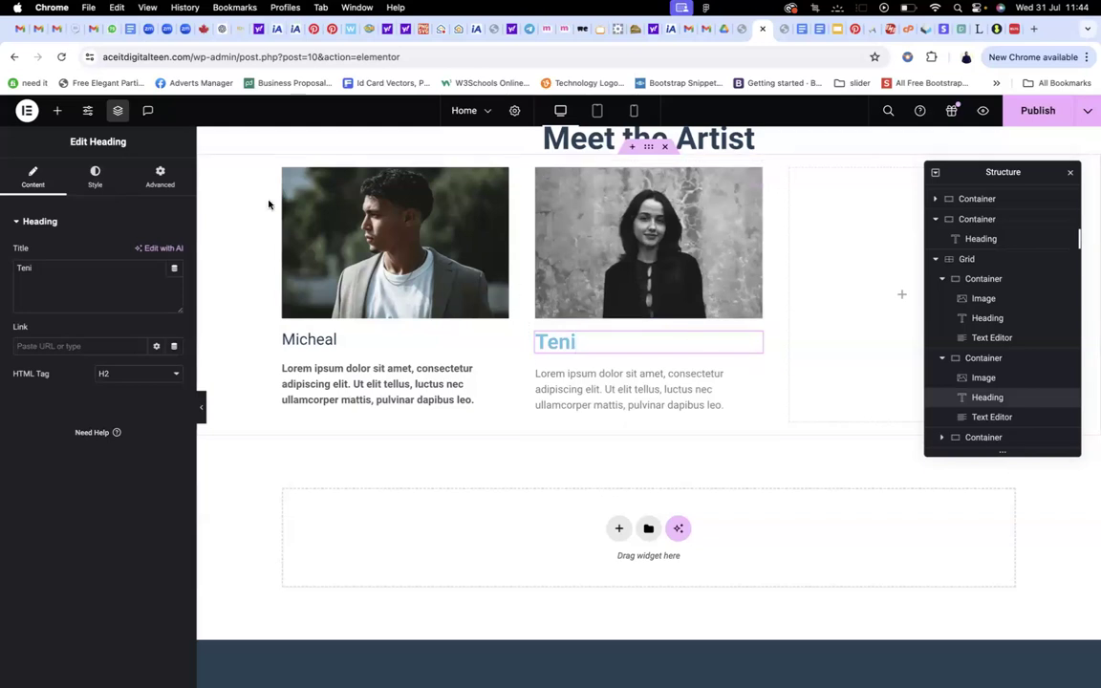
pyautogui.click(95, 175)
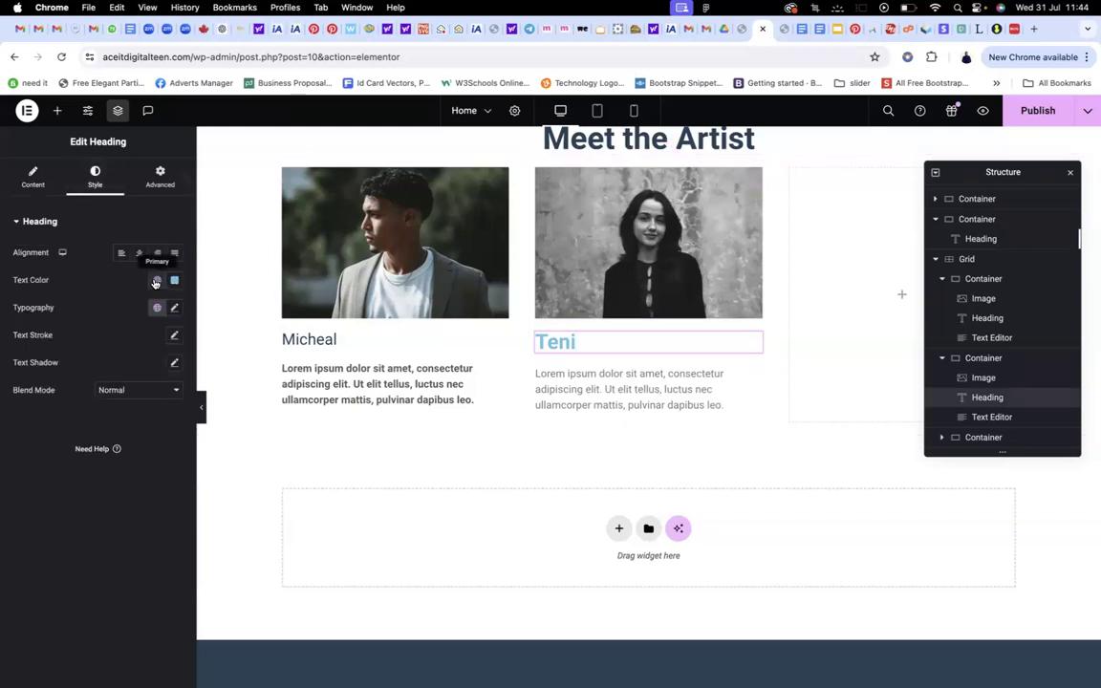
pyautogui.click(156, 279)
pyautogui.click(29, 445)
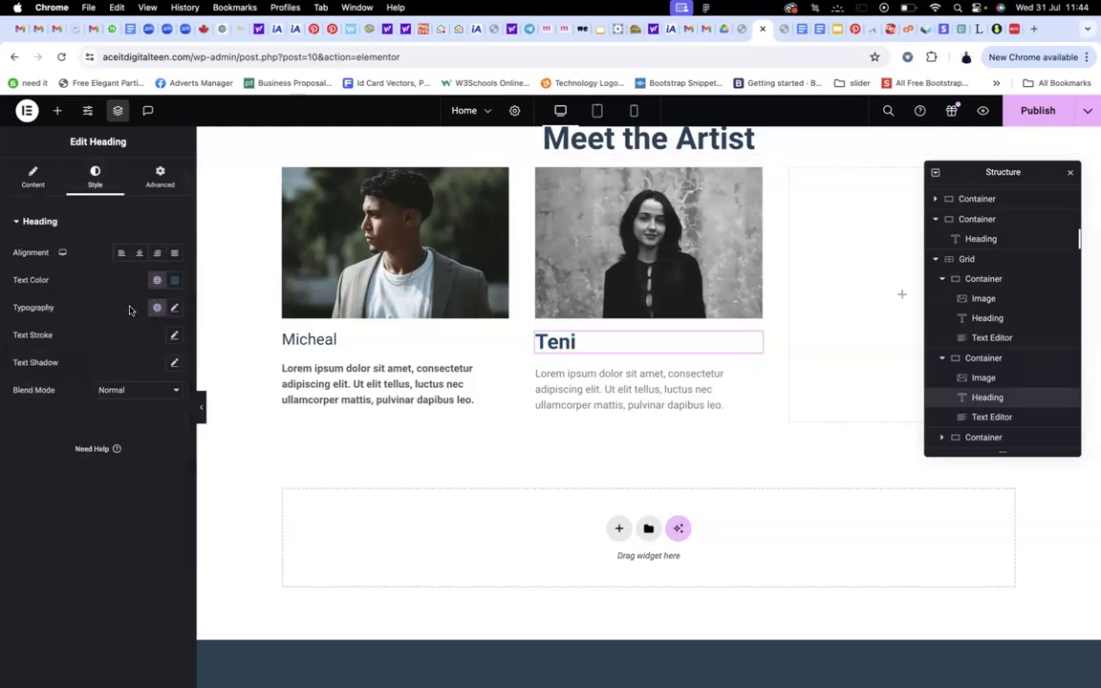
pyautogui.click(158, 307)
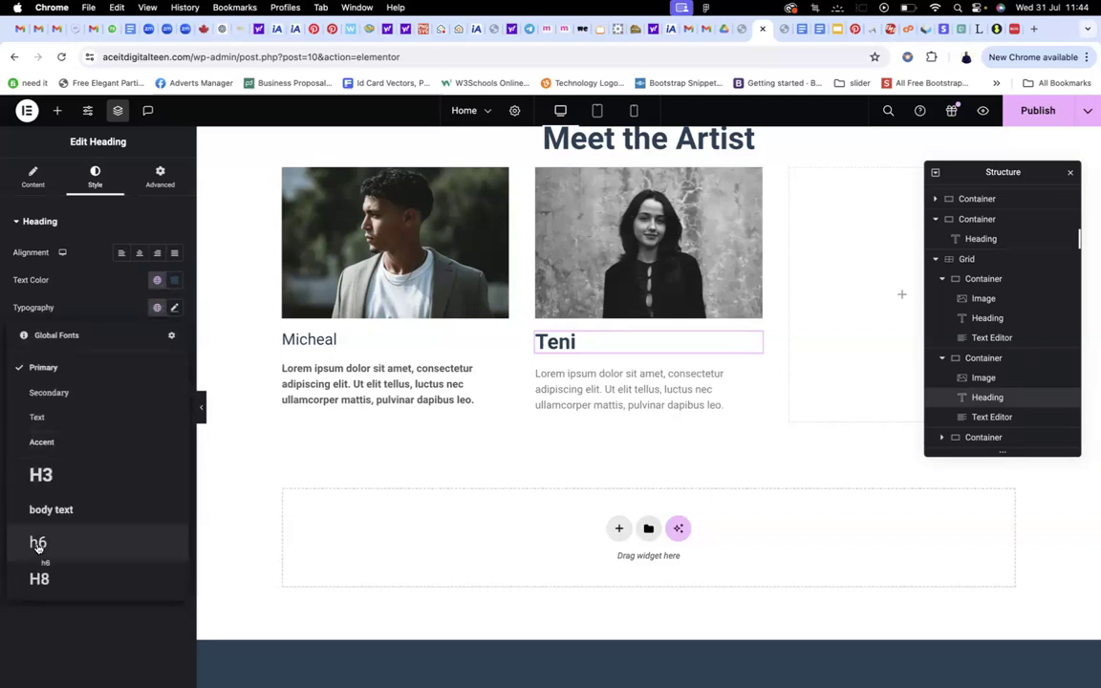
pyautogui.click(238, 459)
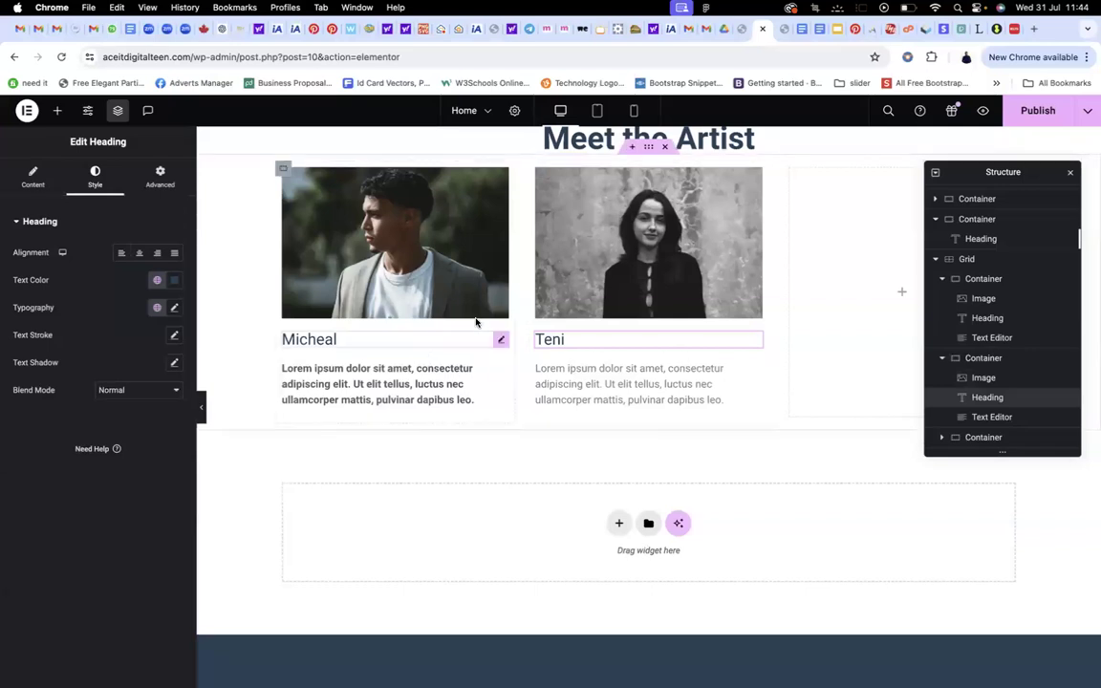
# Set Teni's bio text to the body text global font
pyautogui.click(650, 382)
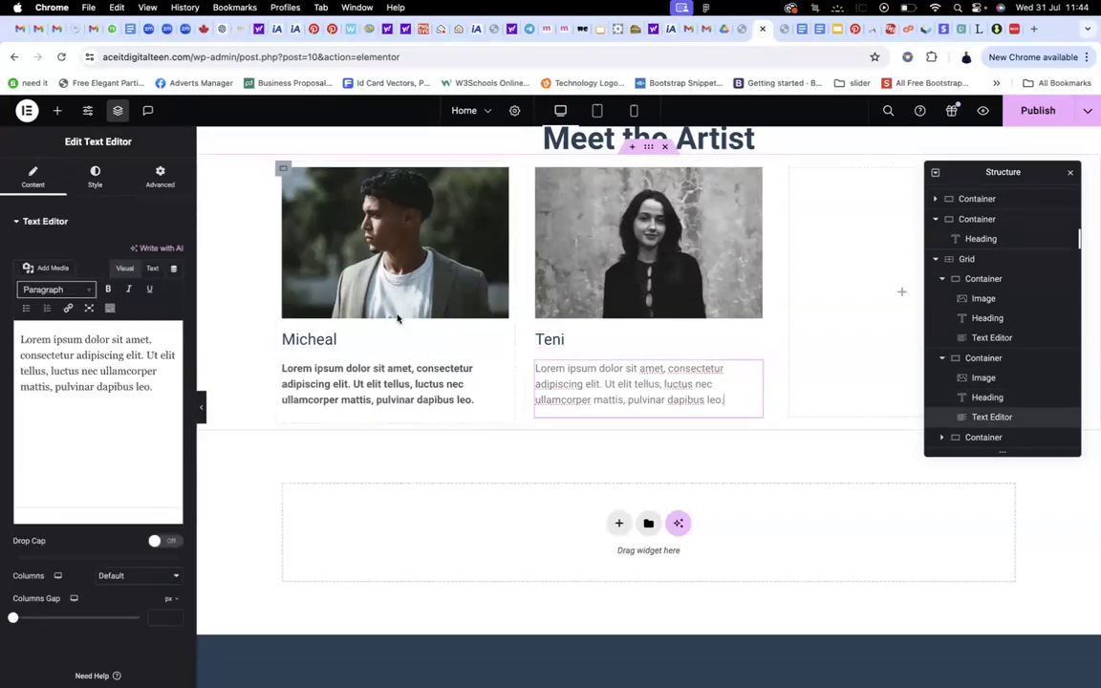
pyautogui.click(95, 180)
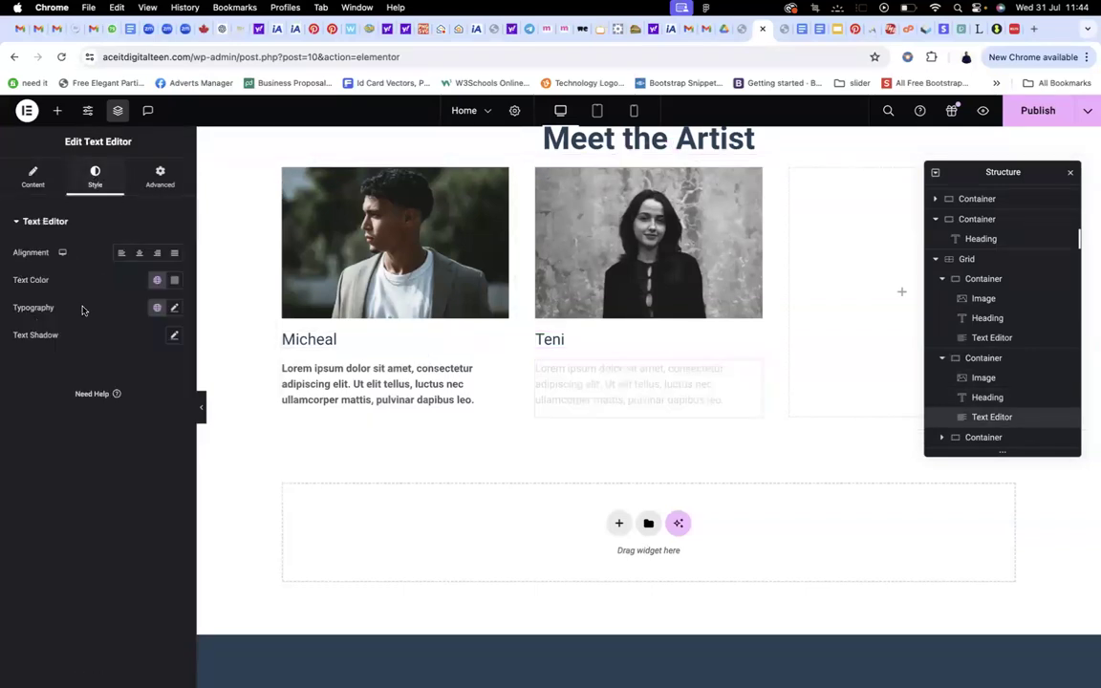
pyautogui.click(154, 280)
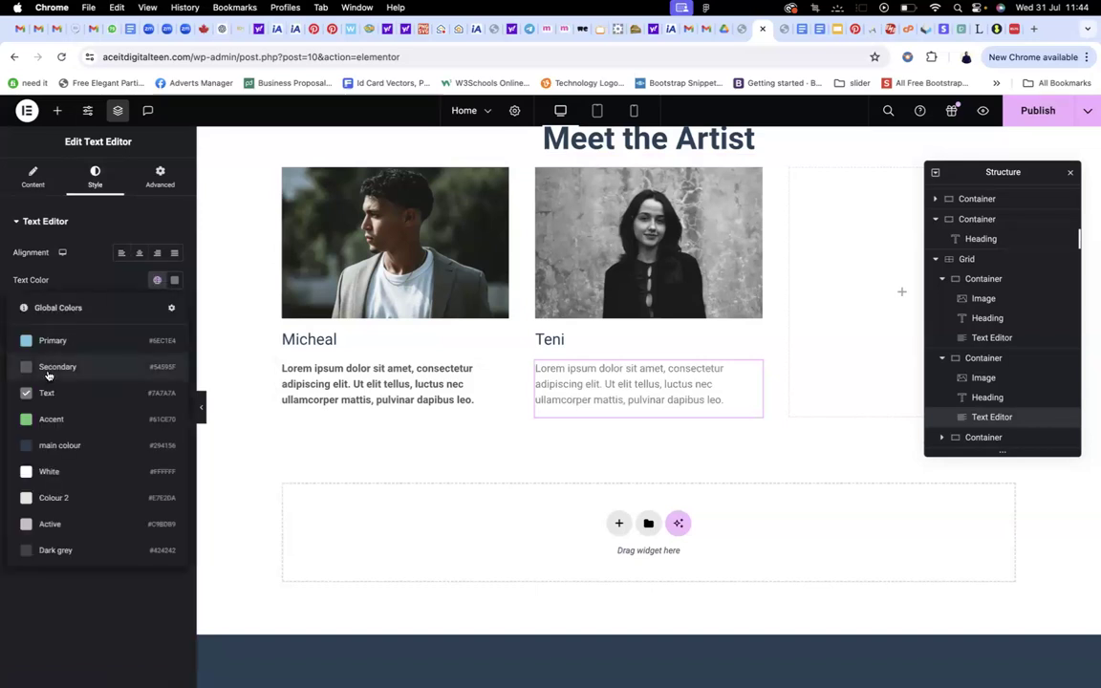
pyautogui.click(156, 306)
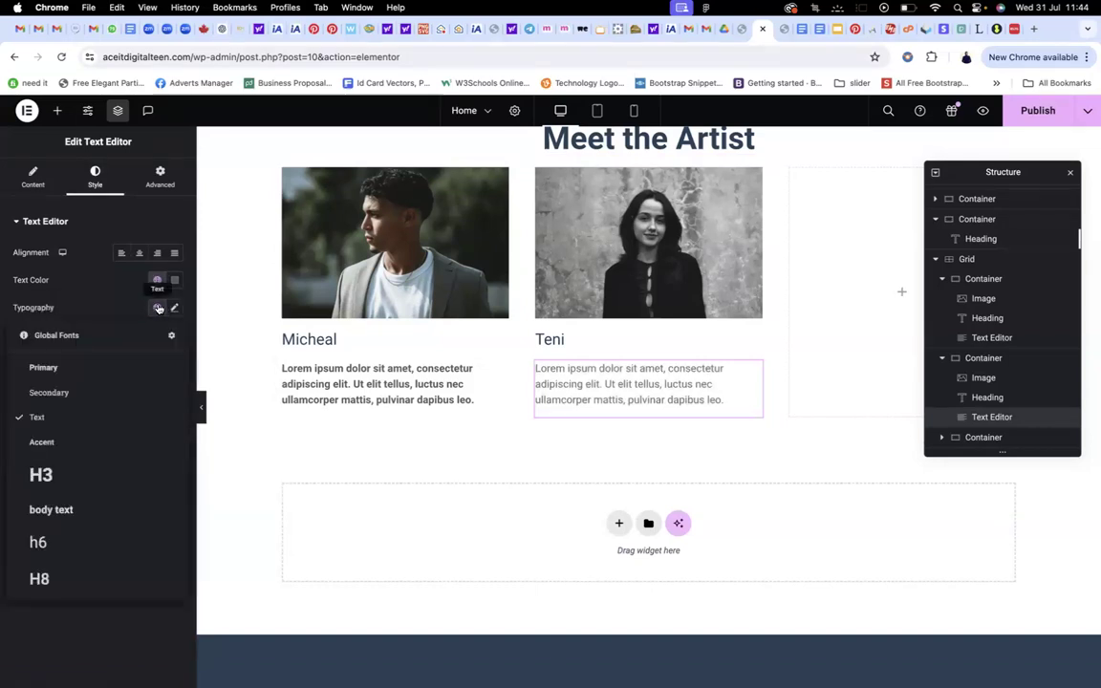
pyautogui.click(36, 559)
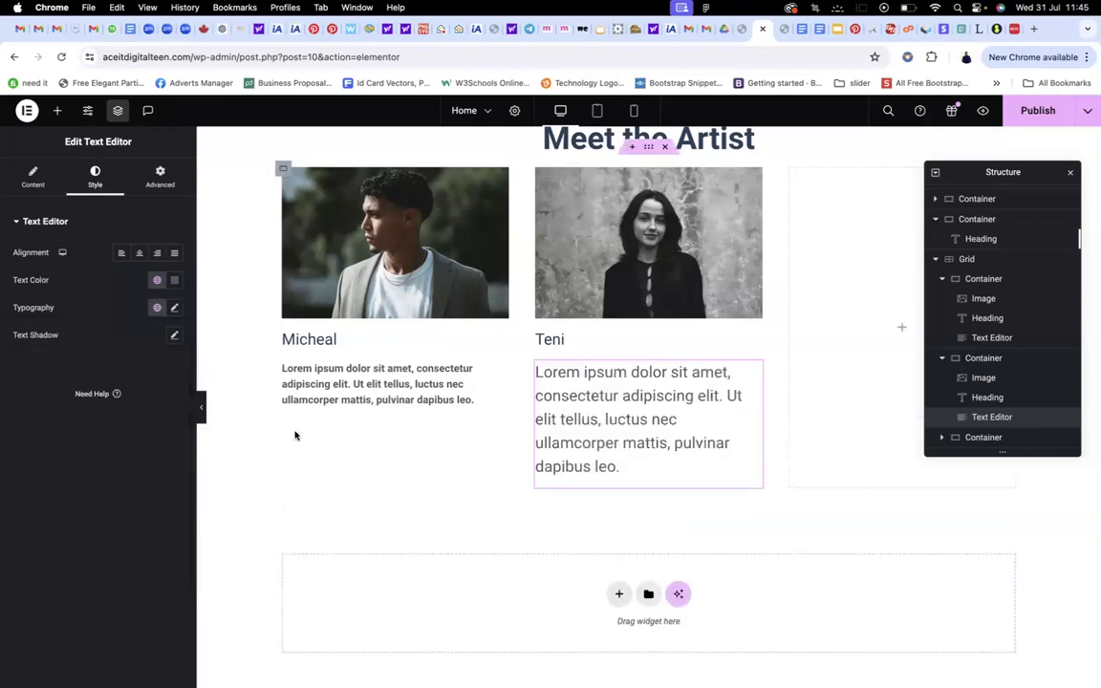
pyautogui.click(157, 308)
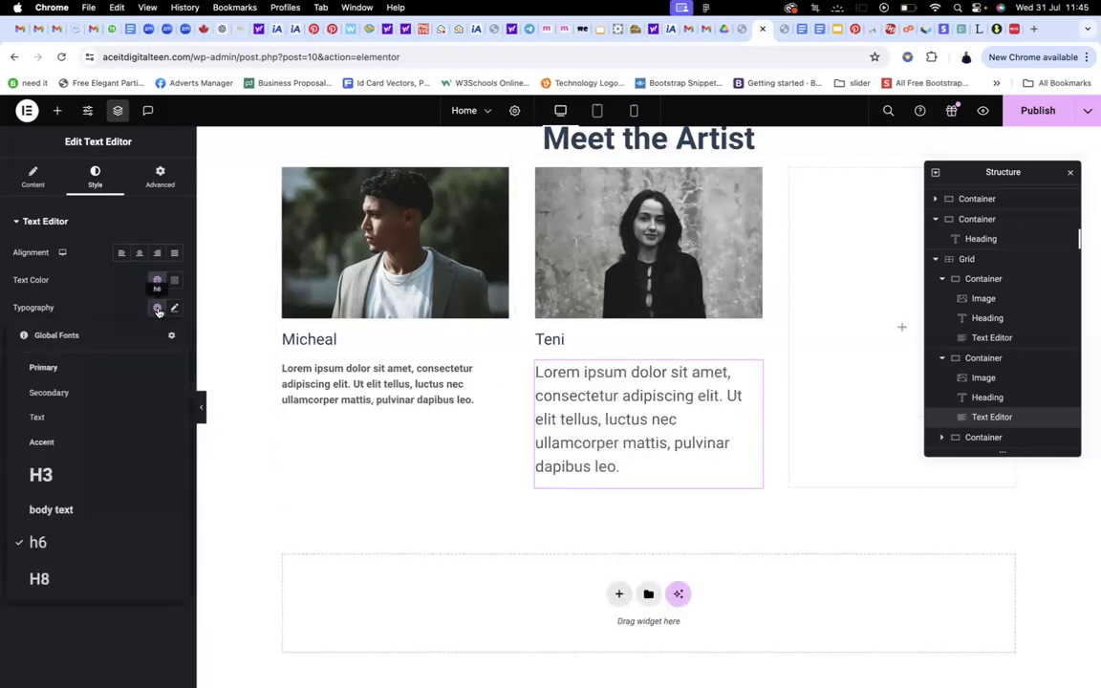
pyautogui.click(42, 510)
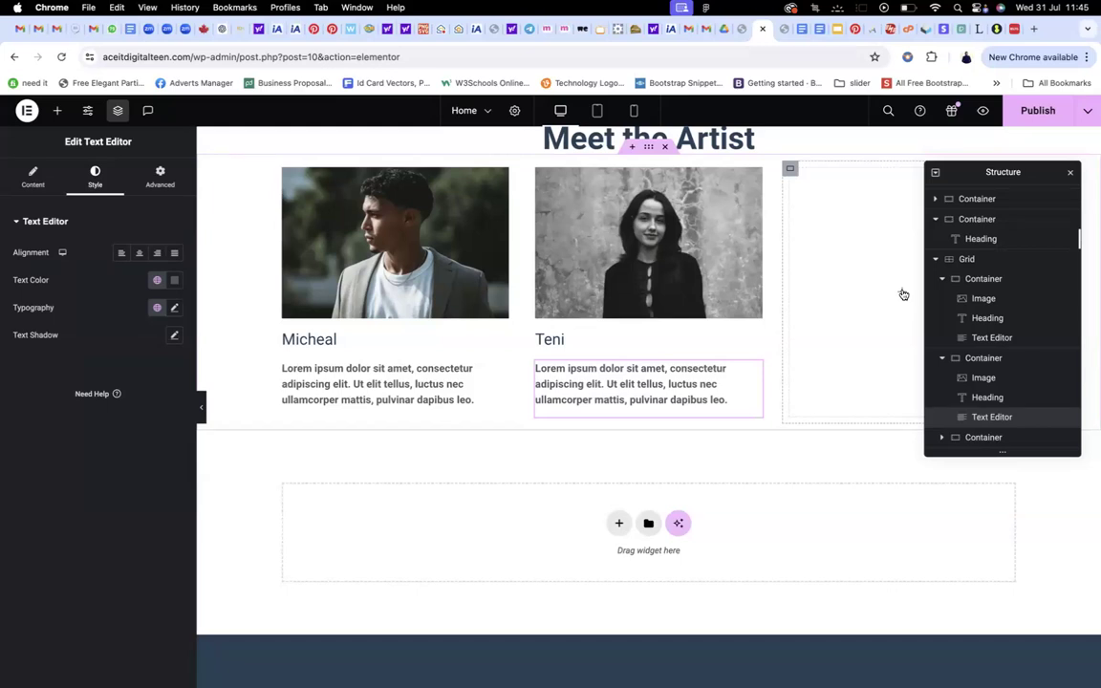
# Add Image, Heading and Text Editor widgets to the third card, top to bottom
pyautogui.click(903, 294)
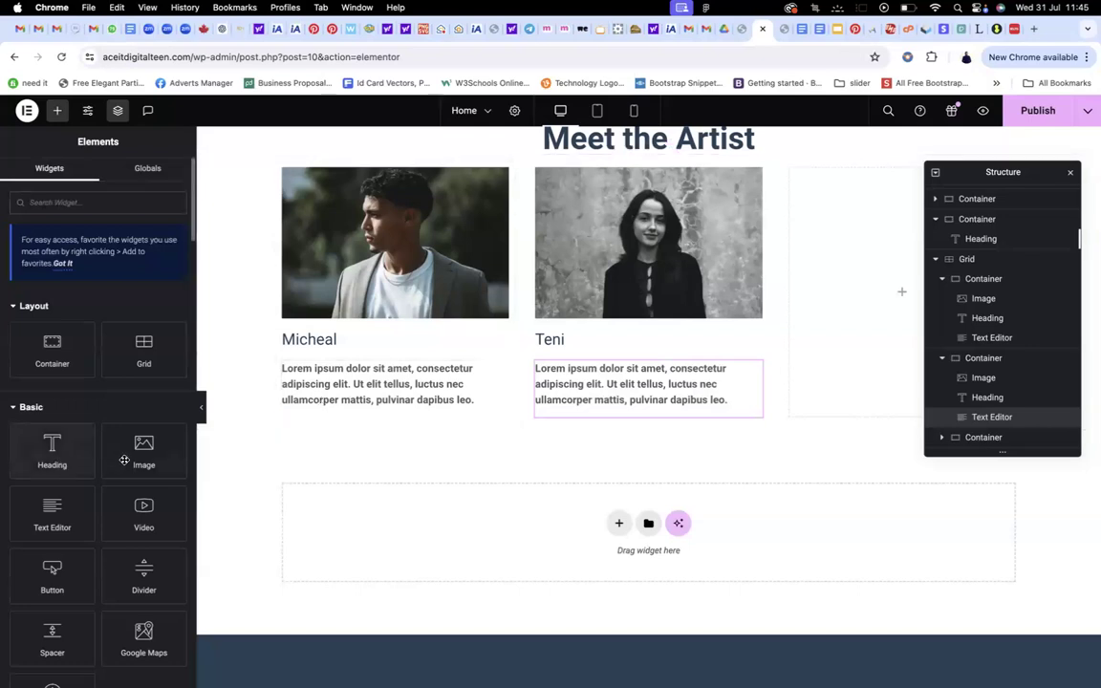
pyautogui.moveTo(124, 460); pyautogui.dragTo(858, 273)
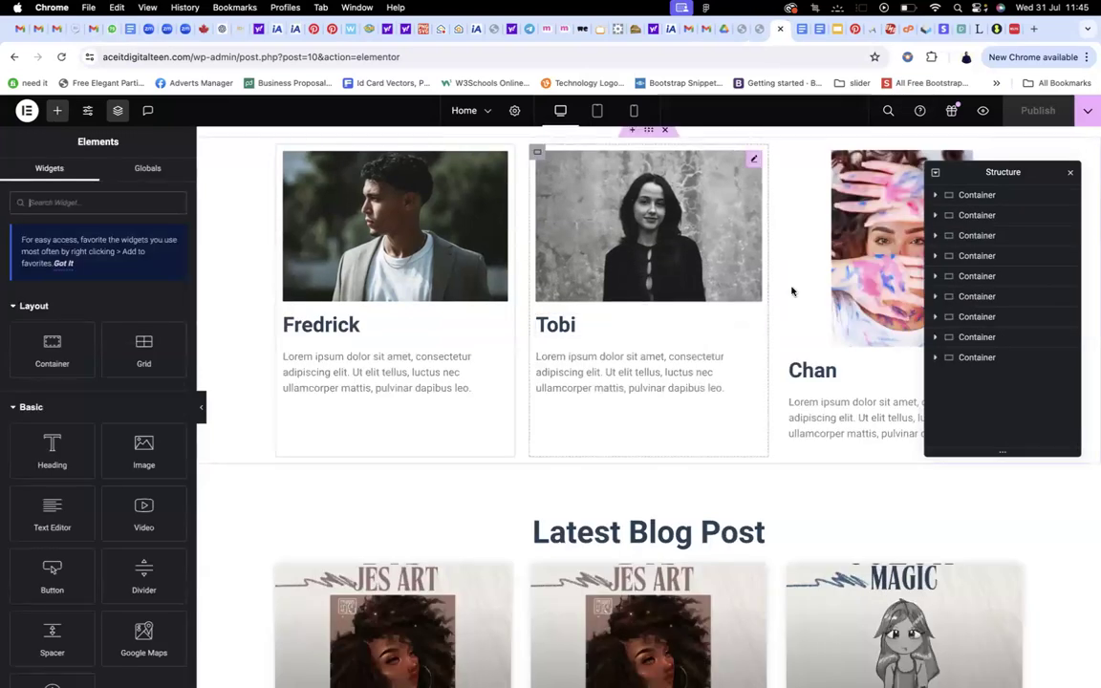
pyautogui.click(762, 30)
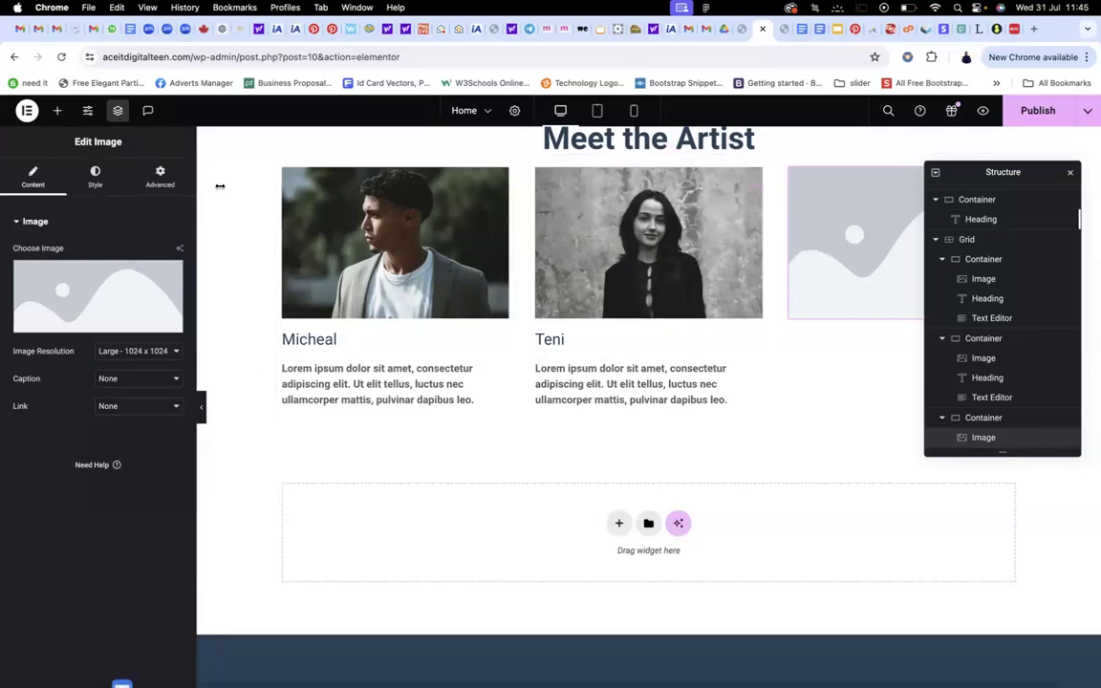
pyautogui.click(59, 111)
pyautogui.moveTo(48, 450); pyautogui.dragTo(863, 308)
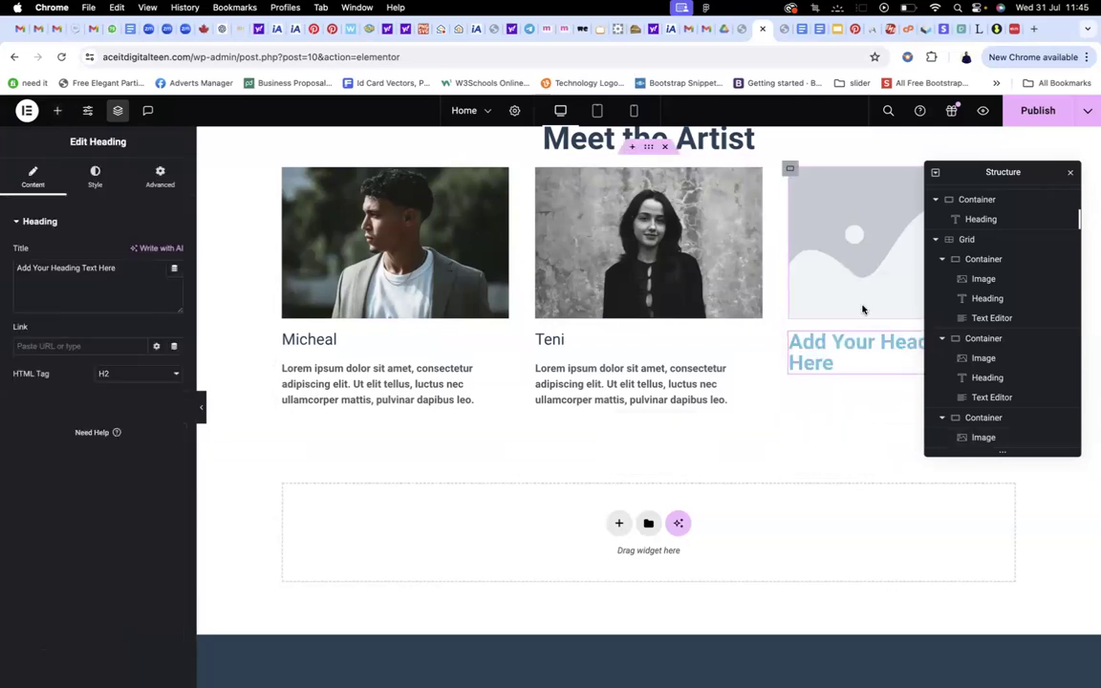
pyautogui.click(63, 116)
pyautogui.scroll(-2, 96, 382)
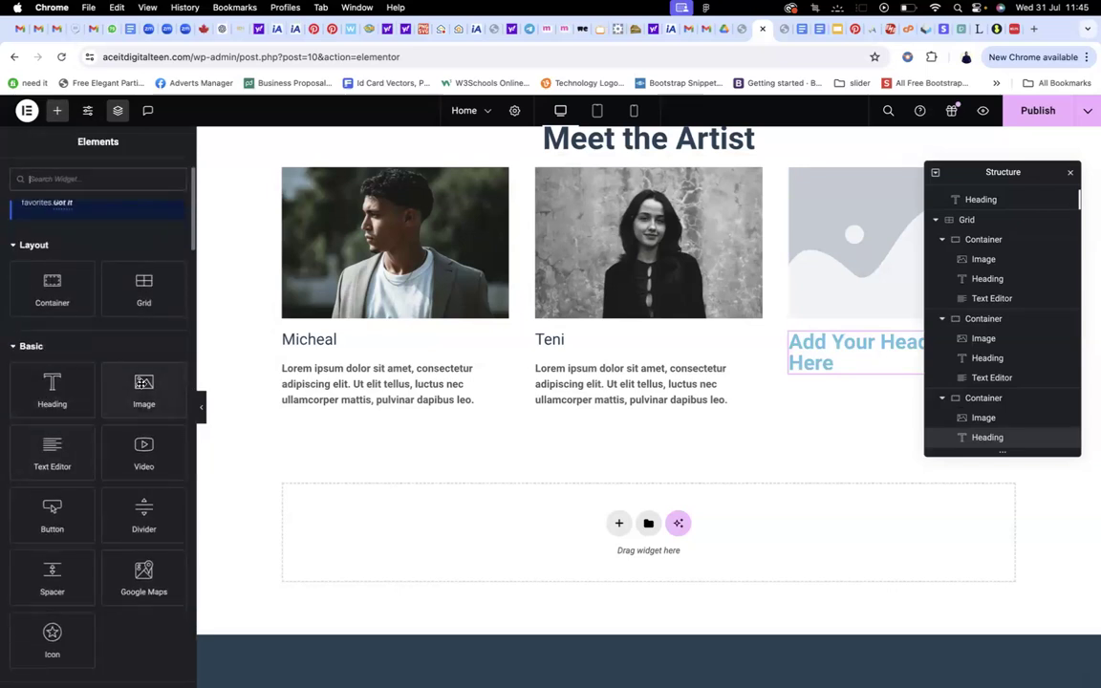
pyautogui.moveTo(54, 457); pyautogui.dragTo(890, 373)
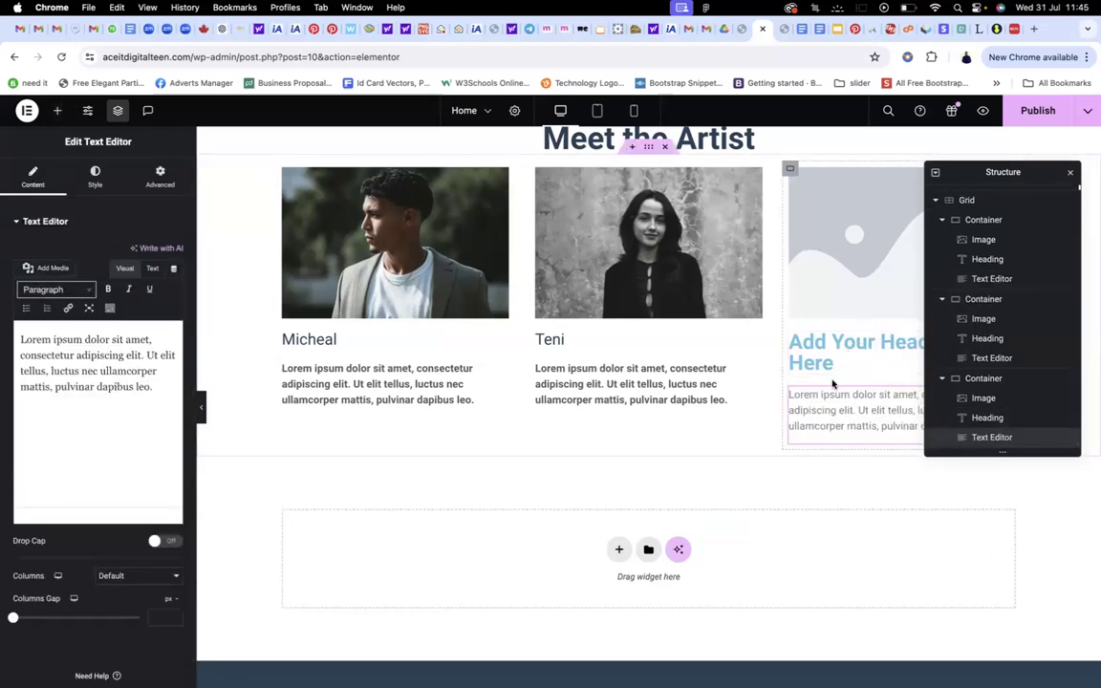
pyautogui.click(855, 256)
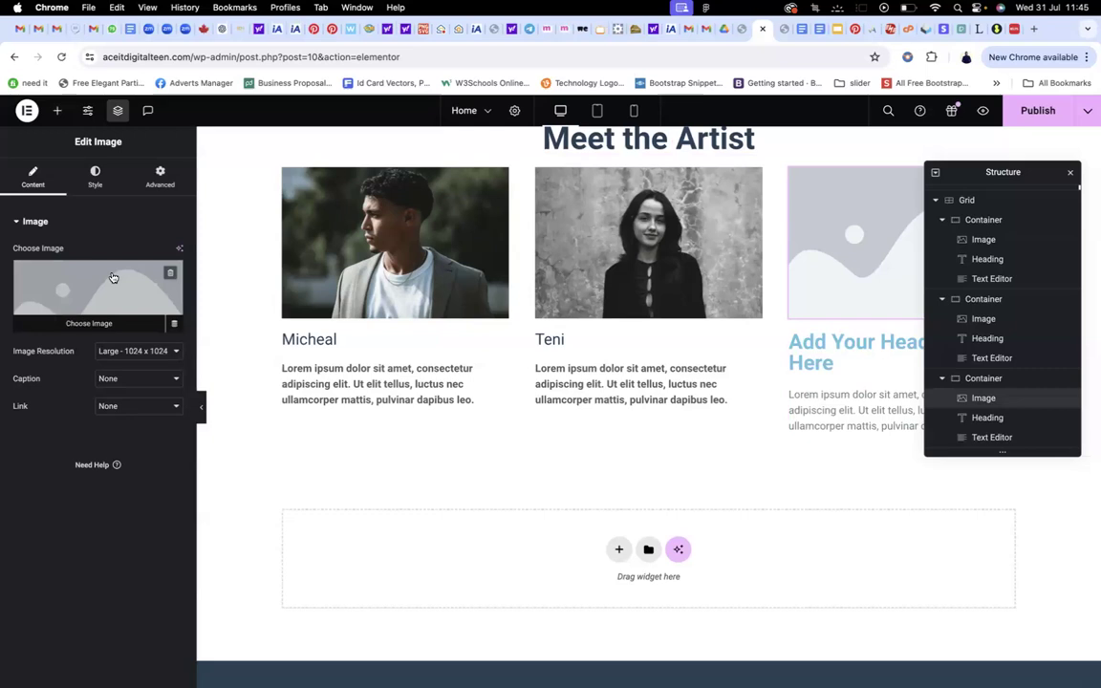
# Insert the chan photo of painted hands into the third card's image
pyautogui.click(111, 277)
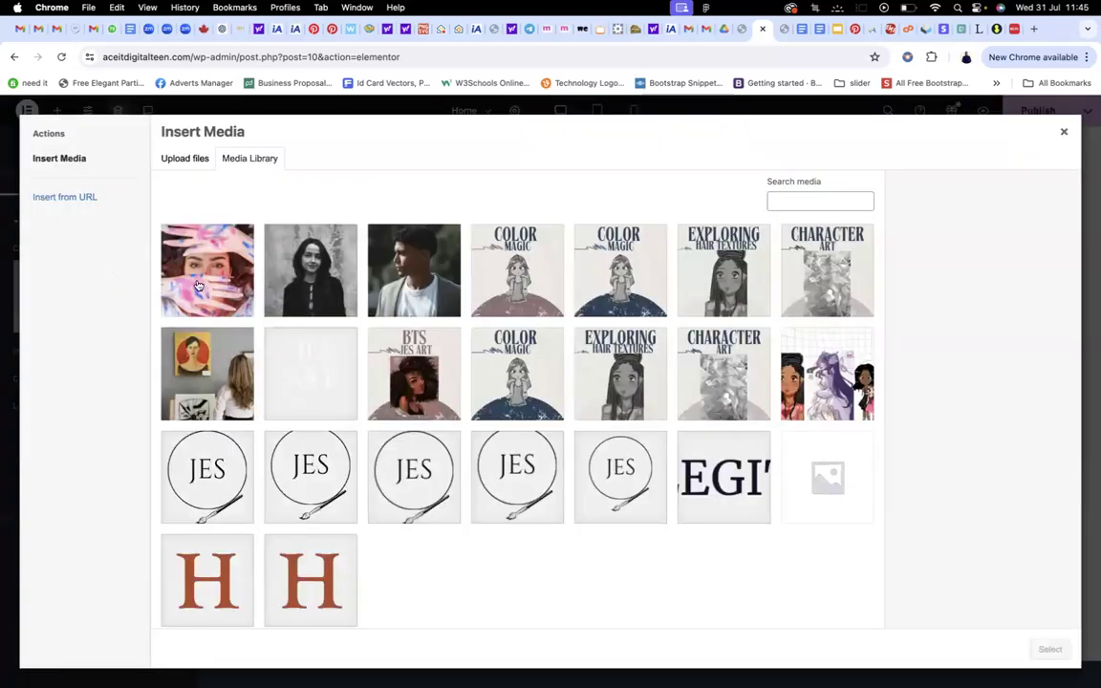
pyautogui.click(198, 285)
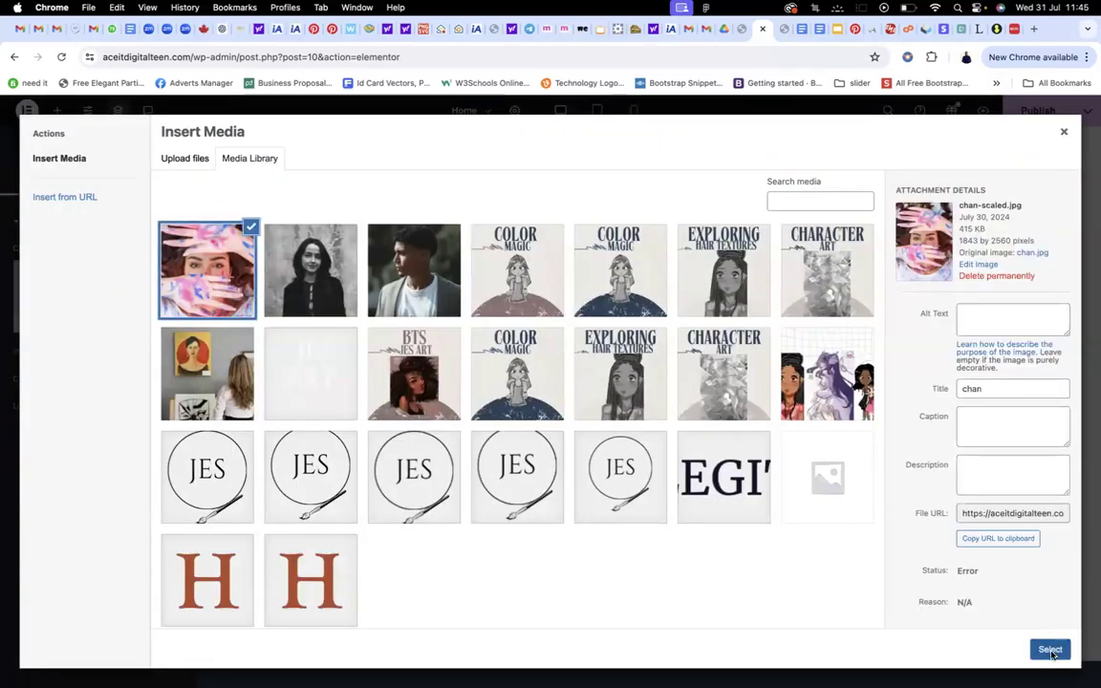
pyautogui.click(1050, 649)
# Set the third card image's resolution to Medium - 300 x 300
pyautogui.scroll(-3, 803, 388)
pyautogui.scroll(-2, 765, 382)
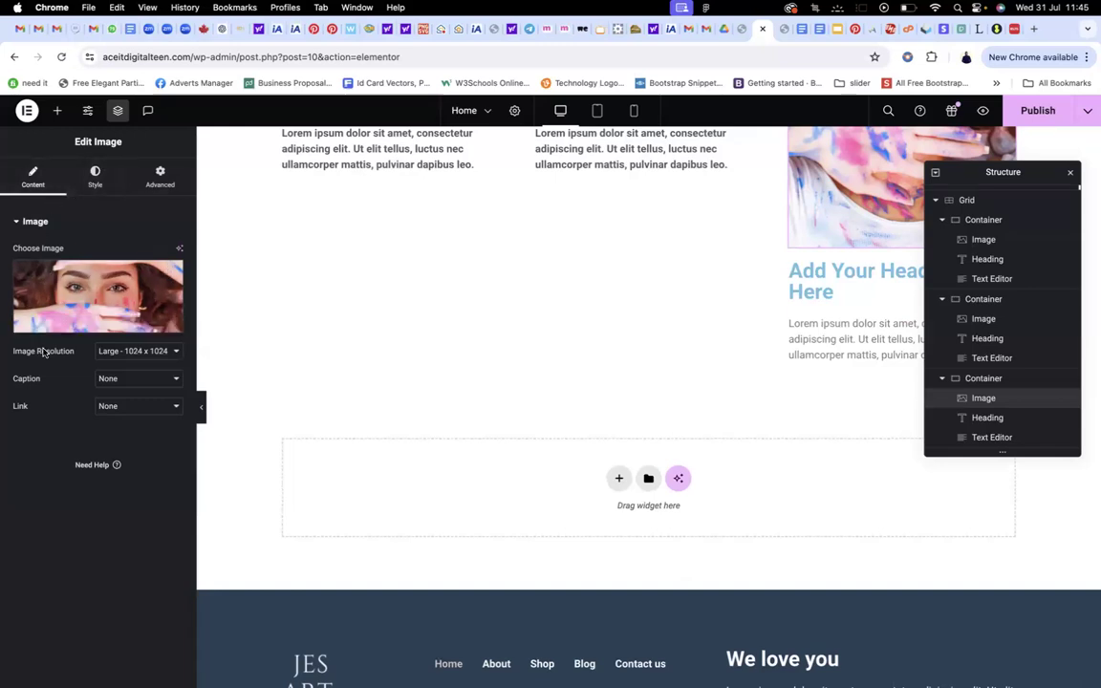
pyautogui.click(116, 354)
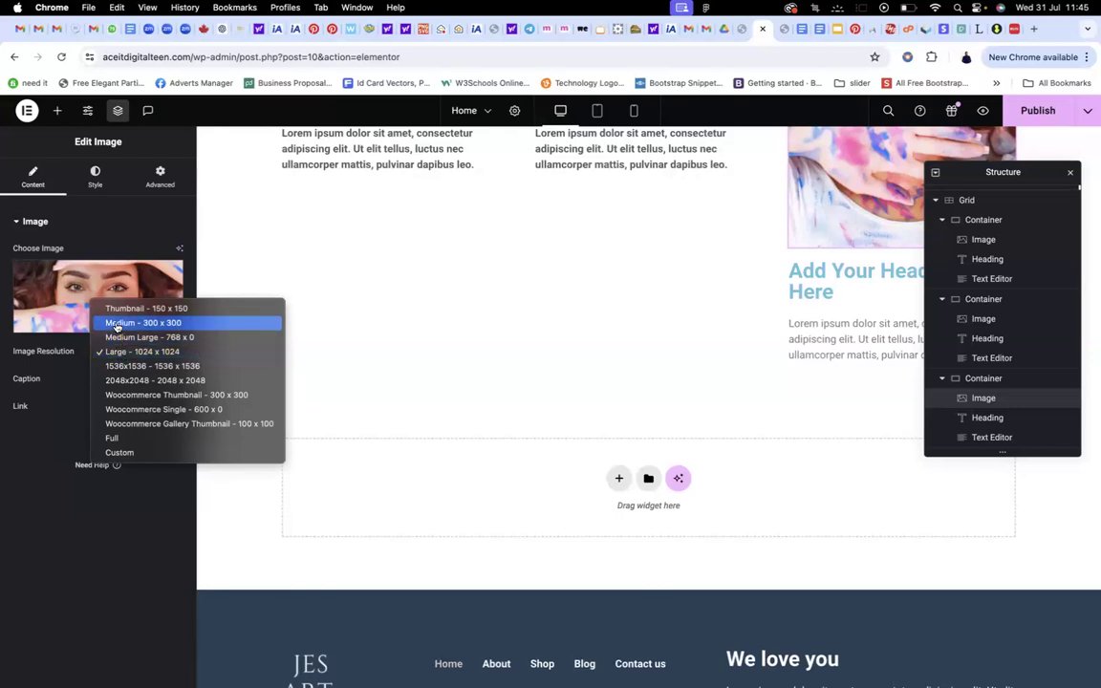
pyautogui.click(116, 325)
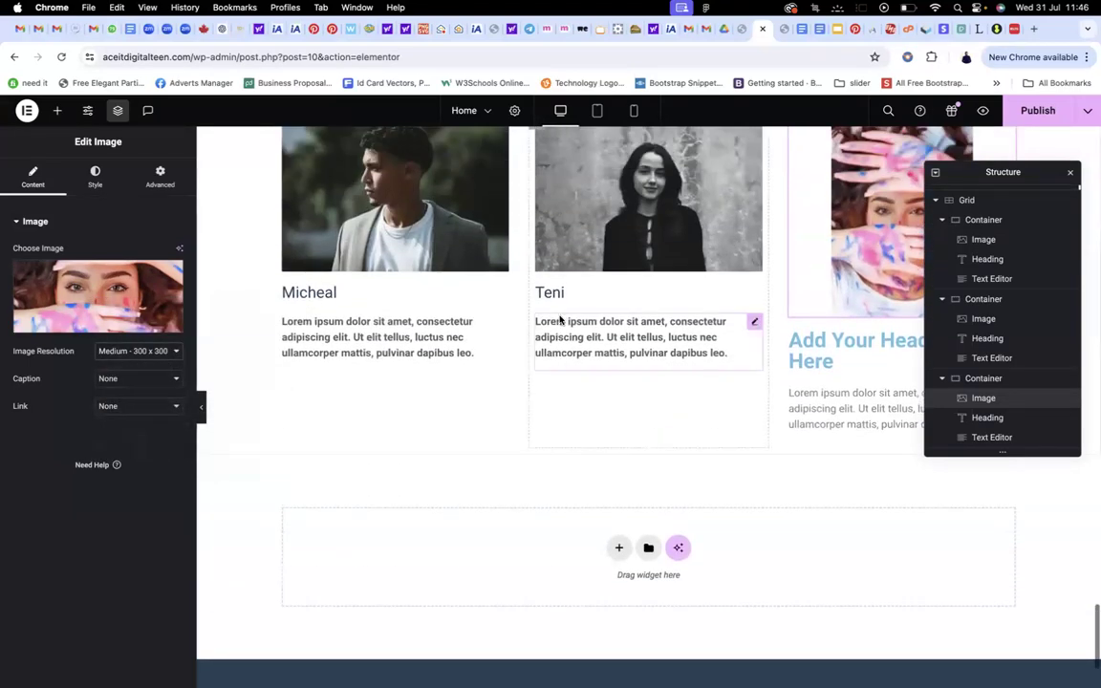
pyautogui.scroll(2, 807, 292)
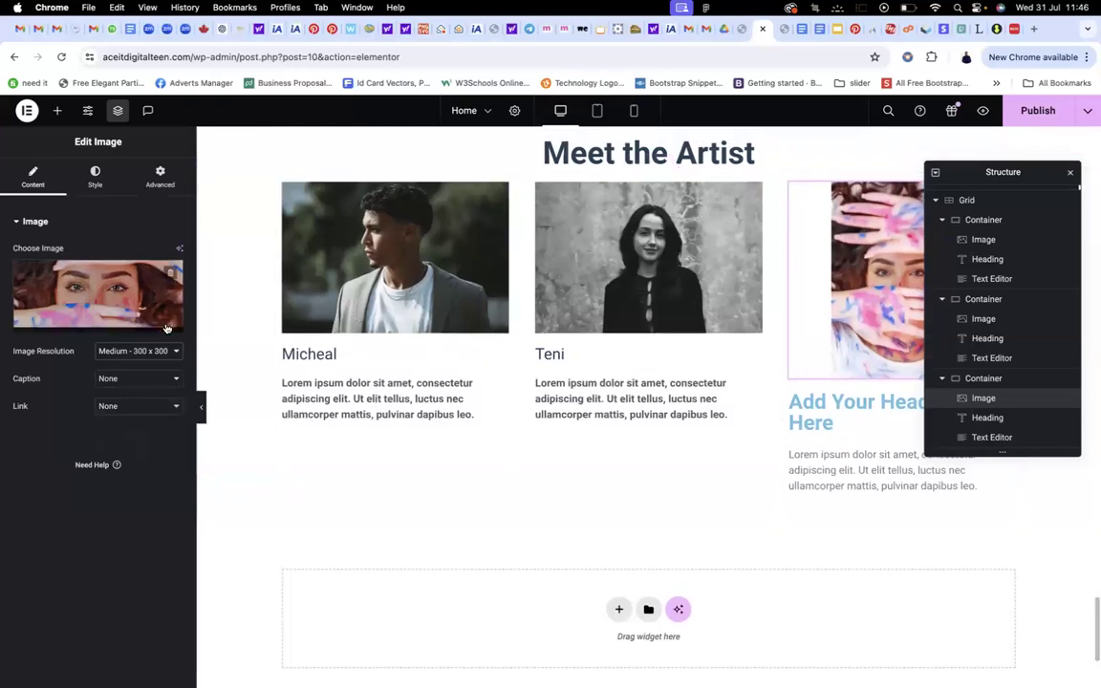
pyautogui.click(146, 353)
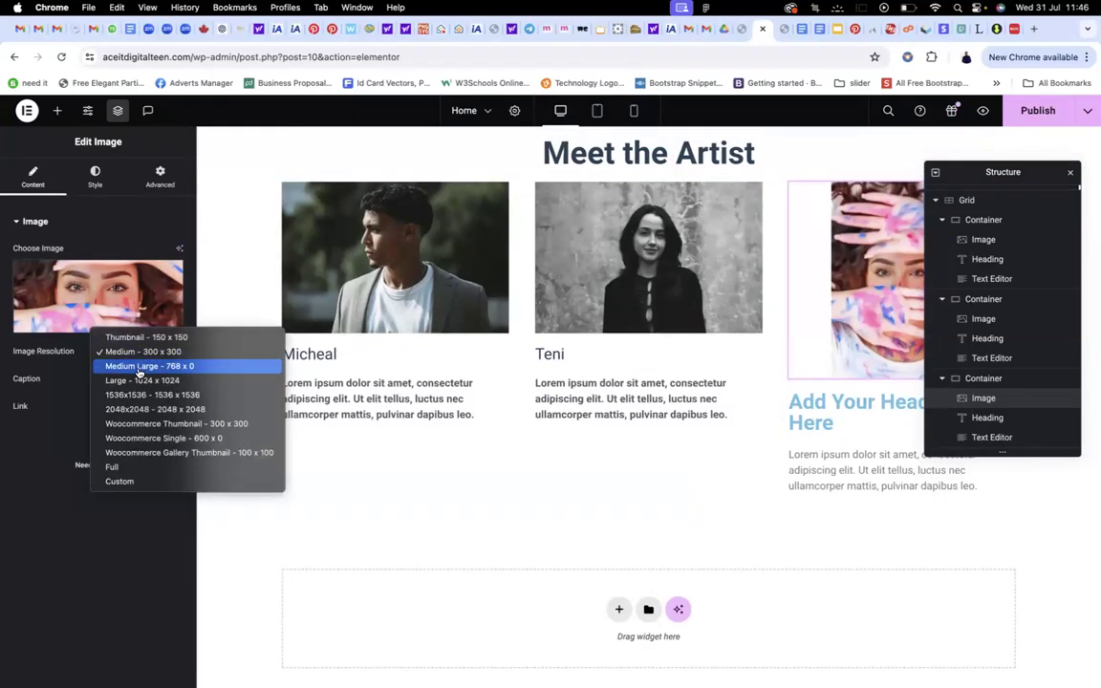
pyautogui.click(140, 370)
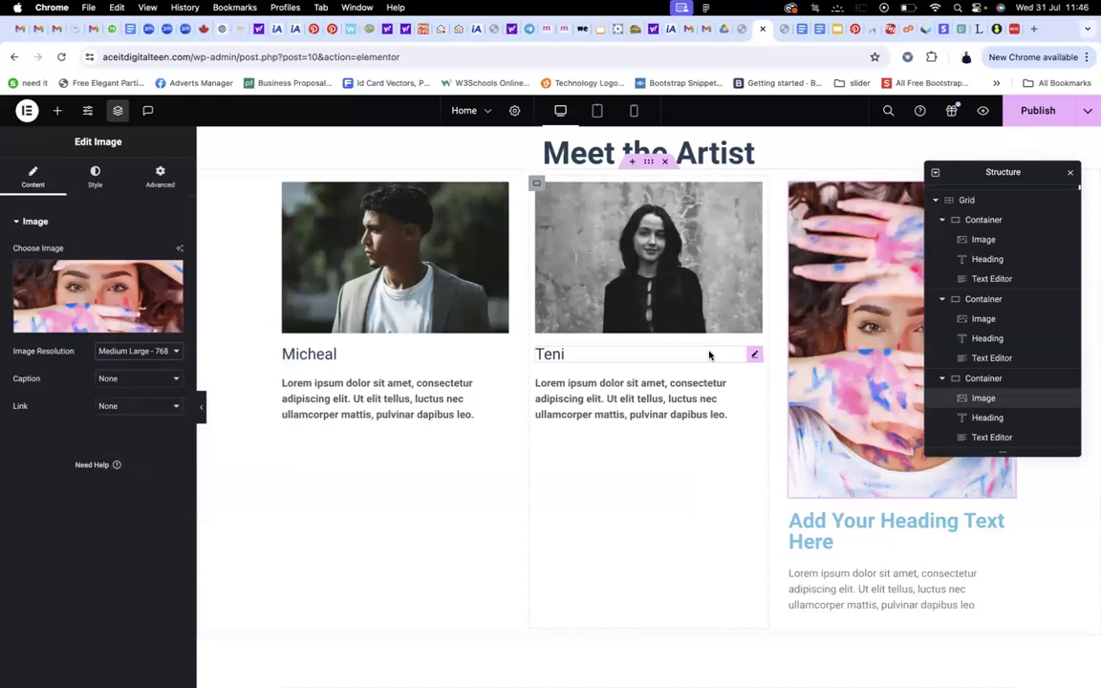
pyautogui.scroll(-5, 755, 373)
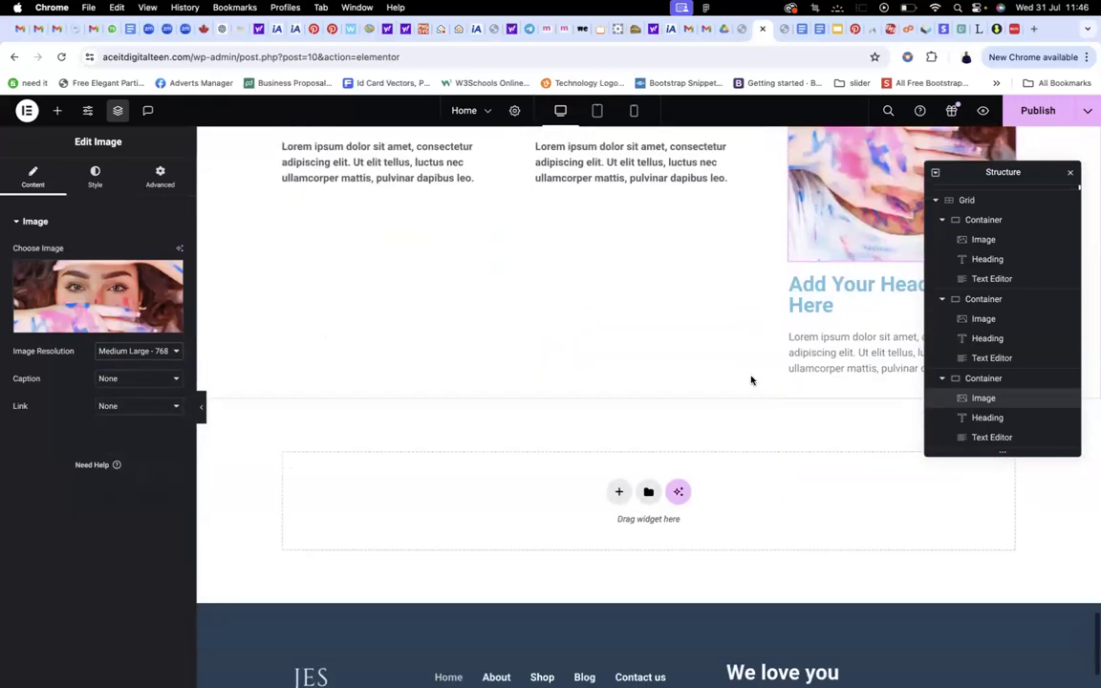
pyautogui.click(141, 351)
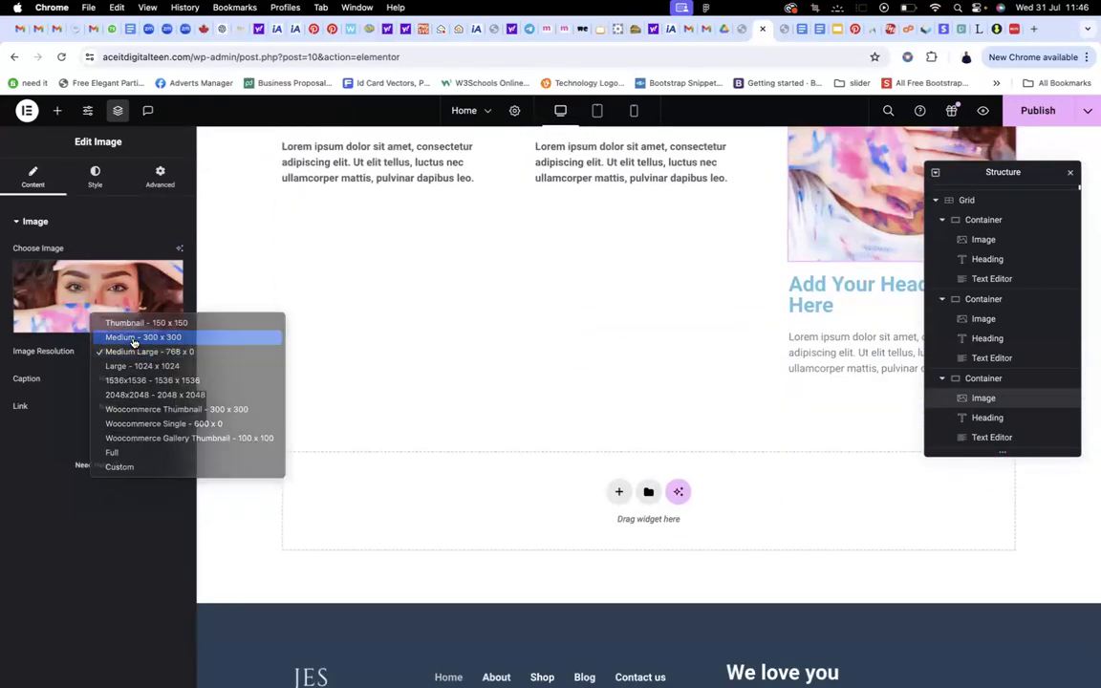
pyautogui.click(133, 337)
pyautogui.scroll(2, 860, 272)
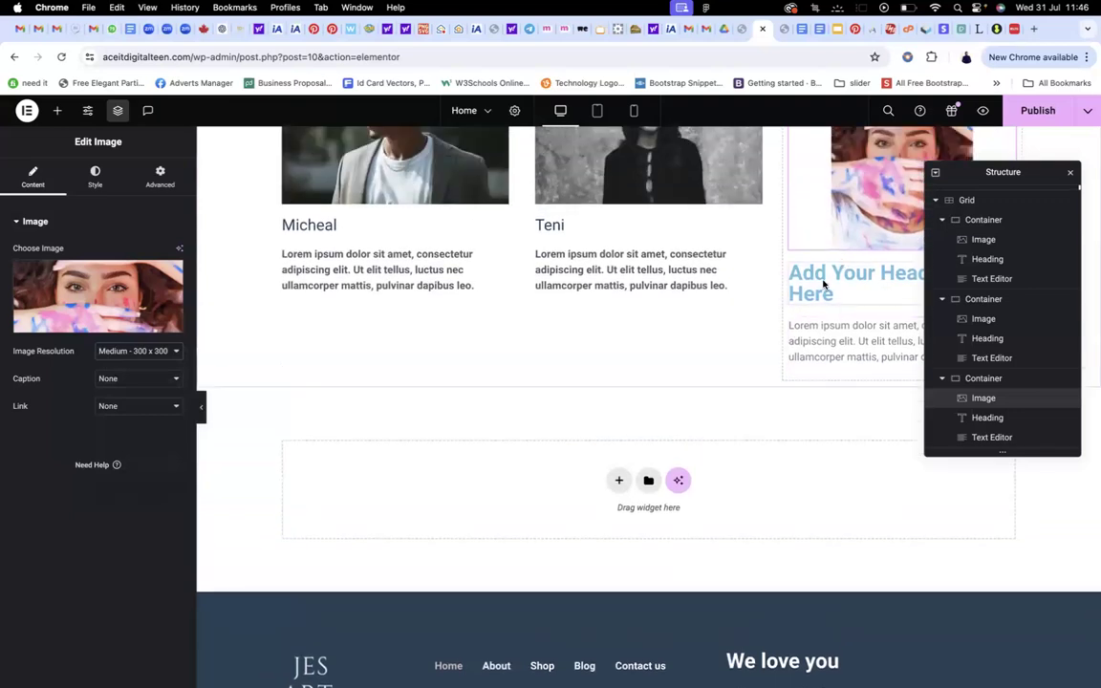
# Change the third card's heading title to Kamila
pyautogui.click(823, 283)
pyautogui.tripleClick(824, 284)
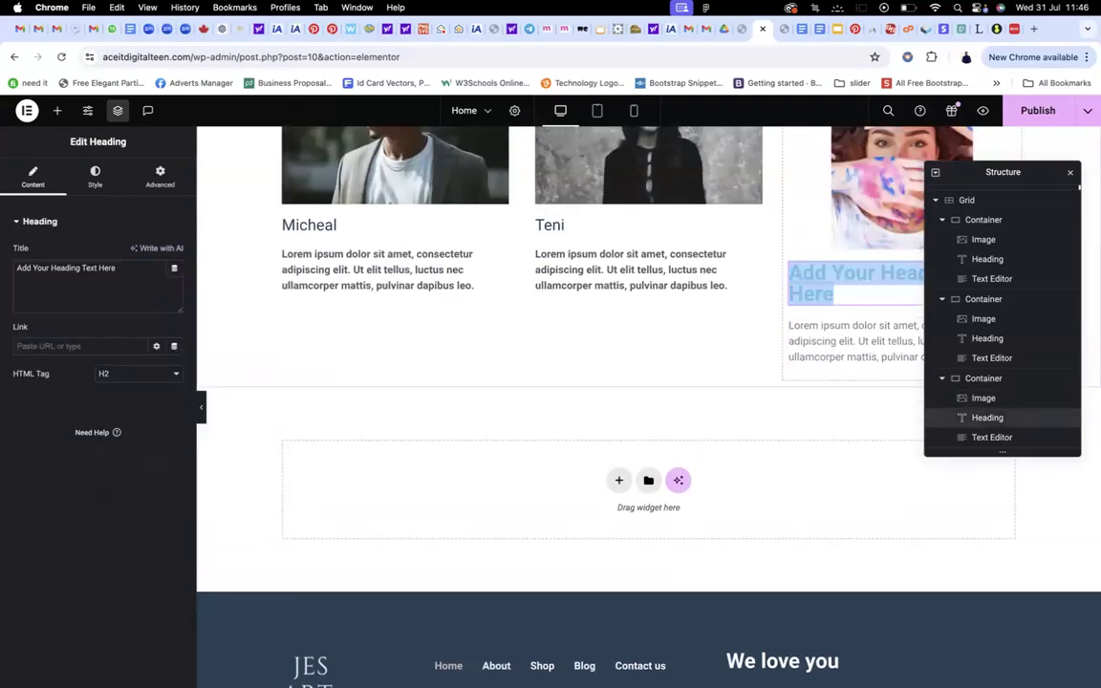
pyautogui.scroll(-1, 841, 280)
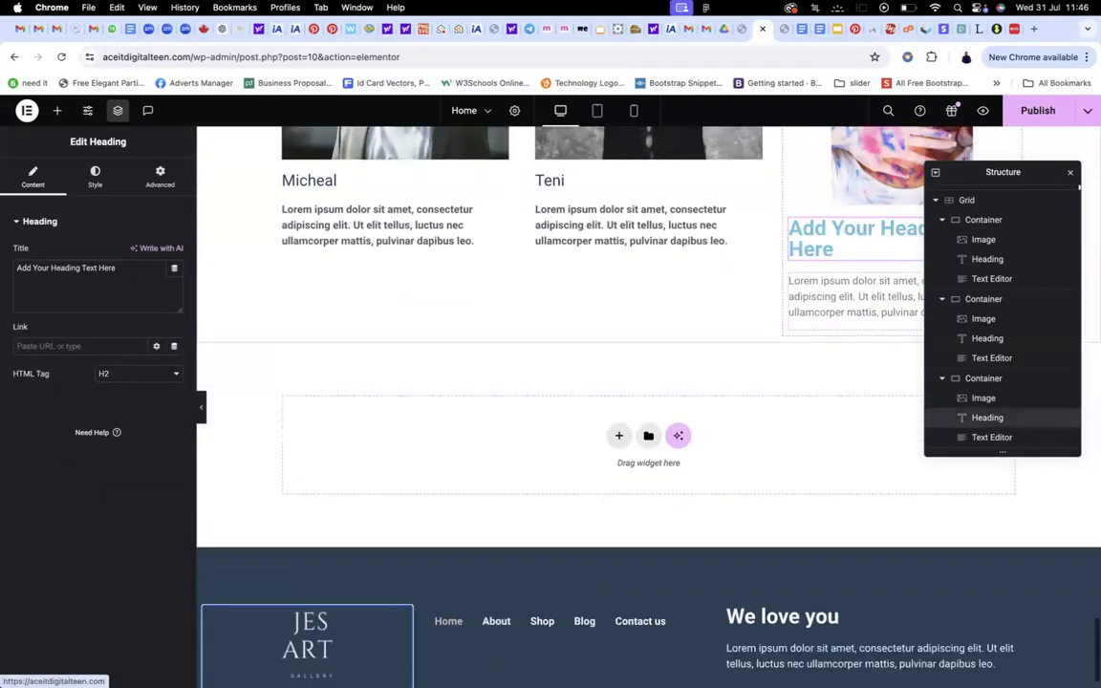
pyautogui.tripleClick(128, 268)
pyautogui.write('Kamila')
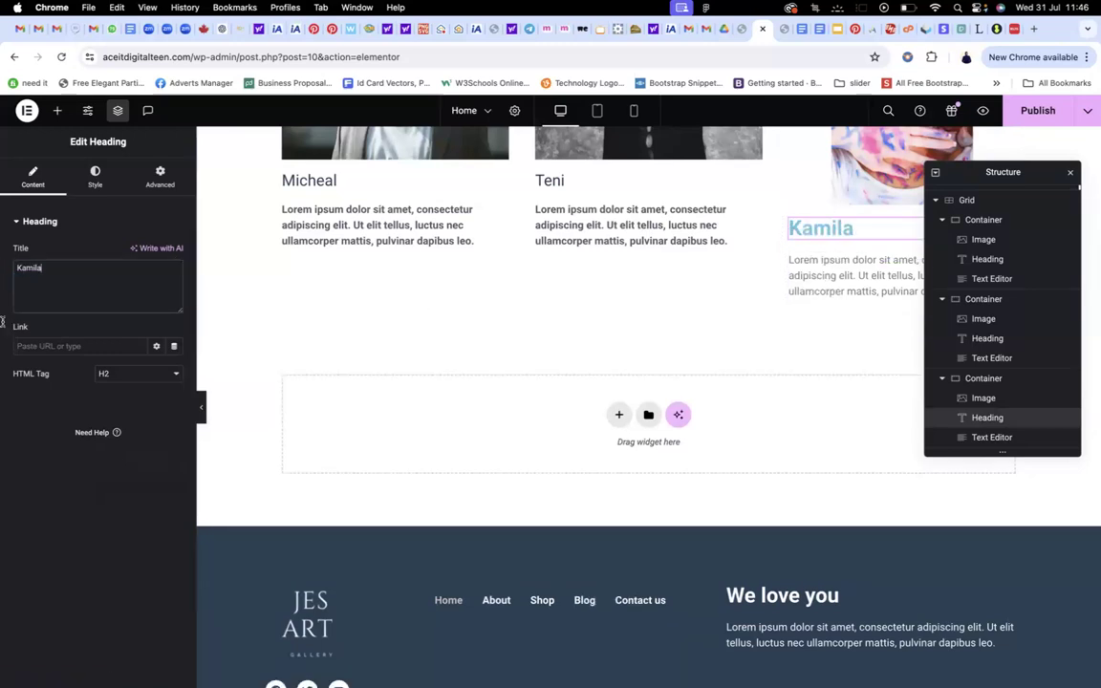
# Style the Kamila heading with the dark main colour and the h6 global font
pyautogui.click(90, 185)
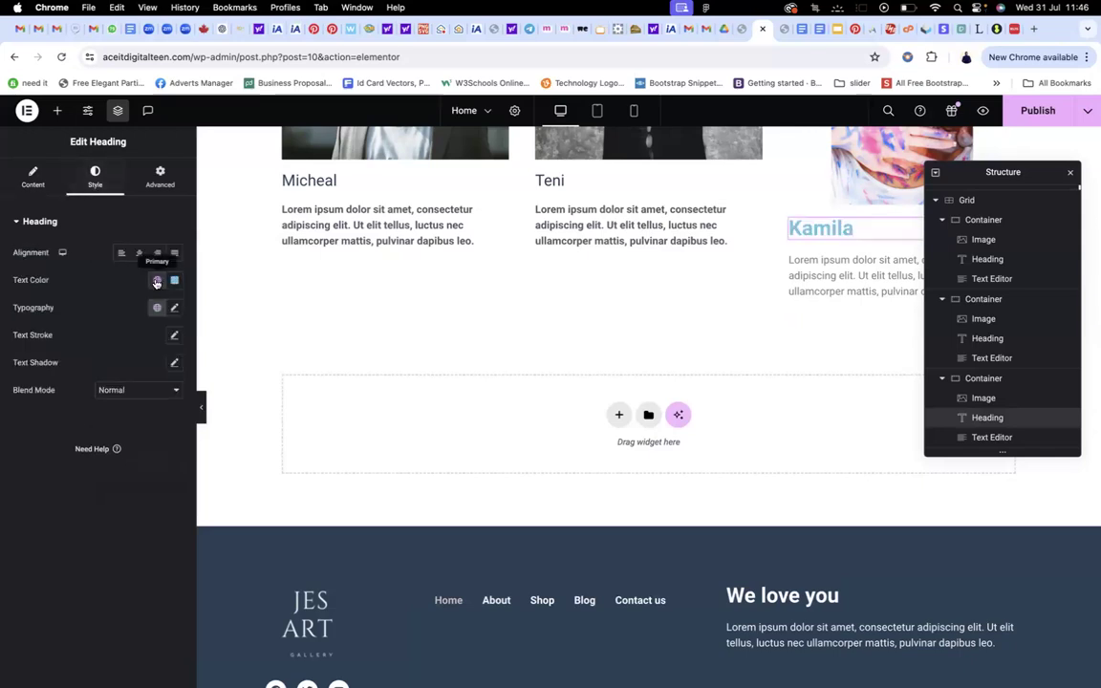
pyautogui.click(156, 280)
pyautogui.click(46, 446)
pyautogui.click(158, 308)
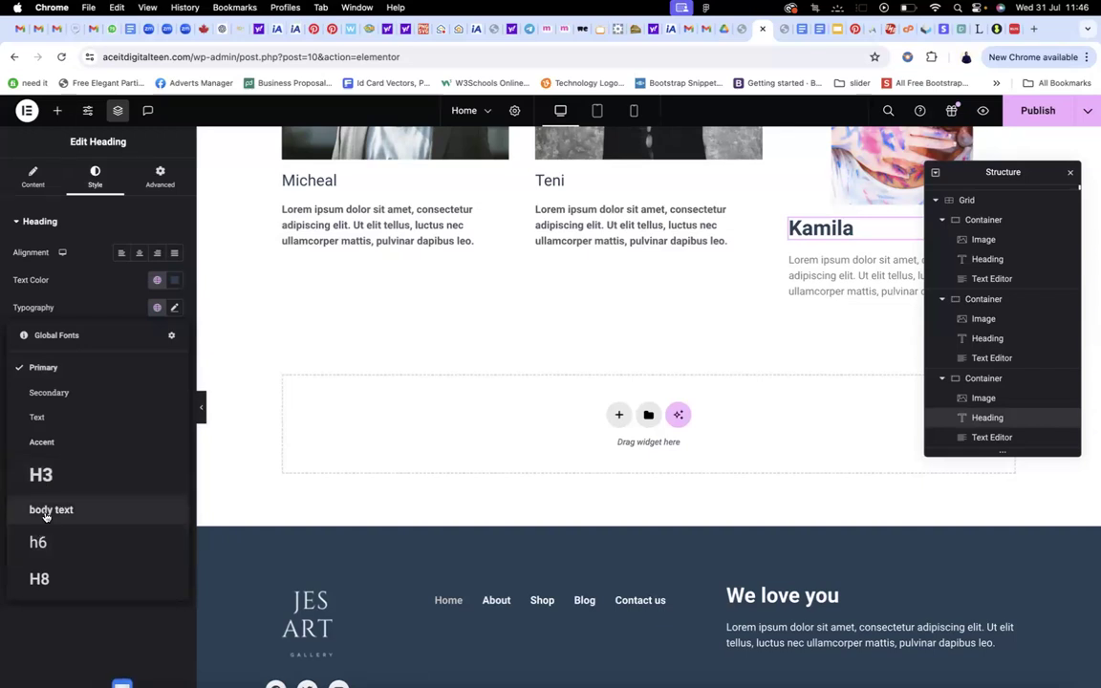
pyautogui.click(44, 512)
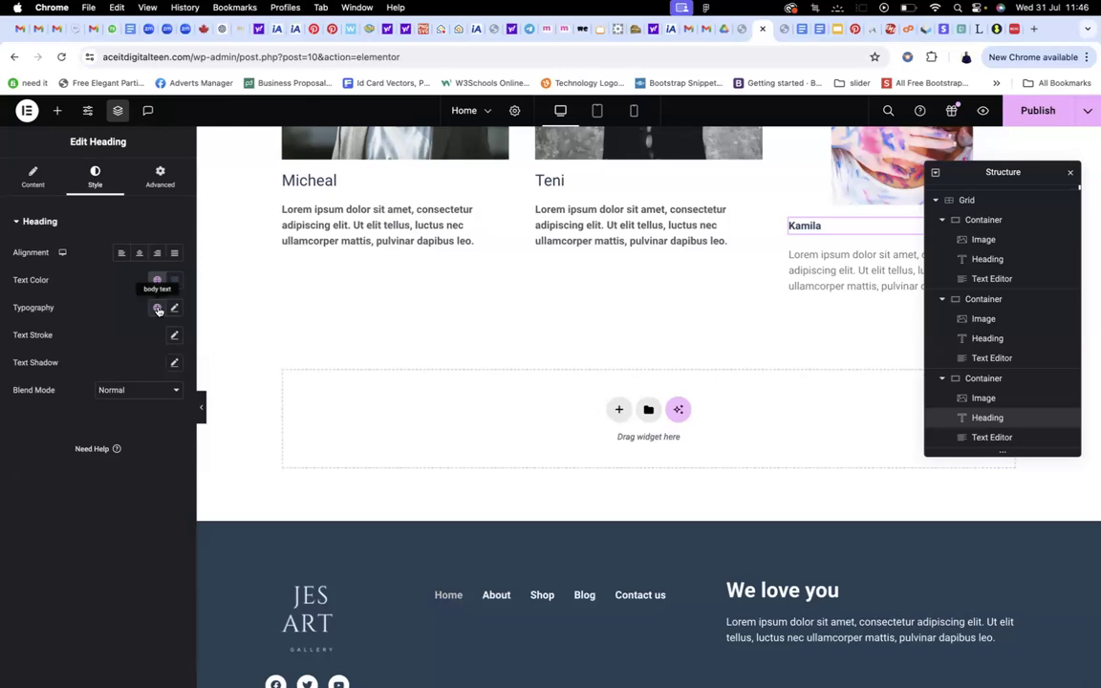
pyautogui.click(158, 308)
pyautogui.click(39, 540)
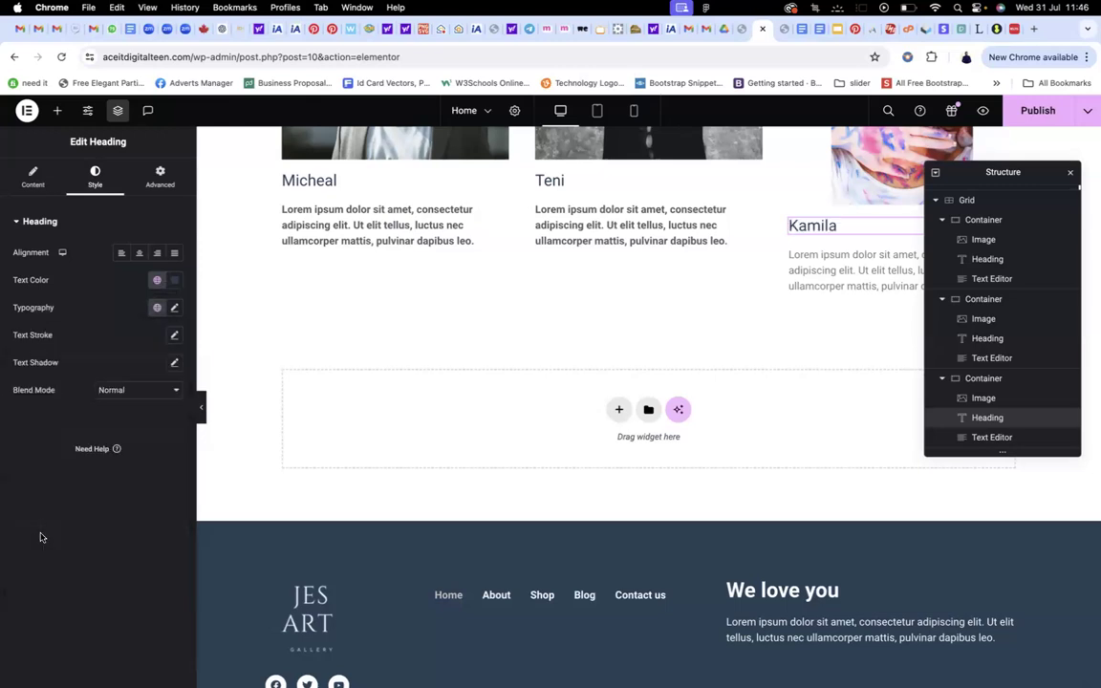
# Give Kamila's bio paragraph a global text colour
pyautogui.click(813, 271)
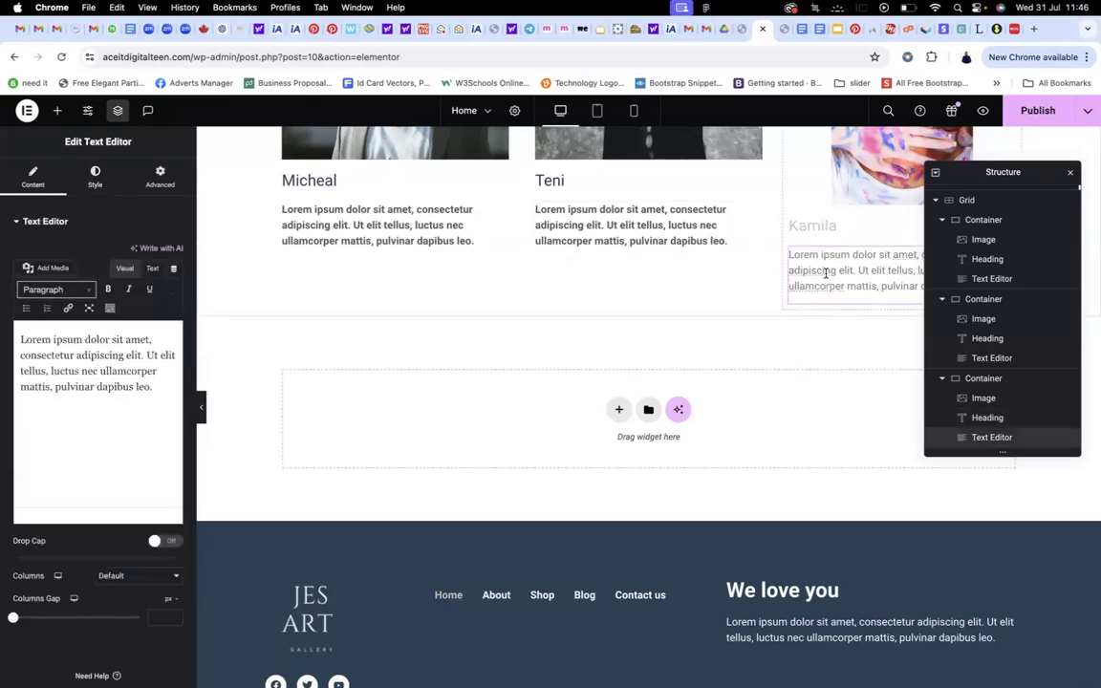
pyautogui.click(93, 175)
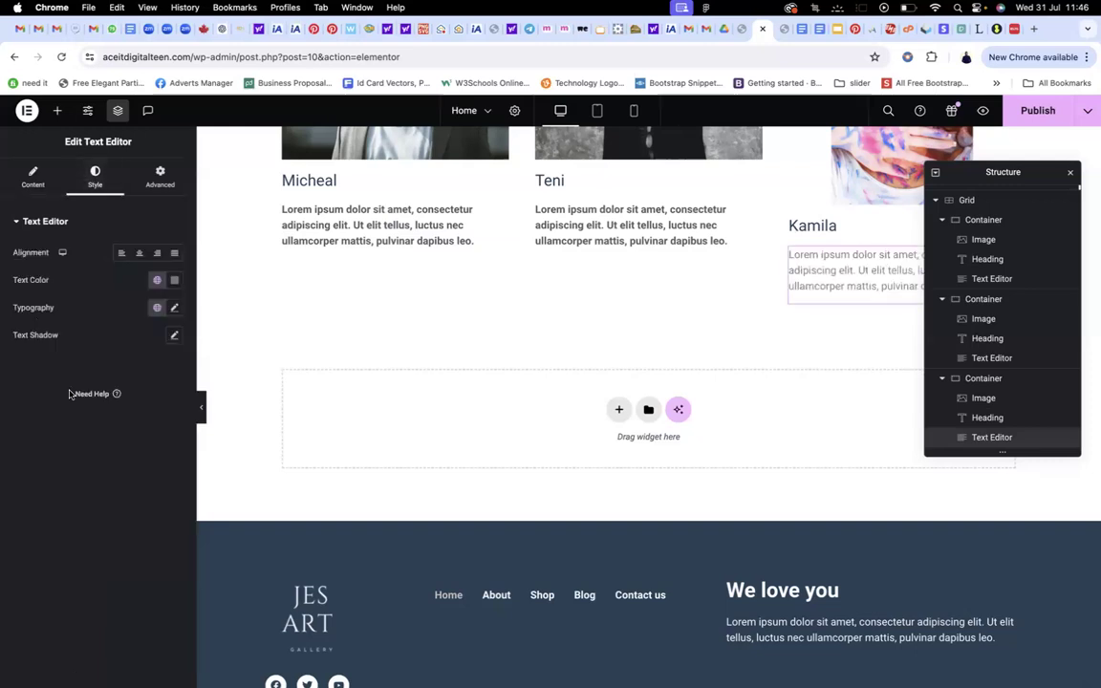
pyautogui.click(157, 280)
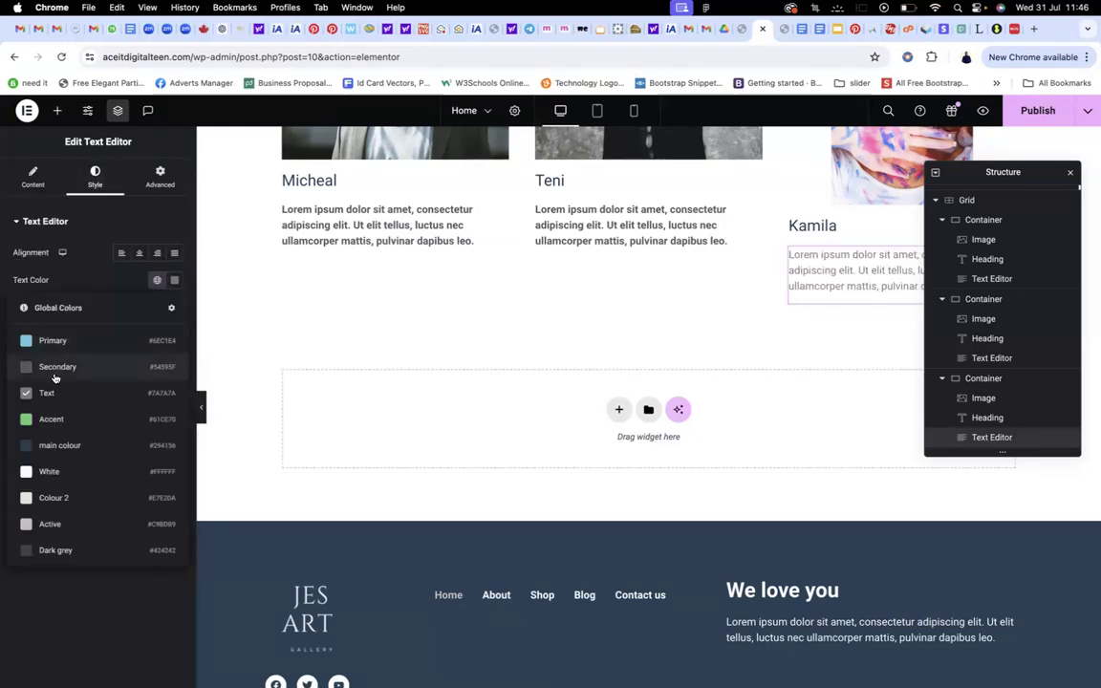
pyautogui.click(81, 329)
# Apply the body text global font to Kamila's bio paragraph
pyautogui.click(158, 308)
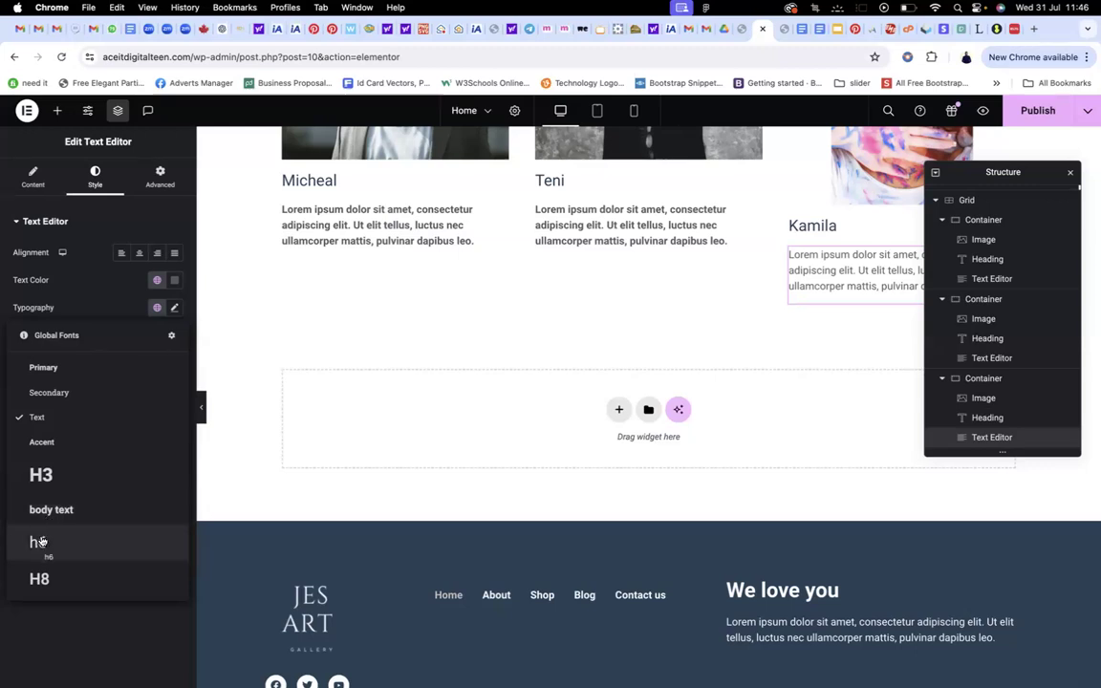
pyautogui.click(45, 521)
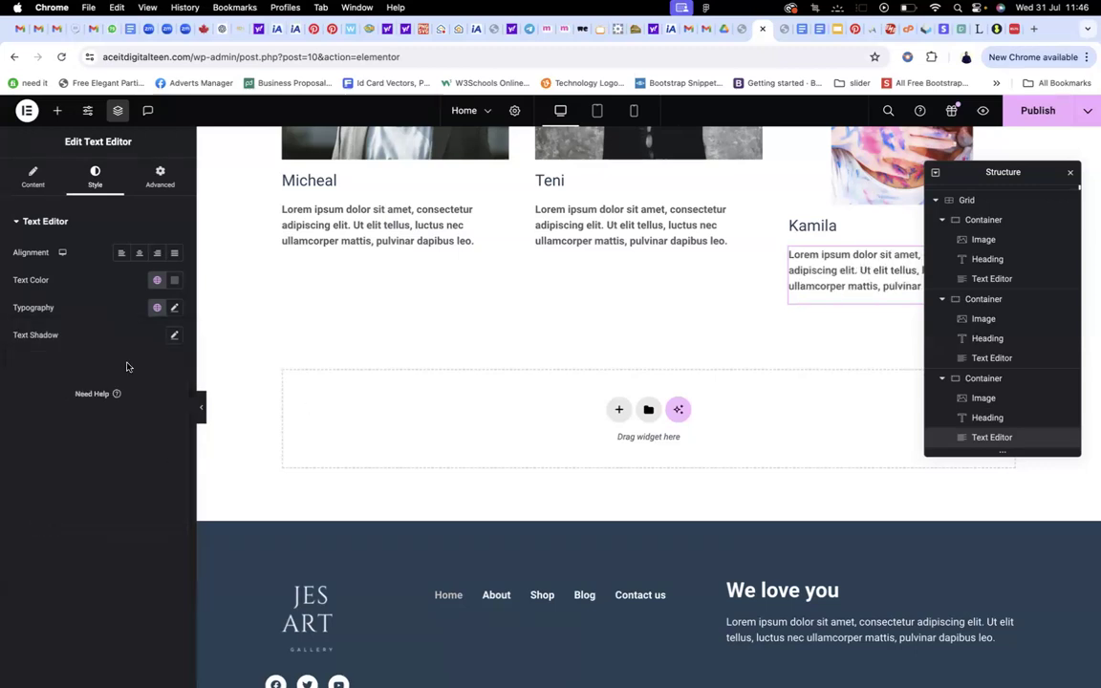
pyautogui.click(156, 306)
pyautogui.click(38, 511)
pyautogui.scroll(3, 475, 387)
pyautogui.scroll(-2, 503, 386)
pyautogui.scroll(1, 508, 390)
pyautogui.scroll(3, 497, 335)
pyautogui.scroll(2, 430, 258)
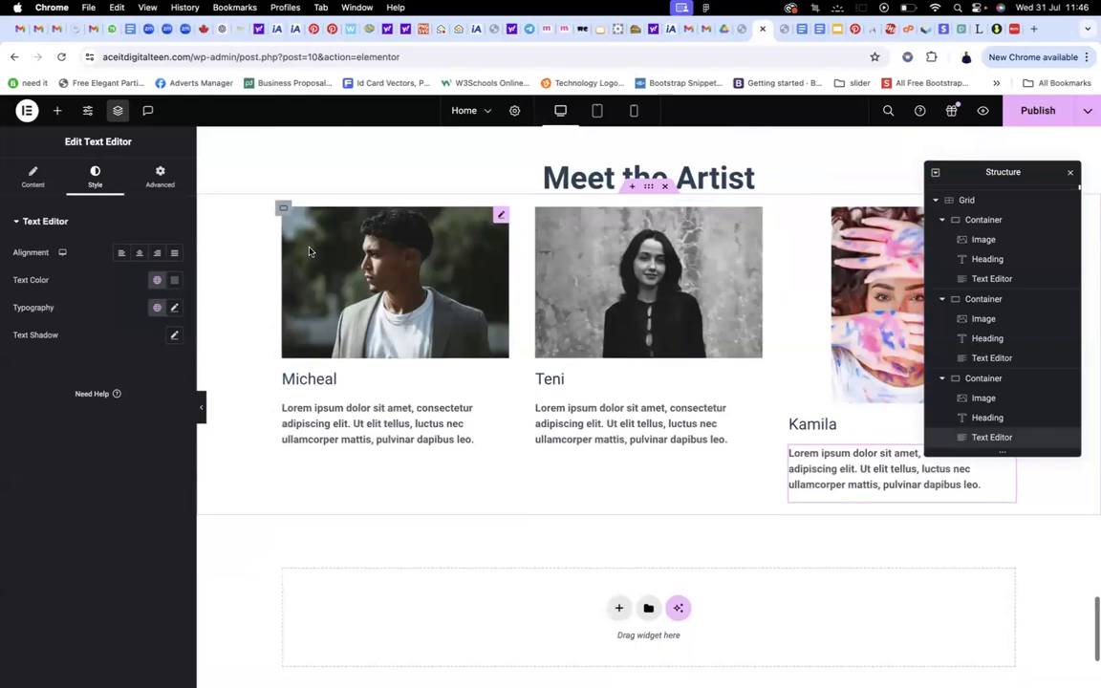
# Give Teni's card container a Solid border, width 1 on all sides, in global Colour 2
pyautogui.click(282, 212)
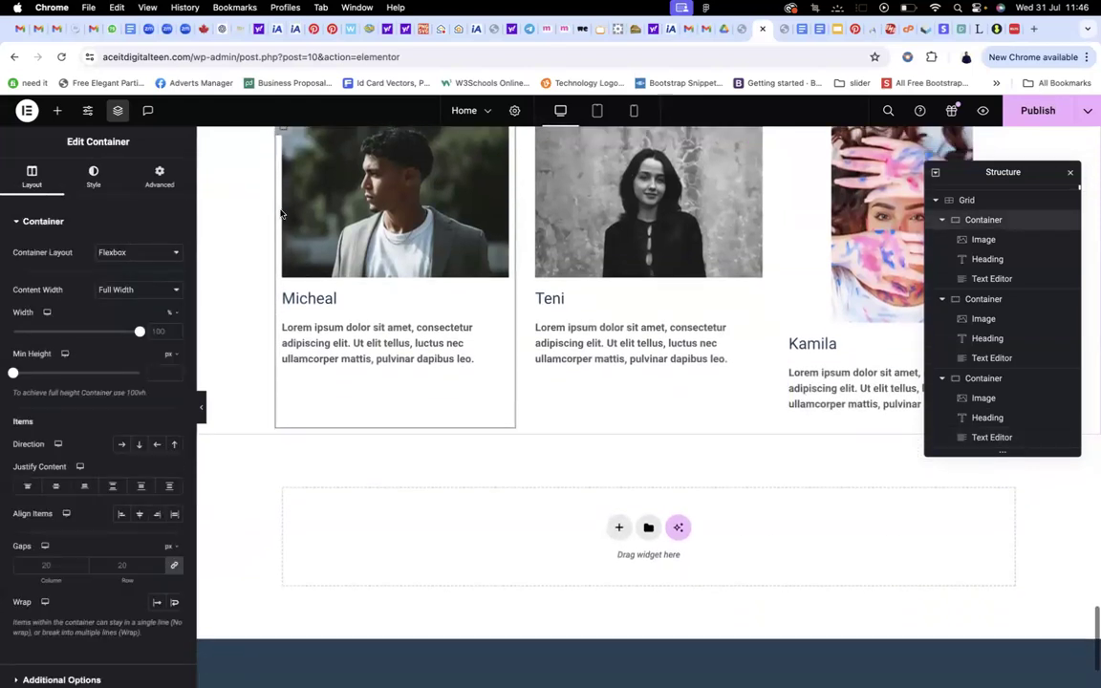
pyautogui.scroll(1, 350, 239)
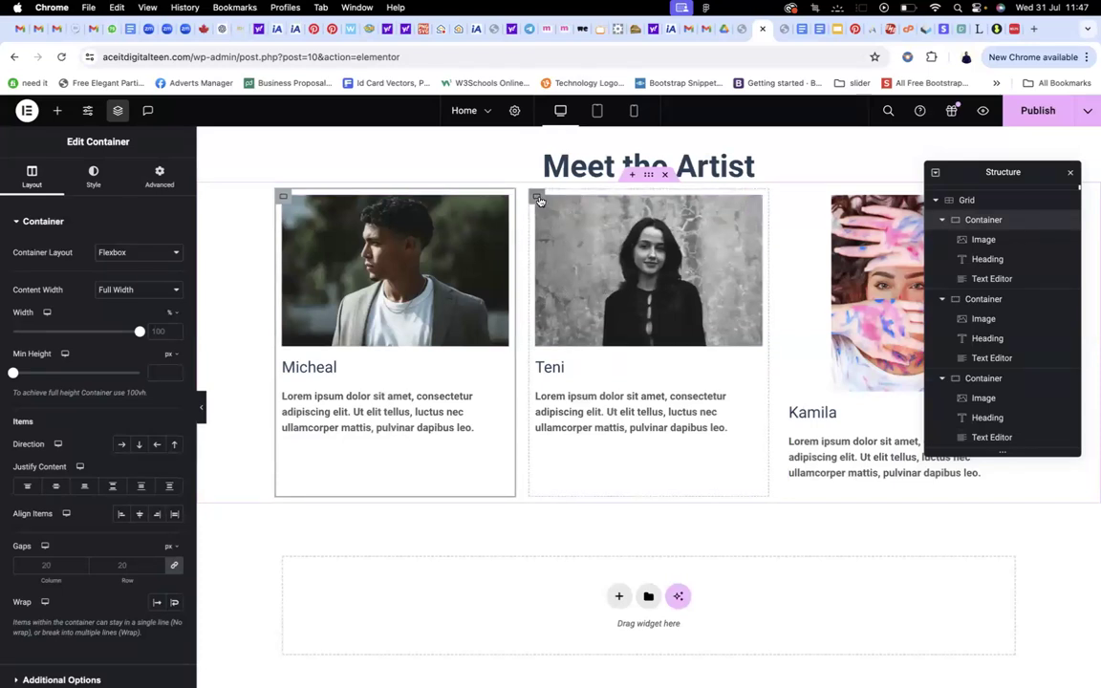
pyautogui.click(538, 198)
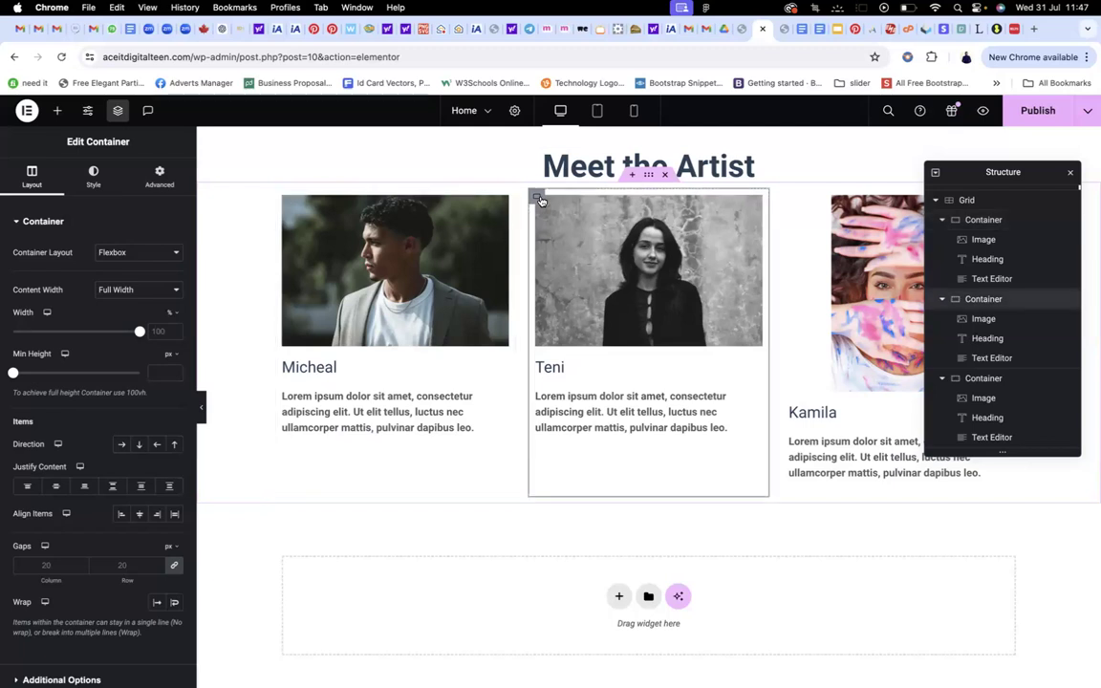
pyautogui.scroll(-1, 619, 260)
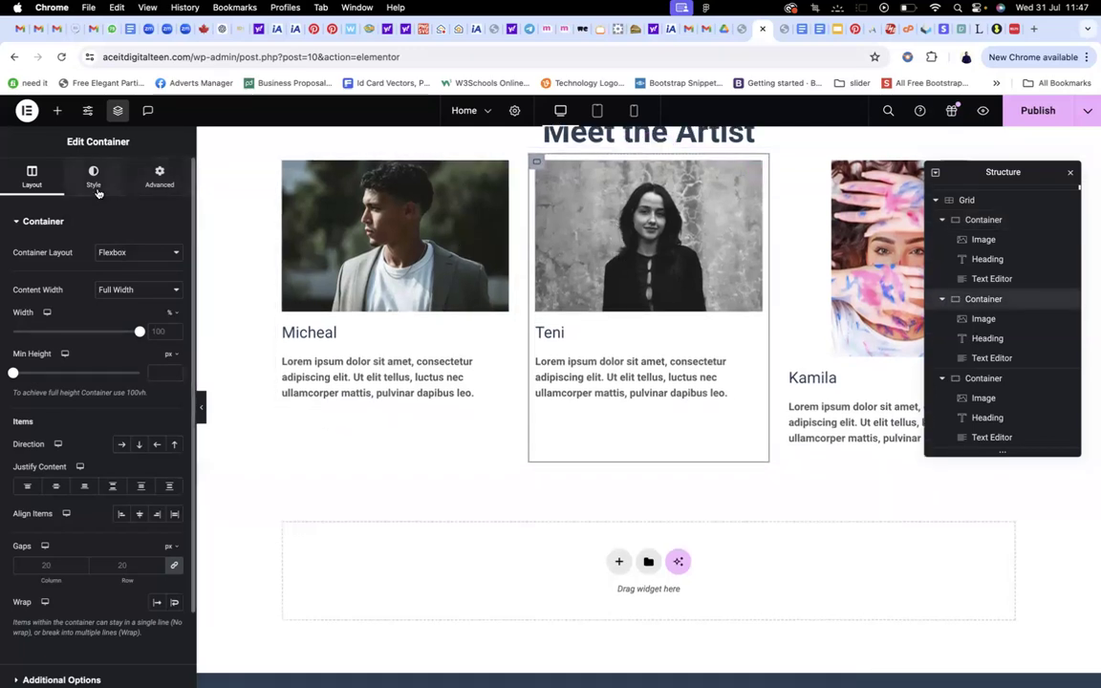
pyautogui.click(89, 174)
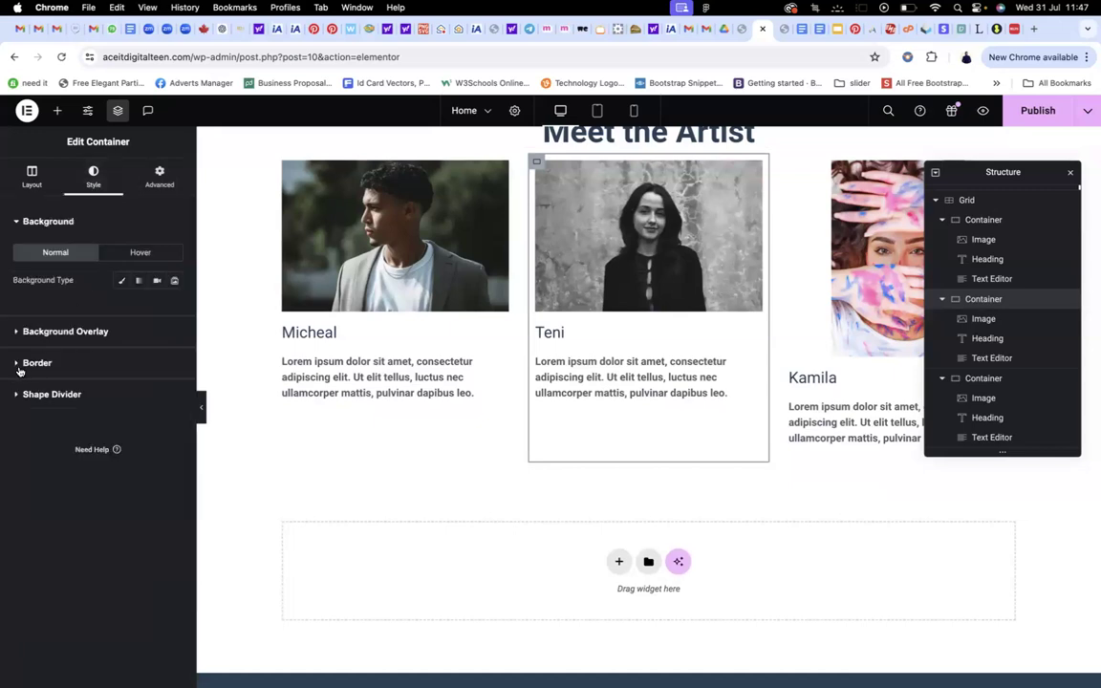
pyautogui.click(28, 364)
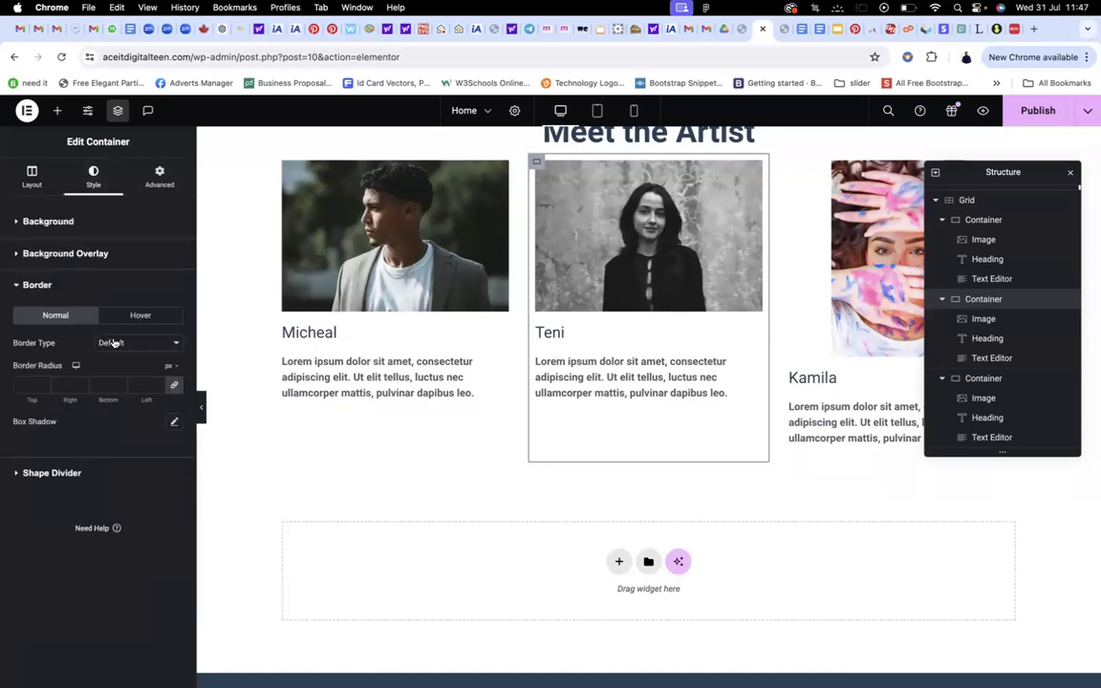
pyautogui.click(113, 344)
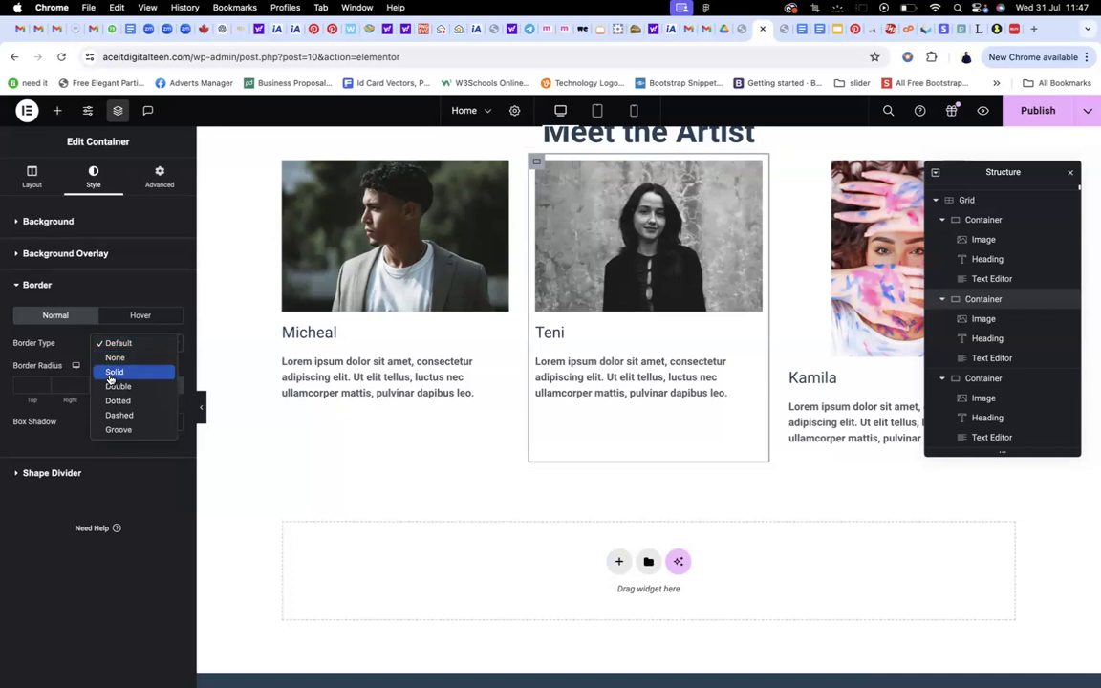
pyautogui.click(111, 374)
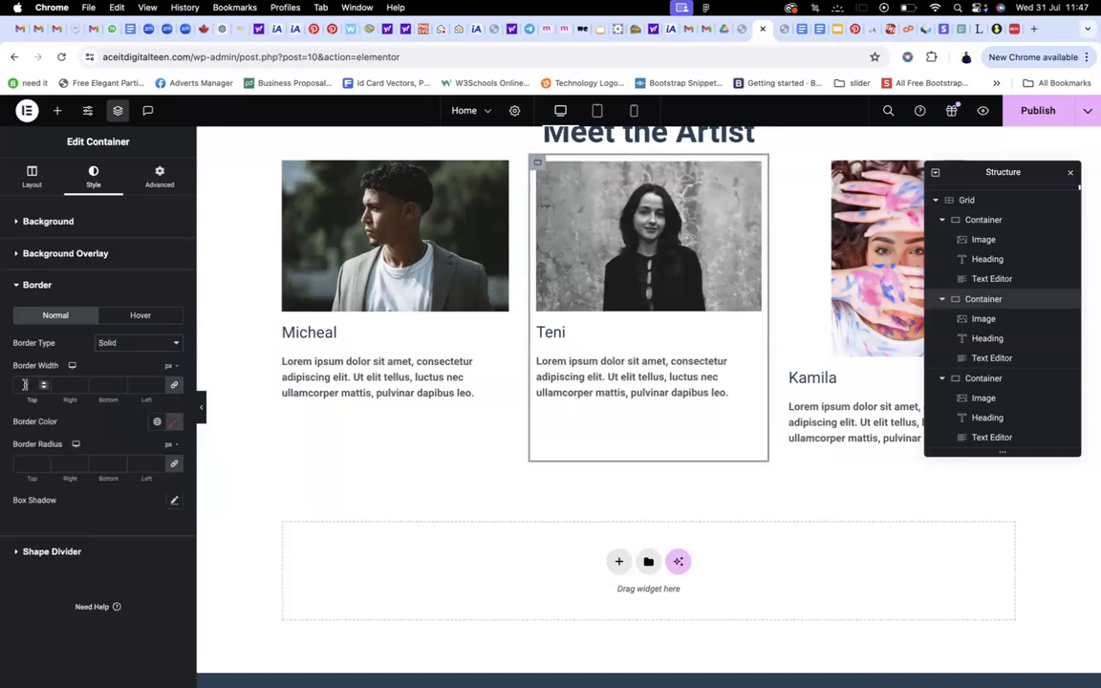
pyautogui.click(25, 384)
pyautogui.write('1')
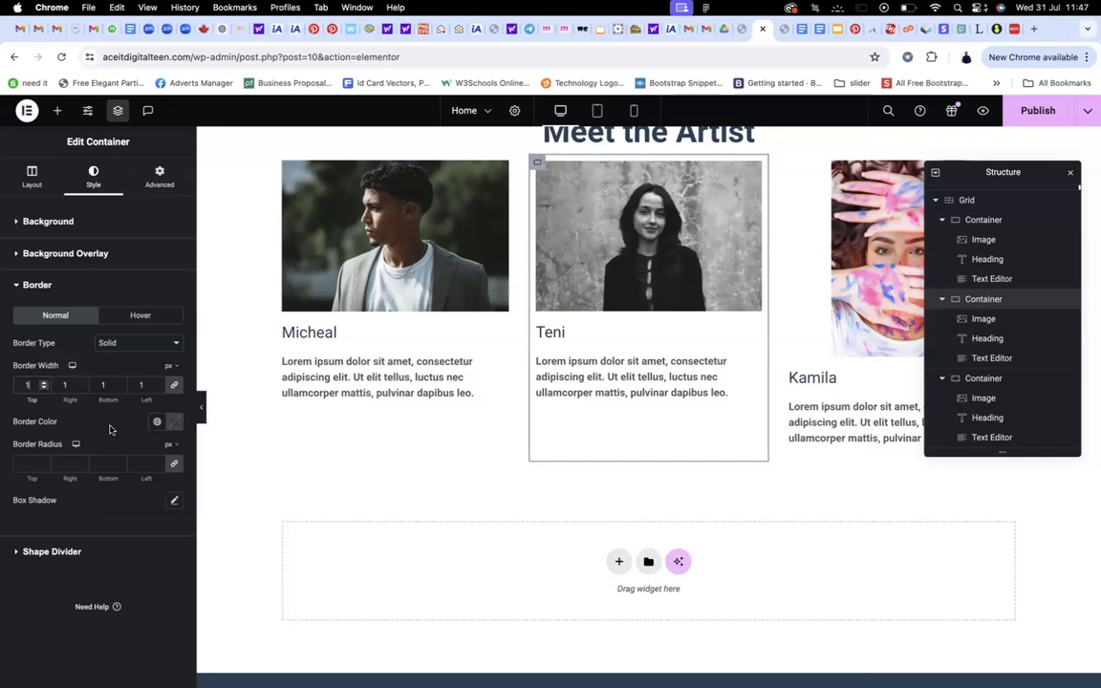
pyautogui.click(158, 423)
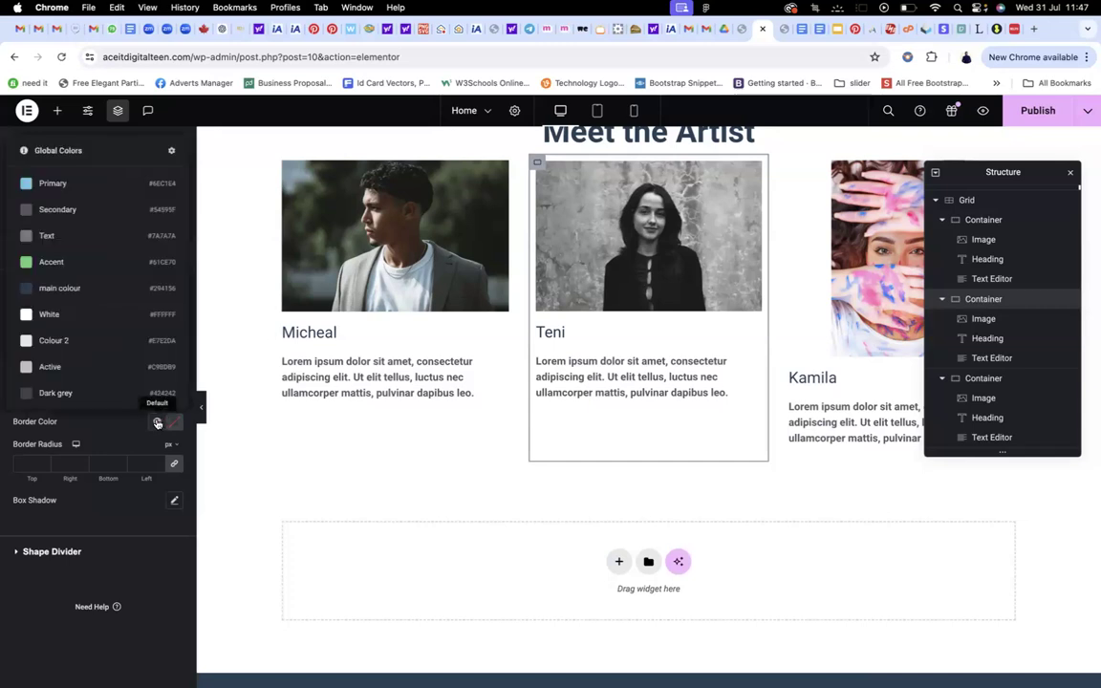
pyautogui.click(63, 345)
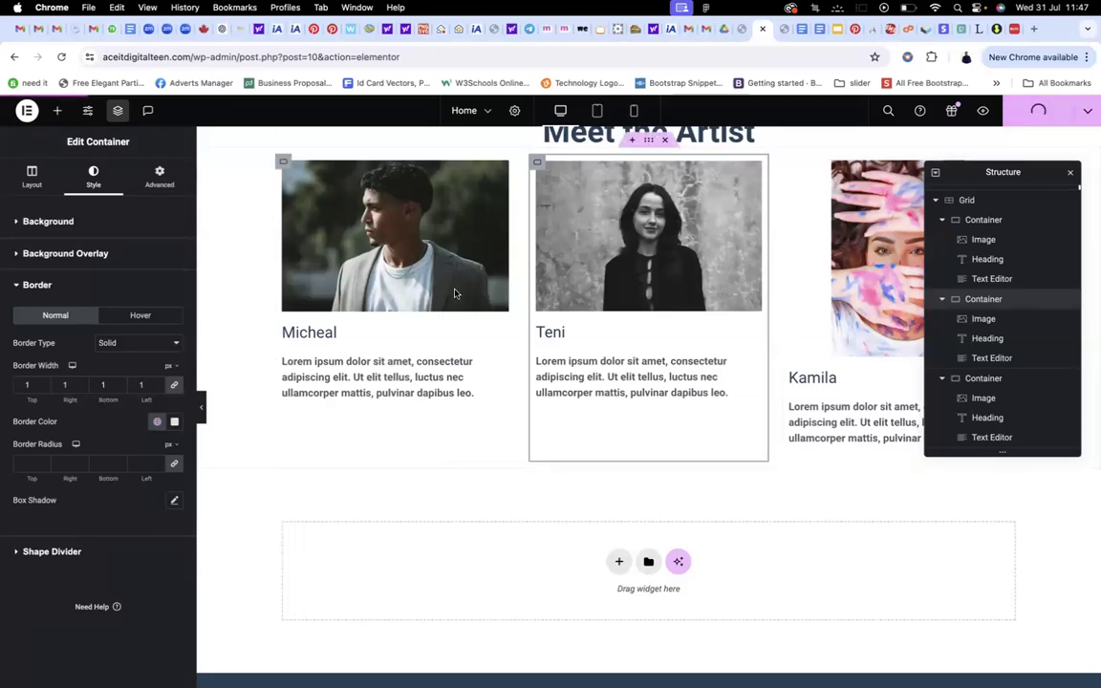
# Preview the homepage live and scroll down to the Micheal, Teni and Kamila artist cards
pyautogui.click(978, 116)
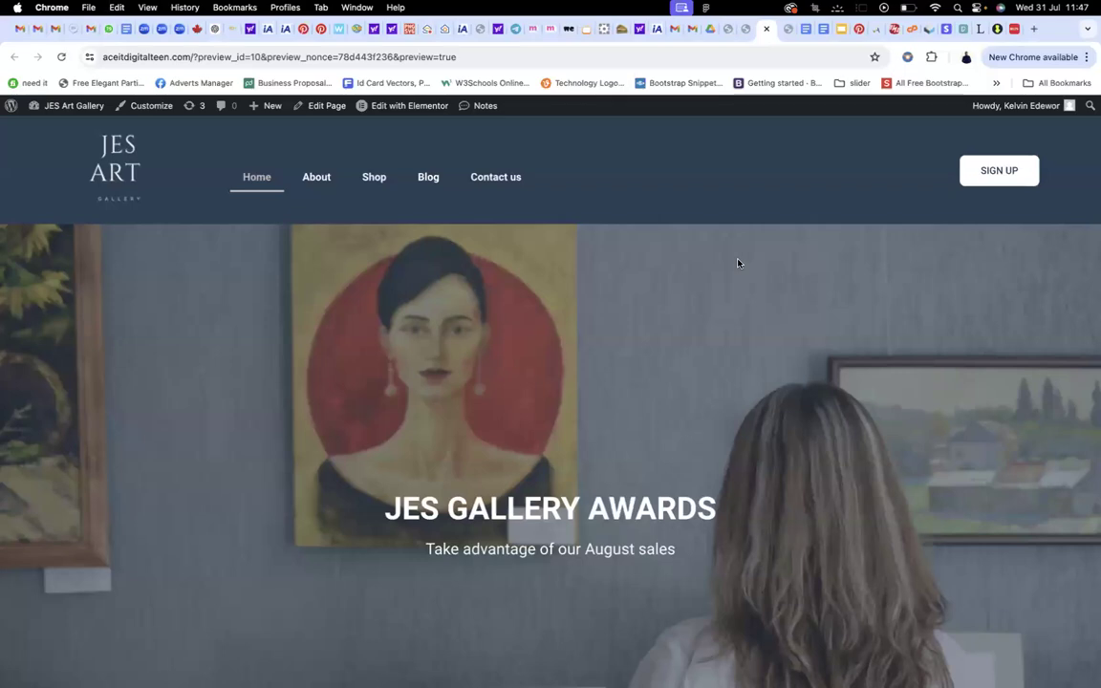
pyautogui.scroll(-10, 737, 264)
pyautogui.scroll(-15, 737, 264)
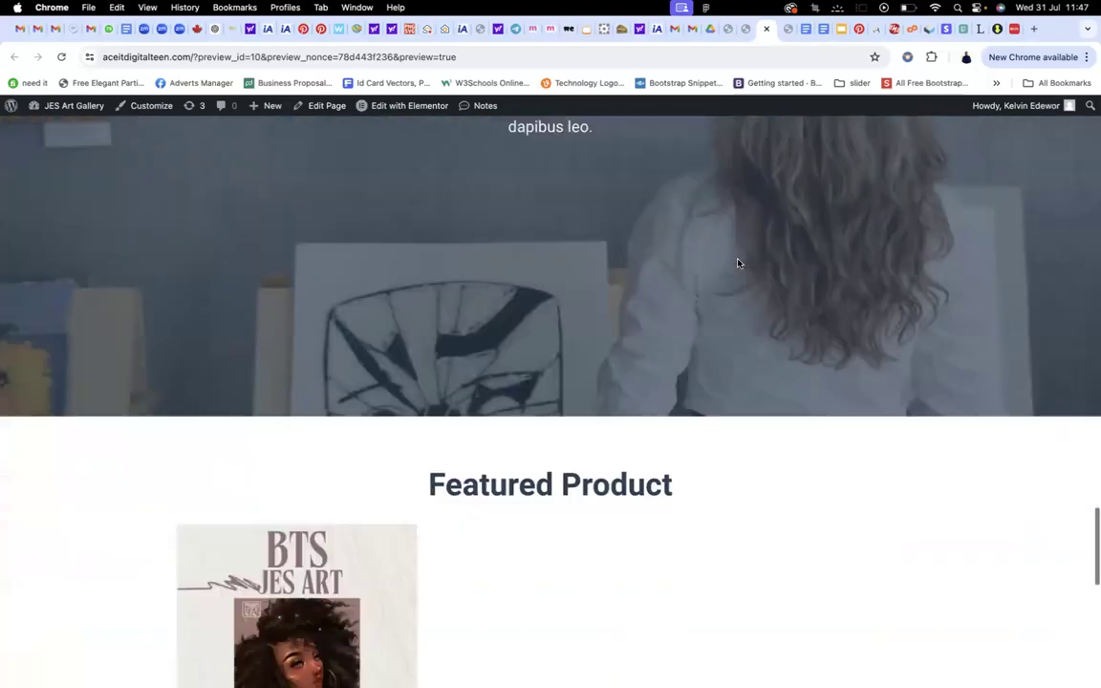
pyautogui.scroll(-2, 737, 264)
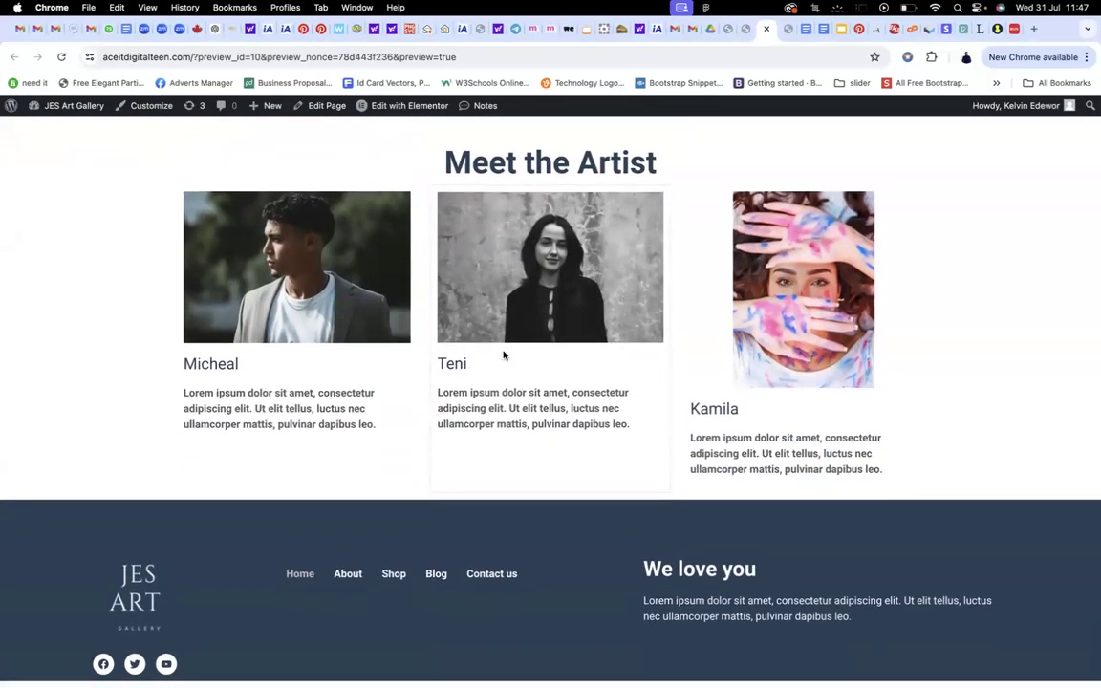
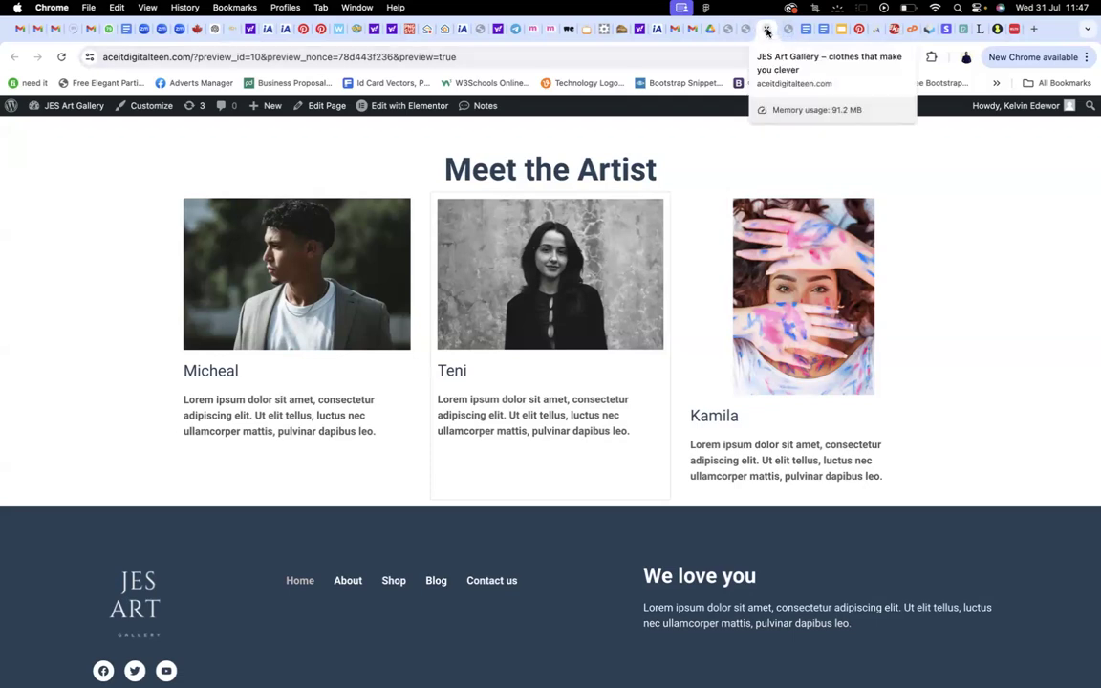
# Close the preview tab and the duplicate 'Edit Home with Elementor' tab, returning to the current editor
pyautogui.click(766, 31)
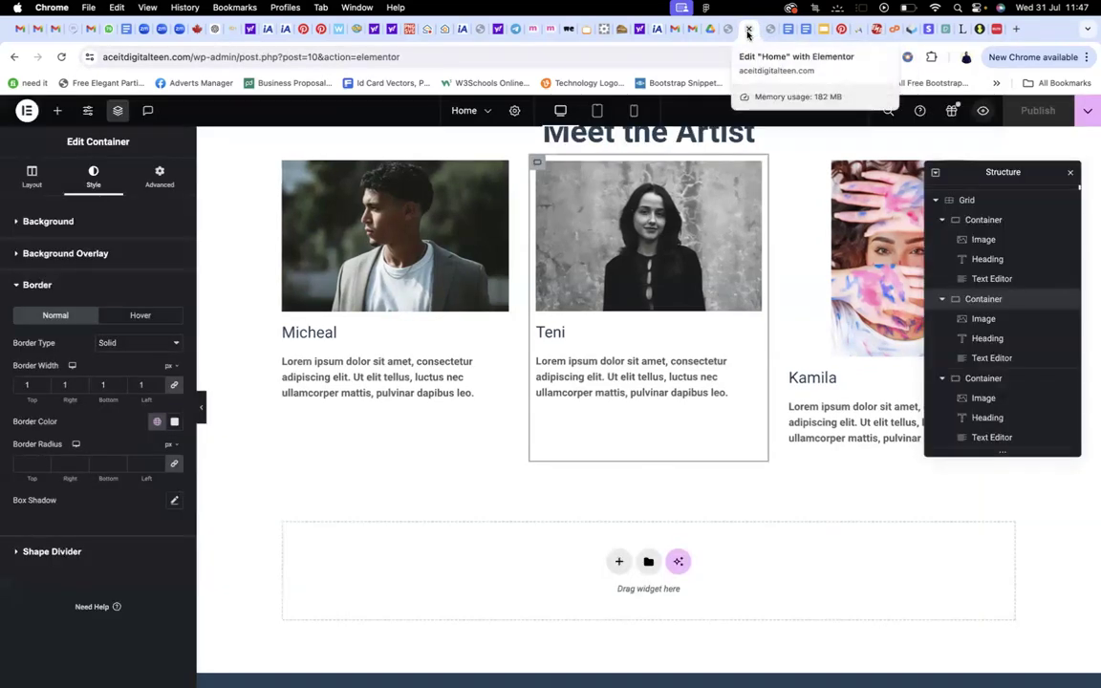
pyautogui.click(748, 31)
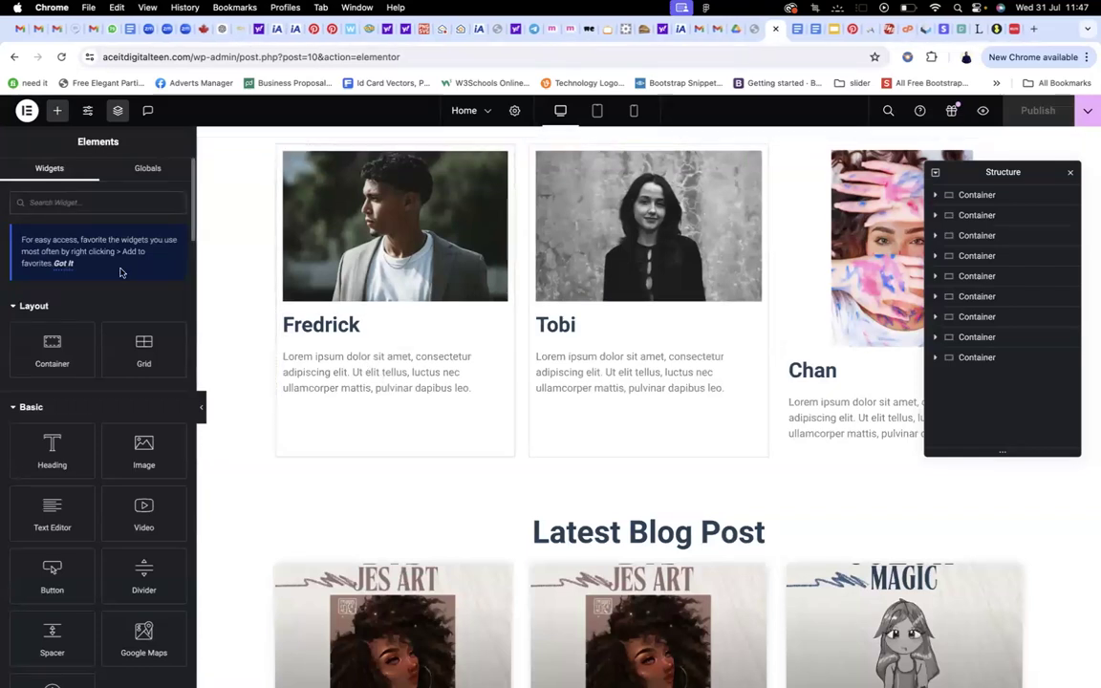
# Add a Social Icons widget under Fredrick's card text and set its icon size to 15
pyautogui.click(53, 197)
pyautogui.write('socia')
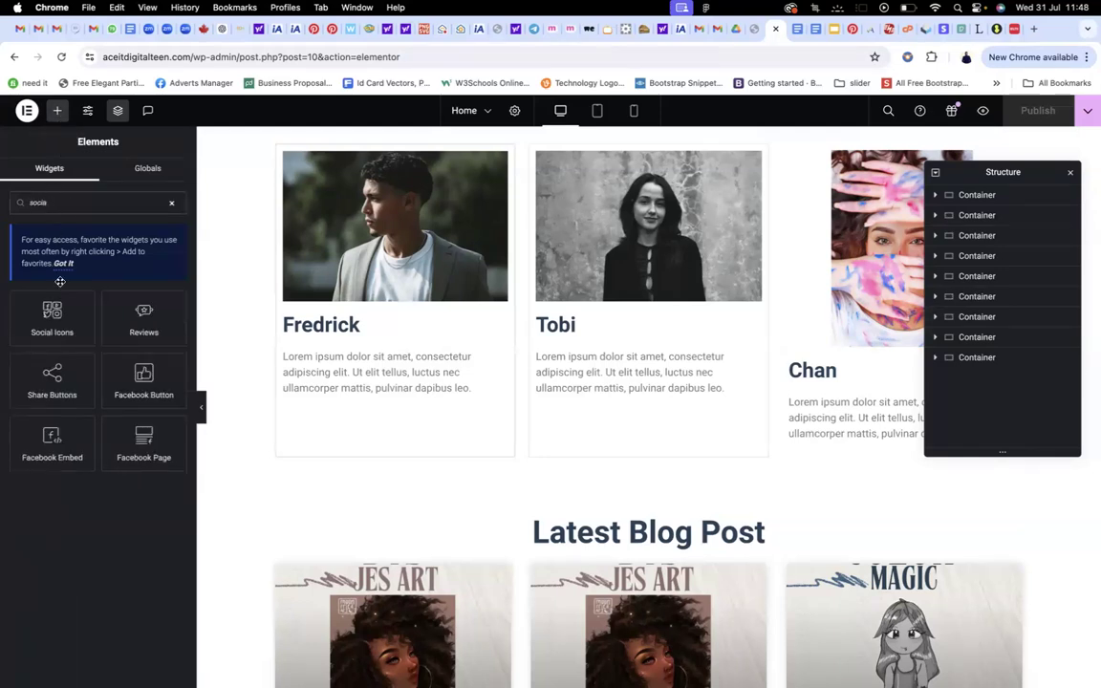
pyautogui.moveTo(49, 327); pyautogui.dragTo(372, 403)
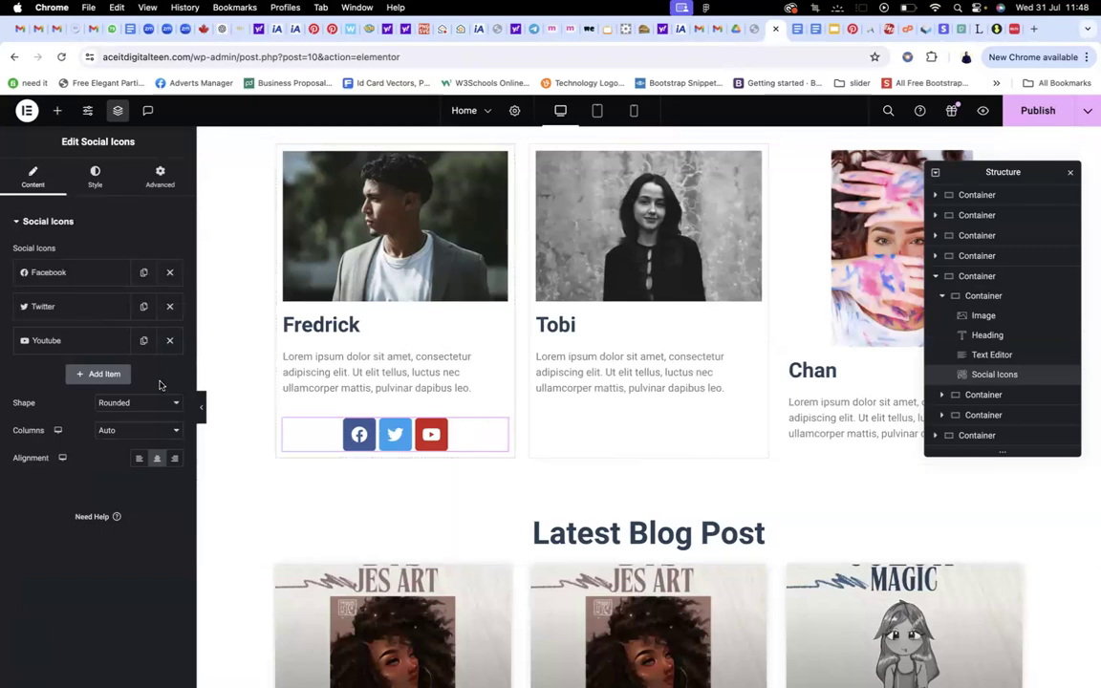
pyautogui.click(95, 182)
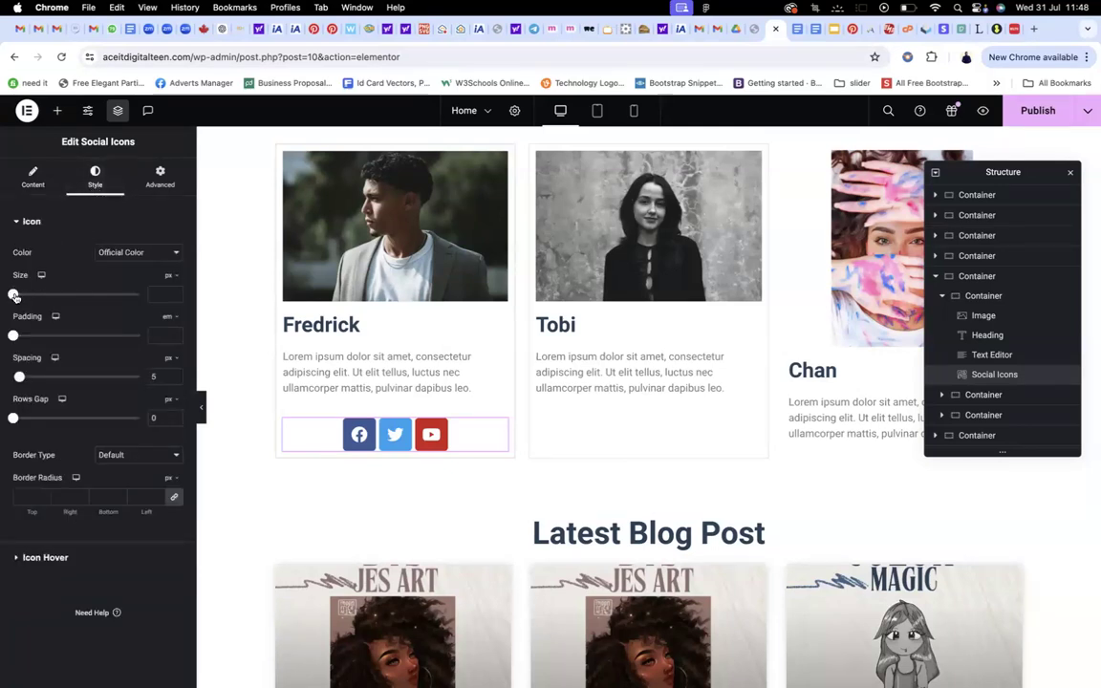
pyautogui.moveTo(13, 296)
pyautogui.mouseDown()
pyautogui.moveTo(29, 296)
pyautogui.moveTo(17, 296)
pyautogui.mouseUp()
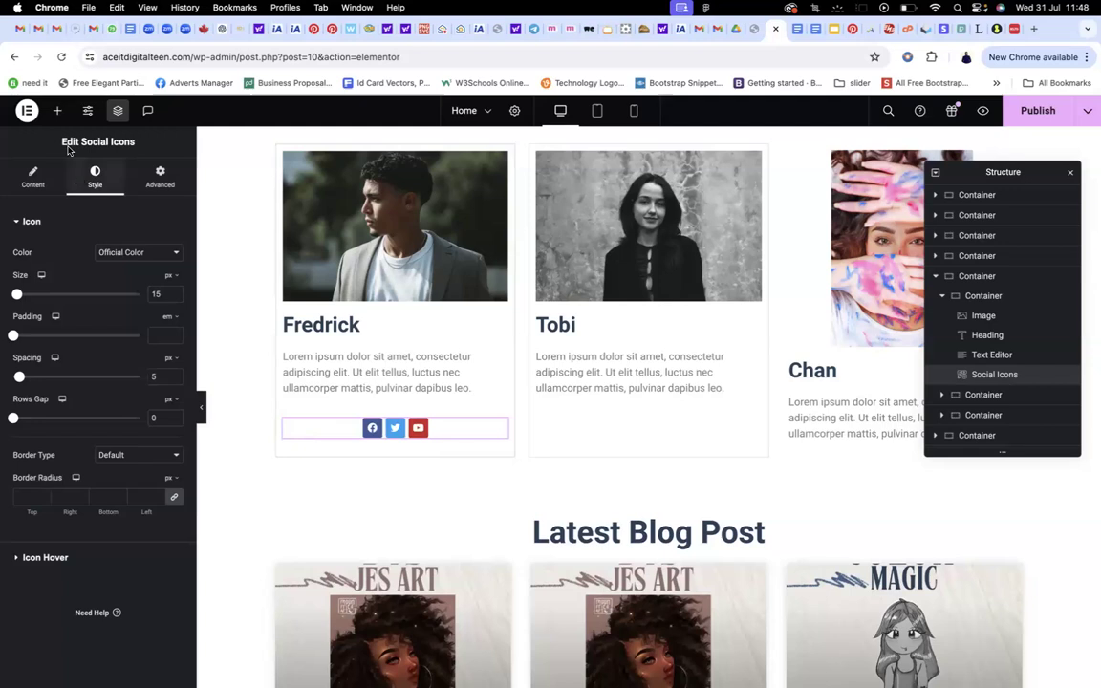
pyautogui.click(58, 112)
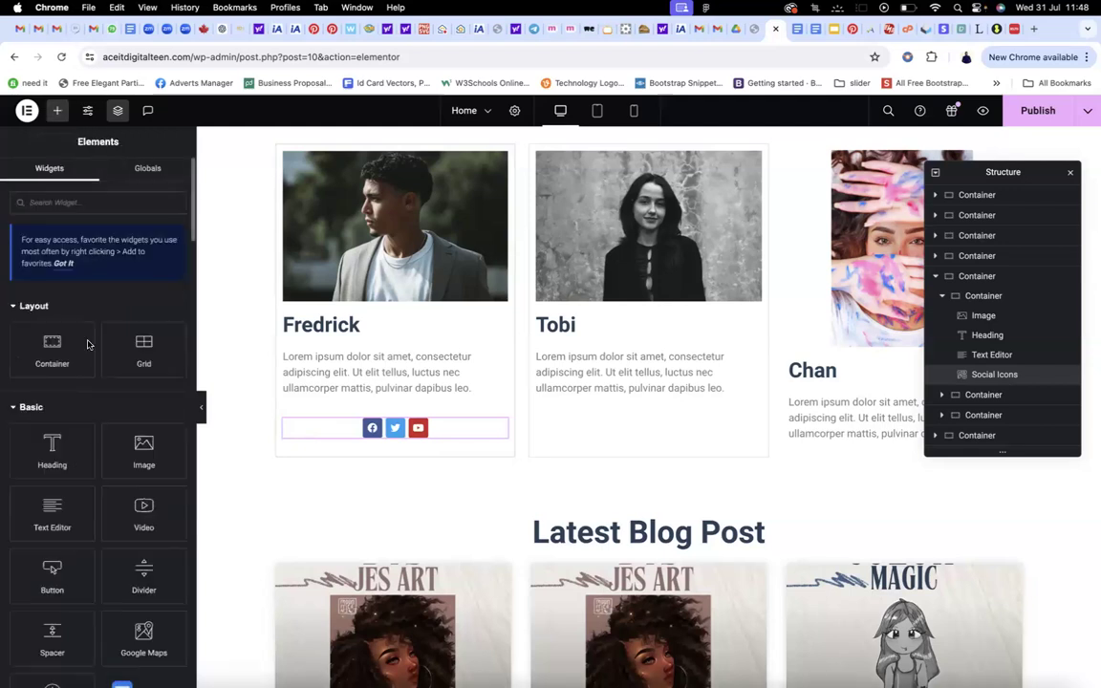
# Add a left-aligned 'Click here' button in the global main colour to Tobi's card, then publish
pyautogui.click(111, 204)
pyautogui.write('butt')
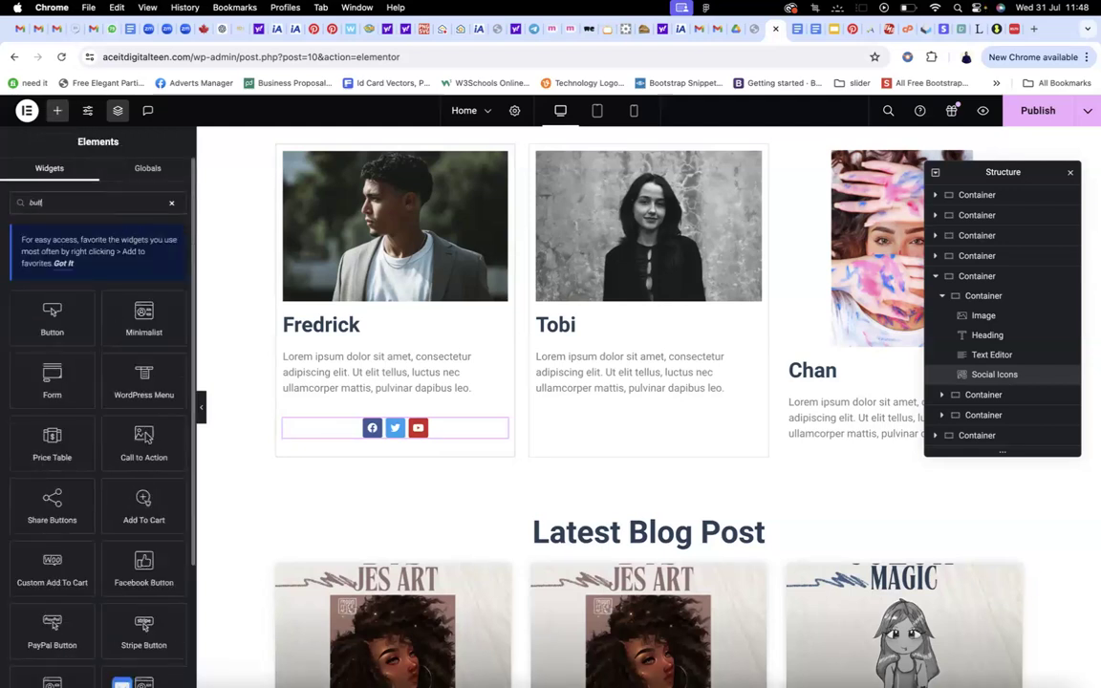
pyautogui.moveTo(37, 328); pyautogui.dragTo(642, 403)
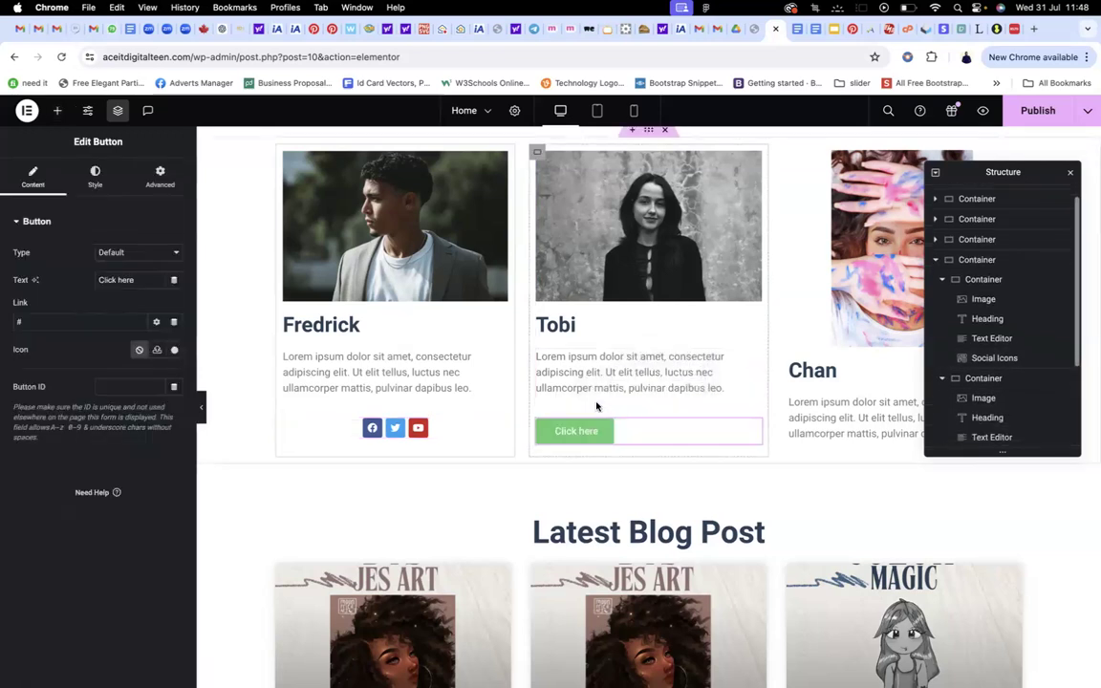
pyautogui.click(93, 174)
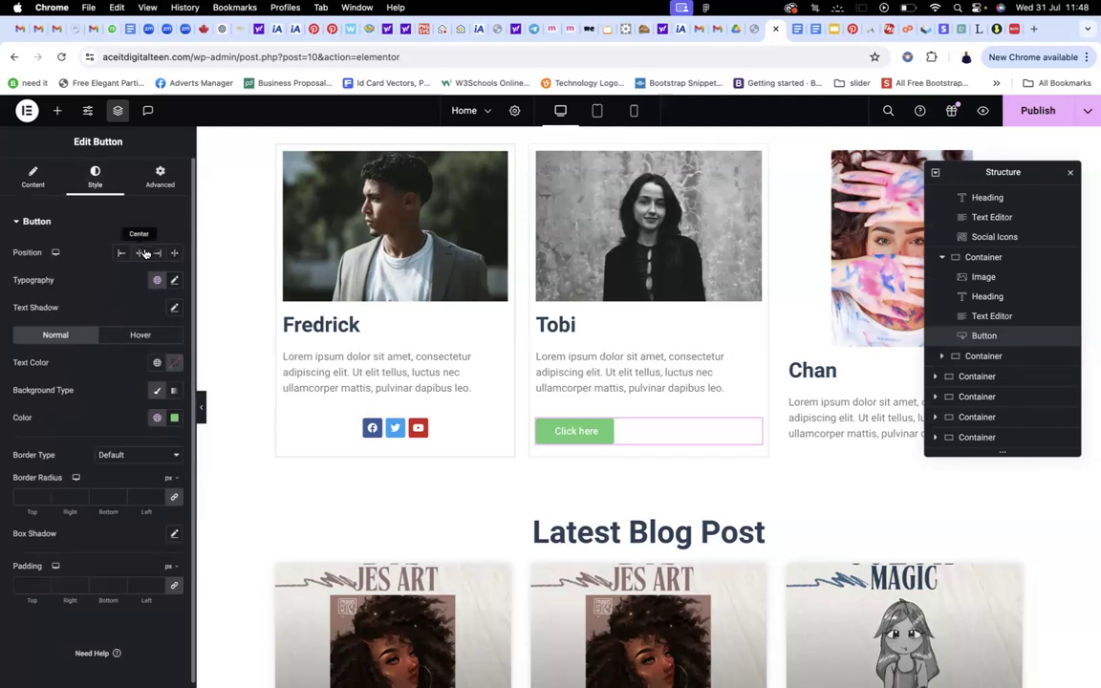
pyautogui.click(144, 252)
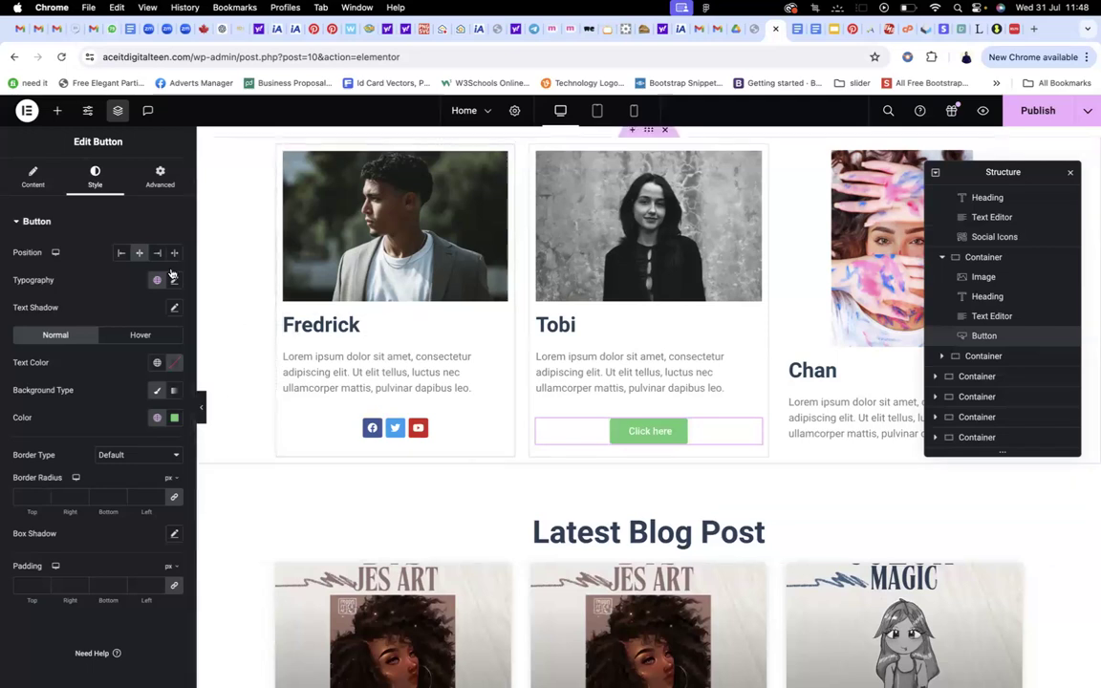
pyautogui.click(119, 253)
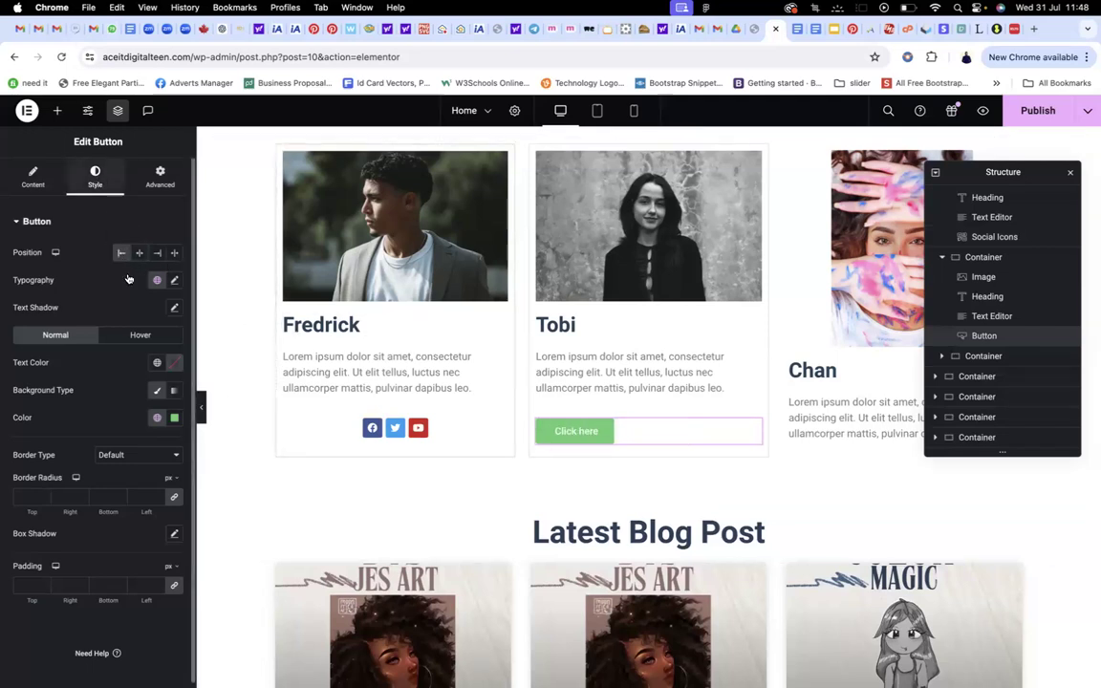
pyautogui.click(156, 418)
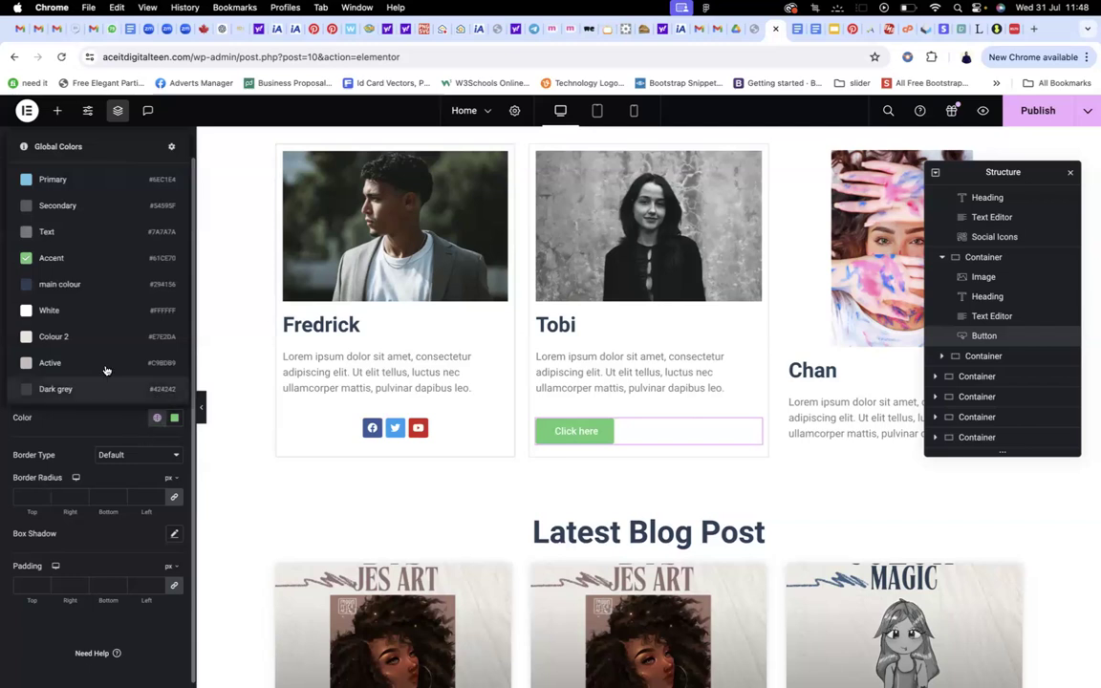
pyautogui.click(86, 284)
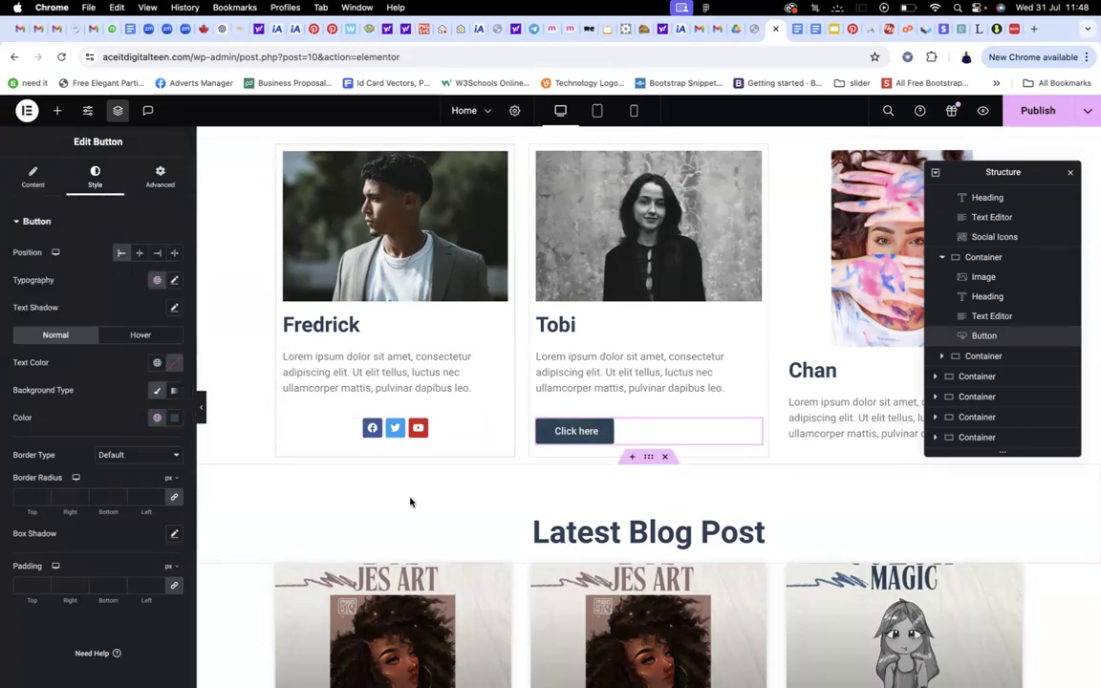
pyautogui.click(1048, 109)
pyautogui.scroll(-5, 669, 229)
pyautogui.scroll(5, 715, 250)
pyautogui.scroll(-2, 734, 262)
pyautogui.scroll(-10, 734, 262)
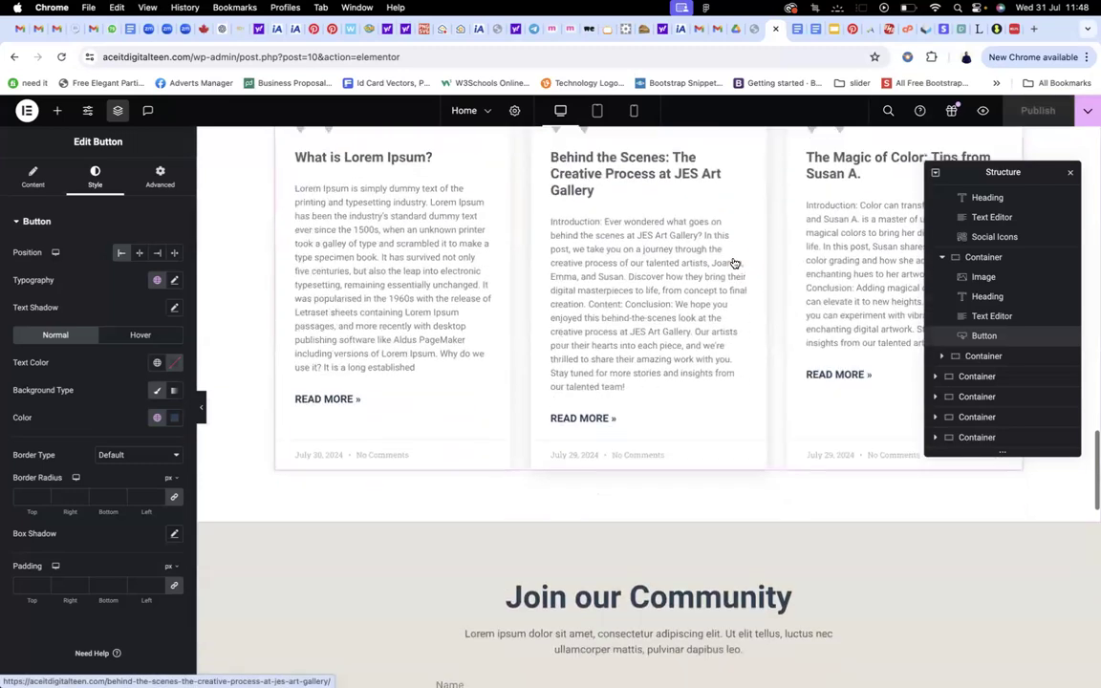
pyautogui.scroll(-10, 734, 262)
pyautogui.scroll(6, 732, 261)
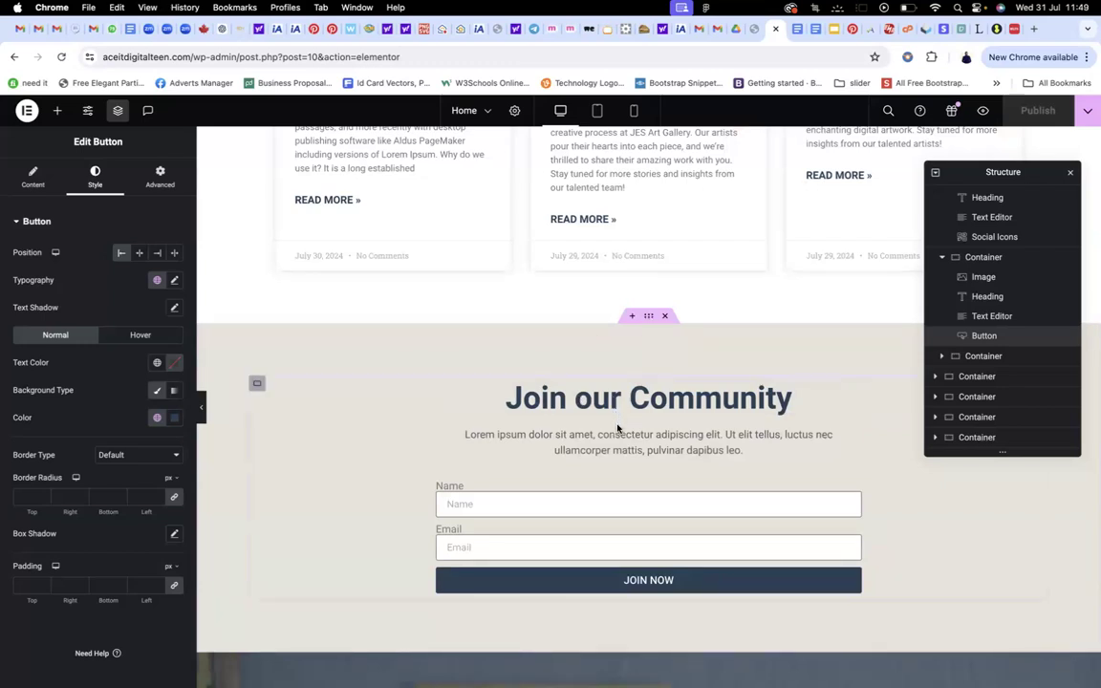
pyautogui.scroll(-2, 619, 457)
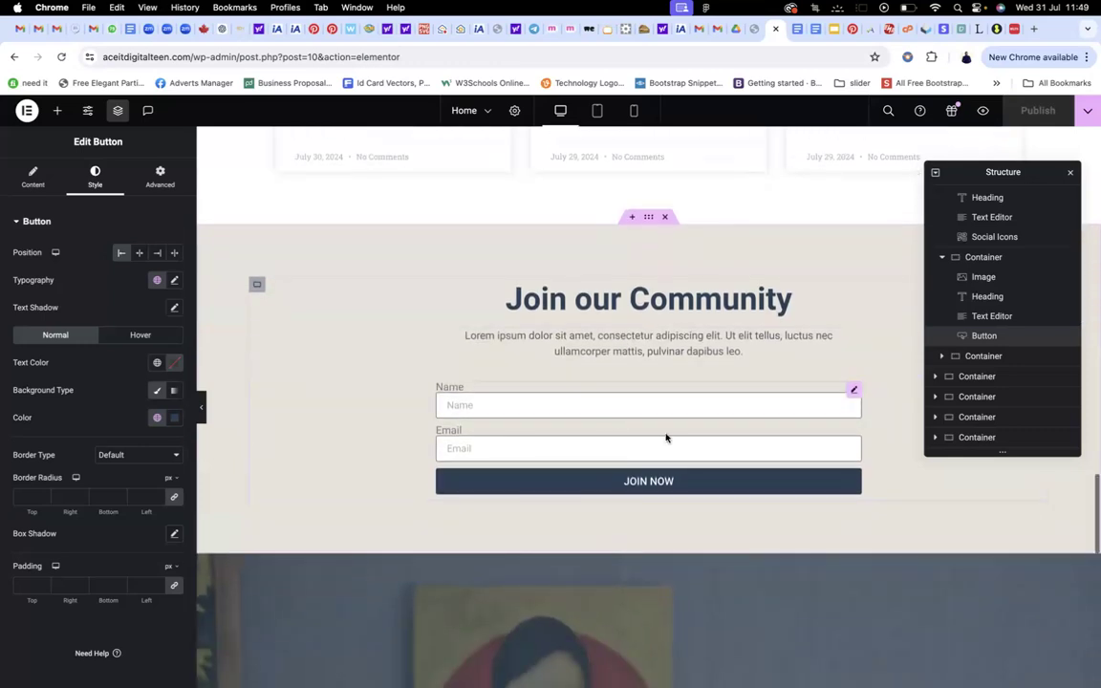
pyautogui.scroll(-7, 715, 445)
pyautogui.scroll(18, 713, 461)
pyautogui.scroll(-1, 713, 461)
pyautogui.scroll(1, 715, 459)
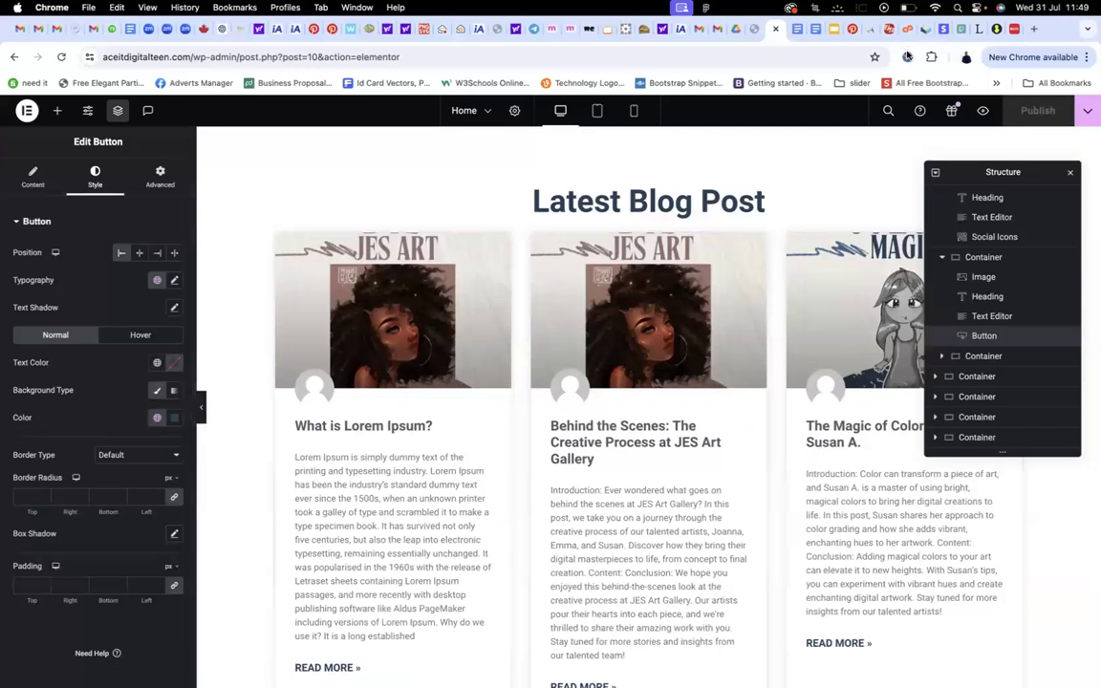
# Preview the Home page live and scroll past Join Now to the Welcome to JES hero
pyautogui.click(981, 112)
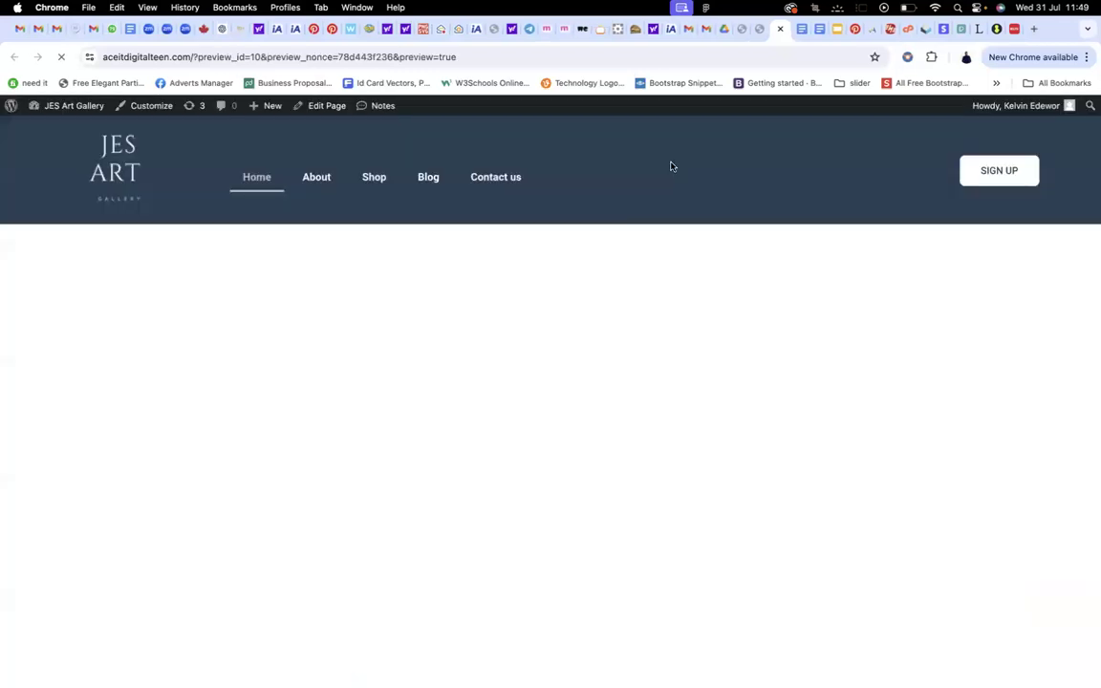
pyautogui.scroll(-15, 671, 166)
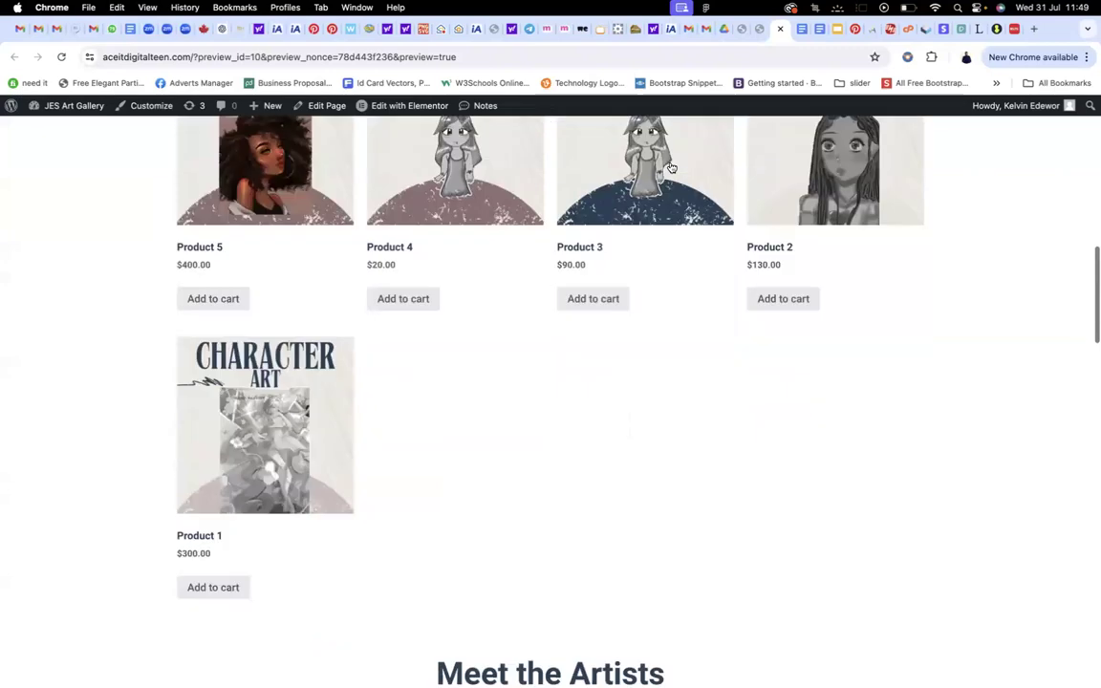
pyautogui.scroll(-1, 671, 167)
pyautogui.scroll(2, 671, 166)
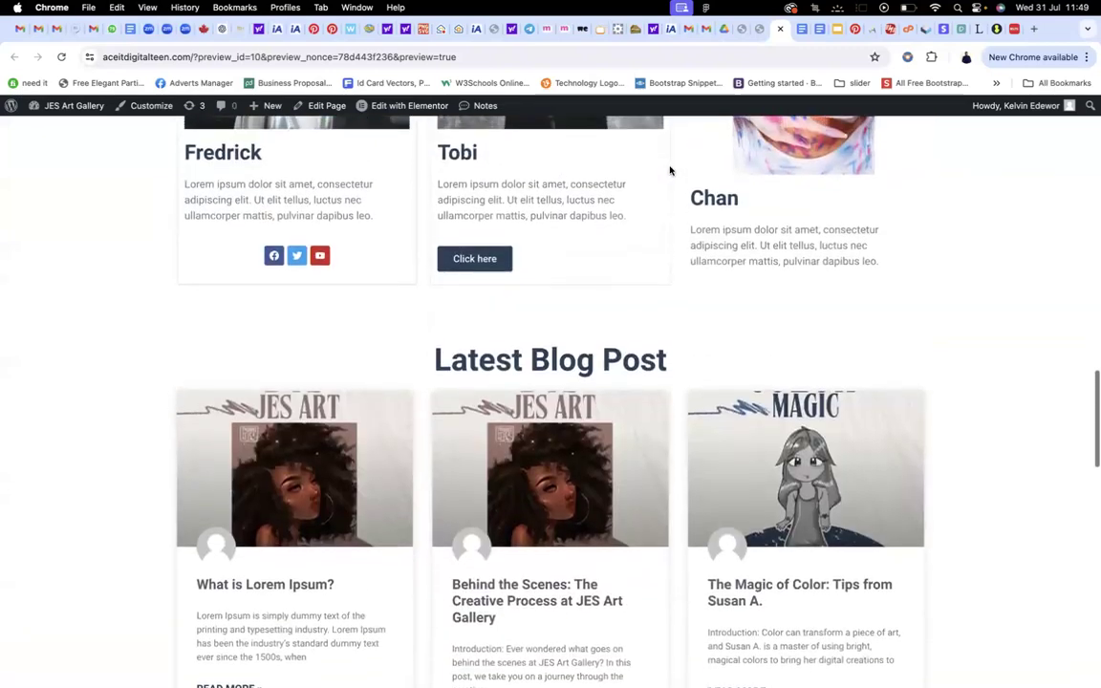
pyautogui.scroll(-6, 671, 167)
pyautogui.scroll(1, 669, 167)
pyautogui.scroll(8, 669, 168)
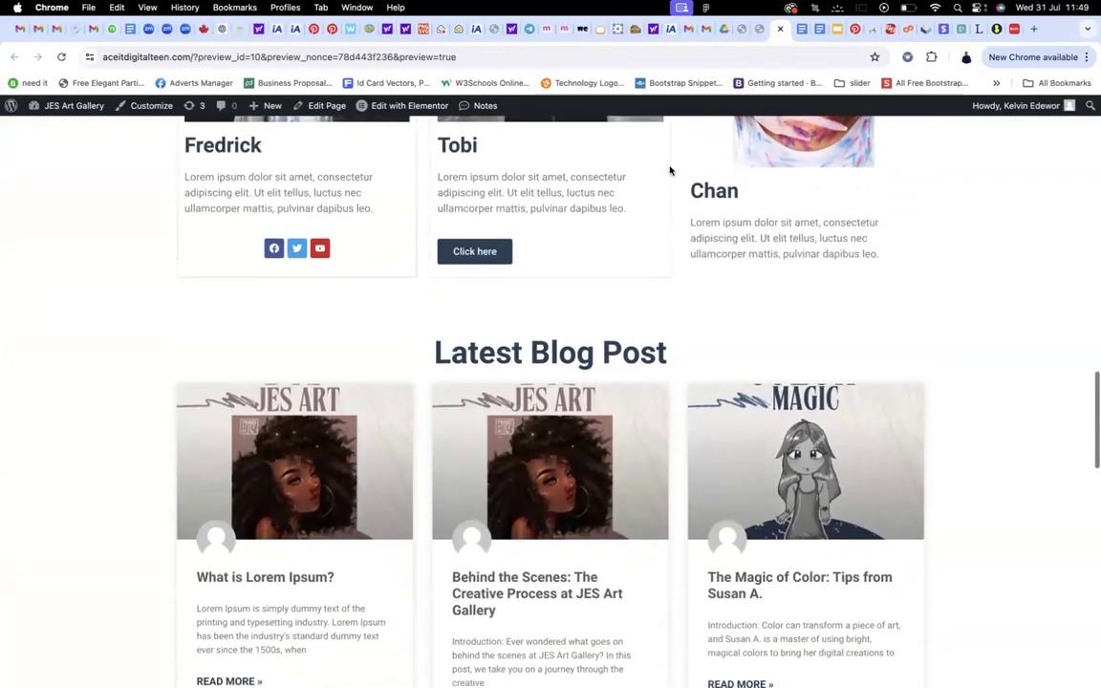
pyautogui.scroll(1, 669, 169)
pyautogui.scroll(-7, 669, 169)
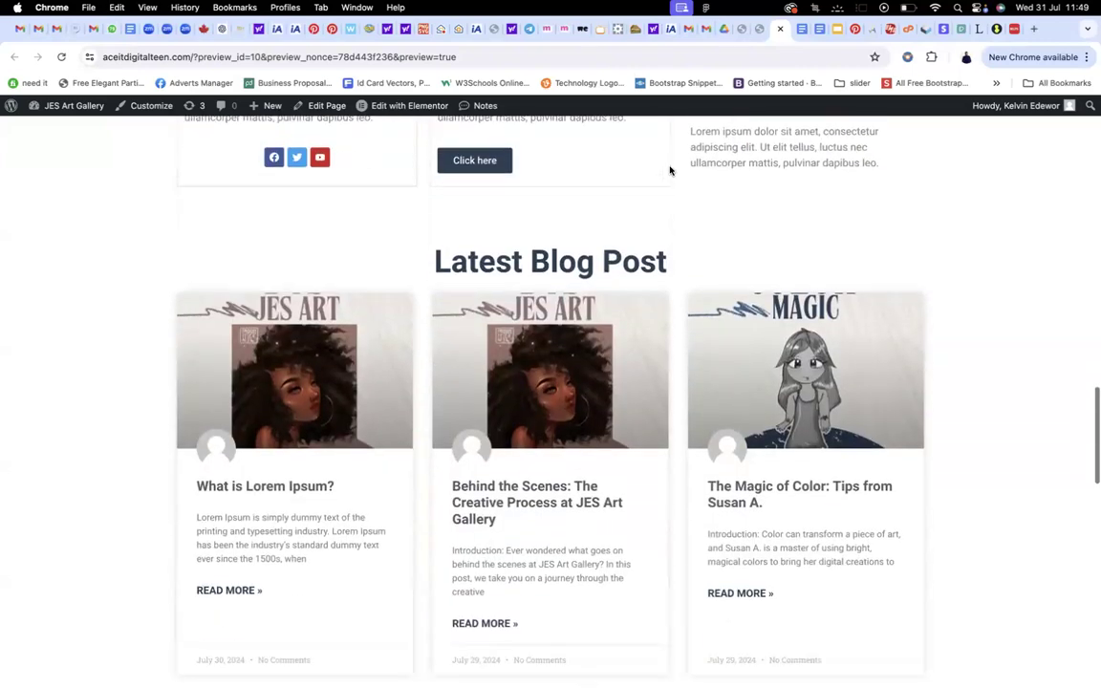
pyautogui.scroll(-3, 621, 369)
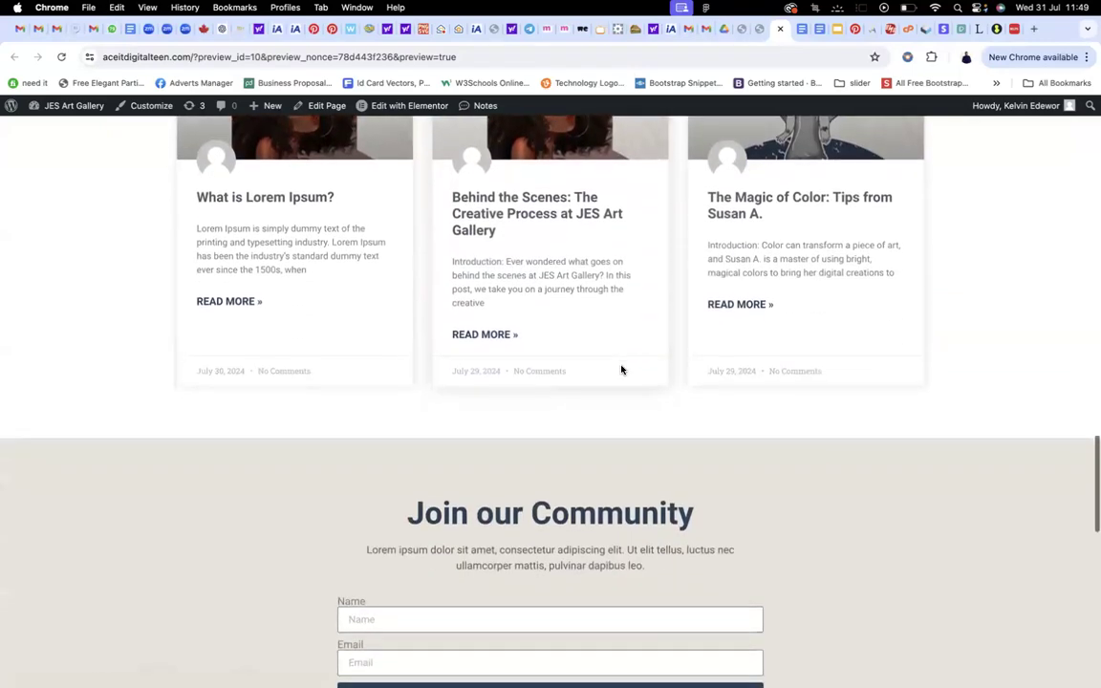
pyautogui.scroll(4, 621, 369)
pyautogui.scroll(-7, 621, 369)
pyautogui.scroll(-8, 621, 369)
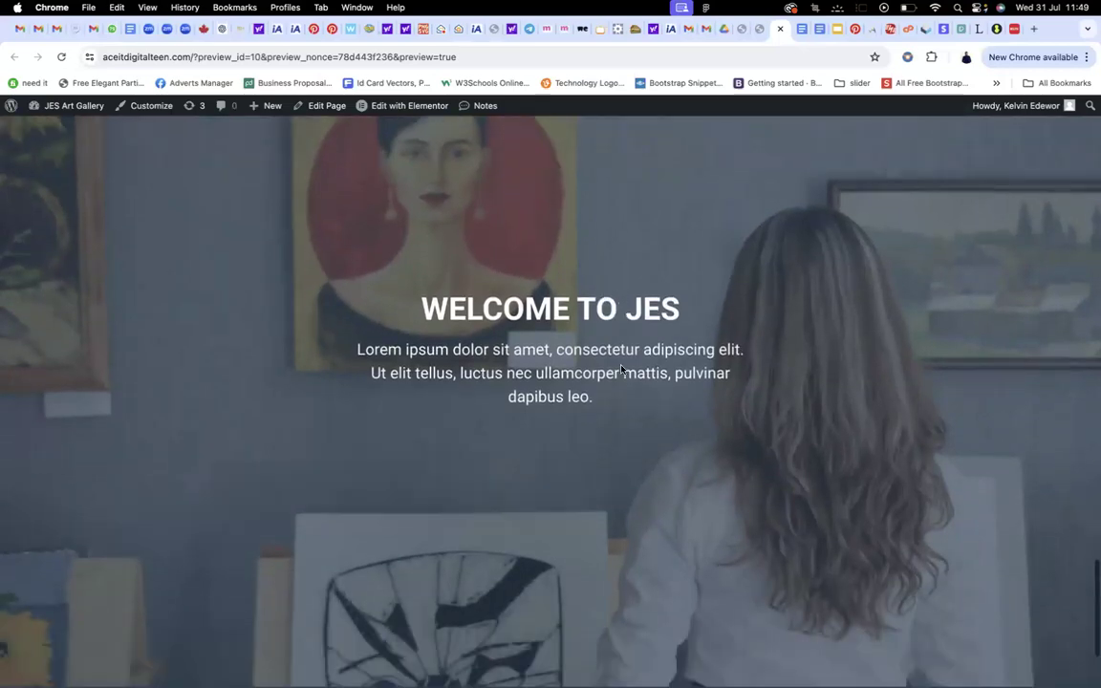
pyautogui.scroll(15, 621, 346)
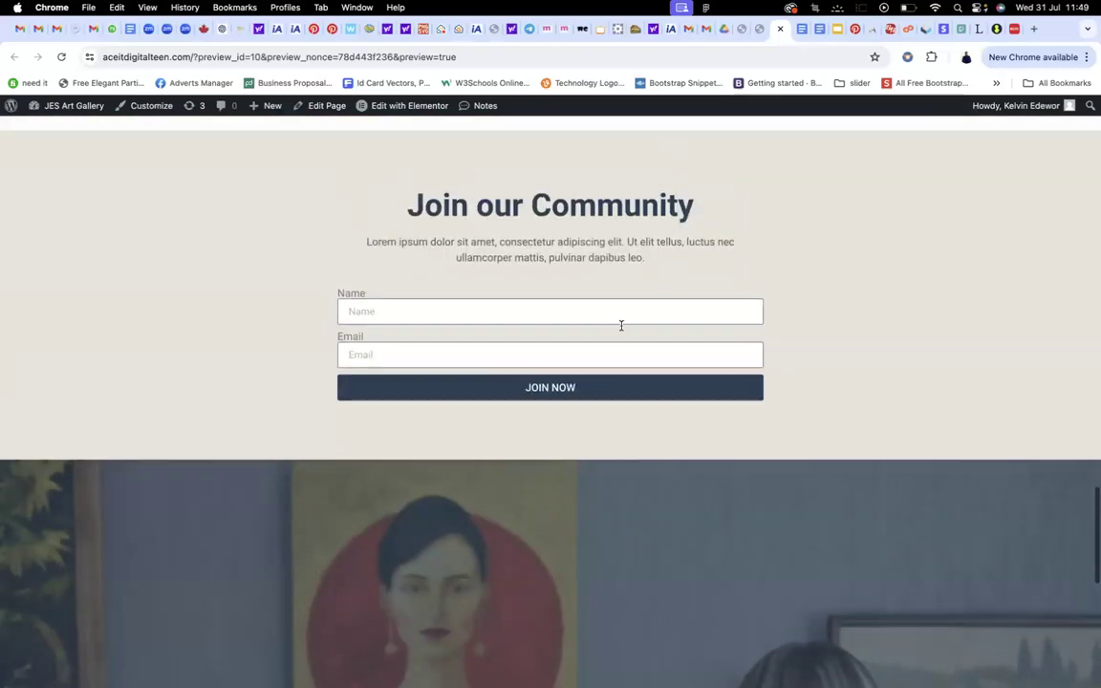
pyautogui.scroll(10, 625, 303)
pyautogui.scroll(-9, 626, 302)
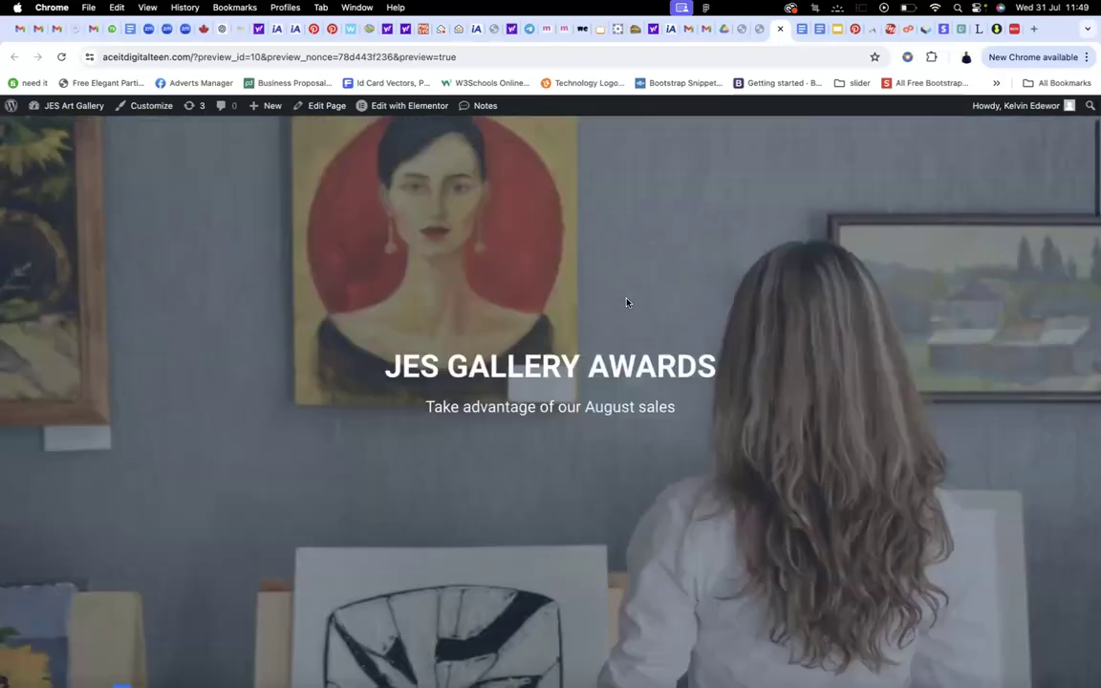
pyautogui.scroll(-5, 627, 304)
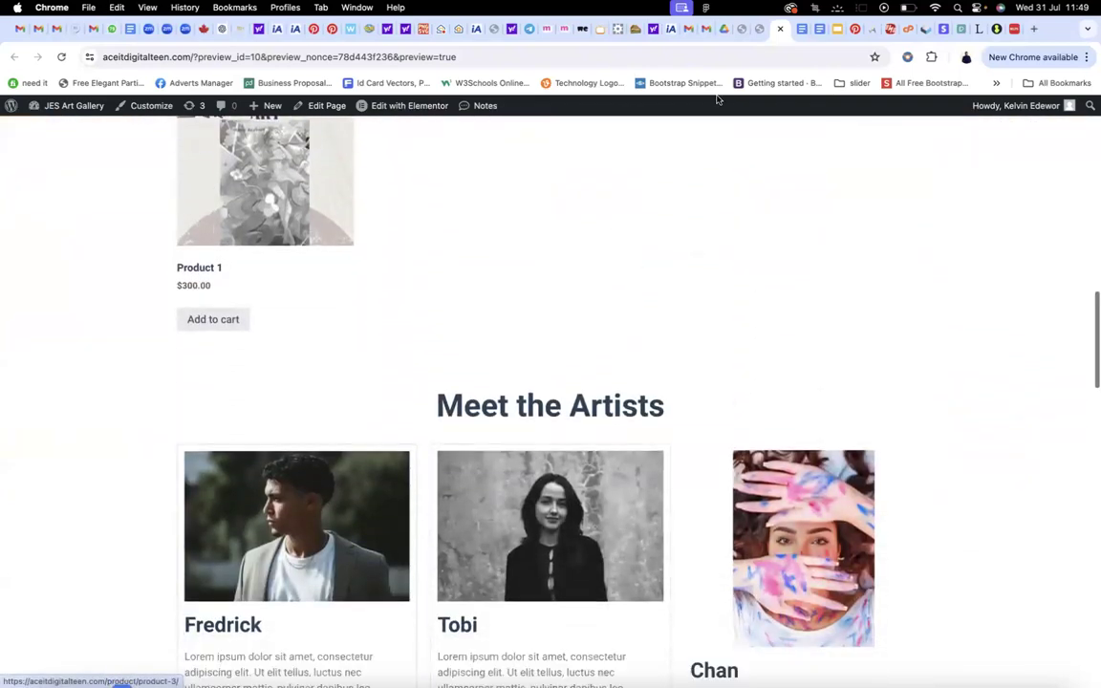
# Reopen the live preview to check the Join our Community form and Welcome to JES hero
pyautogui.click(761, 28)
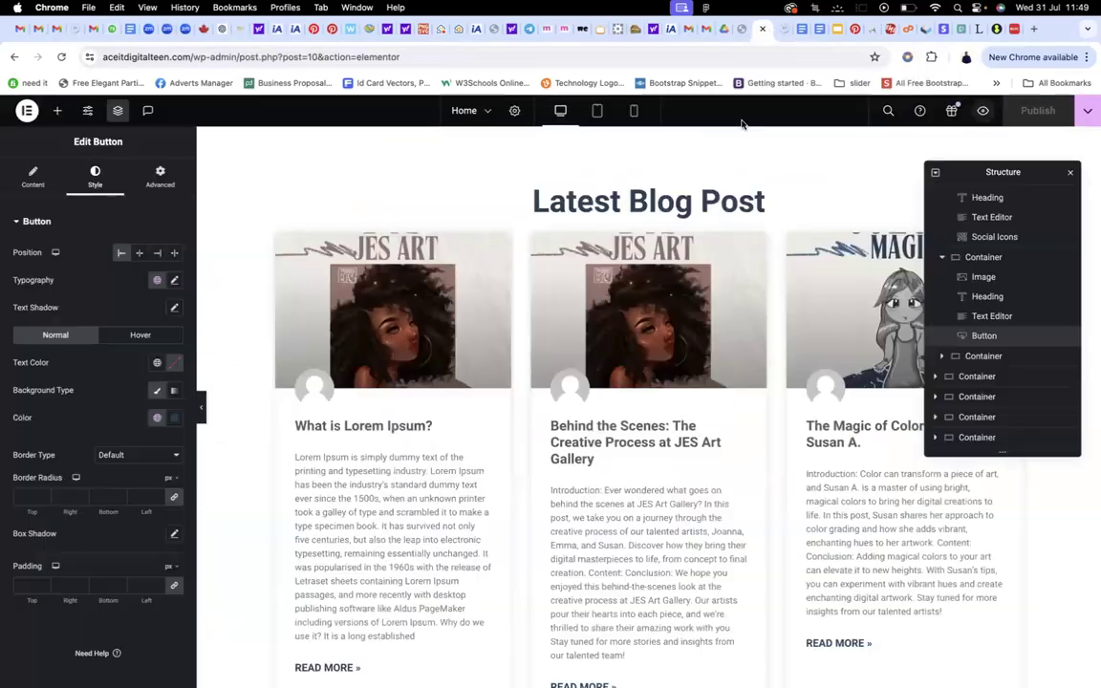
pyautogui.click(982, 112)
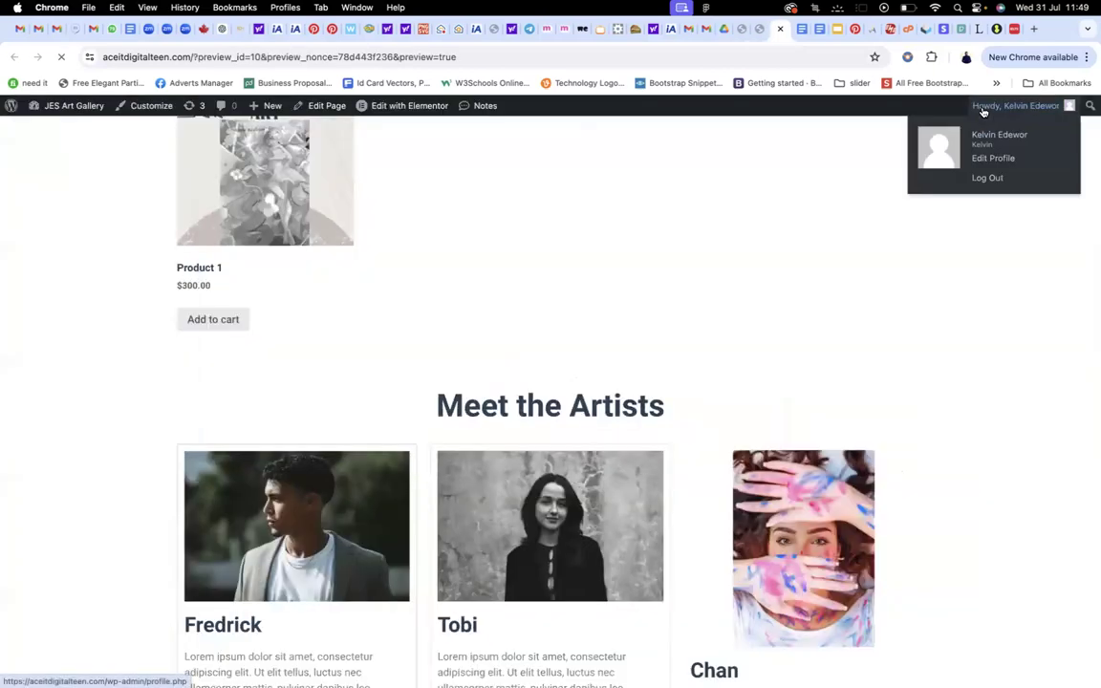
pyautogui.scroll(-10, 793, 275)
pyautogui.scroll(-10, 793, 272)
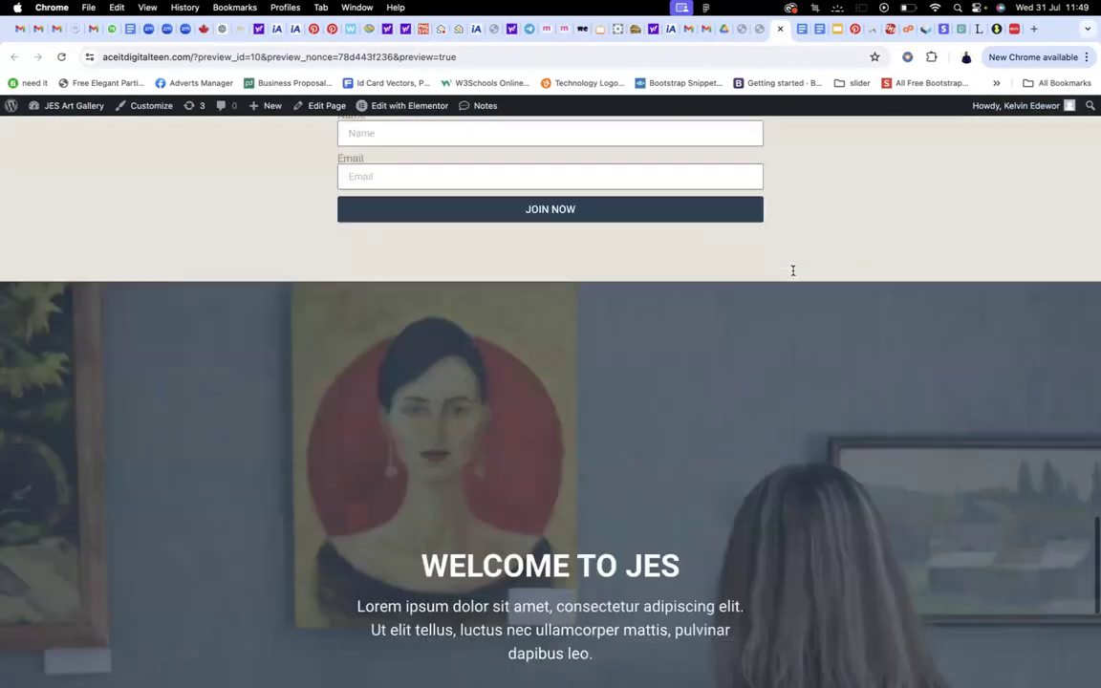
pyautogui.scroll(5, 791, 271)
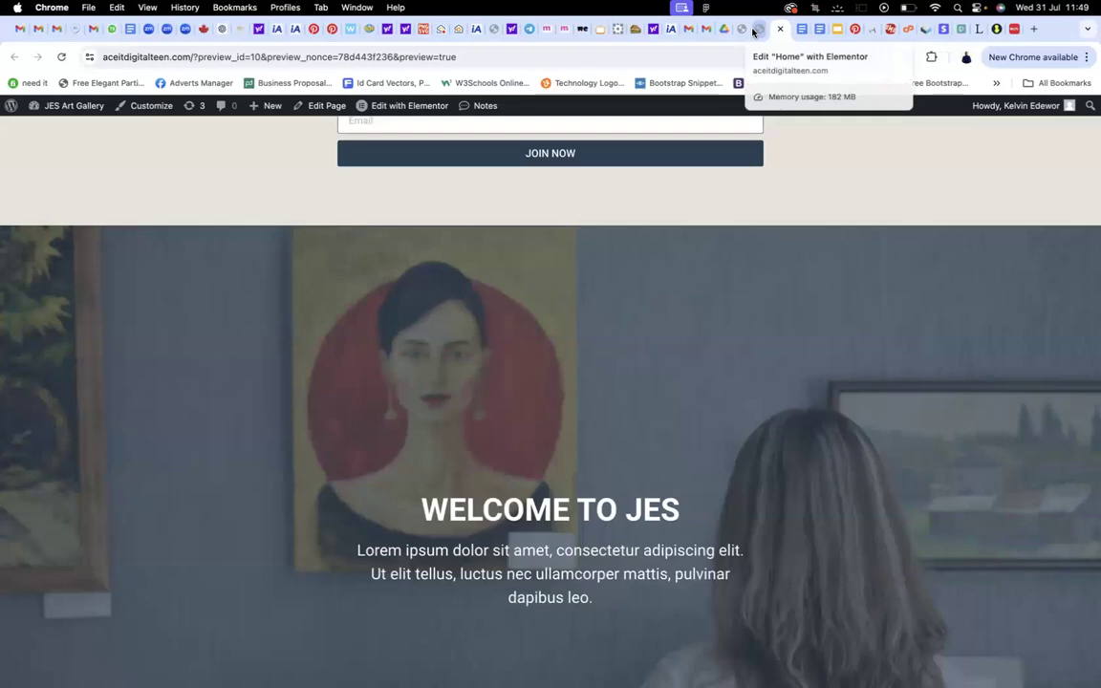
# Return to the Home page editor and scroll through the artists, blog and product sections
pyautogui.click(760, 29)
pyautogui.scroll(-10, 766, 217)
pyautogui.scroll(-3, 766, 217)
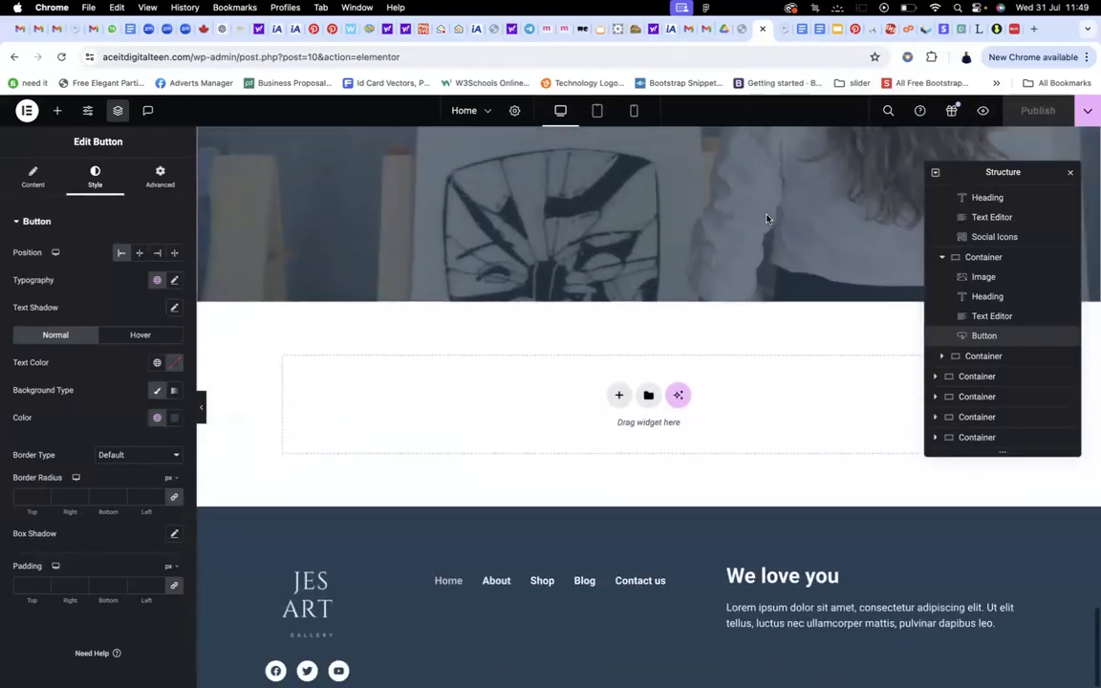
pyautogui.scroll(15, 765, 218)
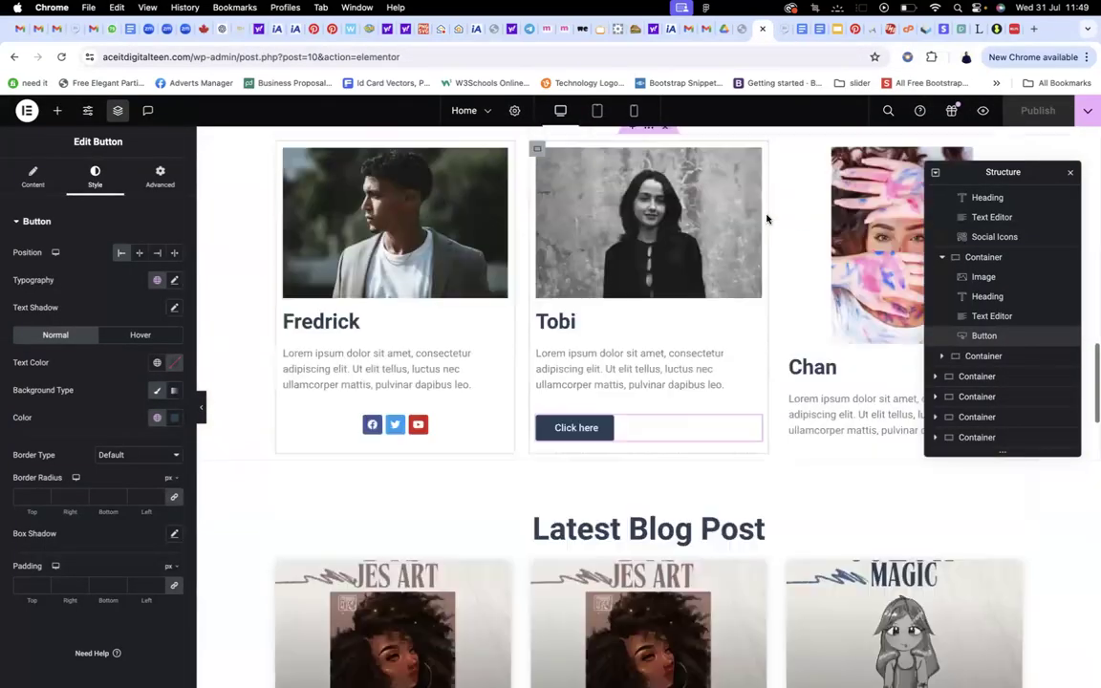
pyautogui.scroll(-10, 765, 218)
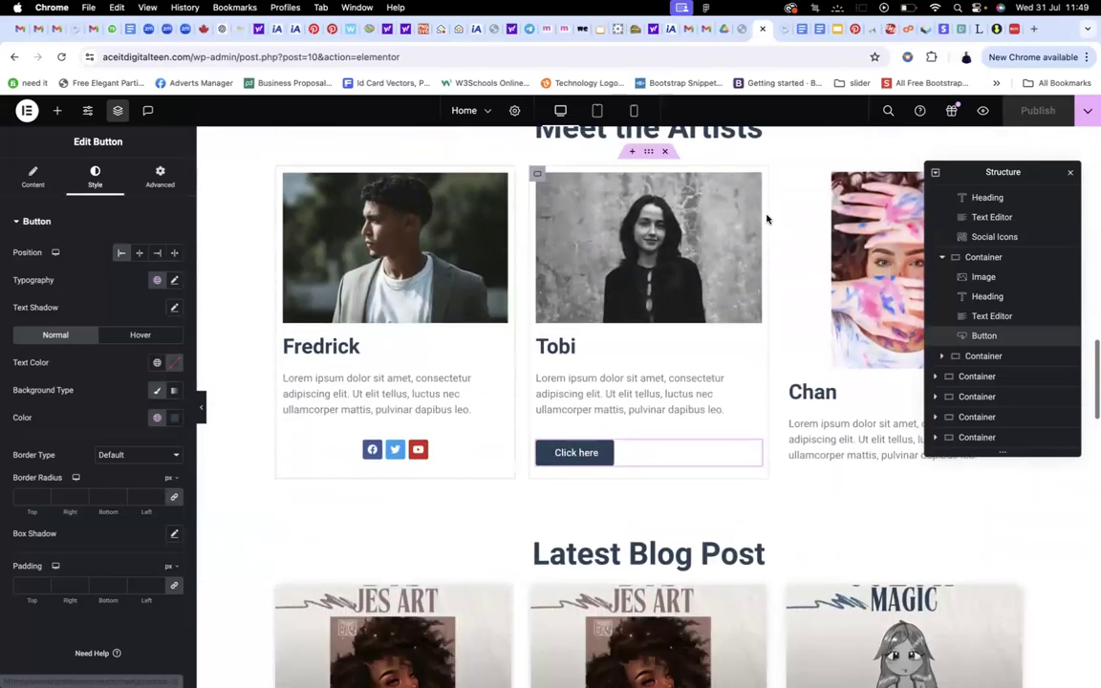
pyautogui.scroll(-1, 765, 218)
pyautogui.scroll(2, 766, 218)
pyautogui.scroll(-4, 766, 218)
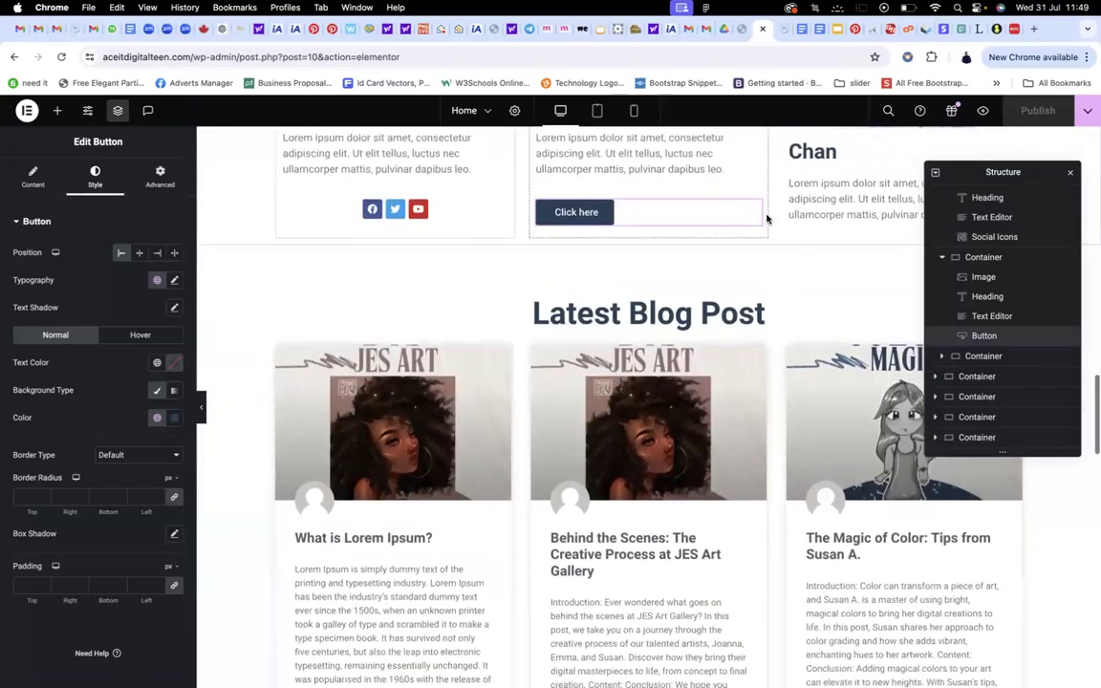
pyautogui.scroll(-2, 766, 218)
pyautogui.scroll(6, 765, 218)
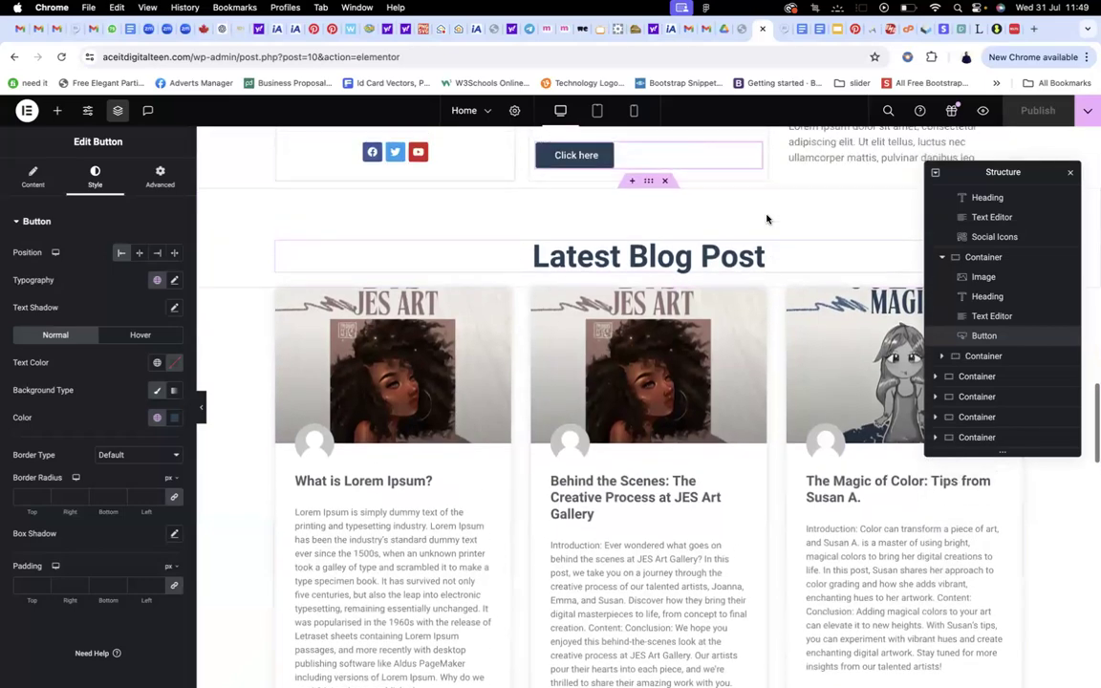
pyautogui.scroll(3, 766, 218)
pyautogui.scroll(-8, 766, 212)
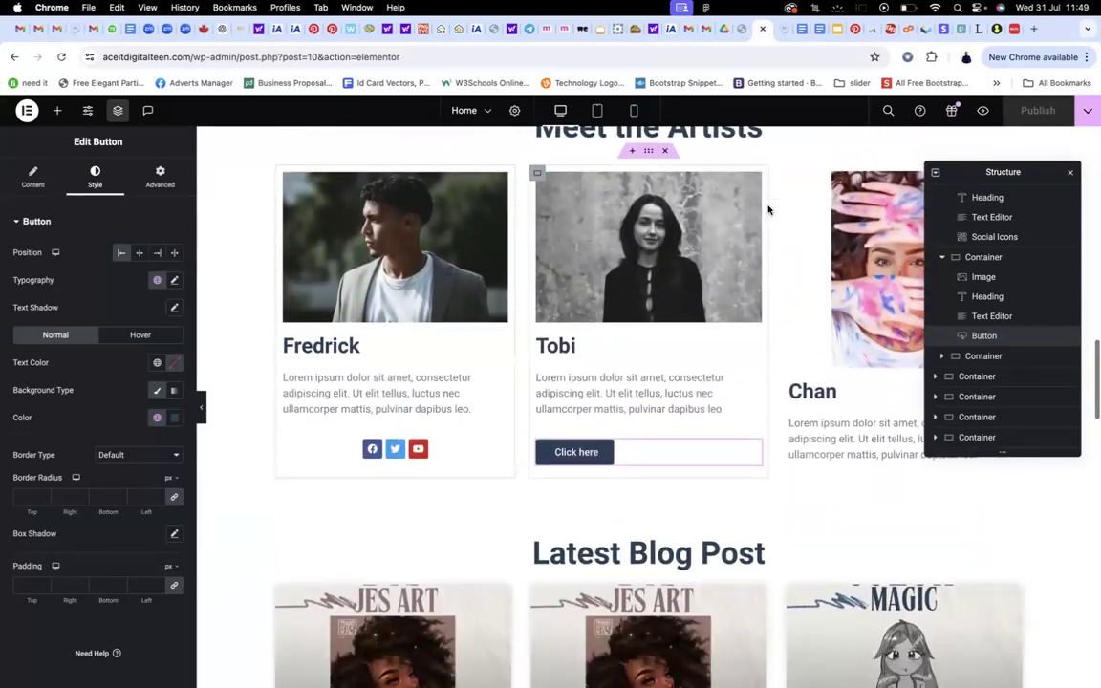
pyautogui.scroll(-5, 767, 210)
pyautogui.scroll(1, 767, 209)
pyautogui.scroll(-6, 767, 210)
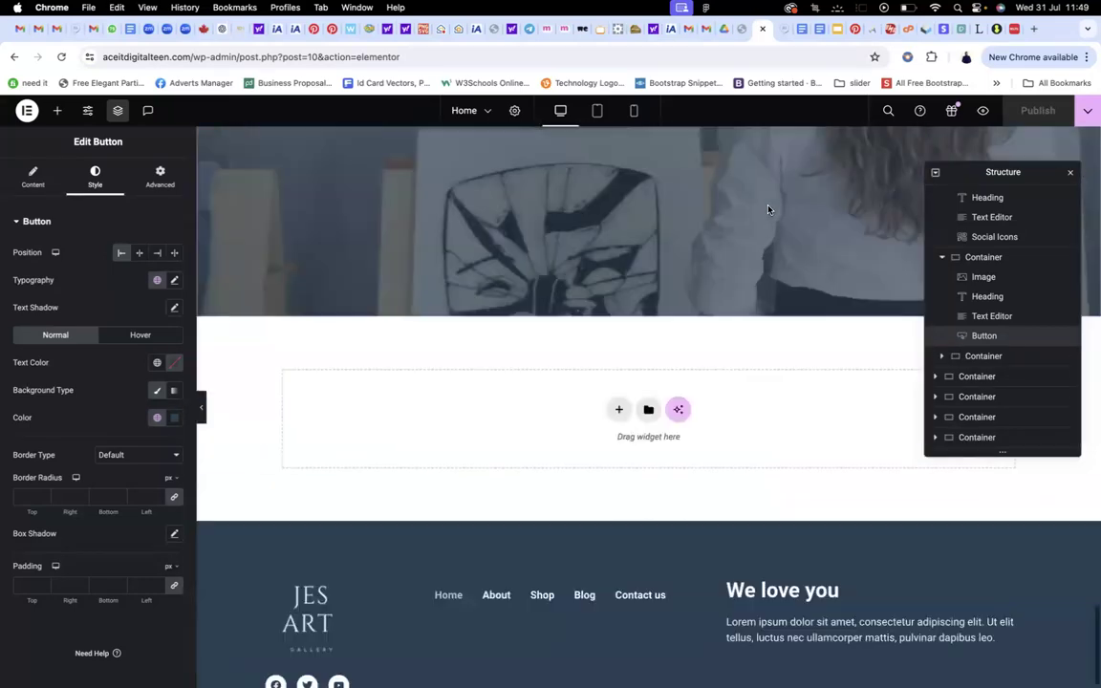
pyautogui.scroll(10, 768, 209)
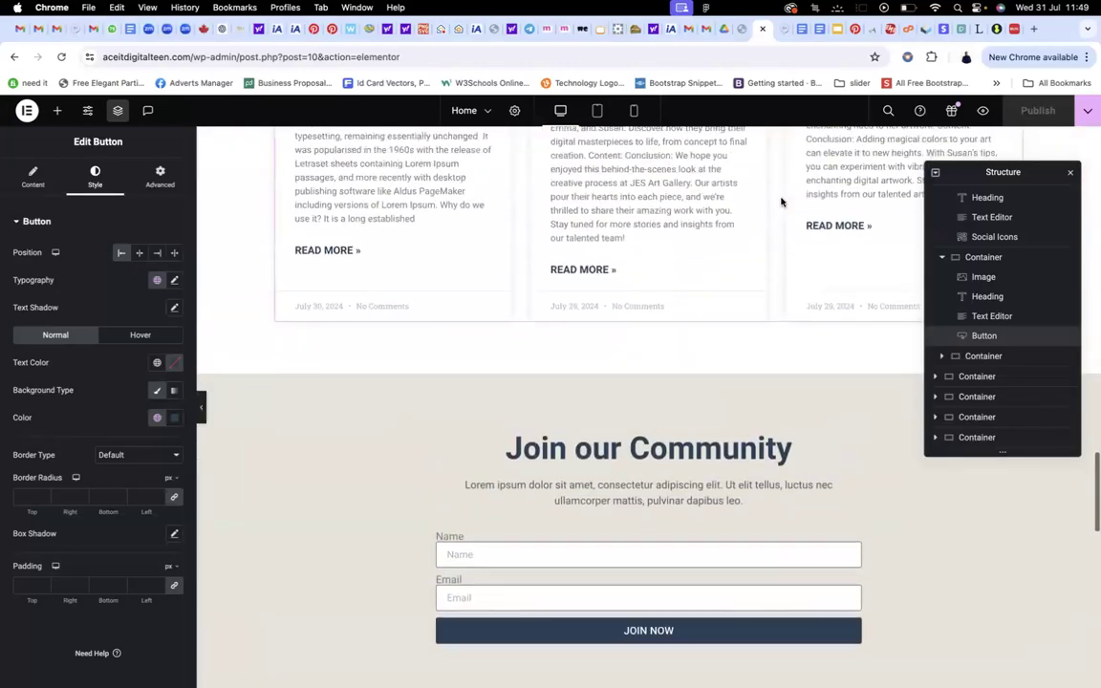
pyautogui.scroll(7, 780, 202)
pyautogui.scroll(-5, 781, 201)
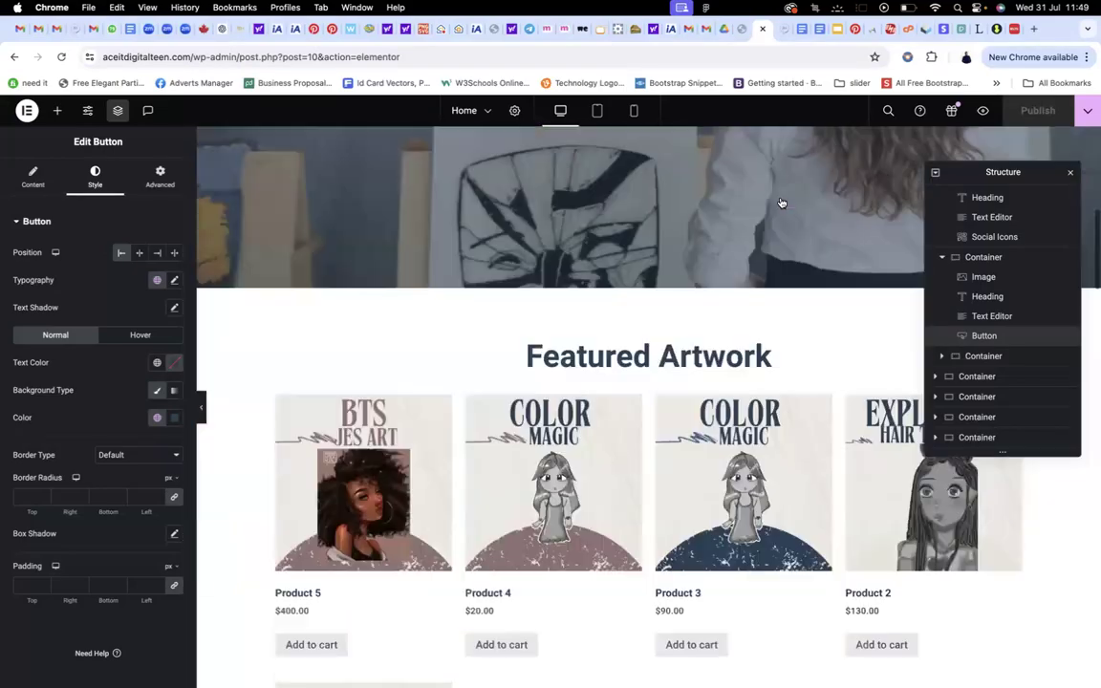
pyautogui.scroll(-8, 781, 201)
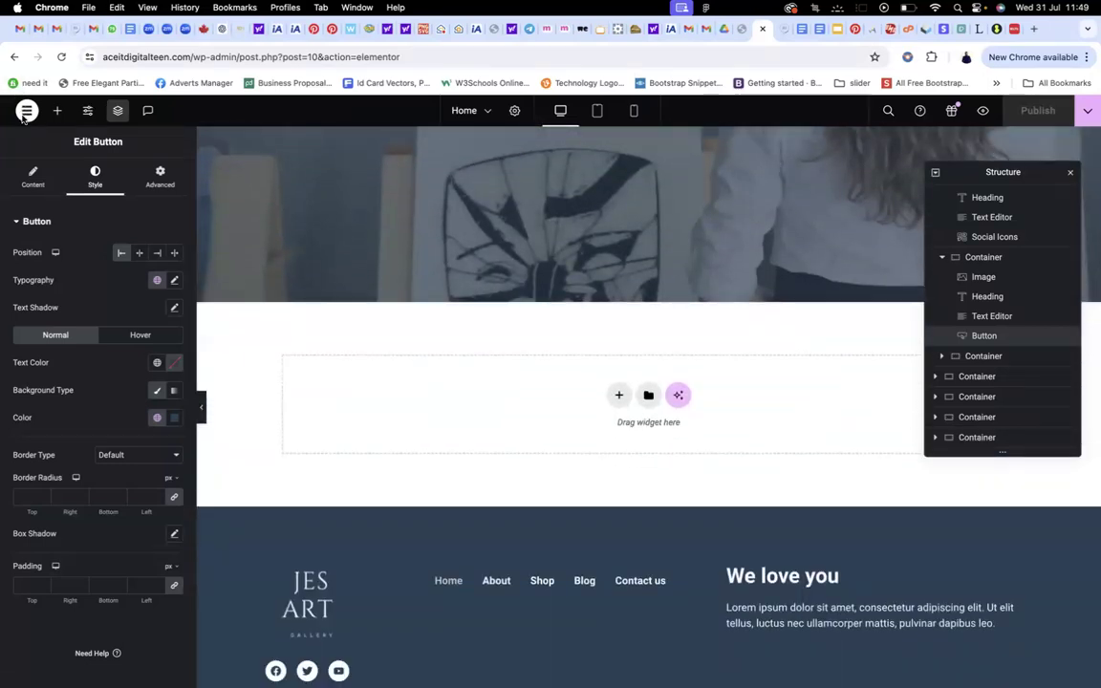
# Exit Elementor to the WordPress dashboard and open the Posts list
pyautogui.click(25, 113)
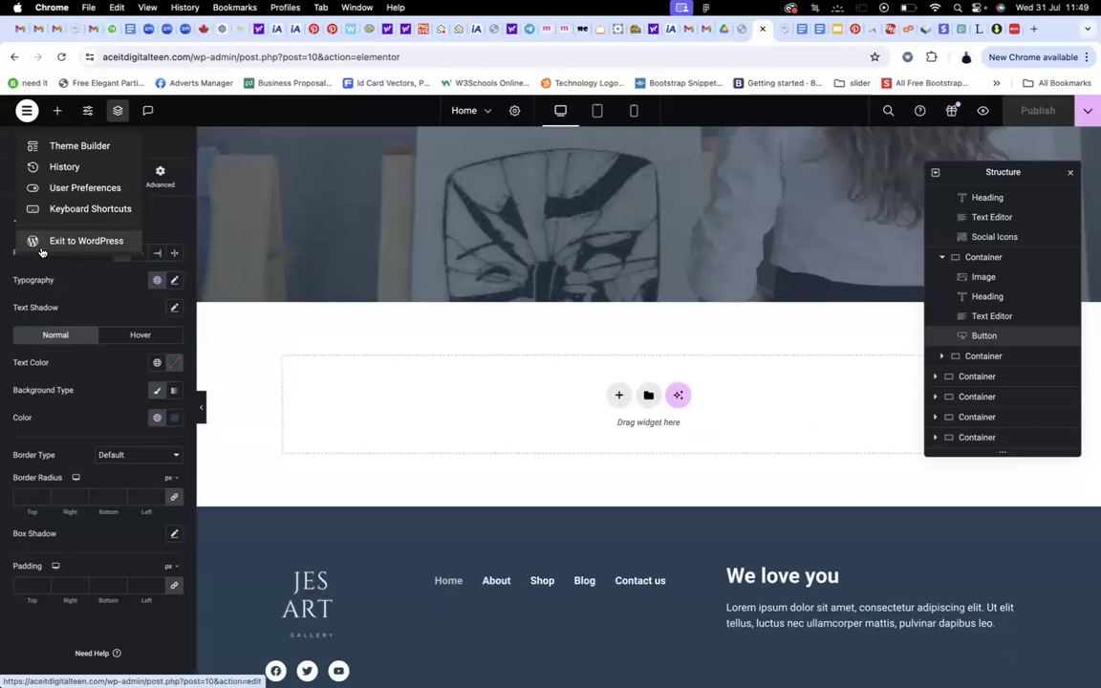
pyautogui.click(41, 250)
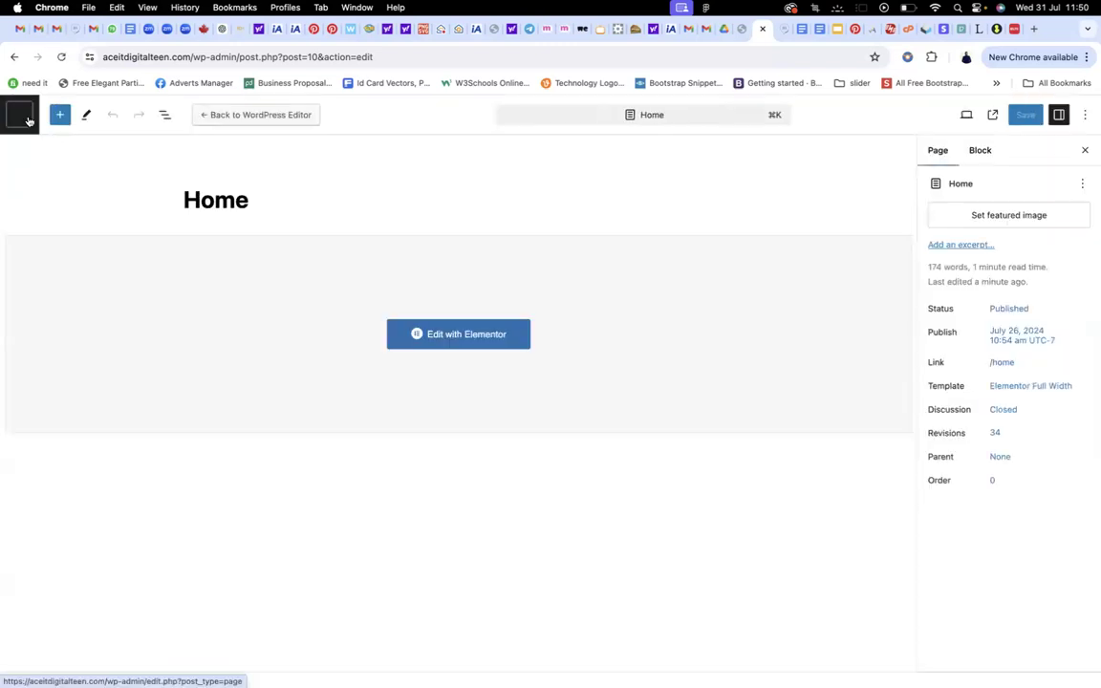
pyautogui.click(22, 116)
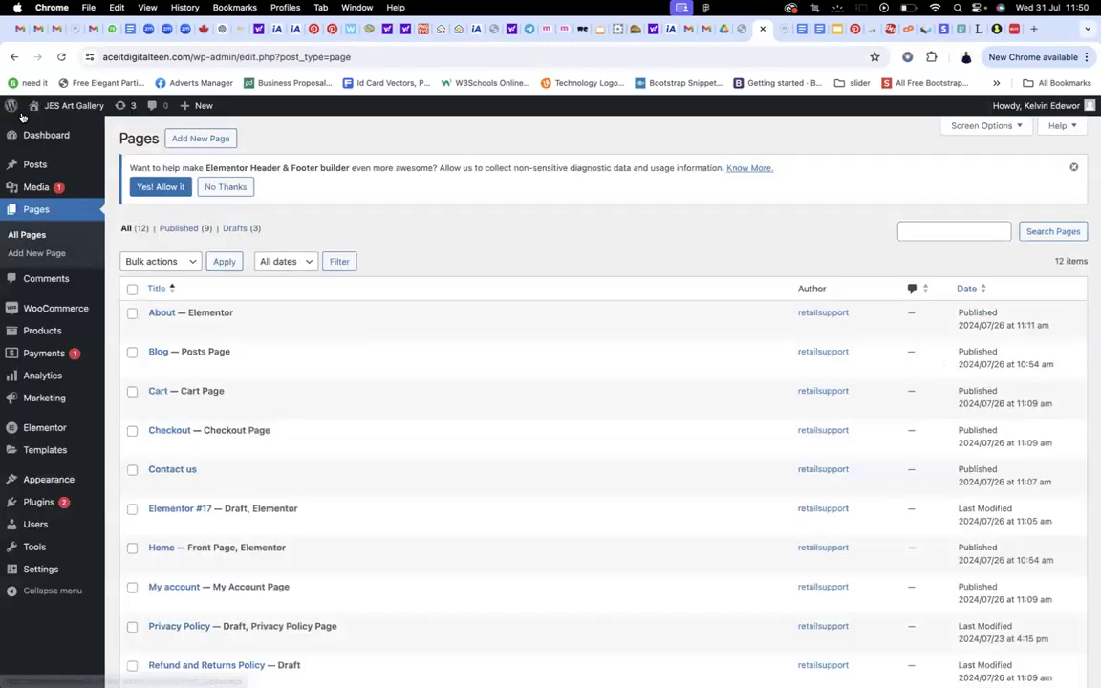
pyautogui.moveTo(59, 320)
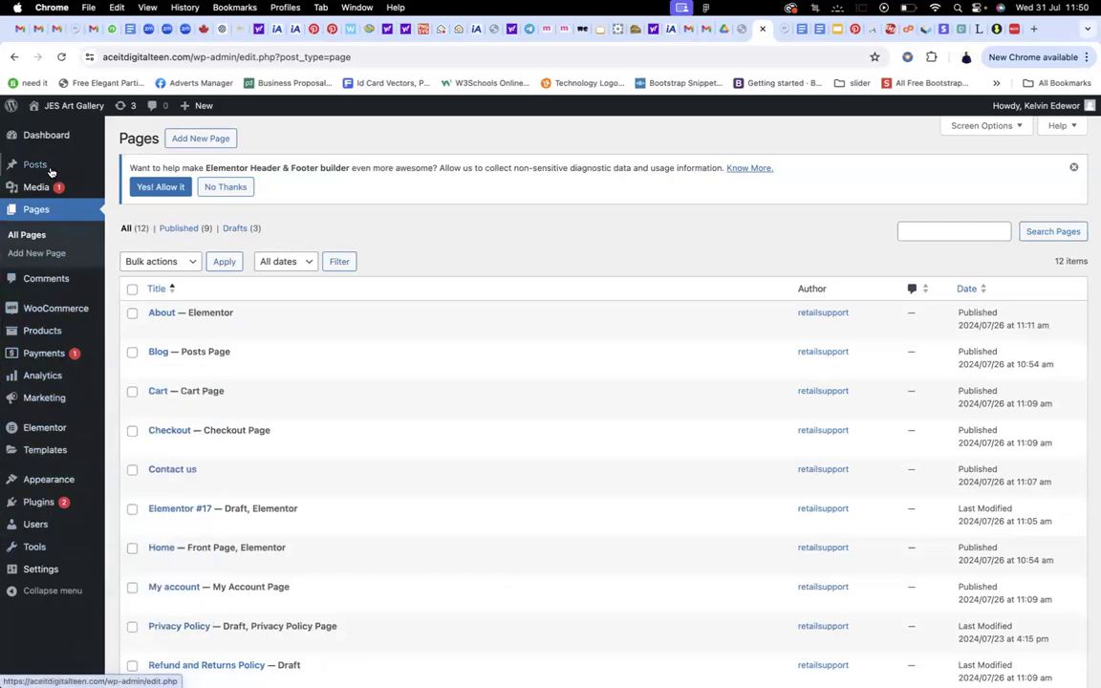
pyautogui.click(45, 164)
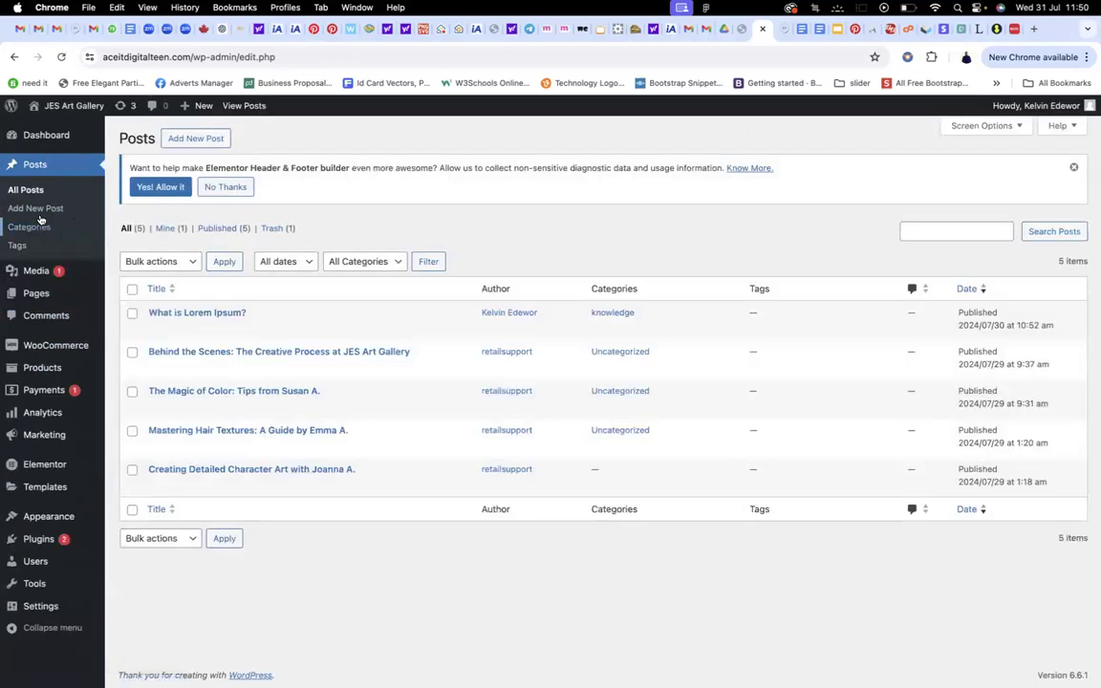
# Start a new post titled 'July 31 News' and select the 'Why do we use it?' heading on lipsum.com
pyautogui.click(195, 140)
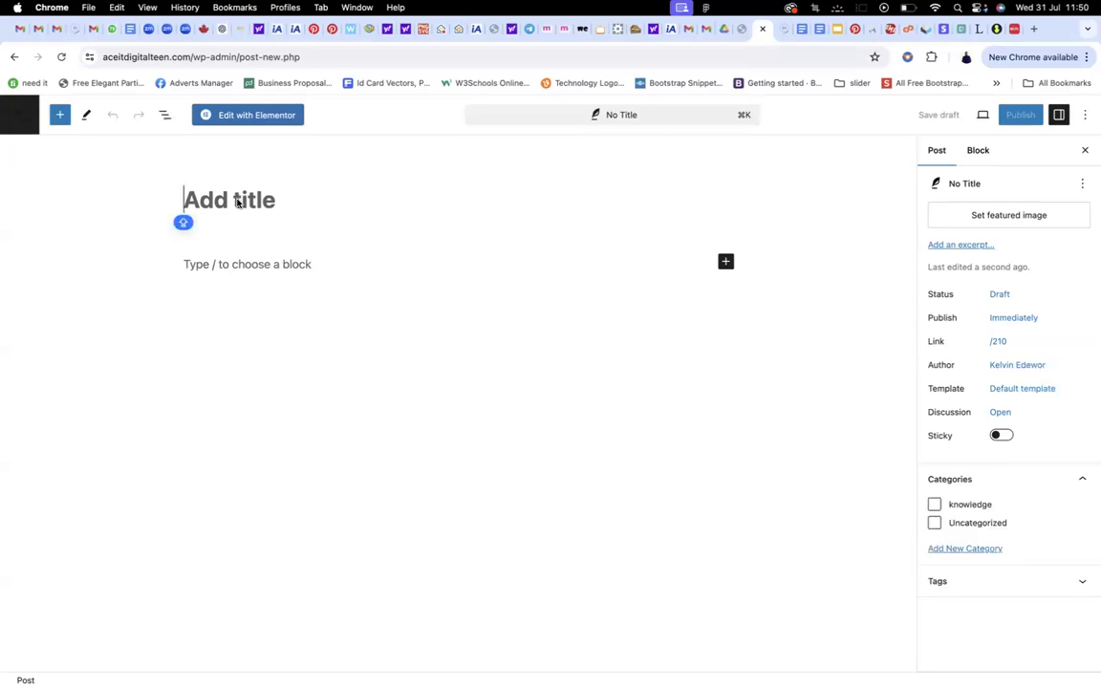
pyautogui.write('Ju')
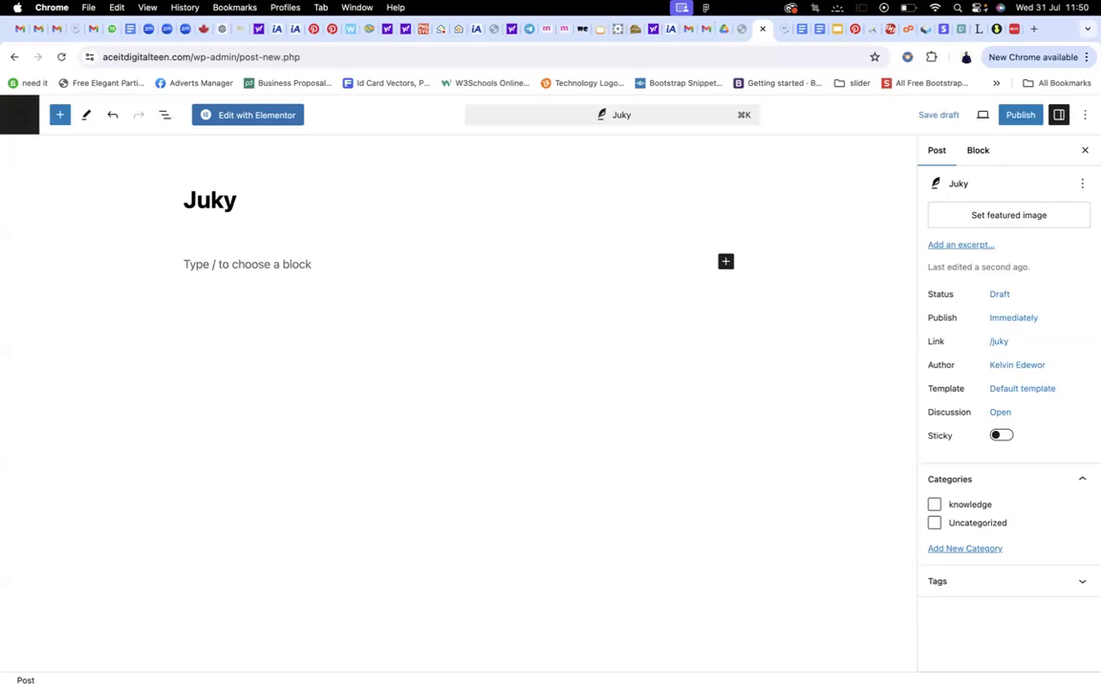
pyautogui.write('ly ')
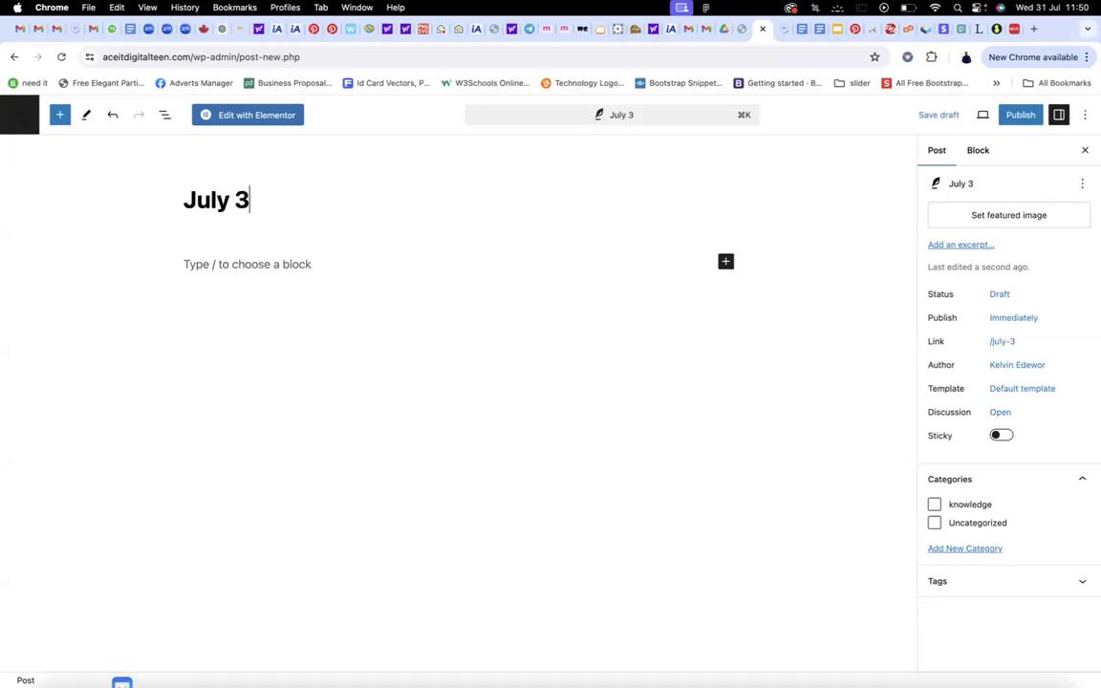
pyautogui.write('31 News')
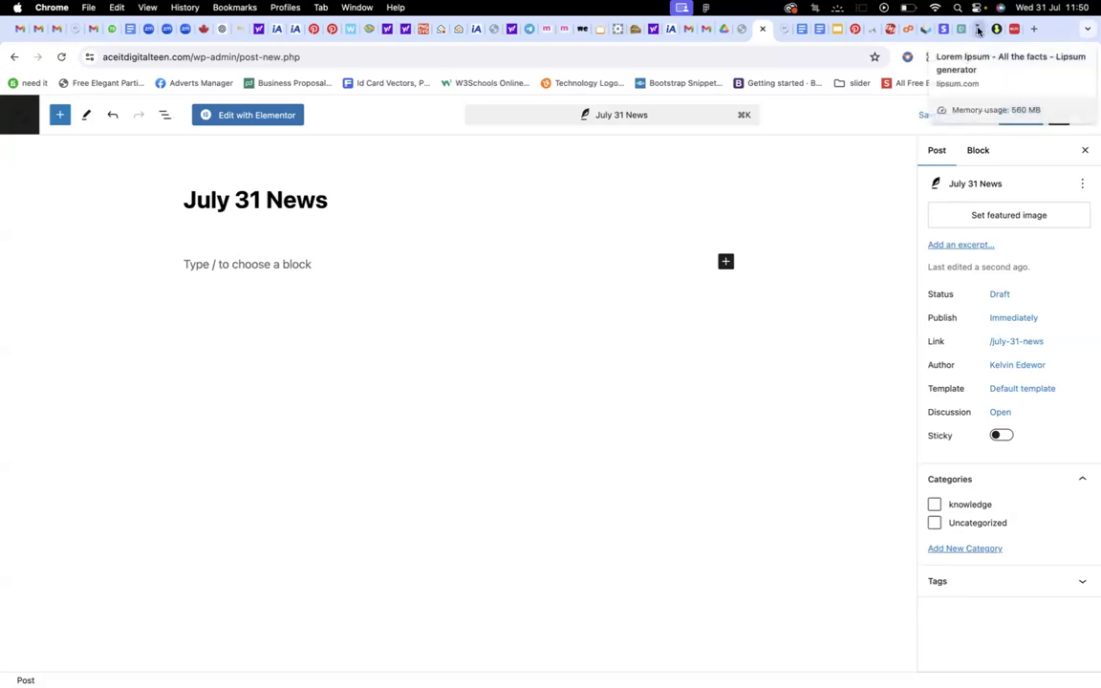
pyautogui.click(977, 31)
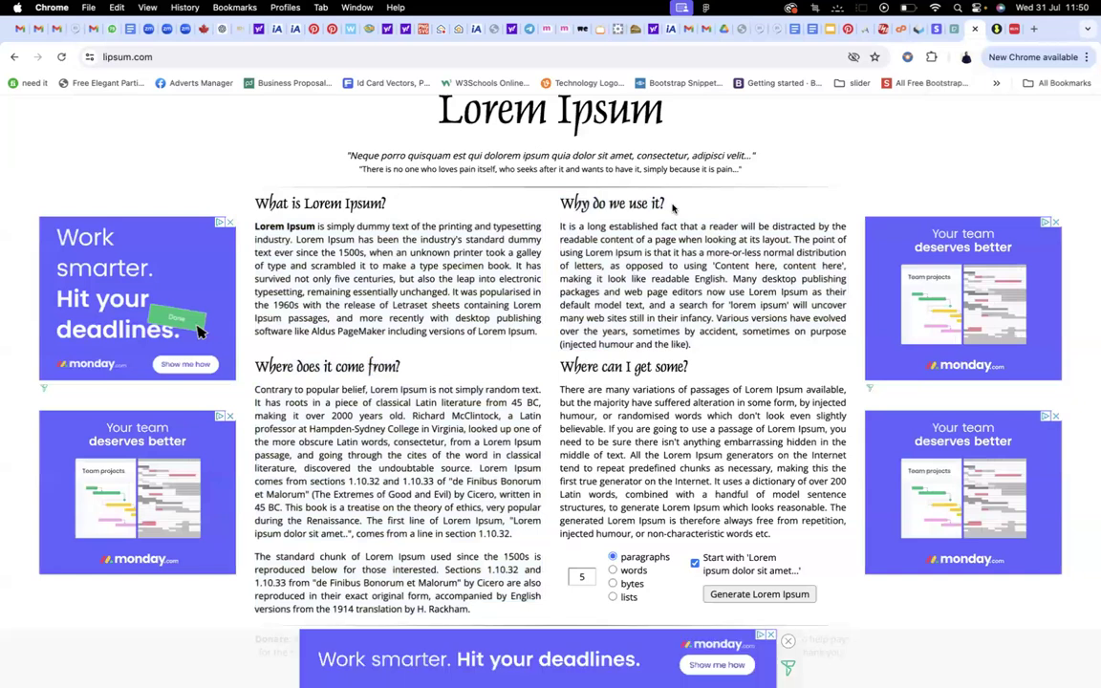
pyautogui.moveTo(671, 205); pyautogui.dragTo(552, 203)
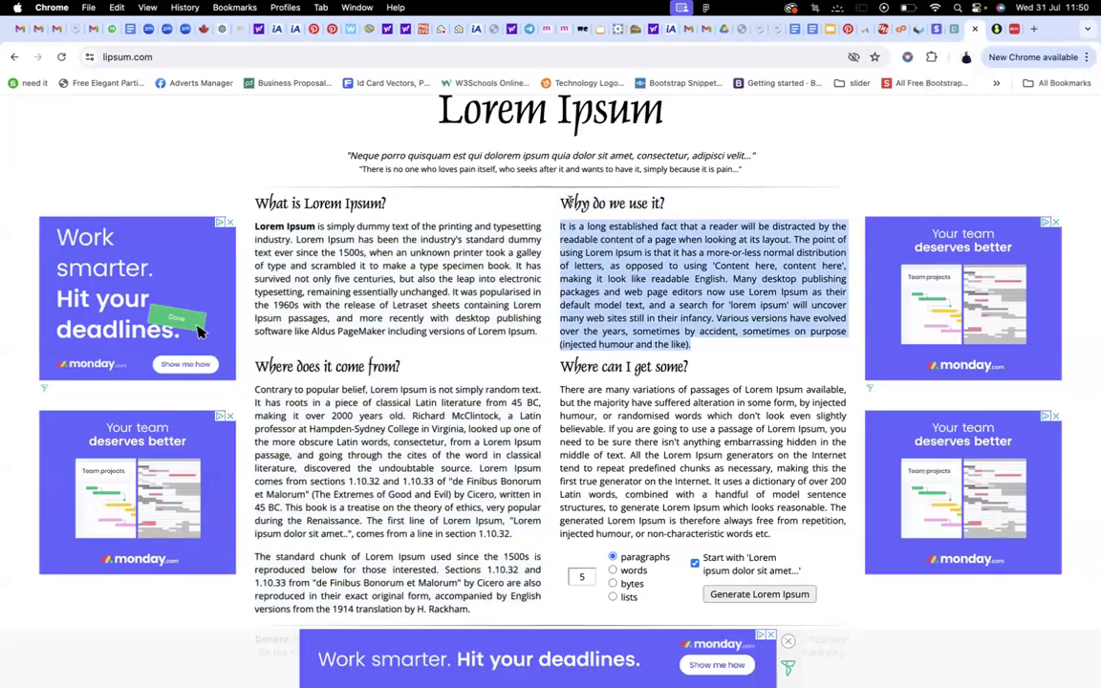
pyautogui.tripleClick(569, 201)
pyautogui.press('super+c')
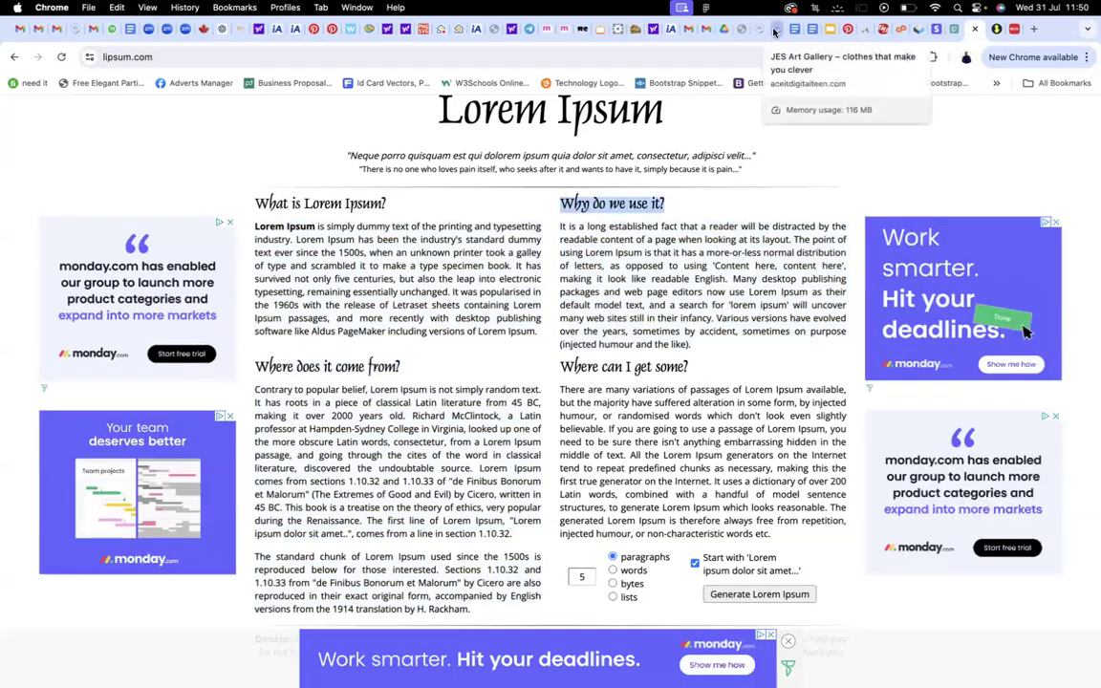
# Paste the heading into the title and remove the duplicate so it reads 'Why do we use it?July 31 News'
pyautogui.click(774, 31)
pyautogui.click(749, 31)
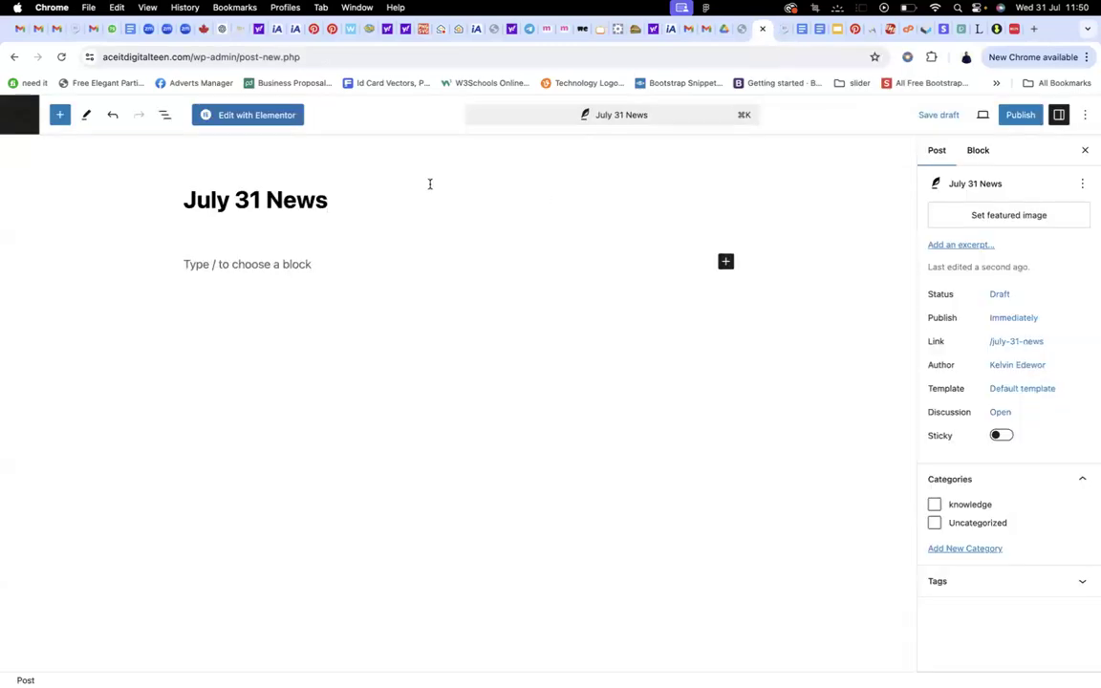
pyautogui.moveTo(324, 202); pyautogui.dragTo(167, 203)
pyautogui.click(152, 208)
pyautogui.moveTo(322, 210); pyautogui.dragTo(183, 193)
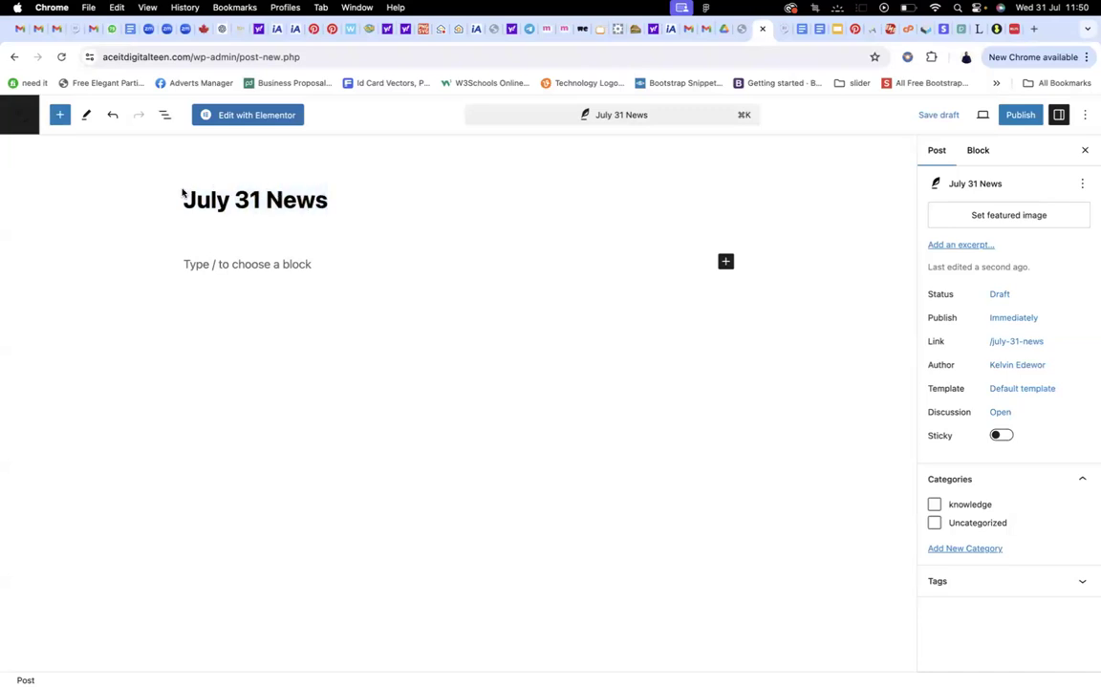
pyautogui.tripleClick(287, 205)
pyautogui.press('super+v')
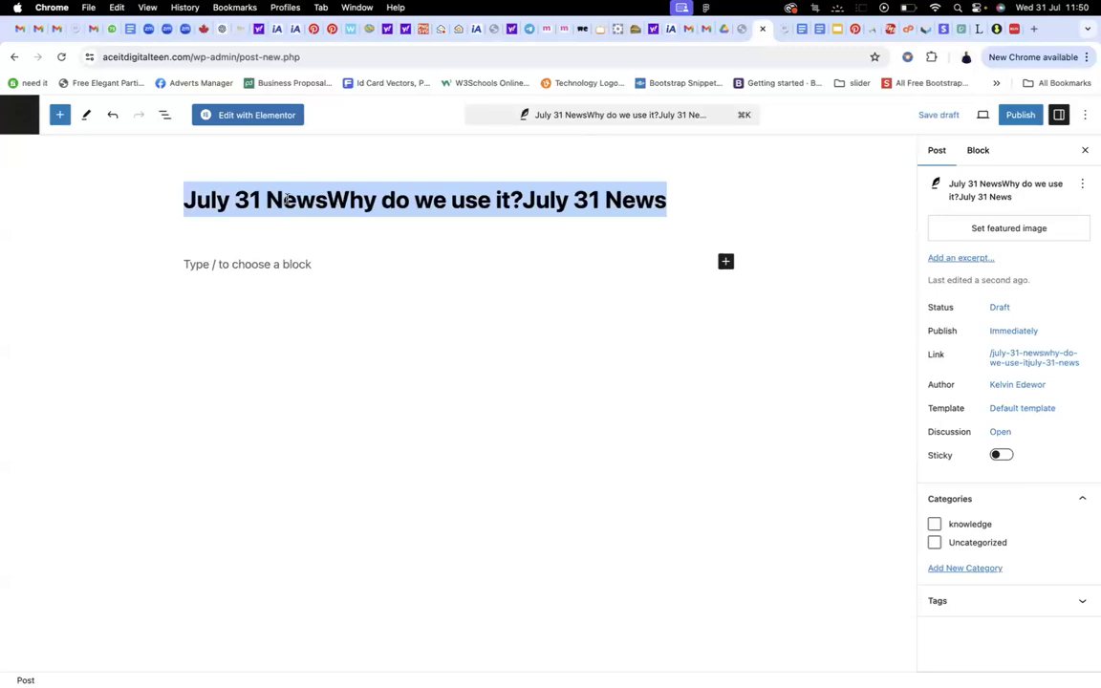
pyautogui.click(278, 198)
pyautogui.press('Right')
pyautogui.press('Right')
pyautogui.press('Right')
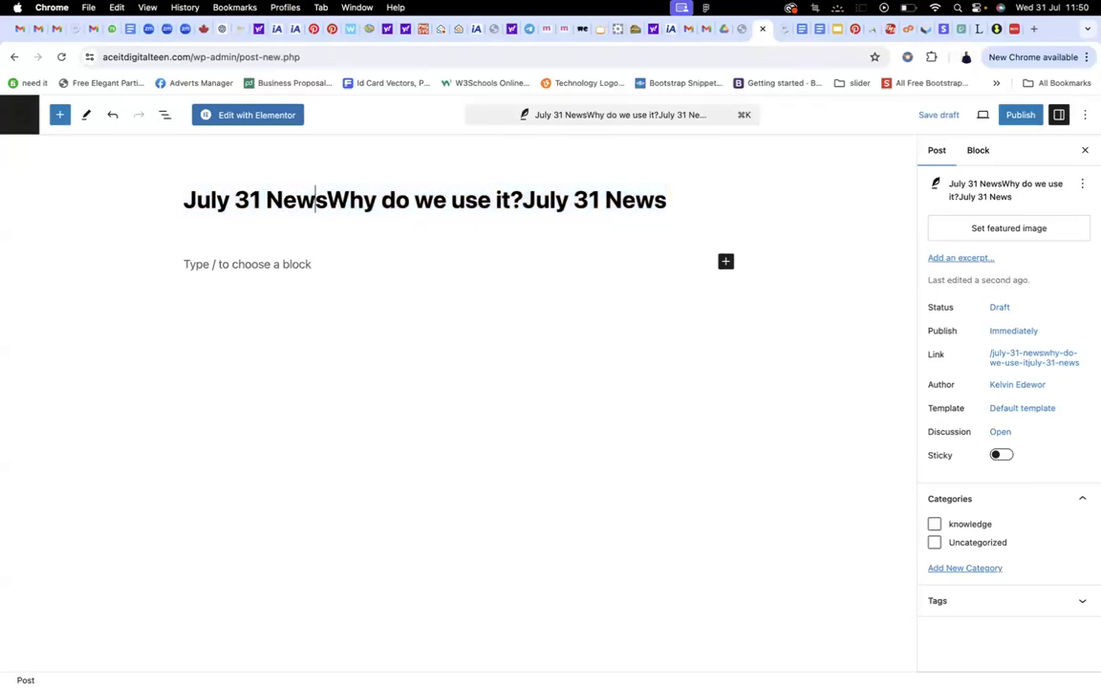
pyautogui.press('shift+super+Left')
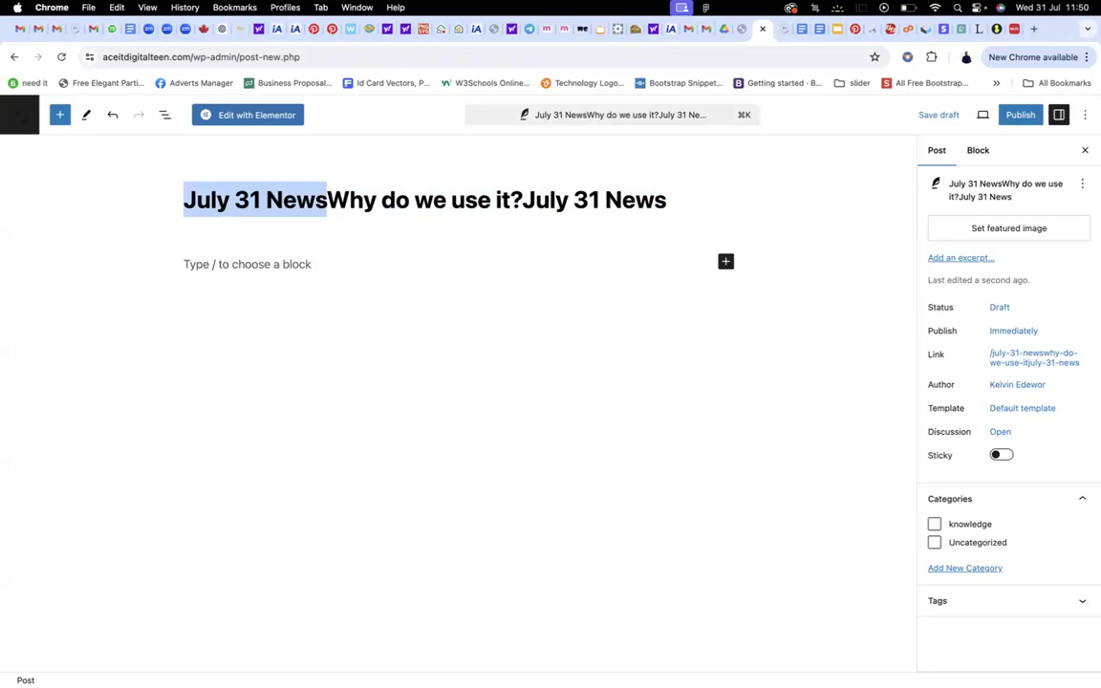
pyautogui.press('BackSpace')
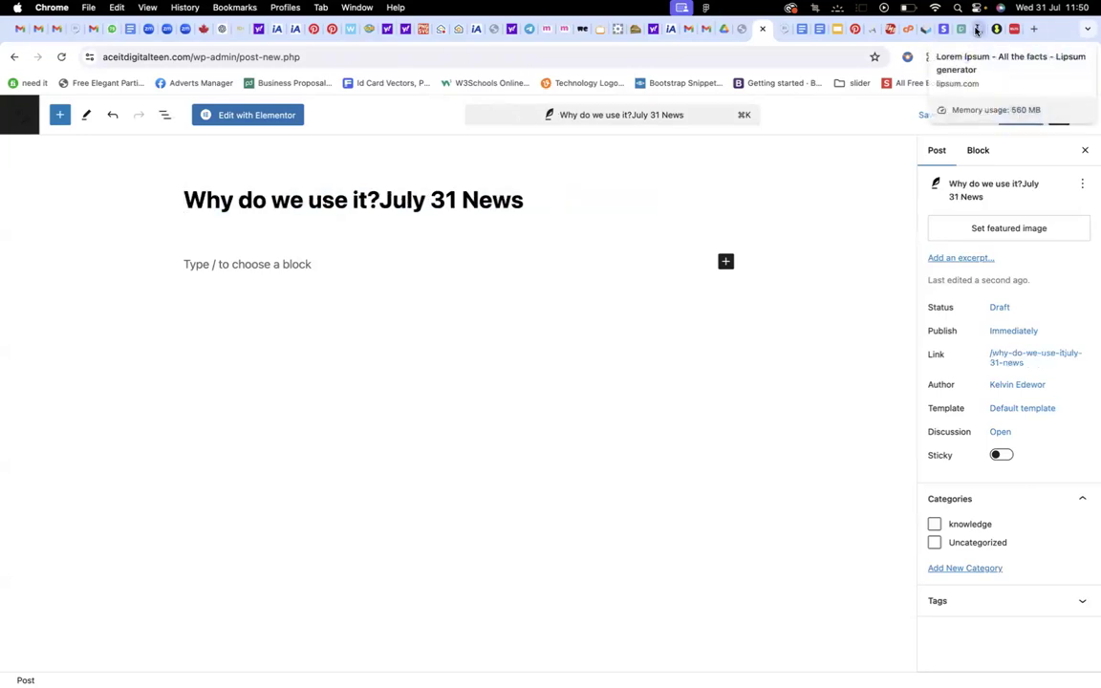
pyautogui.click(963, 30)
# Select the lipsum.com text from 'What is Lorem Ipsum?' through the 'Where does it come from?' section
pyautogui.moveTo(562, 225); pyautogui.dragTo(592, 411)
pyautogui.click(558, 232)
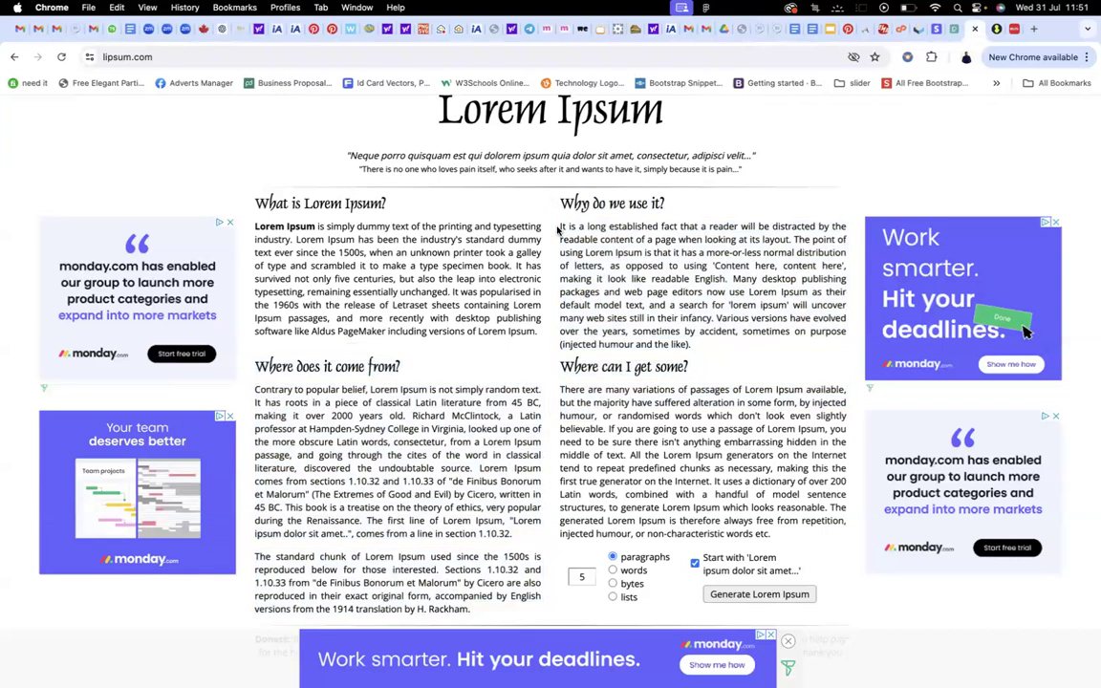
pyautogui.moveTo(568, 256); pyautogui.dragTo(560, 230)
pyautogui.click(558, 226)
pyautogui.click(558, 228)
pyautogui.moveTo(254, 225); pyautogui.dragTo(523, 538)
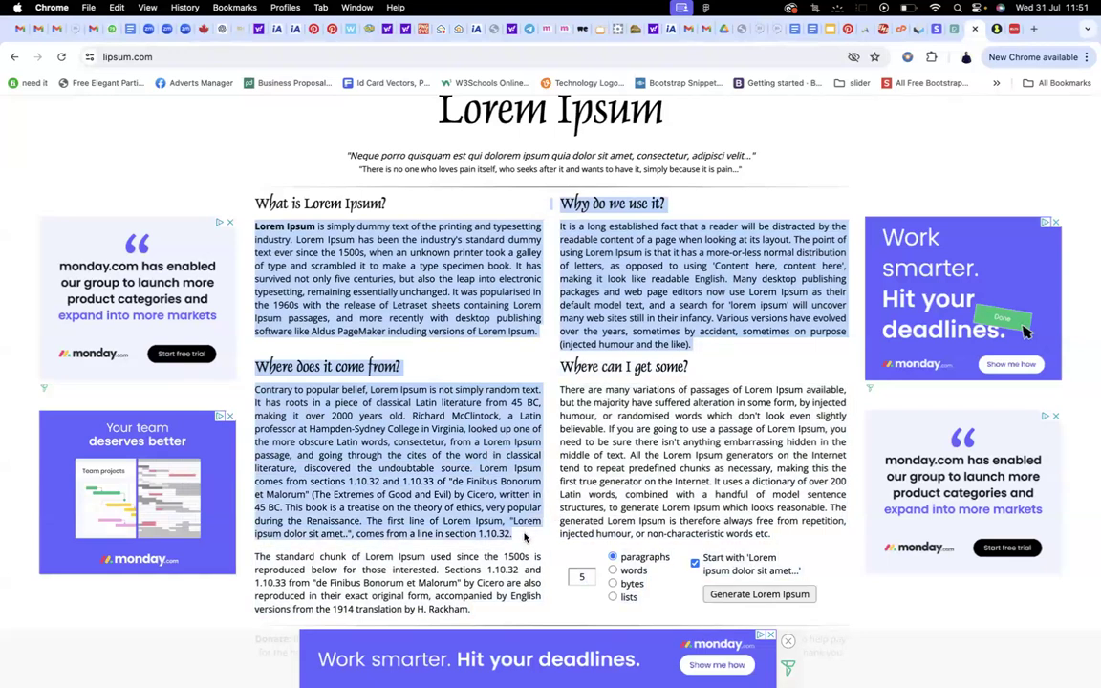
pyautogui.click(761, 29)
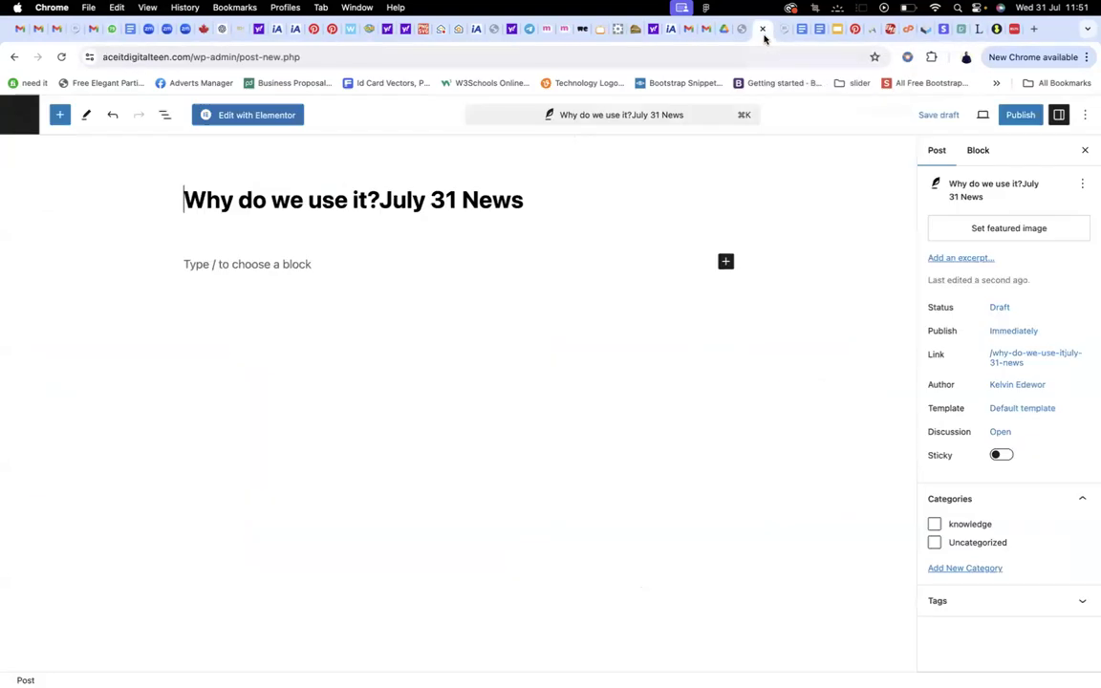
# Paste the copied Lorem Ipsum text into the post's empty body paragraph
pyautogui.click(283, 263)
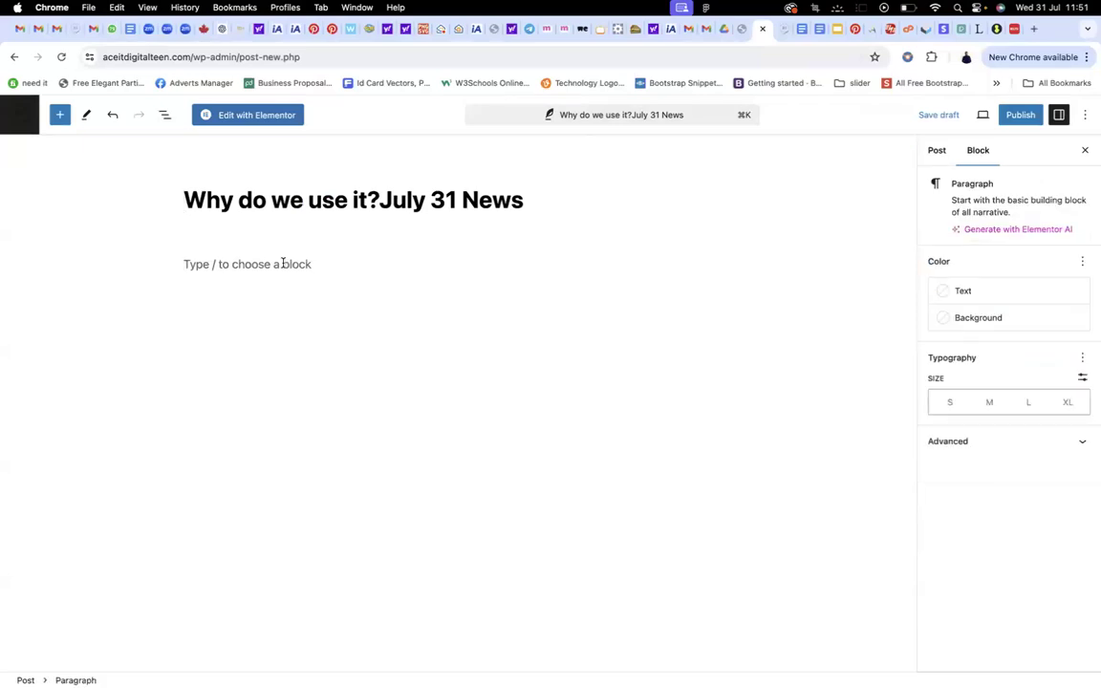
pyautogui.write('Contrary to popular belief, Lorem Ipsum is not simply random text. It has roots in a piece of classical Latin literature from 45 BC, making it over 2000 years old. Richard McClintock, a Latin professor at Hampden-Sydney College in Virginia, looked up one of the more obscure Latin words, consectetur, from a Lorem Ipsum passage, and going through the cites of the word in classical literature, discovered the undoubtable source. Lorem Ipsum comes from sections 1.10.32 and 1.10.33 of "de Finibus Bonorum et Malorum" (The Extremes of Good and Evil) by Cicero, written in 45 BC. This book is a treatise on the theory of ethics, very popular during the Renaissance. The first line of Lorem Ipsum, "Lorem ipsum dolor sit amet..", comes from a line in section 1.10.32.')
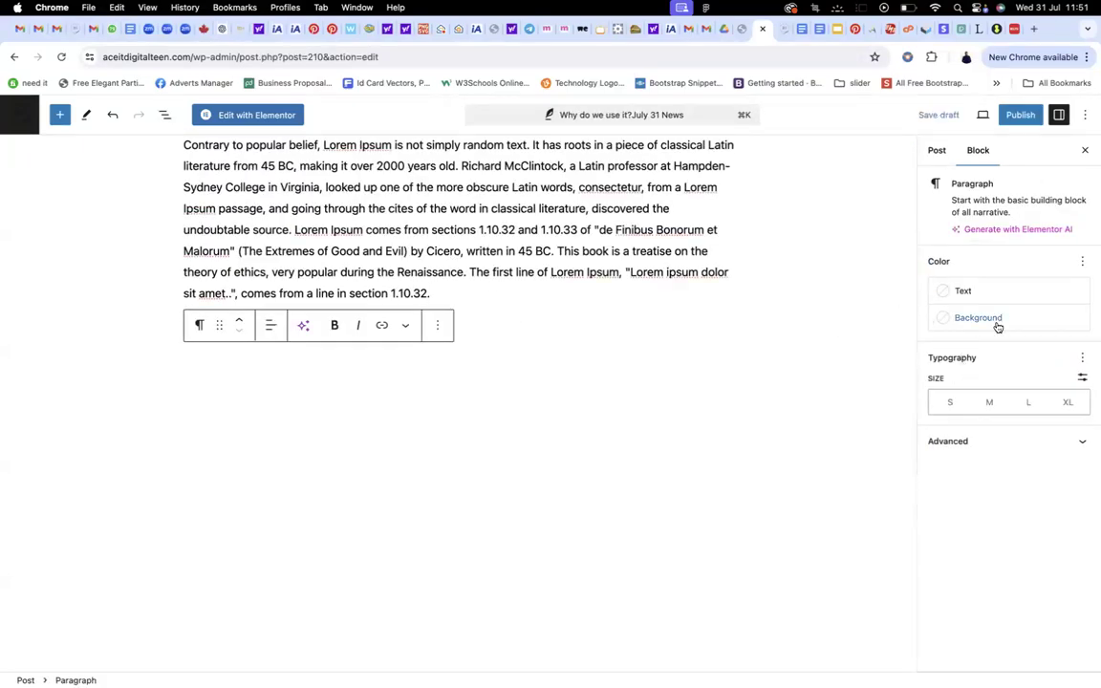
pyautogui.click(985, 444)
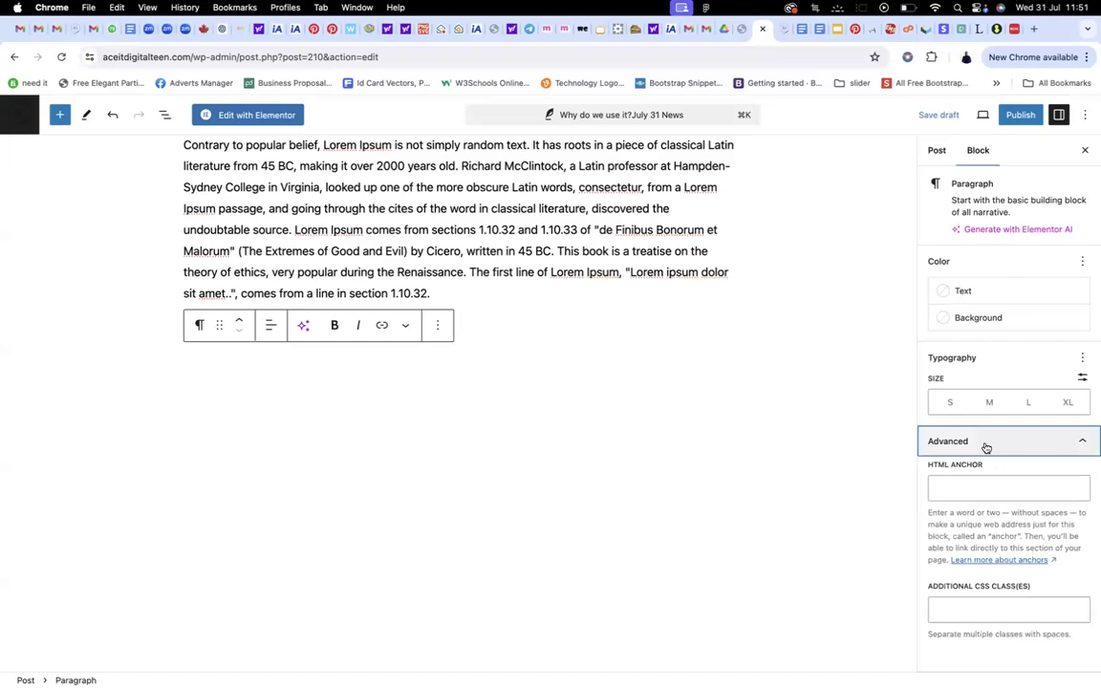
pyautogui.click(986, 445)
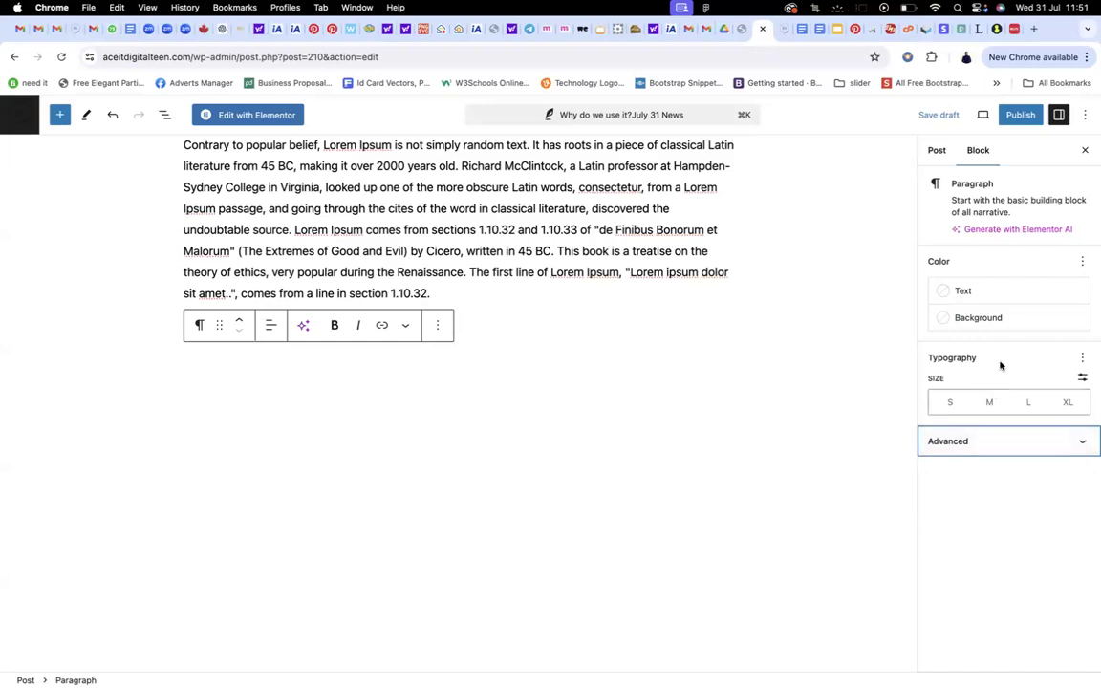
# Create a new 'news' category and assign it to the post
pyautogui.click(932, 150)
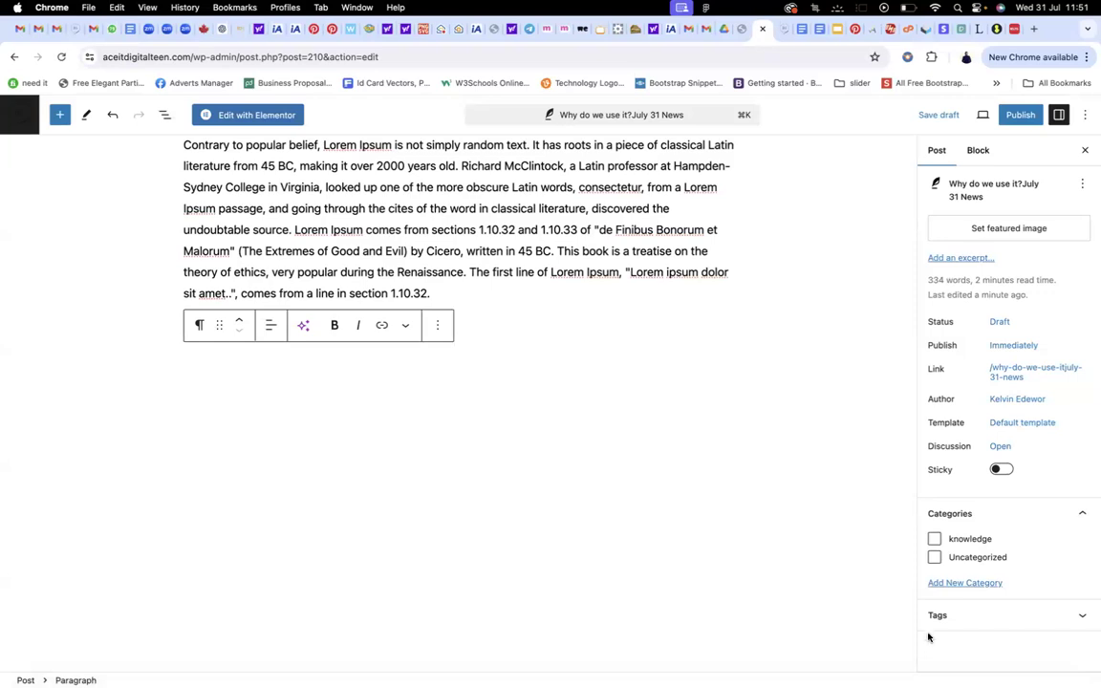
pyautogui.click(958, 583)
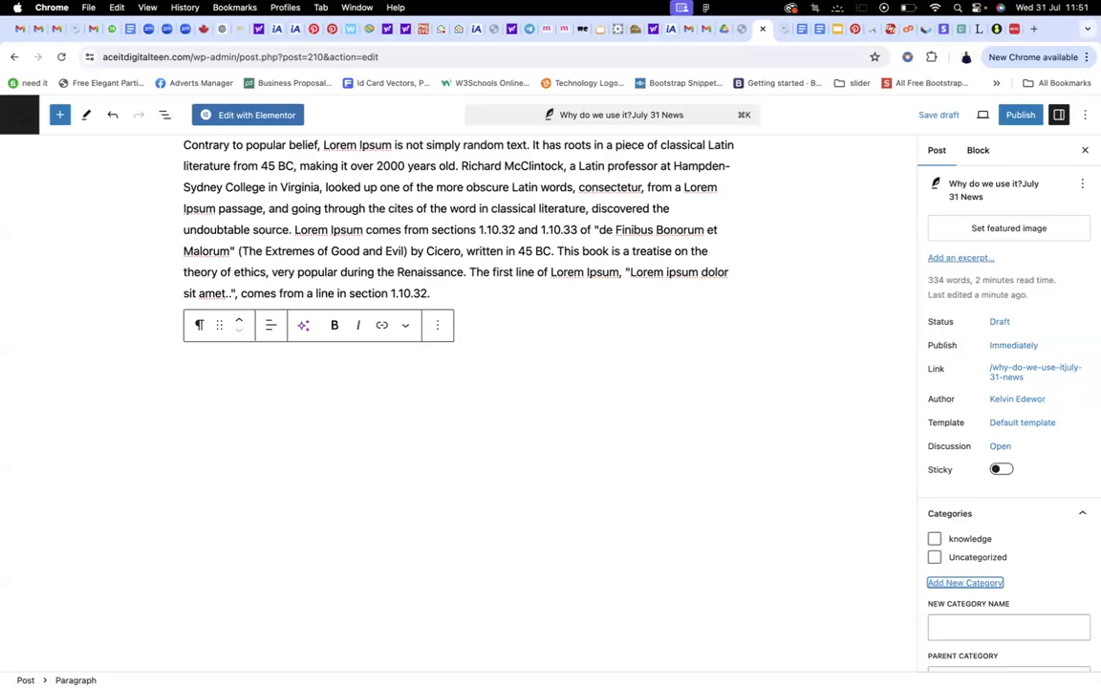
pyautogui.click(959, 628)
pyautogui.write('news')
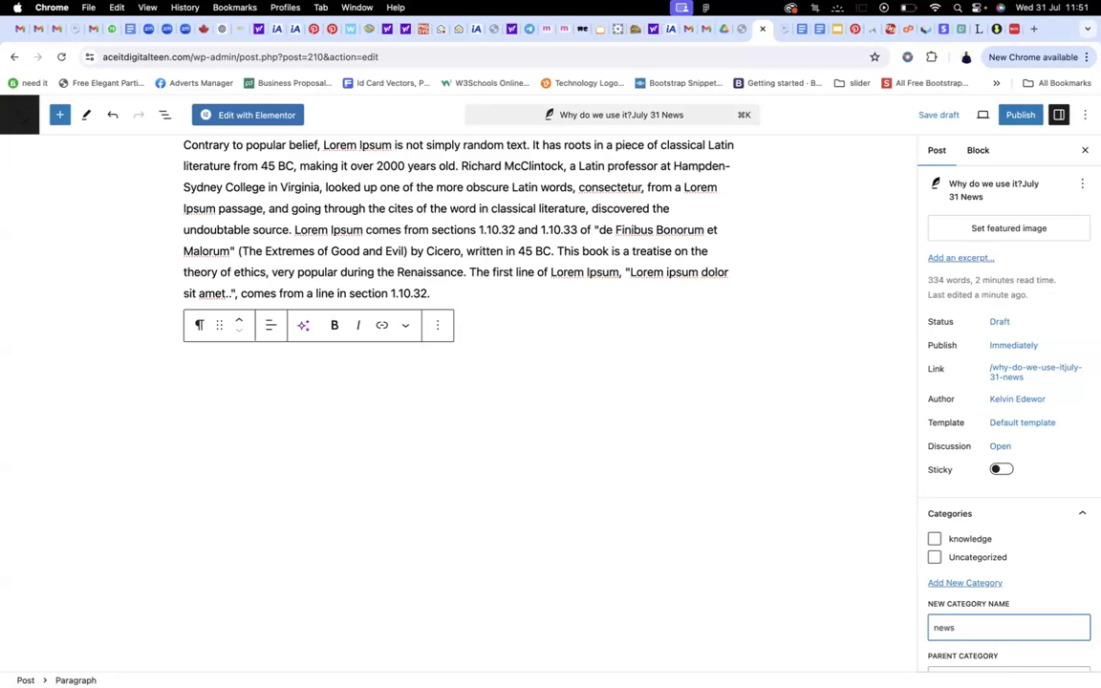
pyautogui.press('Return')
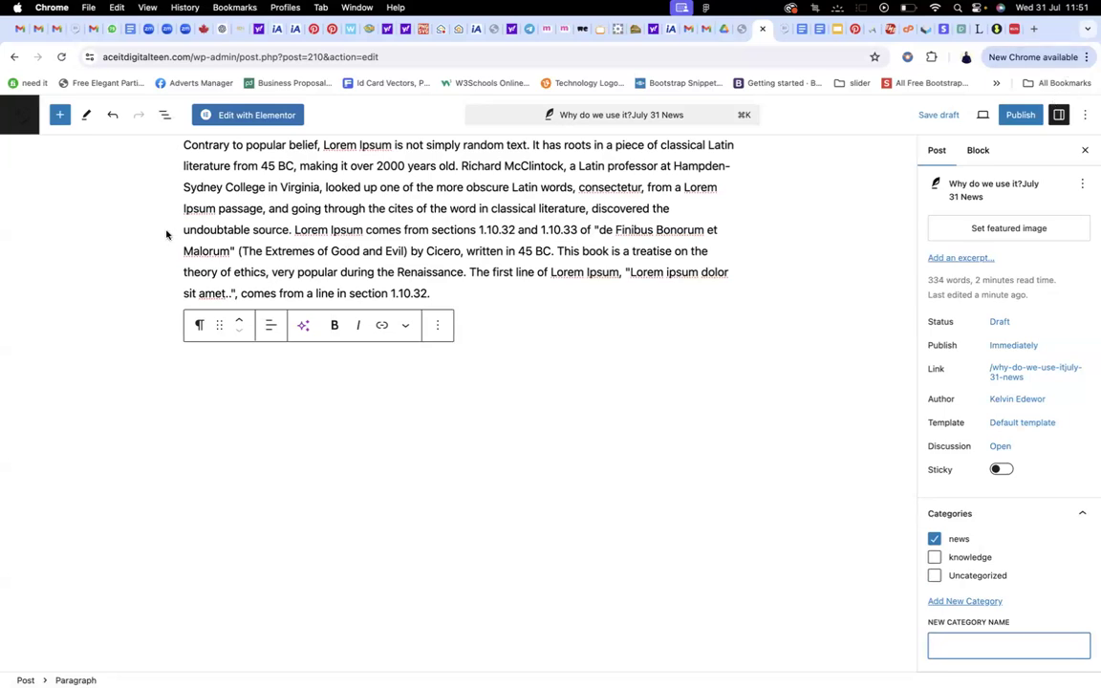
# Set the Jes-Store-banner image from the Media Library as the post's featured image
pyautogui.click(1034, 233)
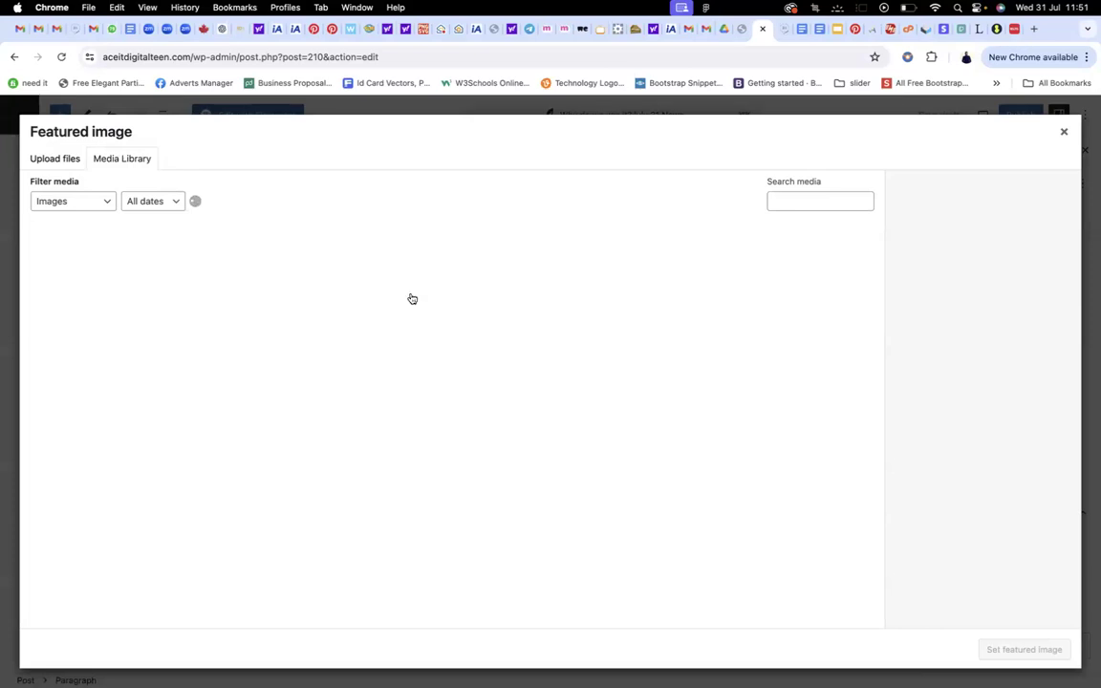
pyautogui.click(455, 364)
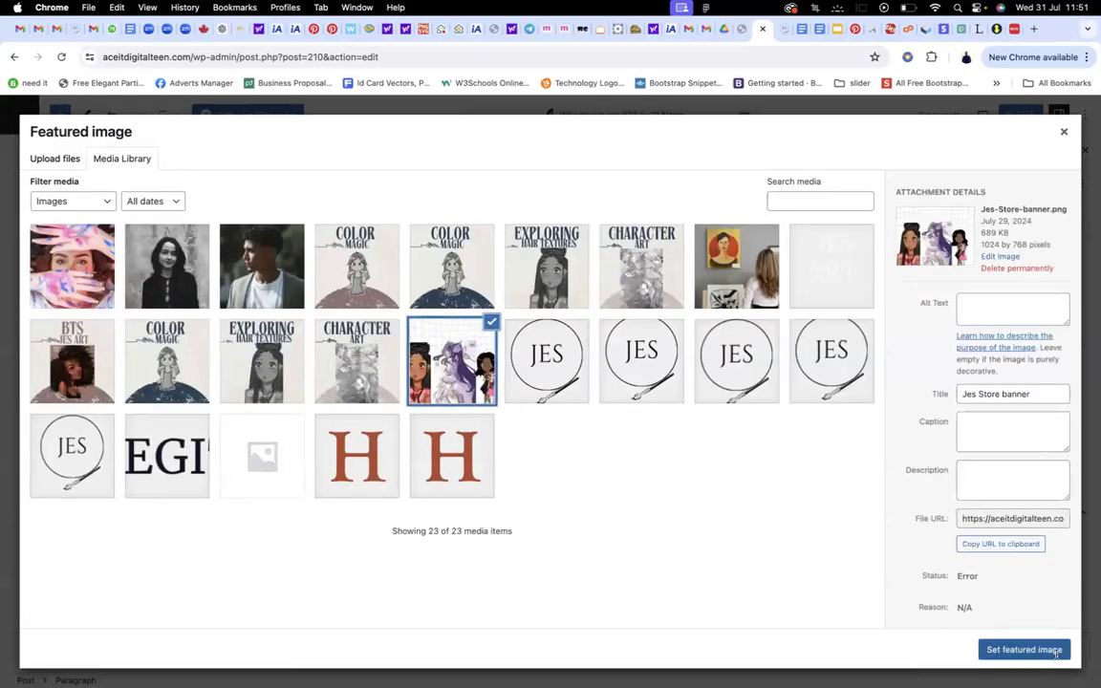
pyautogui.click(1057, 650)
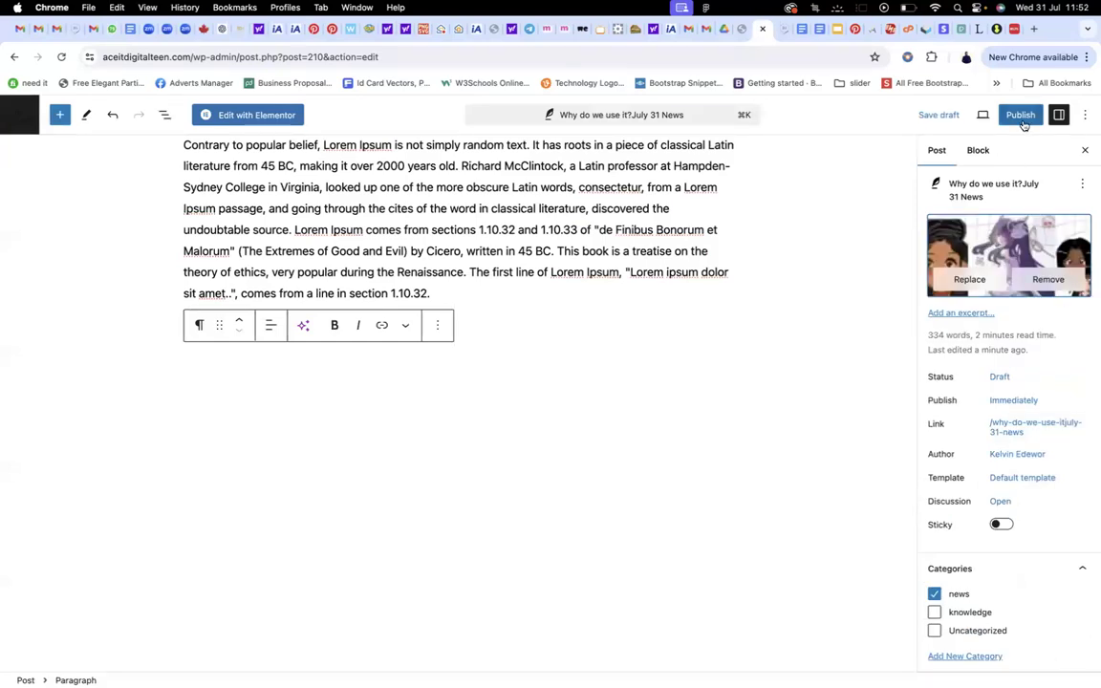
# Publish the July 31 News post and return to the Posts list
pyautogui.click(1022, 119)
pyautogui.click(971, 115)
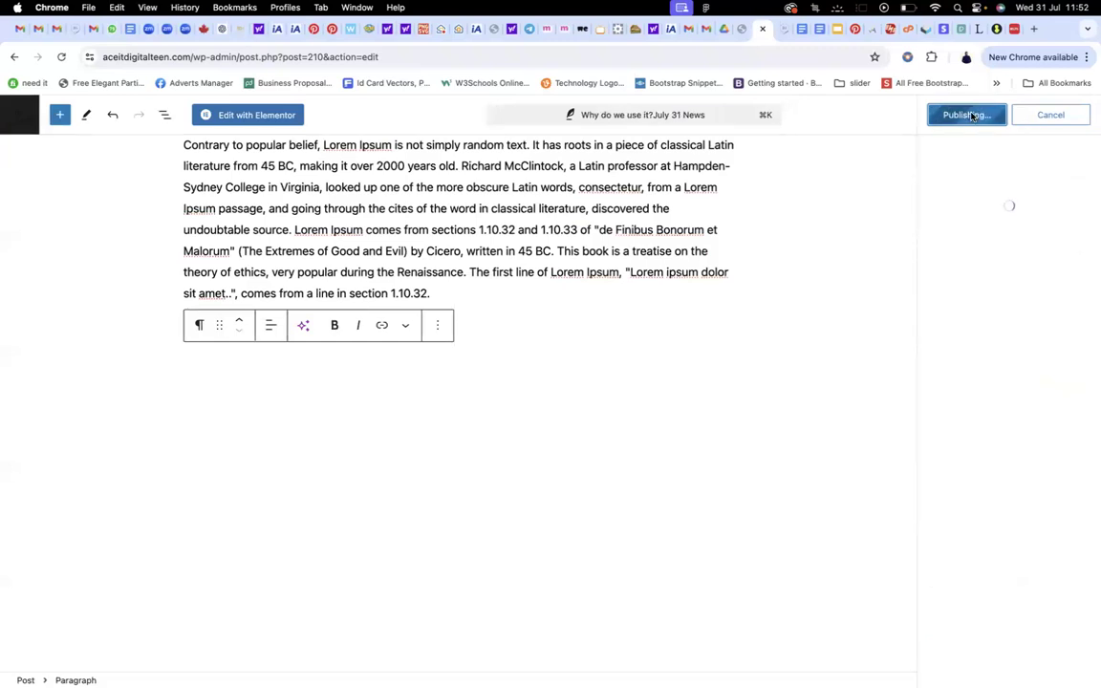
pyautogui.click(21, 112)
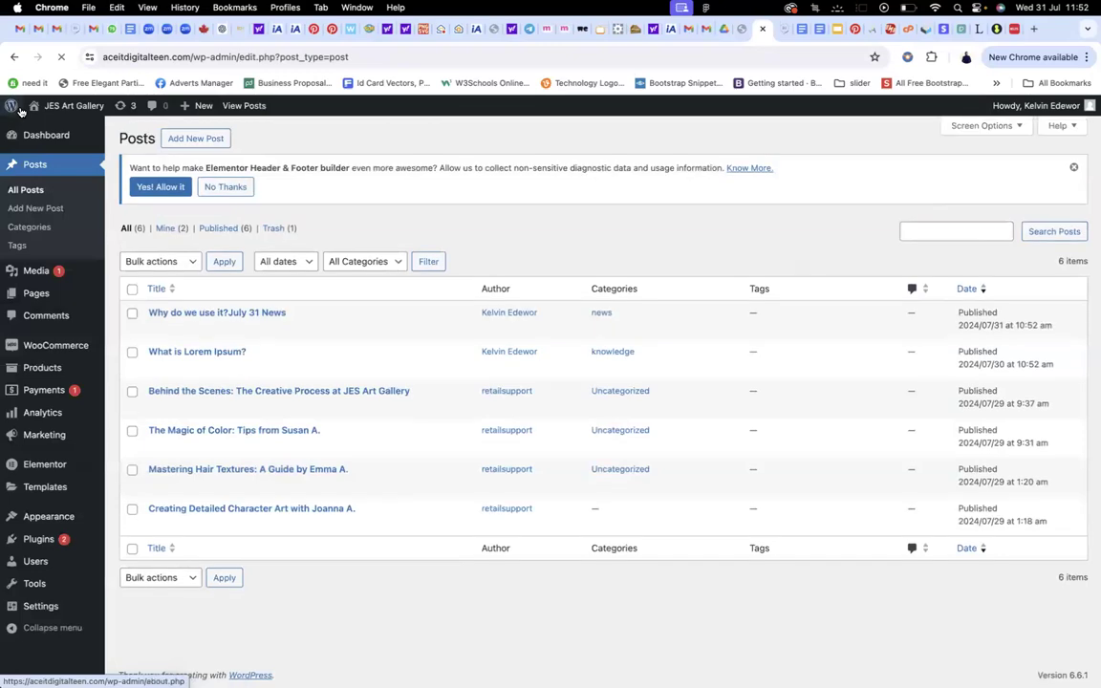
# Go from the live site's home page into the Elementor editor for that page
pyautogui.click(12, 105)
pyautogui.moveTo(62, 115)
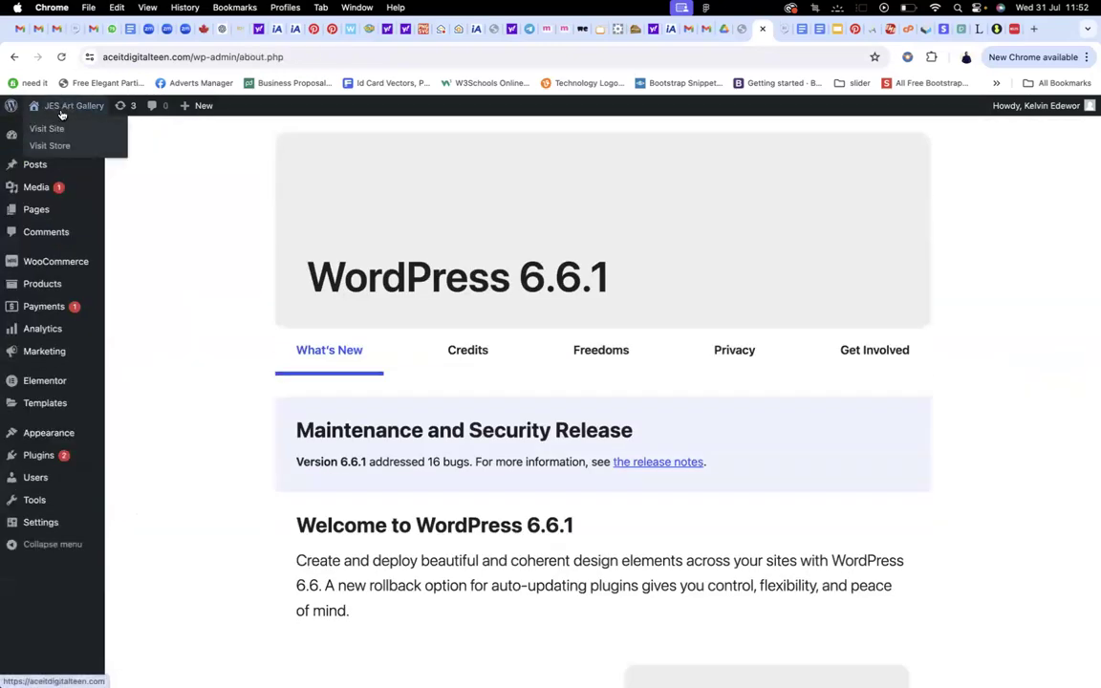
pyautogui.scroll(-20, 433, 209)
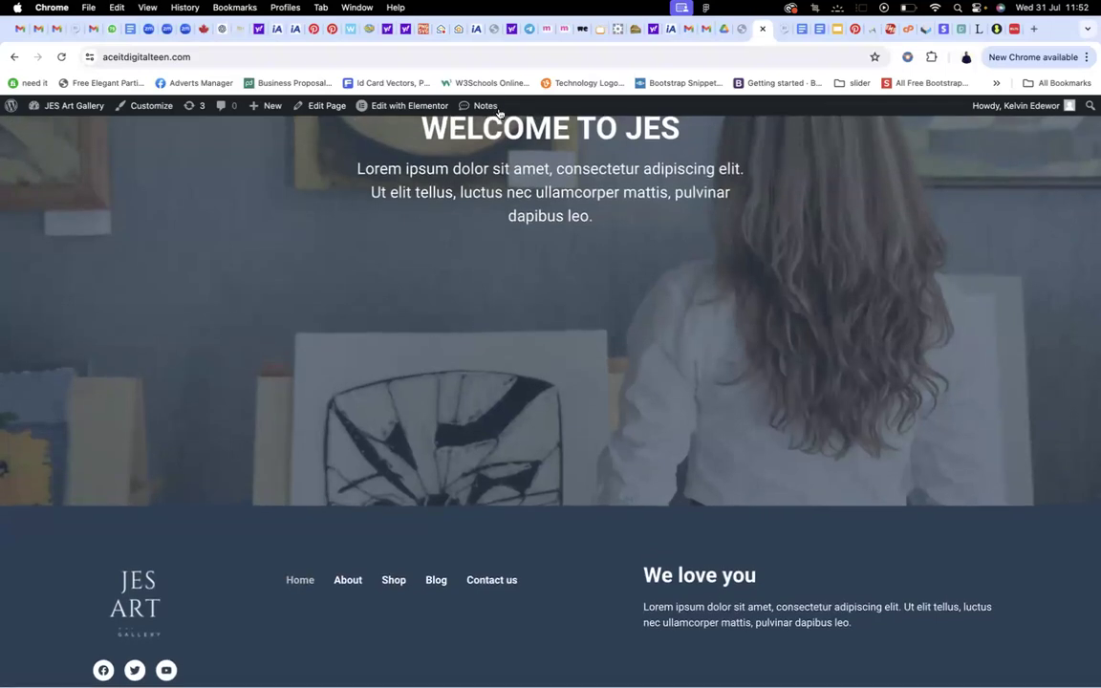
pyautogui.click(415, 108)
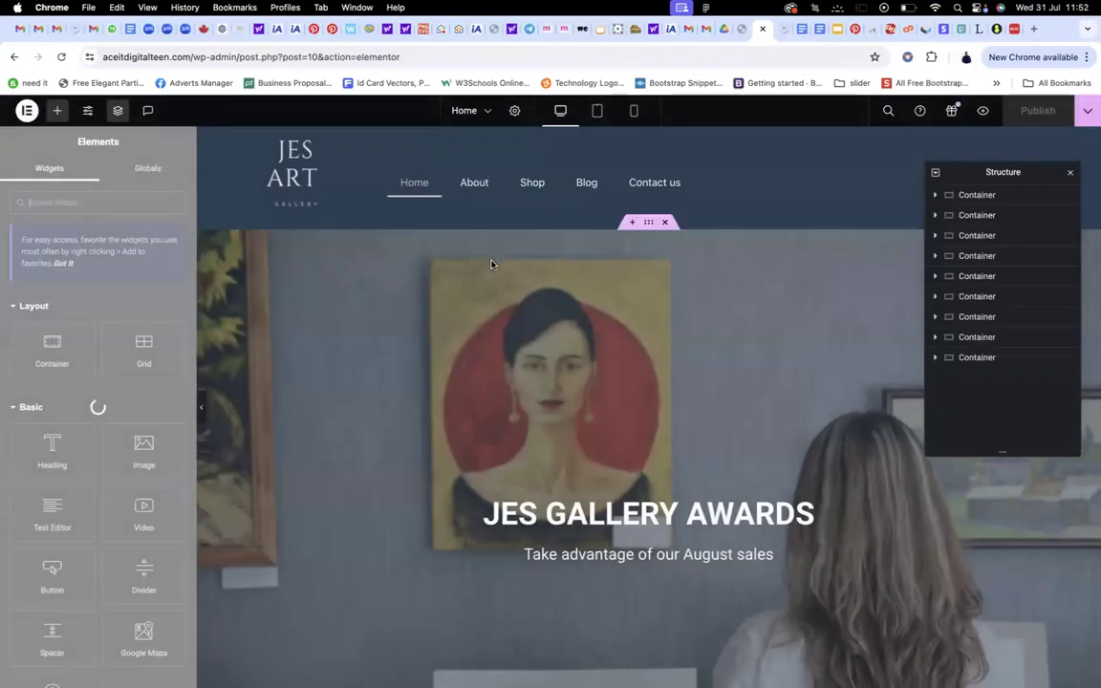
# Duplicate the Latest Blog Post section and move the copy just above the footer
pyautogui.scroll(-15, 491, 265)
pyautogui.scroll(-5, 491, 265)
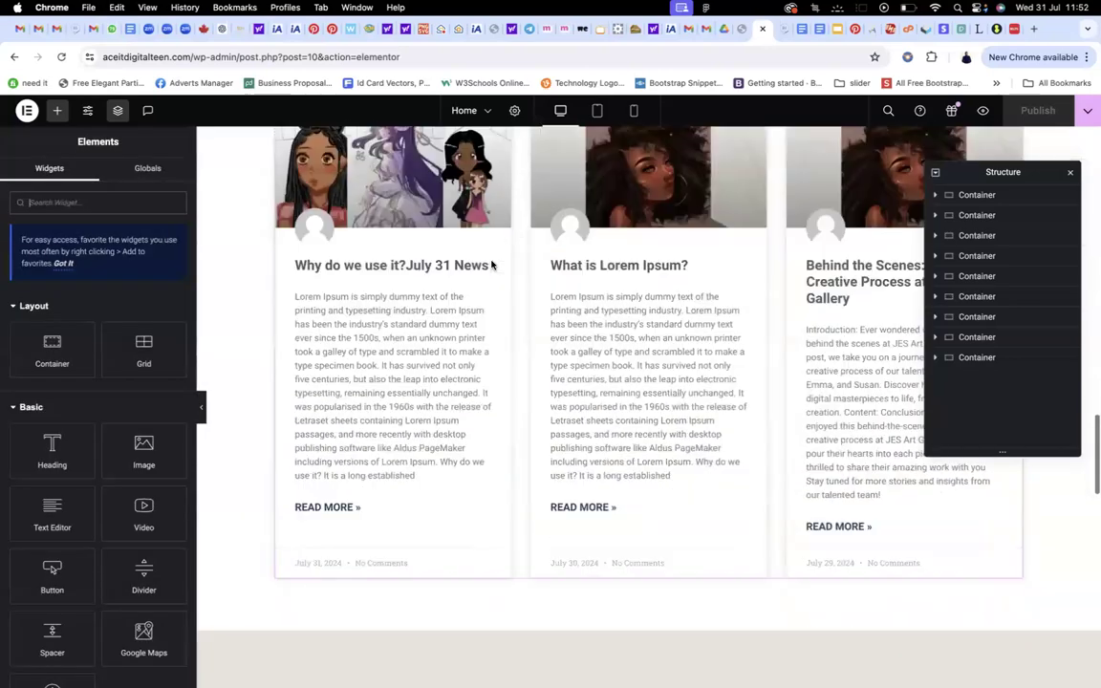
pyautogui.scroll(3, 496, 266)
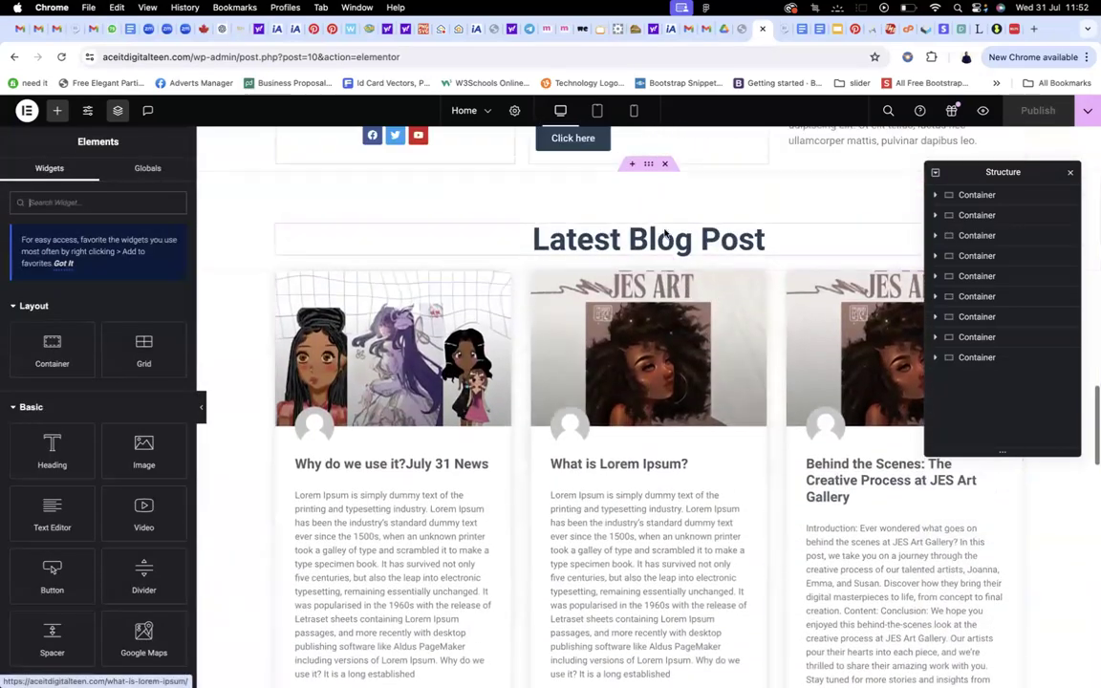
pyautogui.click(653, 164)
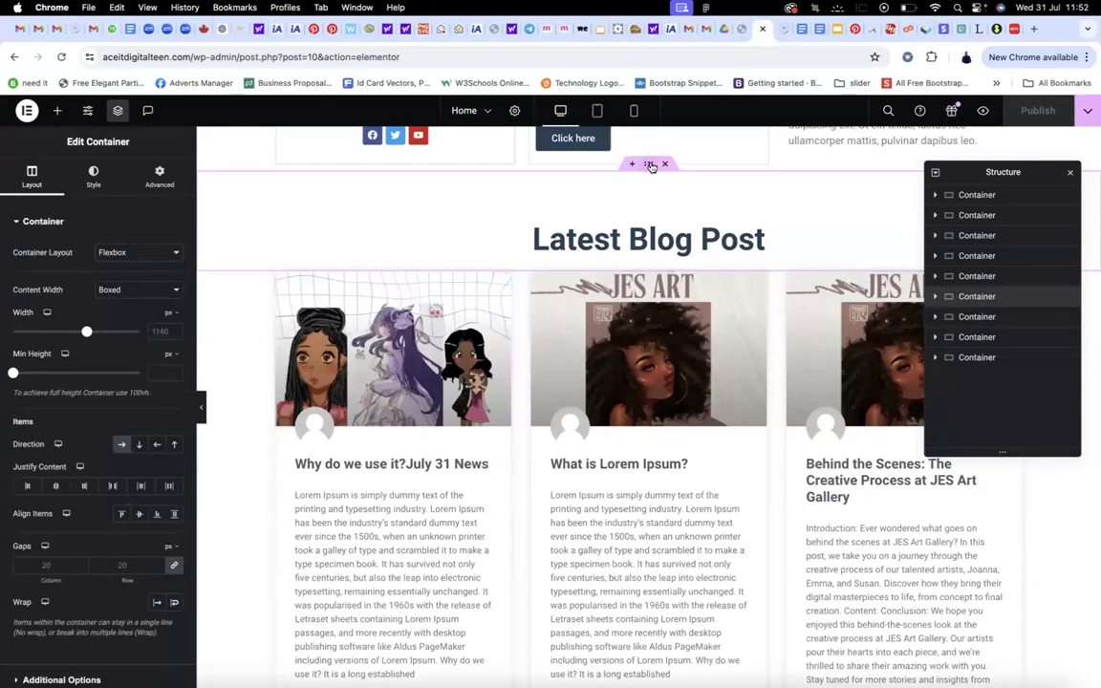
pyautogui.rightClick(981, 303)
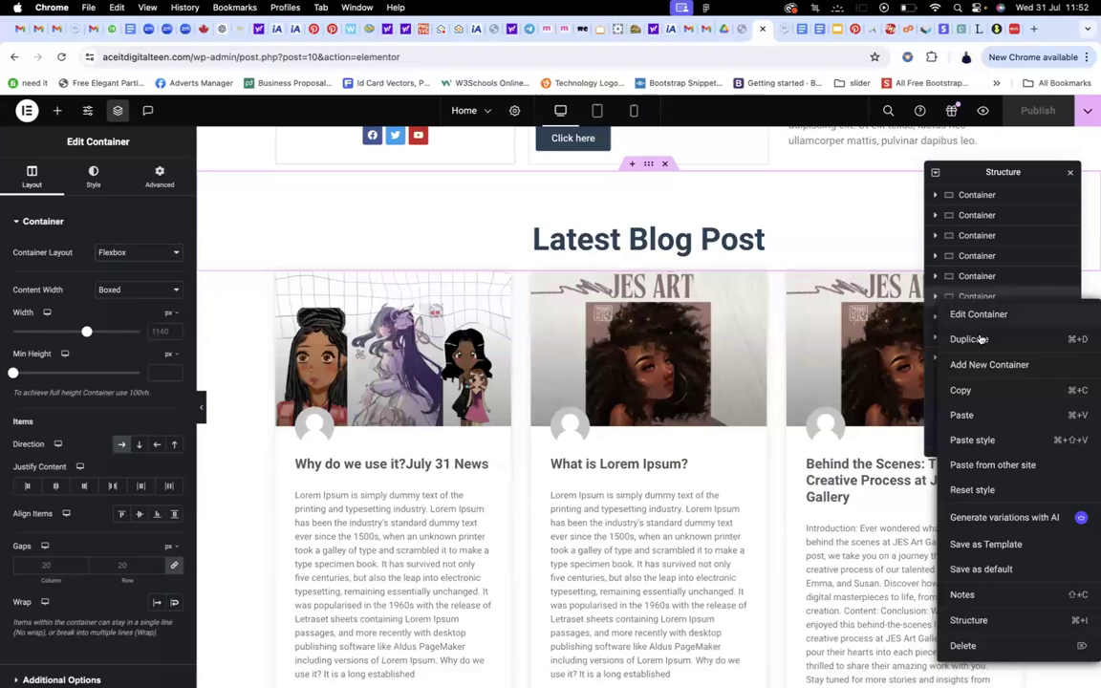
pyautogui.click(971, 338)
pyautogui.moveTo(992, 317); pyautogui.dragTo(983, 405)
pyautogui.moveTo(880, 342); pyautogui.dragTo(836, 331)
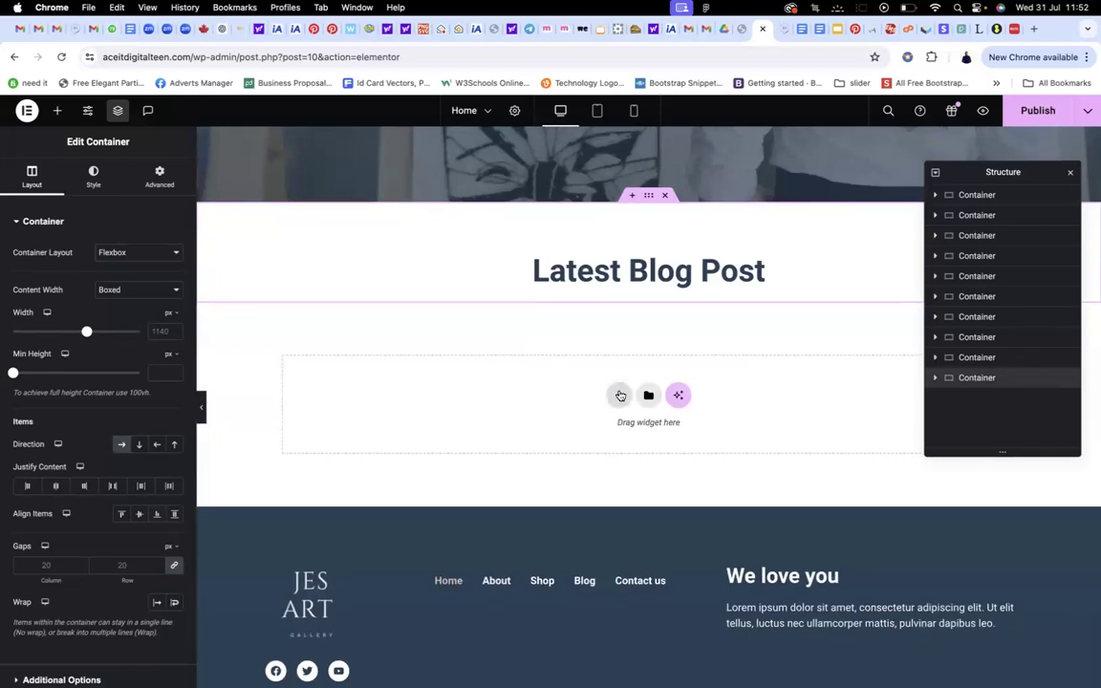
# Add a single-column flexbox container to the copy and drop a Posts widget into it
pyautogui.click(621, 395)
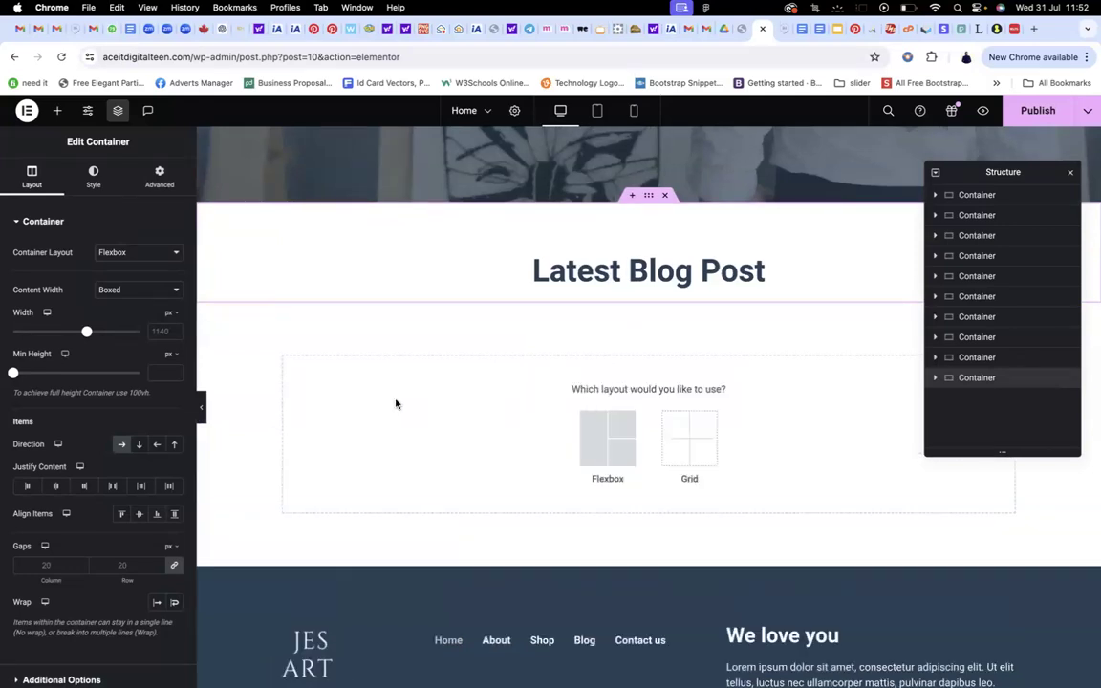
pyautogui.click(592, 419)
pyautogui.scroll(-1, 567, 341)
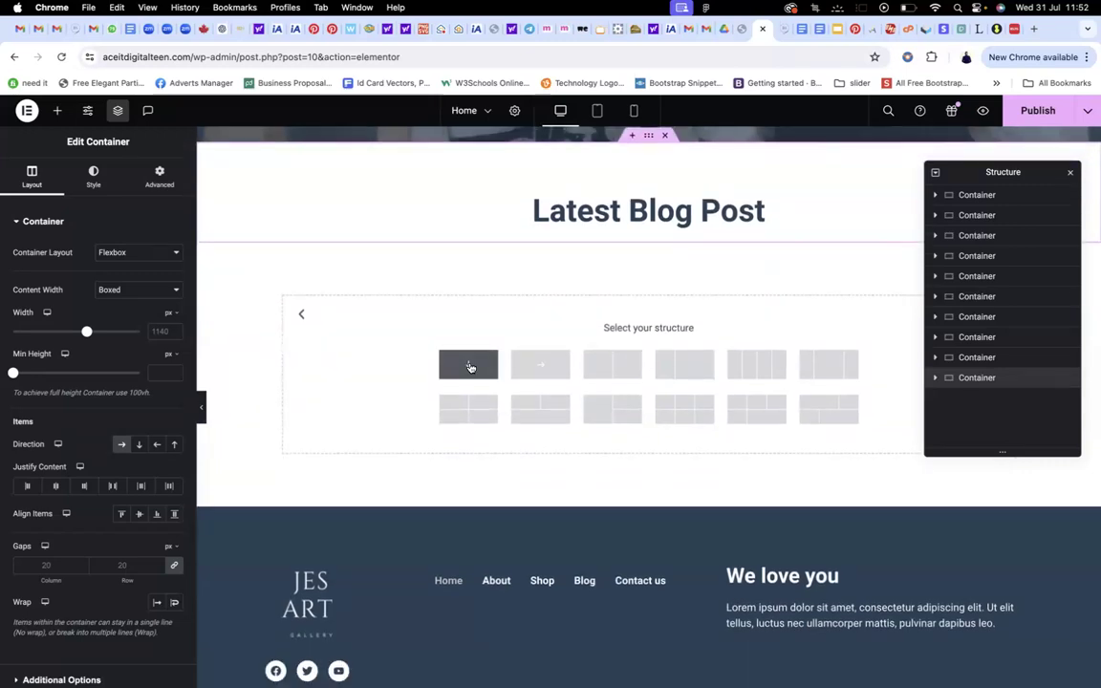
pyautogui.click(469, 367)
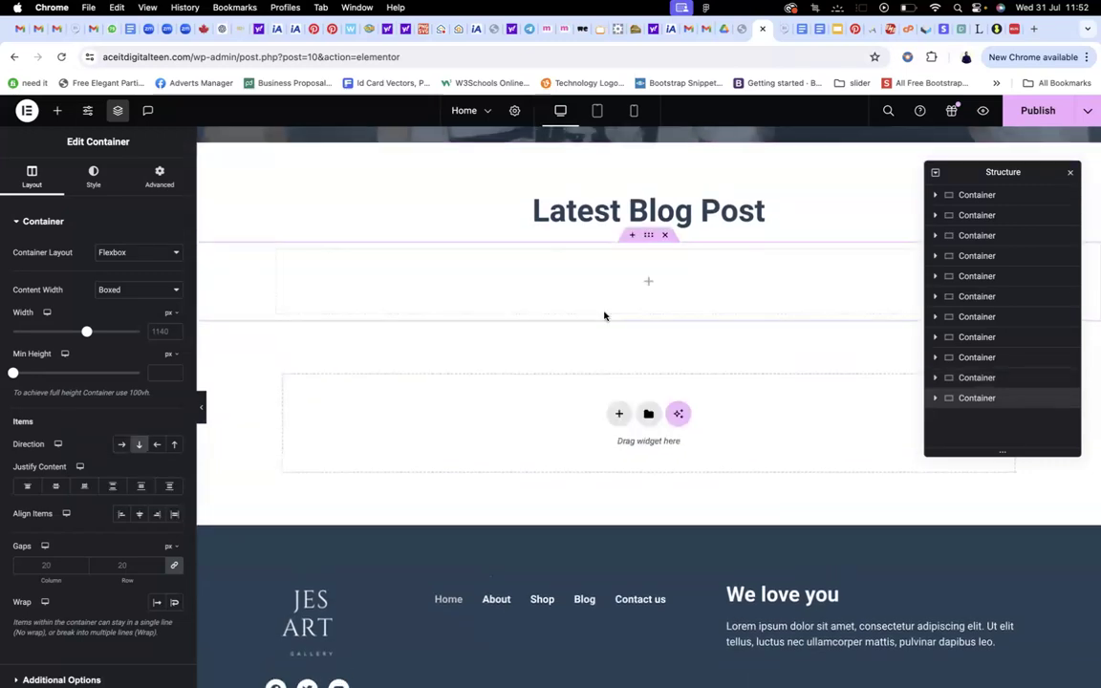
pyautogui.click(650, 283)
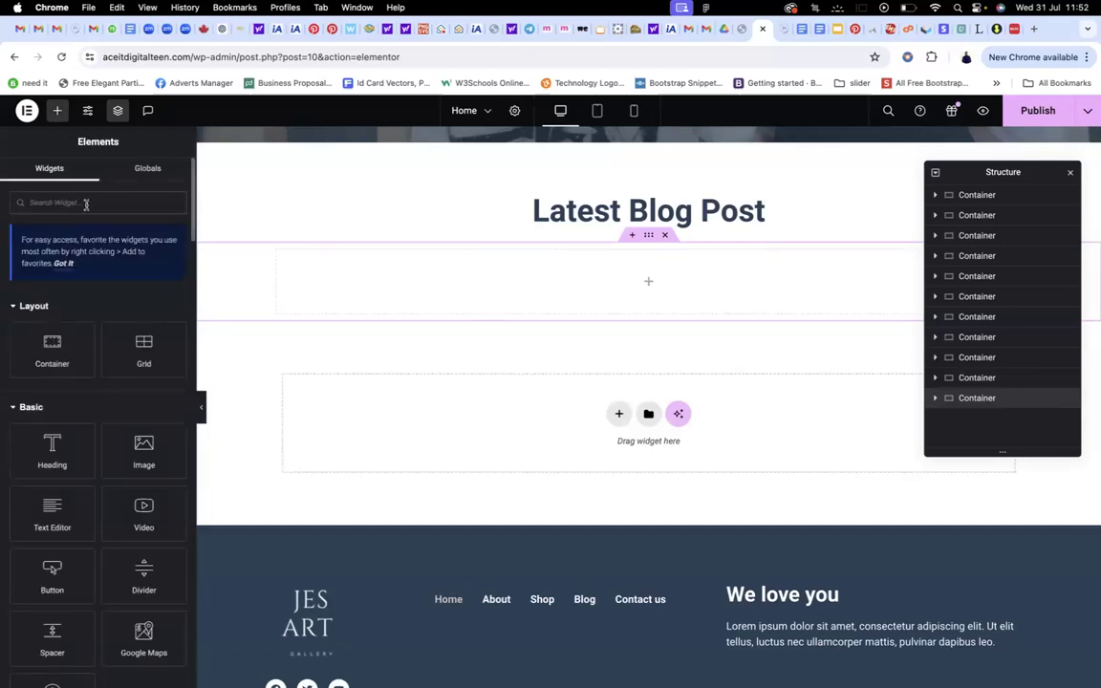
pyautogui.write('post')
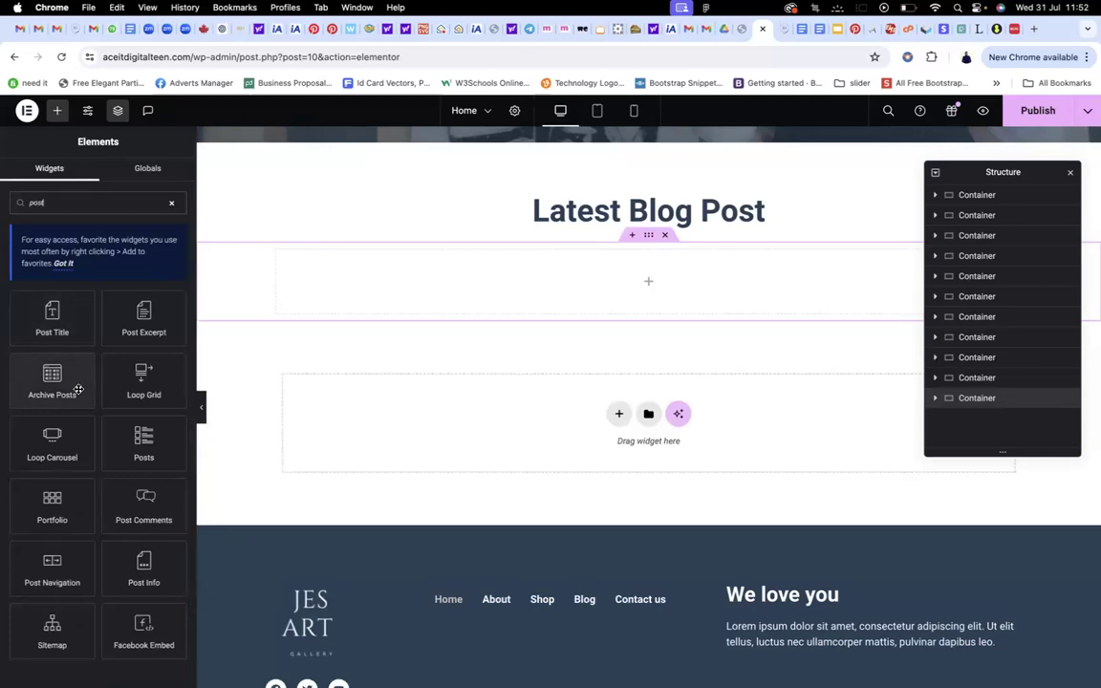
pyautogui.write('s')
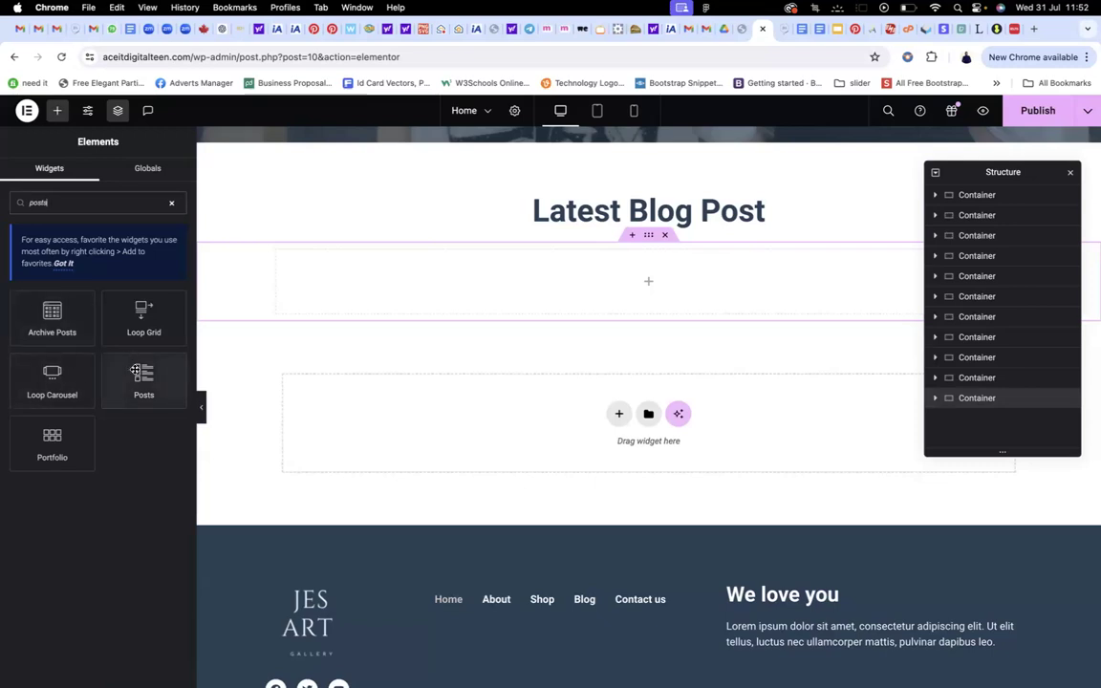
pyautogui.moveTo(141, 376); pyautogui.dragTo(534, 314)
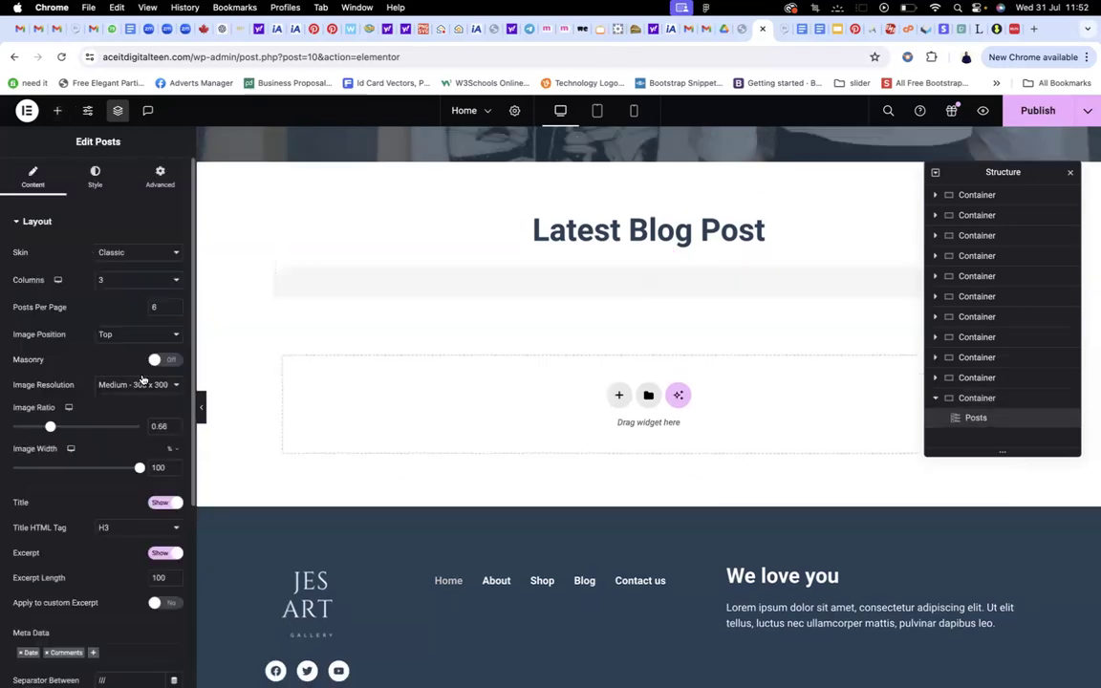
# Give the Posts widget's Read More links a dark global colour and the body text font
pyautogui.scroll(-10, 534, 314)
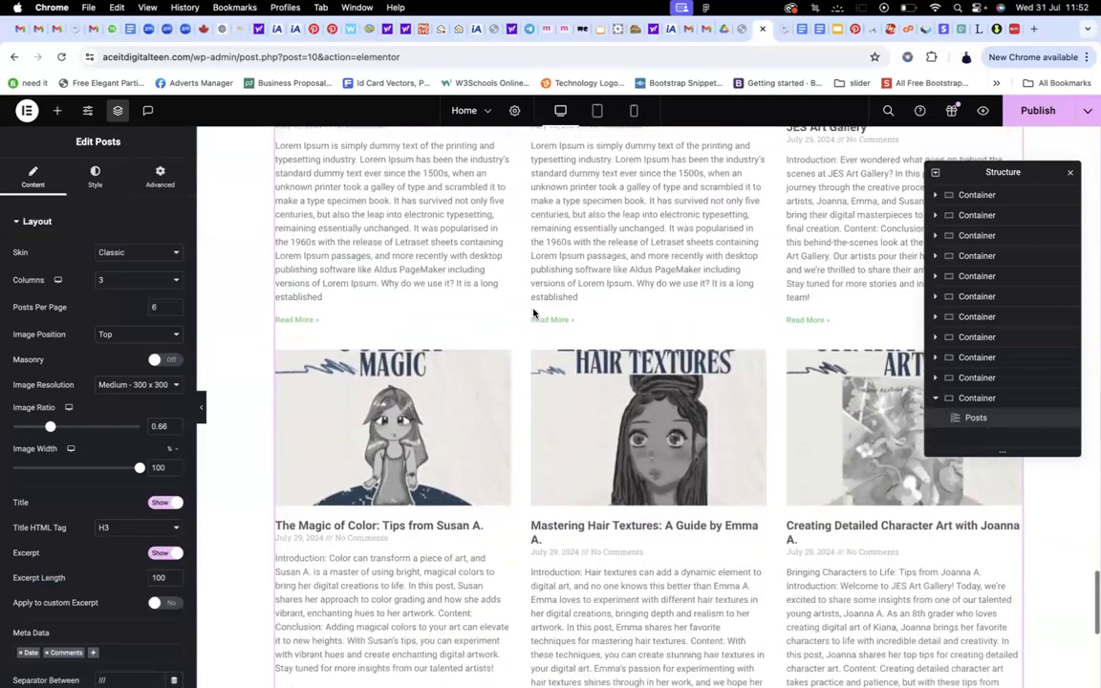
pyautogui.scroll(8, 534, 314)
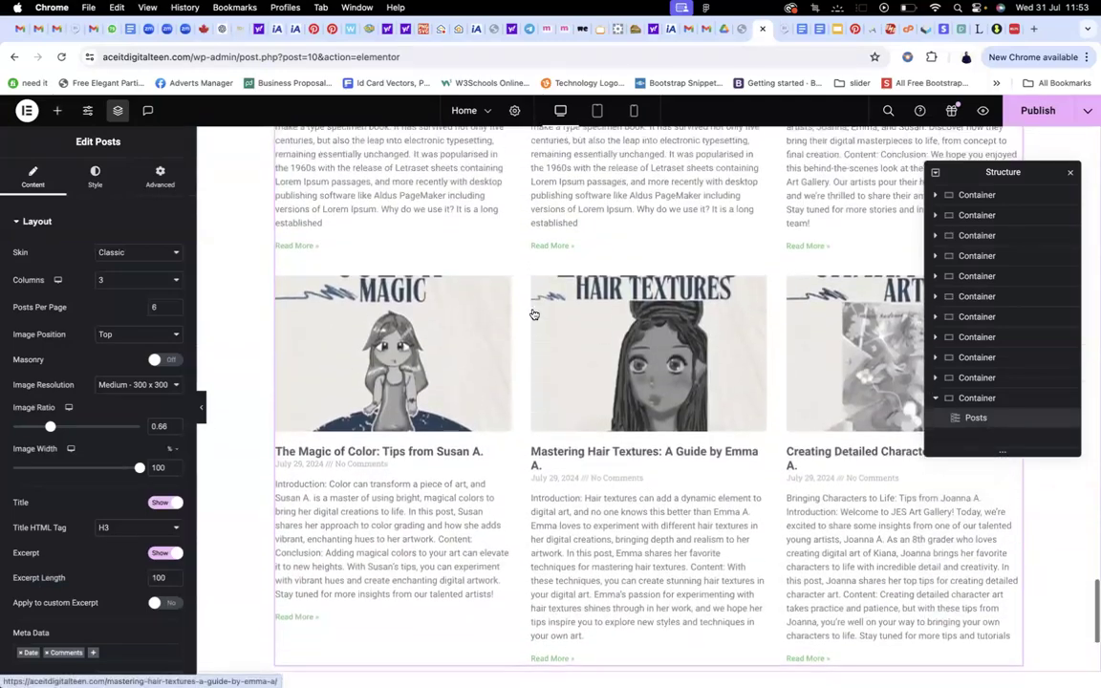
pyautogui.scroll(-2, 534, 315)
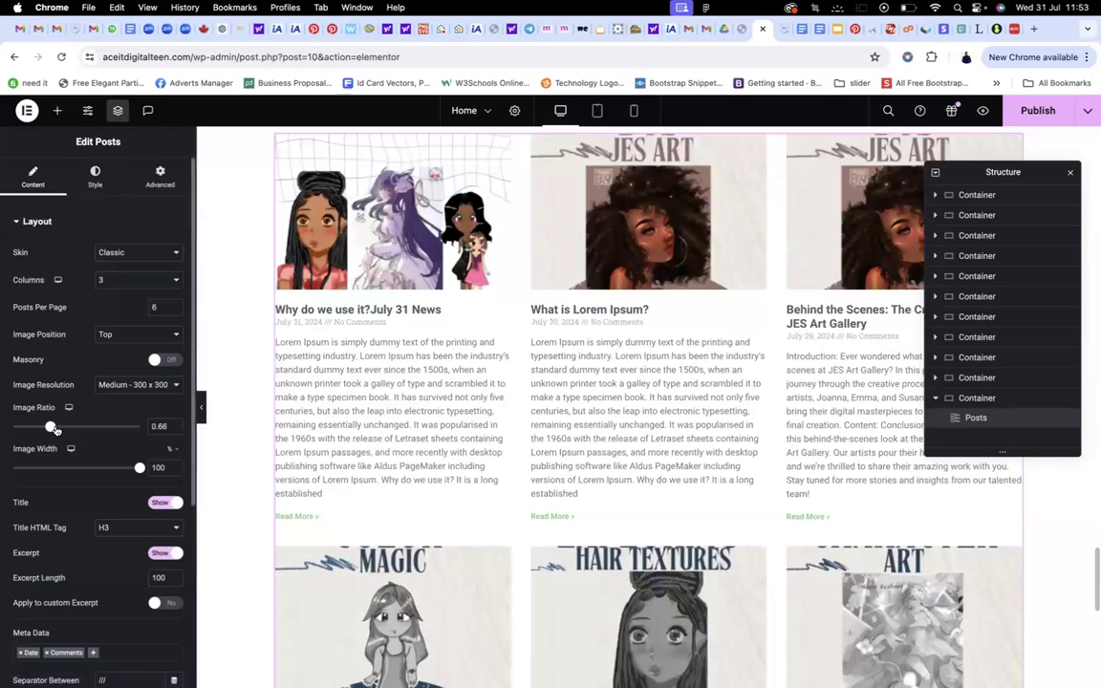
pyautogui.scroll(-5, 59, 422)
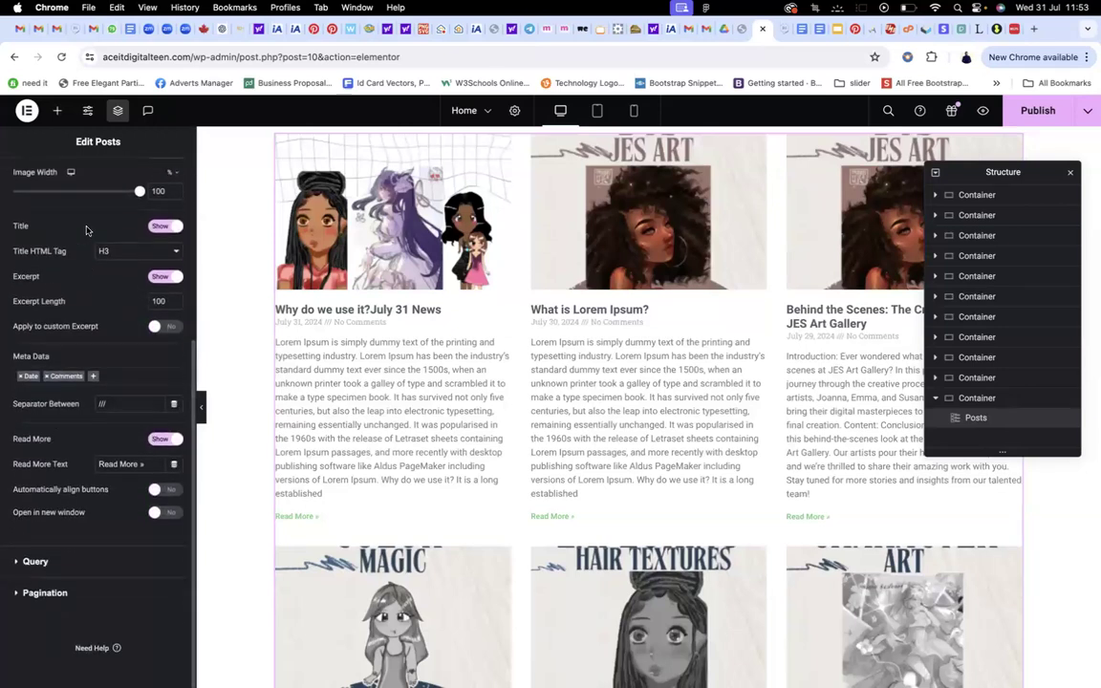
pyautogui.scroll(6, 87, 269)
pyautogui.click(95, 177)
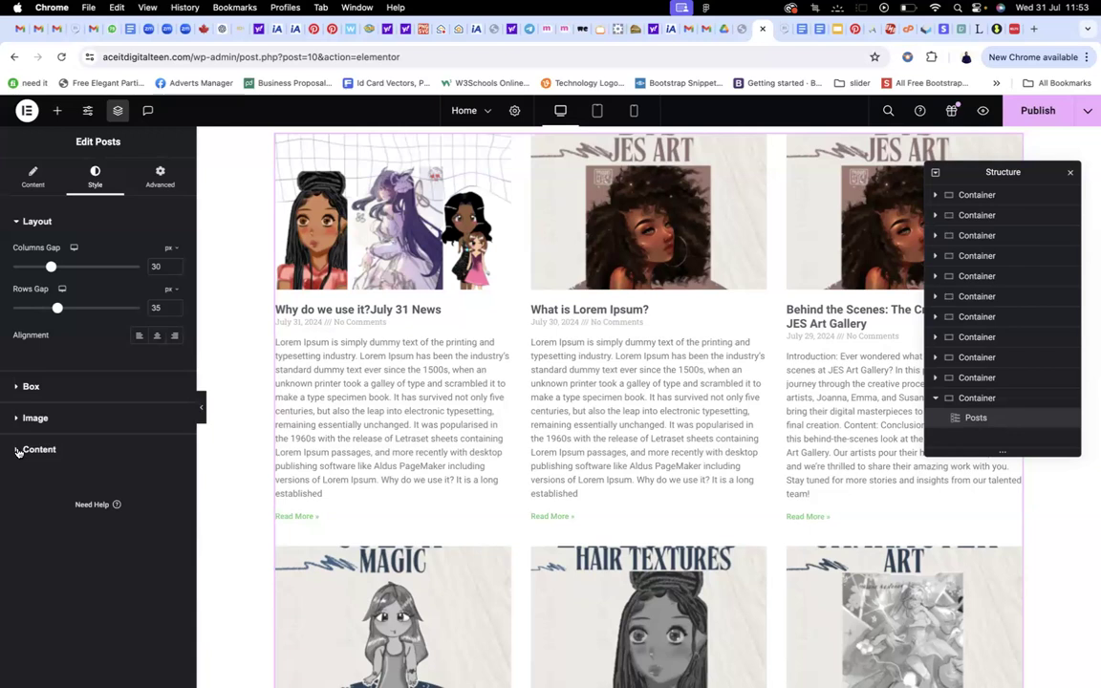
pyautogui.click(18, 452)
pyautogui.scroll(-5, 69, 491)
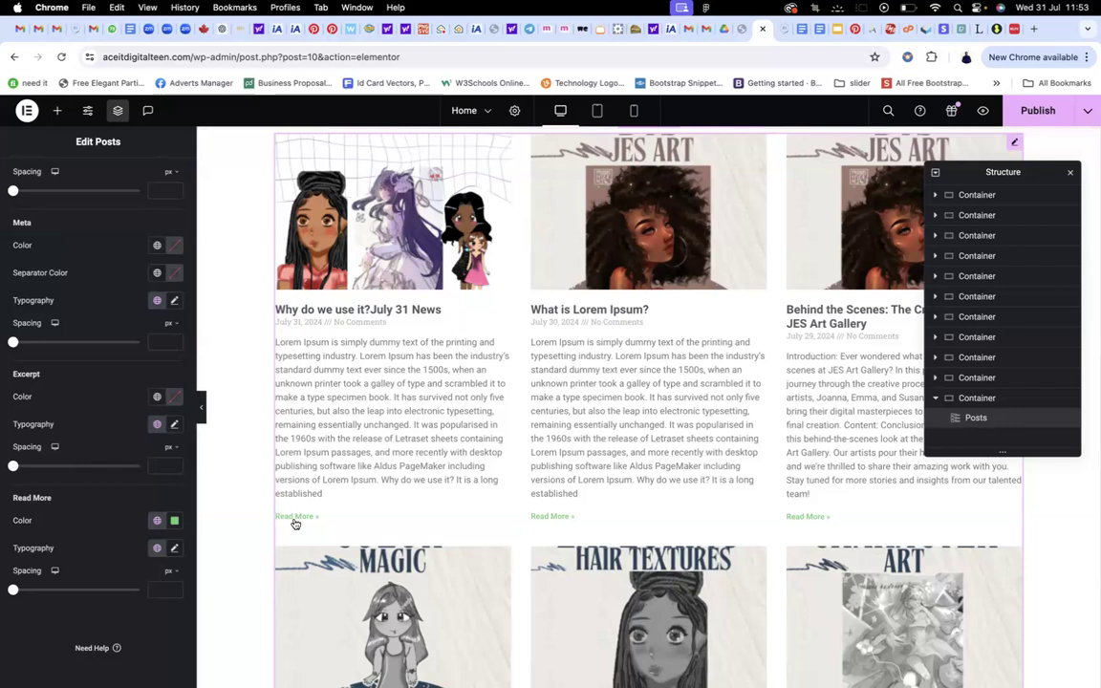
pyautogui.click(159, 521)
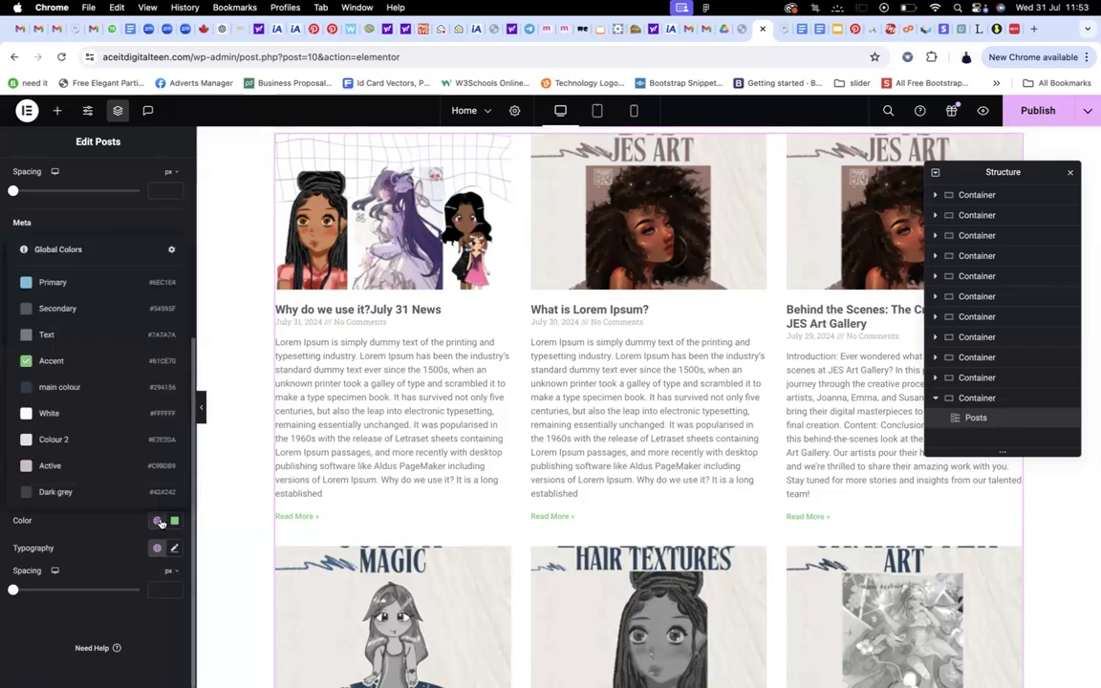
pyautogui.click(59, 386)
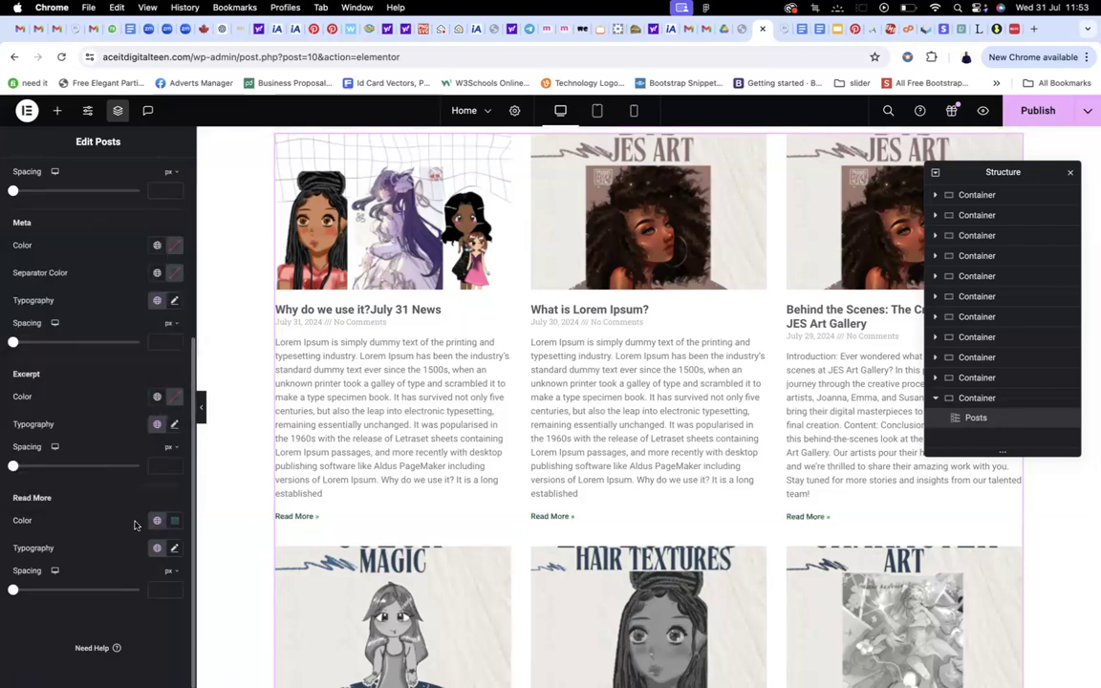
pyautogui.click(157, 548)
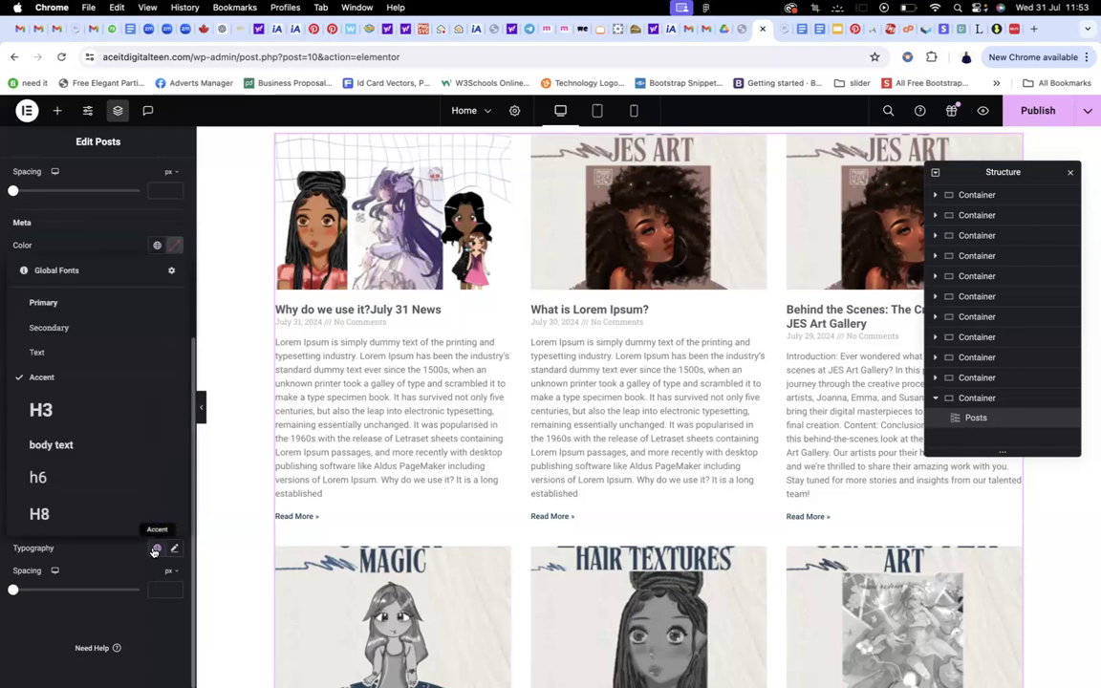
pyautogui.click(72, 448)
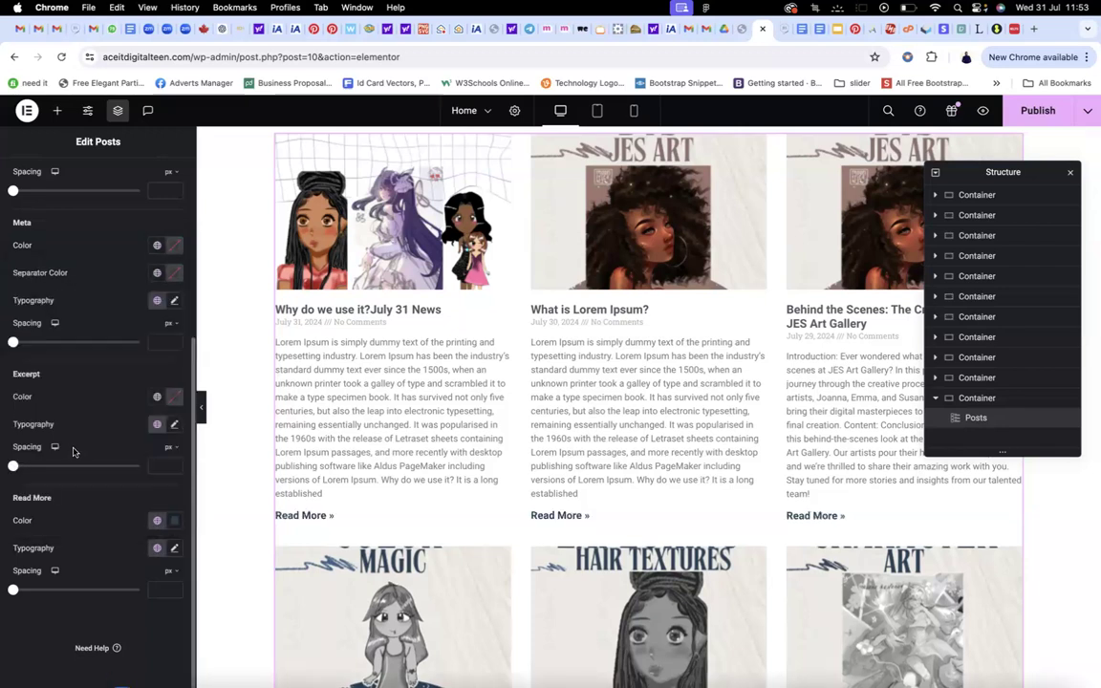
# Publish the Home page and review the new six-post grid
pyautogui.scroll(-10, 401, 397)
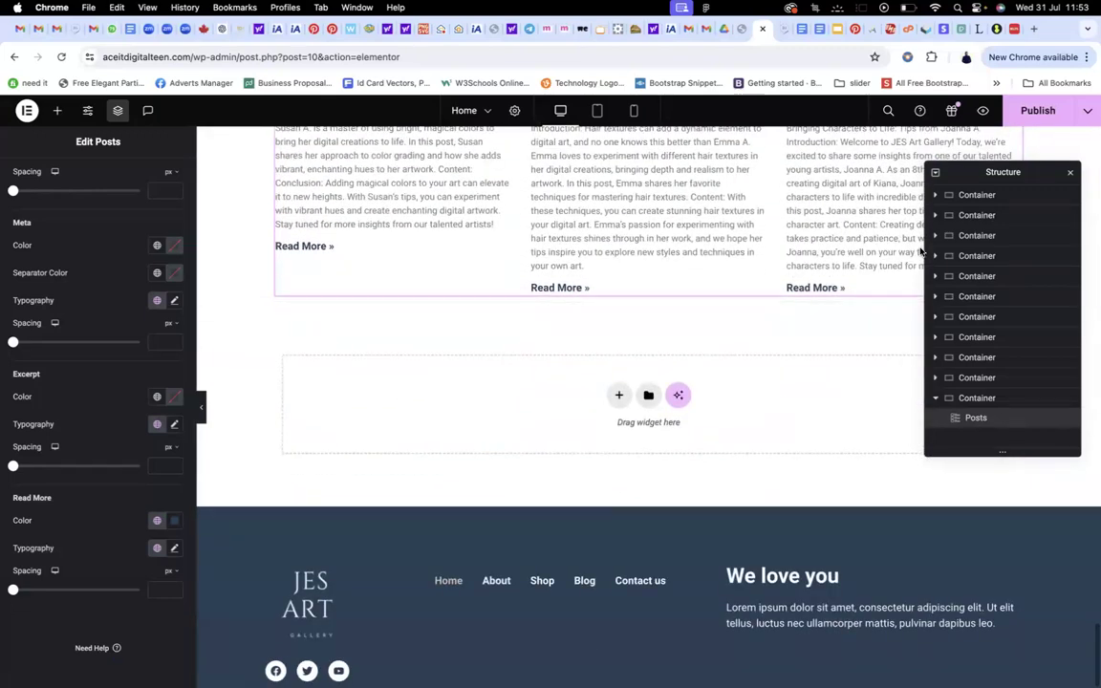
pyautogui.click(1040, 109)
pyautogui.scroll(15, 640, 289)
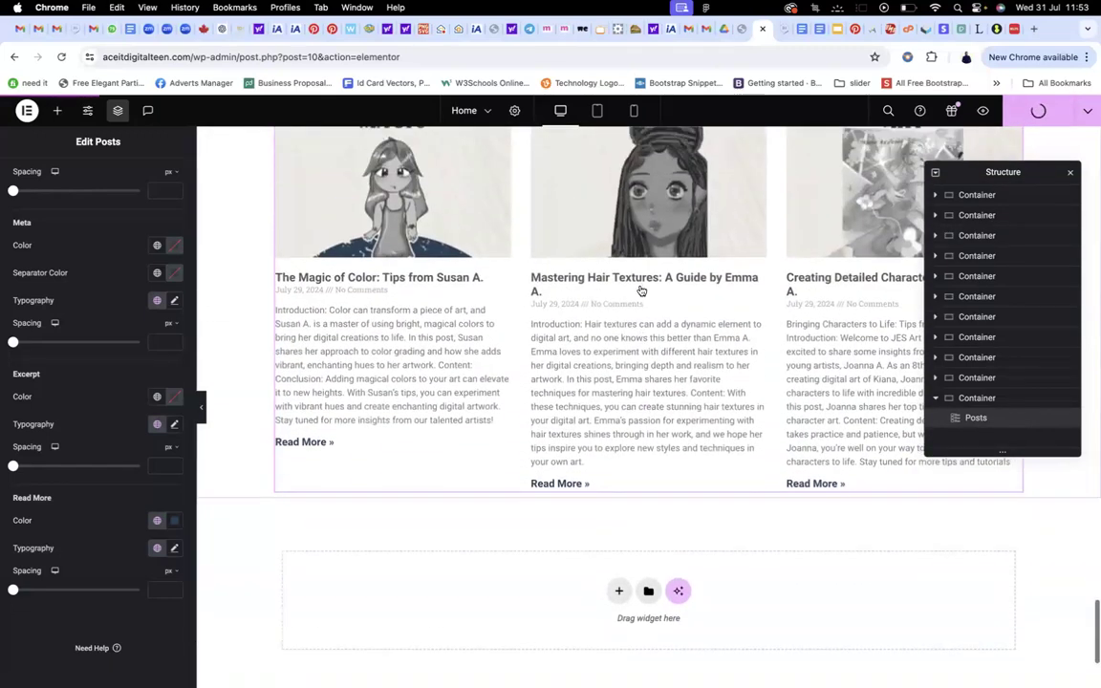
pyautogui.scroll(7, 640, 290)
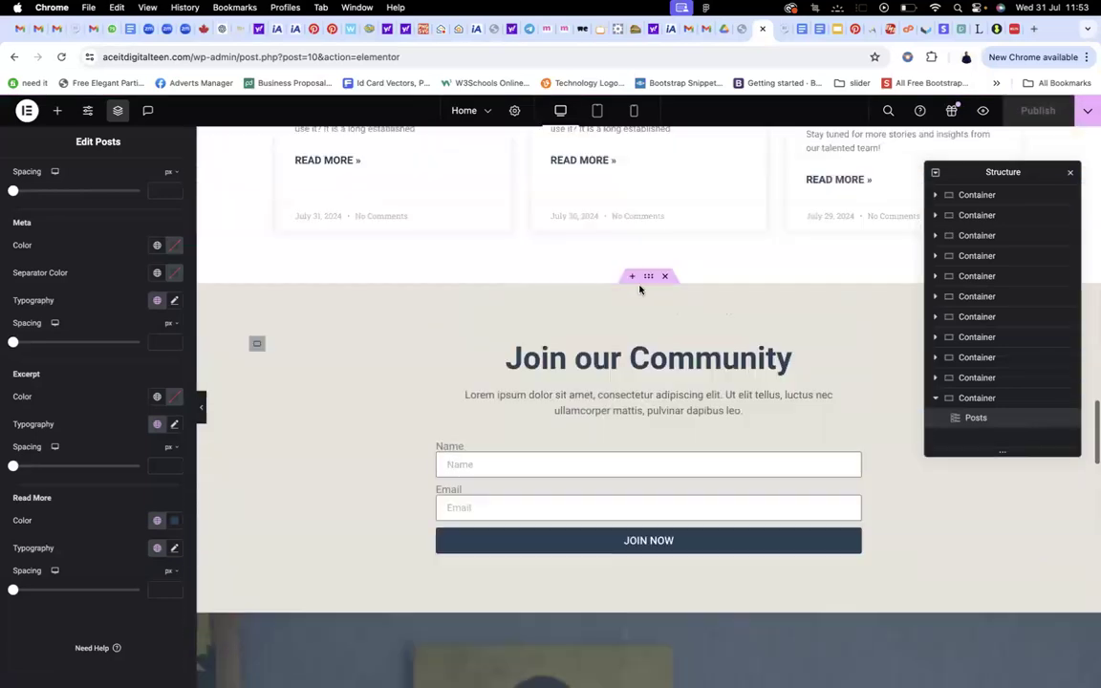
pyautogui.scroll(-2, 619, 289)
pyautogui.scroll(-1, 619, 288)
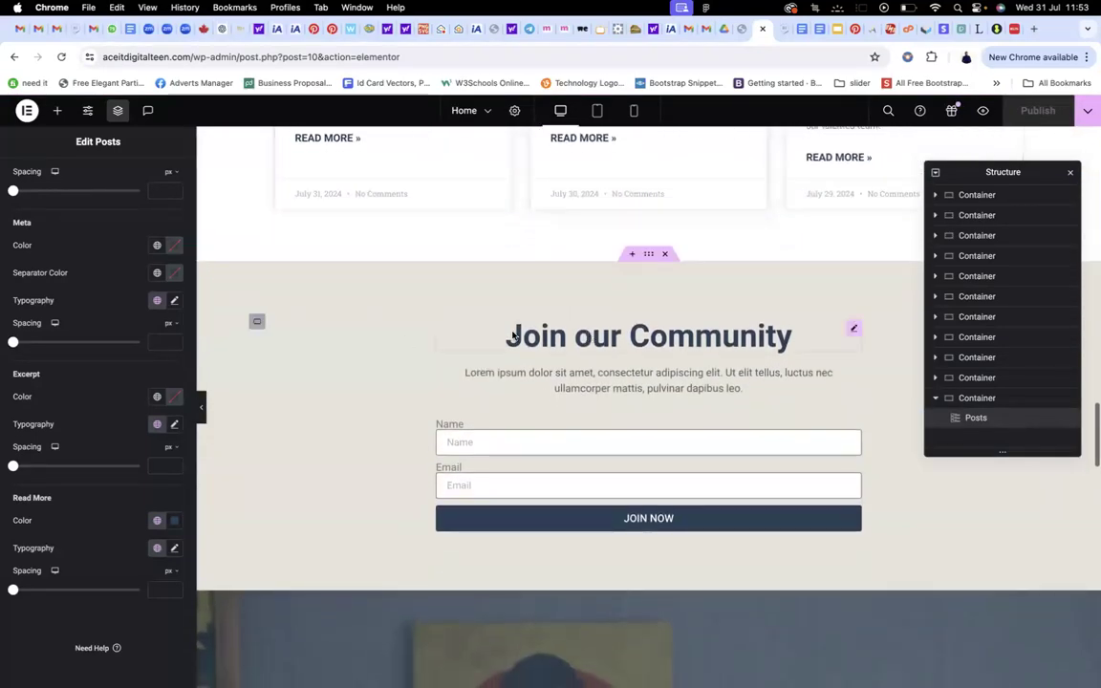
pyautogui.scroll(-3, 614, 364)
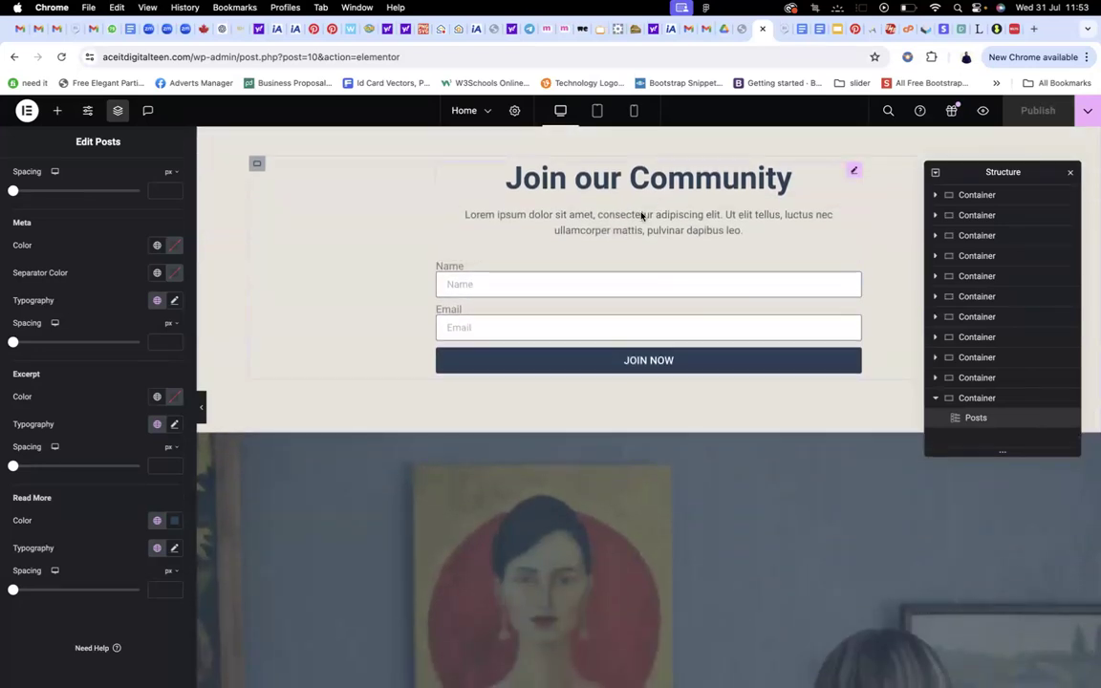
pyautogui.click(27, 110)
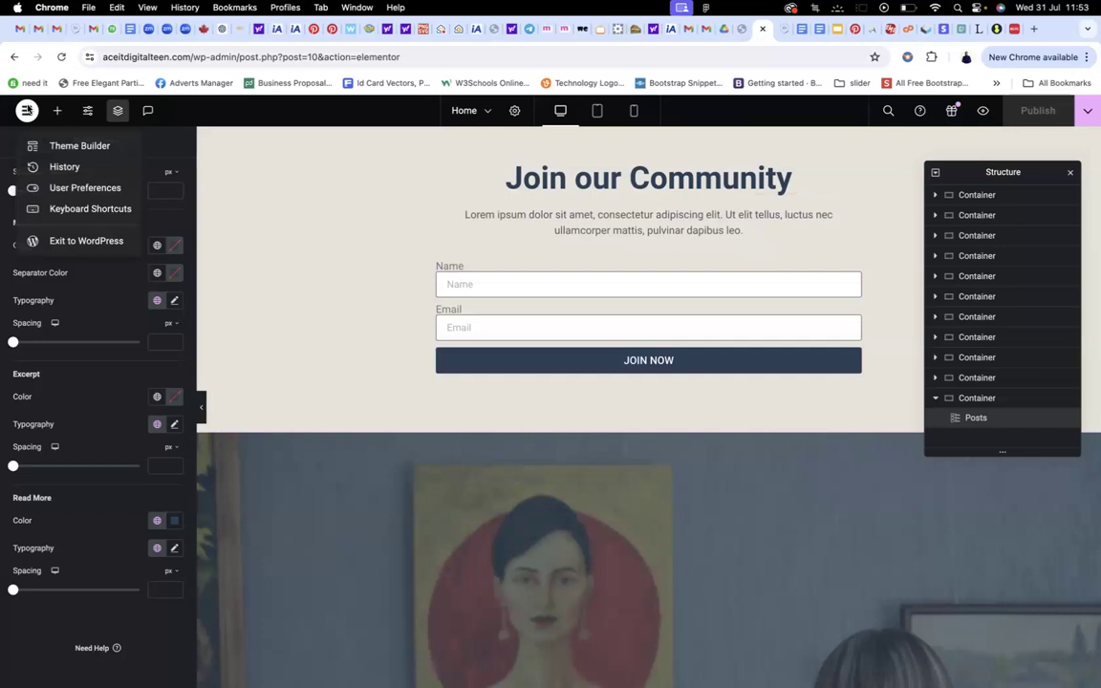
# Exit Elementor back to the WordPress Pages list on the way to the live site
pyautogui.click(47, 245)
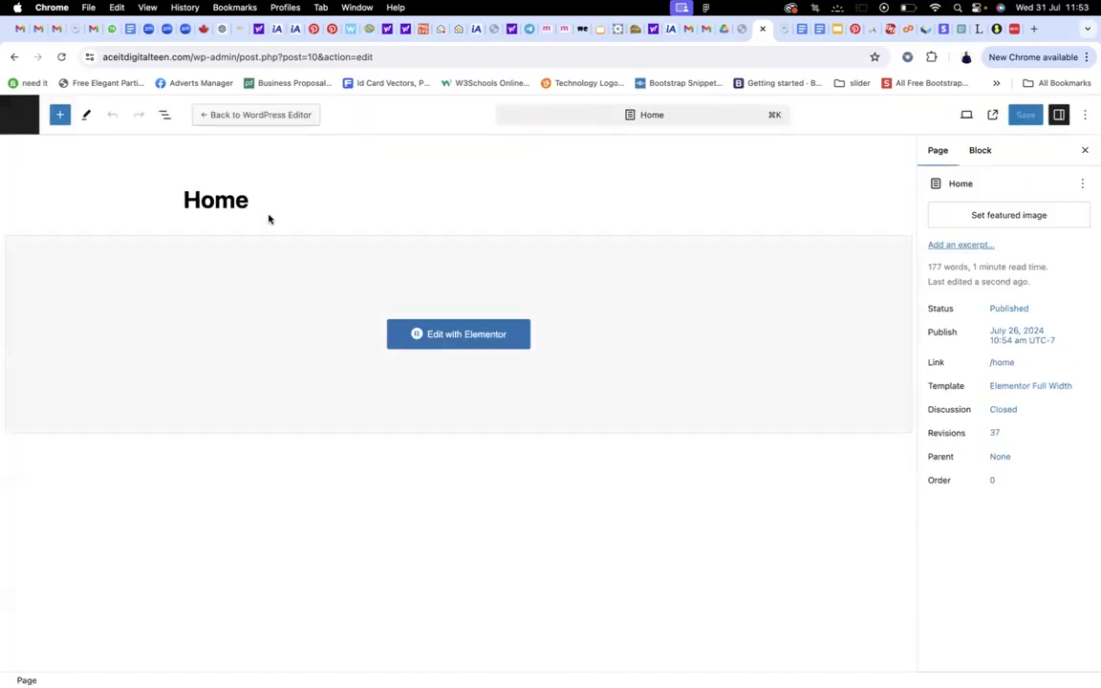
pyautogui.click(27, 121)
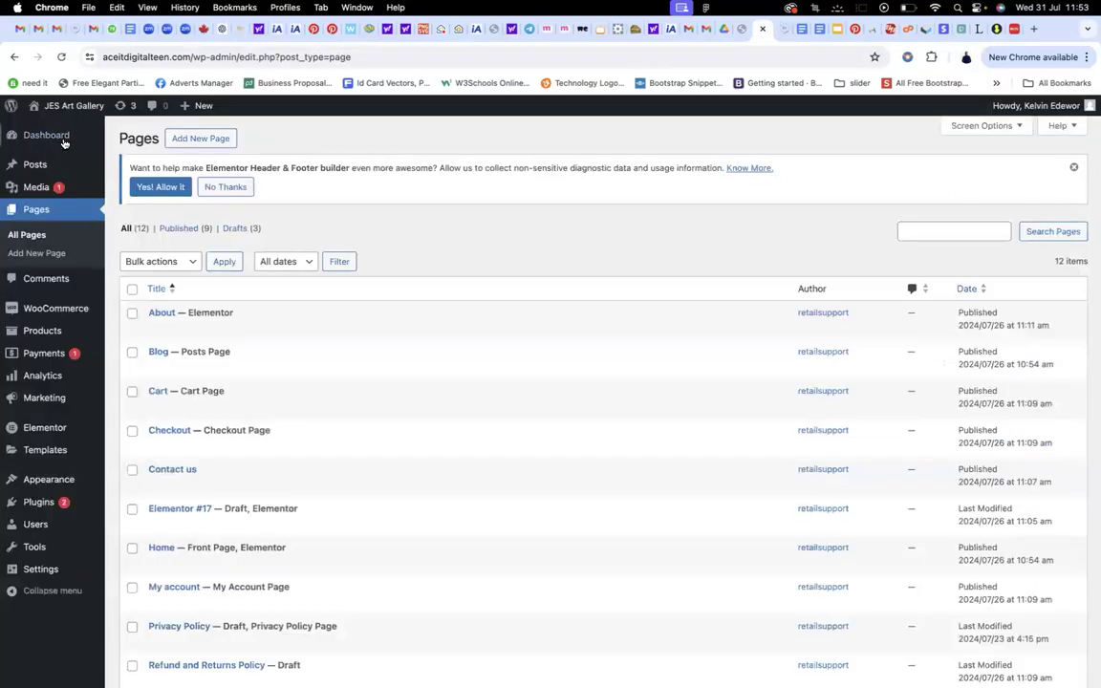
pyautogui.moveTo(54, 110)
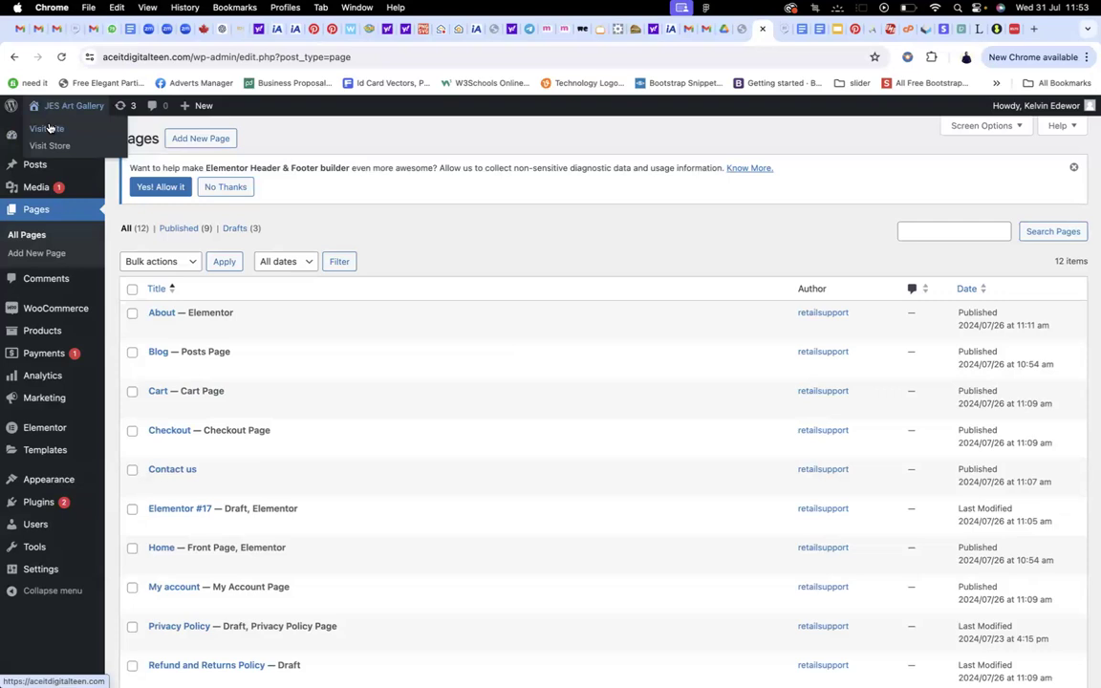
pyautogui.scroll(-2, 299, 261)
pyautogui.scroll(2, 299, 262)
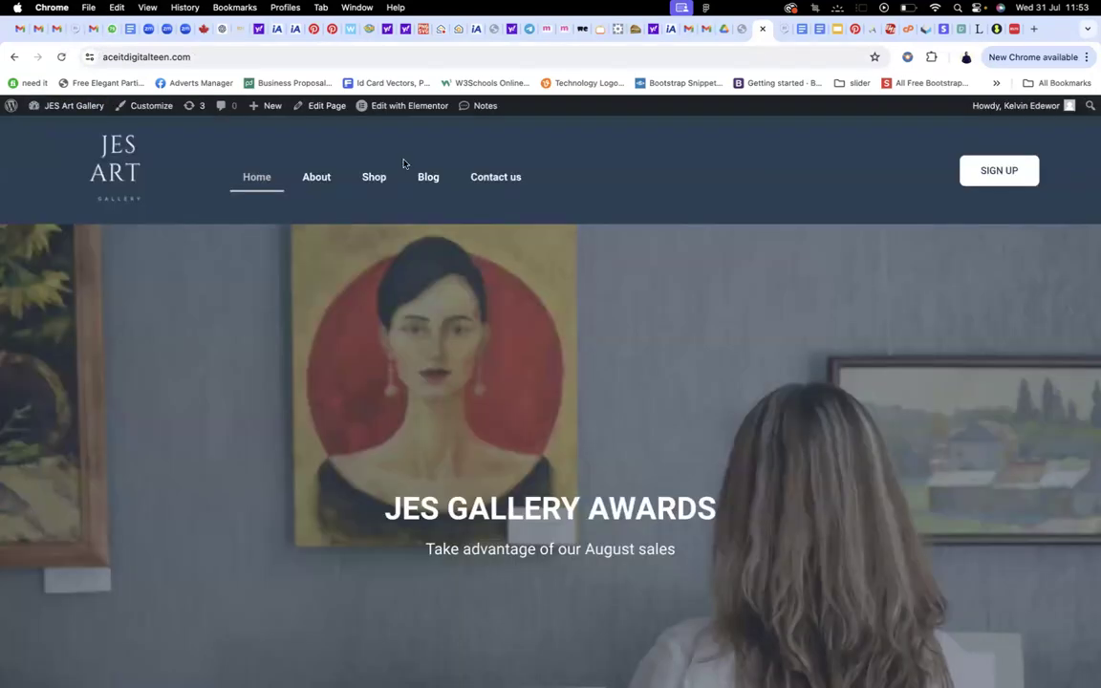
# View the live Contact us page, then return to the admin Dashboard
pyautogui.click(489, 184)
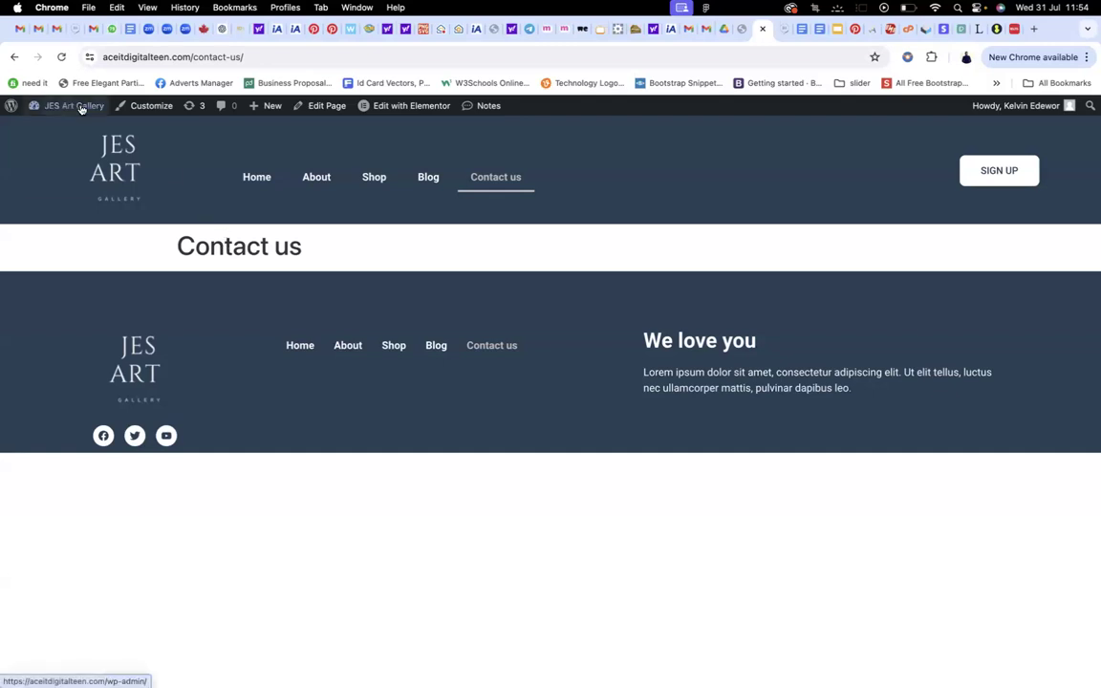
pyautogui.moveTo(82, 108)
pyautogui.click(62, 130)
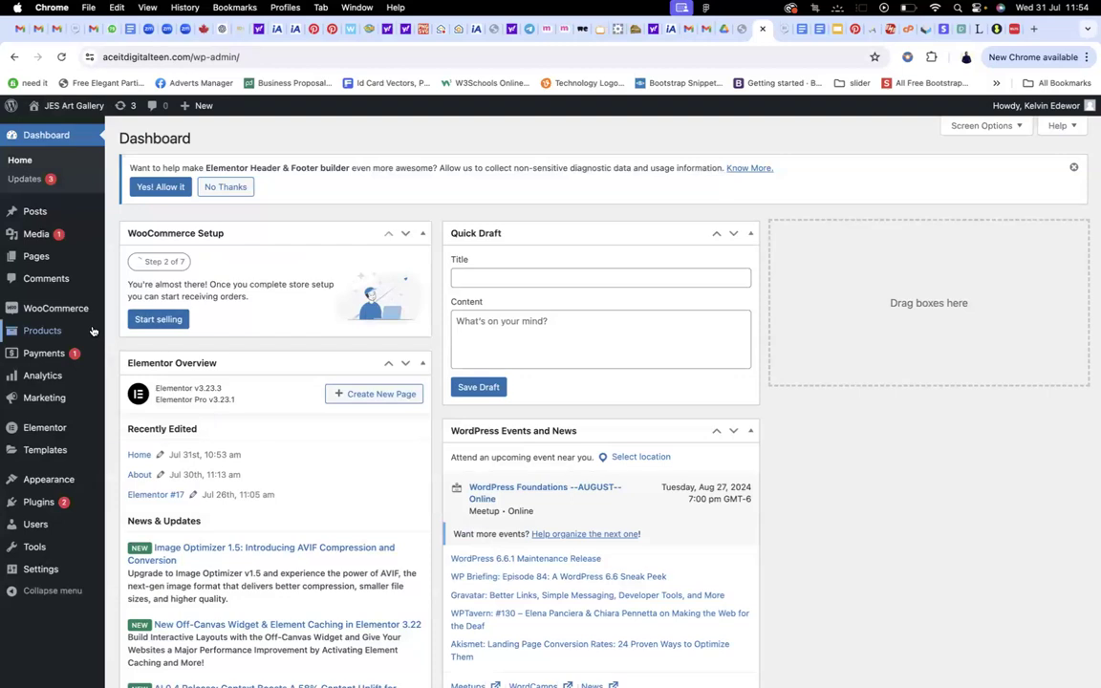
# Quick Edit Contact us to use the Elementor Full Width template, then visit the live site
pyautogui.moveTo(60, 326)
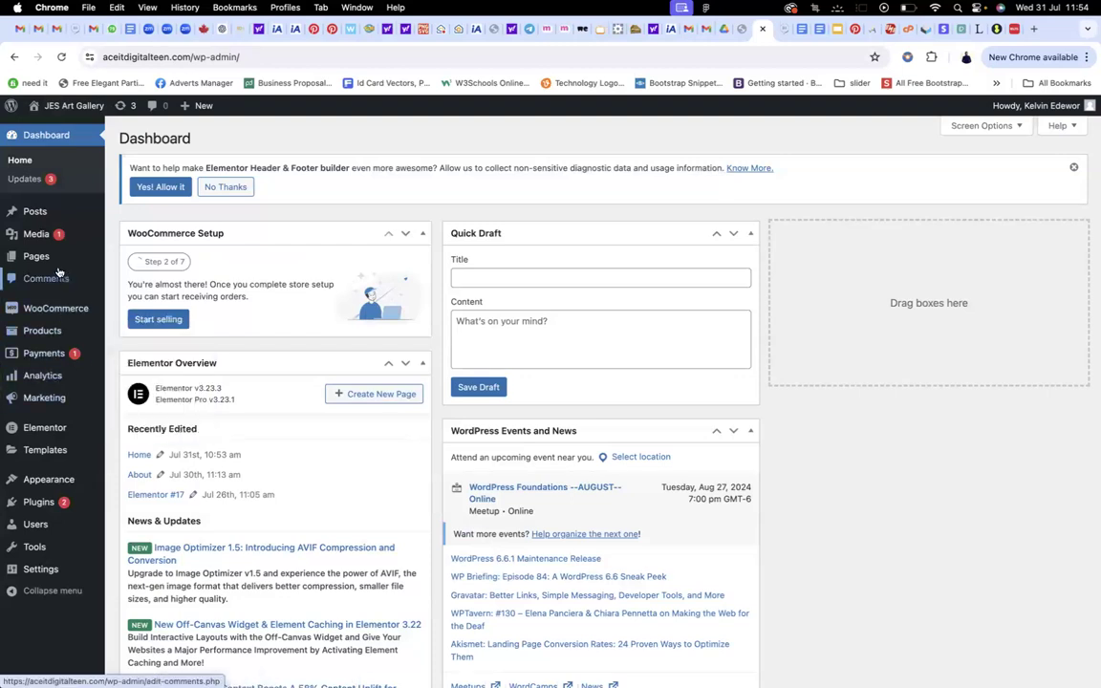
pyautogui.click(37, 256)
pyautogui.scroll(-4, 289, 284)
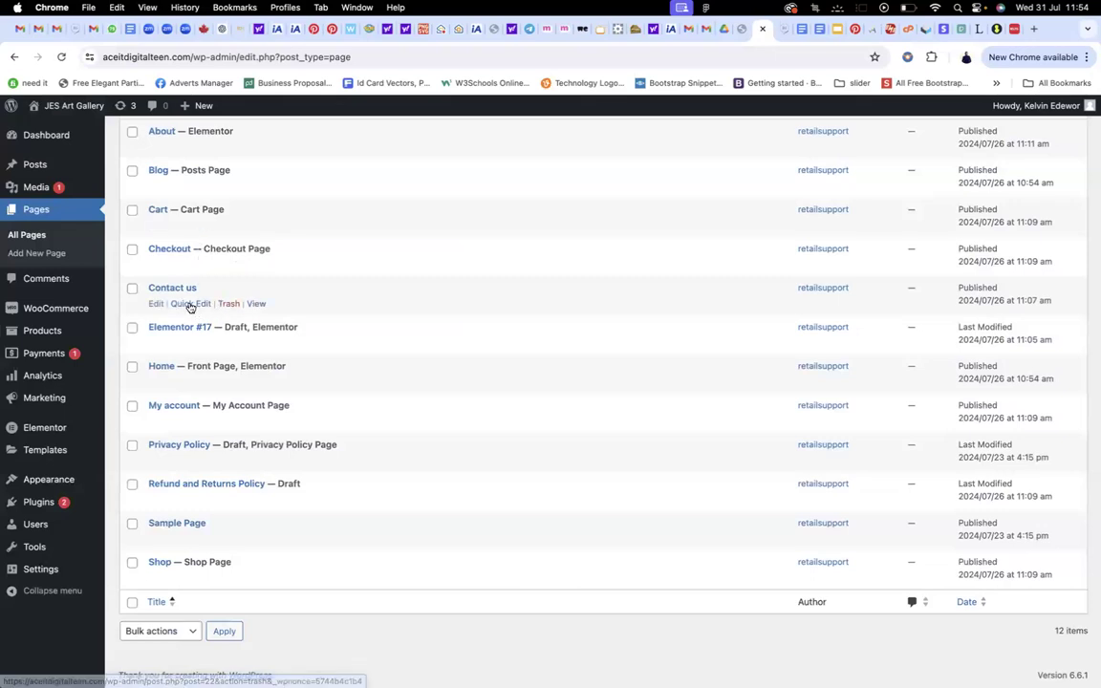
pyautogui.click(190, 303)
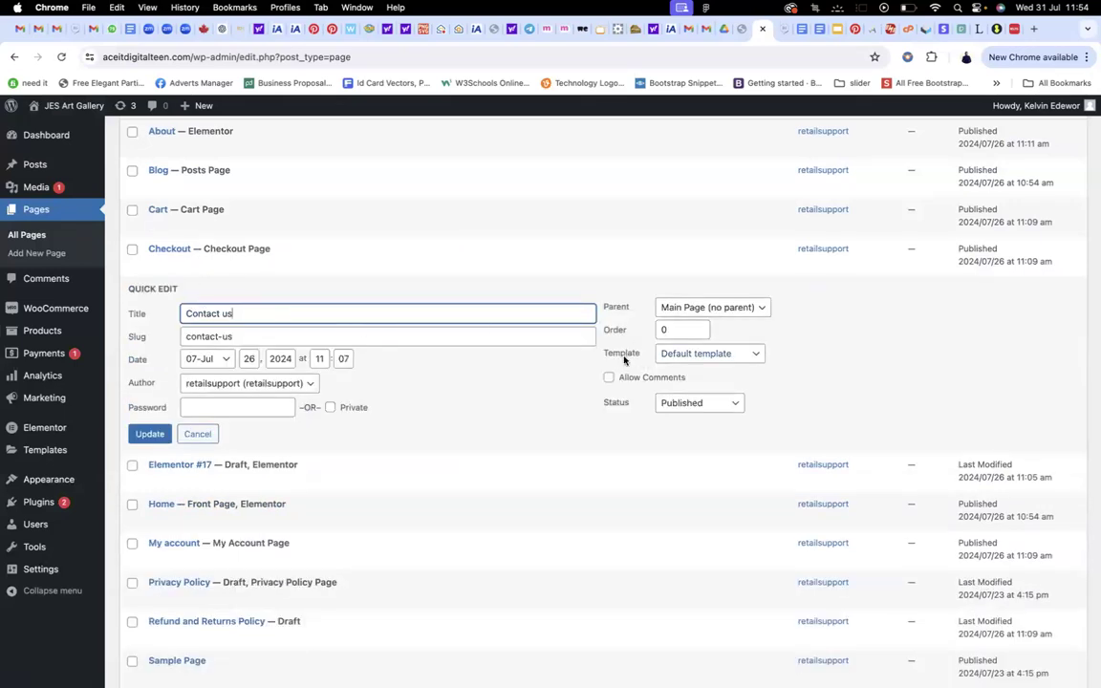
pyautogui.click(732, 356)
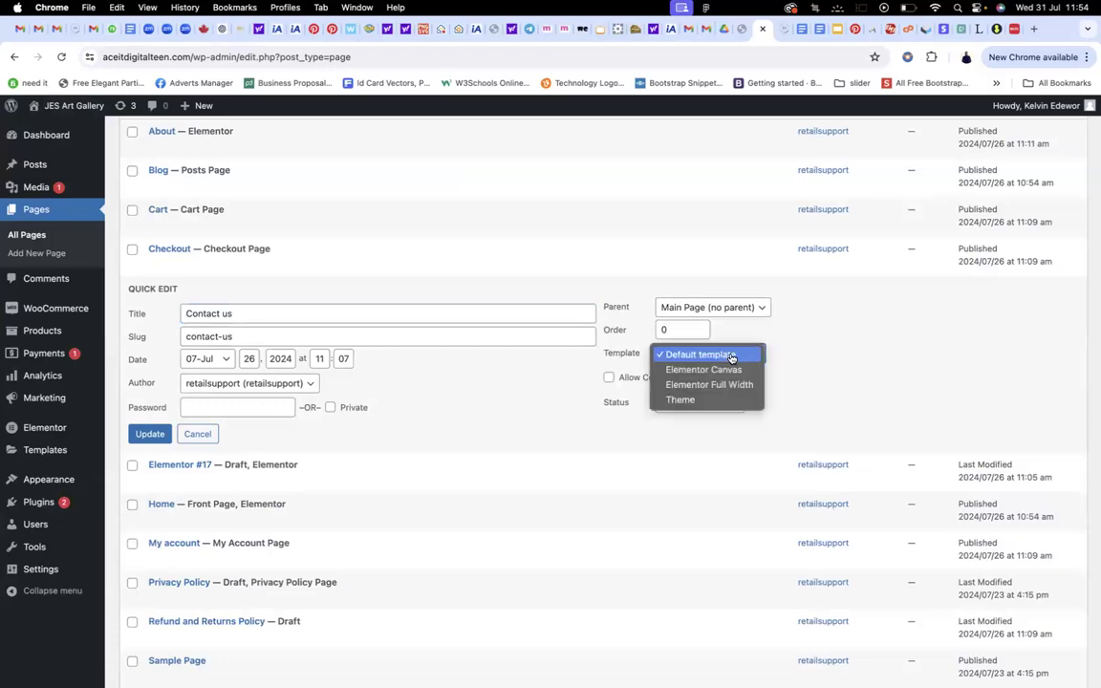
pyautogui.click(715, 385)
pyautogui.click(150, 434)
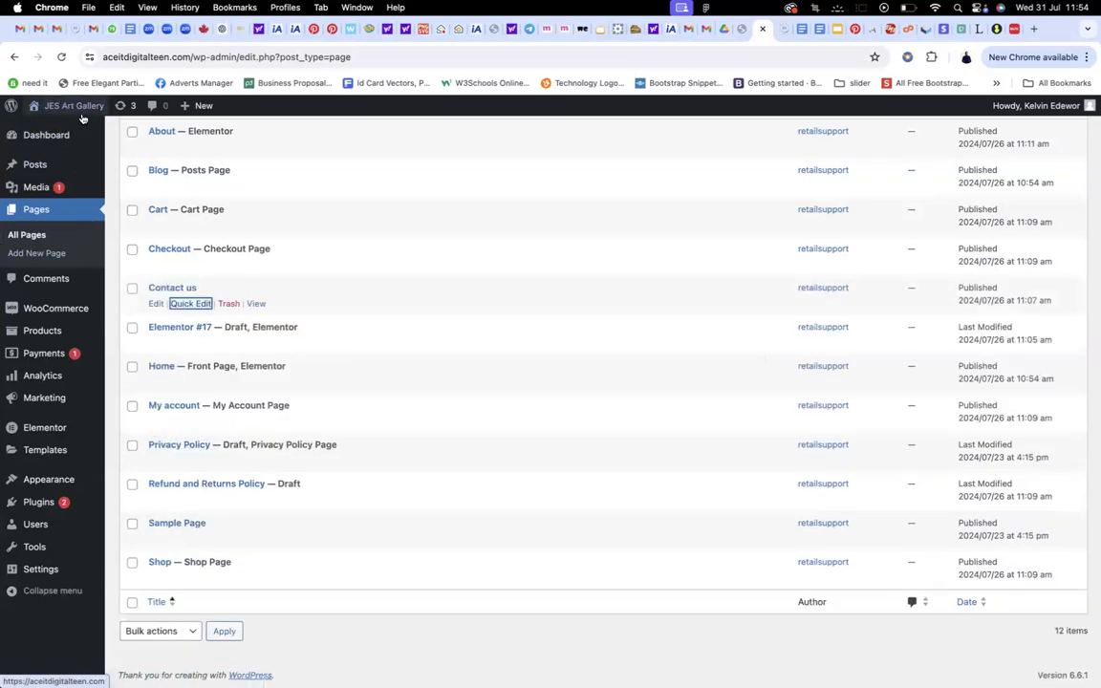
pyautogui.click(59, 124)
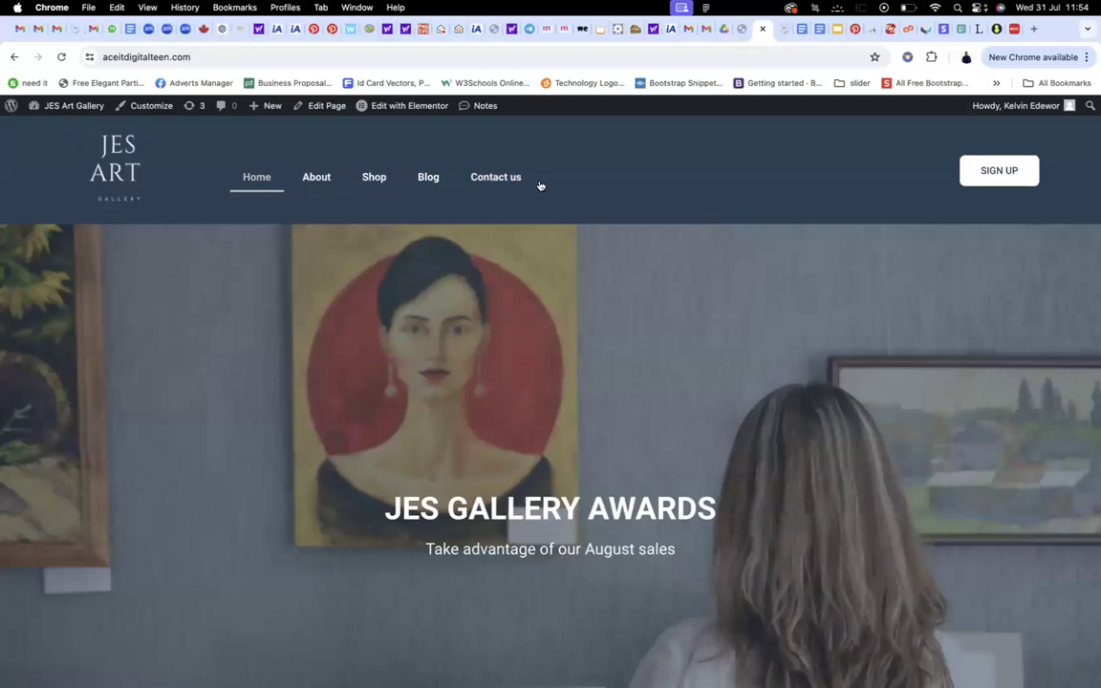
# Check the live Contact us page without its title, then switch to the Pinterest tab
pyautogui.click(496, 179)
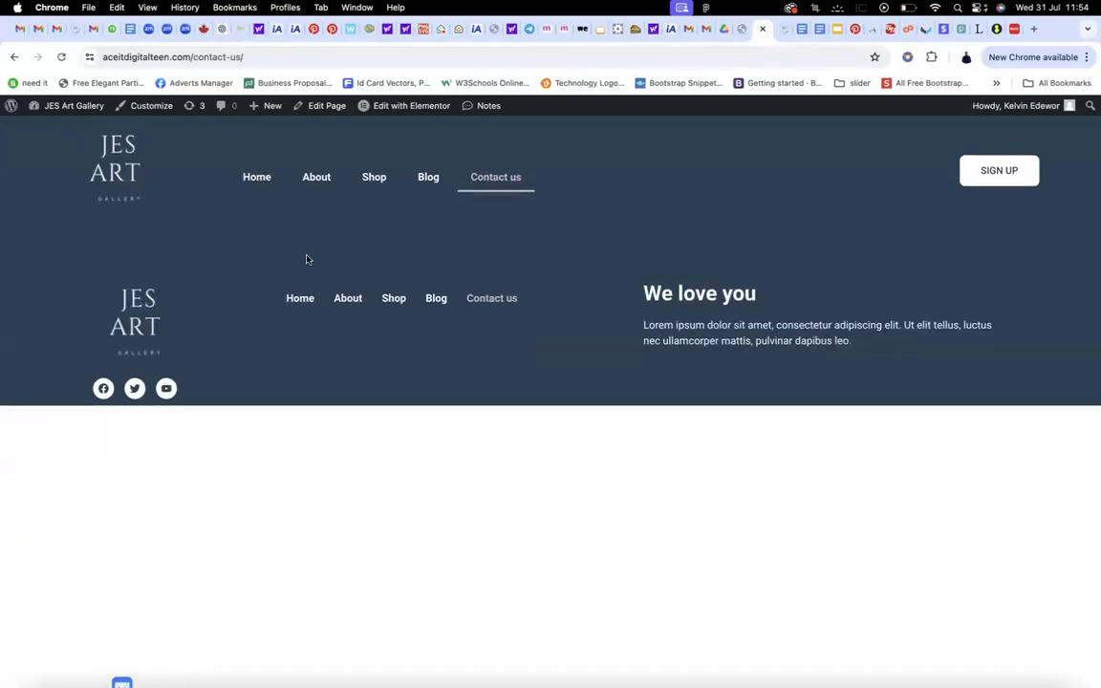
pyautogui.moveTo(428, 113)
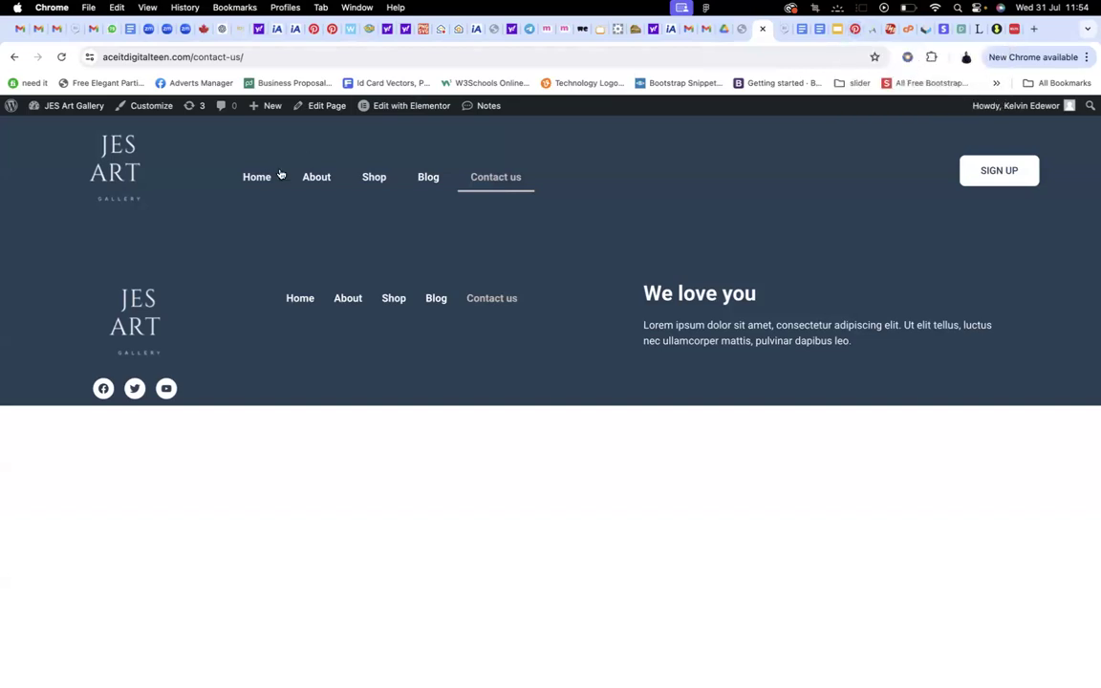
pyautogui.click(855, 28)
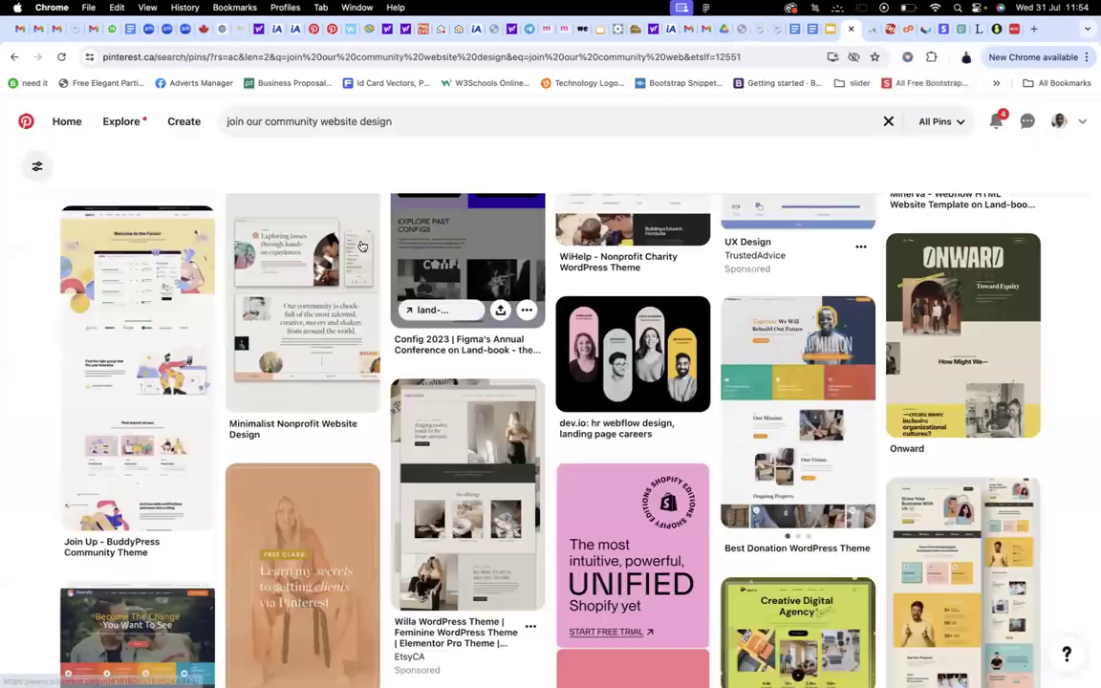
# Replace the Pinterest search with 'contact us page design' and run it
pyautogui.click(435, 123)
pyautogui.press('super+a')
pyautogui.write('c')
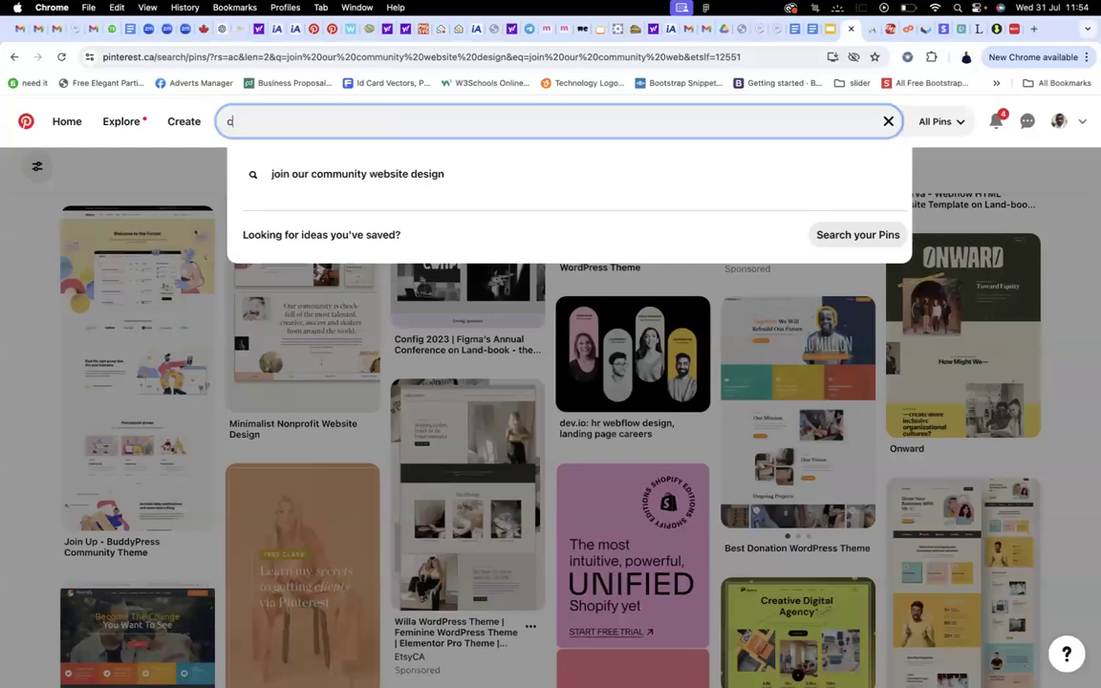
pyautogui.write('ontact us ')
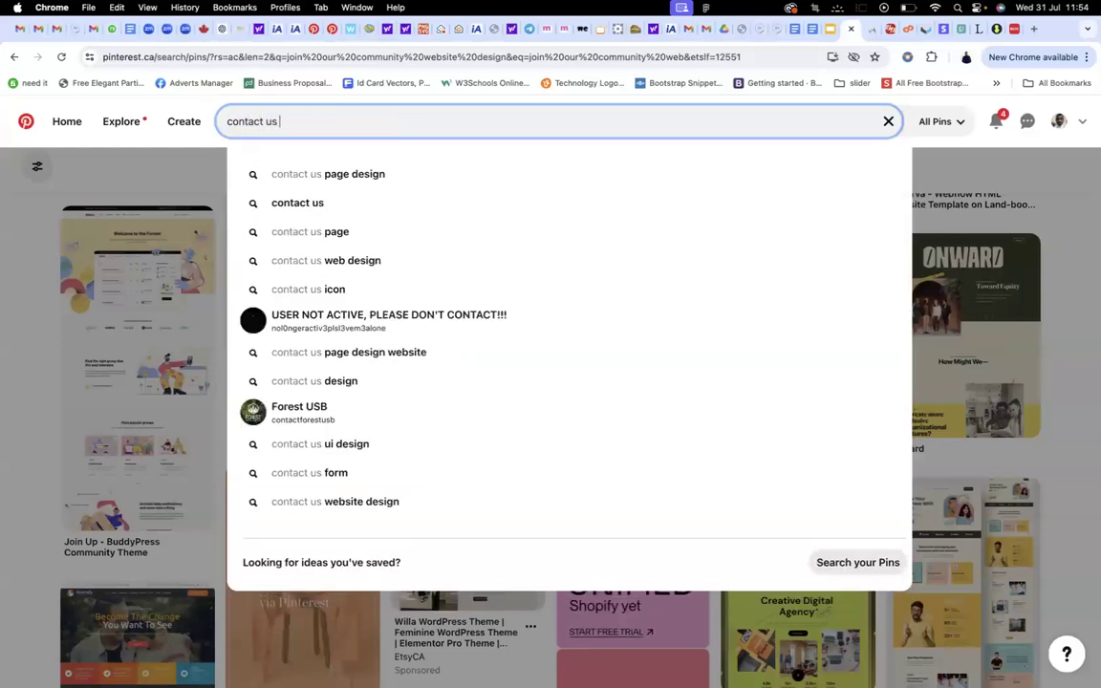
pyautogui.write('page de')
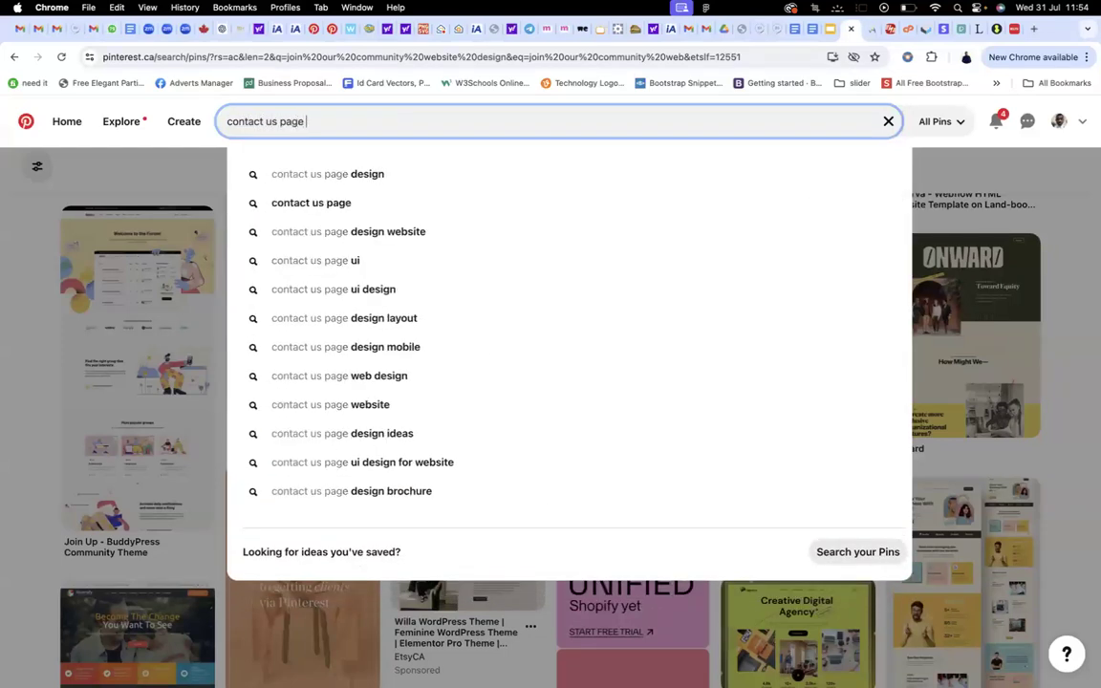
pyautogui.write('sign')
pyautogui.press('Return')
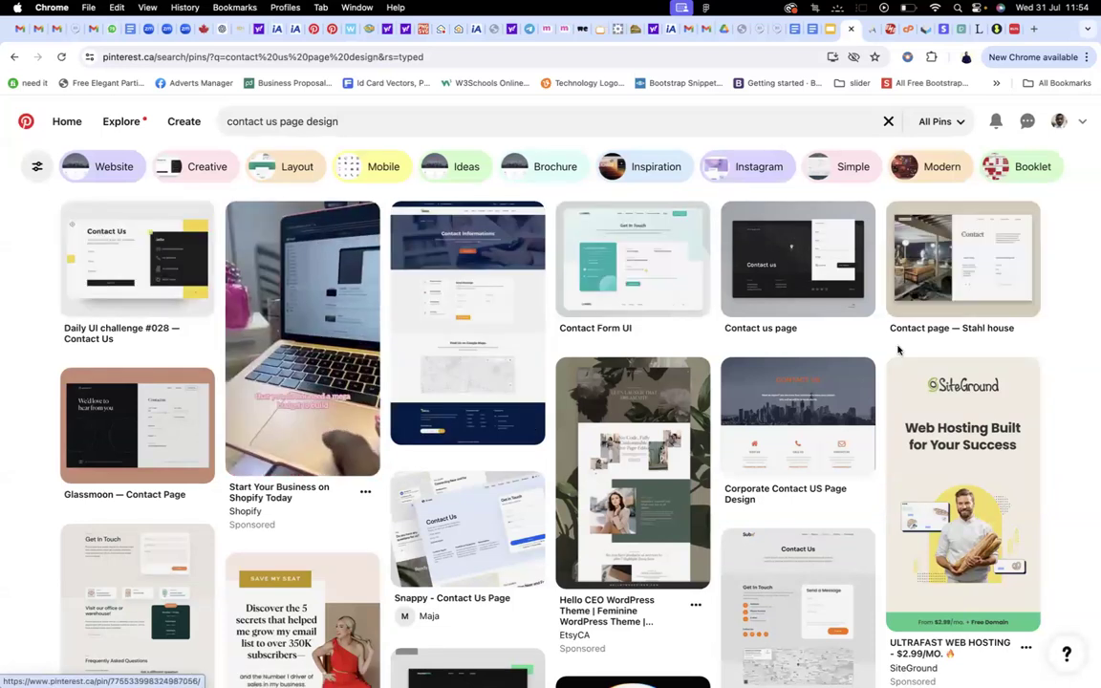
# Return to the Contact us page tab and launch Elementor through Edit Page
pyautogui.click(760, 29)
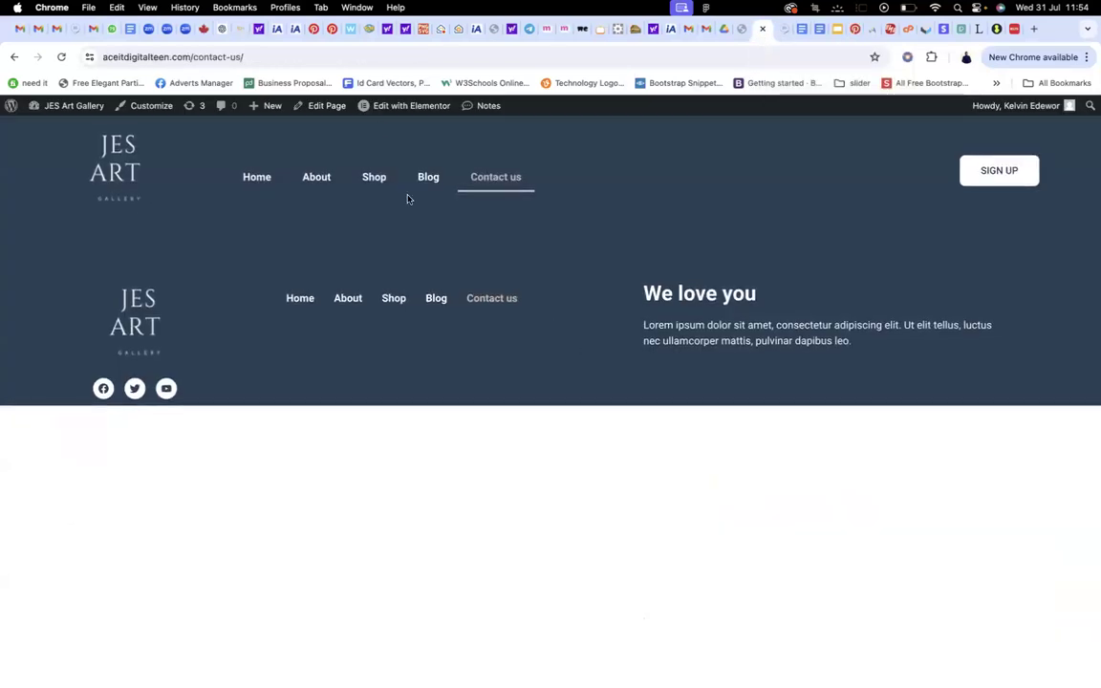
pyautogui.moveTo(382, 110)
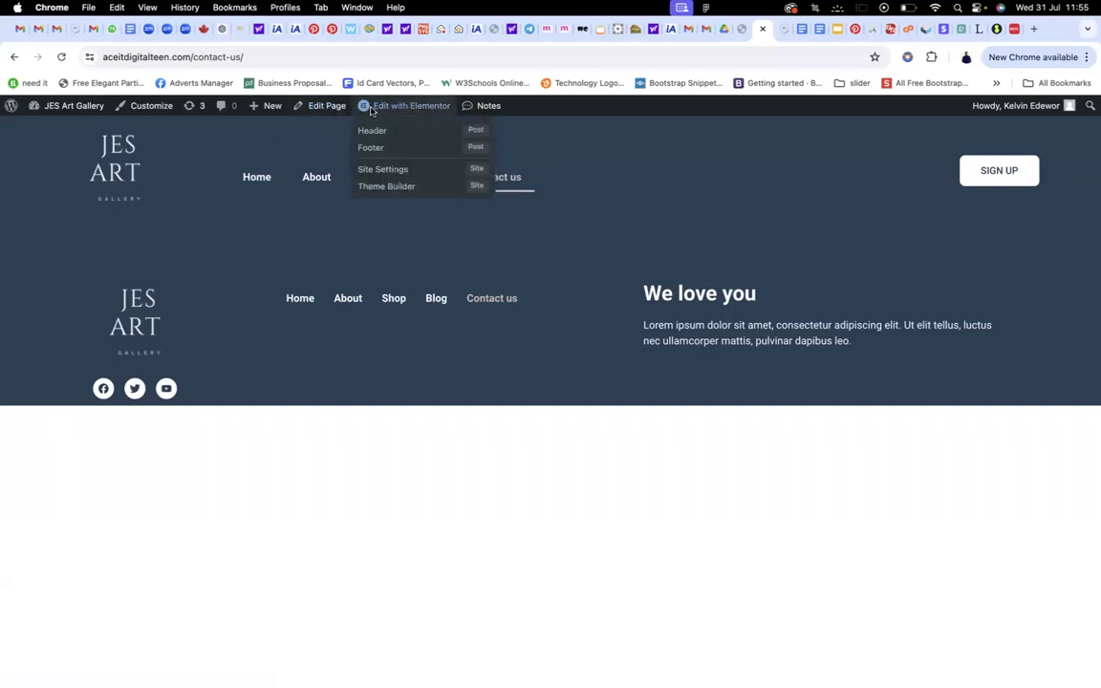
pyautogui.click(324, 107)
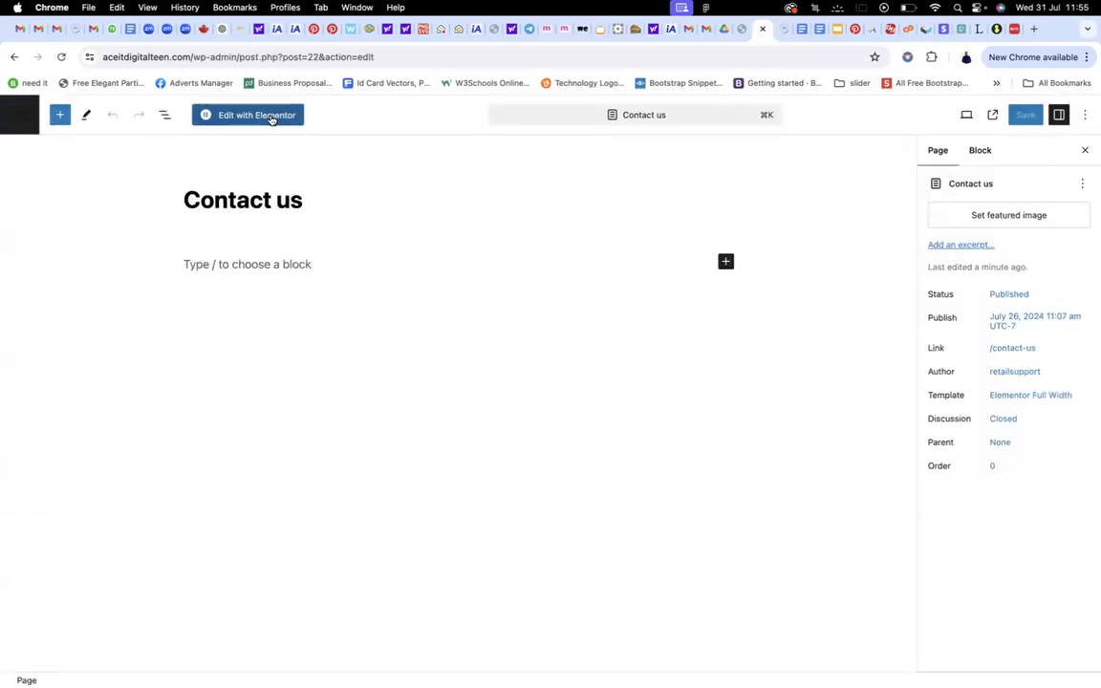
pyautogui.click(270, 116)
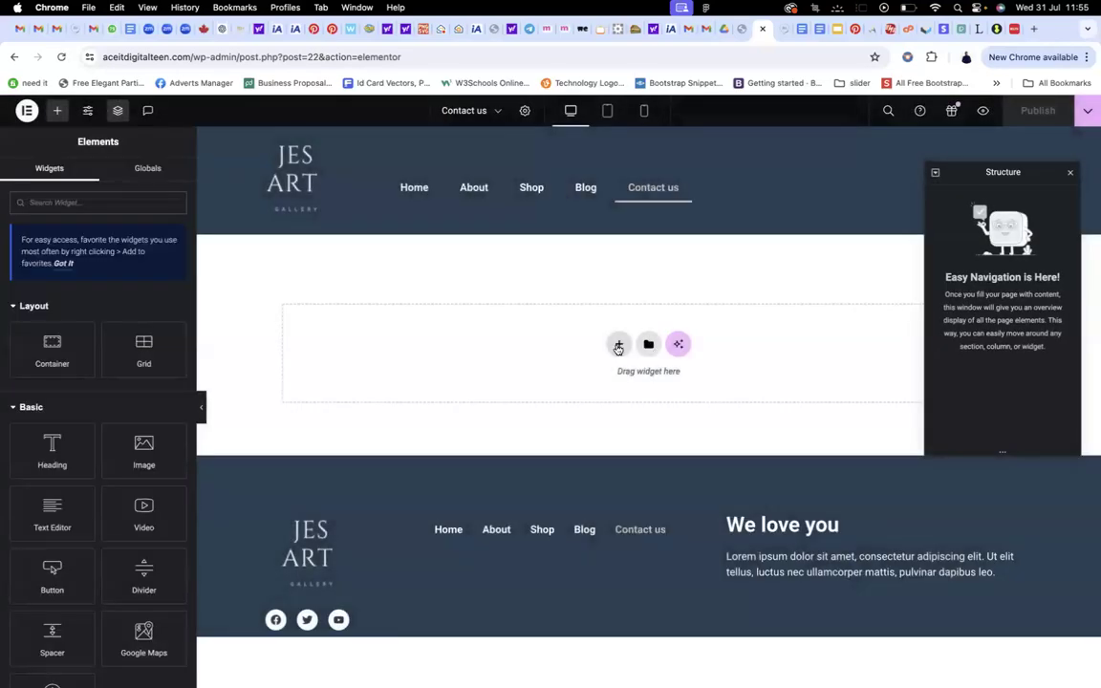
# Try trial flexbox sections and a 'Co' heading, deleting each attempt
pyautogui.click(618, 346)
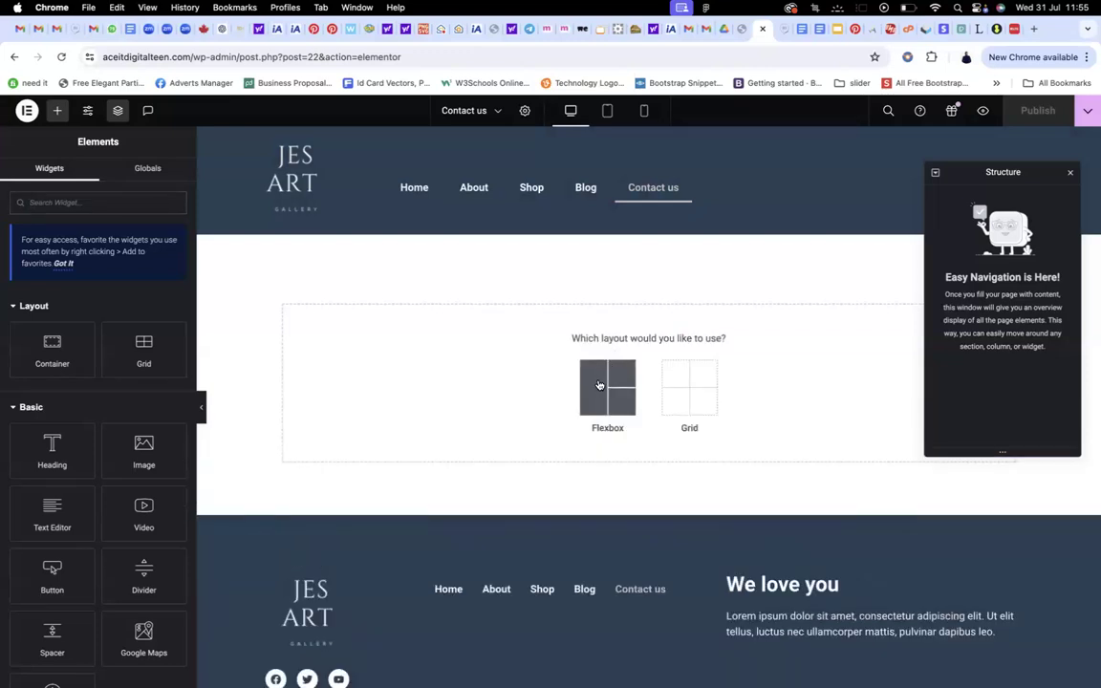
pyautogui.click(599, 385)
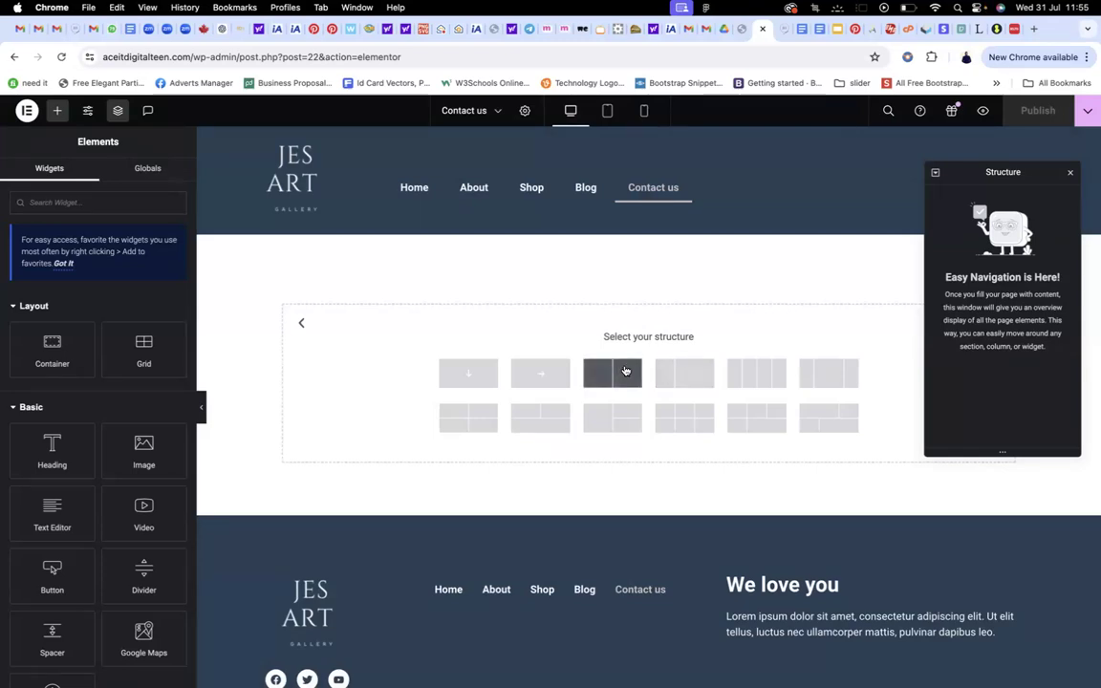
pyautogui.click(626, 371)
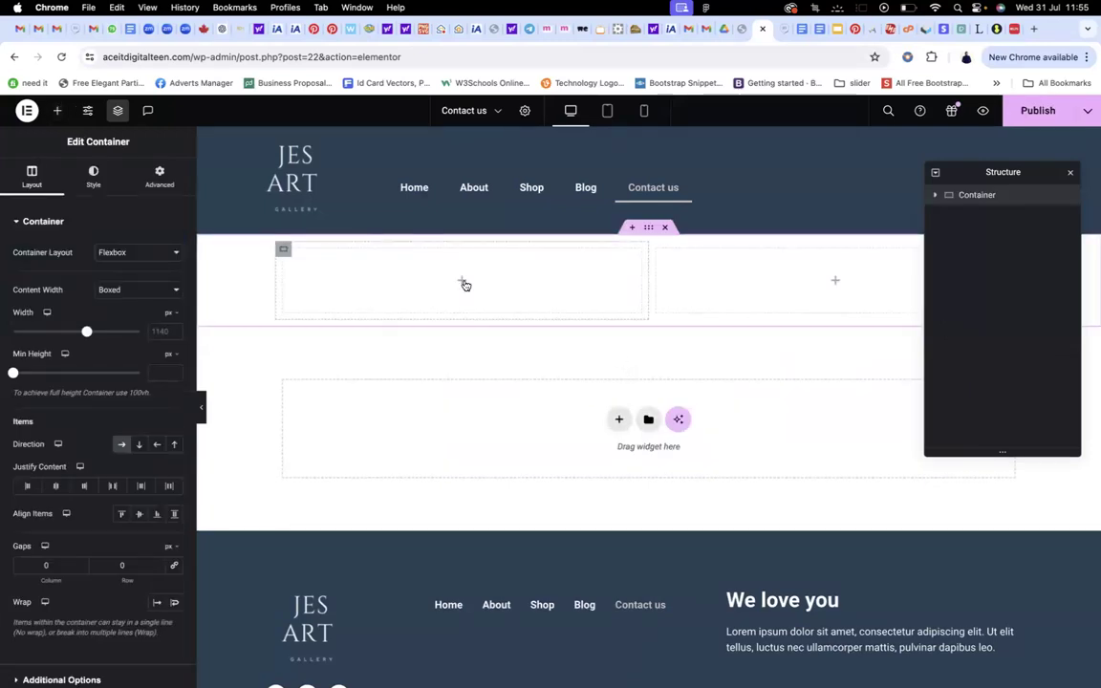
pyautogui.click(665, 226)
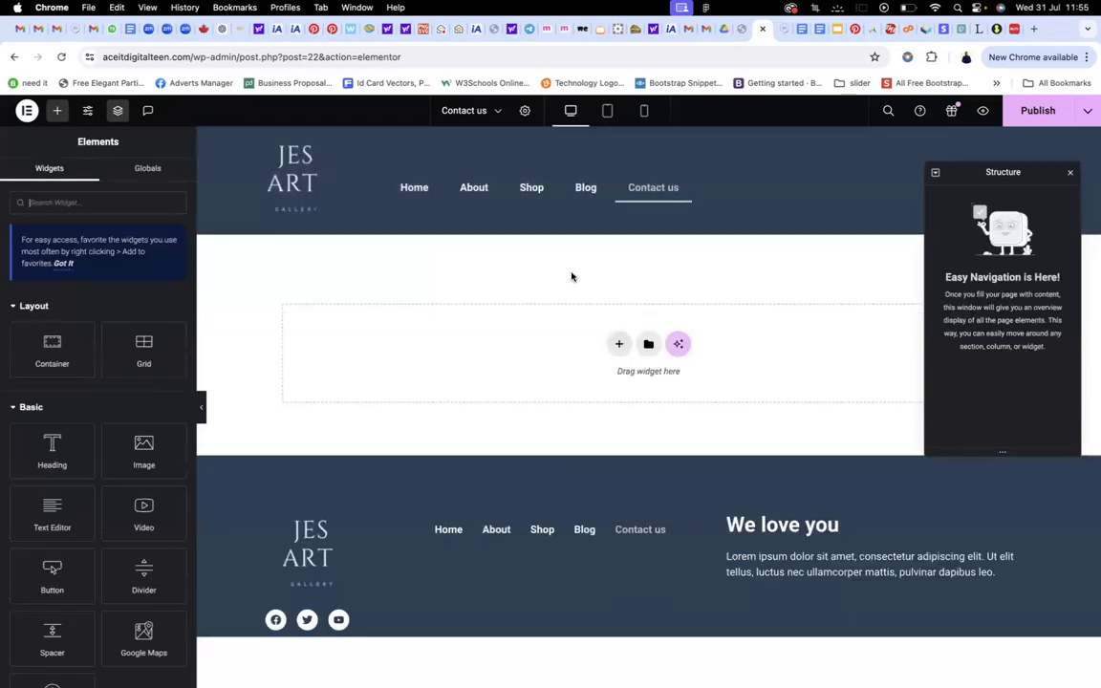
pyautogui.click(620, 344)
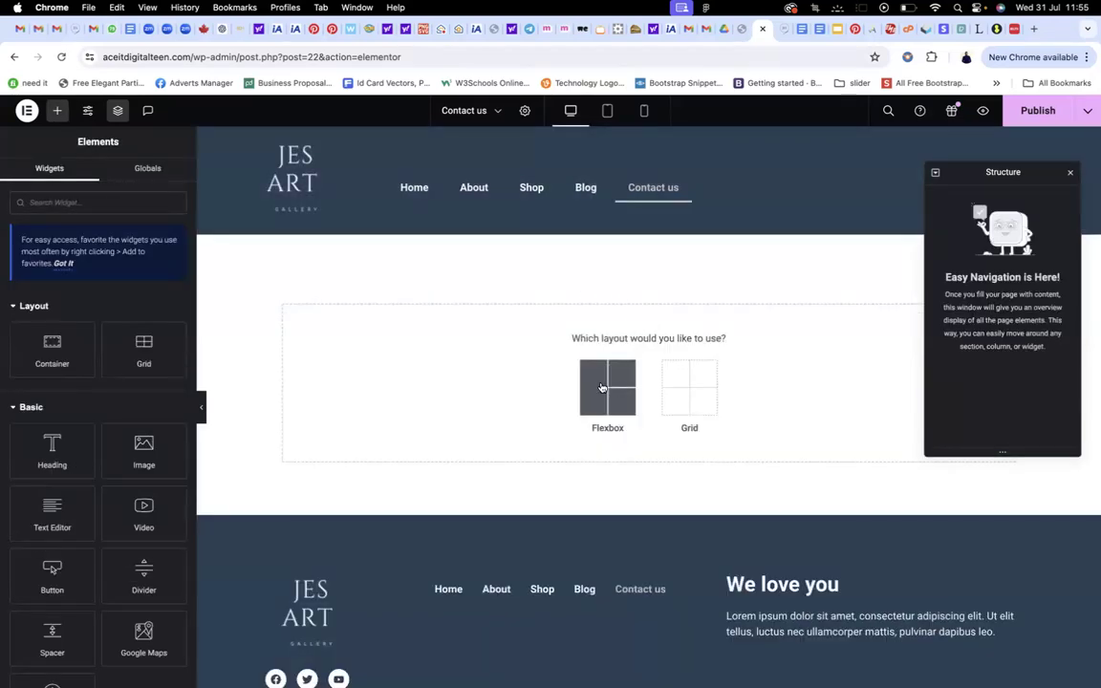
pyautogui.click(602, 387)
pyautogui.click(554, 375)
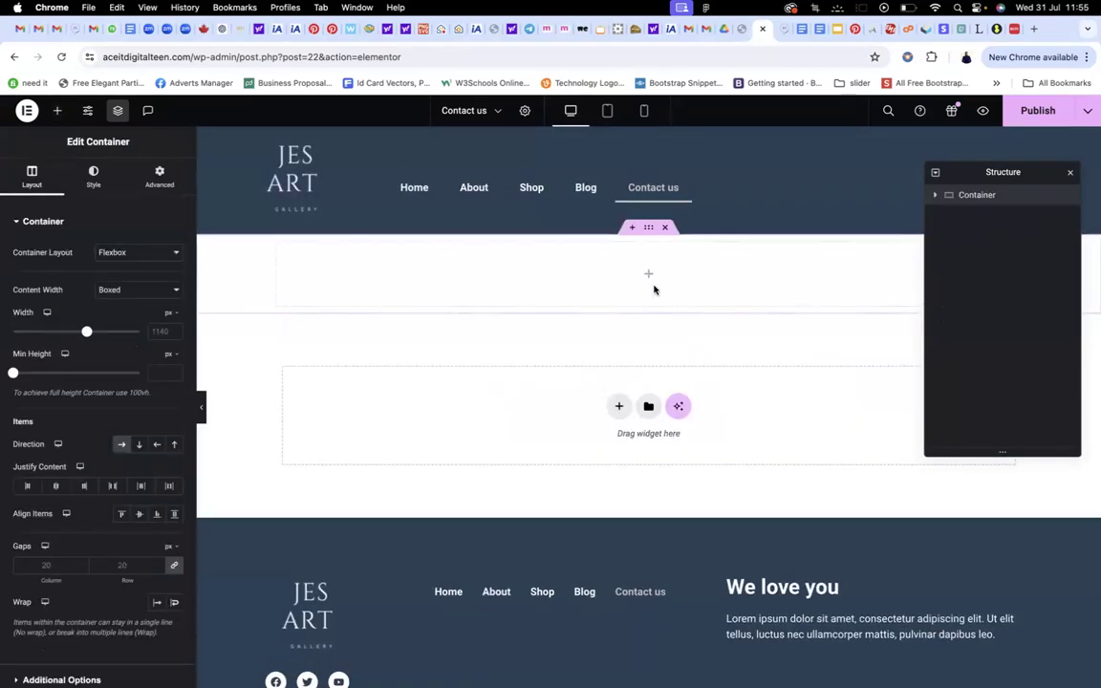
pyautogui.click(648, 275)
pyautogui.moveTo(60, 441); pyautogui.dragTo(659, 273)
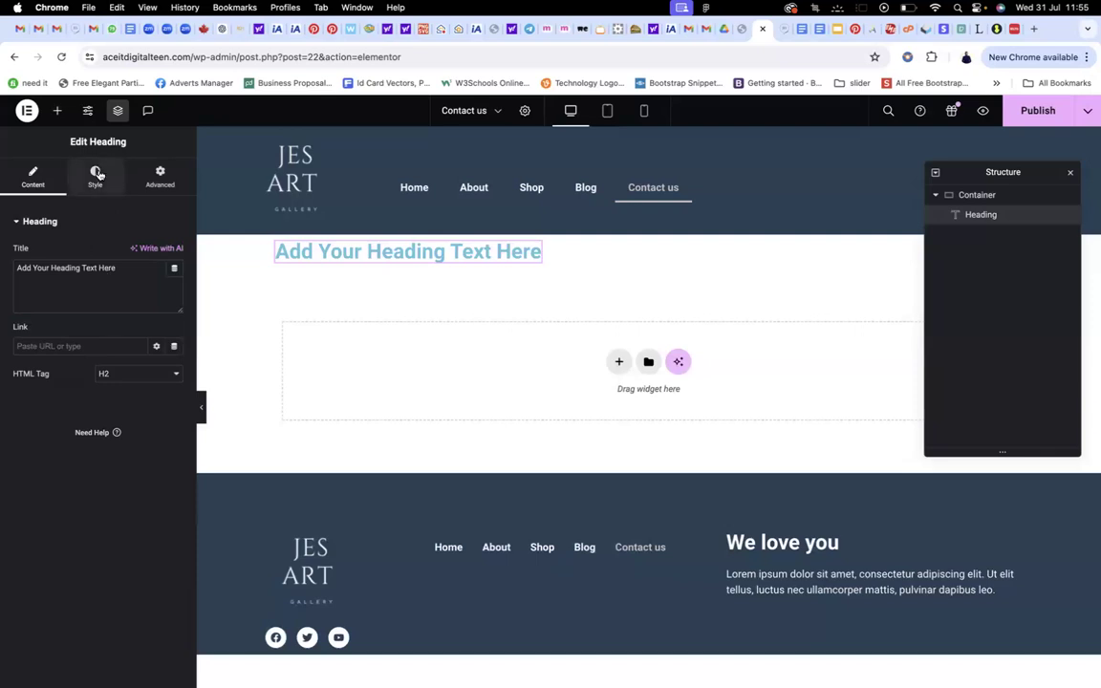
pyautogui.moveTo(126, 279); pyautogui.dragTo(10, 249)
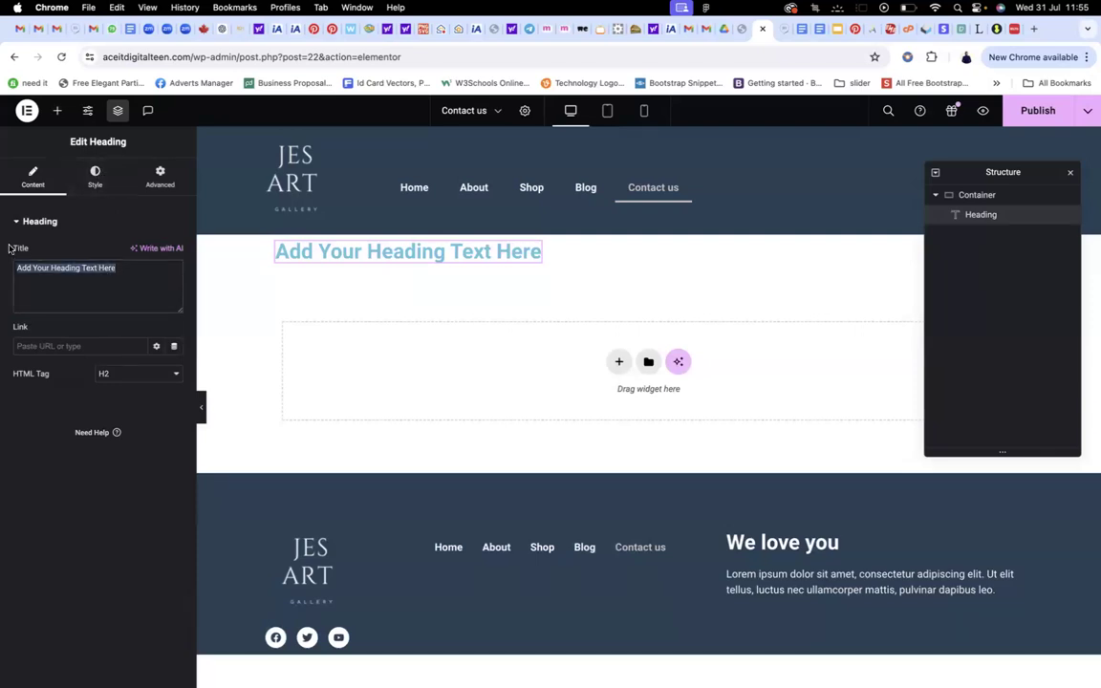
pyautogui.write('Co')
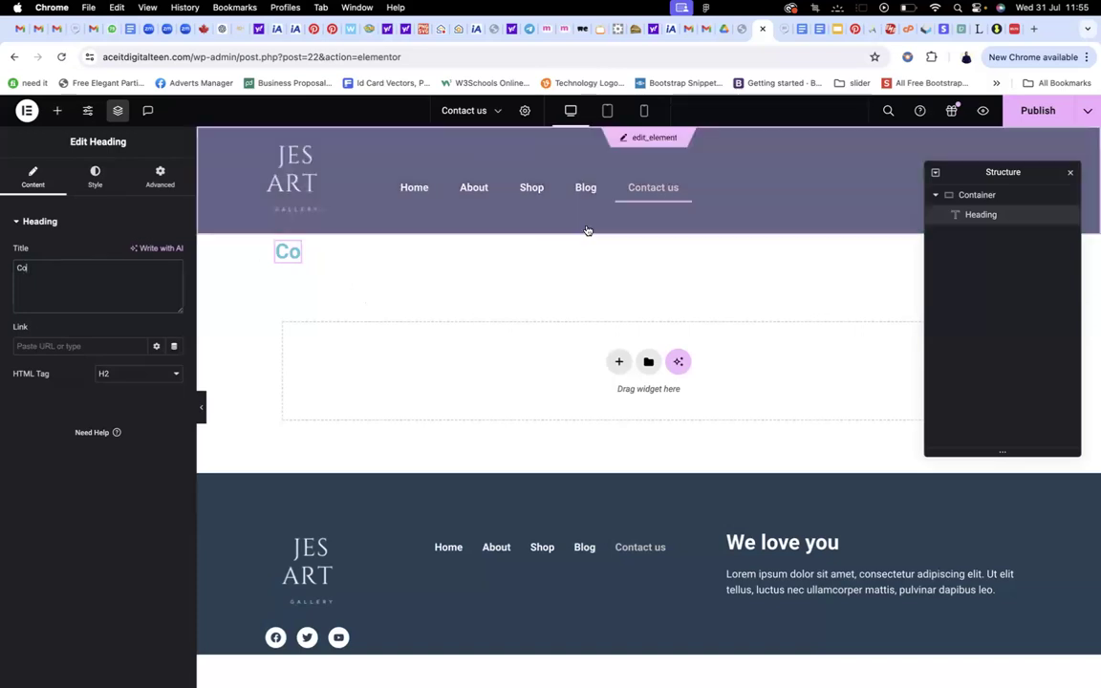
pyautogui.click(665, 227)
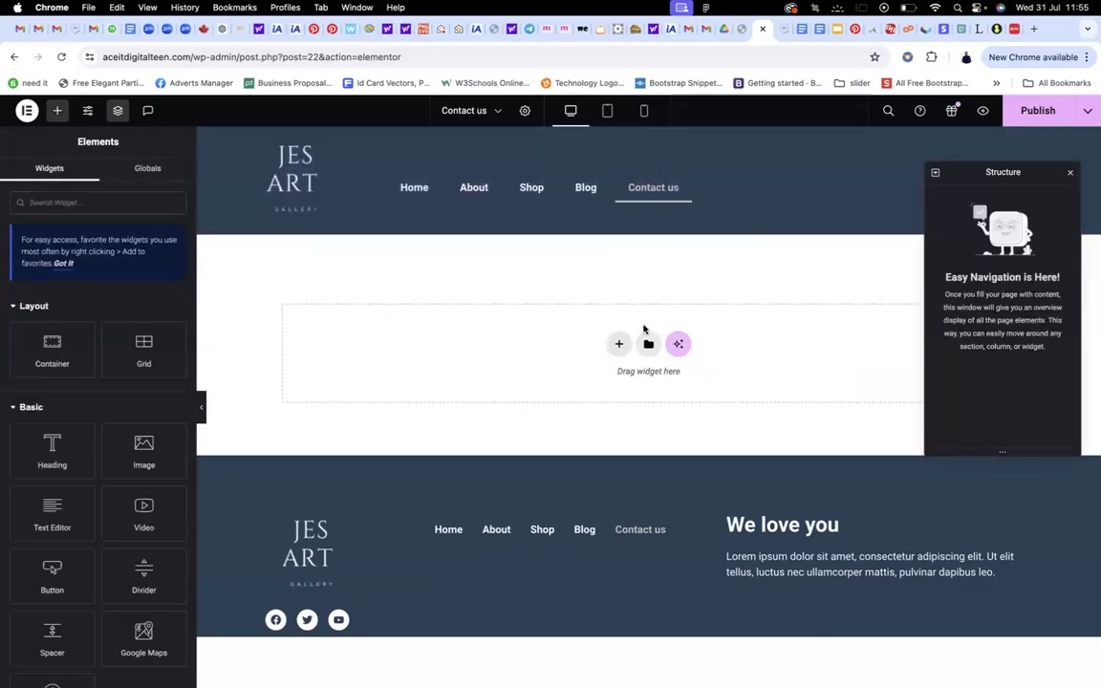
# Add a two-column flexbox container and bring up widgets for its right column
pyautogui.click(618, 343)
pyautogui.click(549, 352)
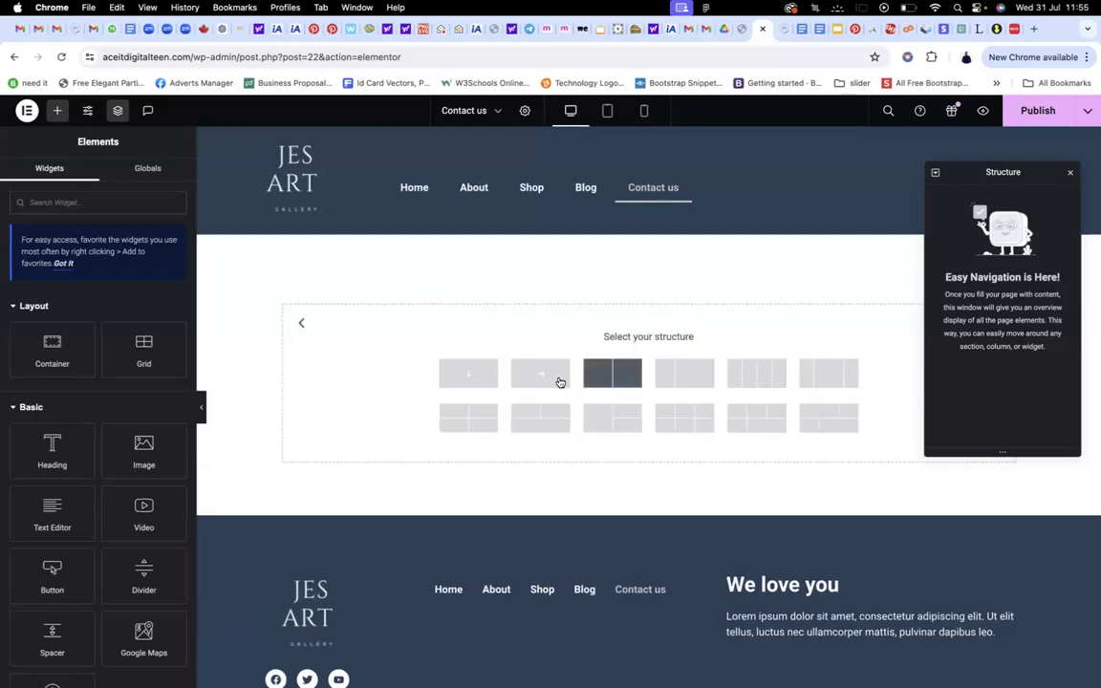
pyautogui.click(619, 379)
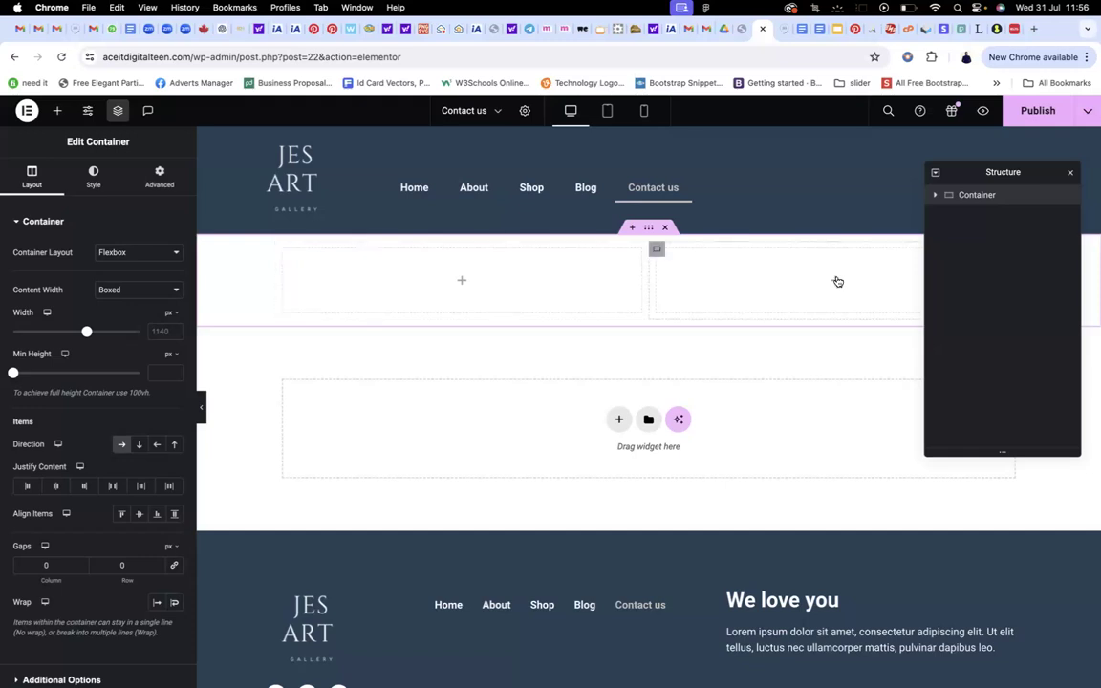
pyautogui.click(837, 281)
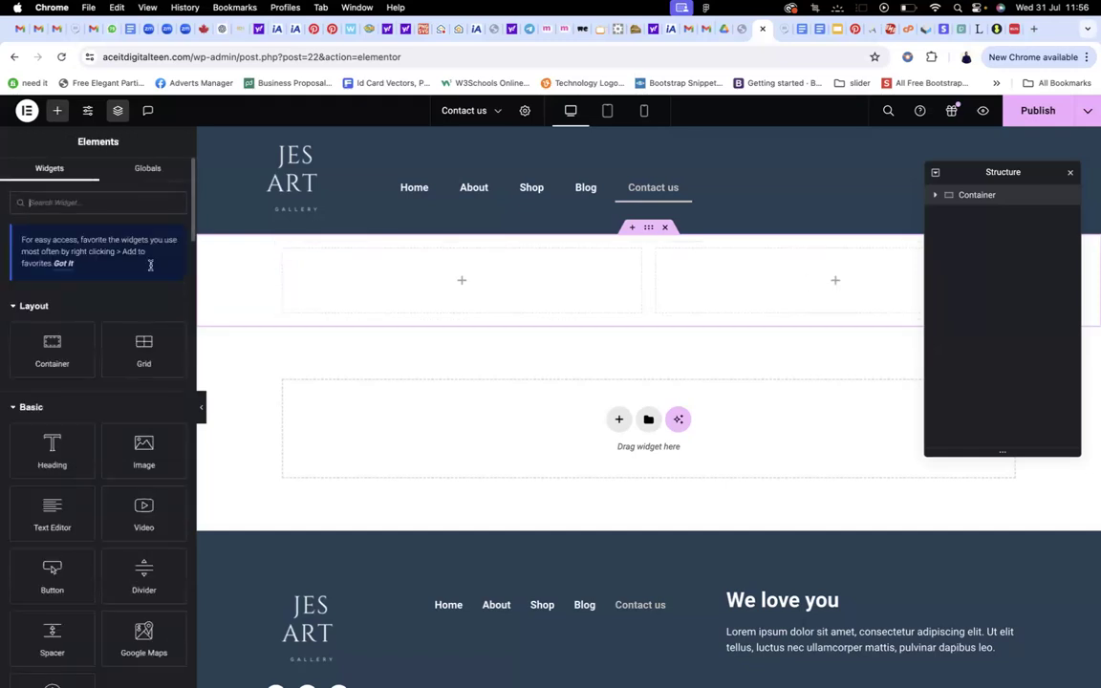
# Search the widgets for 'form' and drop a Form widget into the right column
pyautogui.write('fil')
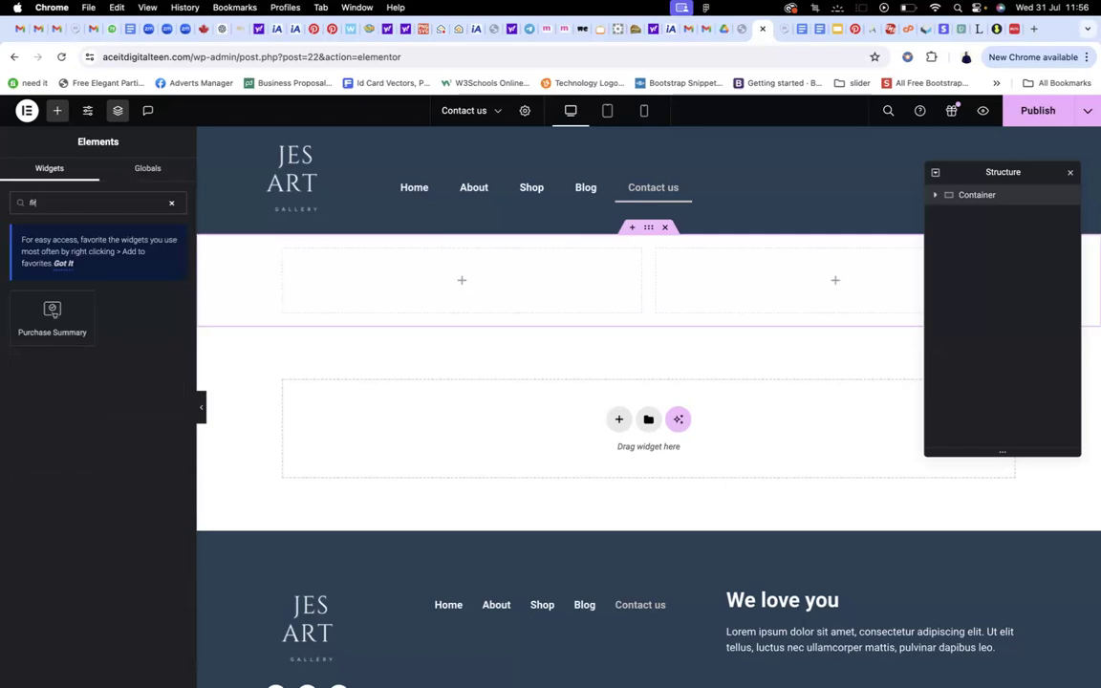
pyautogui.press('BackSpace')
pyautogui.press('BackSpace')
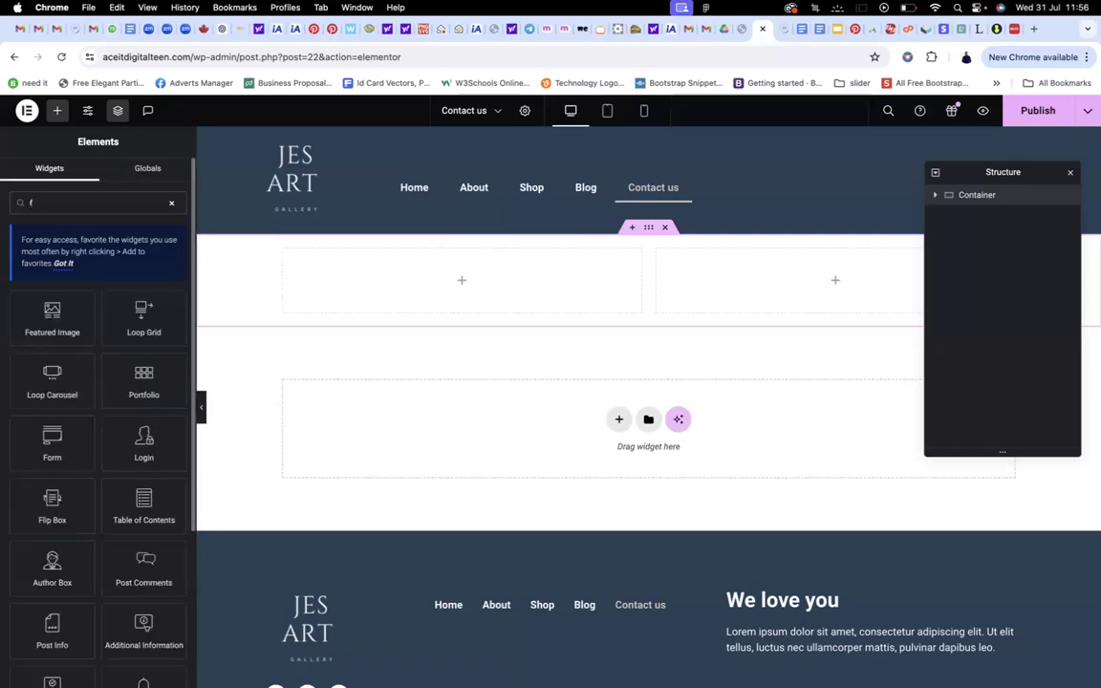
pyautogui.write('orm')
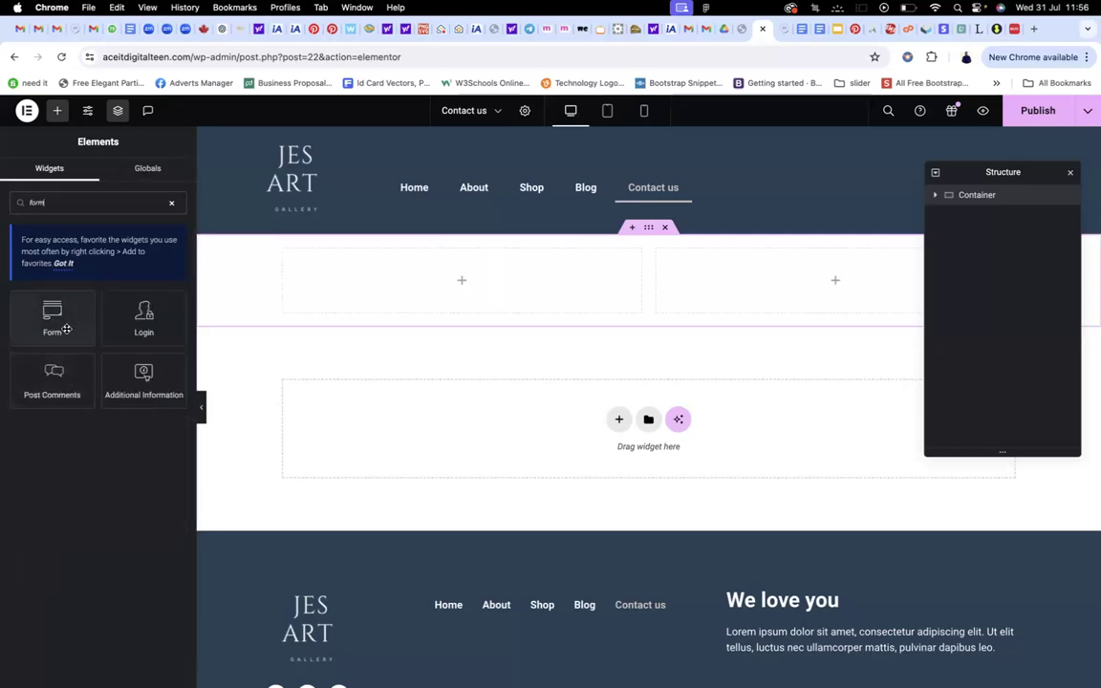
pyautogui.moveTo(57, 322); pyautogui.dragTo(793, 296)
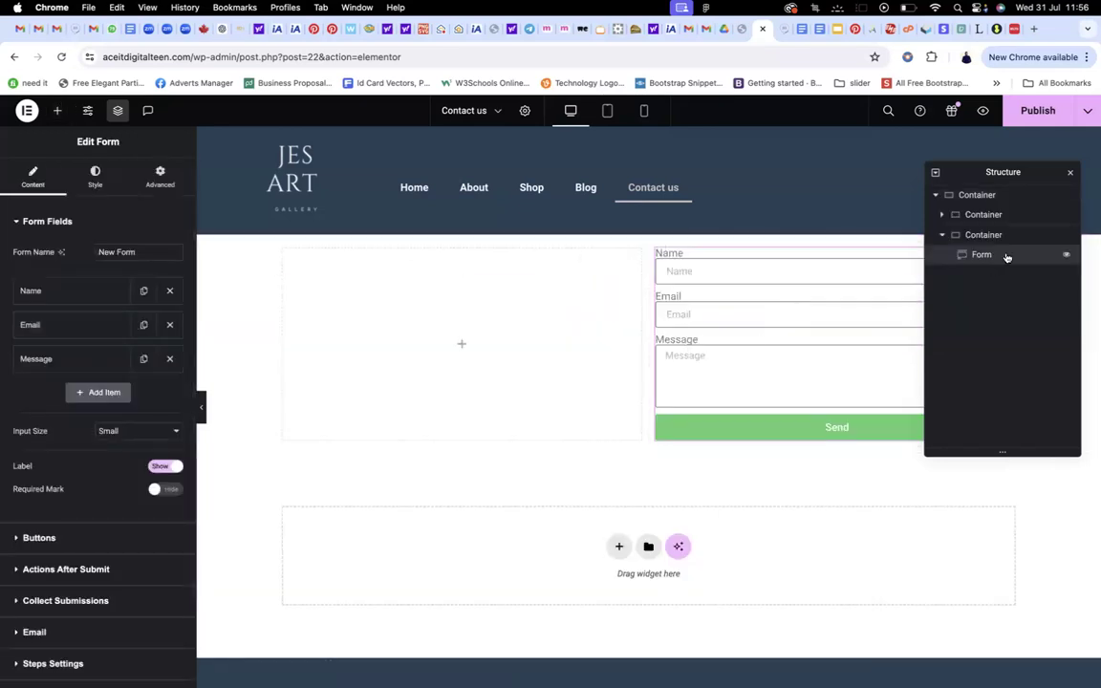
pyautogui.moveTo(1027, 167); pyautogui.dragTo(561, 110)
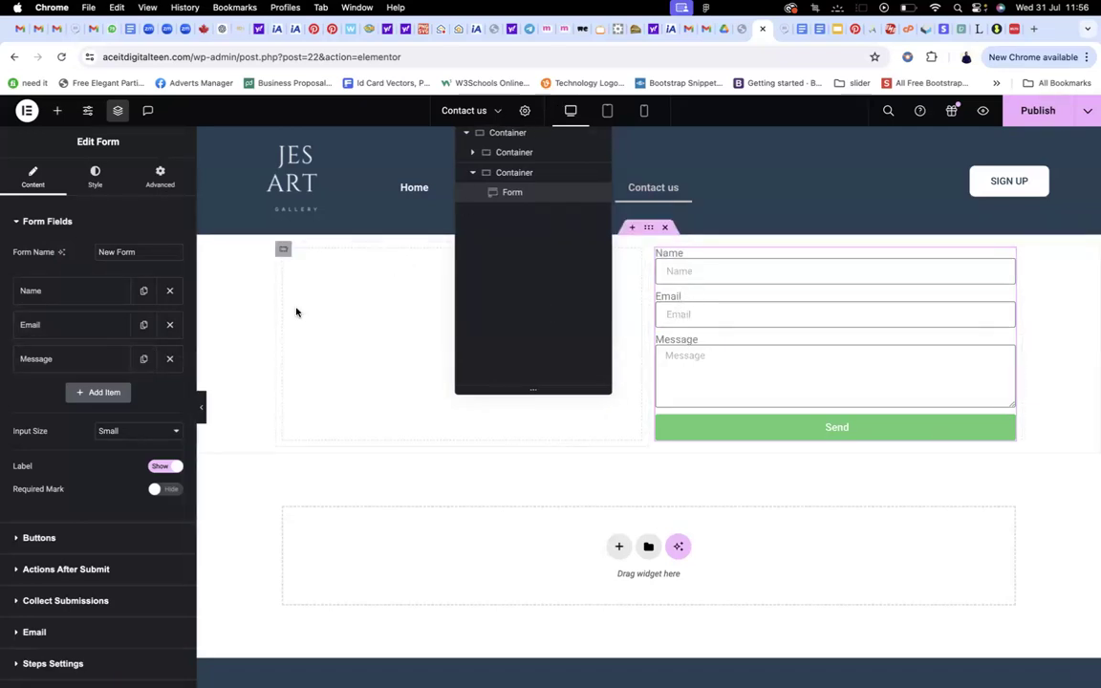
# Duplicate the Email field and make the copy a Tel field labelled 'Telephone' with a Telephone placeholder
pyautogui.click(144, 325)
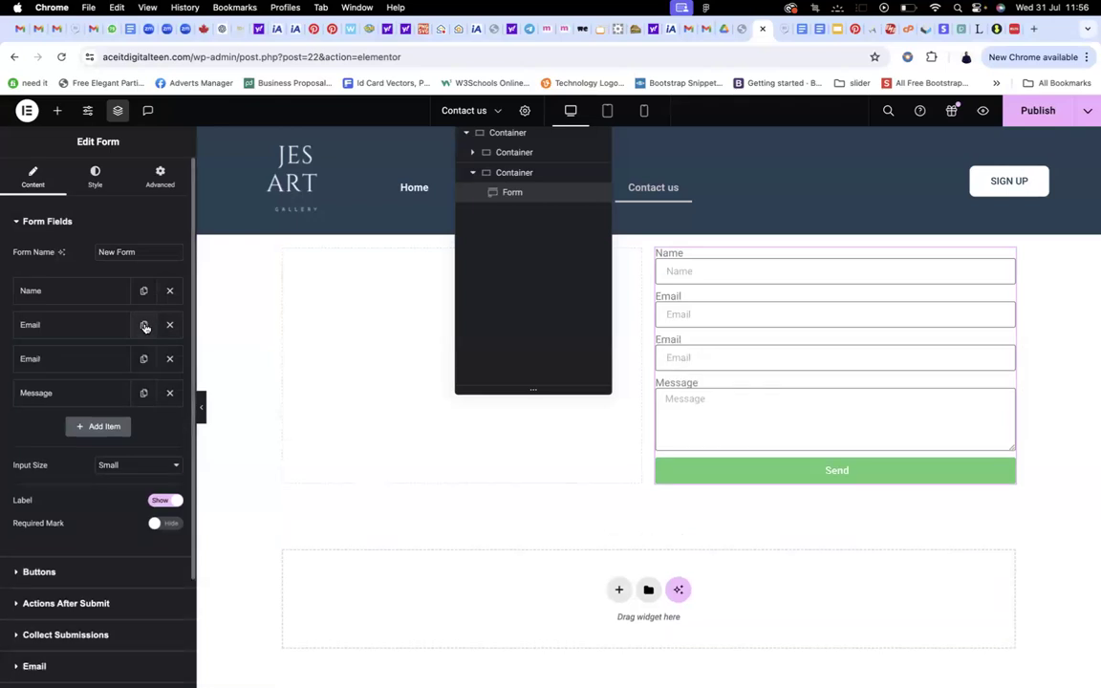
pyautogui.click(94, 362)
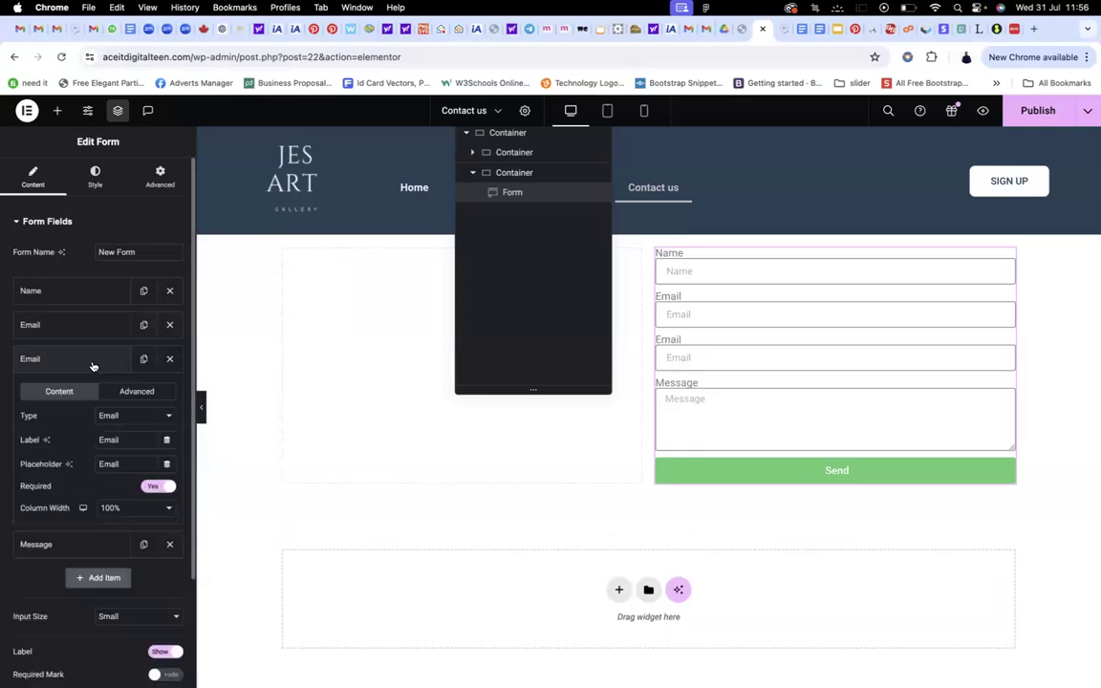
pyautogui.click(133, 416)
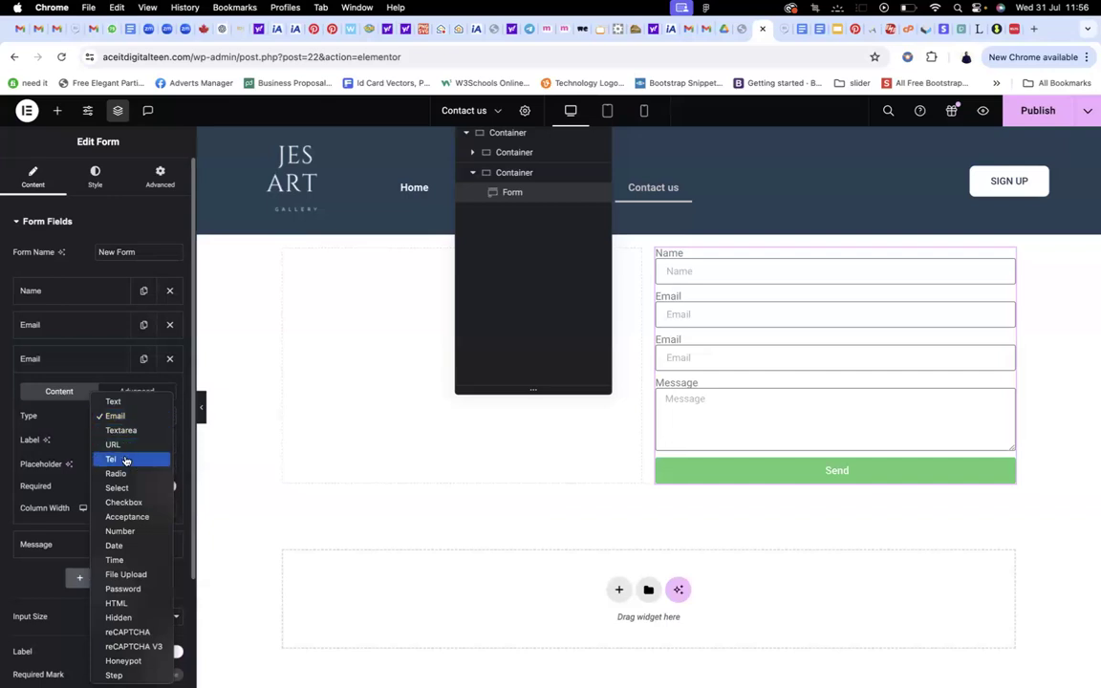
pyautogui.click(122, 458)
pyautogui.moveTo(128, 440); pyautogui.dragTo(94, 439)
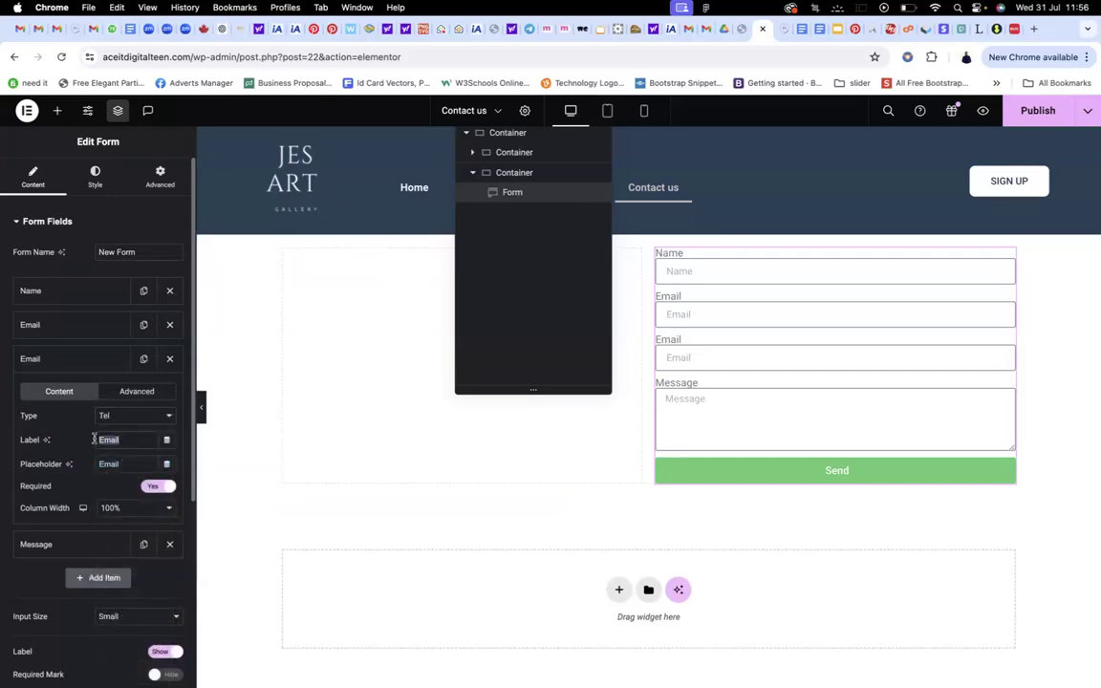
pyautogui.write('Telephone')
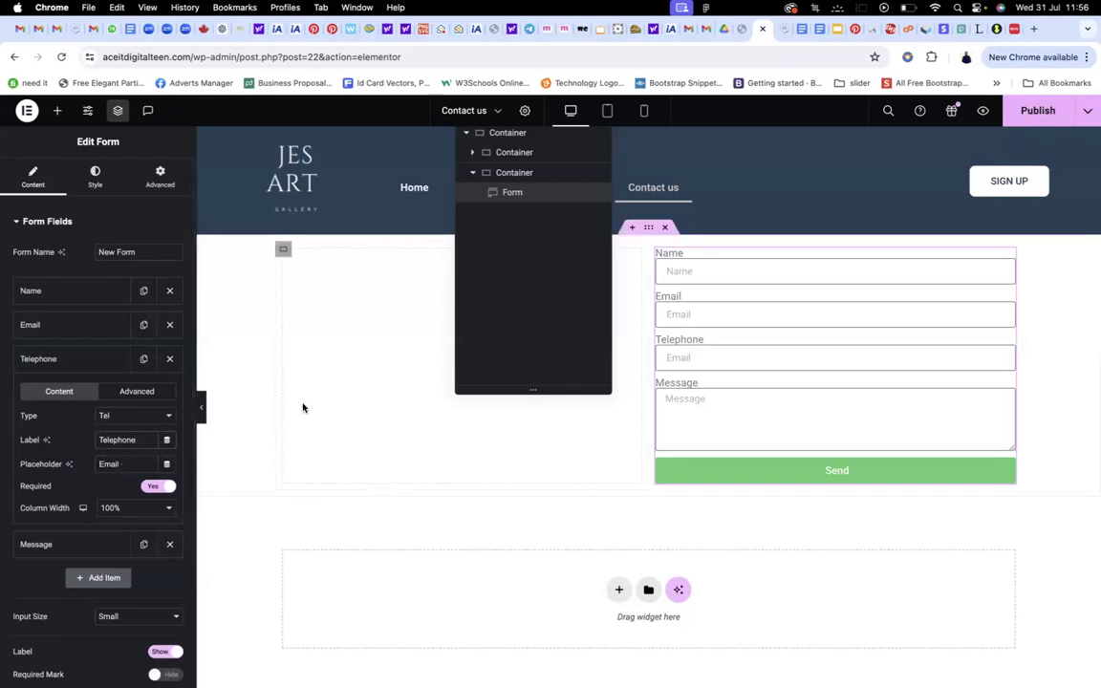
pyautogui.doubleClick(107, 466)
pyautogui.write('Telephone')
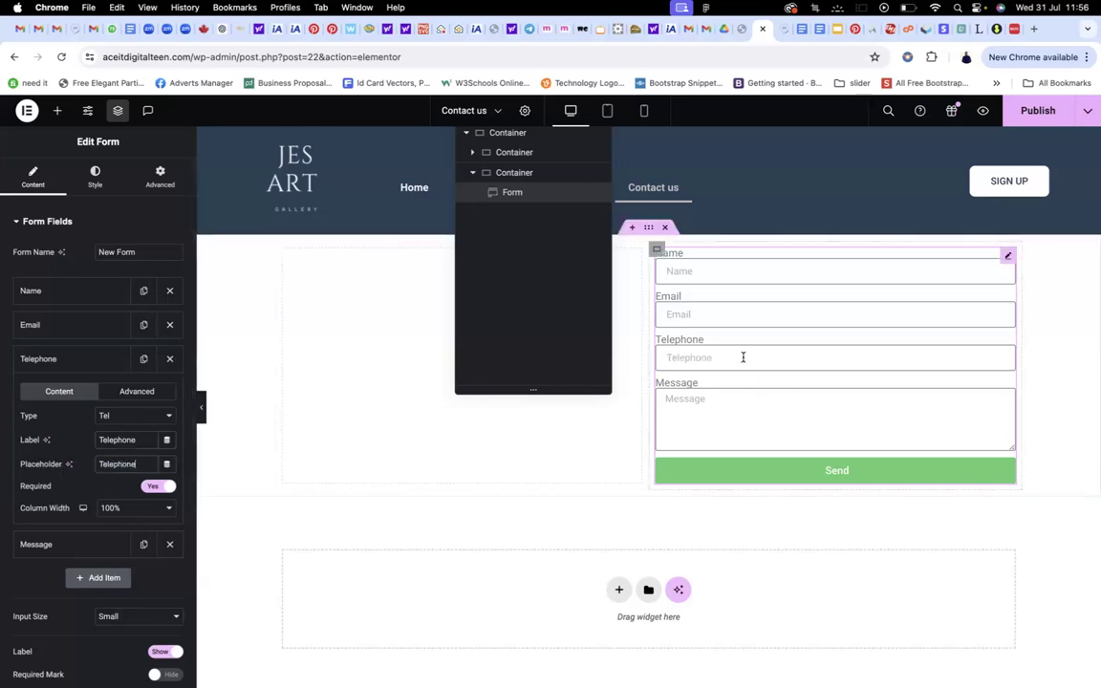
pyautogui.click(42, 361)
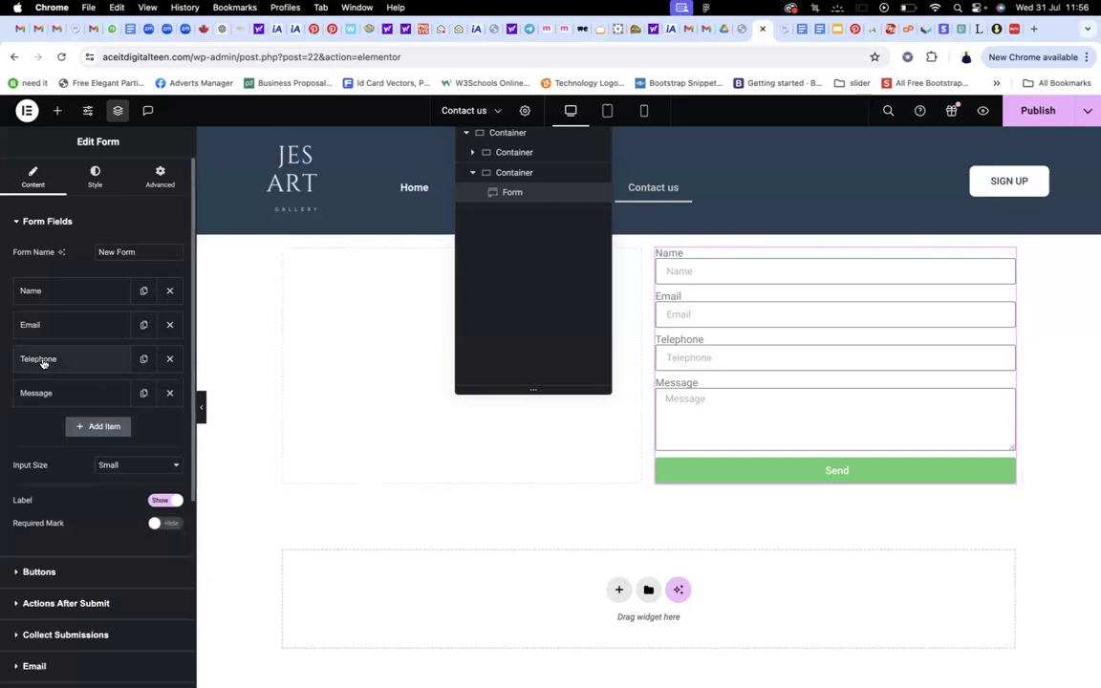
# Try Medium input size for the form fields, then set them back to Small
pyautogui.scroll(-2, 100, 449)
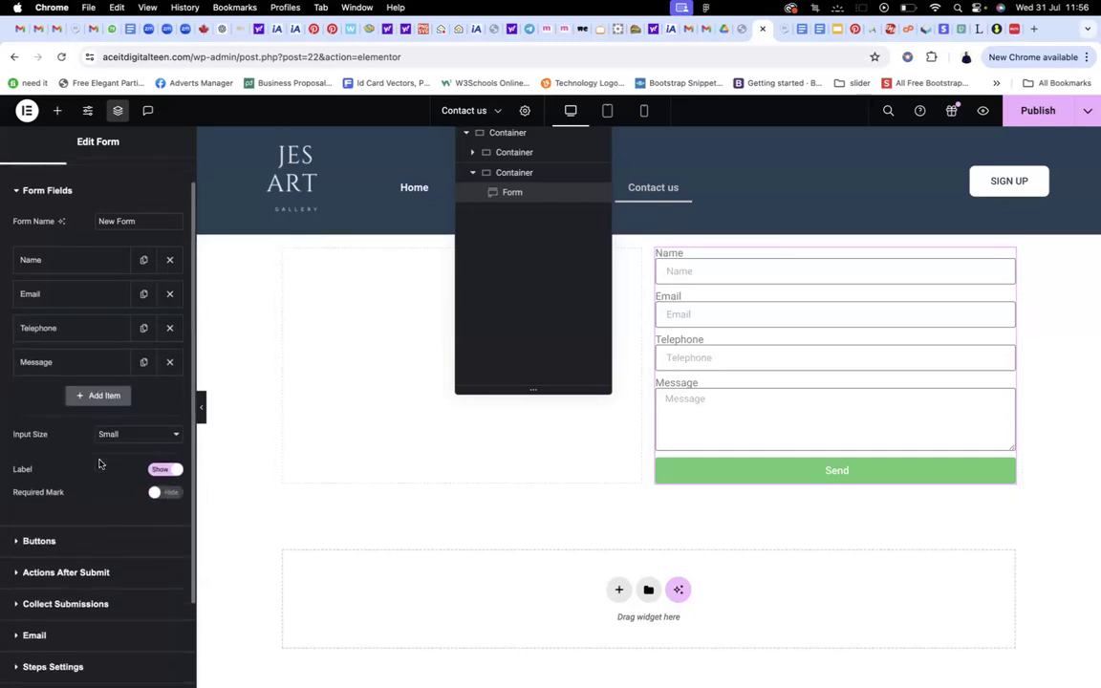
pyautogui.click(114, 424)
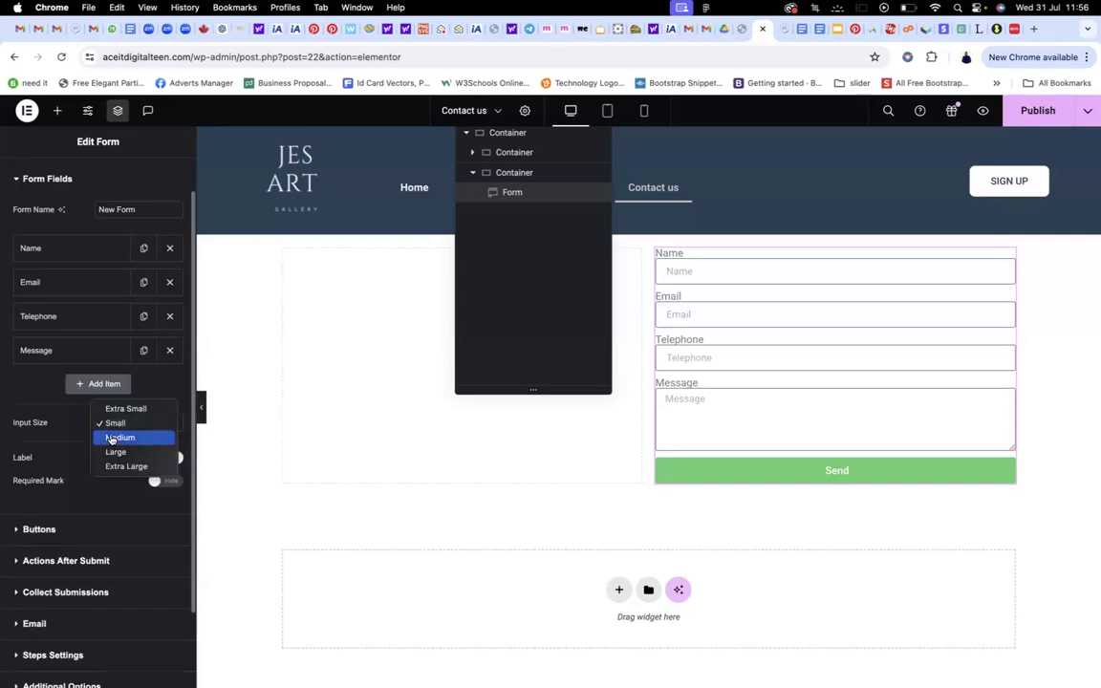
pyautogui.click(112, 438)
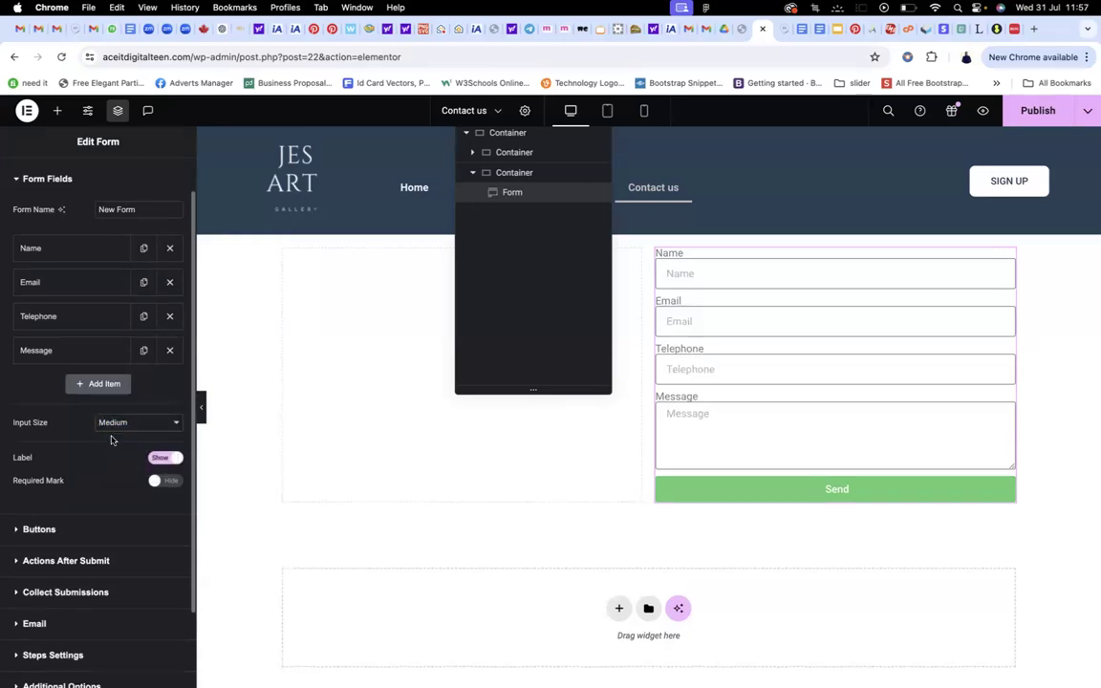
pyautogui.click(131, 425)
pyautogui.click(124, 408)
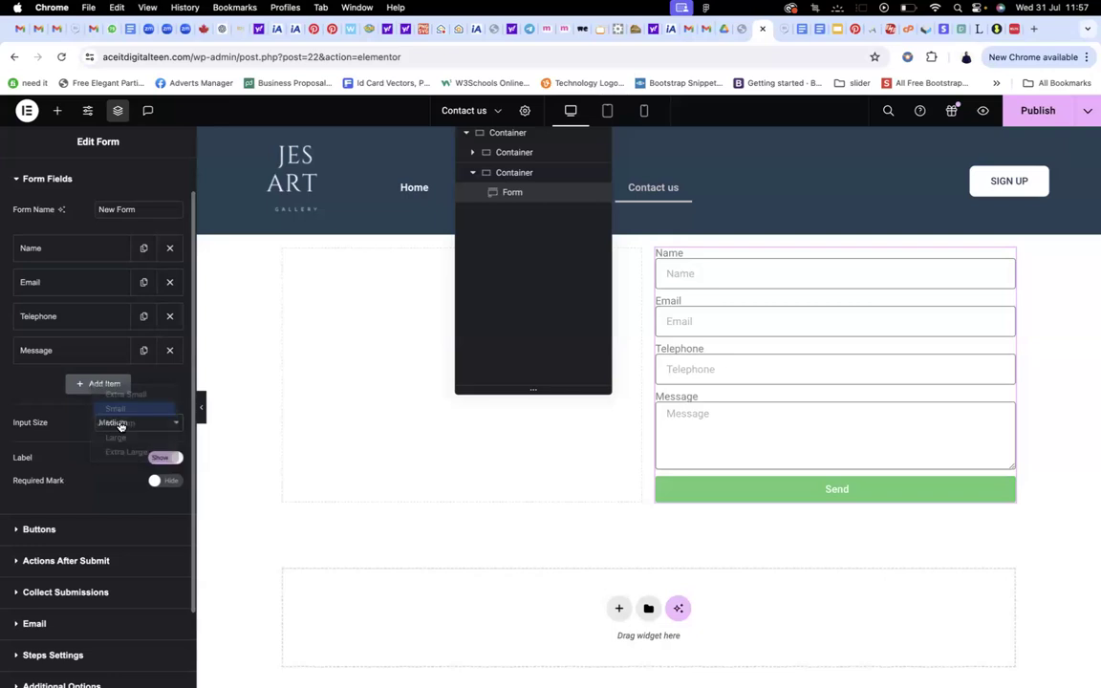
# Change the form button's text from 'Send' to 'Submit'
pyautogui.scroll(-3, 107, 430)
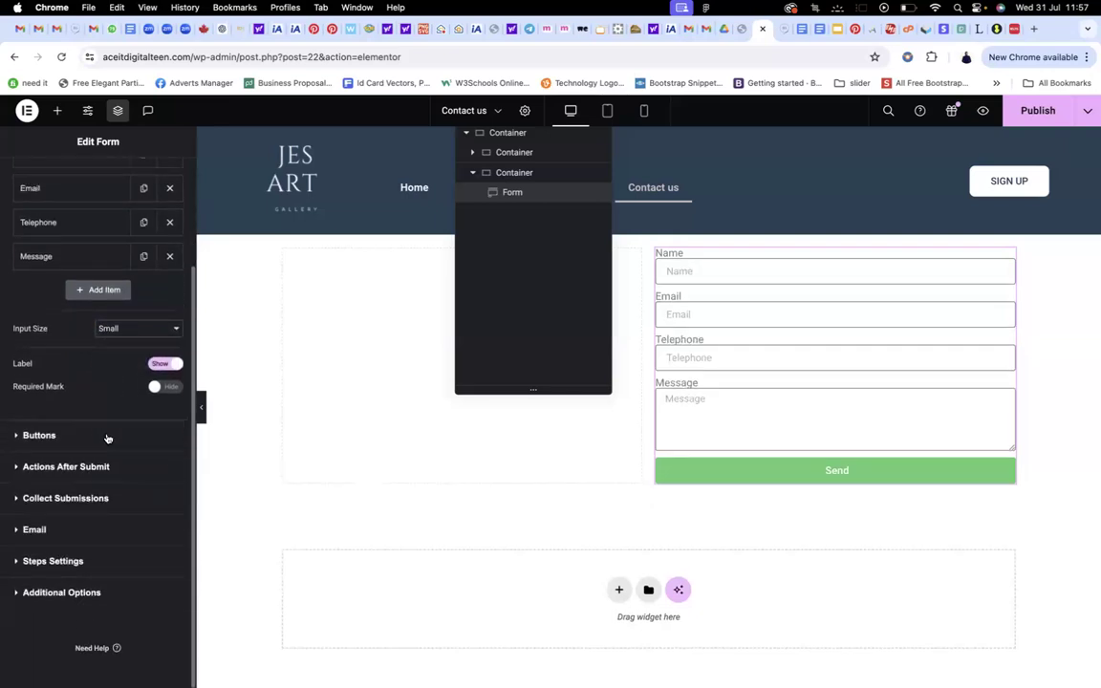
pyautogui.click(16, 437)
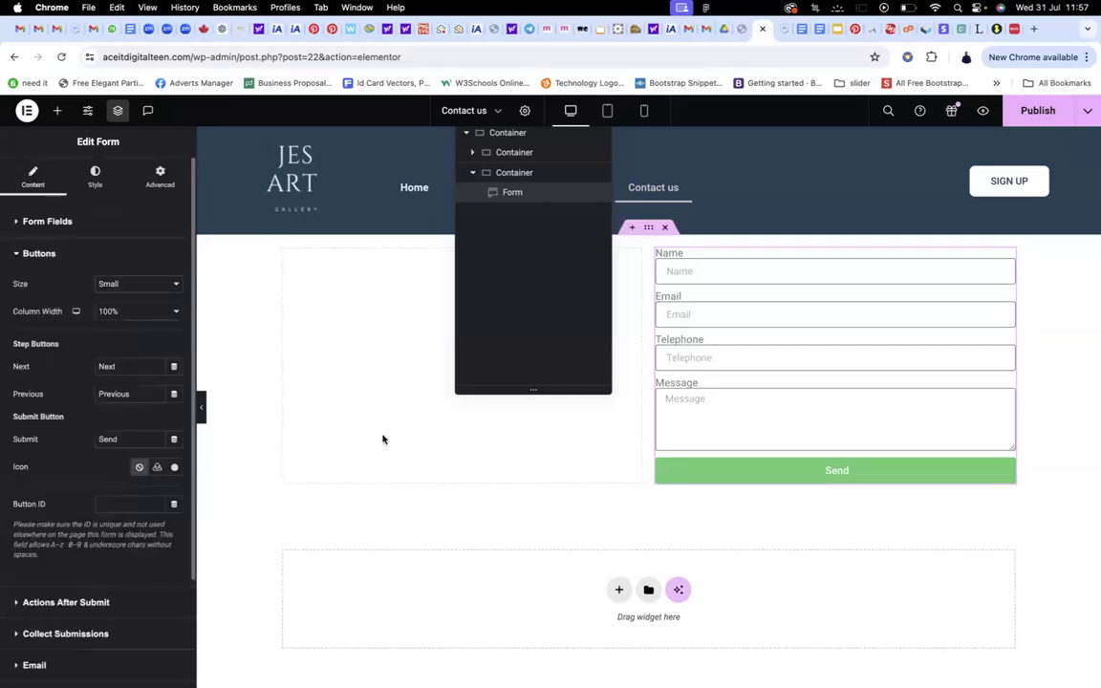
pyautogui.scroll(-2, 907, 386)
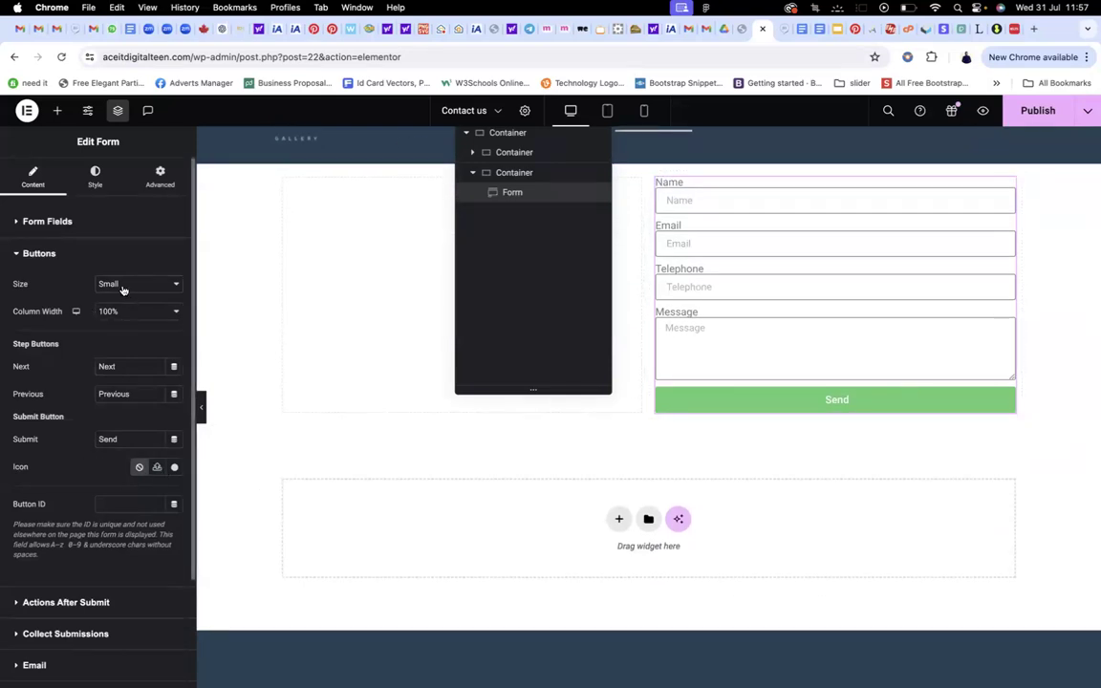
pyautogui.scroll(-3, 110, 361)
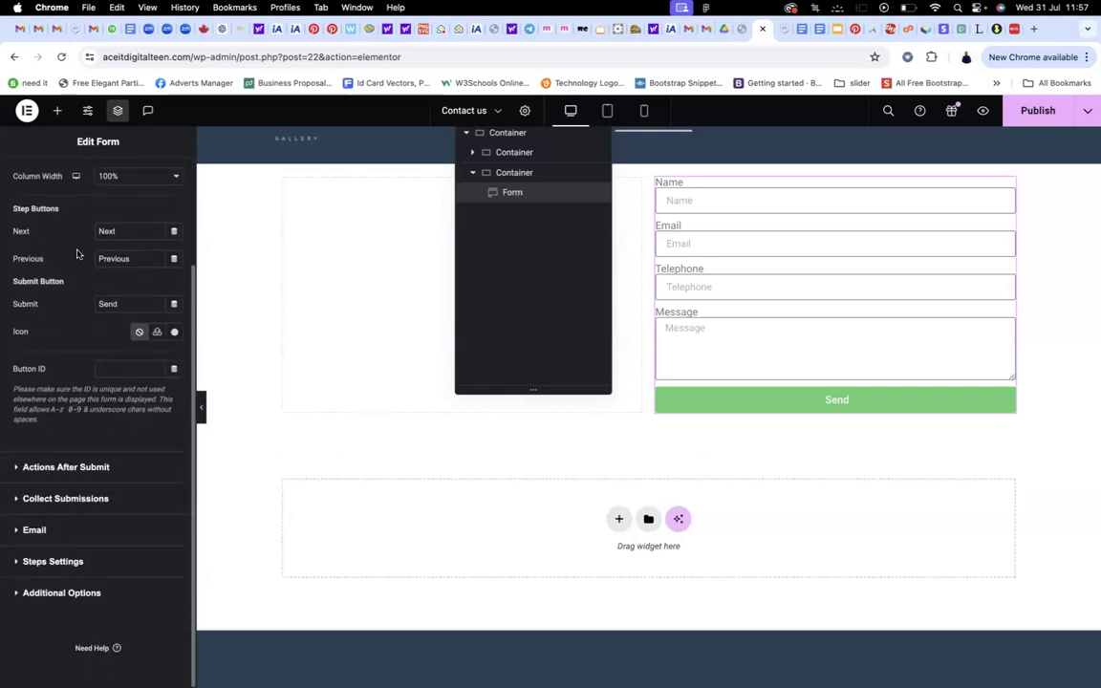
pyautogui.scroll(3, 77, 253)
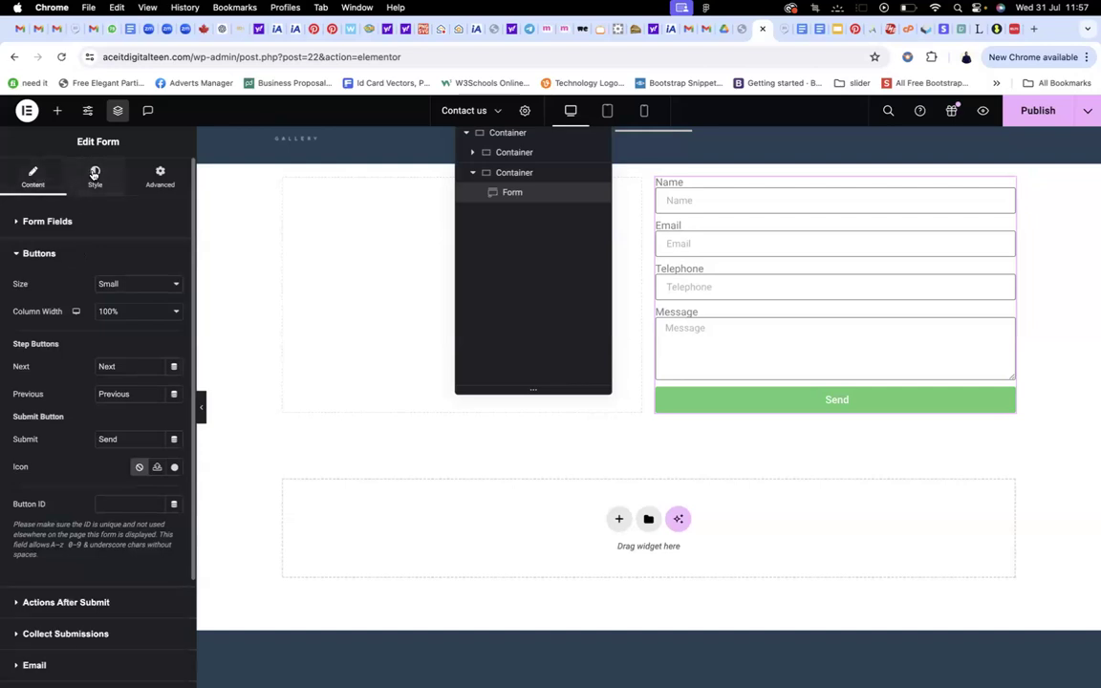
pyautogui.scroll(-3, 95, 306)
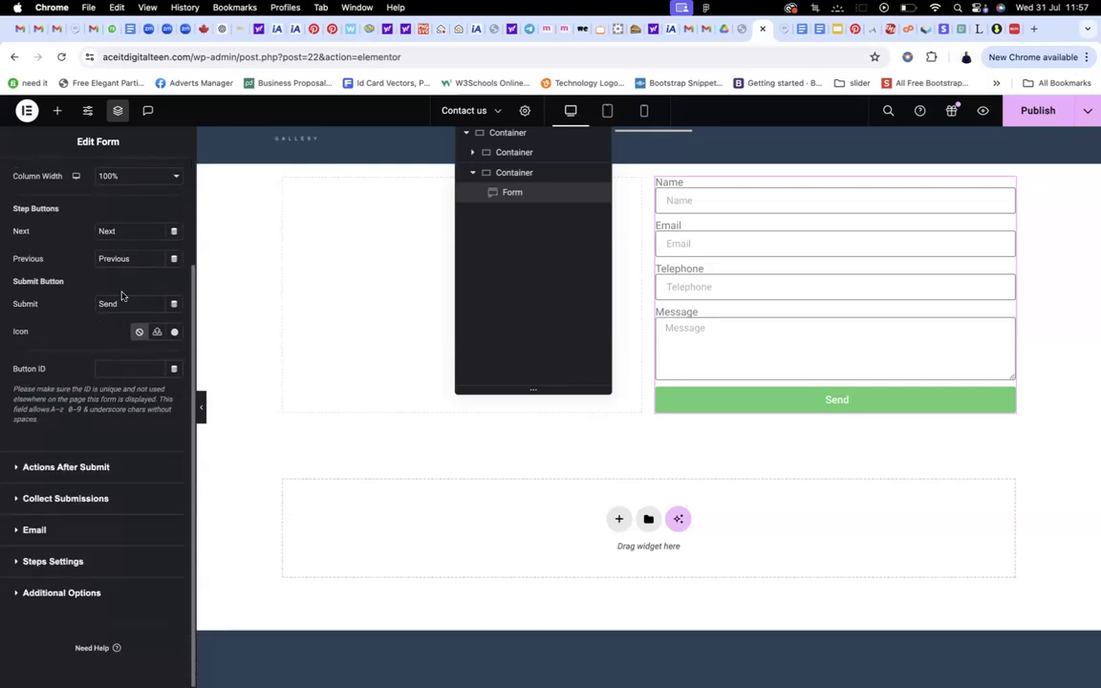
pyautogui.moveTo(124, 302); pyautogui.dragTo(85, 303)
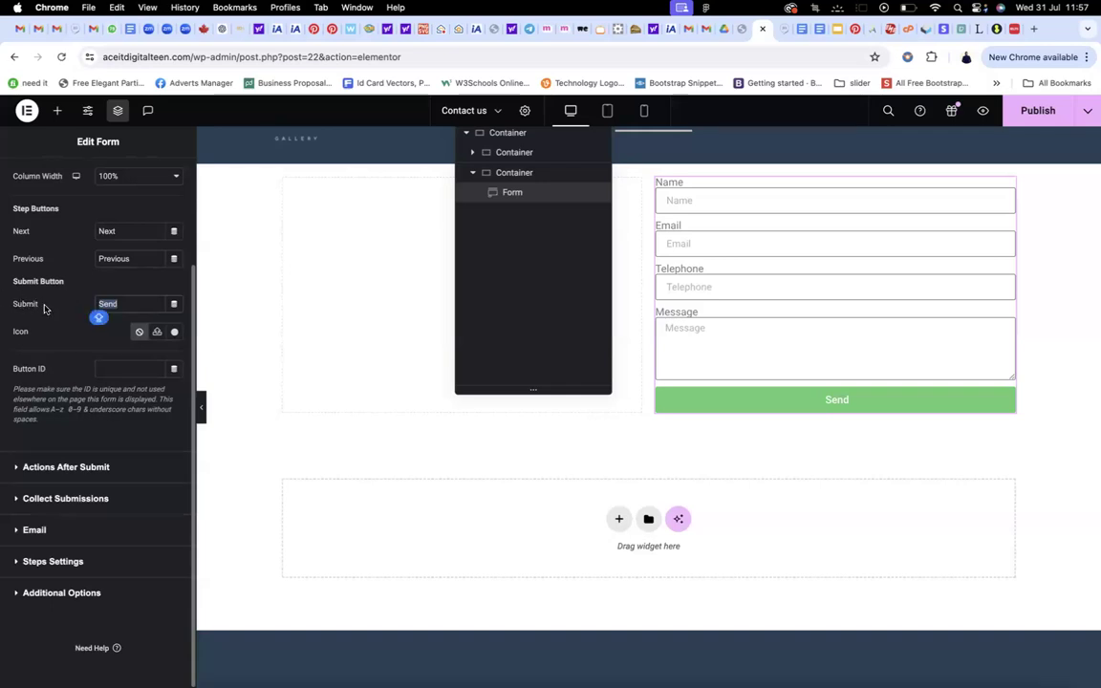
pyautogui.write('Submit')
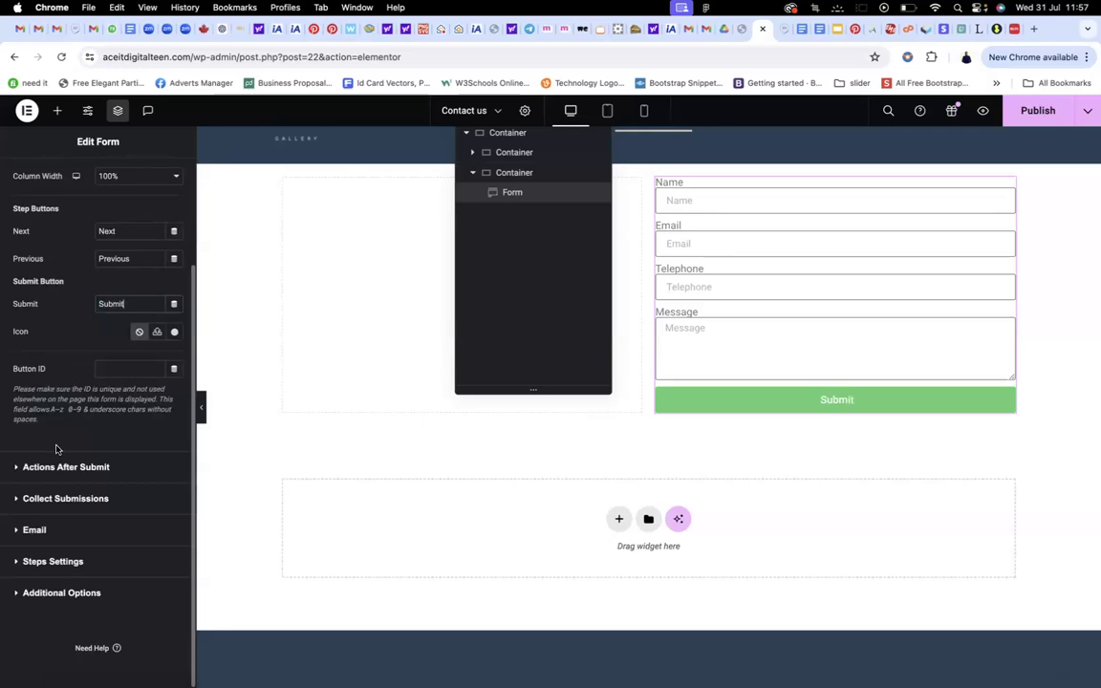
pyautogui.scroll(5, 77, 376)
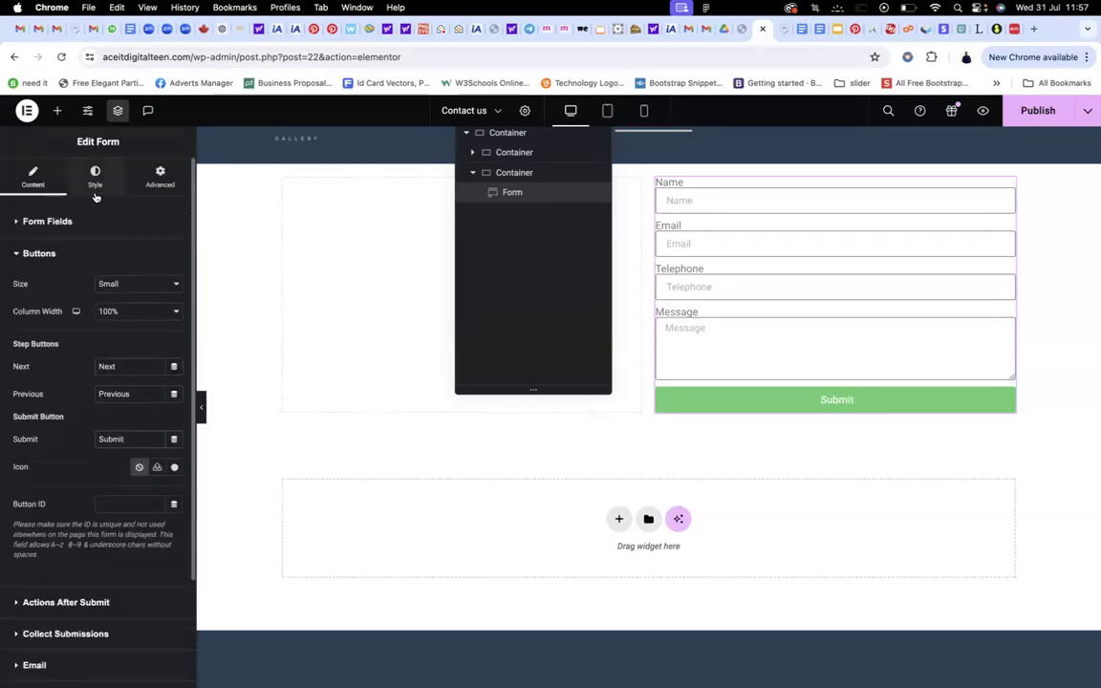
pyautogui.click(94, 178)
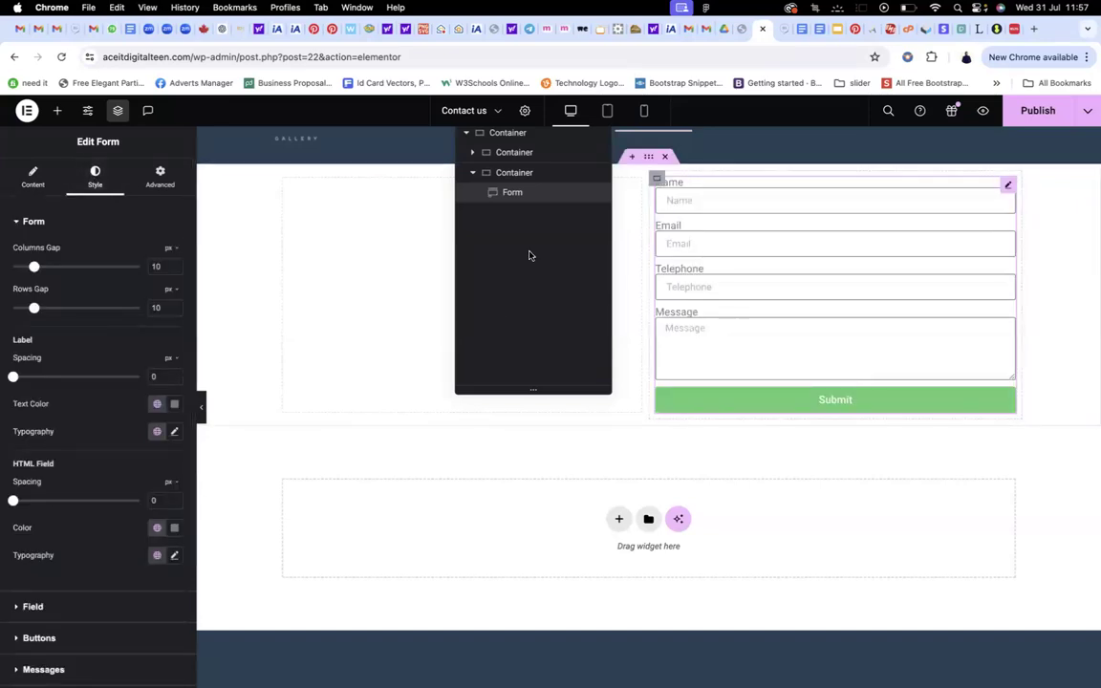
# Set the form's Columns Gap to 16 px and Rows Gap to 24 px
pyautogui.click(159, 267)
pyautogui.press('BackSpace')
pyautogui.write('6')
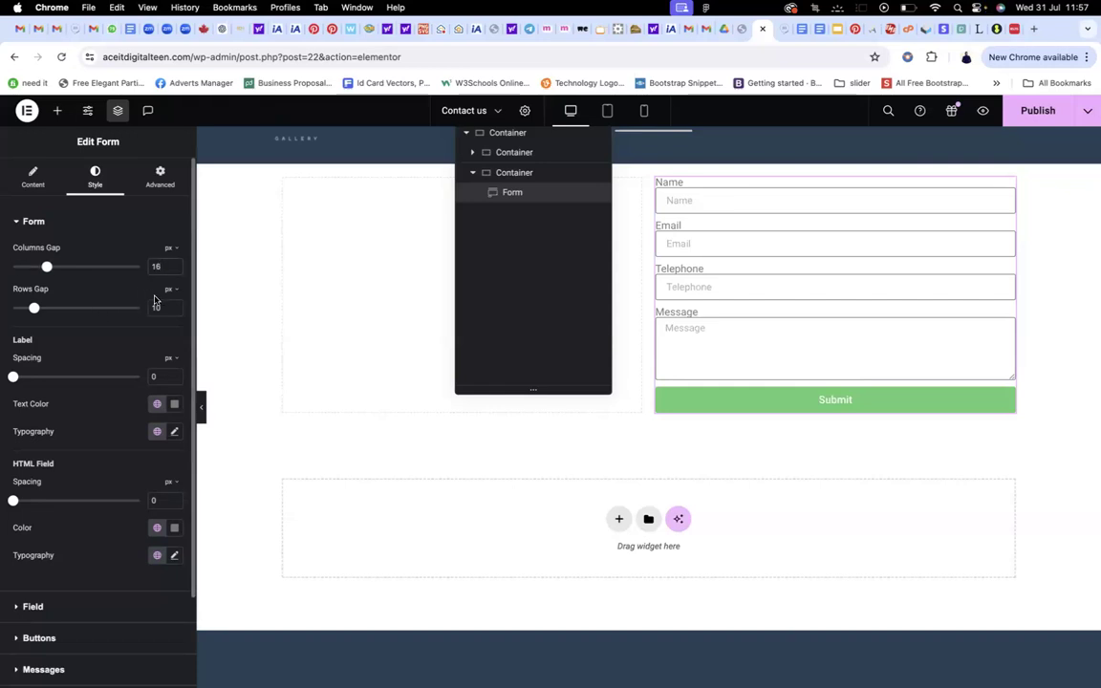
pyautogui.click(160, 307)
pyautogui.press('BackSpace')
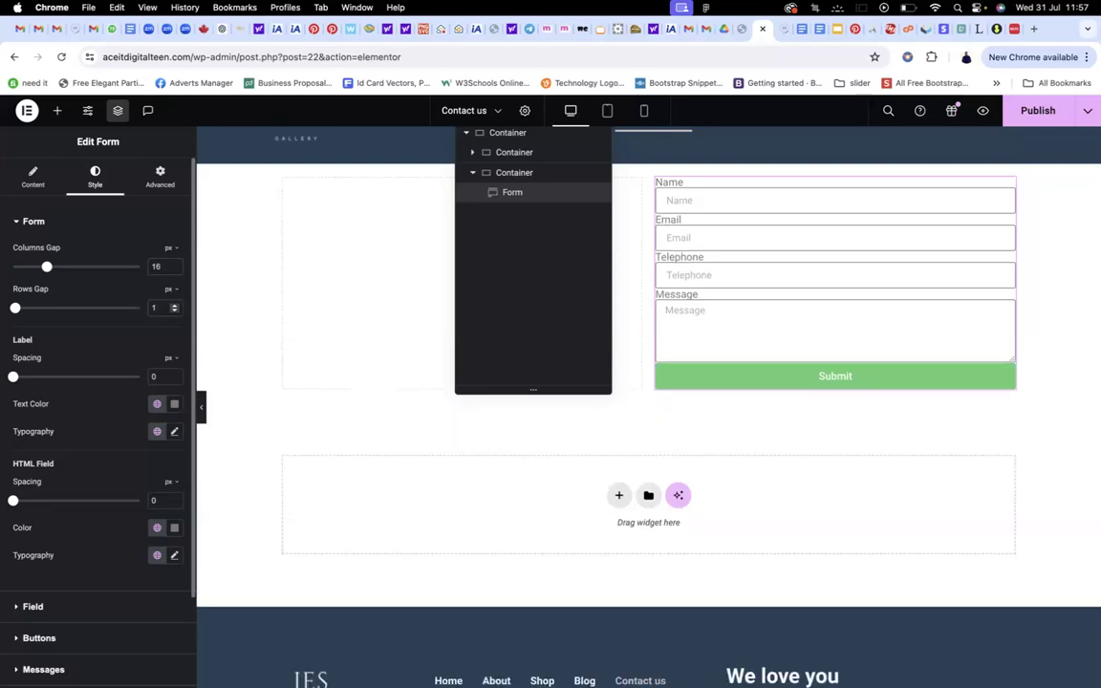
pyautogui.write('6')
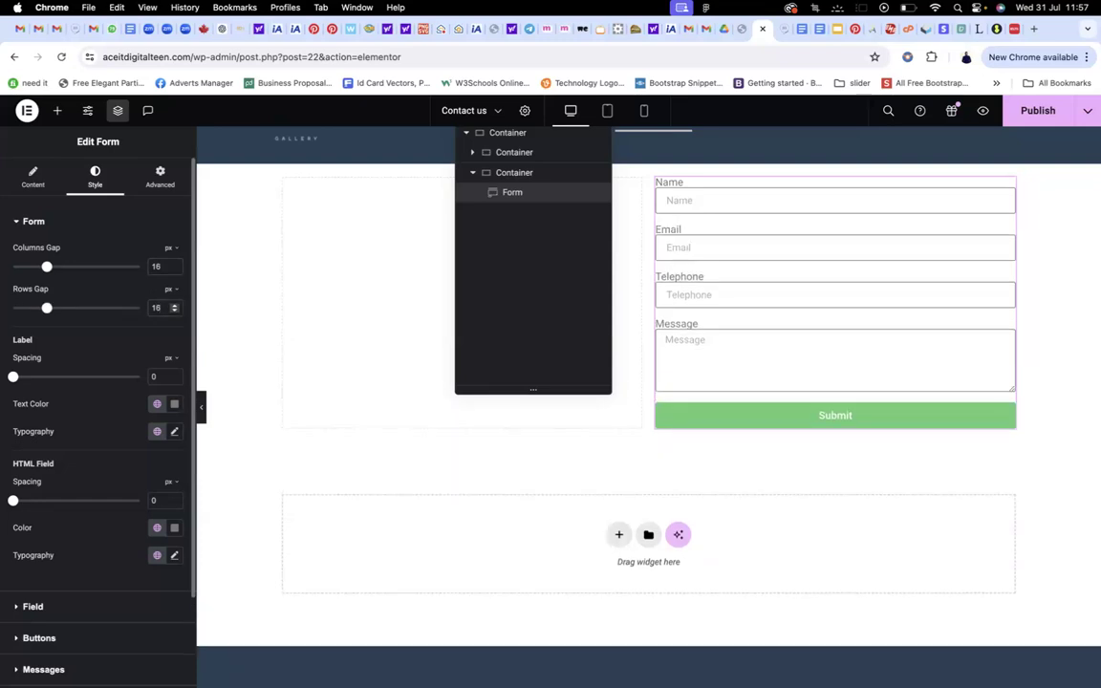
pyautogui.press('BackSpace')
pyautogui.press('BackSpace')
pyautogui.write('24')
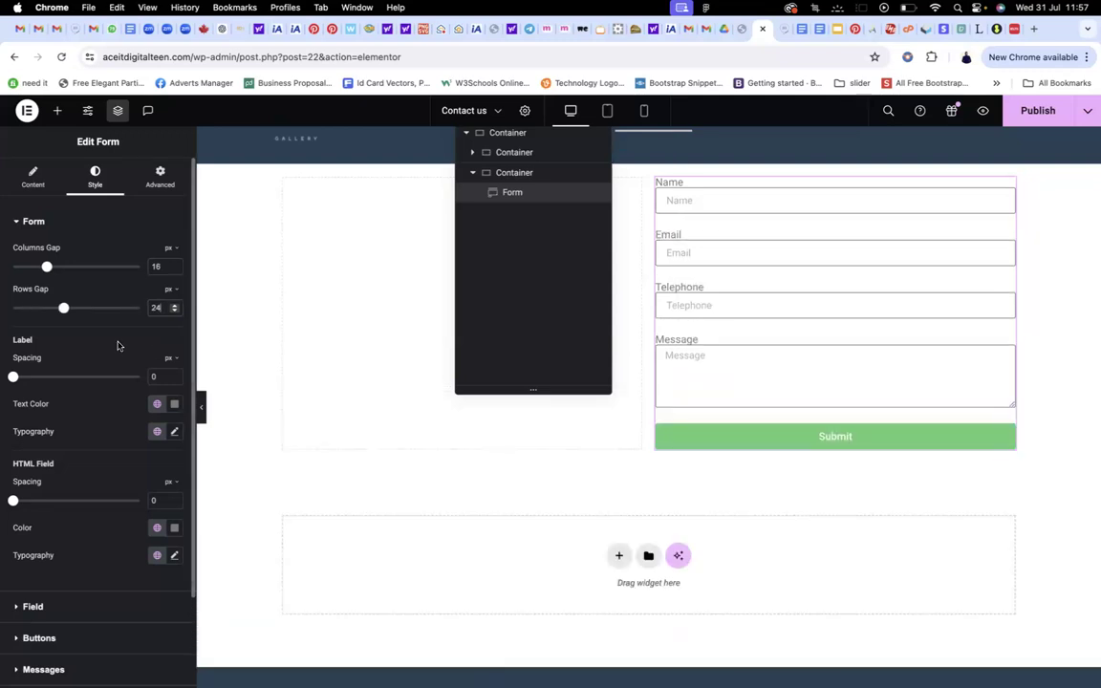
pyautogui.scroll(-3, 89, 424)
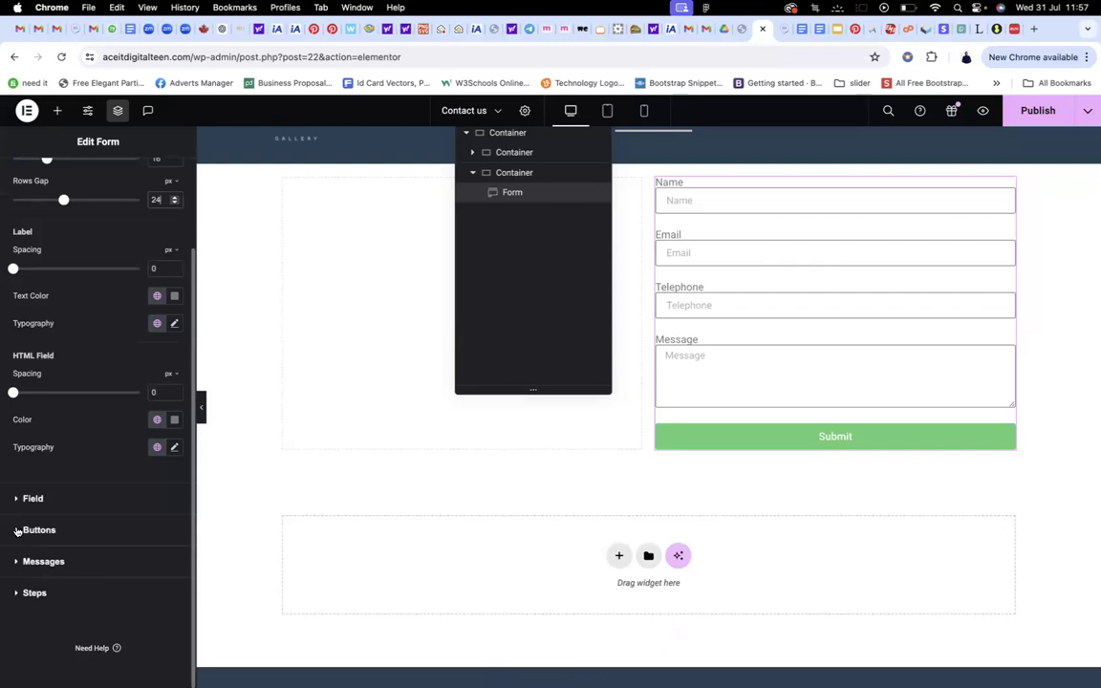
# Set the Submit button background to the global 'main colour', undoing an accidental container move
pyautogui.click(17, 532)
pyautogui.click(157, 543)
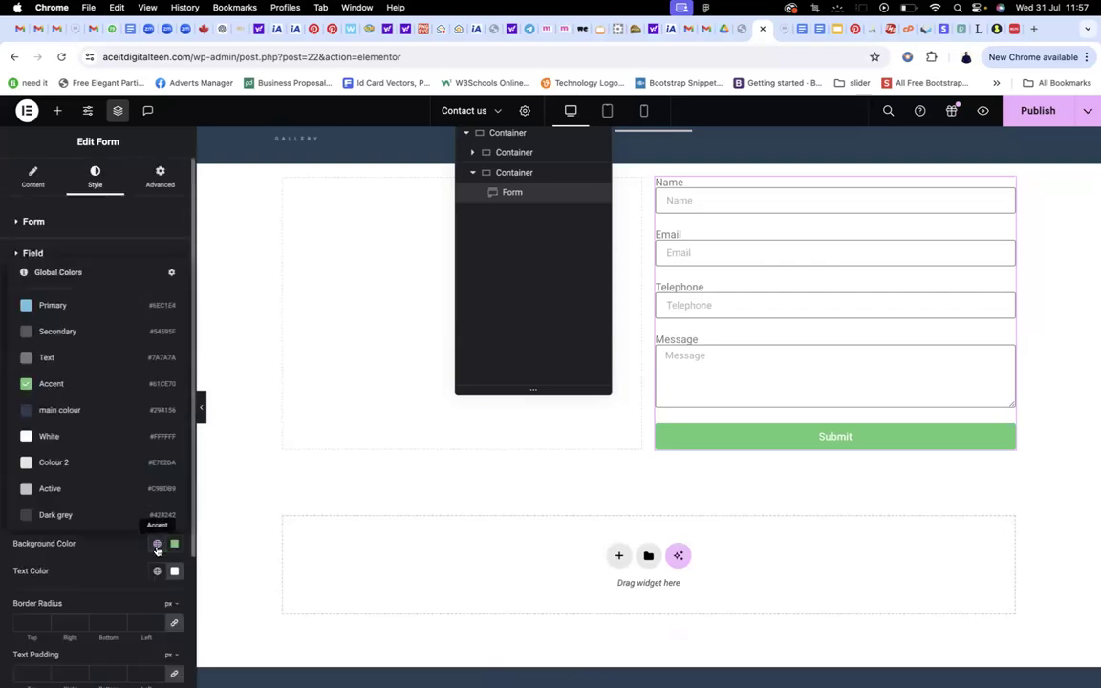
pyautogui.click(44, 380)
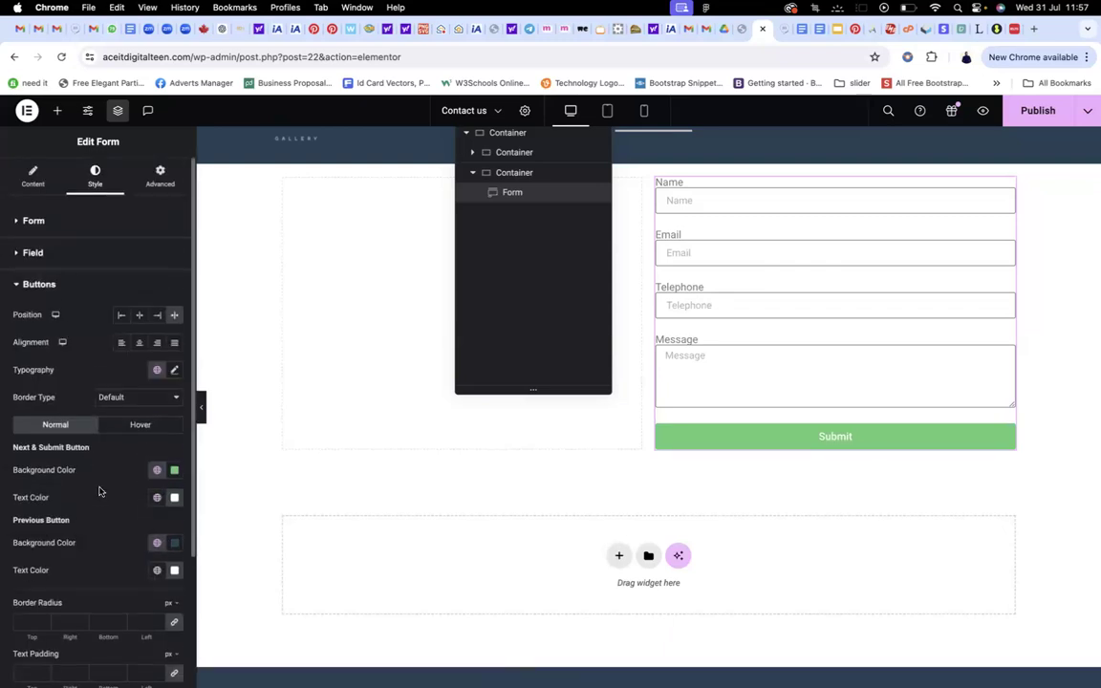
pyautogui.scroll(-2, 99, 491)
pyautogui.scroll(-3, 99, 491)
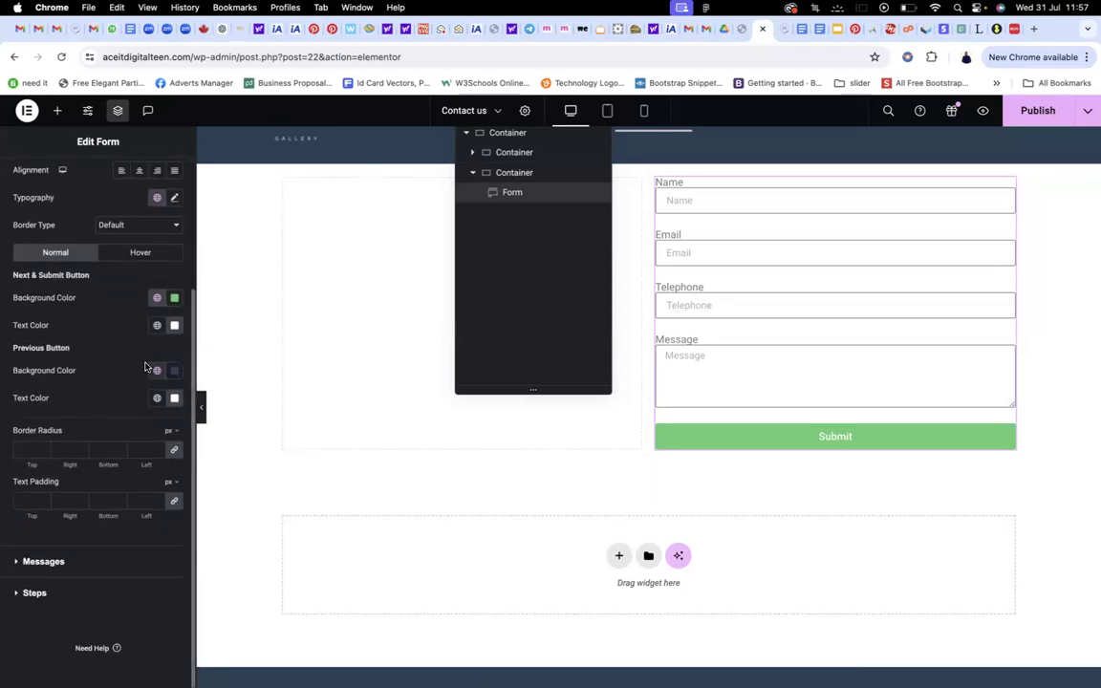
pyautogui.click(157, 298)
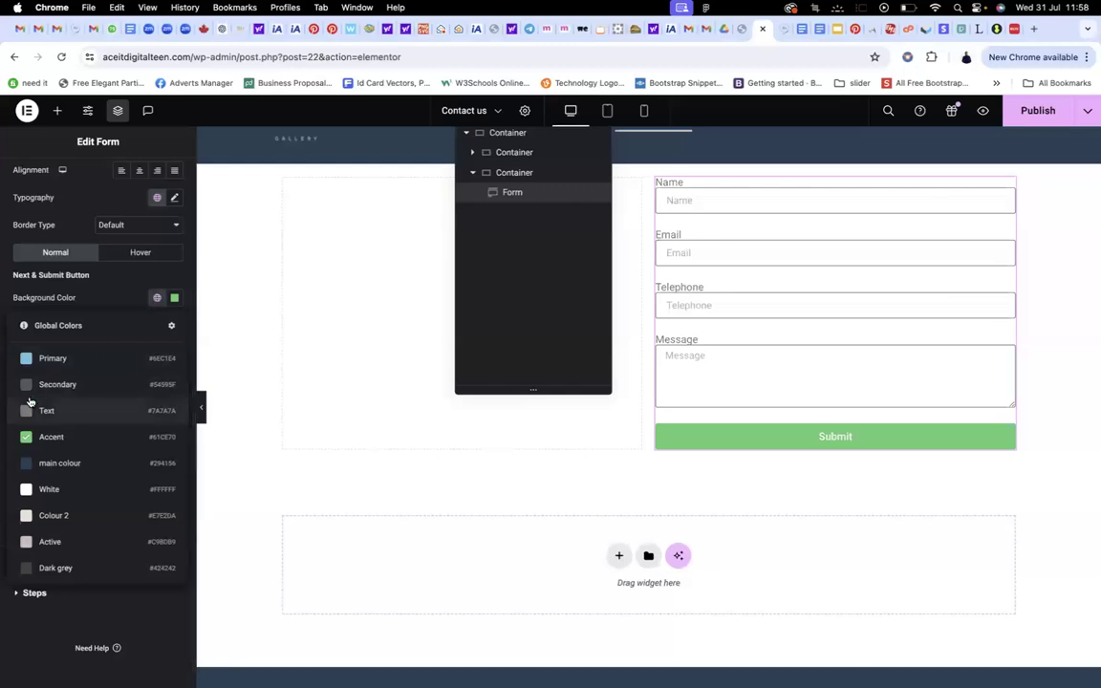
pyautogui.click(36, 465)
pyautogui.scroll(1, 673, 236)
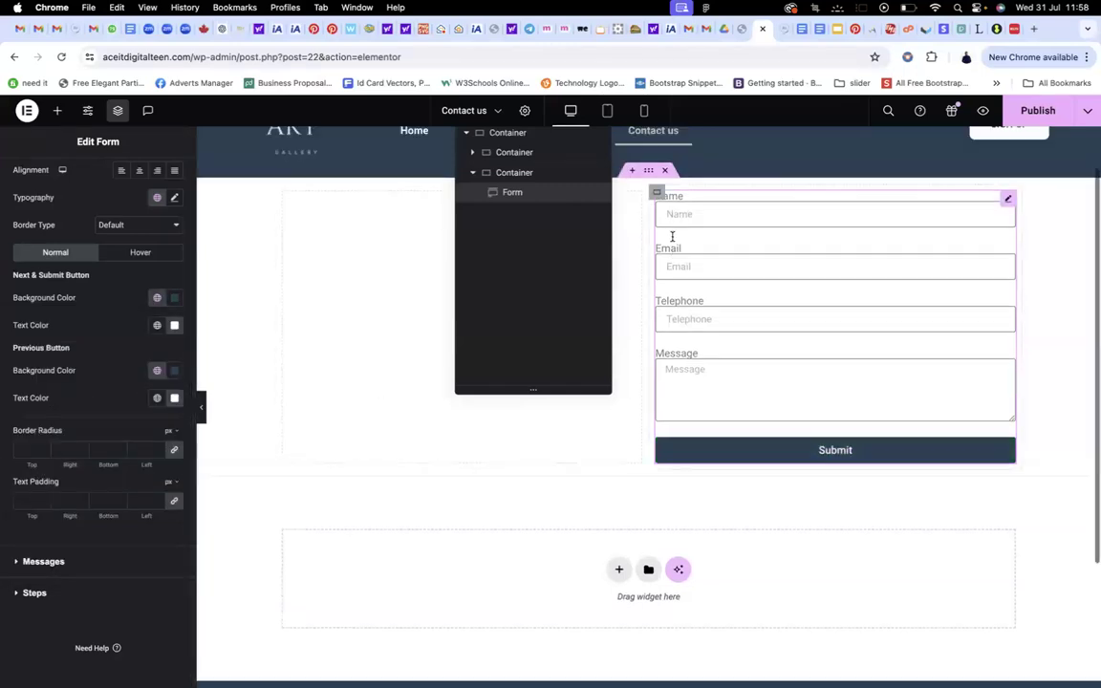
pyautogui.scroll(-1, 673, 236)
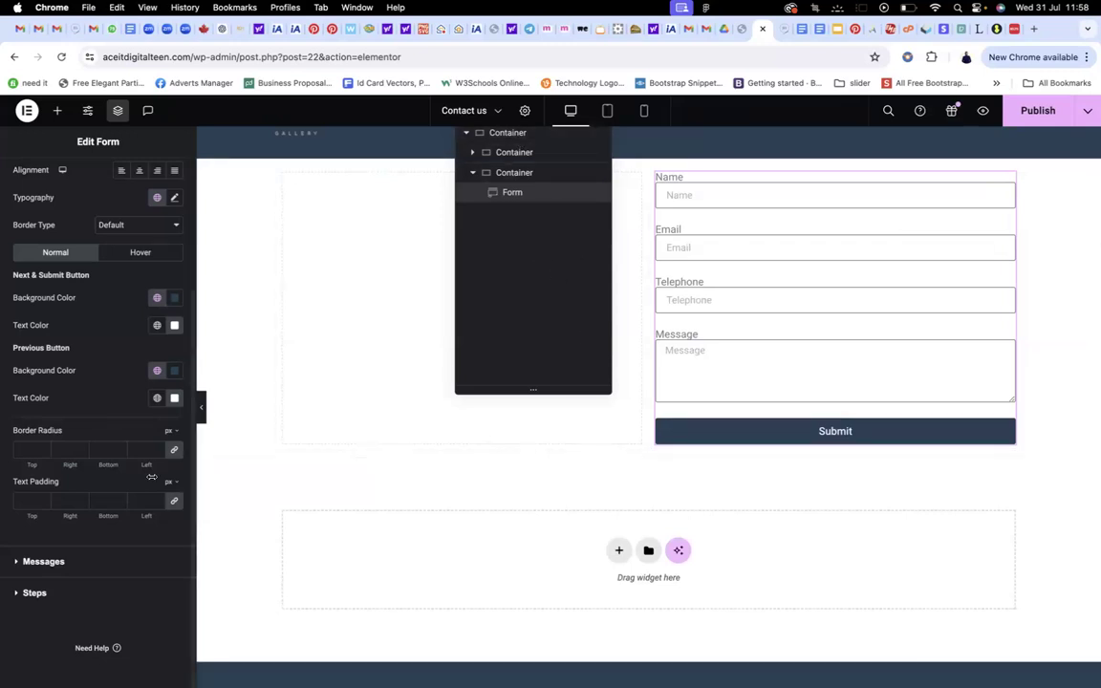
pyautogui.moveTo(564, 149); pyautogui.dragTo(545, 176)
pyautogui.press('super+z')
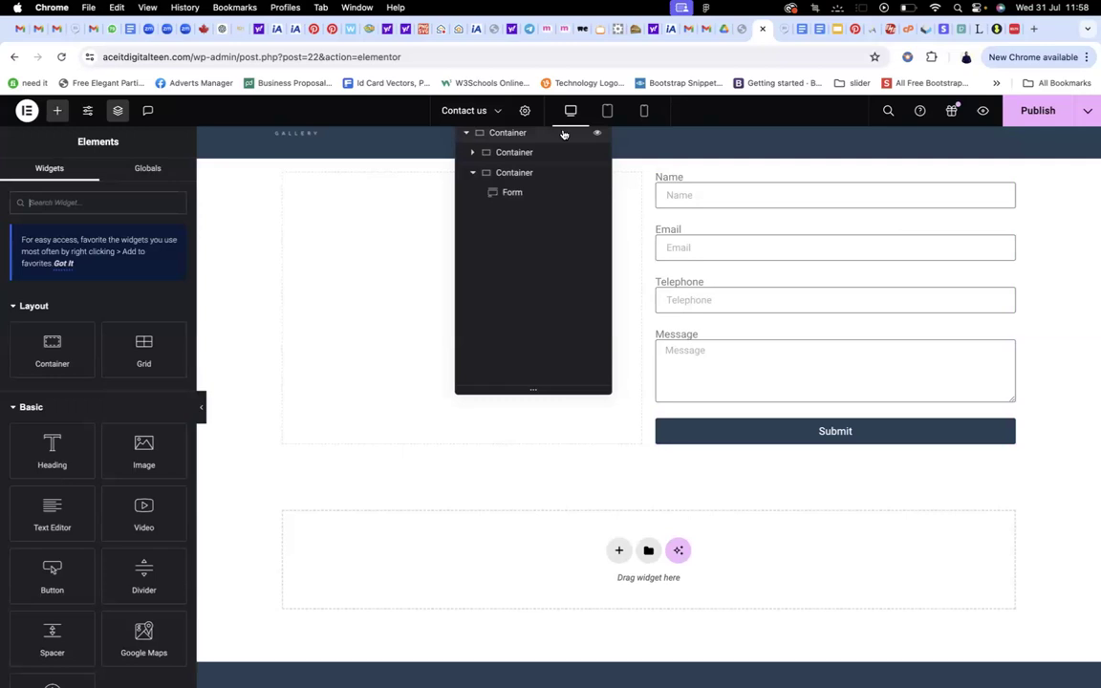
# Review the page and publish the Contact us page, then add a Heading widget
pyautogui.click(118, 111)
pyautogui.click(118, 111)
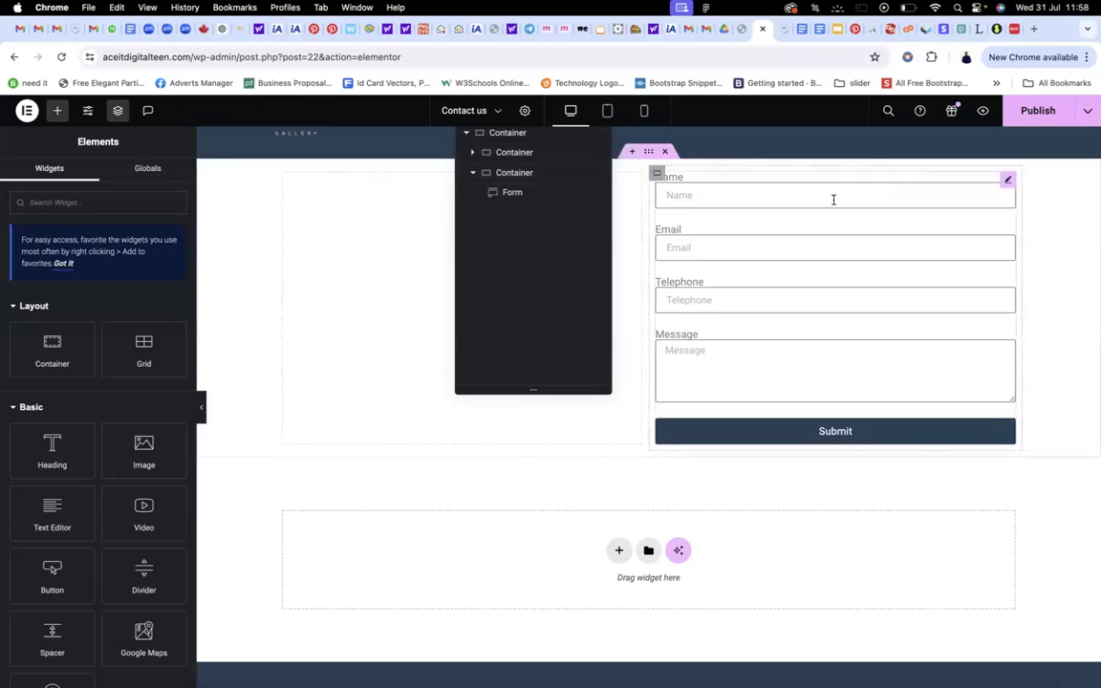
pyautogui.scroll(2, 754, 346)
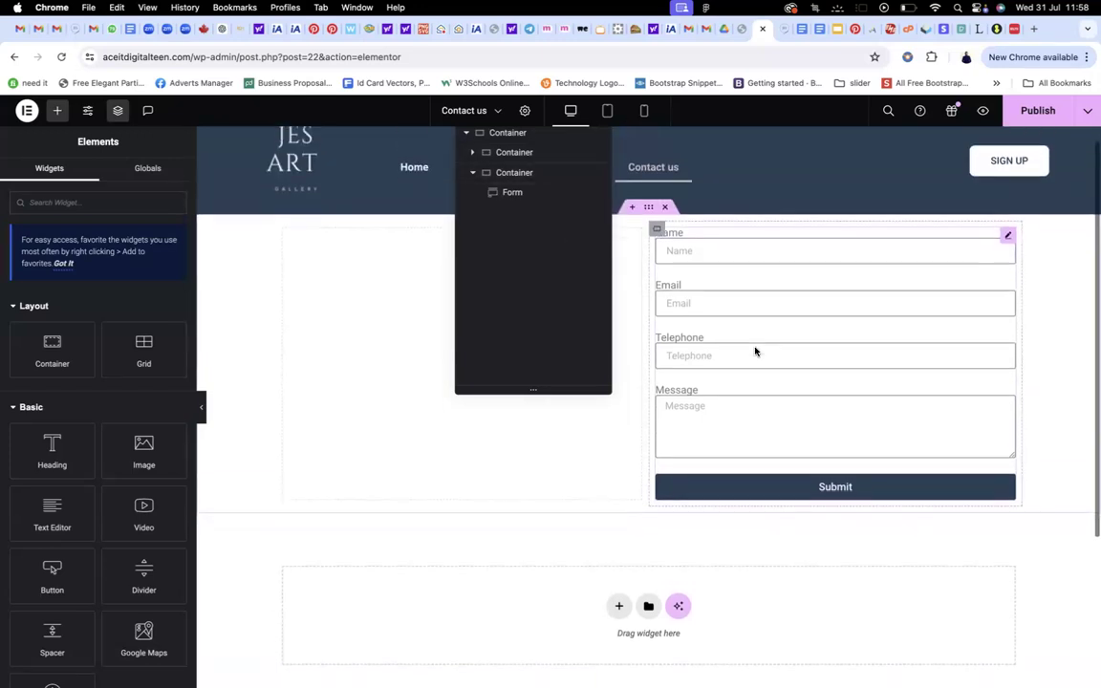
pyautogui.scroll(-1, 754, 351)
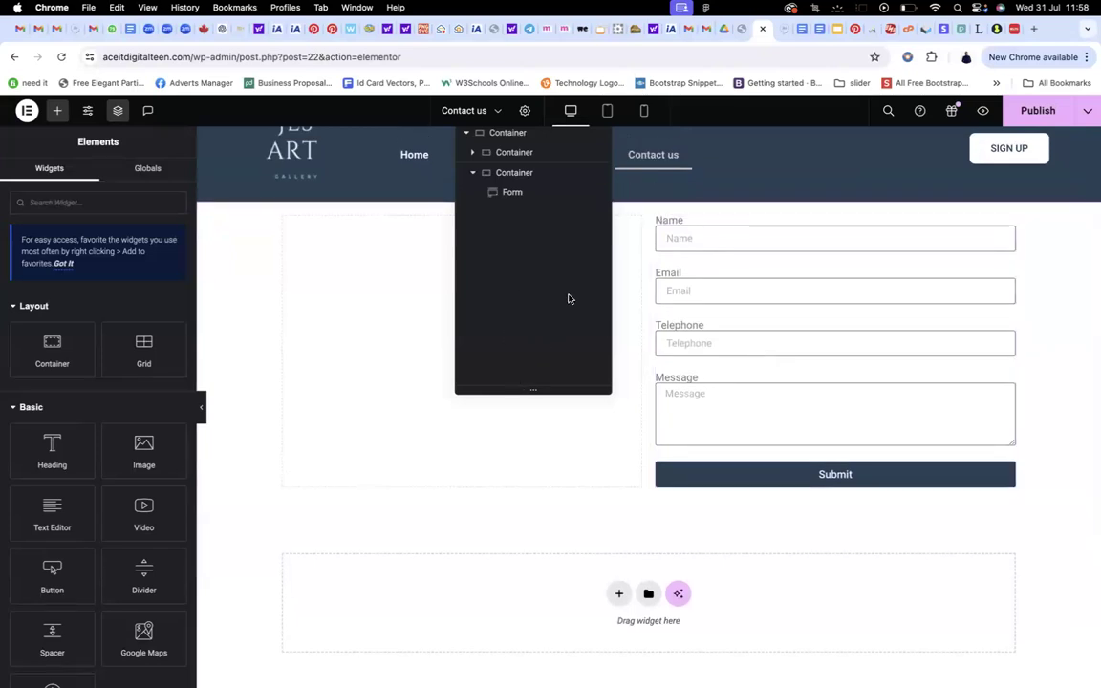
pyautogui.scroll(-1, 427, 319)
pyautogui.scroll(3, 422, 344)
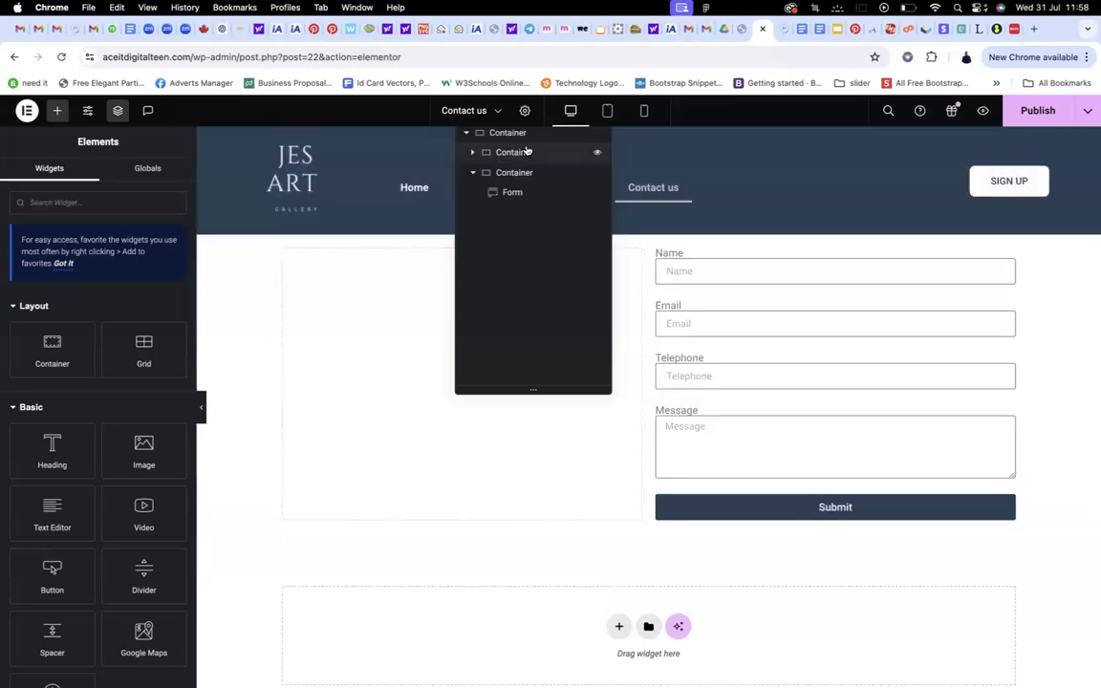
pyautogui.click(1051, 112)
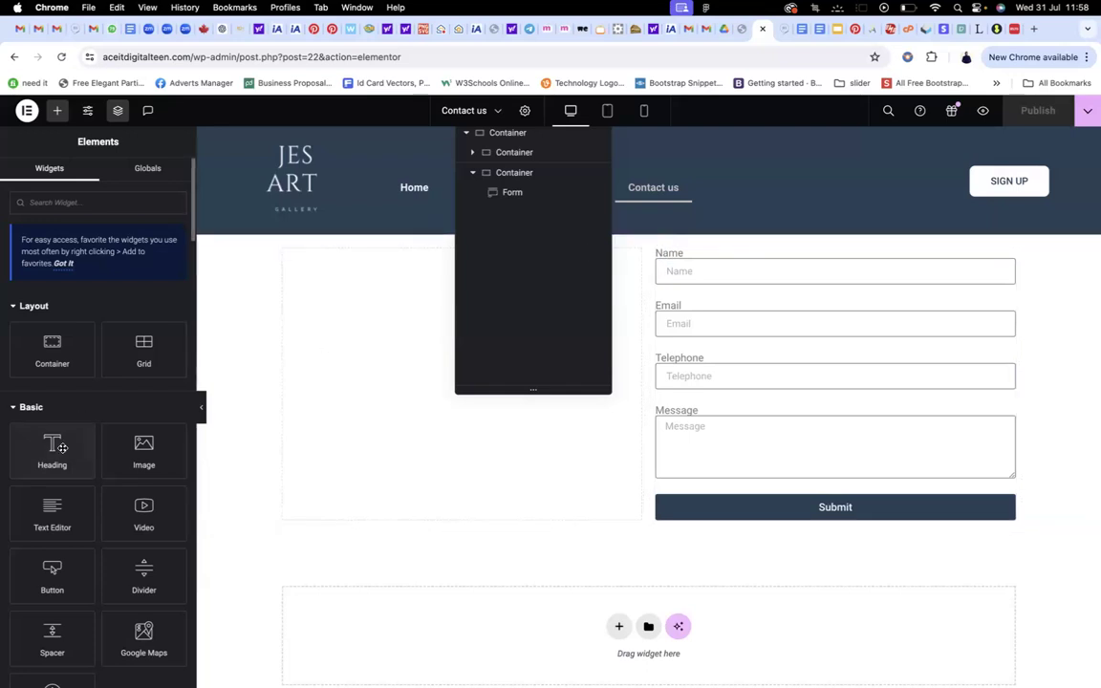
pyautogui.click(62, 447)
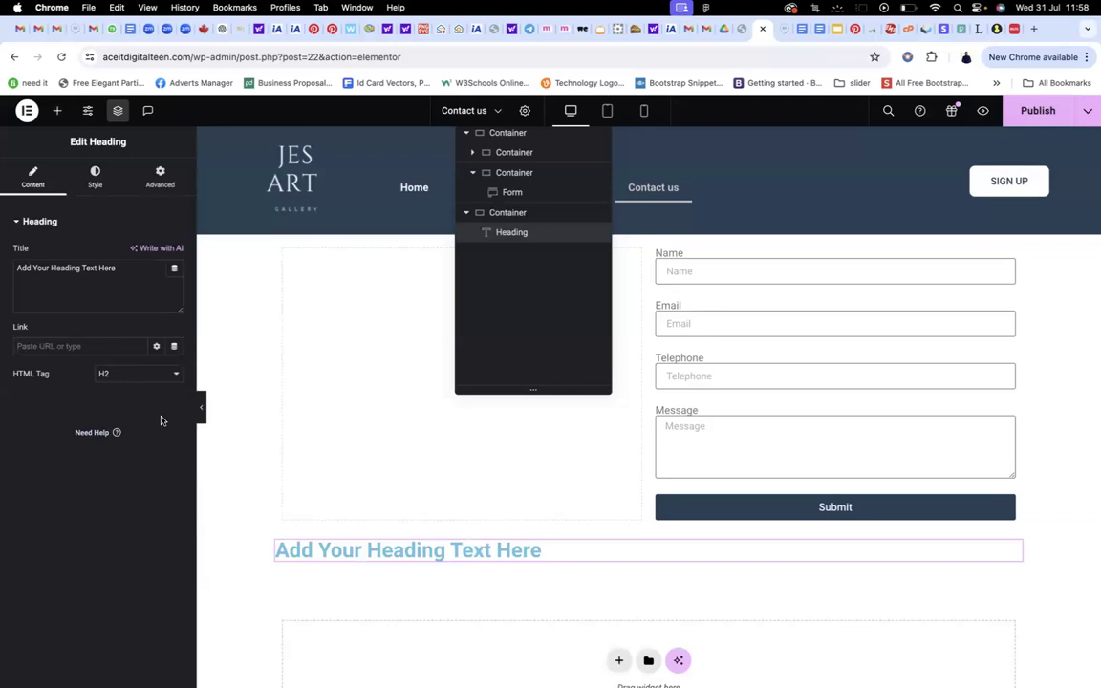
# Replace the misplaced heading with one above the form reading 'Contact Us'
pyautogui.press('super+z')
pyautogui.moveTo(43, 459); pyautogui.dragTo(726, 272)
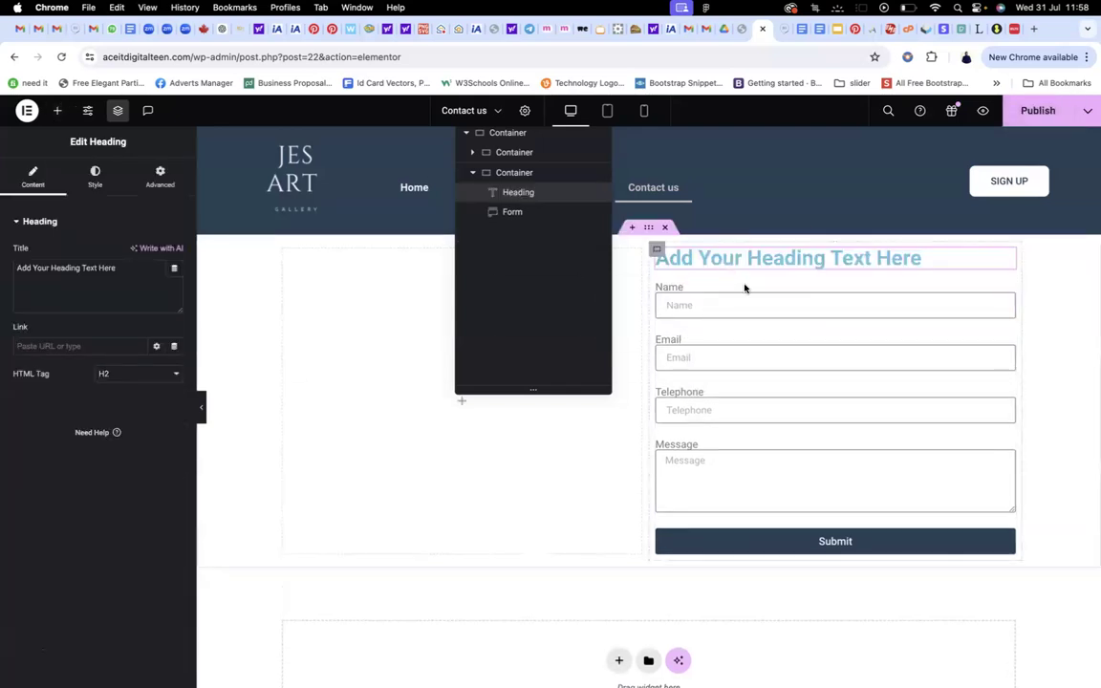
pyautogui.tripleClick(15, 267)
pyautogui.write('Contact Us')
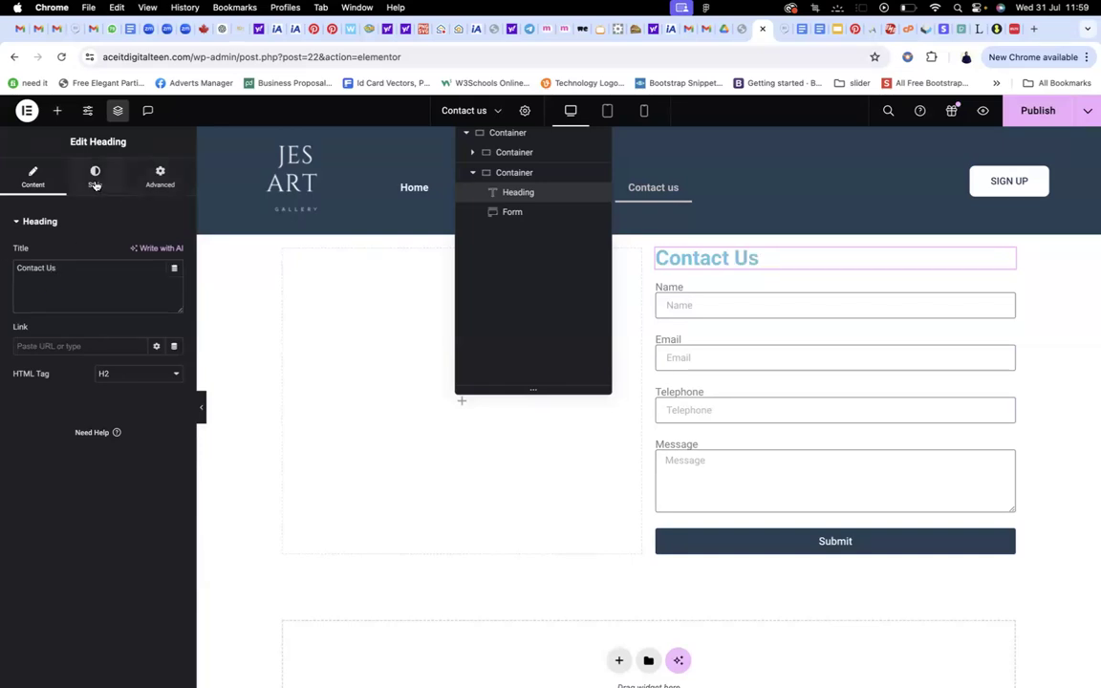
# Colour the heading with the global main colour and apply the H3 global font
pyautogui.click(96, 182)
pyautogui.click(154, 281)
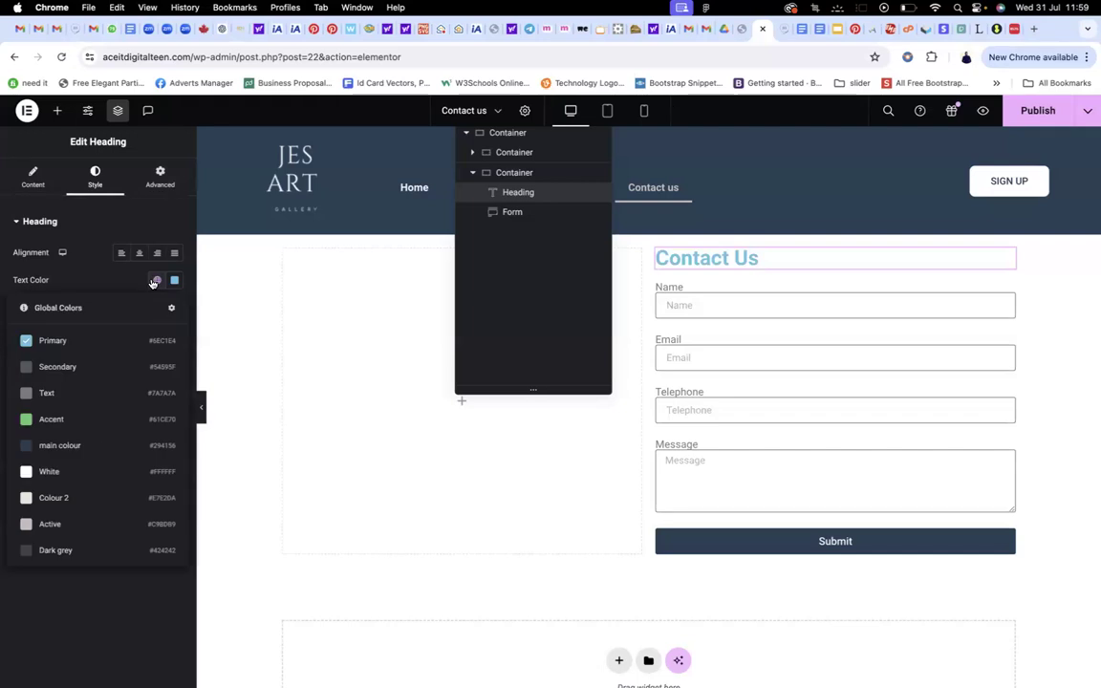
pyautogui.click(43, 446)
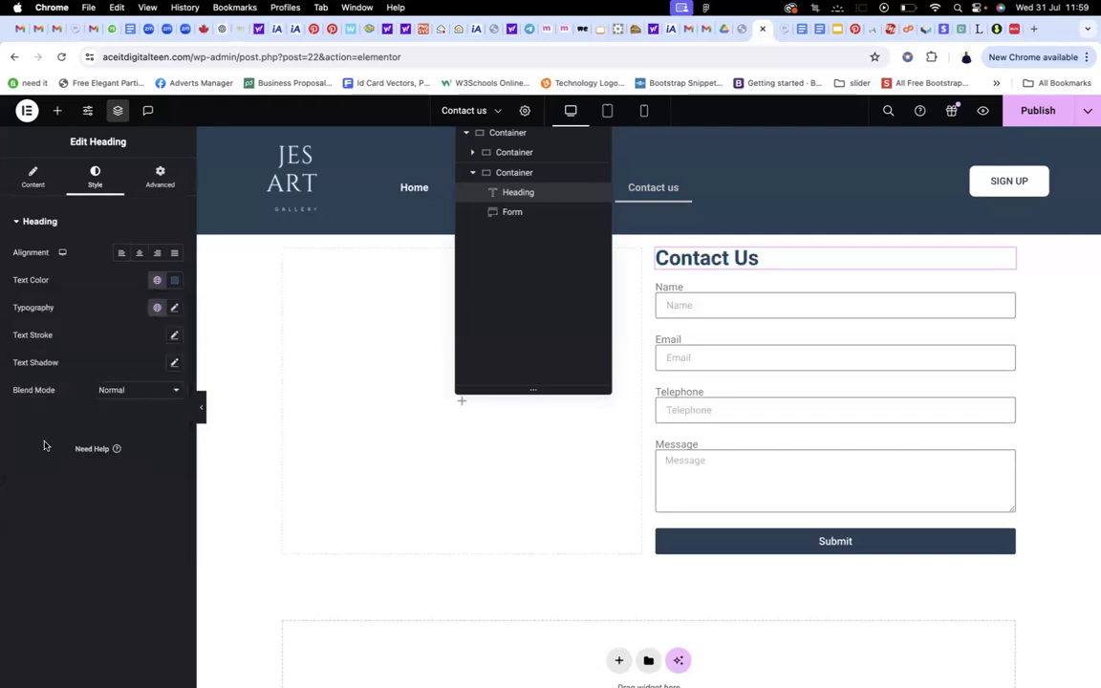
pyautogui.click(154, 308)
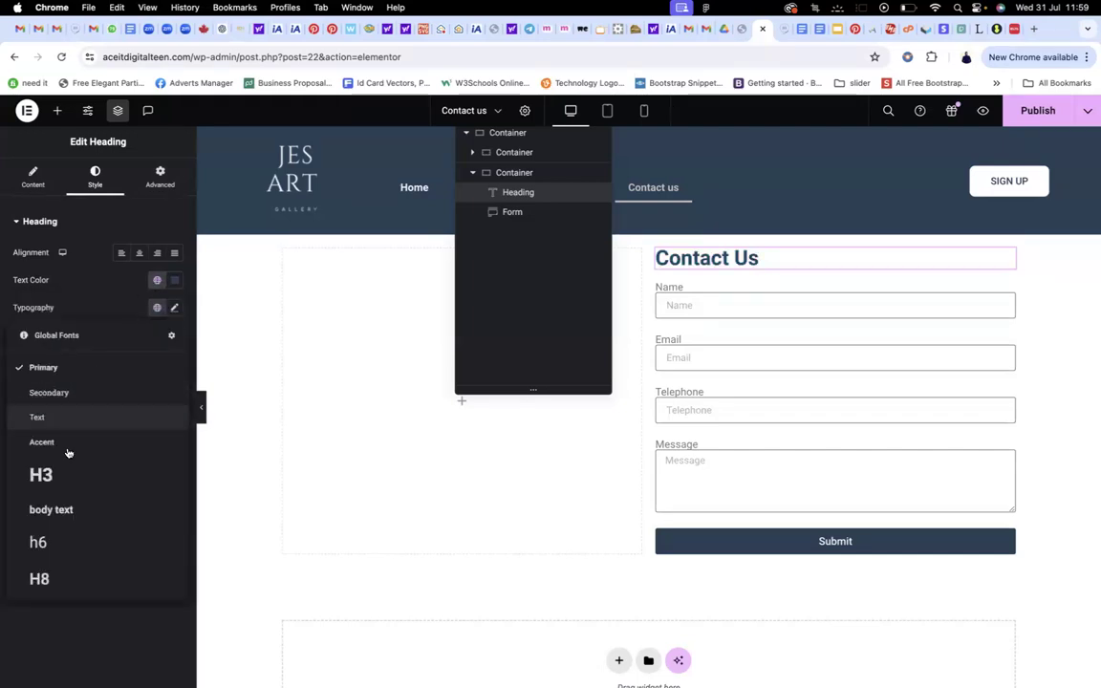
pyautogui.click(62, 485)
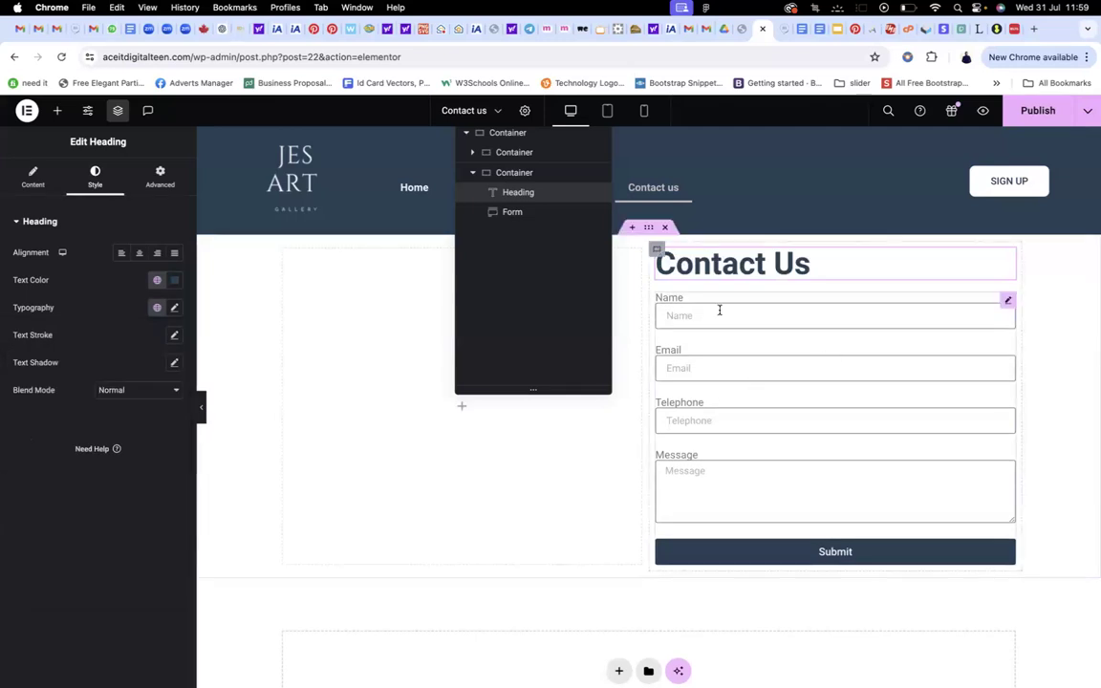
pyautogui.click(159, 175)
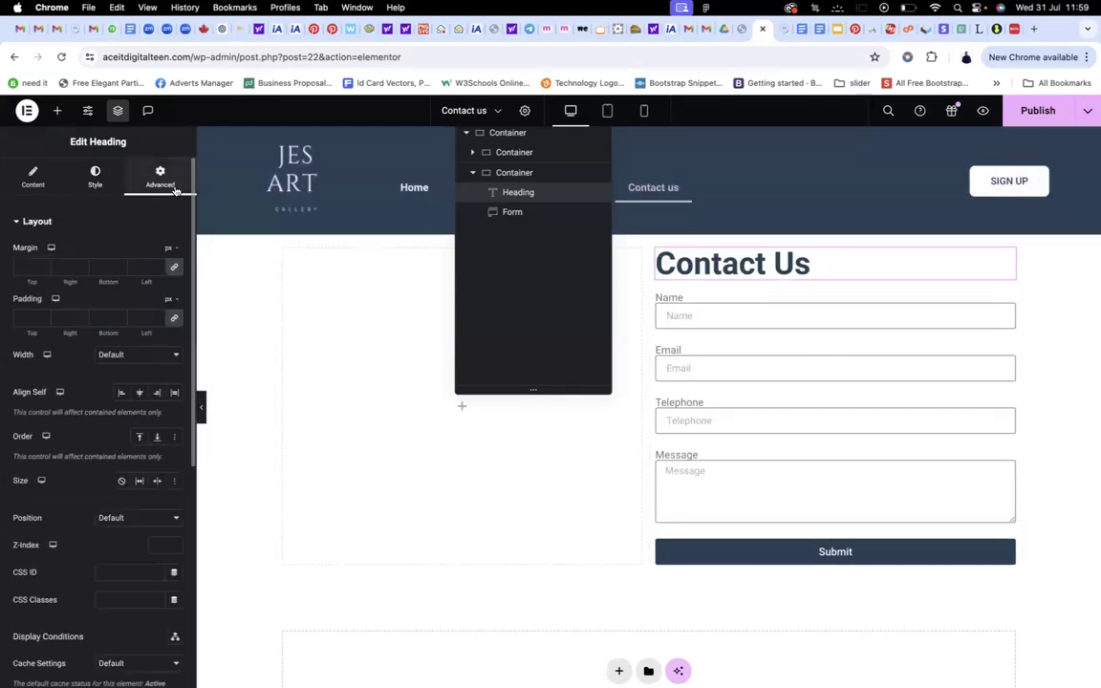
# Give the Contact Us heading 40 px bottom padding, publish, and close the Structure navigator
pyautogui.click(174, 321)
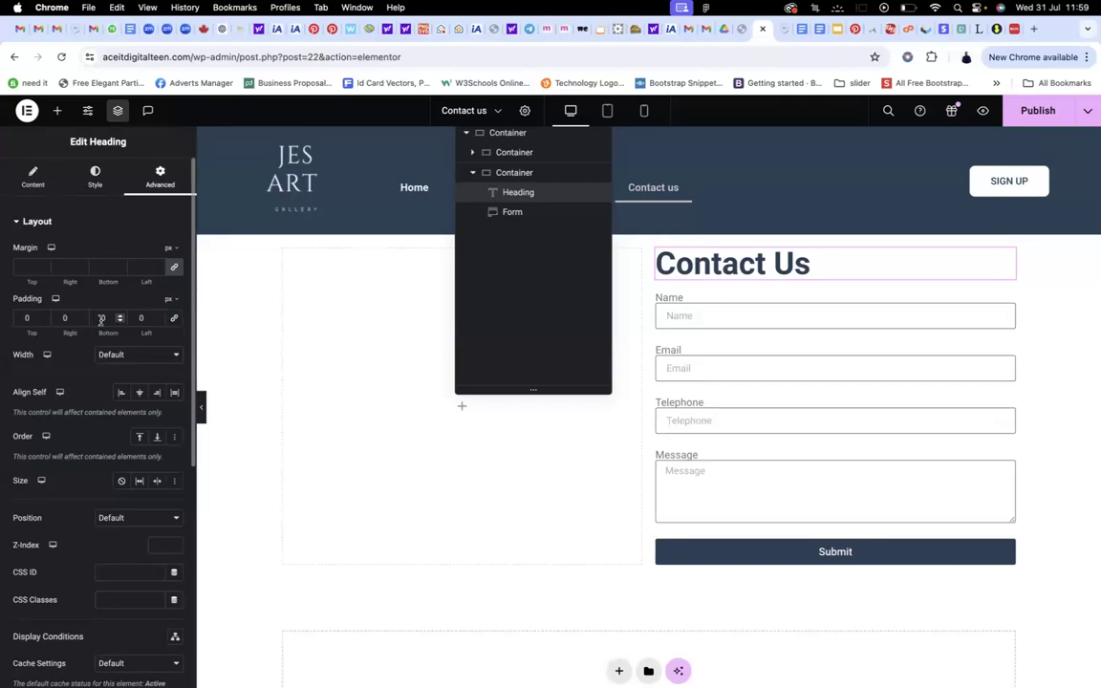
pyautogui.write('40')
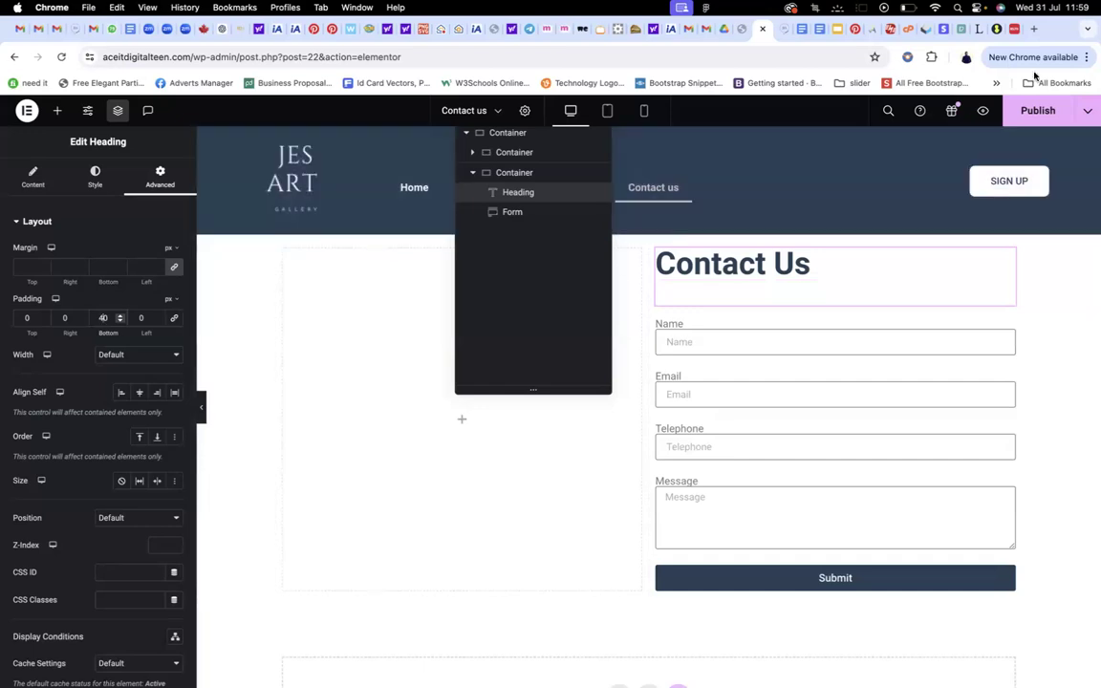
pyautogui.click(1032, 111)
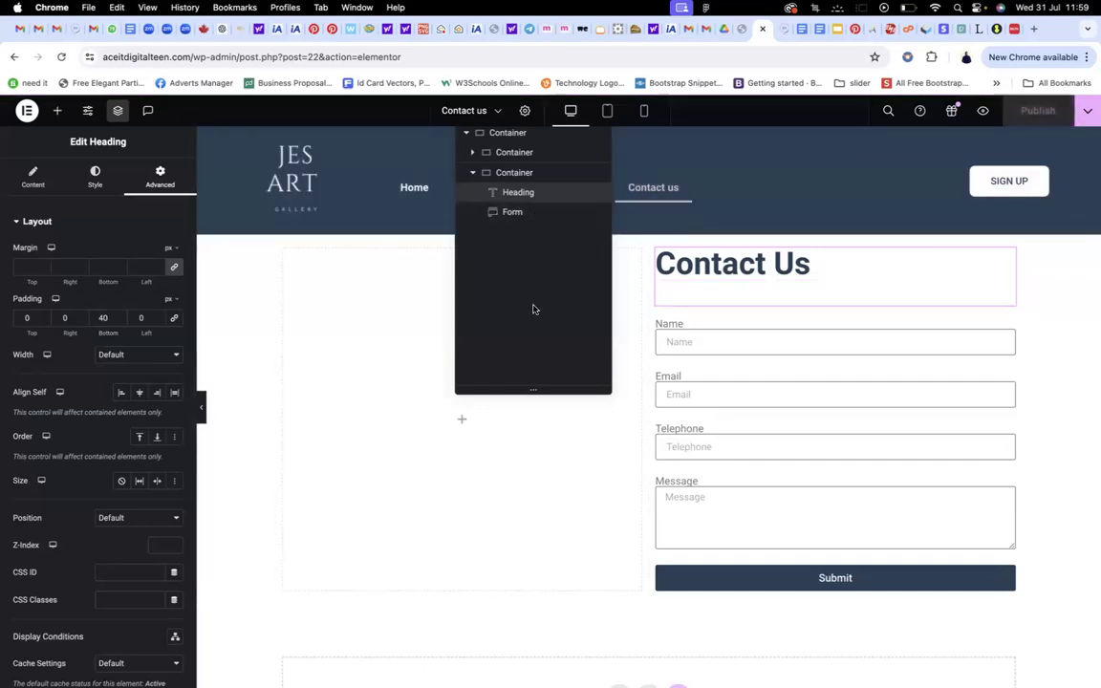
pyautogui.click(118, 112)
pyautogui.click(117, 111)
pyautogui.click(118, 111)
pyautogui.click(118, 111)
pyautogui.click(118, 112)
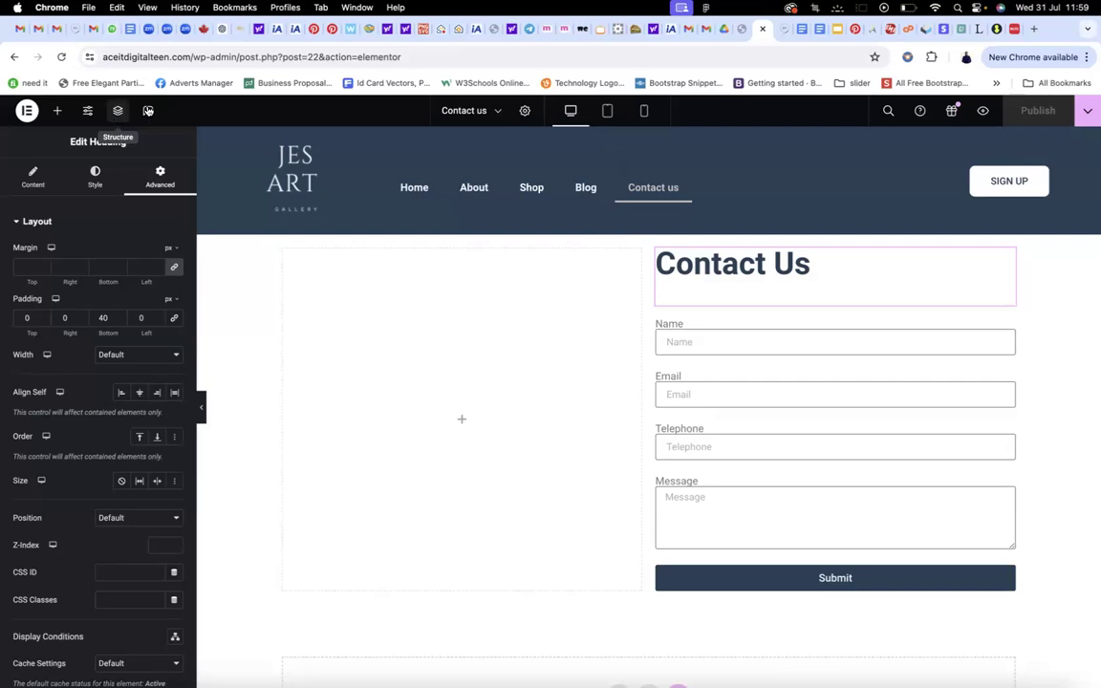
pyautogui.scroll(-4, 759, 197)
pyautogui.scroll(4, 760, 197)
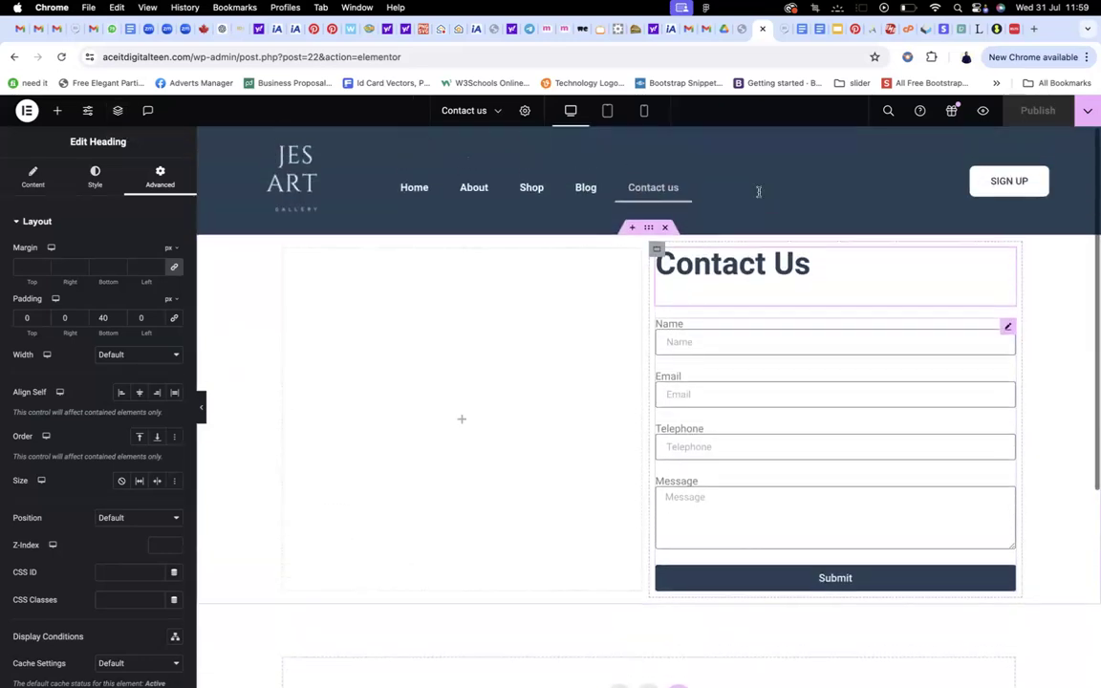
pyautogui.click(29, 112)
# Exit to WordPress, view the live Contact us page, then reopen it with Elementor
pyautogui.click(61, 242)
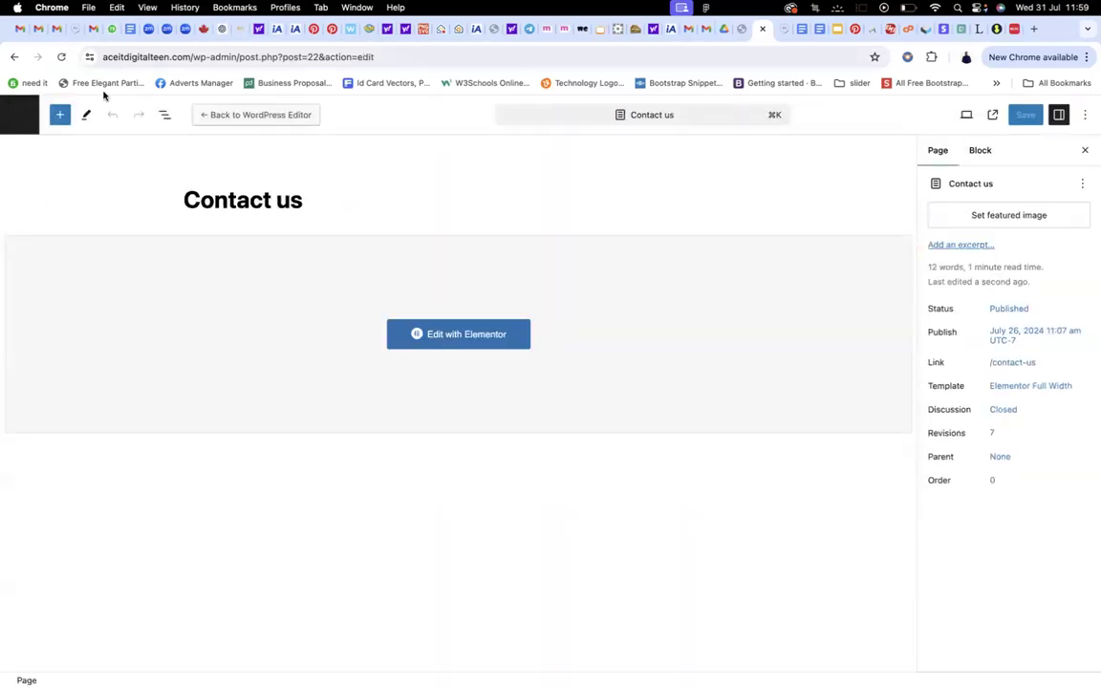
pyautogui.click(17, 125)
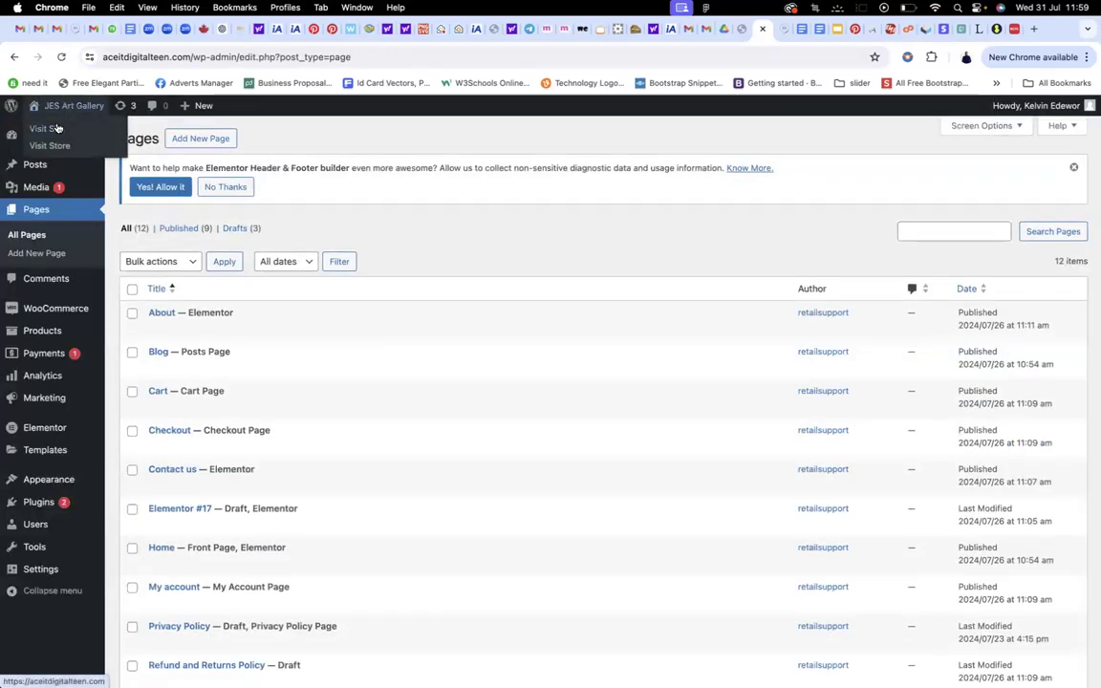
pyautogui.click(53, 128)
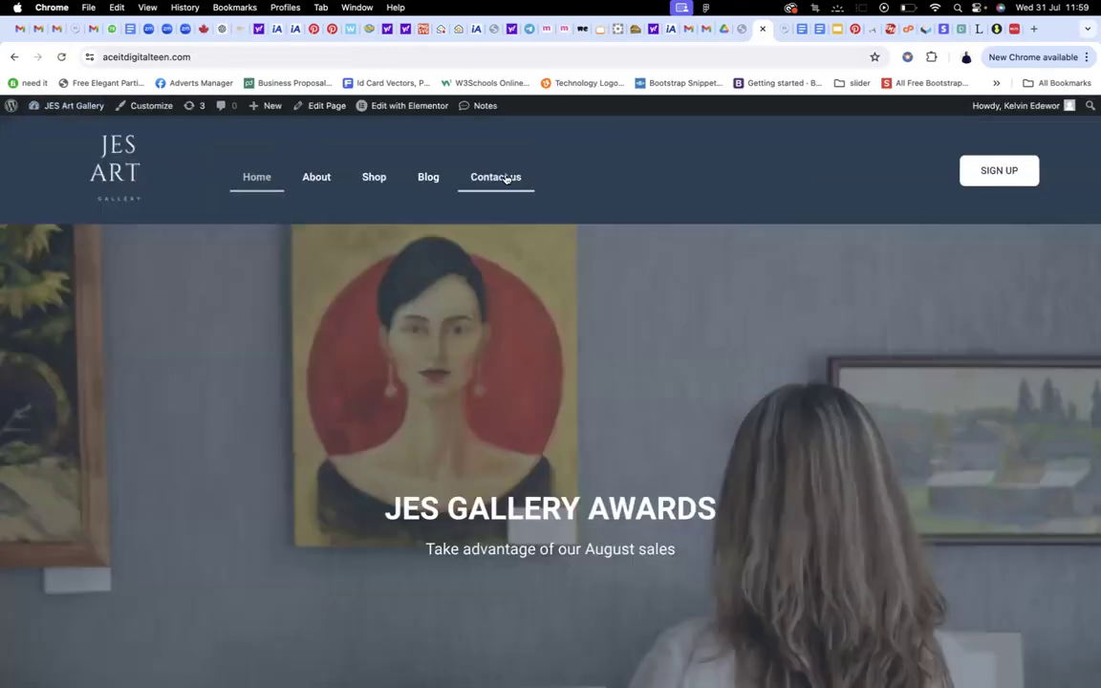
pyautogui.click(503, 177)
pyautogui.scroll(-2, 519, 220)
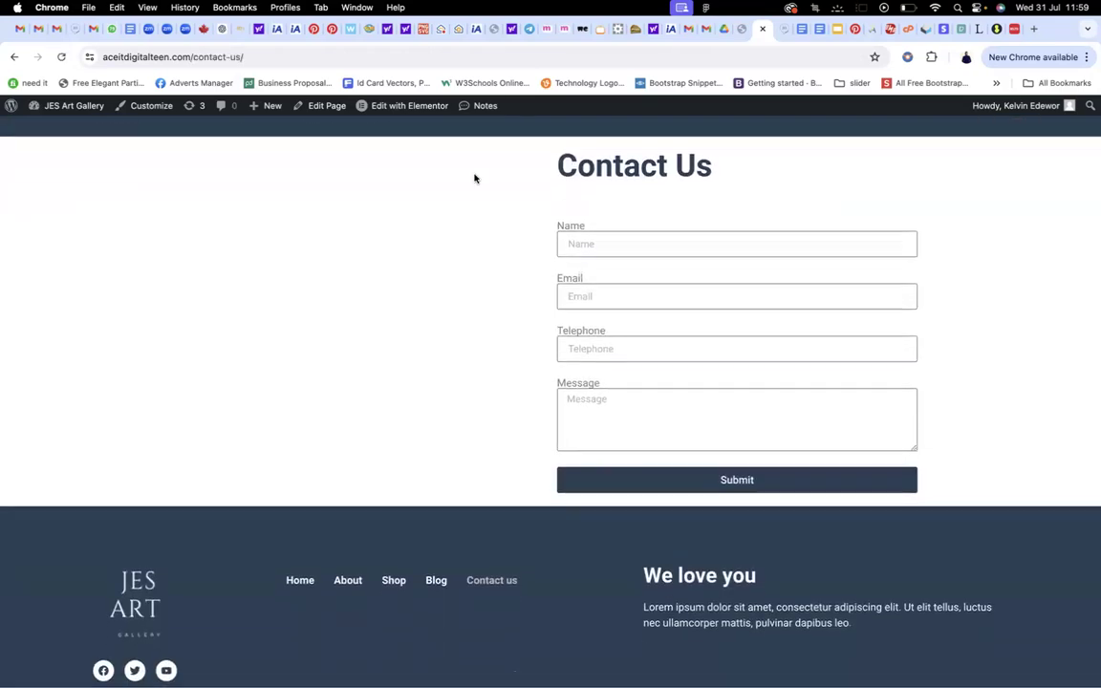
pyautogui.click(410, 111)
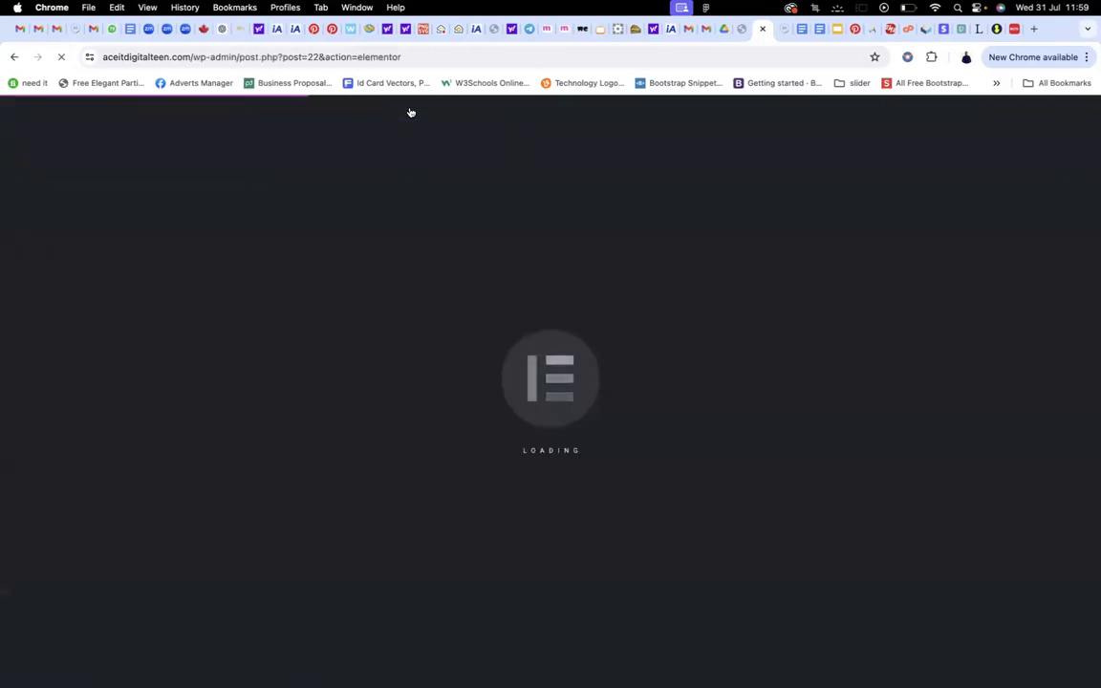
# Drop an Image widget into the empty left column beside the Contact Us form
pyautogui.scroll(-2, 440, 272)
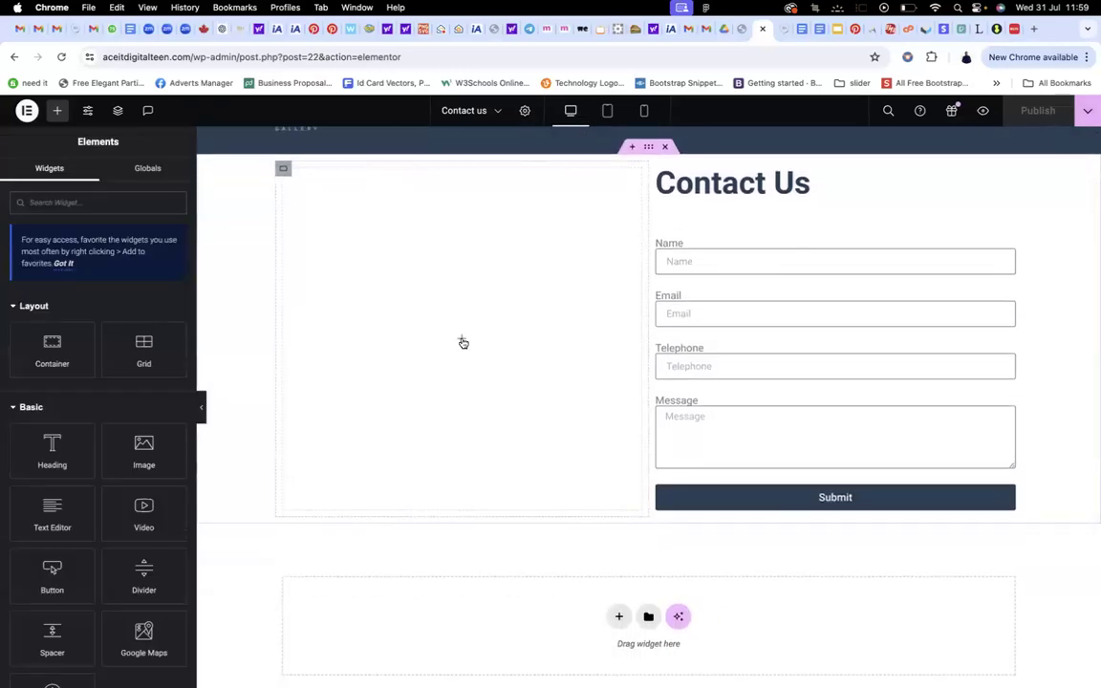
pyautogui.moveTo(144, 449); pyautogui.dragTo(440, 368)
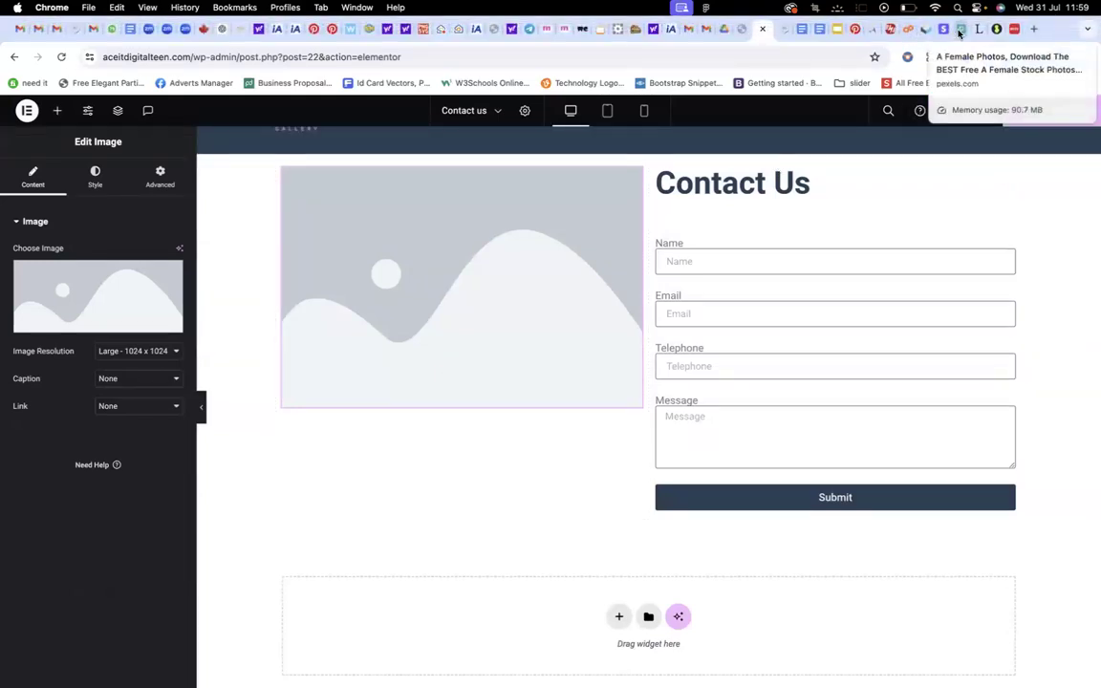
pyautogui.click(940, 28)
# Search Pexels for 'contact' photos and browse the results
pyautogui.click(347, 213)
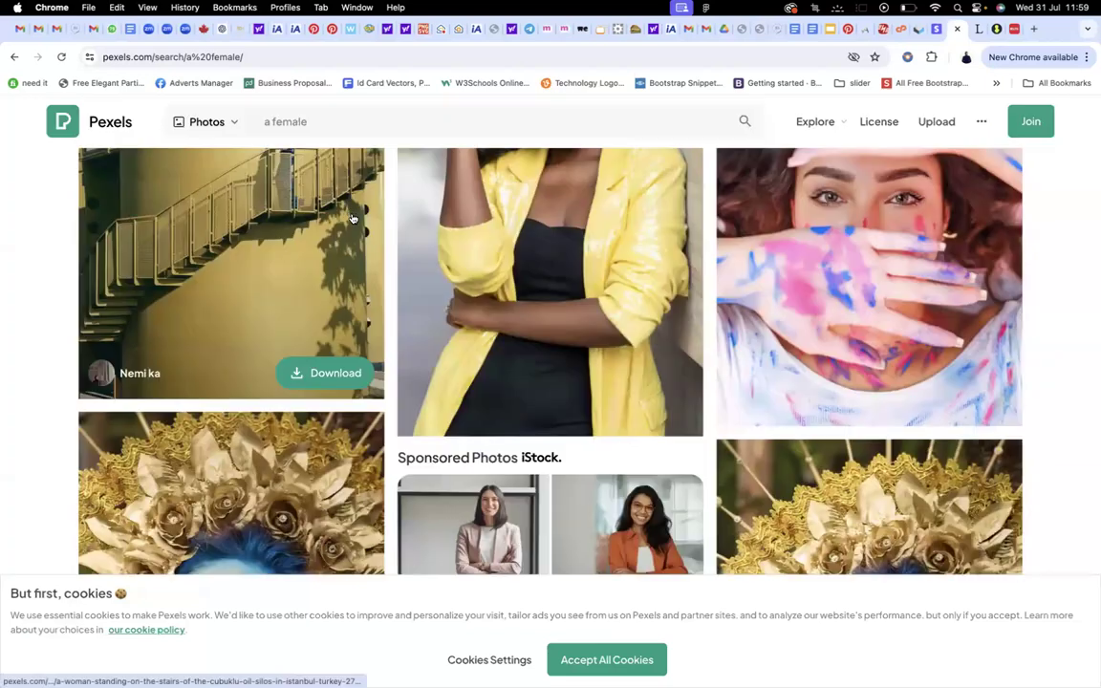
pyautogui.moveTo(325, 119); pyautogui.dragTo(234, 119)
pyautogui.moveTo(234, 118)
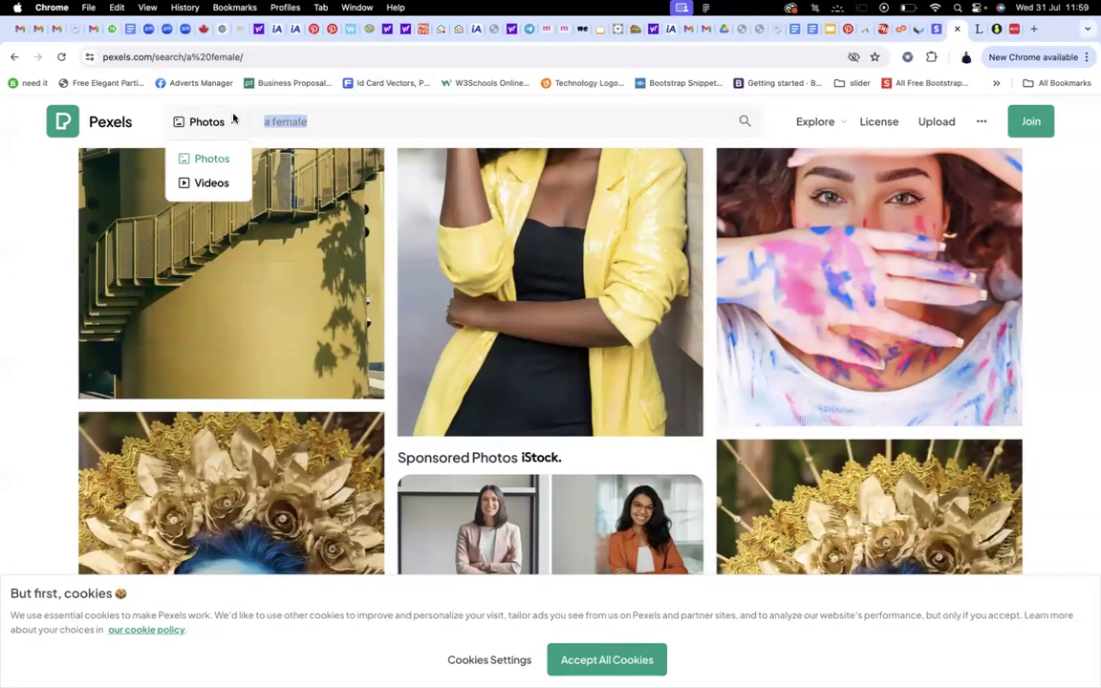
pyautogui.write('contact')
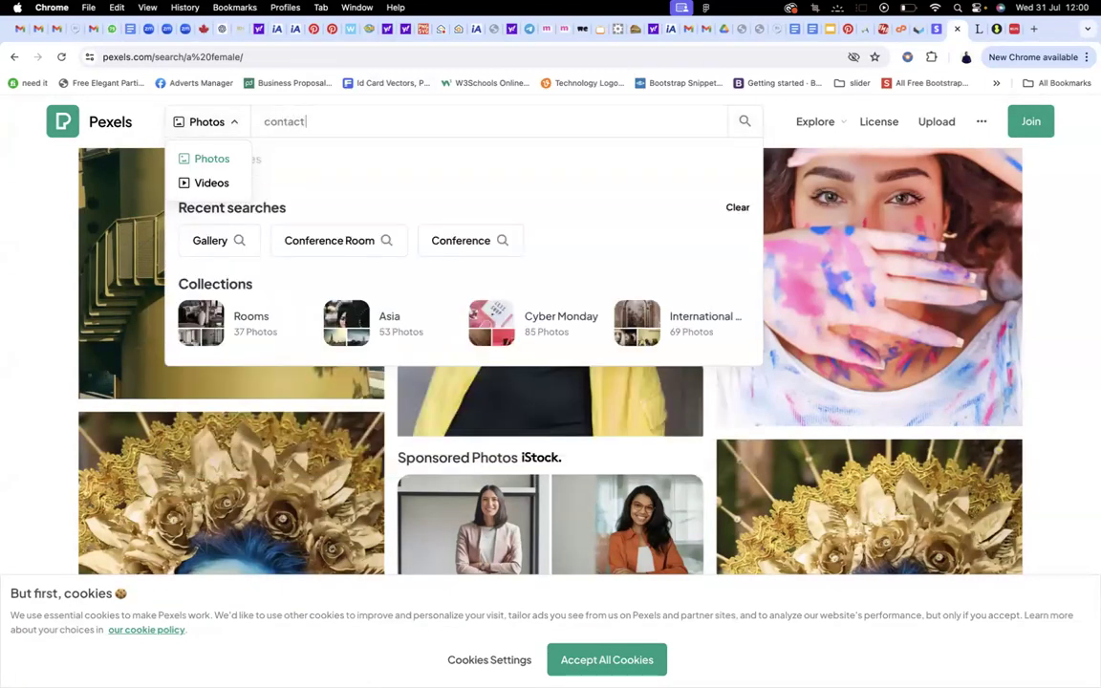
pyautogui.press('Return')
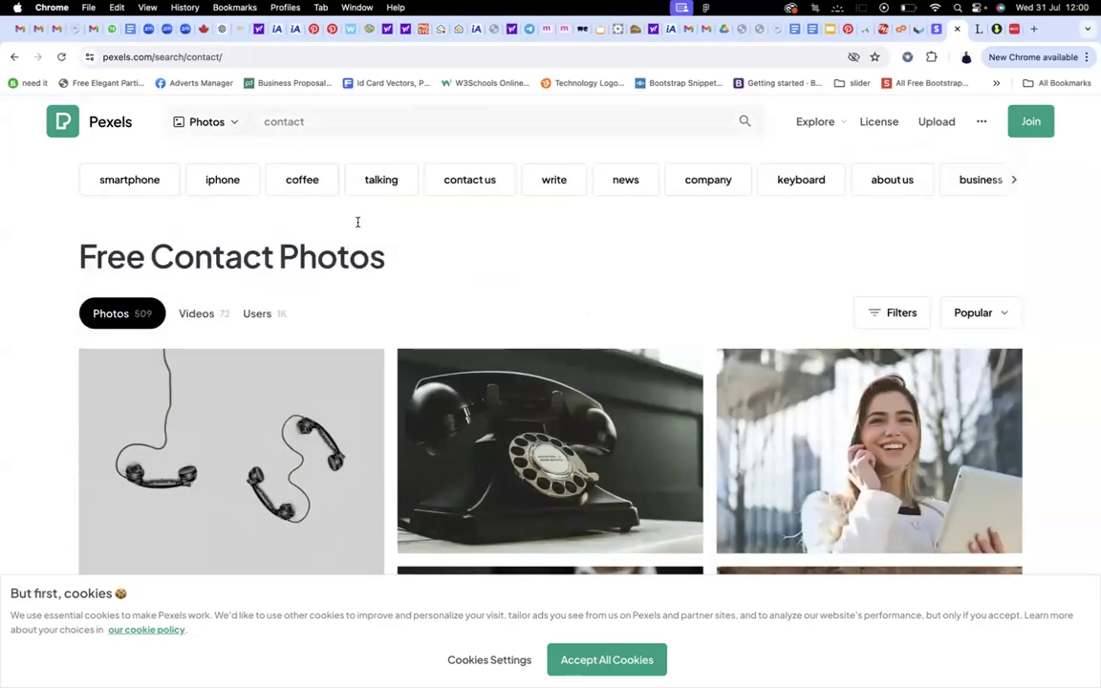
pyautogui.scroll(-2, 527, 283)
pyautogui.scroll(-5, 528, 283)
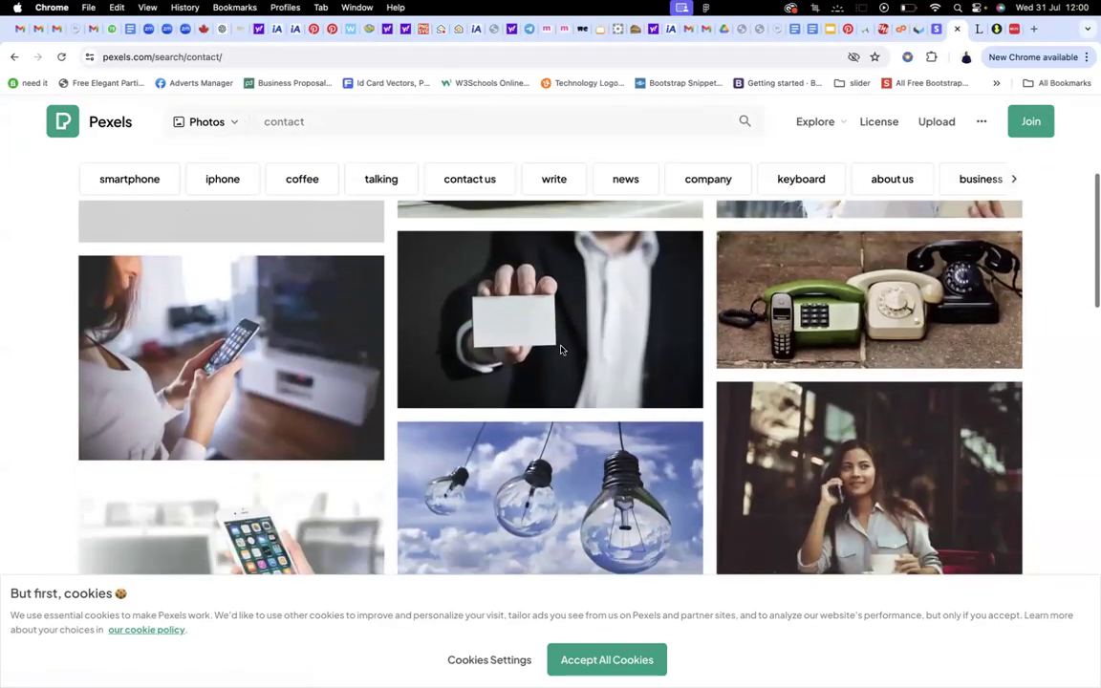
pyautogui.scroll(-5, 563, 351)
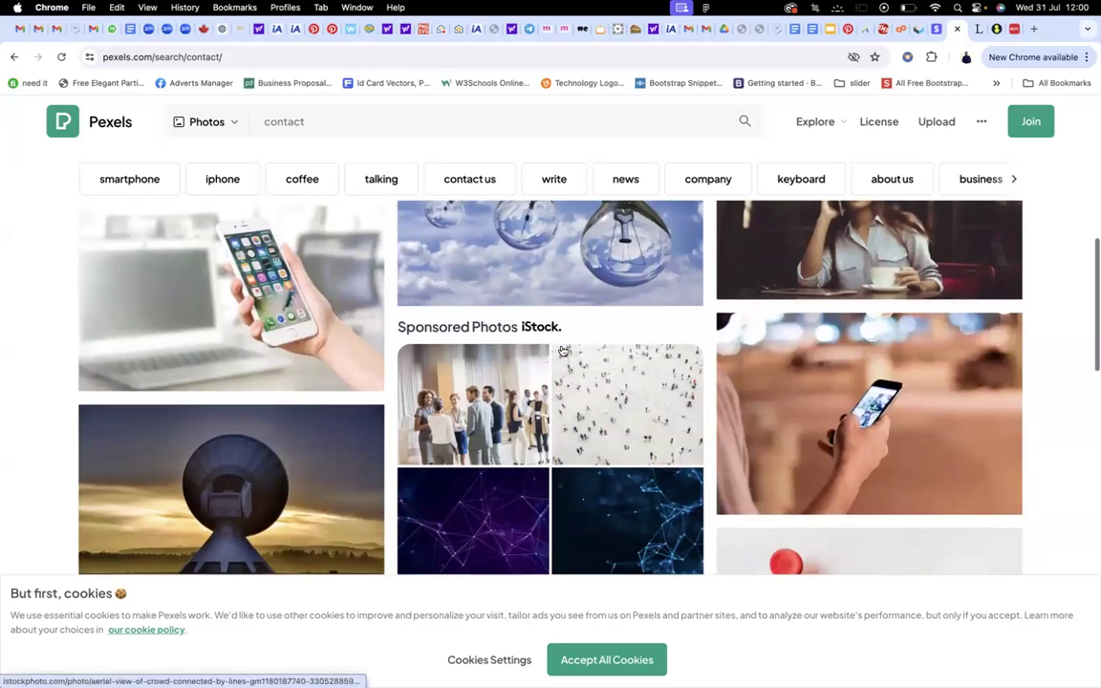
pyautogui.scroll(10, 893, 313)
pyautogui.scroll(-8, 894, 312)
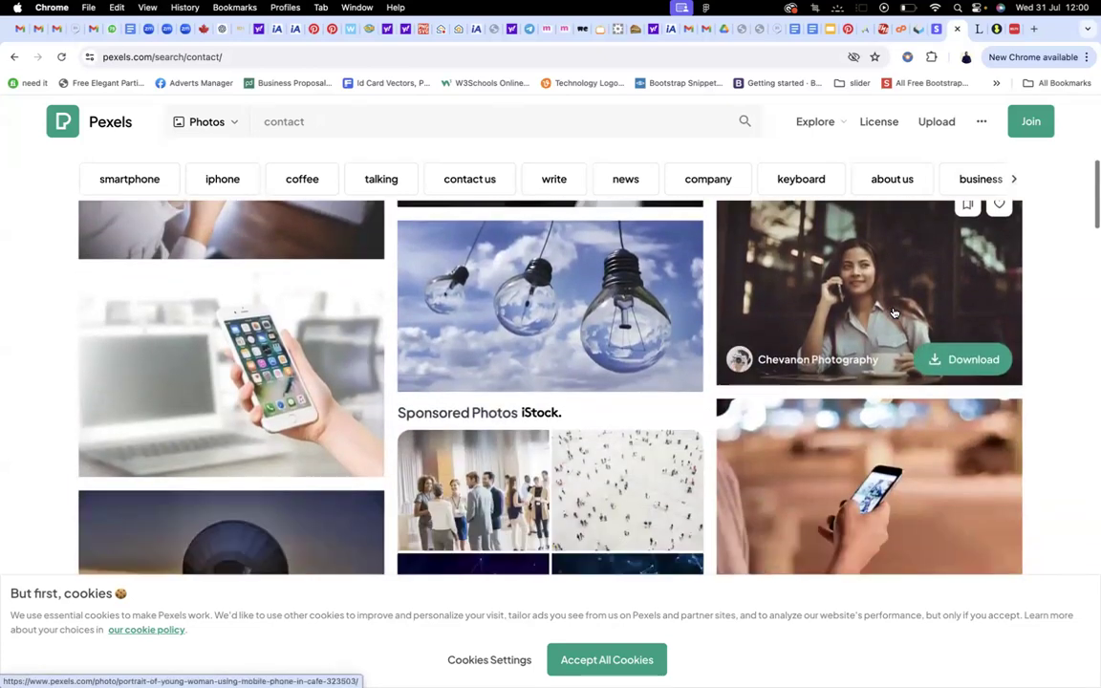
pyautogui.scroll(-3, 893, 313)
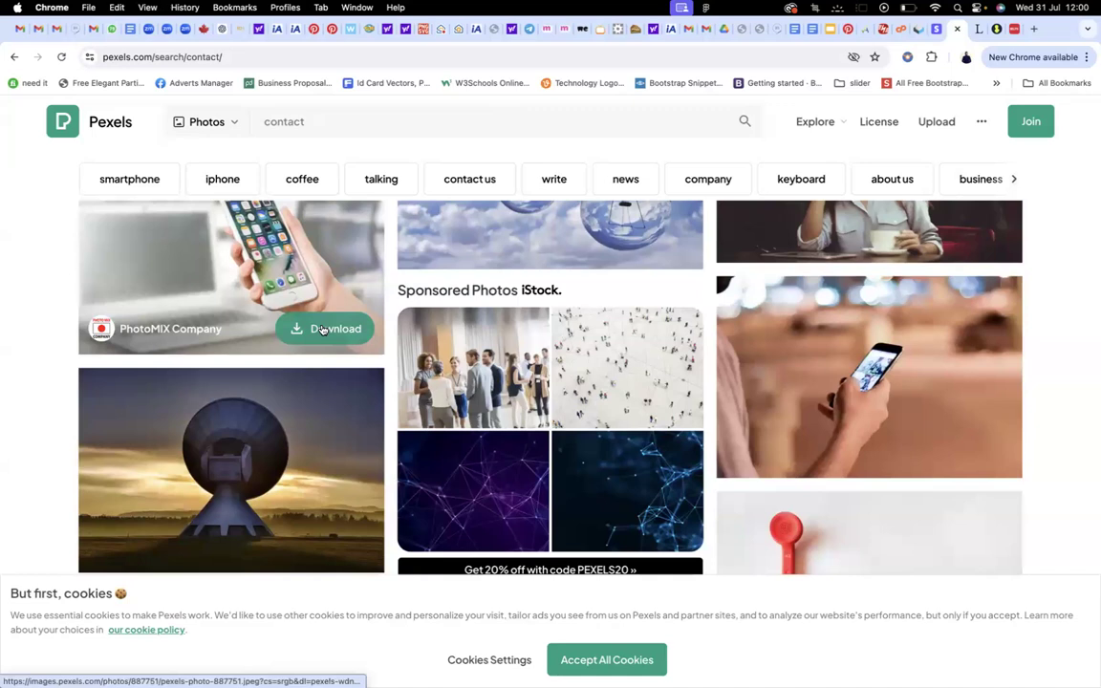
# Download the photo of a hand holding a phone, saving it as contac.jpg
pyautogui.click(322, 329)
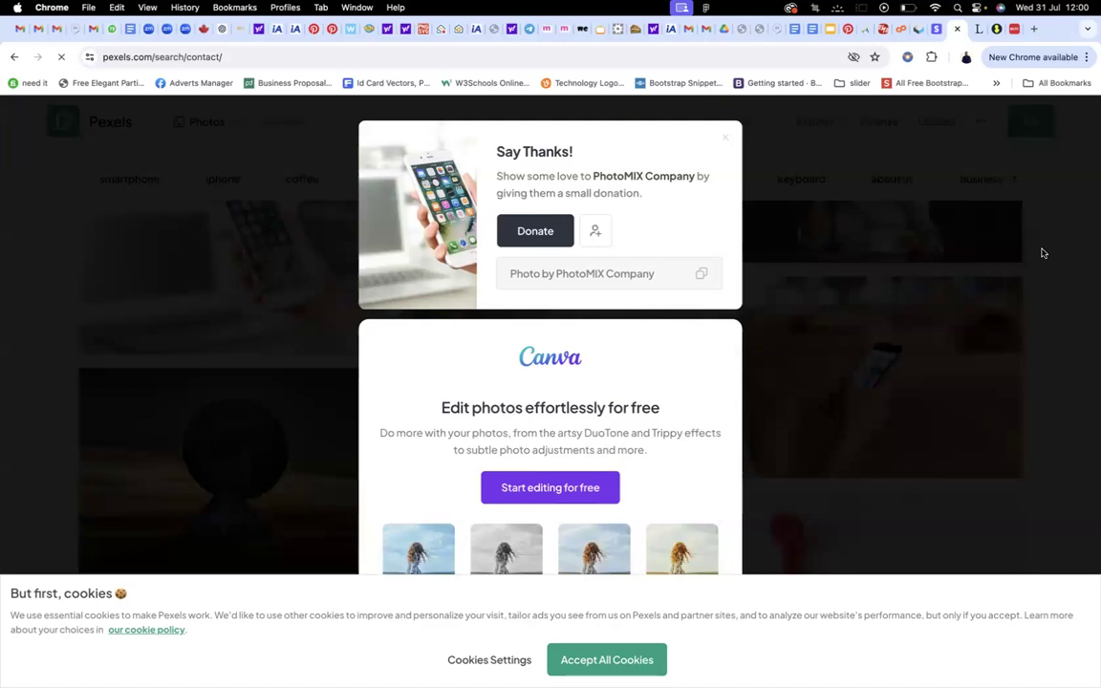
pyautogui.write('contac')
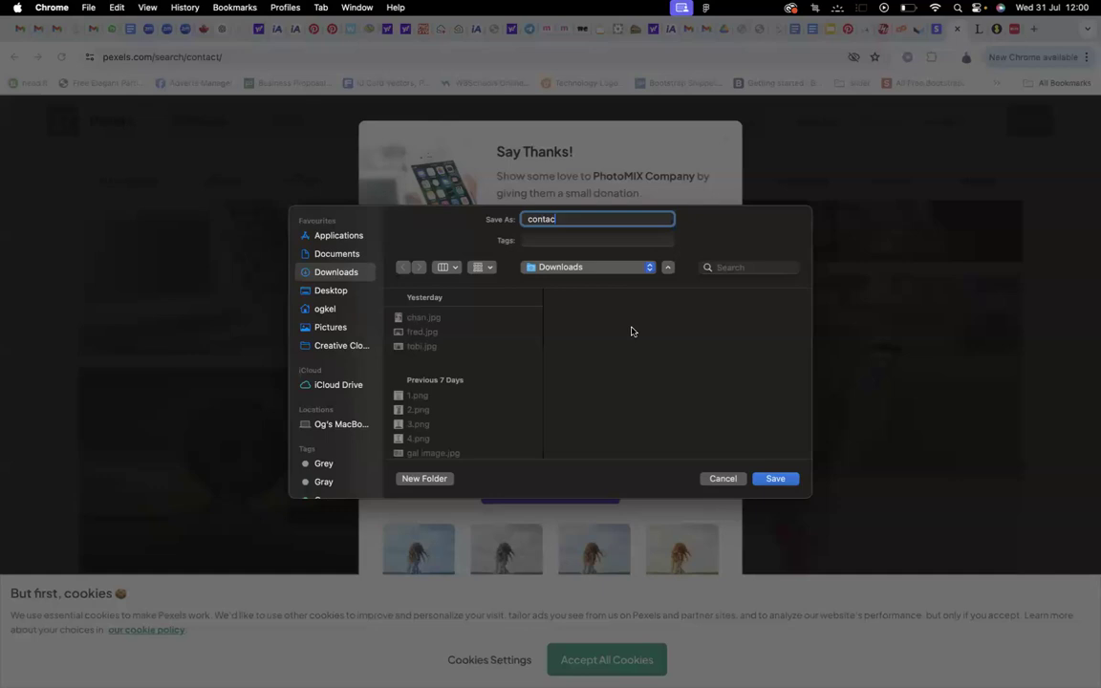
pyautogui.press('Return')
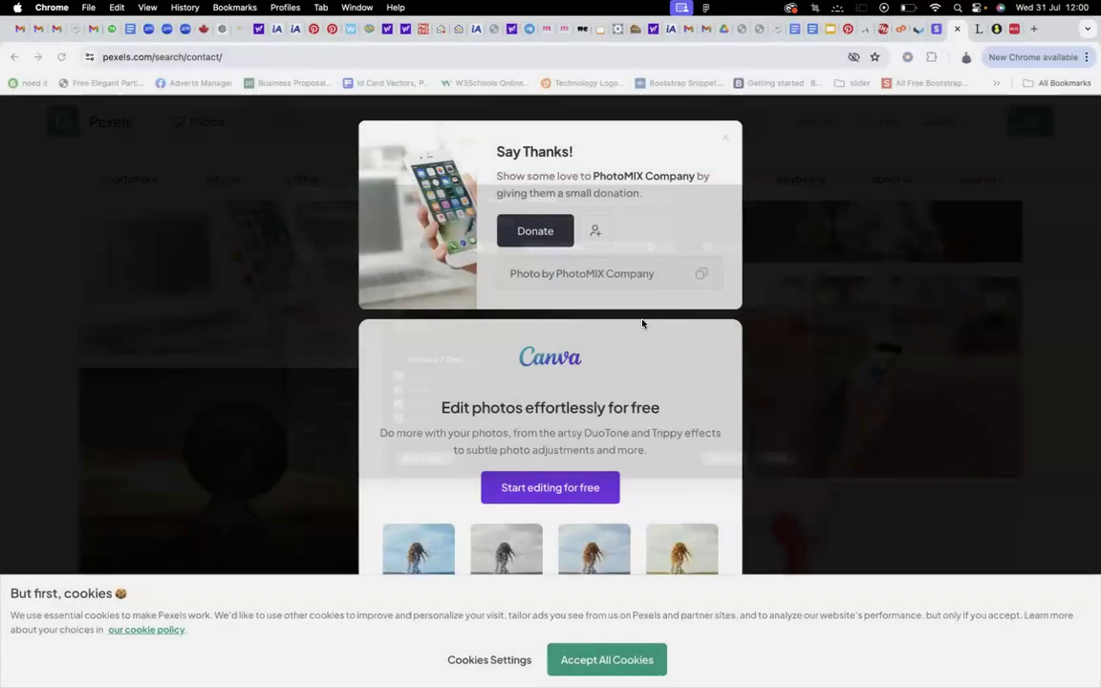
pyautogui.click(760, 29)
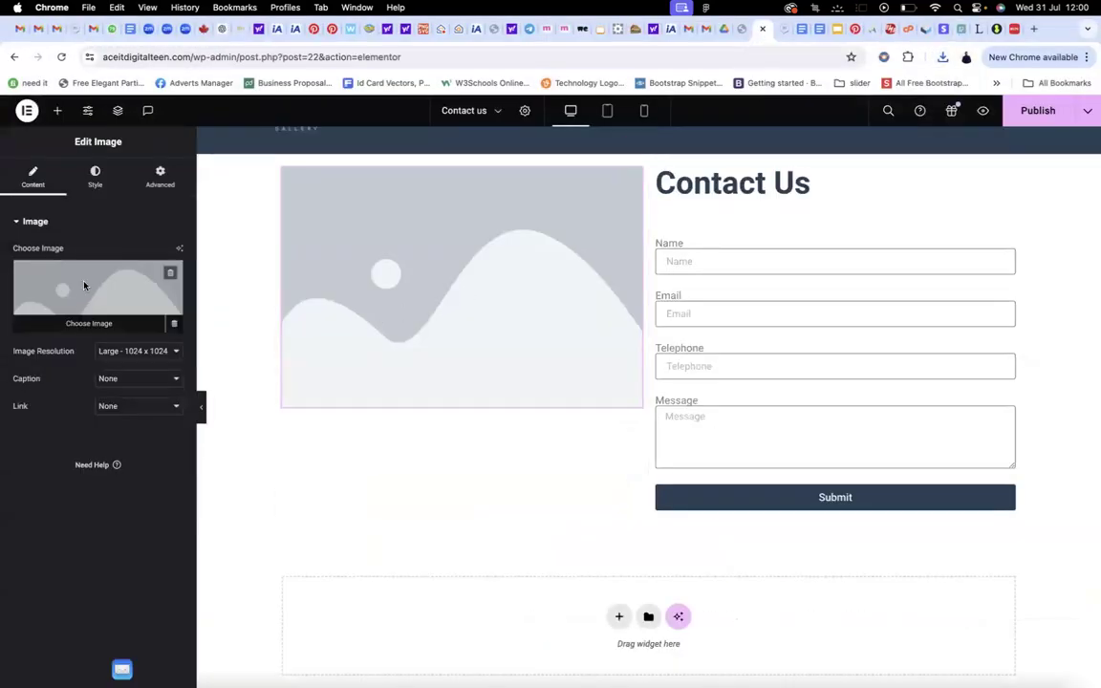
# Upload contac.jpg from Downloads and insert it as the image beside the Contact Us form
pyautogui.click(84, 284)
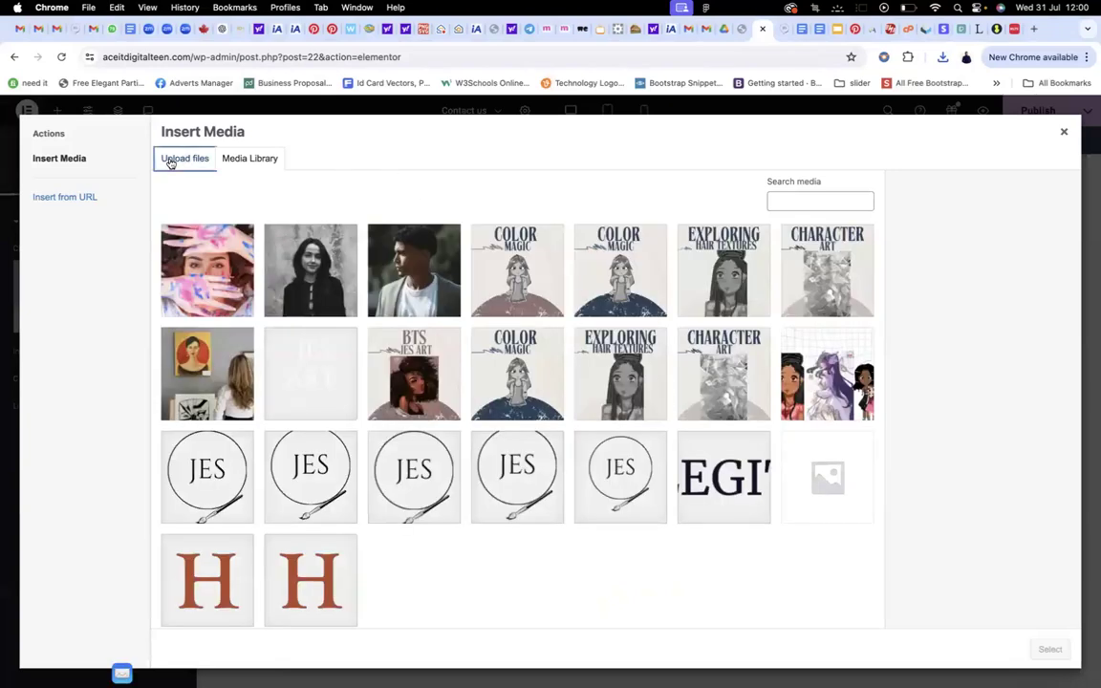
pyautogui.click(168, 158)
pyautogui.click(623, 385)
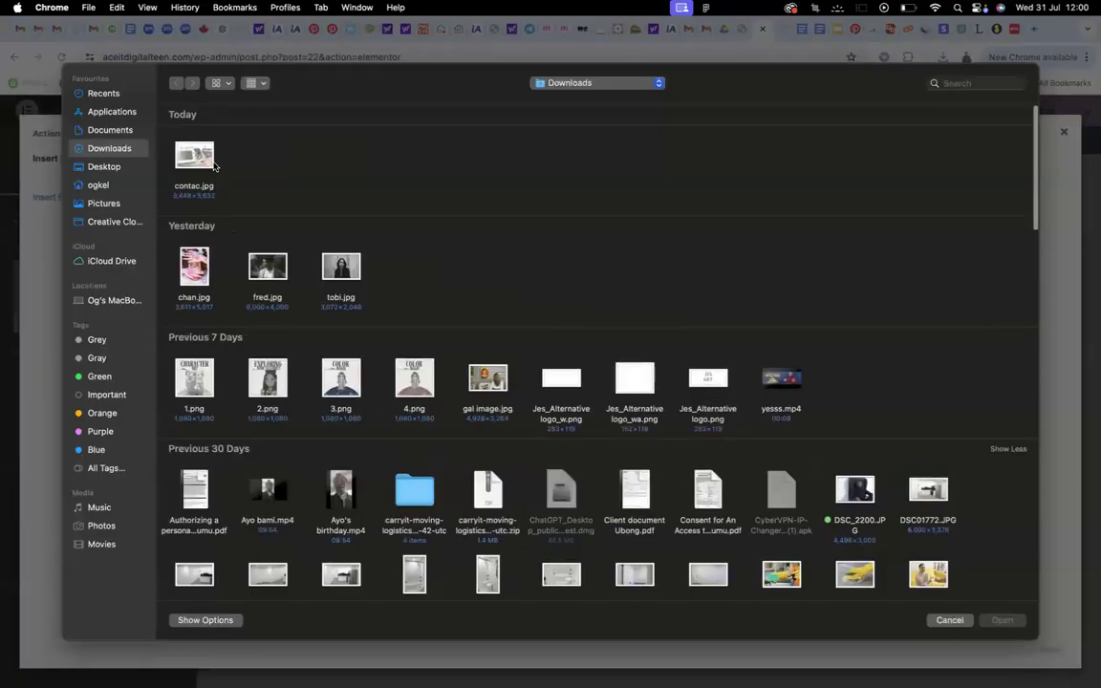
pyautogui.doubleClick(196, 157)
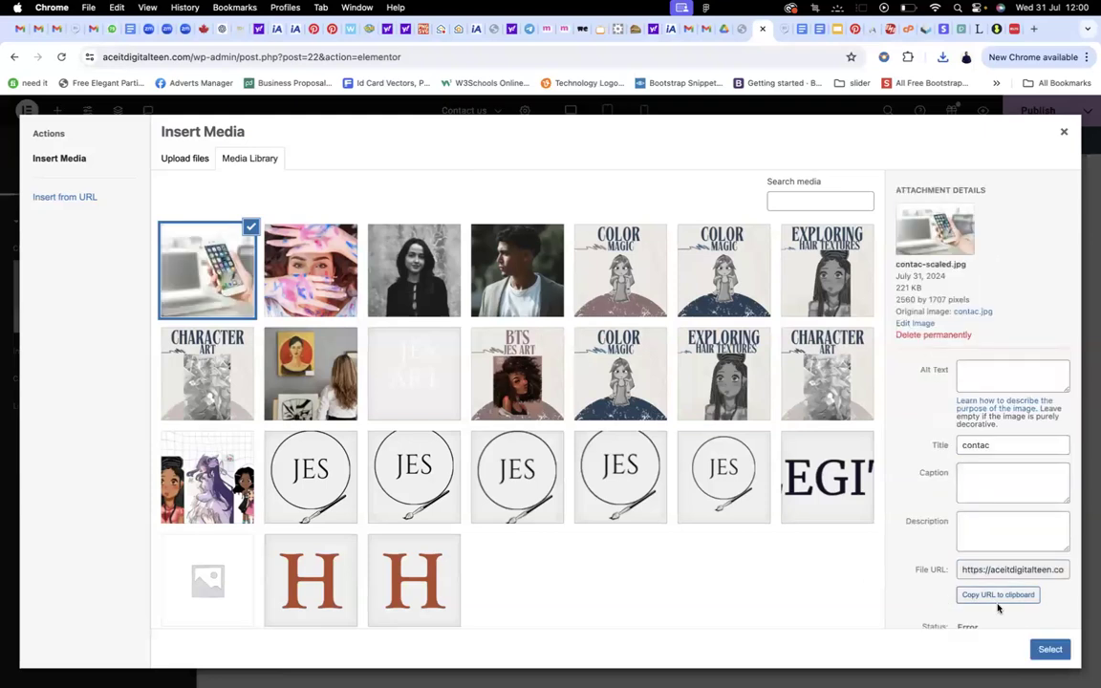
pyautogui.click(1063, 653)
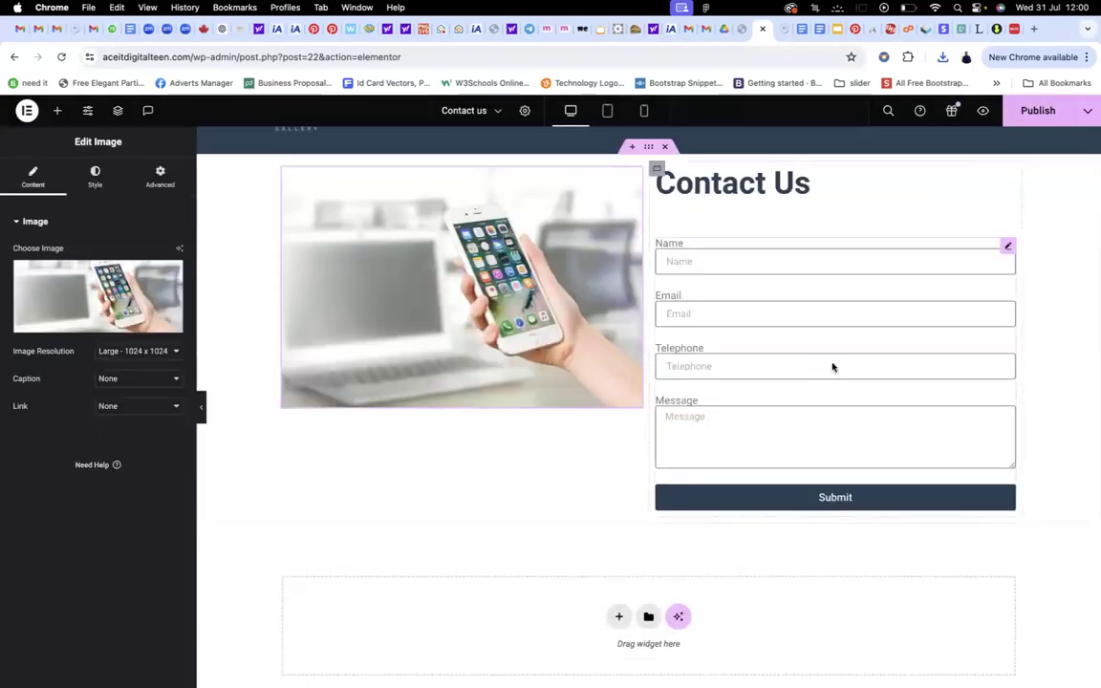
pyautogui.scroll(1, 830, 358)
pyautogui.scroll(-2, 831, 349)
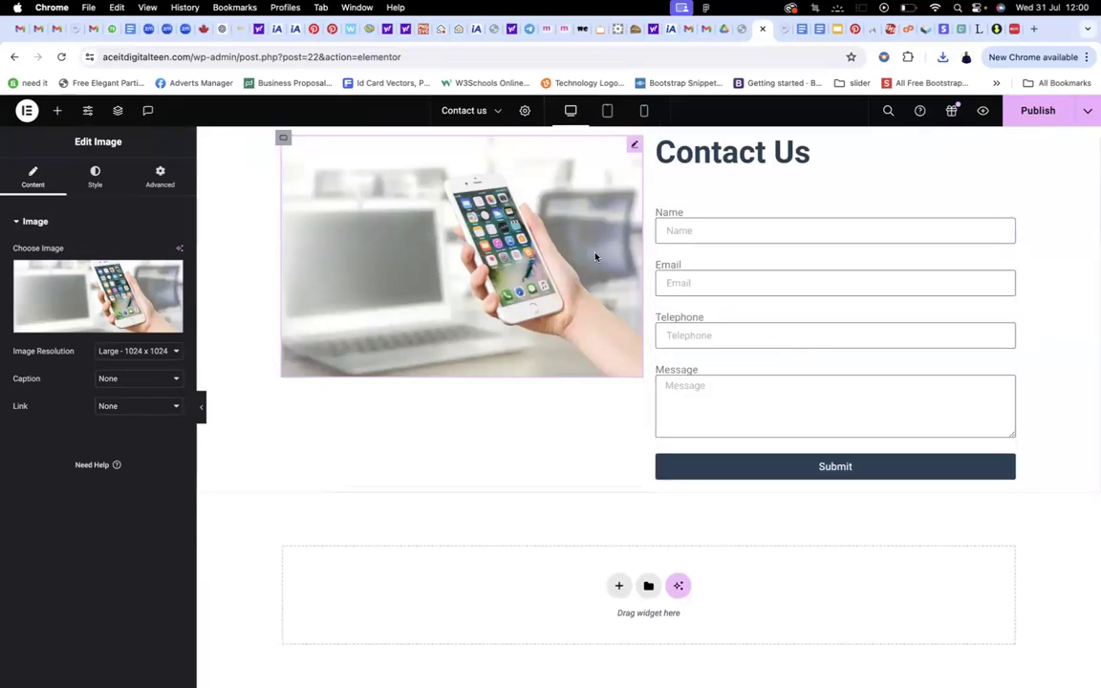
pyautogui.scroll(2, 595, 256)
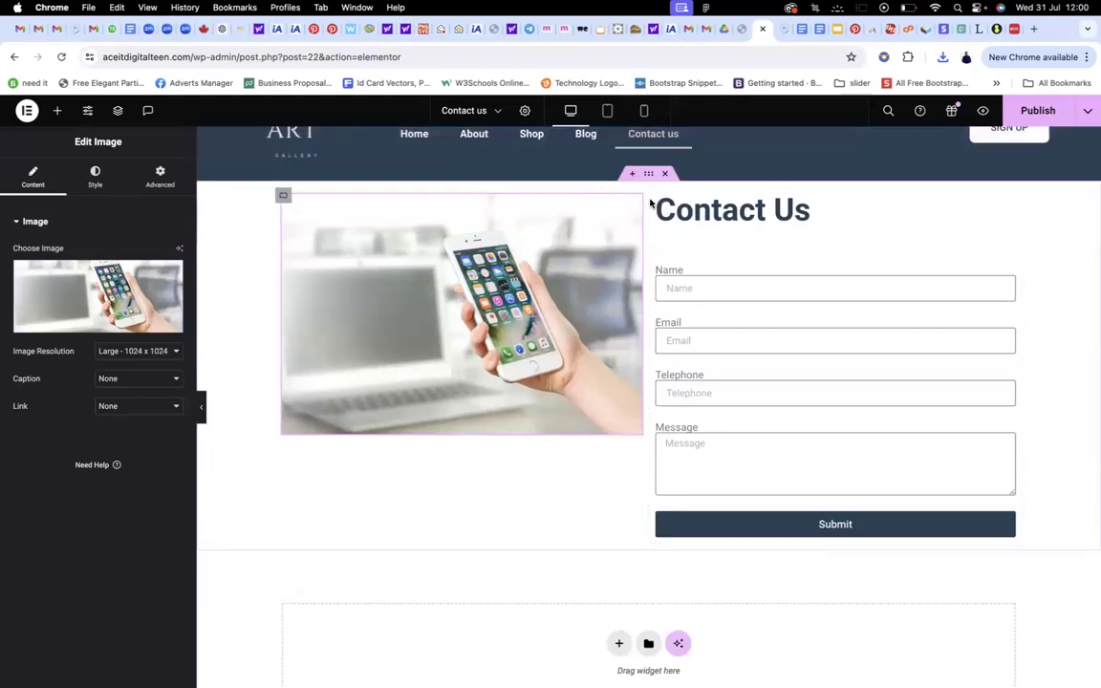
pyautogui.scroll(-2, 653, 241)
pyautogui.scroll(2, 655, 244)
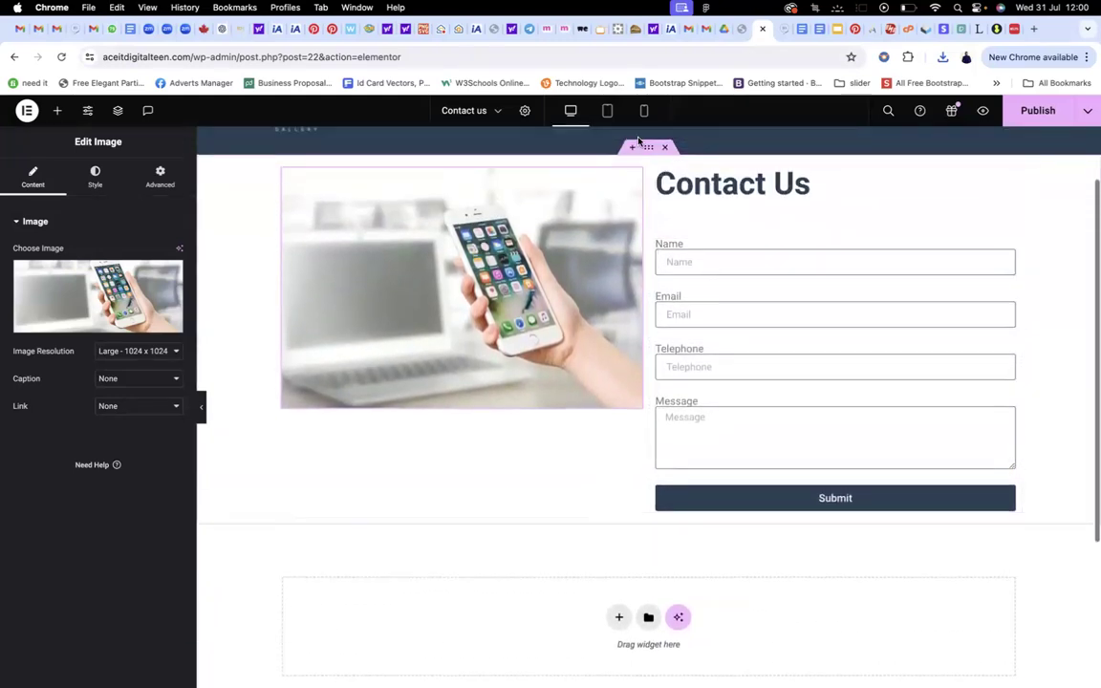
# Set the section container's top and bottom padding to 80 px and publish the page
pyautogui.click(650, 149)
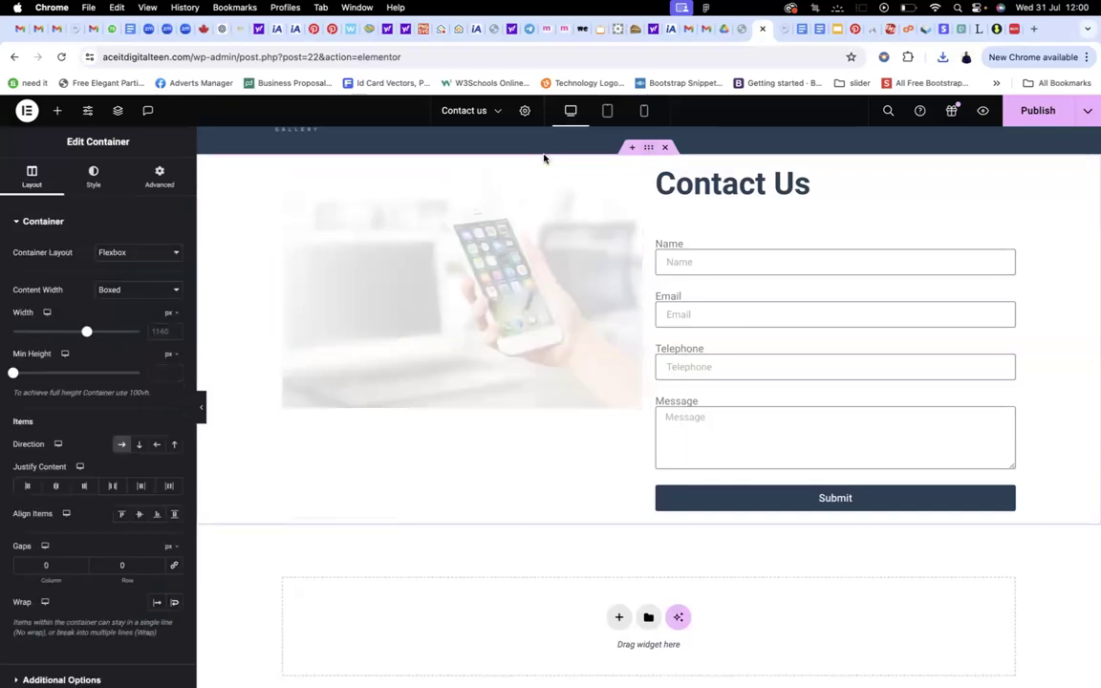
pyautogui.click(159, 177)
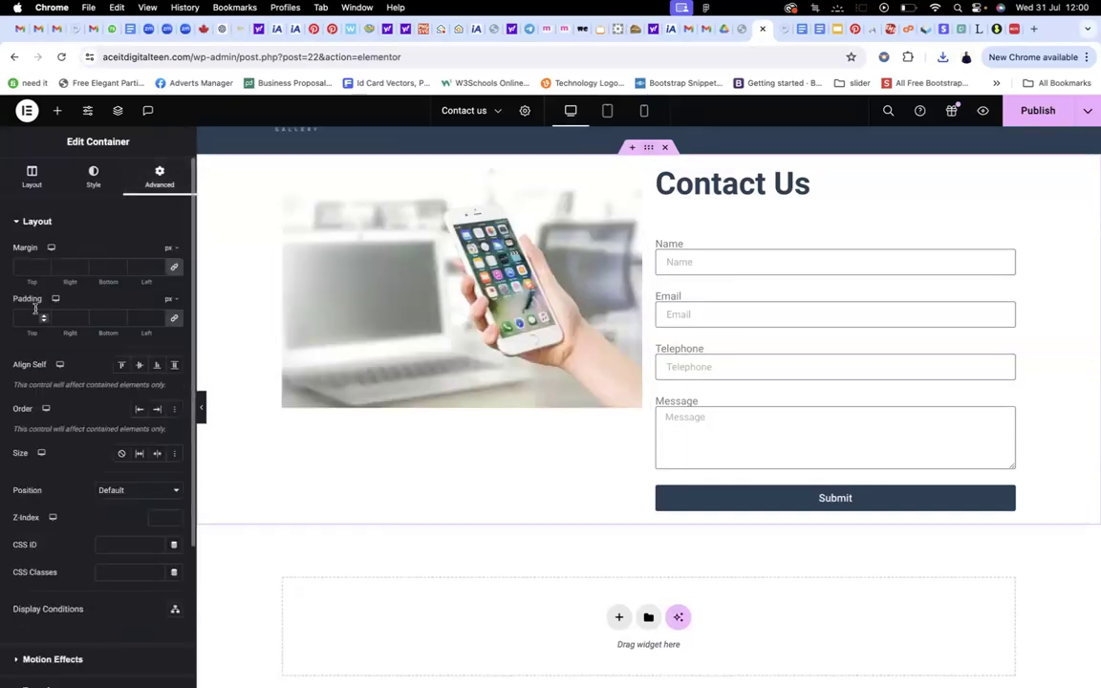
pyautogui.click(174, 320)
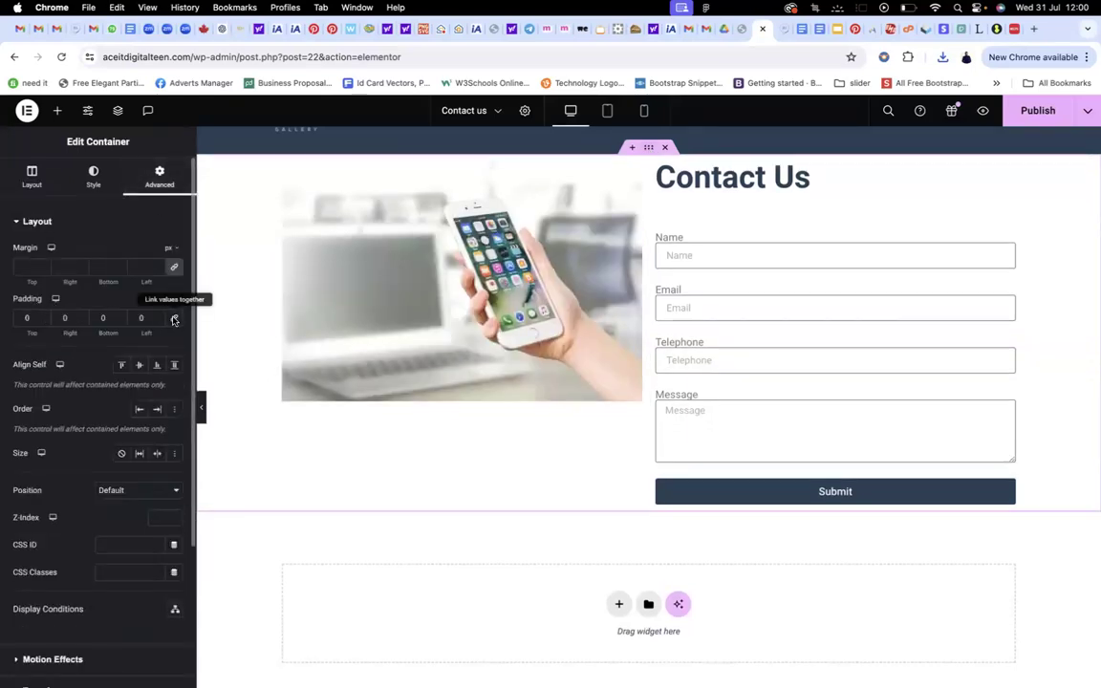
pyautogui.click(29, 318)
pyautogui.write('80')
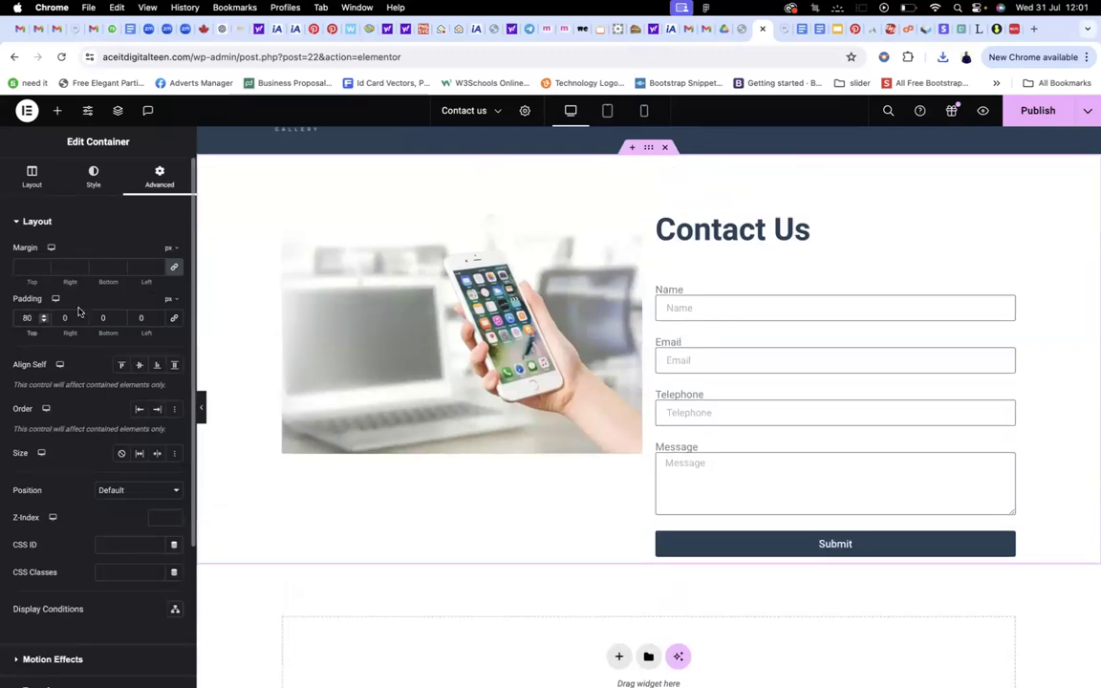
pyautogui.click(103, 318)
pyautogui.write('80')
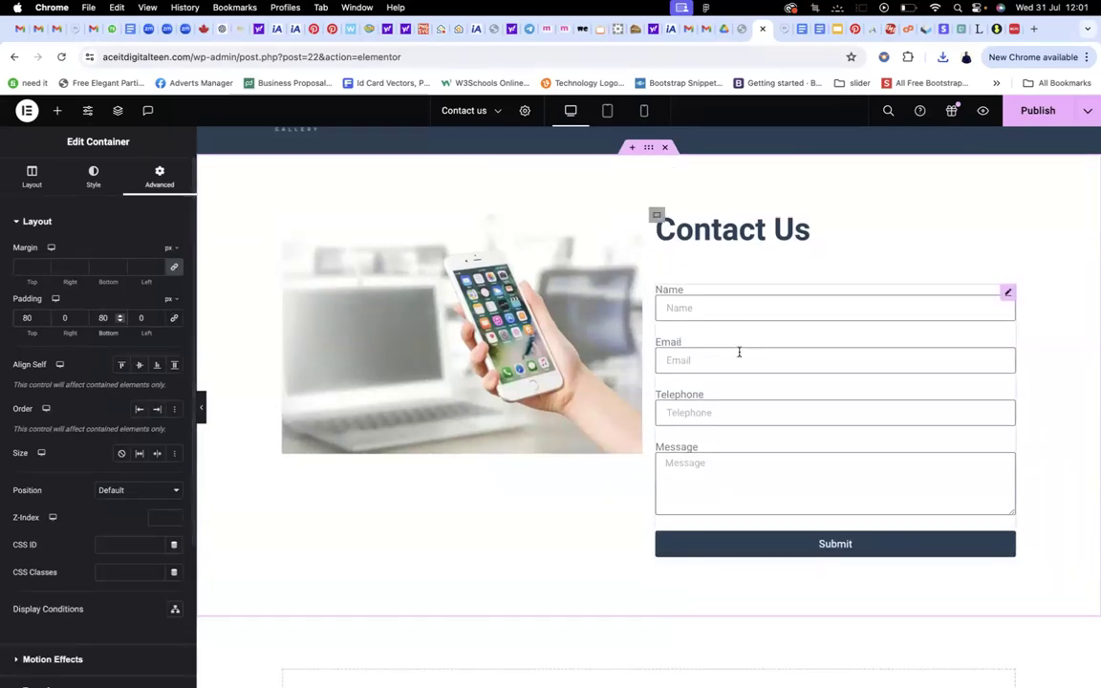
pyautogui.scroll(3, 828, 400)
pyautogui.click(1038, 110)
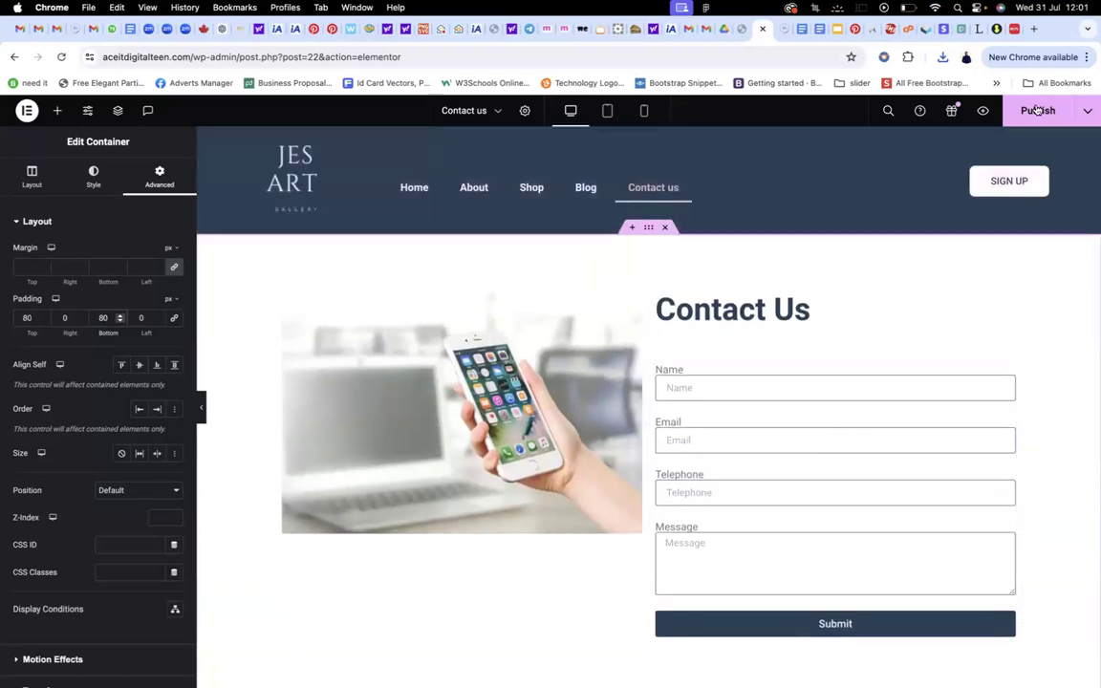
# Preview the Contact us page and scroll through the phone photo beside the form
pyautogui.click(981, 112)
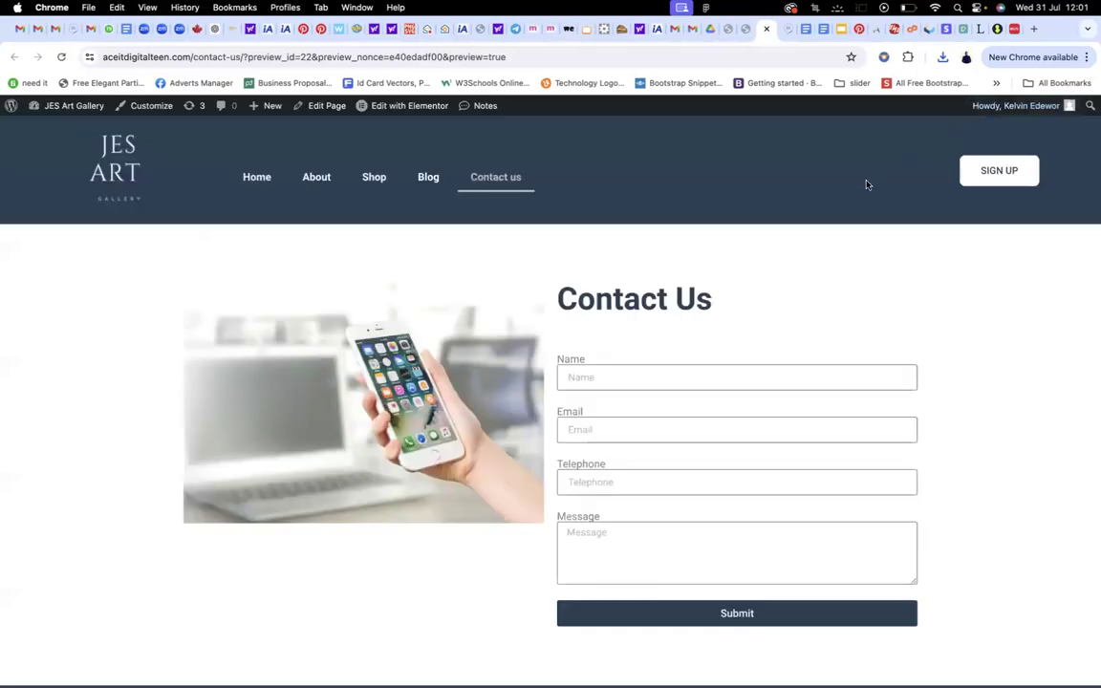
pyautogui.scroll(-5, 851, 210)
pyautogui.scroll(2, 833, 223)
pyautogui.scroll(-2, 833, 224)
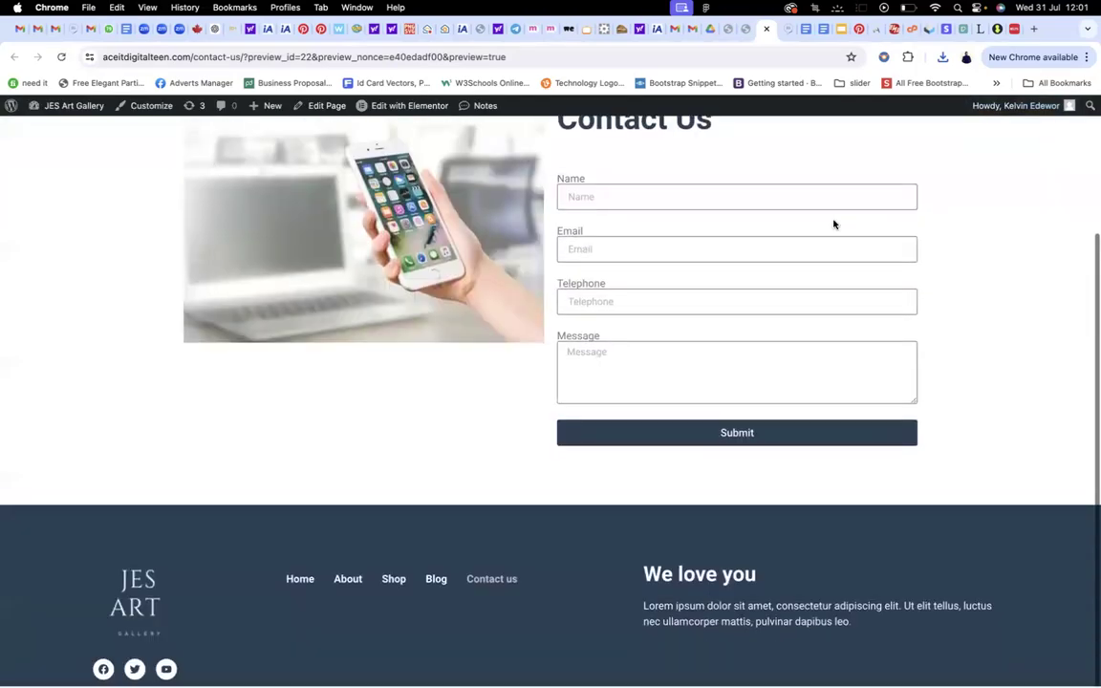
pyautogui.scroll(4, 834, 224)
pyautogui.scroll(-3, 833, 223)
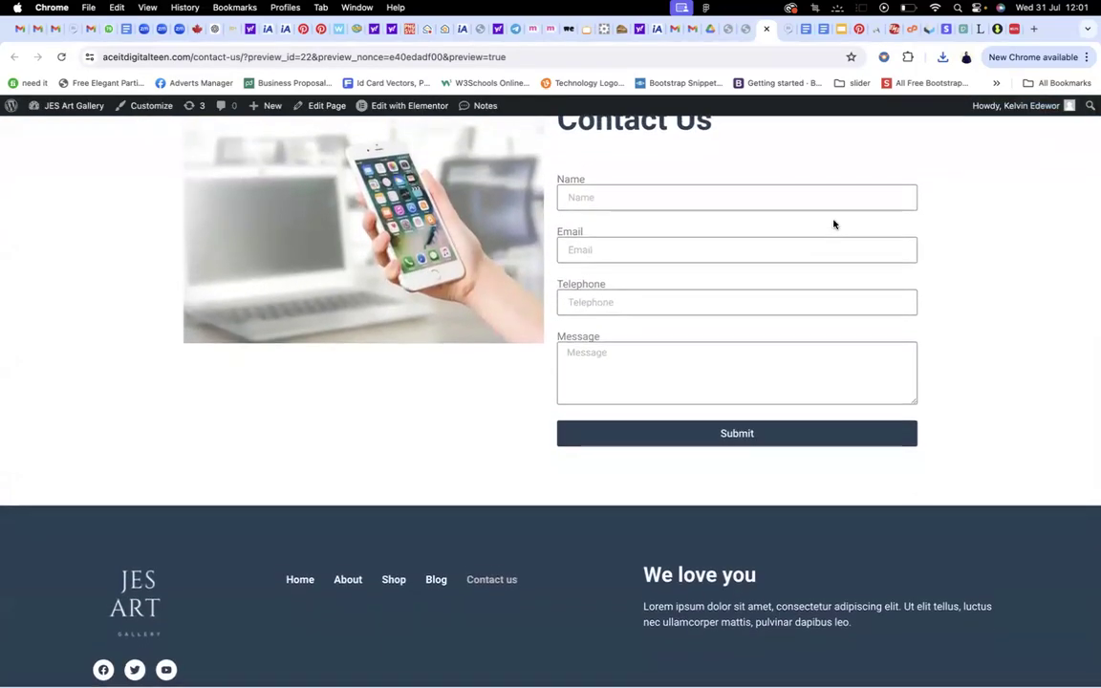
pyautogui.scroll(2, 833, 224)
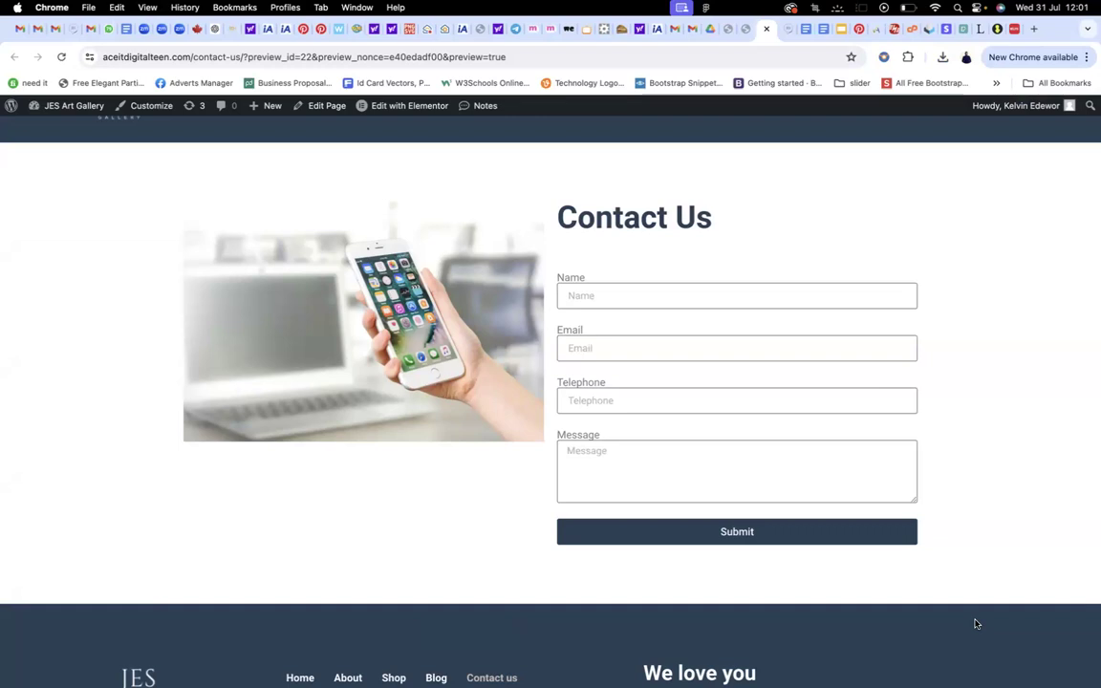
pyautogui.scroll(-2, 1045, 416)
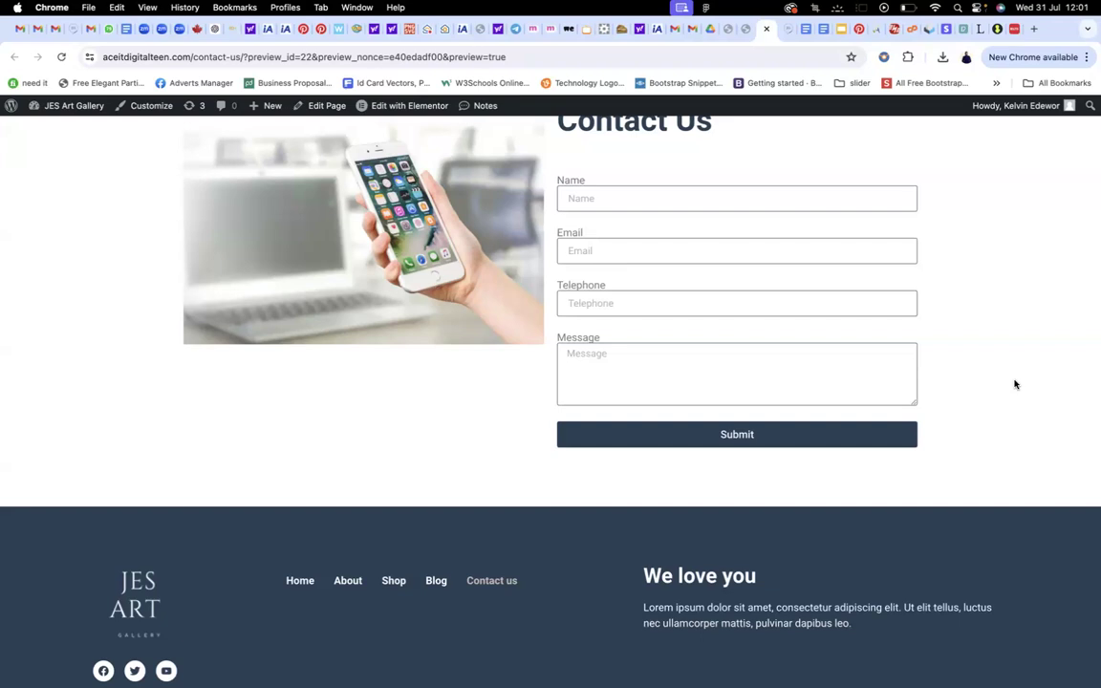
pyautogui.scroll(4, 1015, 384)
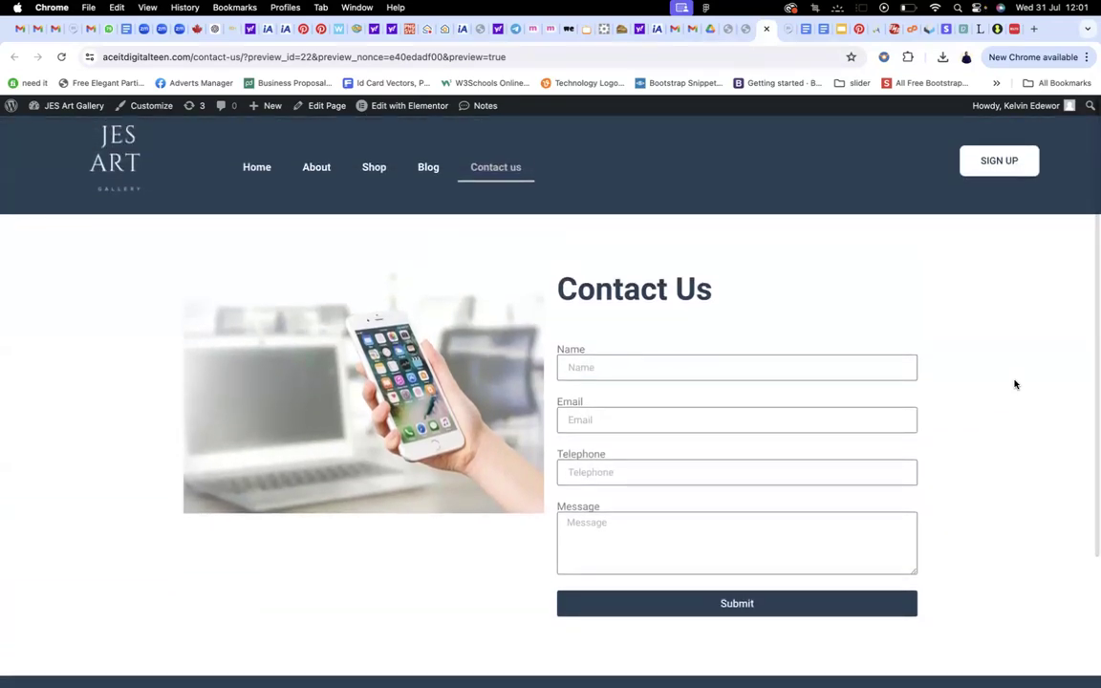
pyautogui.scroll(-4, 1015, 384)
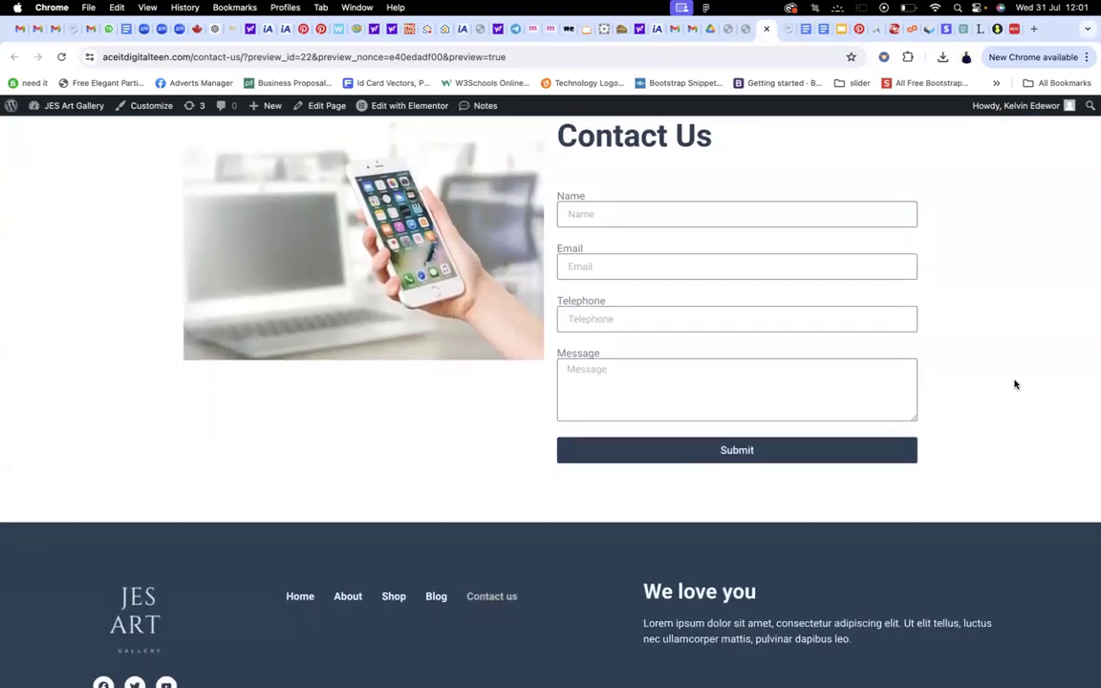
pyautogui.scroll(4, 1015, 384)
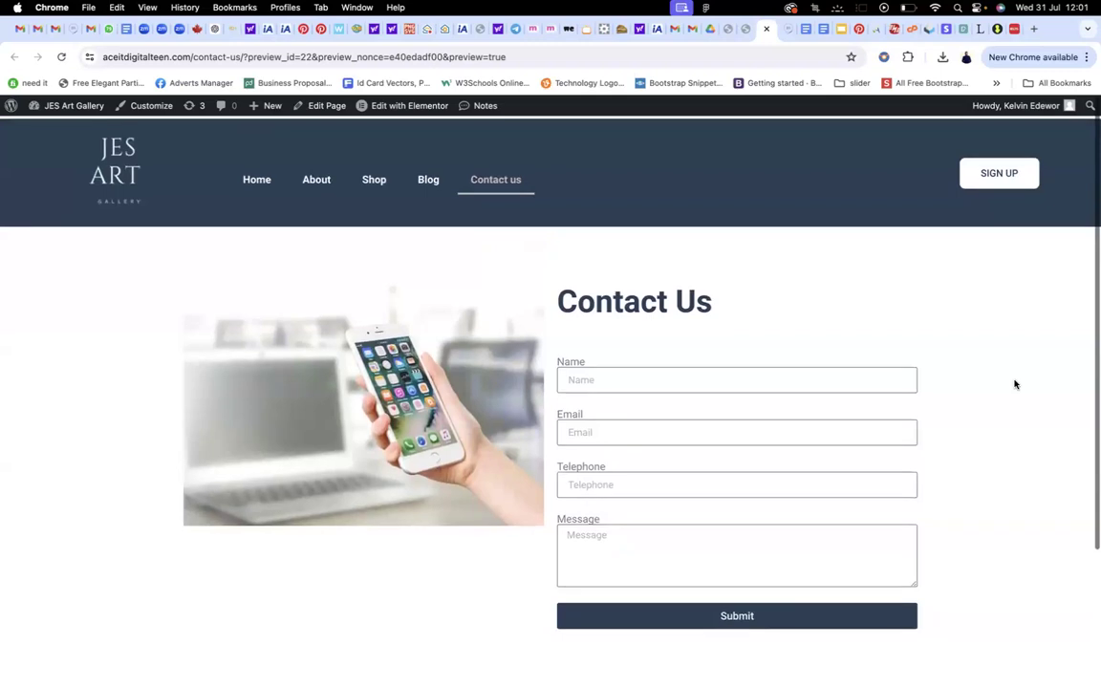
pyautogui.scroll(-2, 1014, 384)
pyautogui.scroll(2, 990, 277)
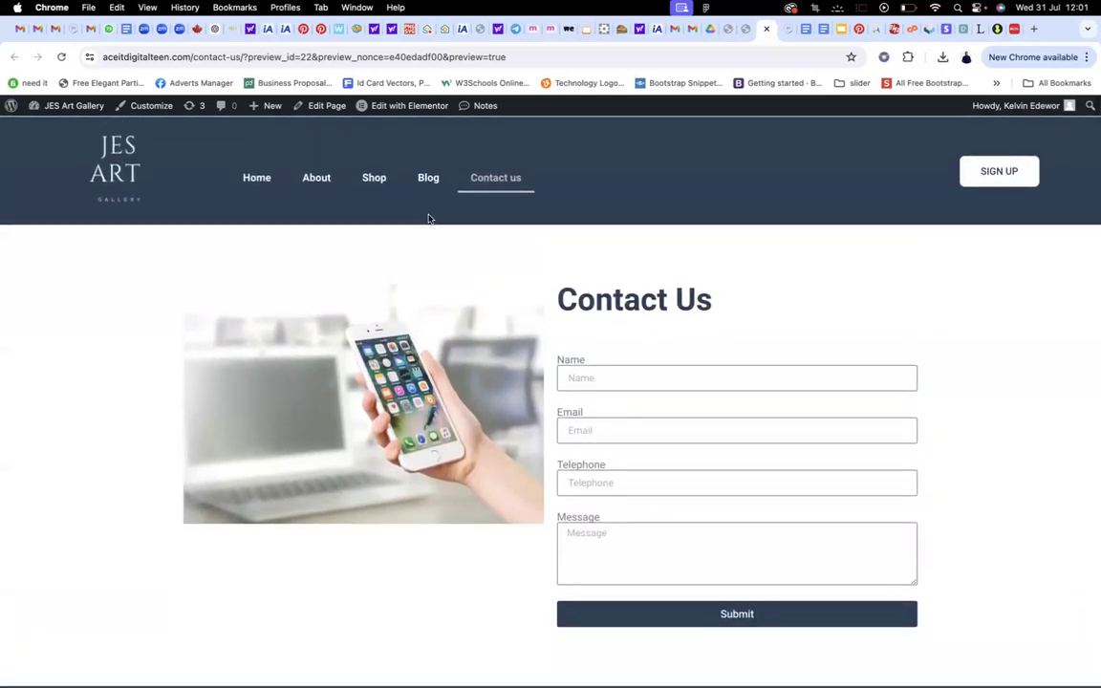
# Go to the homepage and scroll down to the six-post blog grid above the JES ART footer
pyautogui.click(258, 182)
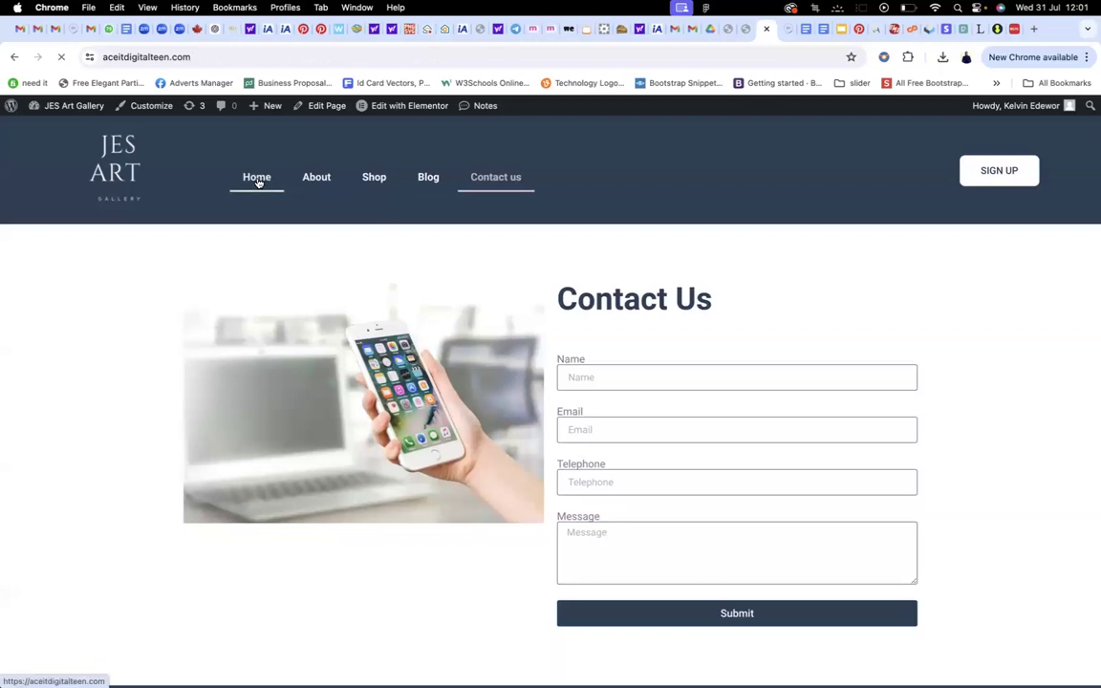
pyautogui.scroll(-5, 413, 224)
pyautogui.scroll(-12, 416, 223)
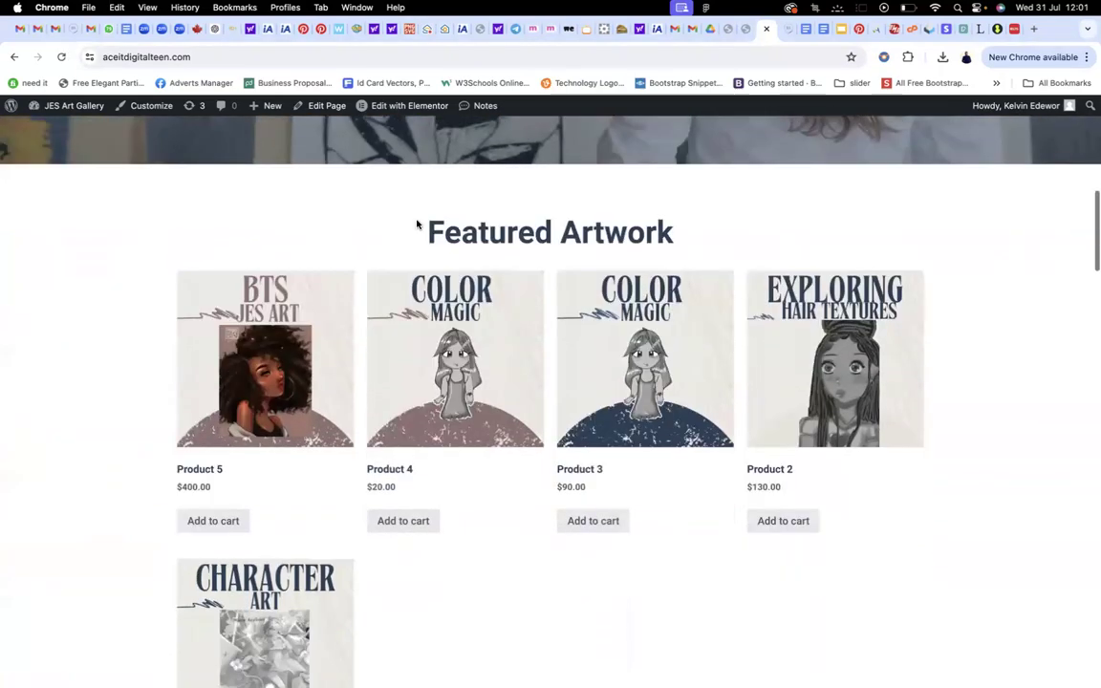
pyautogui.scroll(-15, 415, 223)
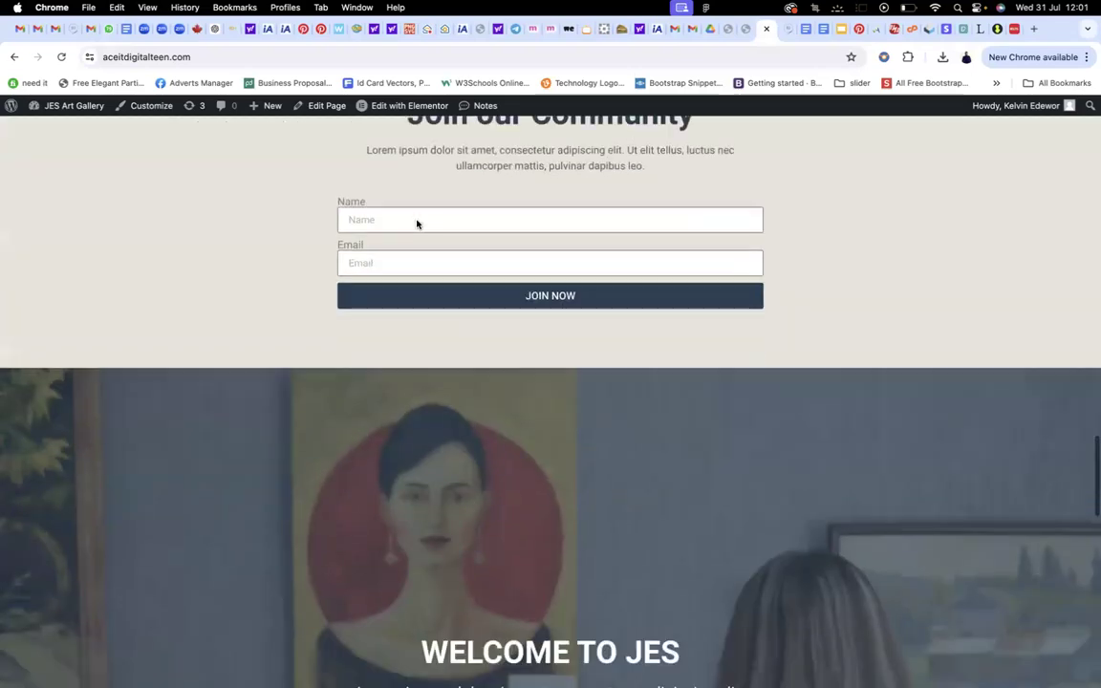
pyautogui.scroll(-4, 416, 224)
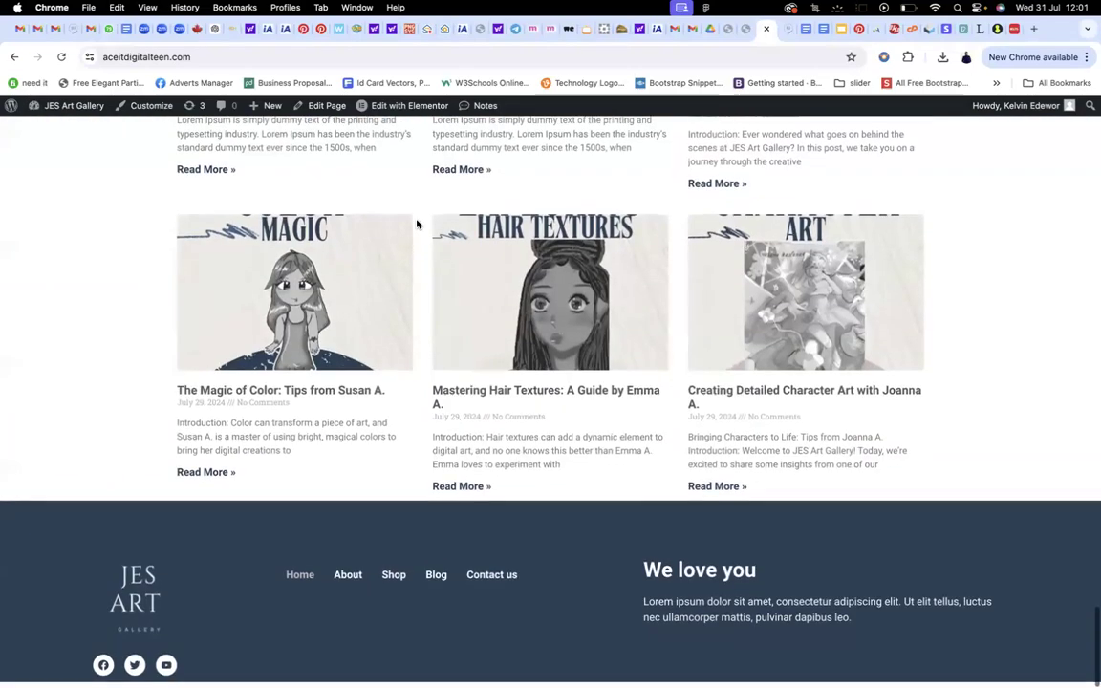
pyautogui.scroll(2, 415, 224)
pyautogui.scroll(3, 416, 223)
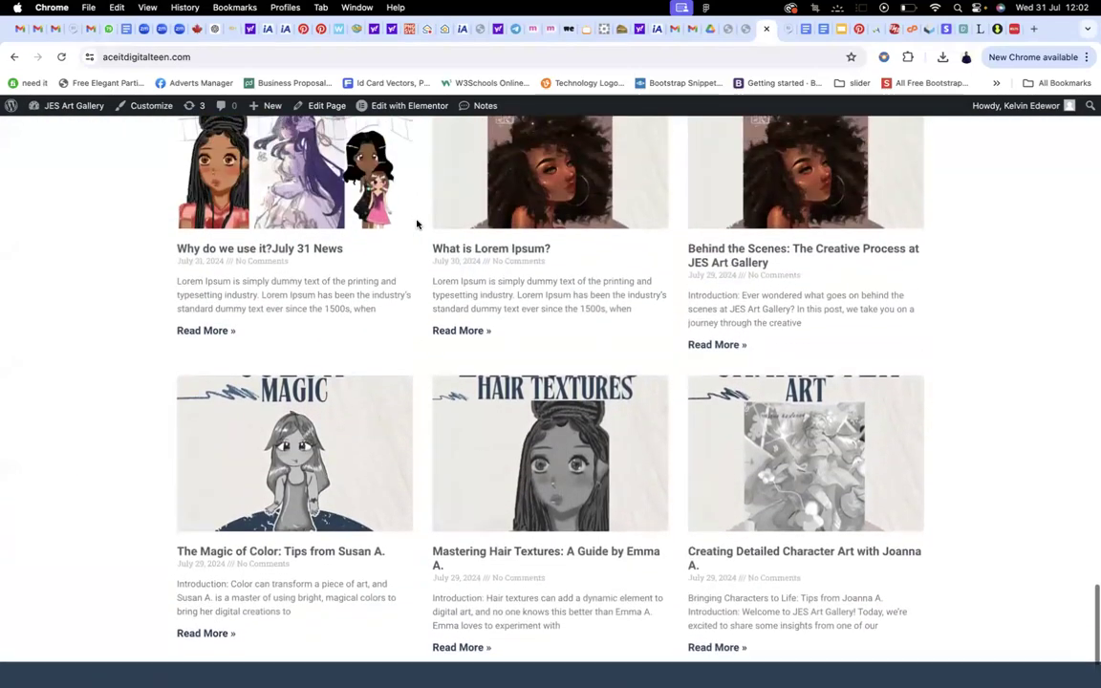
pyautogui.scroll(1, 416, 223)
pyautogui.scroll(3, 416, 224)
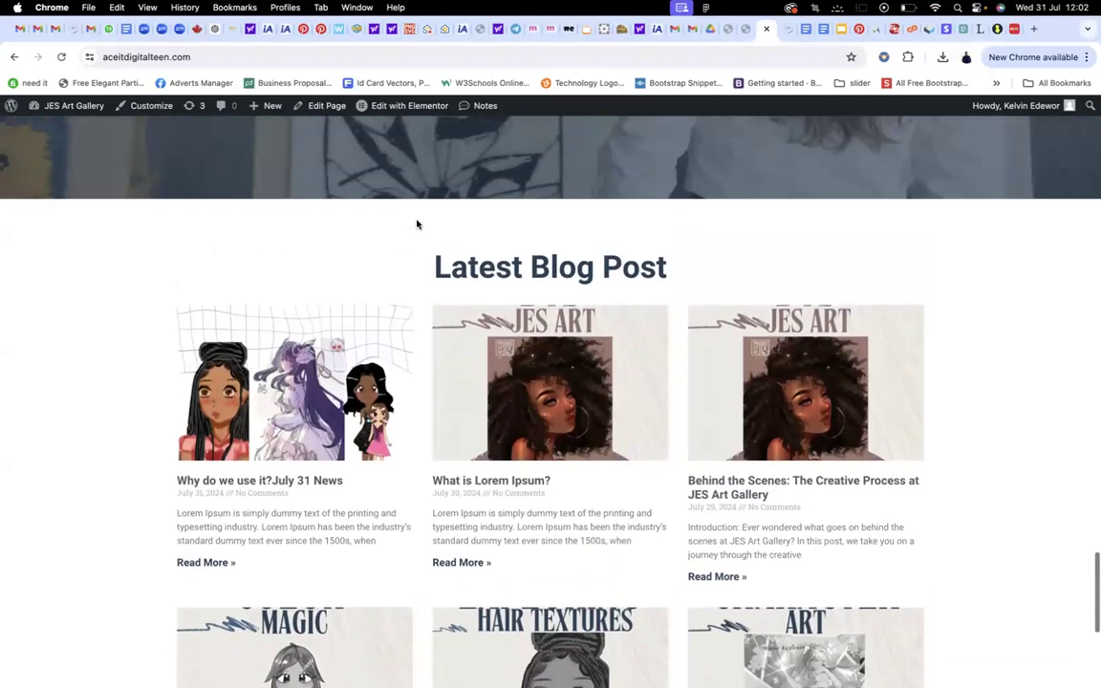
pyautogui.scroll(-5, 415, 223)
pyautogui.scroll(-4, 416, 224)
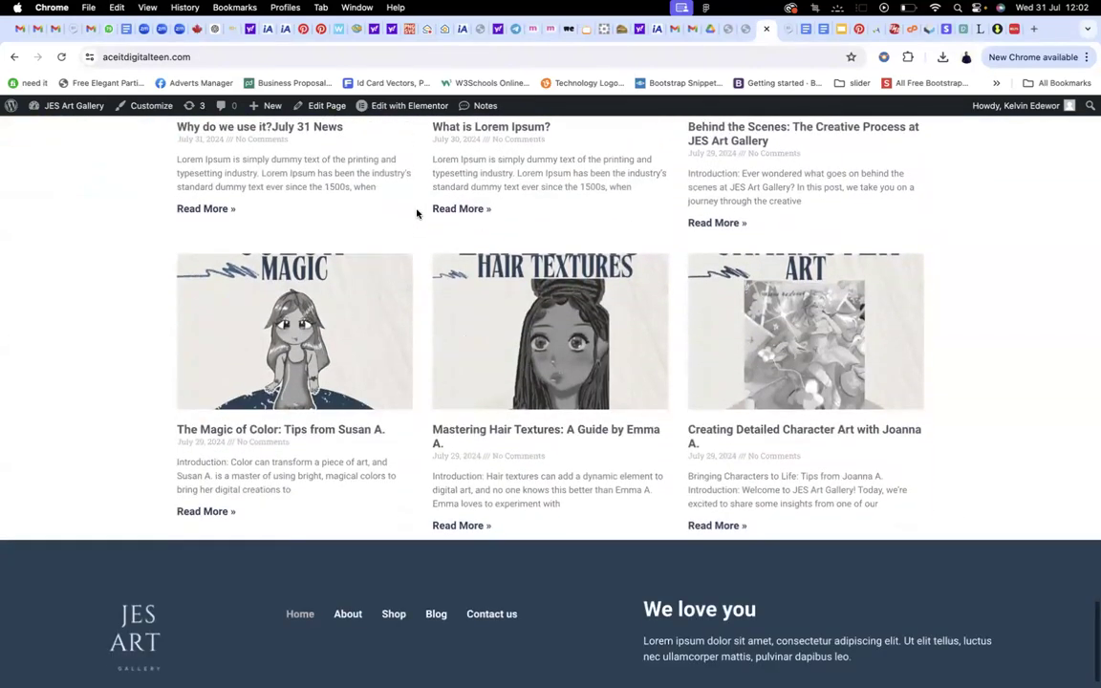